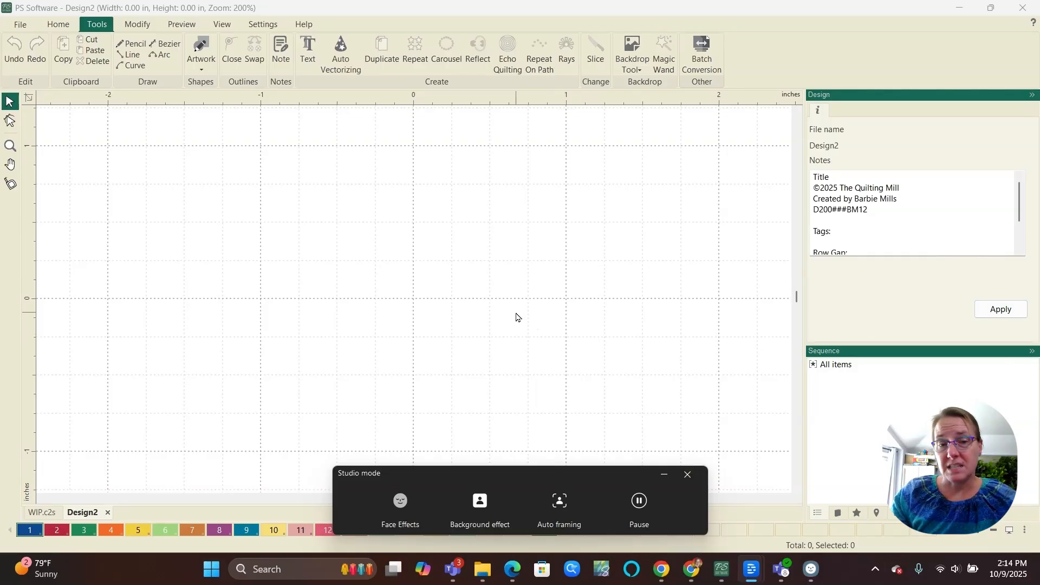
# - Draw an open, rounded inner curve about 1.47 in wide and 1.48 in high with the Curve tool, left of the design's centre
pyautogui.scroll(-2, 513, 309)
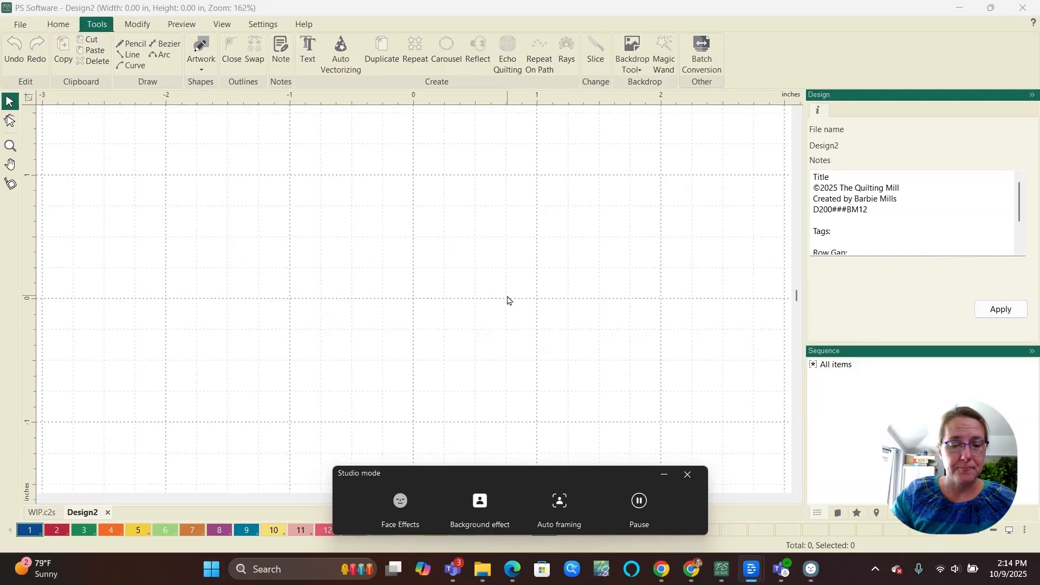
pyautogui.scroll(-2, 332, 332)
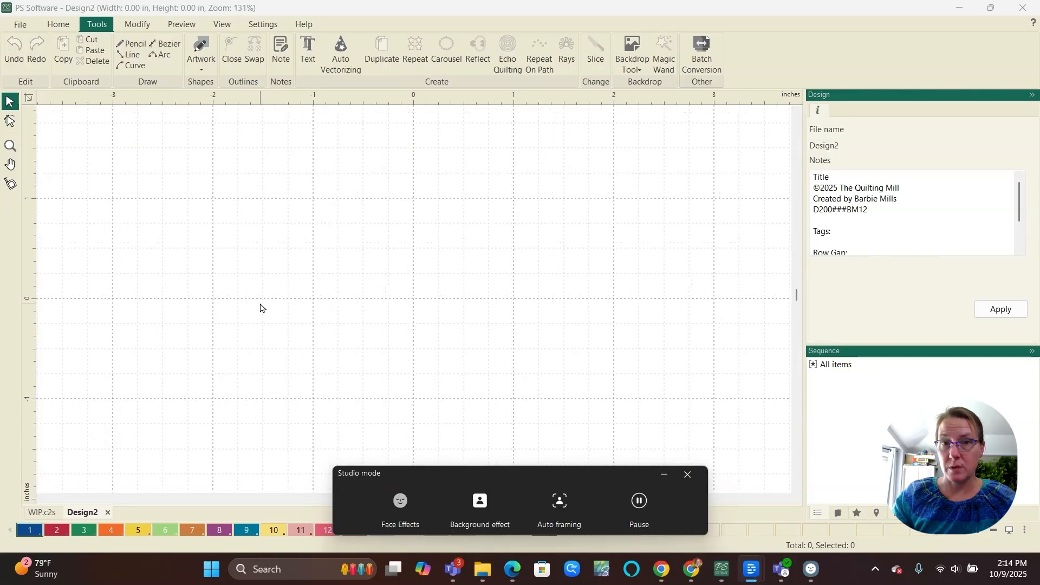
pyautogui.scroll(-1, 233, 309)
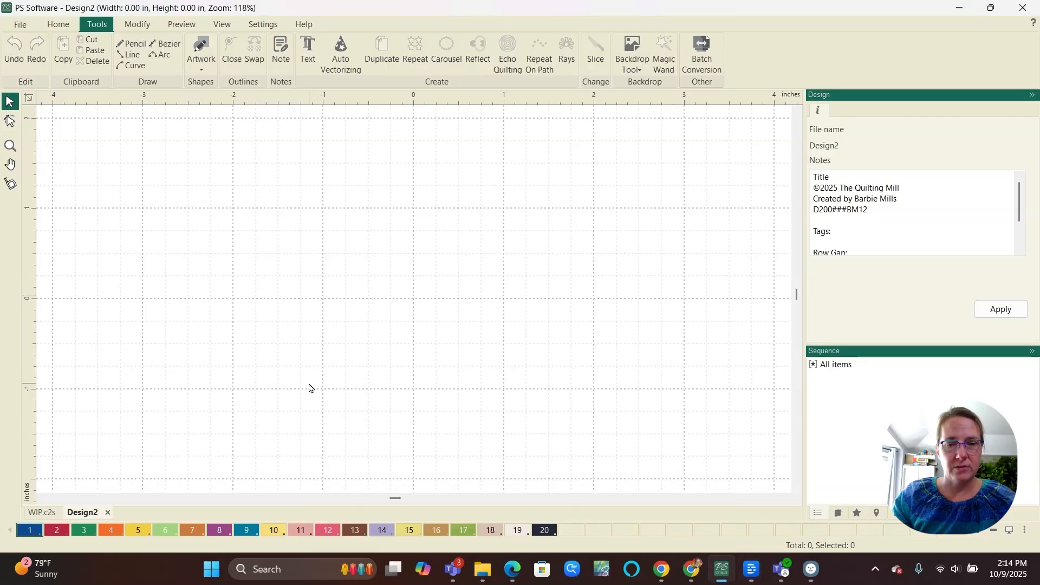
pyautogui.press('c')
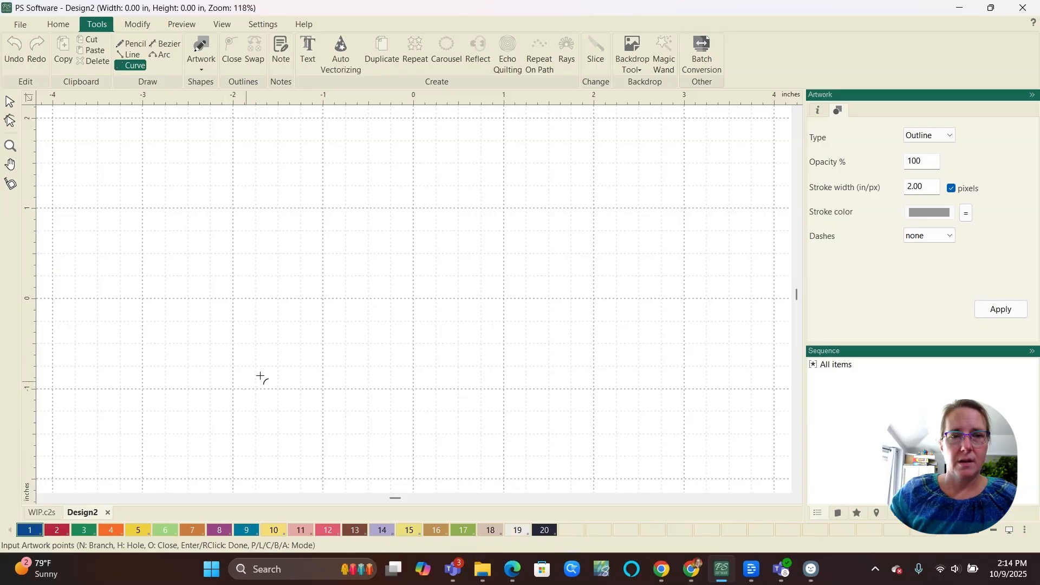
pyautogui.click(226, 353)
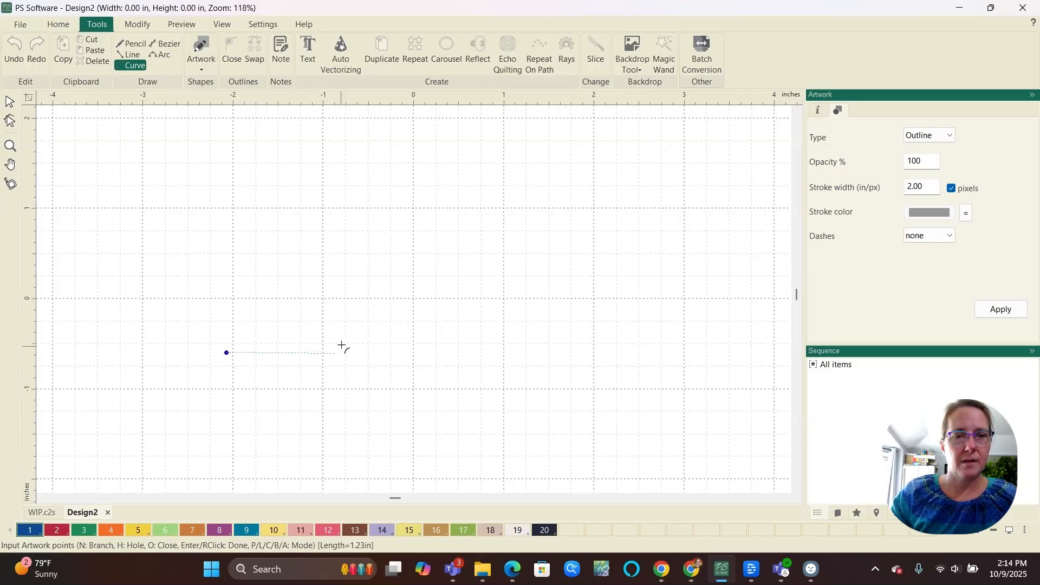
pyautogui.click(302, 389)
pyautogui.click(355, 294)
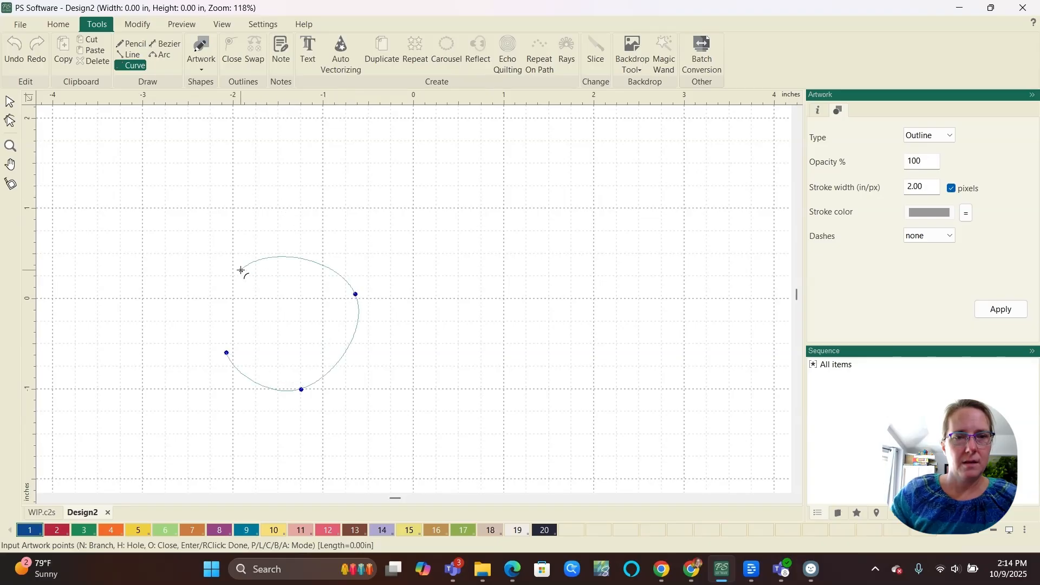
pyautogui.click(241, 269)
# - Draw an outer curve from the inner curve's upper end around its right side to form a crescent about 1.94 by 1.96 in overall
pyautogui.click(332, 226)
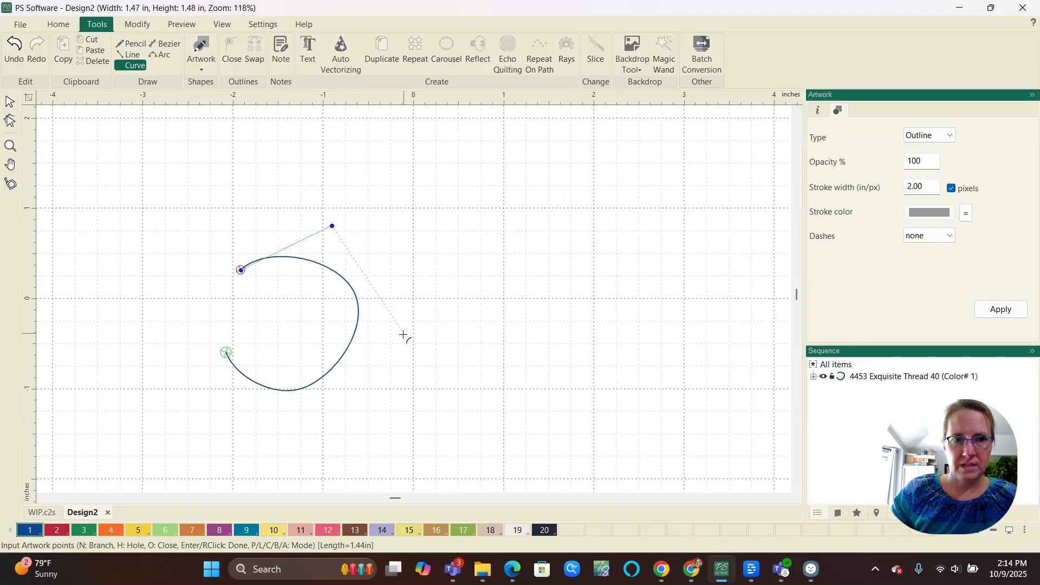
pyautogui.click(399, 336)
pyautogui.click(309, 400)
pyautogui.rightClick(310, 399)
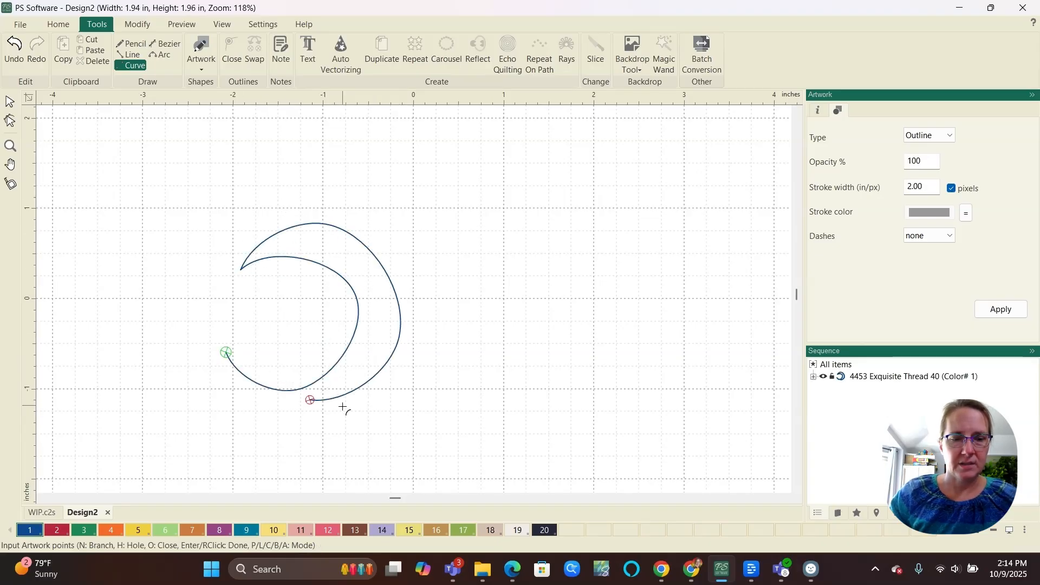
pyautogui.rightClick(343, 407)
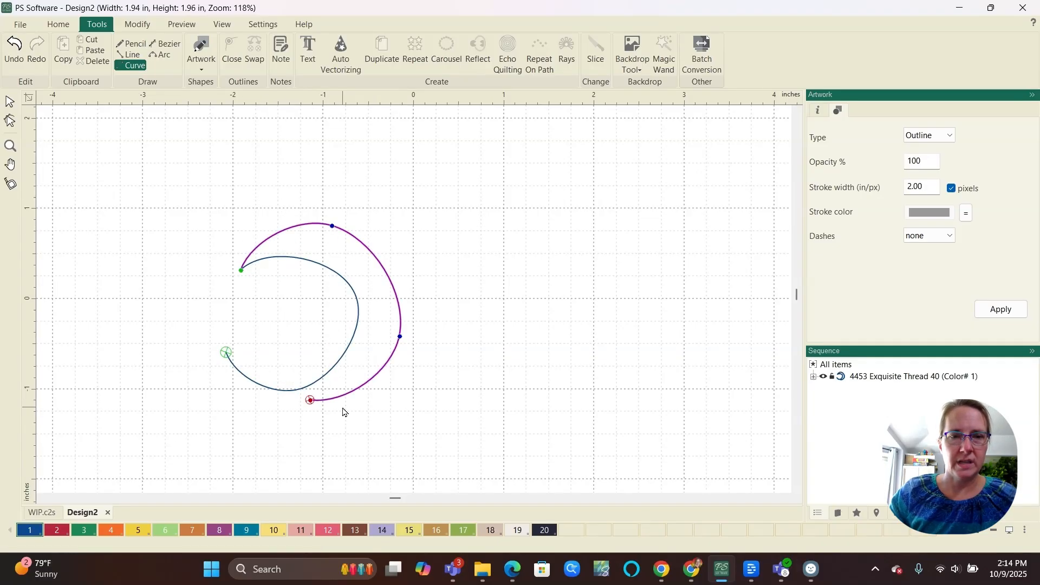
# - Smooth the crescent's inner curve into a rounder shape by adjusting its nodes and Bezier handles
pyautogui.scroll(3, 345, 357)
pyautogui.click(337, 358)
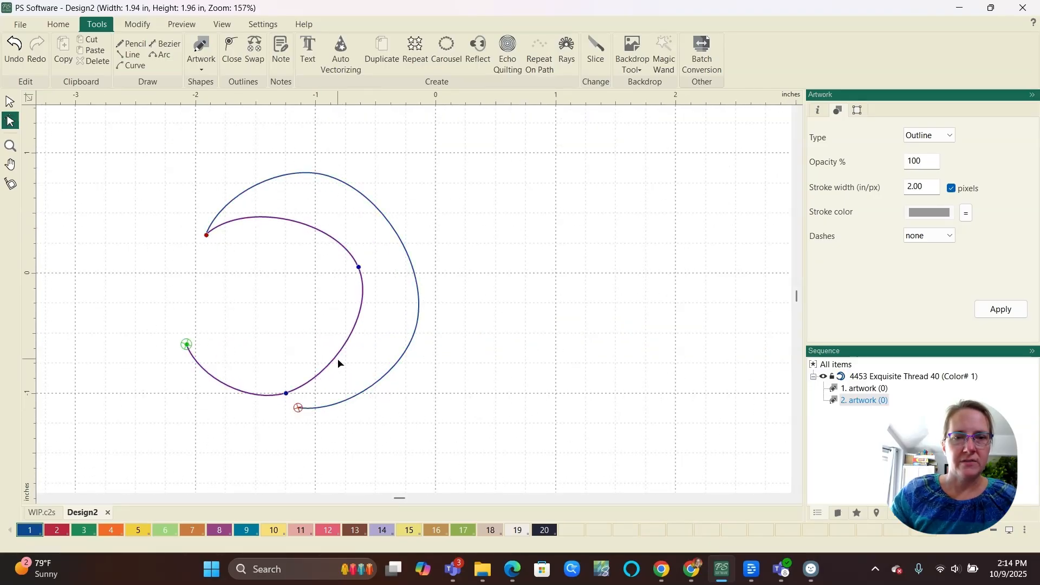
pyautogui.click(361, 268)
pyautogui.moveTo(381, 313)
pyautogui.mouseDown()
pyautogui.moveTo(386, 332)
pyautogui.moveTo(379, 318)
pyautogui.mouseUp()
pyautogui.moveTo(353, 272); pyautogui.dragTo(387, 349)
pyautogui.moveTo(332, 380); pyautogui.dragTo(329, 384)
pyautogui.scroll(3, 317, 377)
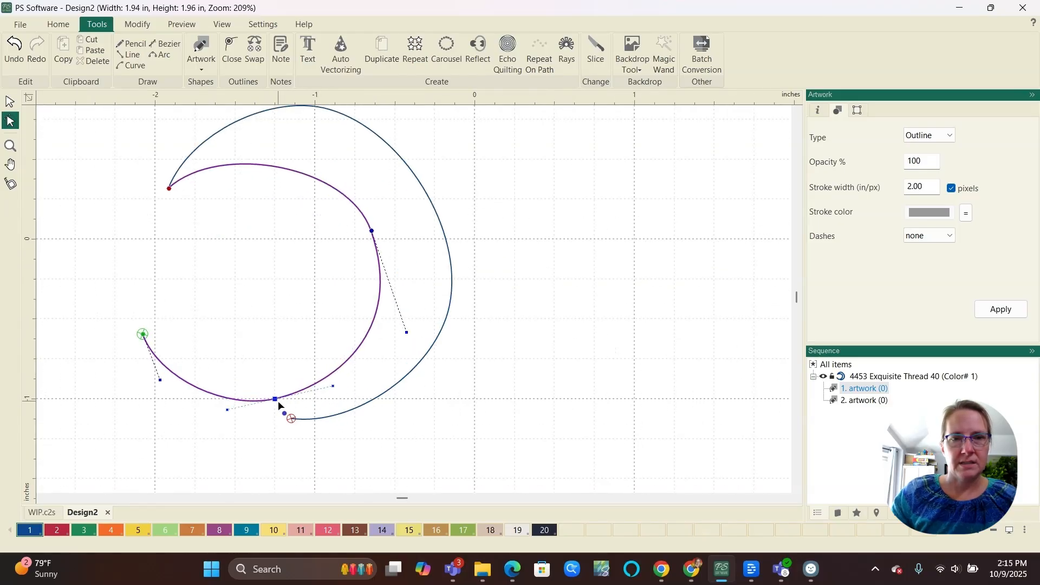
pyautogui.moveTo(371, 231); pyautogui.dragTo(371, 224)
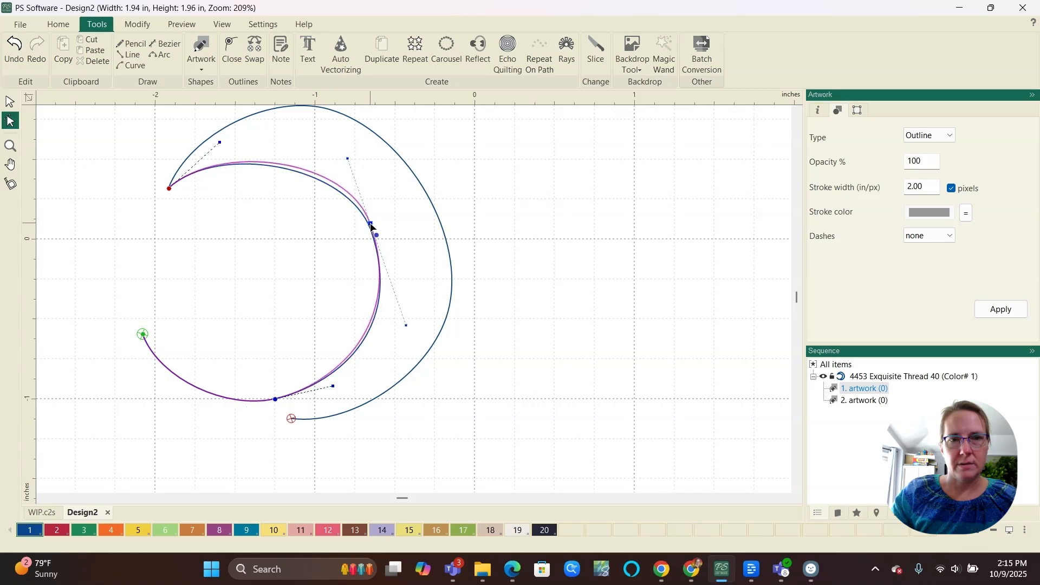
pyautogui.moveTo(349, 157); pyautogui.dragTo(336, 144)
pyautogui.scroll(-2, 336, 232)
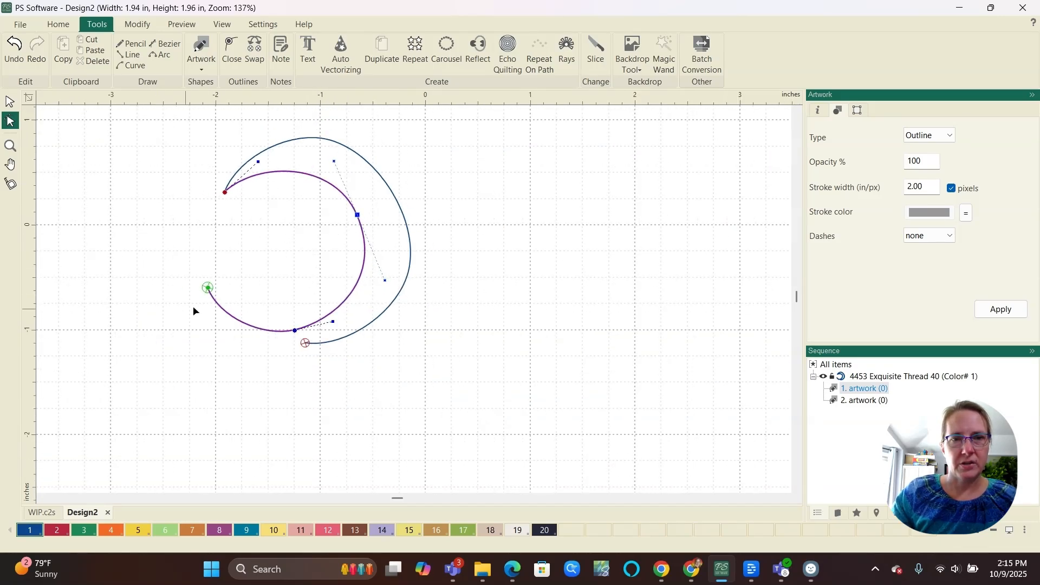
# - Round out the crescent's outer curve by adjusting the handles of its upper and right nodes
pyautogui.click(286, 143)
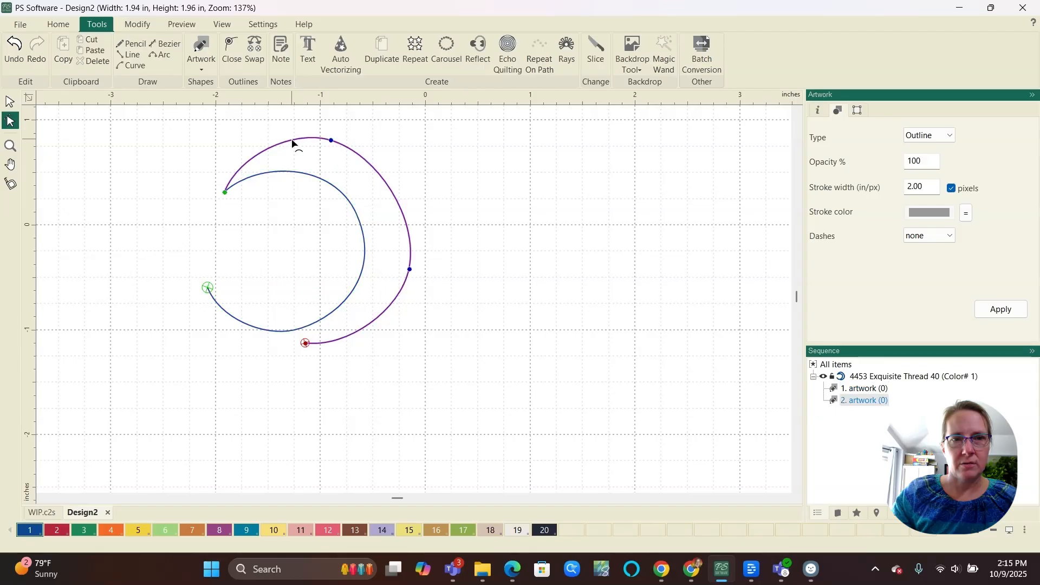
pyautogui.click(331, 141)
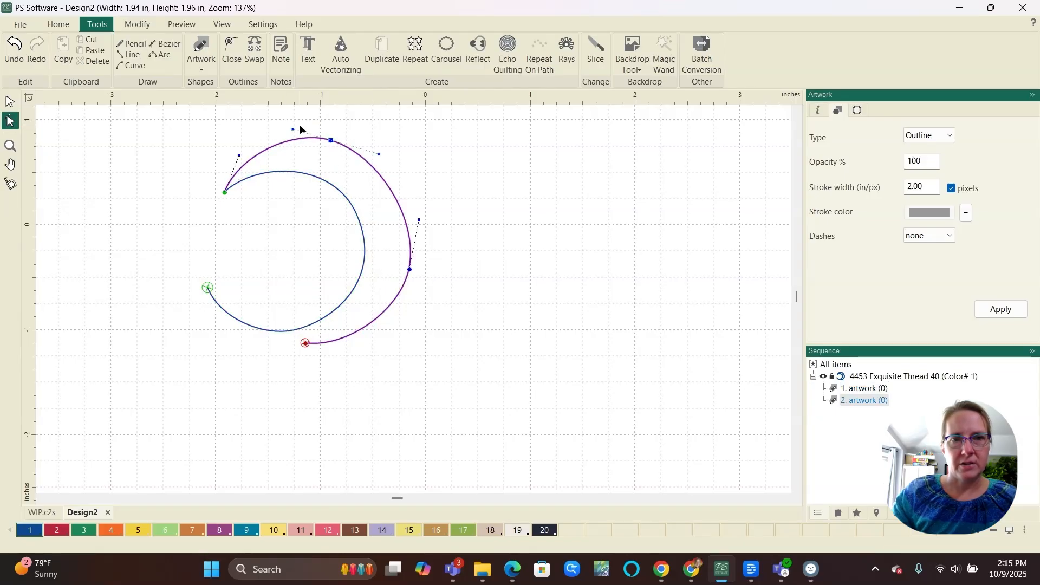
pyautogui.moveTo(293, 130); pyautogui.dragTo(274, 128)
pyautogui.moveTo(379, 152); pyautogui.dragTo(394, 151)
pyautogui.scroll(-1, 394, 154)
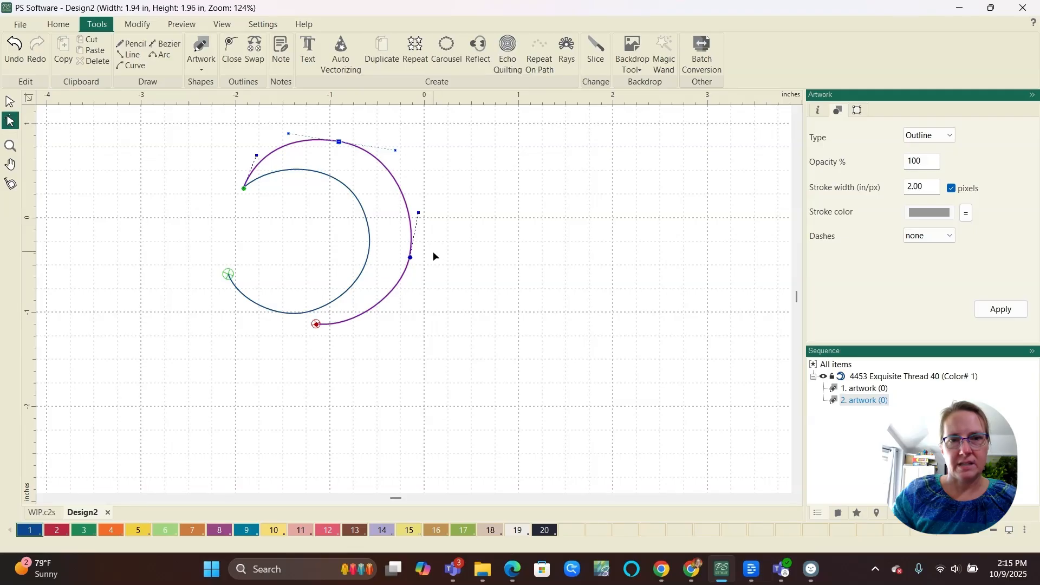
pyautogui.moveTo(418, 219); pyautogui.dragTo(421, 215)
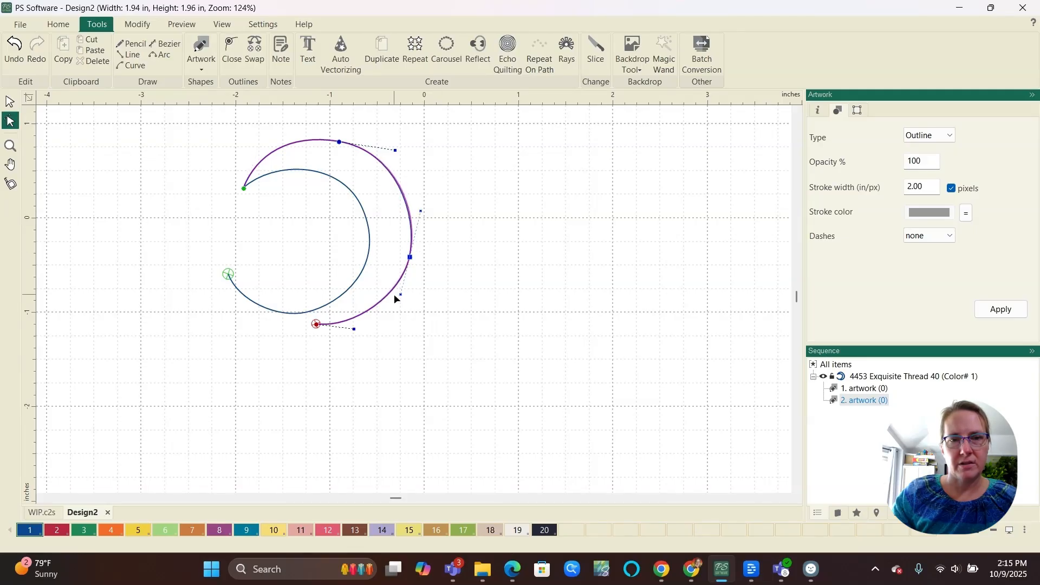
pyautogui.moveTo(398, 295); pyautogui.dragTo(397, 301)
pyautogui.scroll(-1, 399, 301)
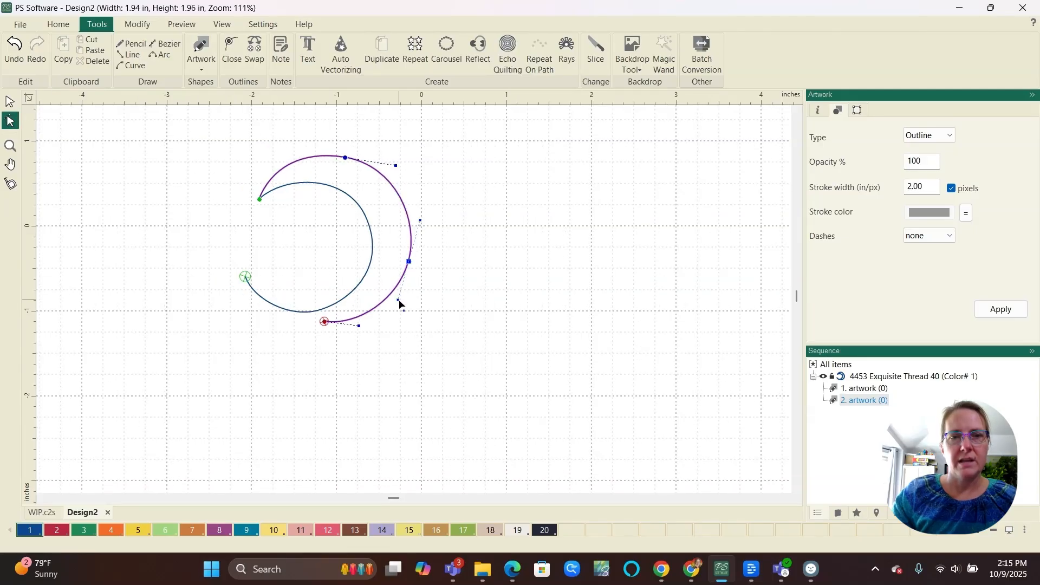
pyautogui.scroll(1, 399, 300)
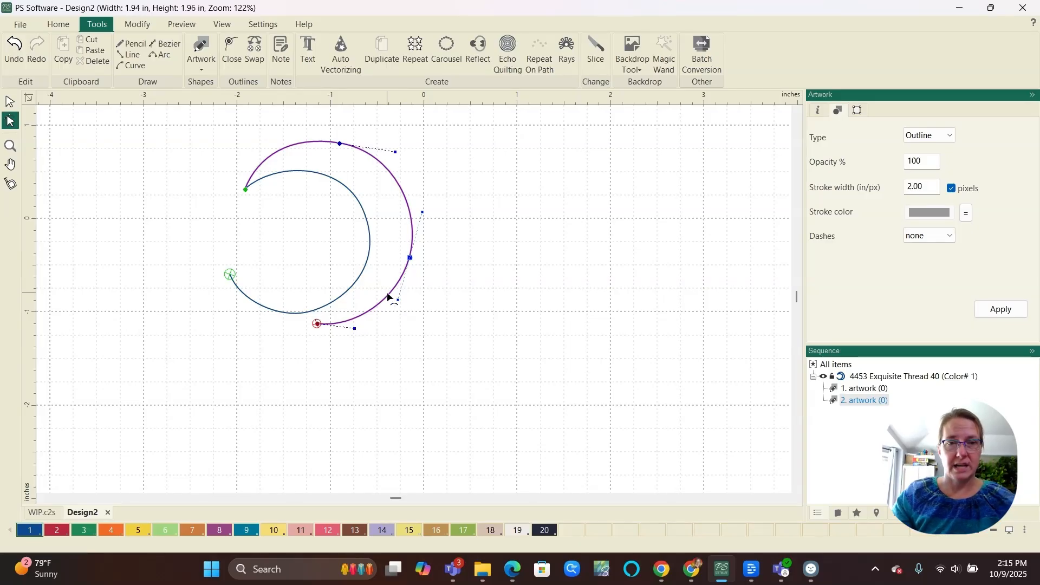
# - Select both crescent curves and join them into a single artwork path
pyautogui.rightClick(373, 380)
pyautogui.keyDown('ctrl'); pyautogui.click(368, 268); pyautogui.keyUp('ctrl')
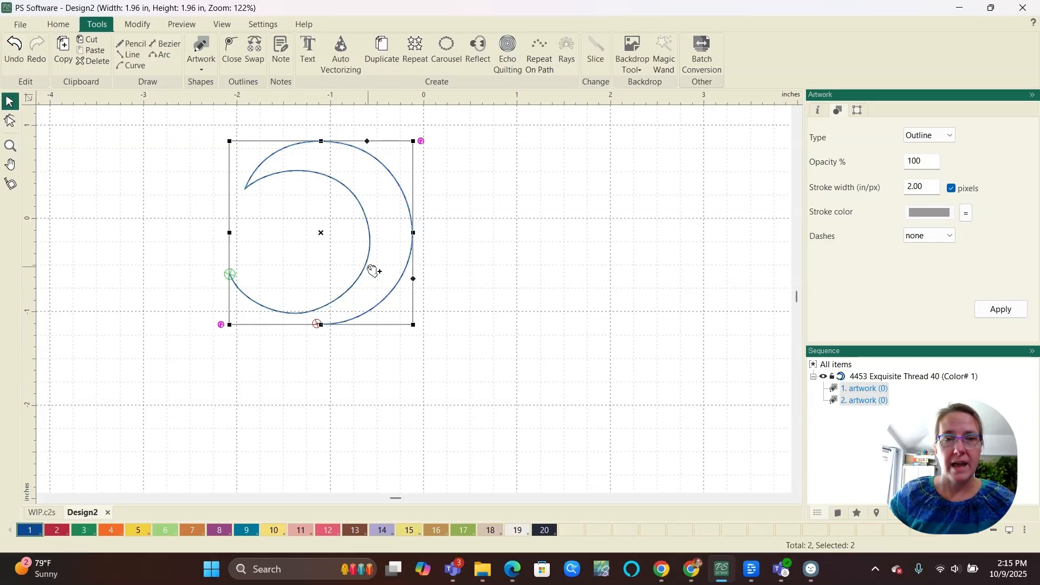
pyautogui.hotkey('ctrl', 'l')
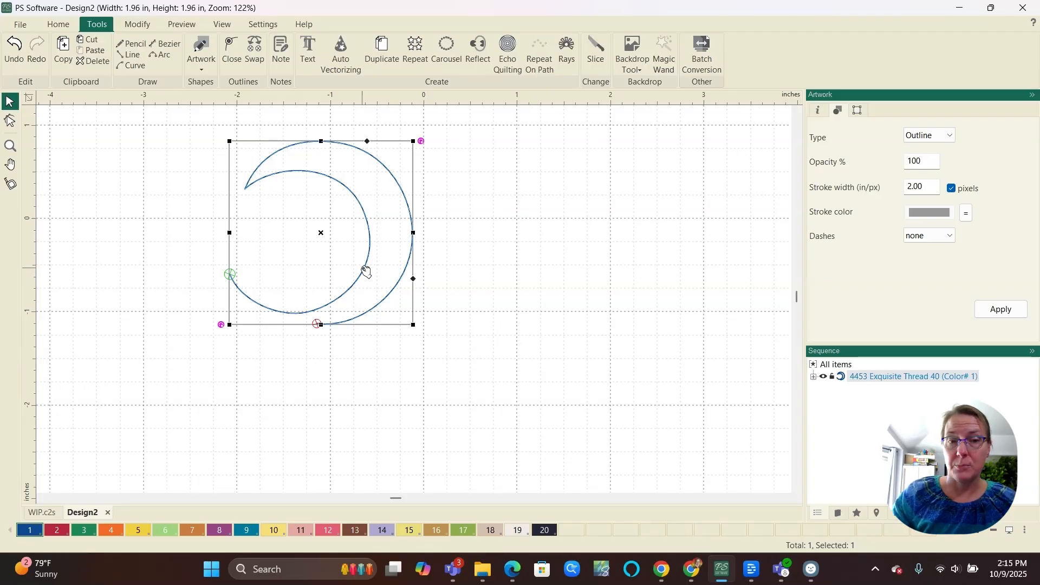
# - Place a copy of the joined crescent to the right of the original
pyautogui.moveTo(368, 272); pyautogui.dragTo(562, 281)
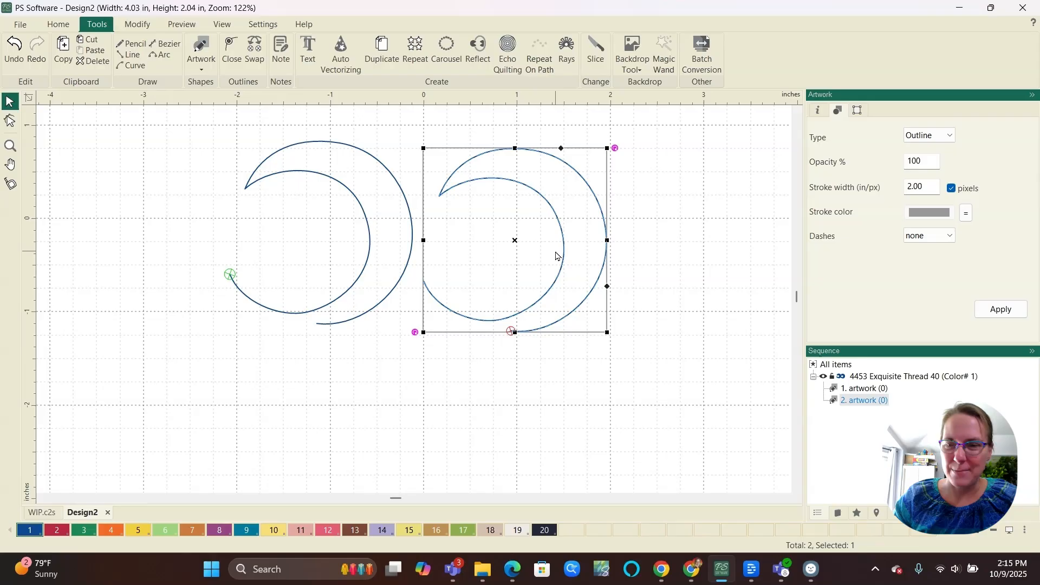
pyautogui.press('Delete')
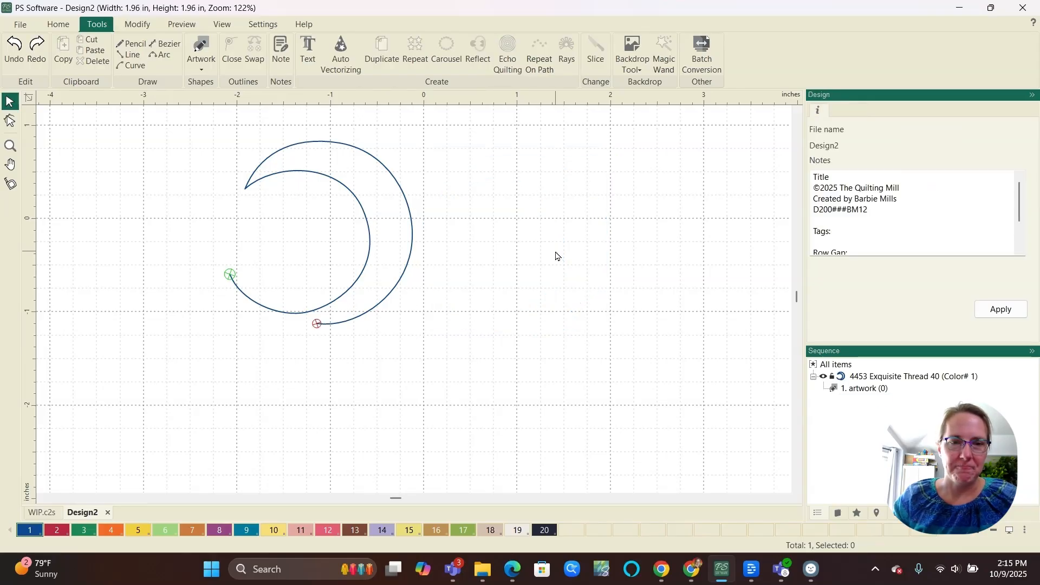
pyautogui.click(354, 293)
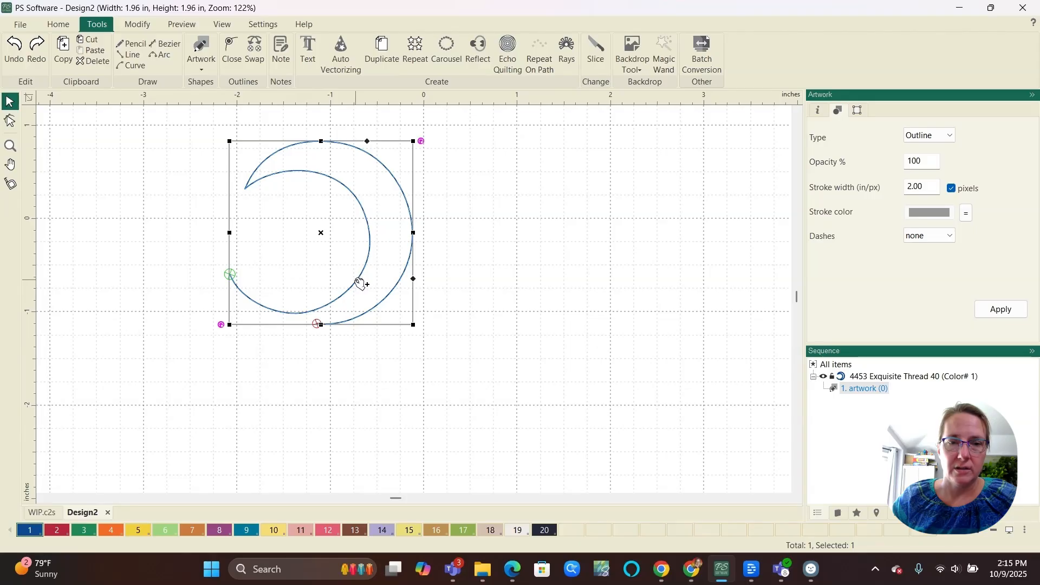
pyautogui.moveTo(359, 284); pyautogui.dragTo(611, 289)
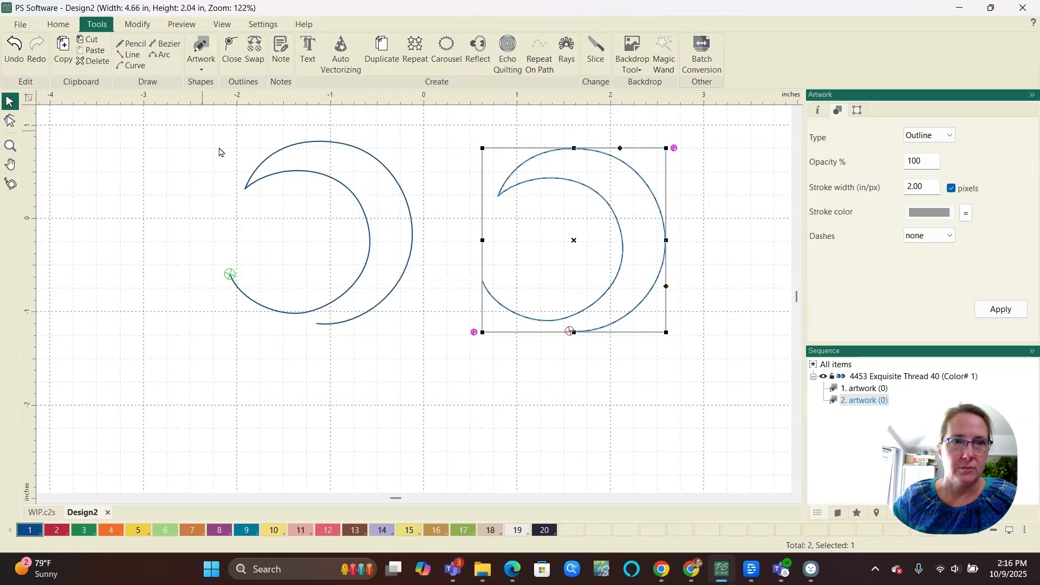
# - Flip the crescent copy vertically and move it about 0.75 in down and slightly right
pyautogui.click(143, 31)
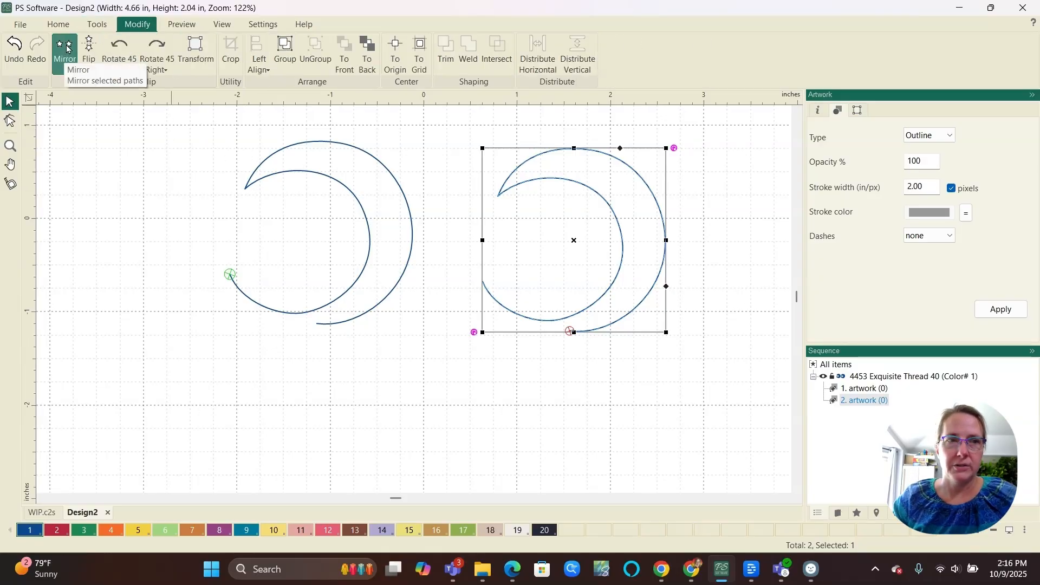
pyautogui.click(88, 50)
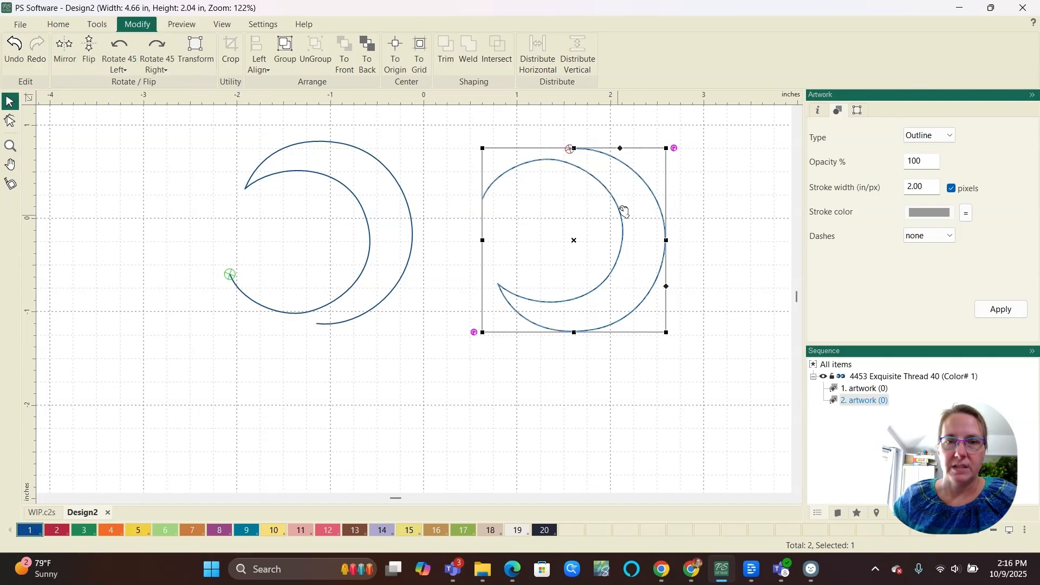
pyautogui.moveTo(564, 163); pyautogui.dragTo(581, 235)
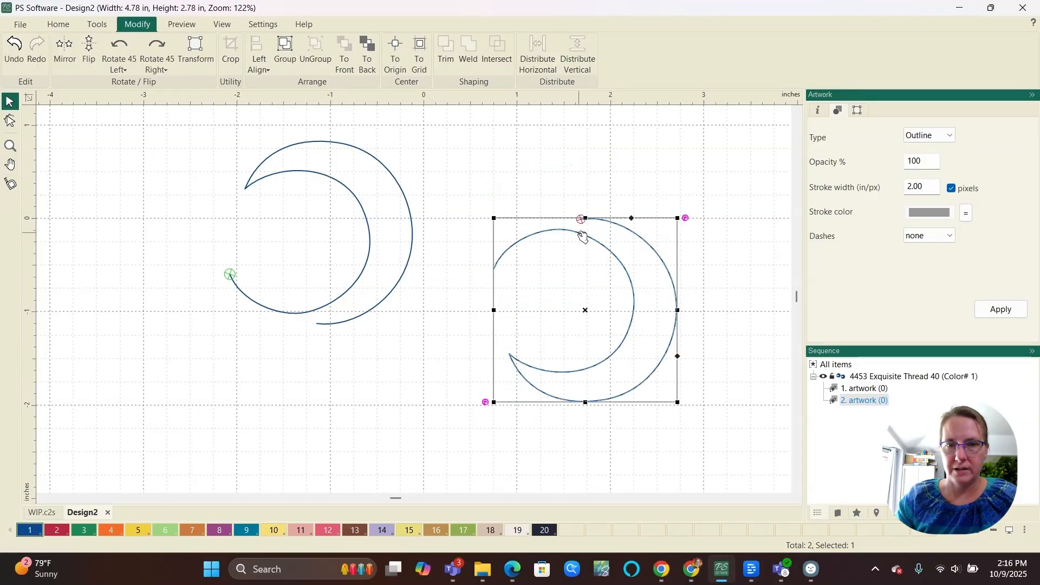
pyautogui.click(427, 383)
# - Draw a curved teardrop from the first crescent's lower open end, down between the two crescents and back up beside the starting point
pyautogui.scroll(-1, 411, 378)
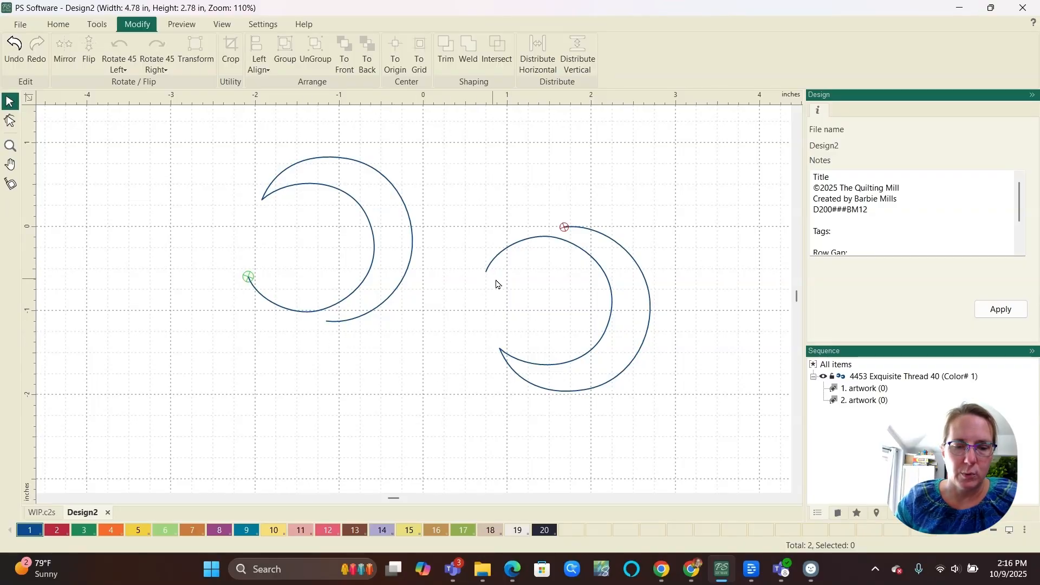
pyautogui.press('a')
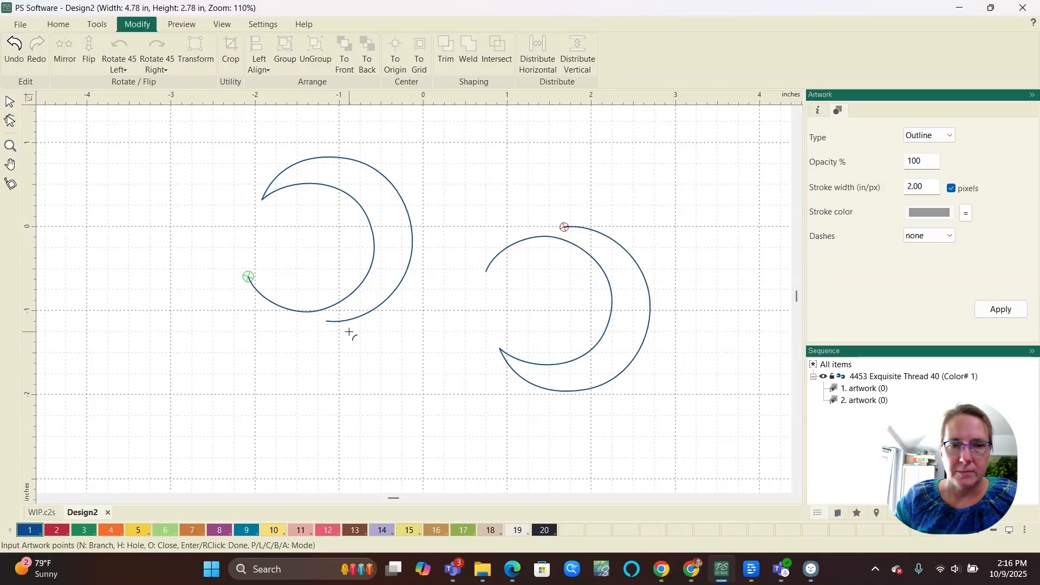
pyautogui.click(327, 322)
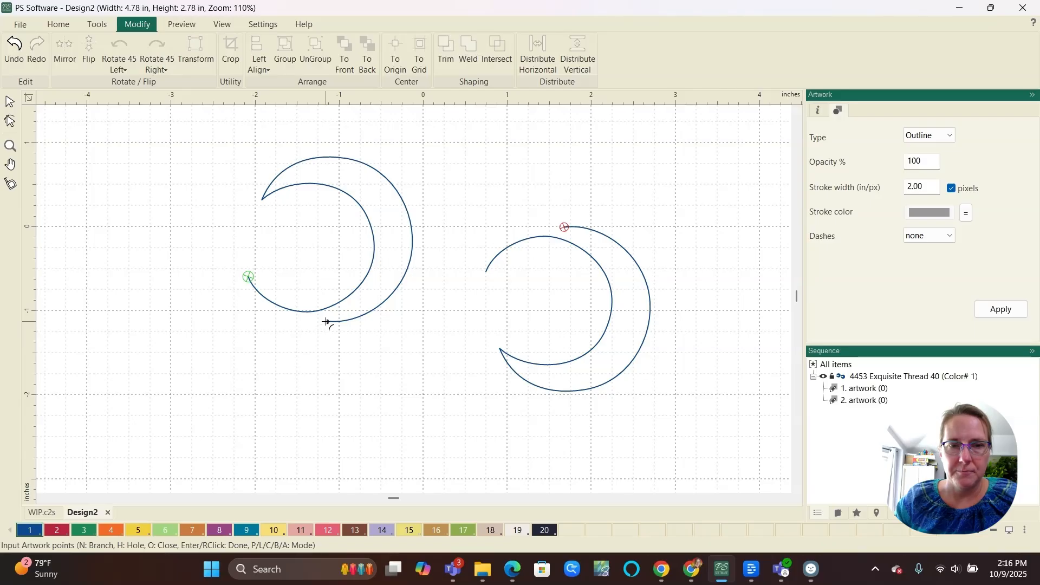
pyautogui.click(370, 341)
pyautogui.click(386, 424)
pyautogui.click(444, 458)
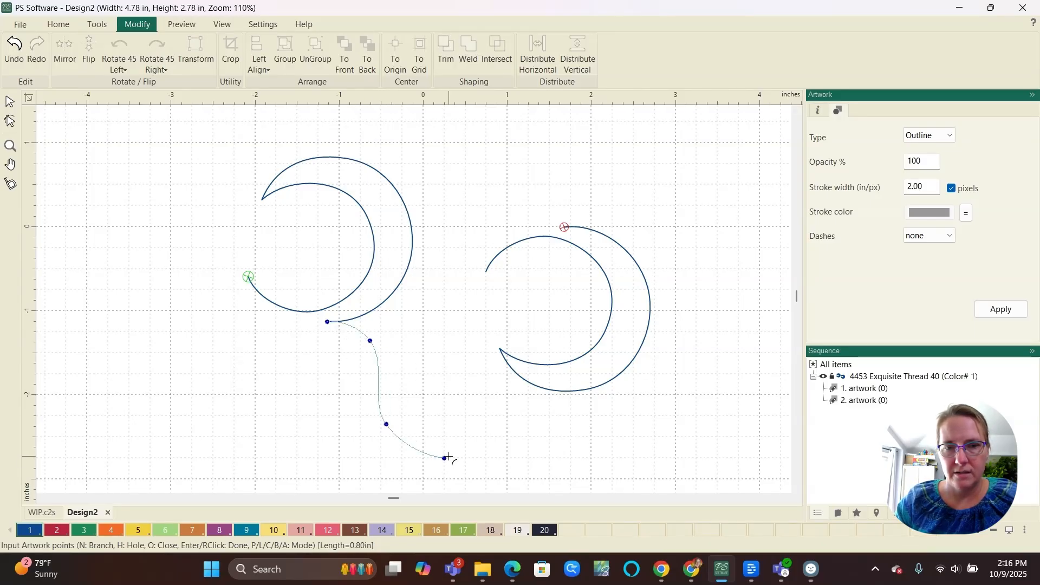
pyautogui.click(485, 421)
pyautogui.click(382, 320)
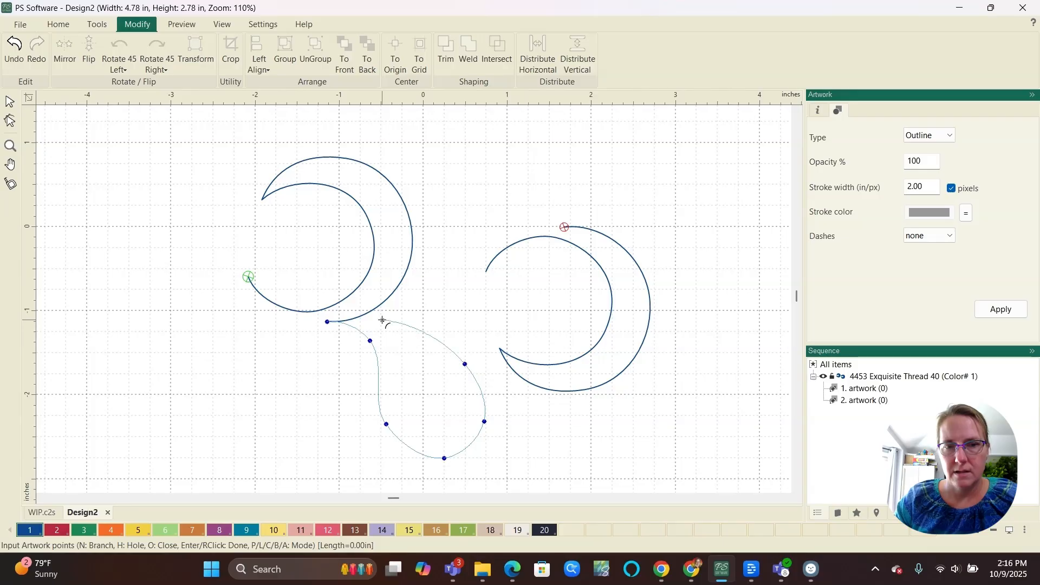
pyautogui.rightClick(383, 320)
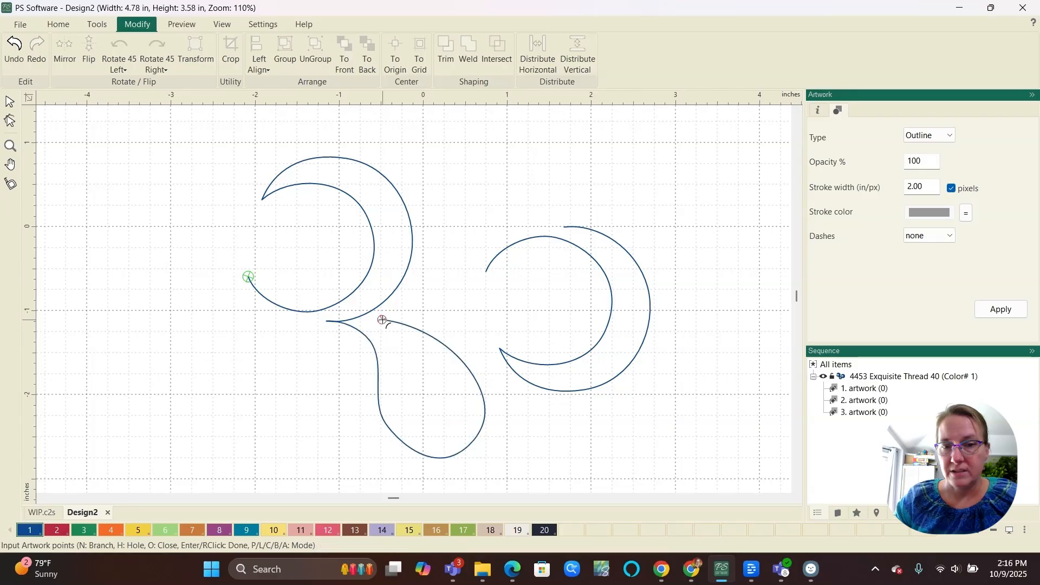
pyautogui.rightClick(735, 398)
# - Reshape the large teardrop by shifting its inner side point right and lowering its bottom and outer side points for a fuller, rounder base
pyautogui.moveTo(386, 424)
pyautogui.mouseDown()
pyautogui.moveTo(396, 426)
pyautogui.moveTo(391, 397)
pyautogui.moveTo(397, 424)
pyautogui.mouseUp()
pyautogui.scroll(2, 423, 441)
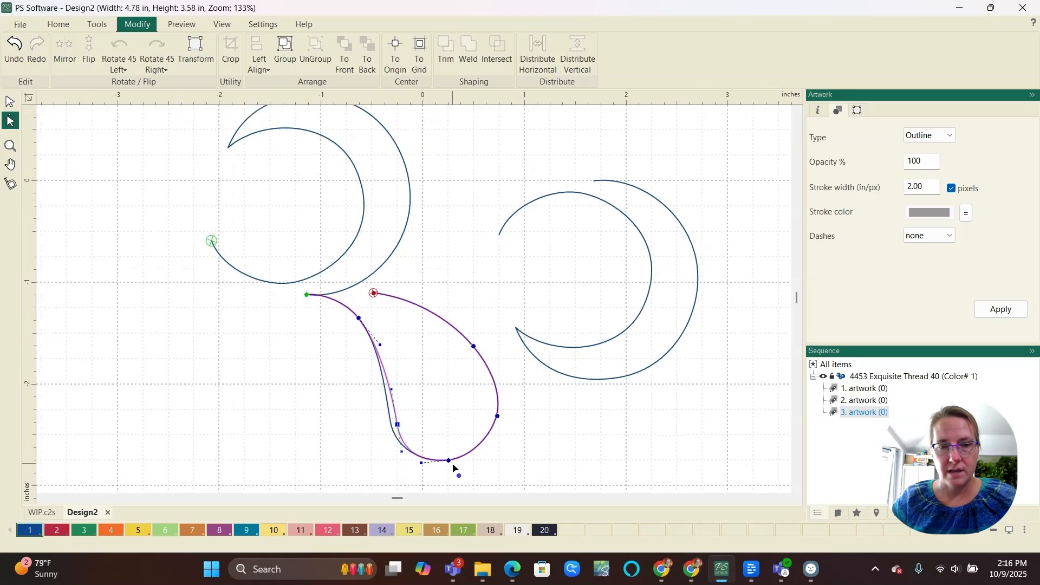
pyautogui.moveTo(453, 465); pyautogui.dragTo(450, 474)
pyautogui.moveTo(498, 418); pyautogui.dragTo(495, 425)
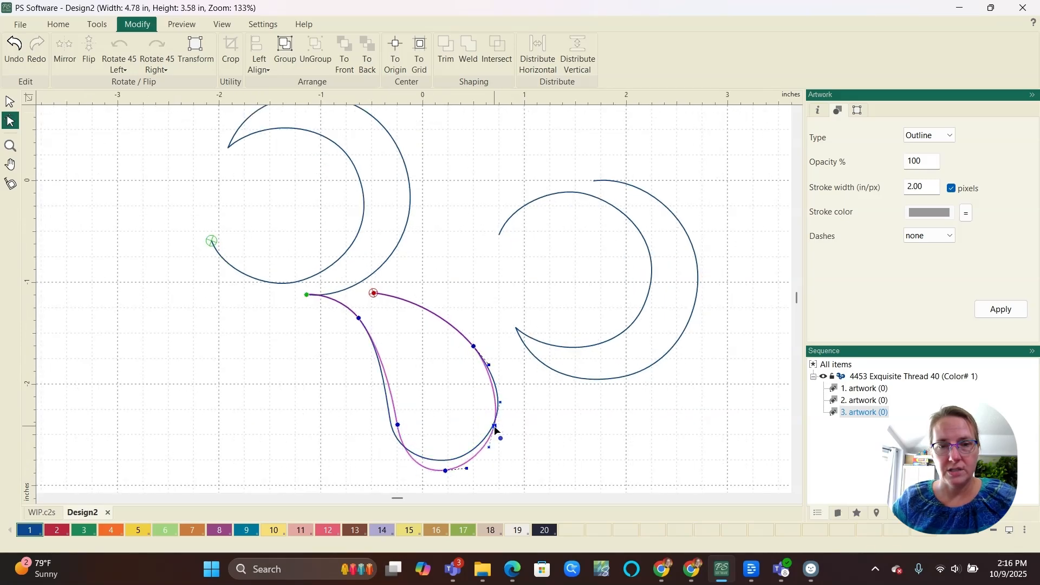
pyautogui.click(474, 347)
pyautogui.scroll(-1, 491, 367)
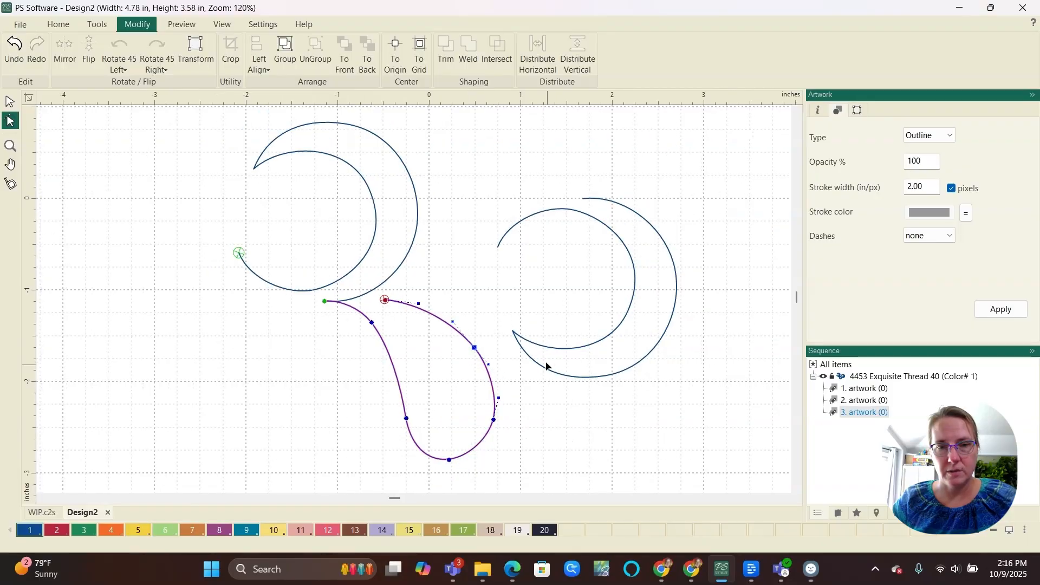
pyautogui.scroll(1, 482, 319)
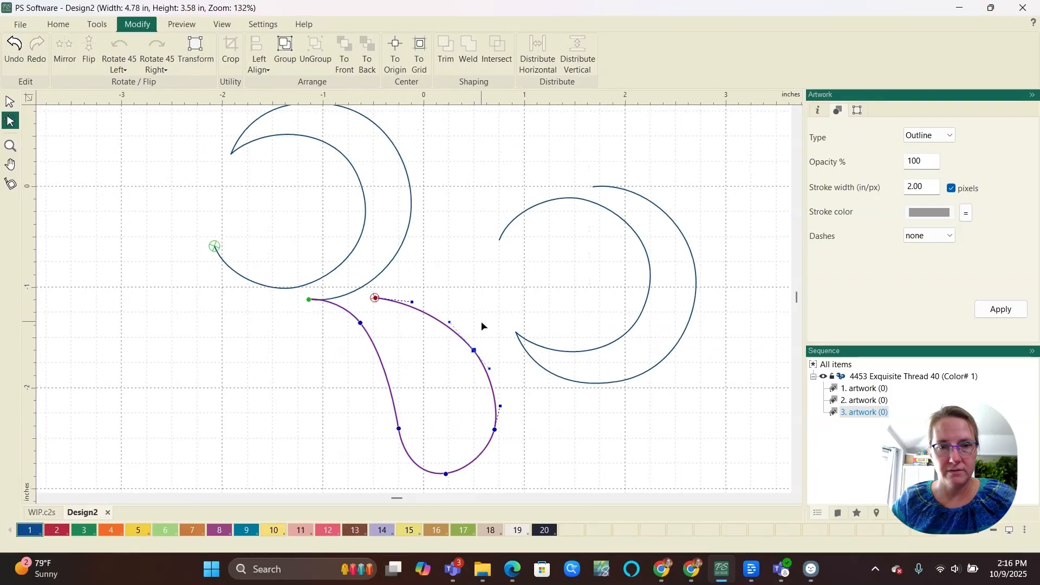
# - Draw a smaller curved teardrop from the large teardrop's open end, out toward the flipped crescent and back beside the first crescent
pyautogui.press('space')
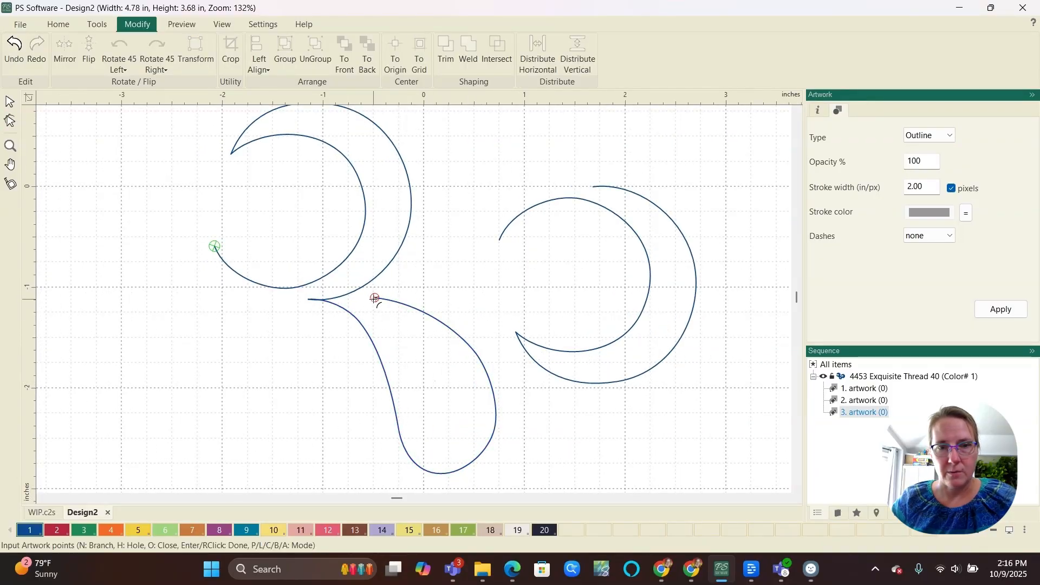
pyautogui.click(375, 297)
pyautogui.click(415, 296)
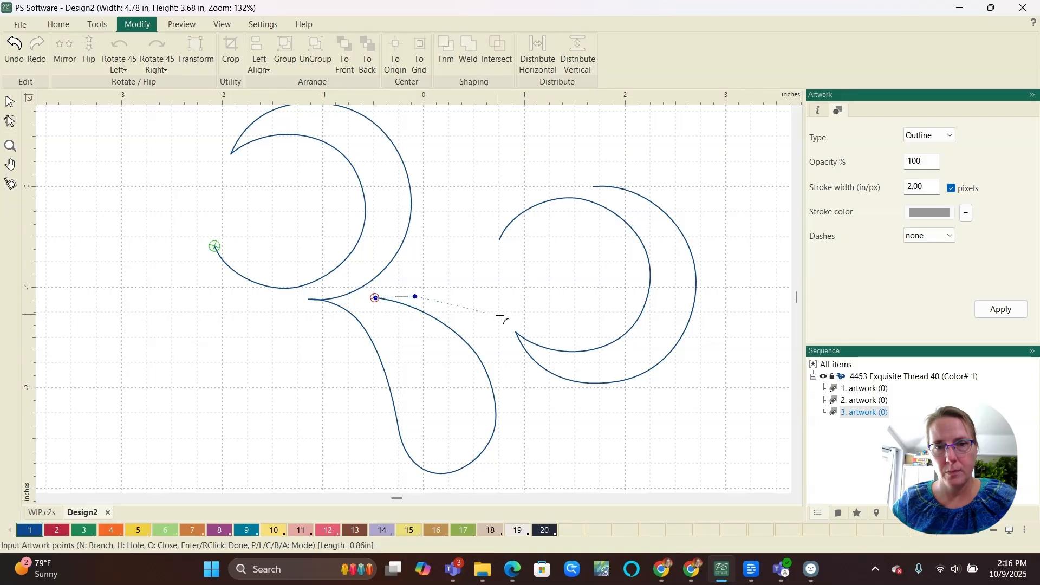
pyautogui.click(481, 327)
pyautogui.click(506, 298)
pyautogui.click(475, 261)
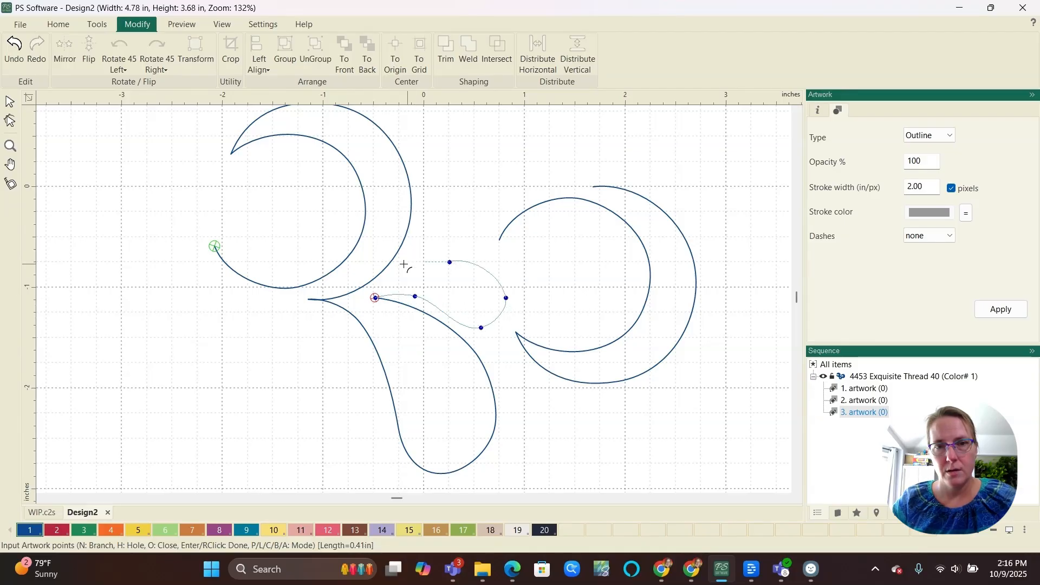
pyautogui.click(404, 272)
pyautogui.press('Return')
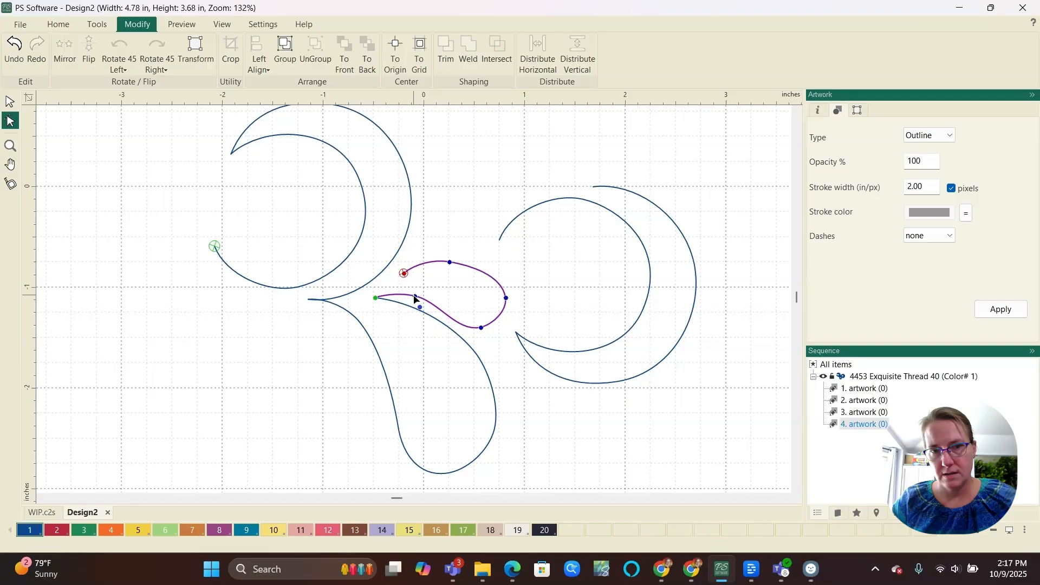
# - Smooth the small teardrop's lower edge by lowering its first curve point and handle and moving the bottom point slightly outward
pyautogui.scroll(5, 444, 312)
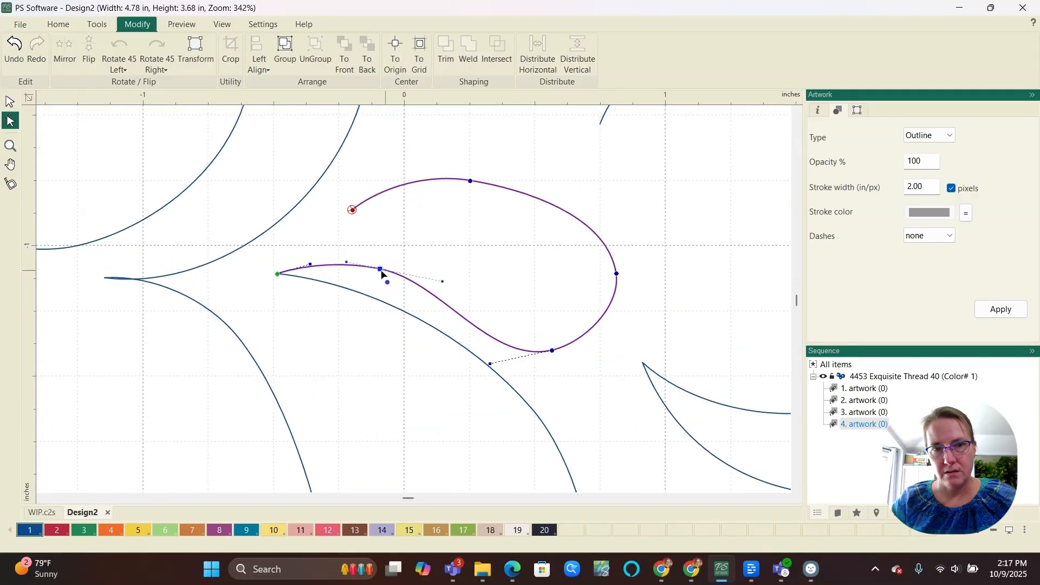
pyautogui.moveTo(382, 275); pyautogui.dragTo(379, 280)
pyautogui.moveTo(444, 290); pyautogui.dragTo(448, 296)
pyautogui.moveTo(562, 351)
pyautogui.mouseDown()
pyautogui.moveTo(569, 358)
pyautogui.moveTo(575, 349)
pyautogui.mouseUp()
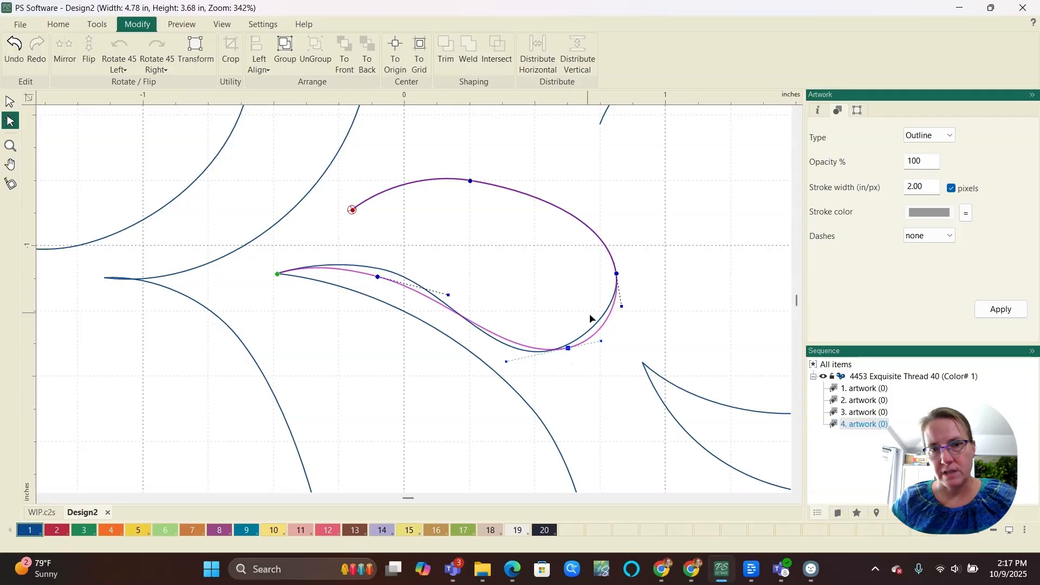
pyautogui.scroll(-1, 579, 360)
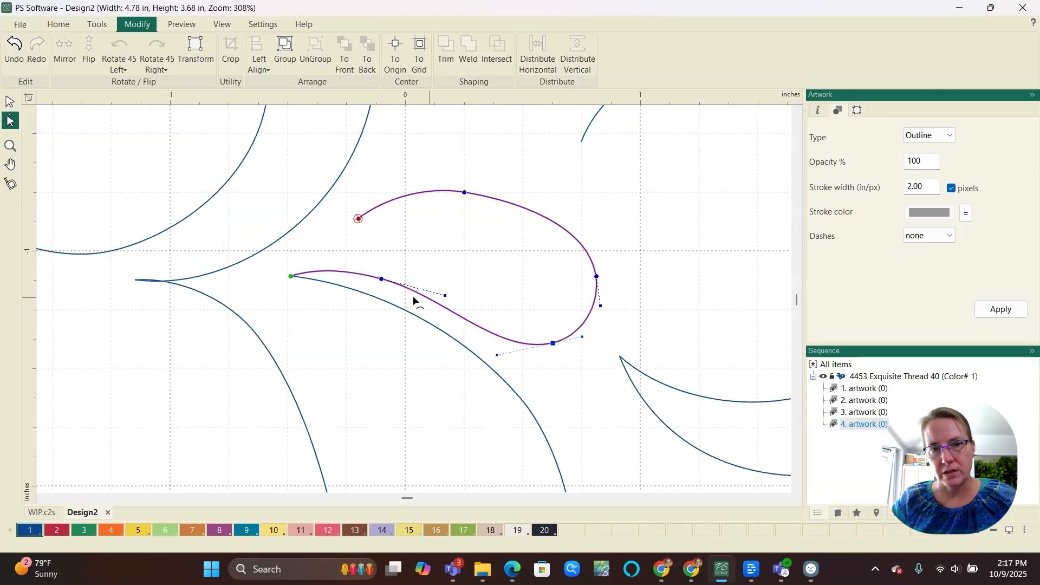
# - Move the small teardrop's open end down toward the first crescent and lower its top point slightly to smooth the upper edge
pyautogui.click(292, 277)
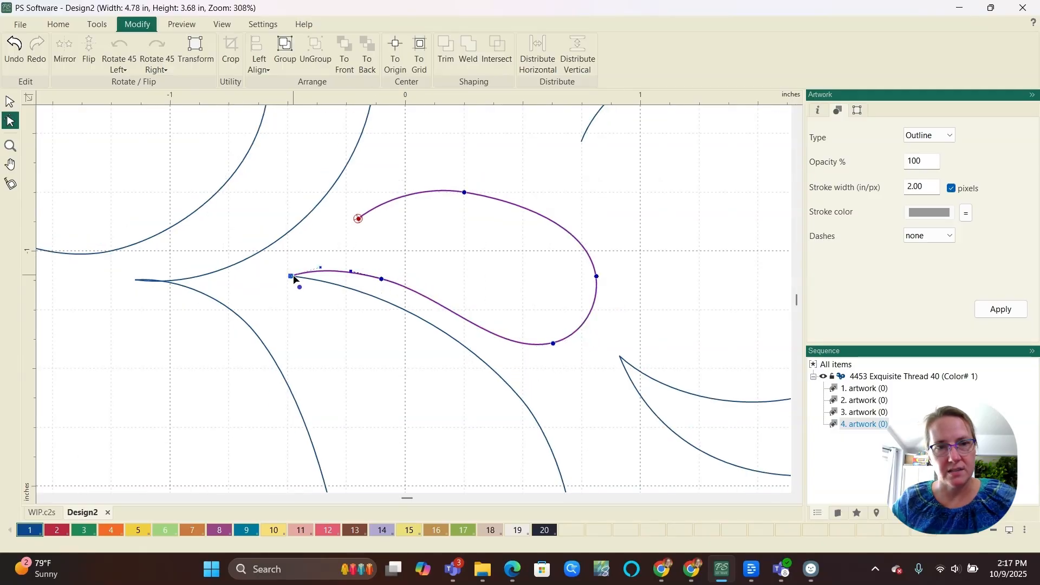
pyautogui.scroll(-1, 550, 259)
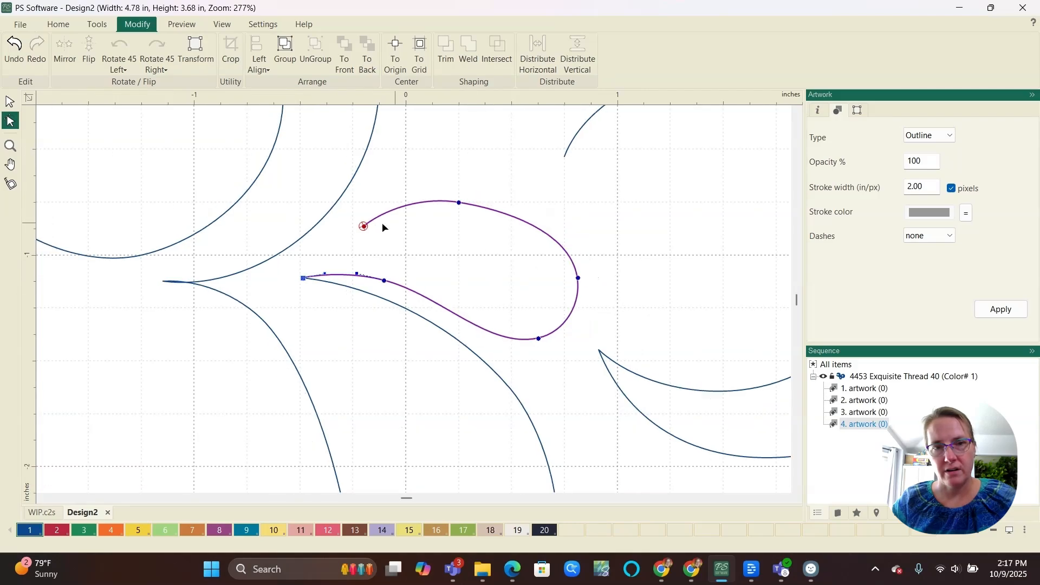
pyautogui.moveTo(363, 226); pyautogui.dragTo(347, 240)
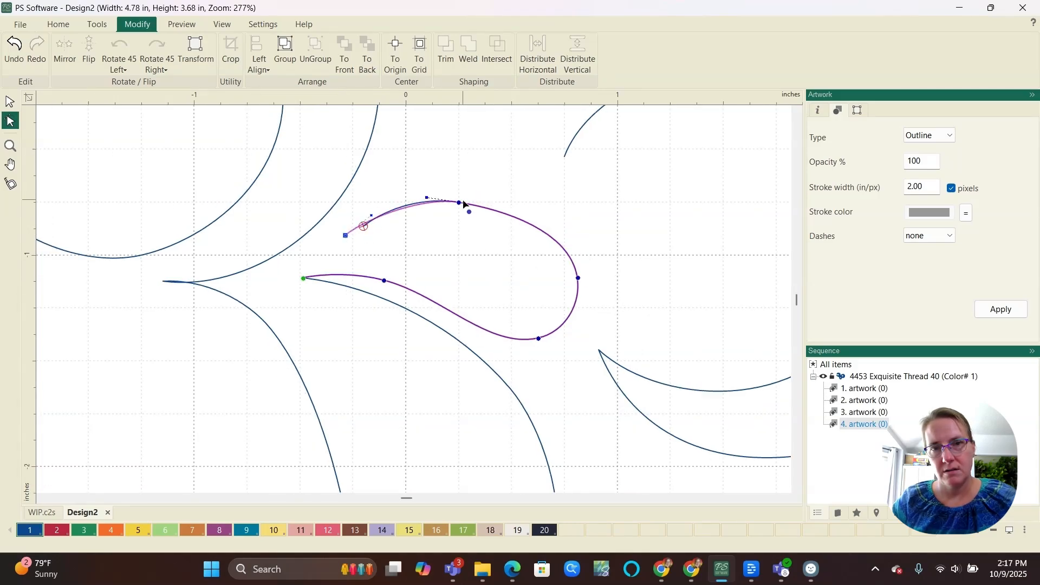
pyautogui.moveTo(464, 204)
pyautogui.mouseDown()
pyautogui.moveTo(527, 205)
pyautogui.moveTo(466, 214)
pyautogui.mouseUp()
pyautogui.scroll(-4, 458, 238)
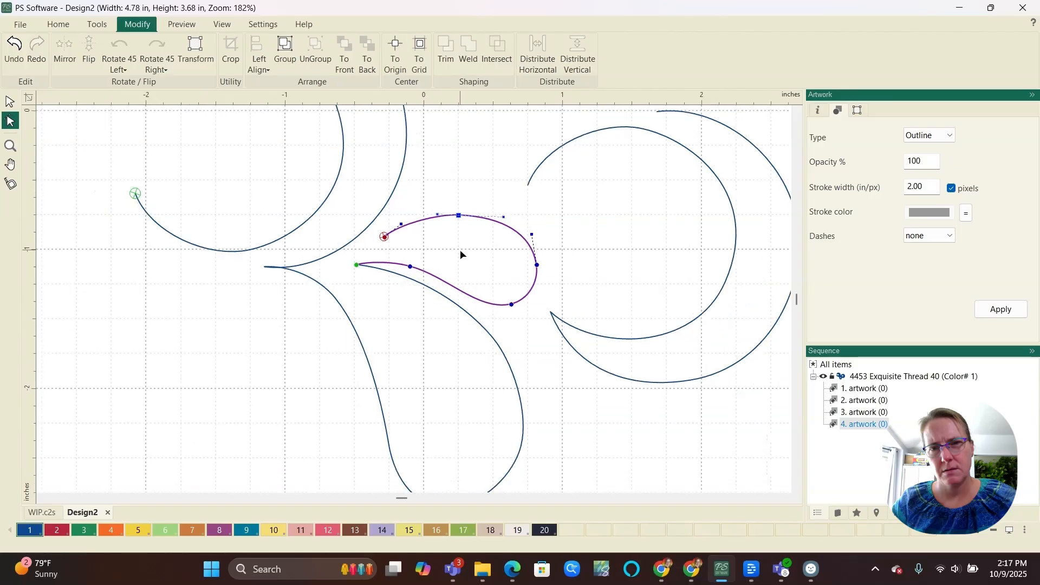
pyautogui.click(502, 290)
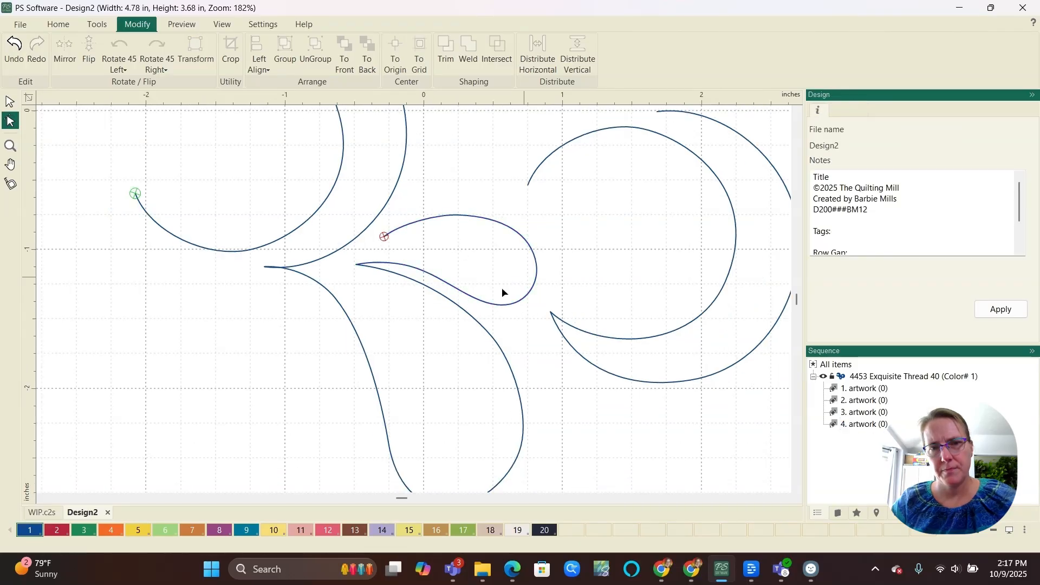
pyautogui.scroll(-4, 502, 289)
pyautogui.scroll(2, 463, 273)
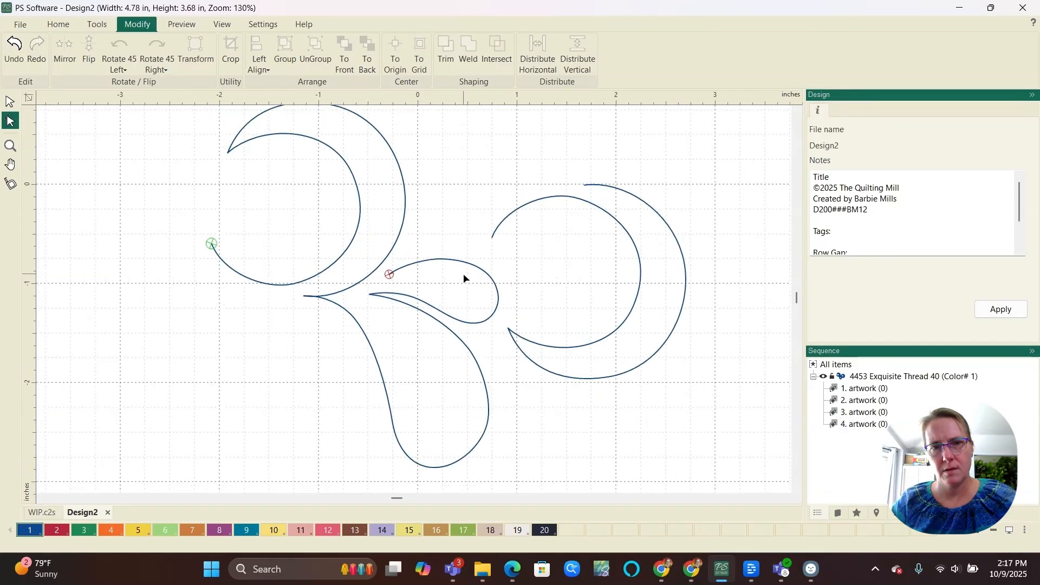
pyautogui.scroll(-1, 431, 286)
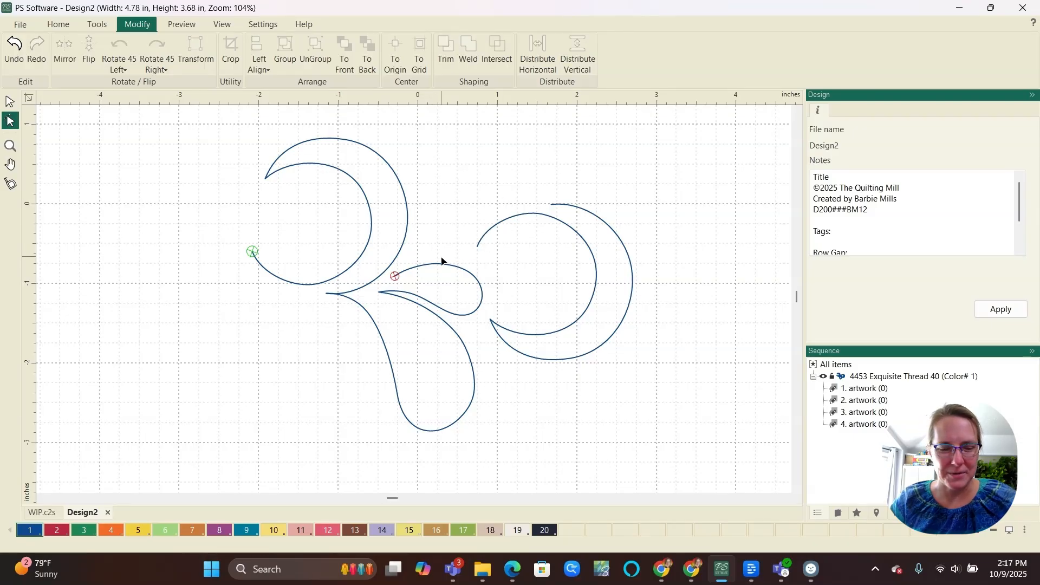
# - Draw a third curved teardrop from the small teardrop's open end, out over the flipped crescent's tip and back above the starting point
pyautogui.press('c')
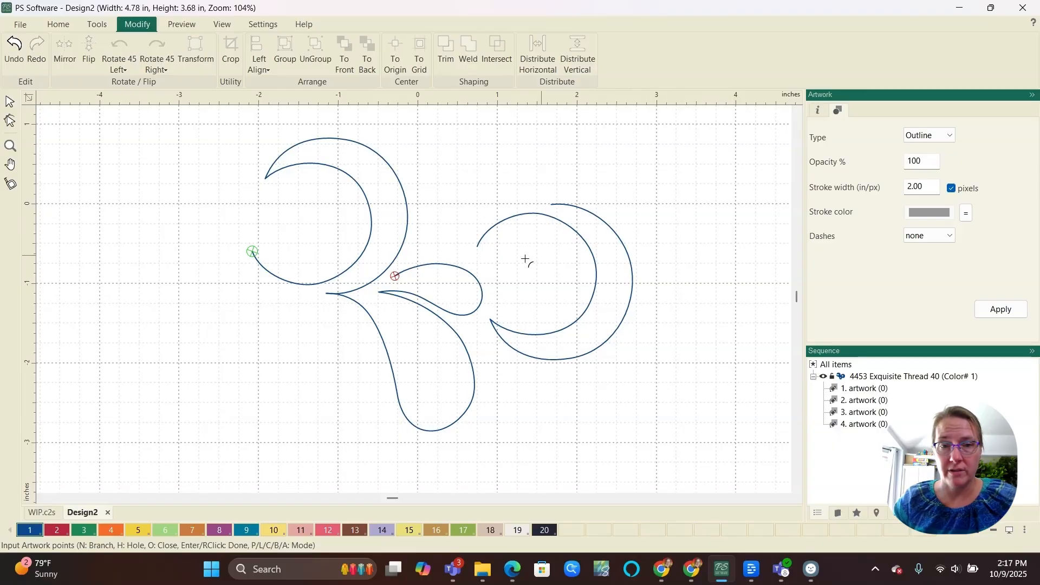
pyautogui.scroll(2, 493, 294)
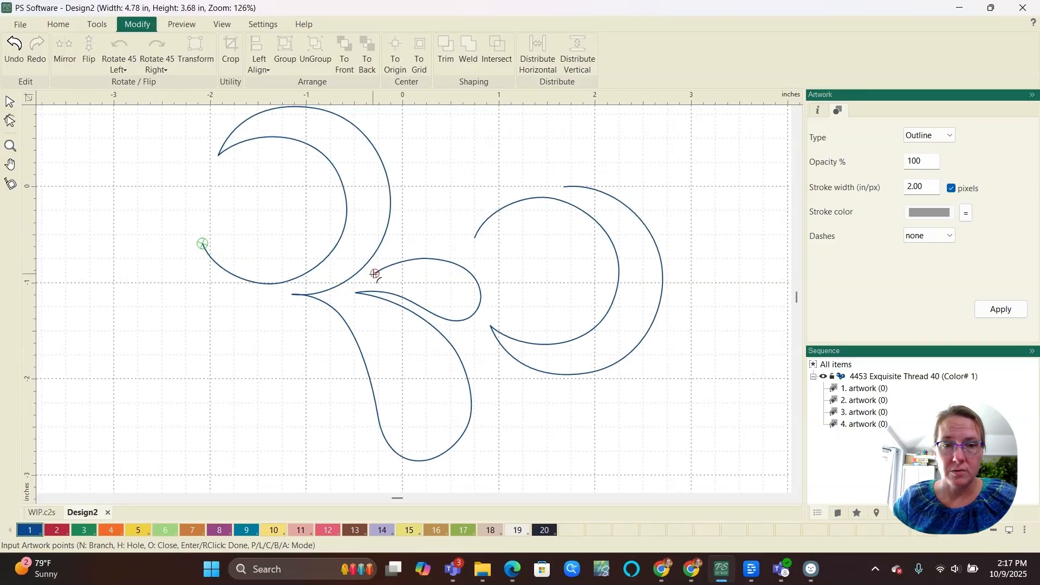
pyautogui.click(375, 273)
pyautogui.scroll(2, 401, 253)
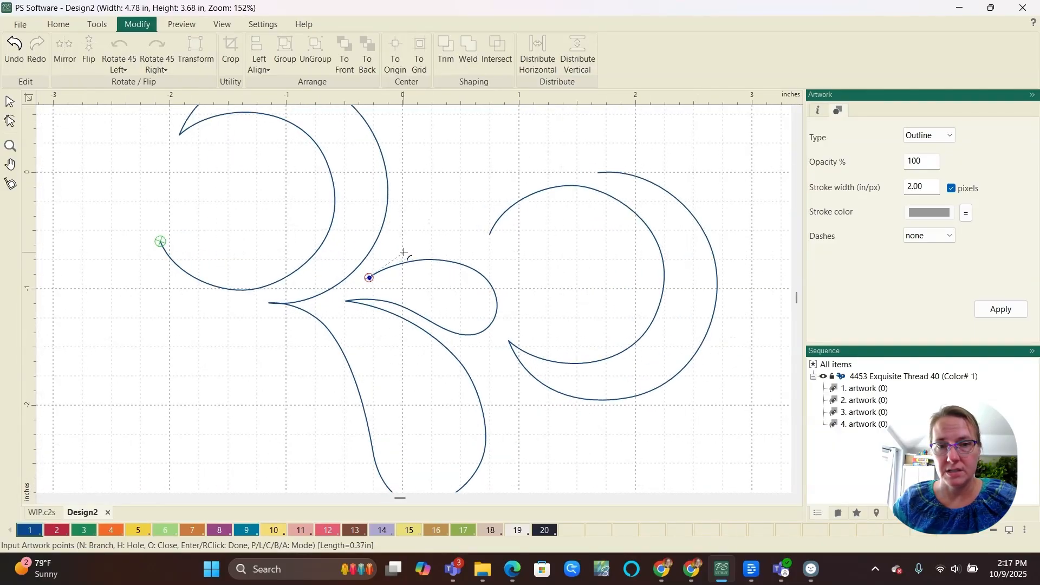
pyautogui.click(403, 252)
pyautogui.click(445, 249)
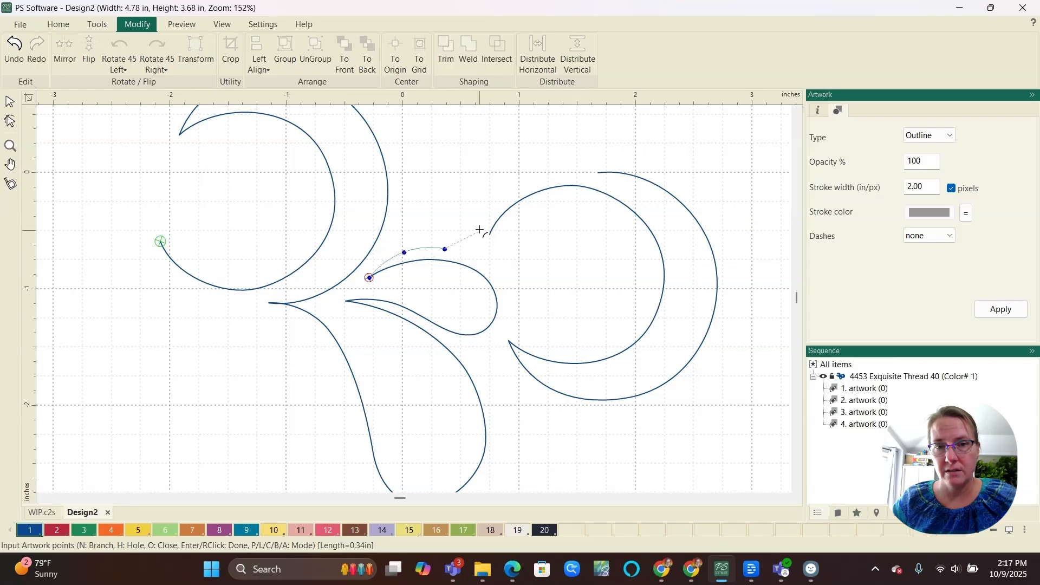
pyautogui.click(487, 251)
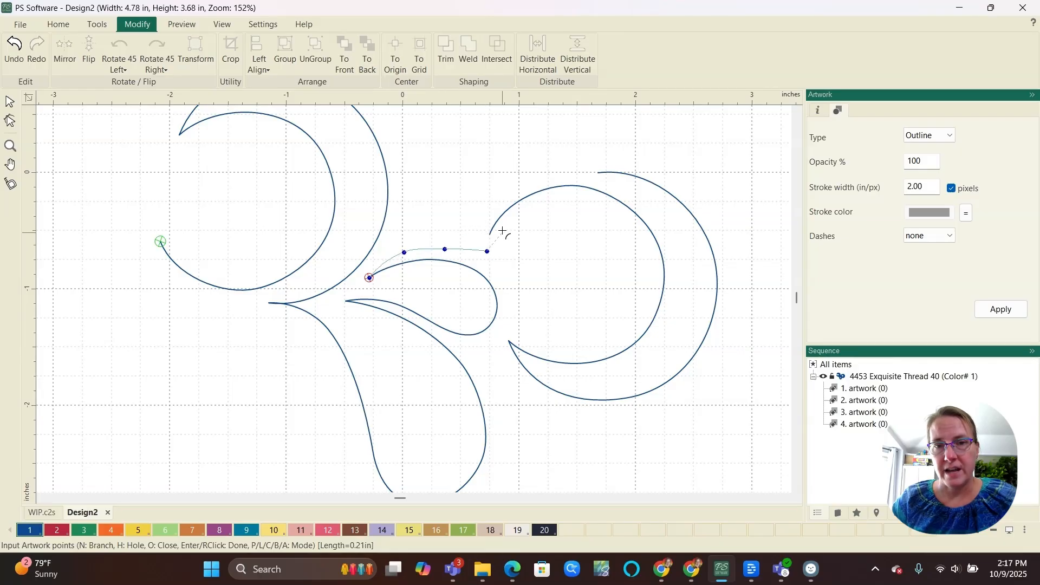
pyautogui.click(502, 228)
pyautogui.click(481, 185)
pyautogui.click(438, 199)
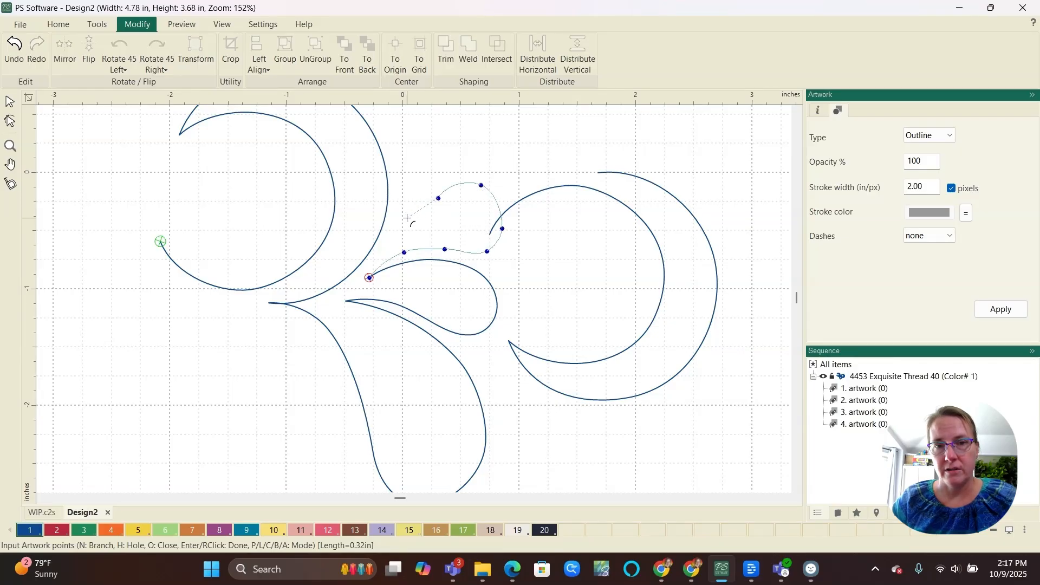
pyautogui.click(407, 218)
pyautogui.rightClick(392, 213)
pyautogui.scroll(-1, 390, 212)
pyautogui.rightClick(390, 212)
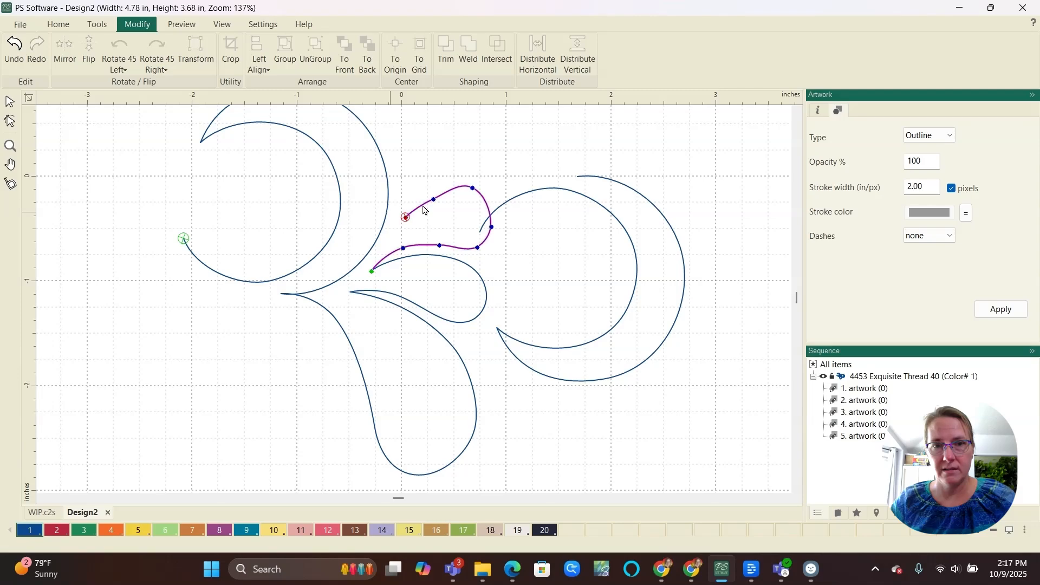
# - Lower the third teardrop's top outer point and adjust the points along its lower edge near the start for a smoother curve
pyautogui.scroll(2, 475, 192)
pyautogui.moveTo(471, 186); pyautogui.dragTo(479, 202)
pyautogui.scroll(-2, 524, 231)
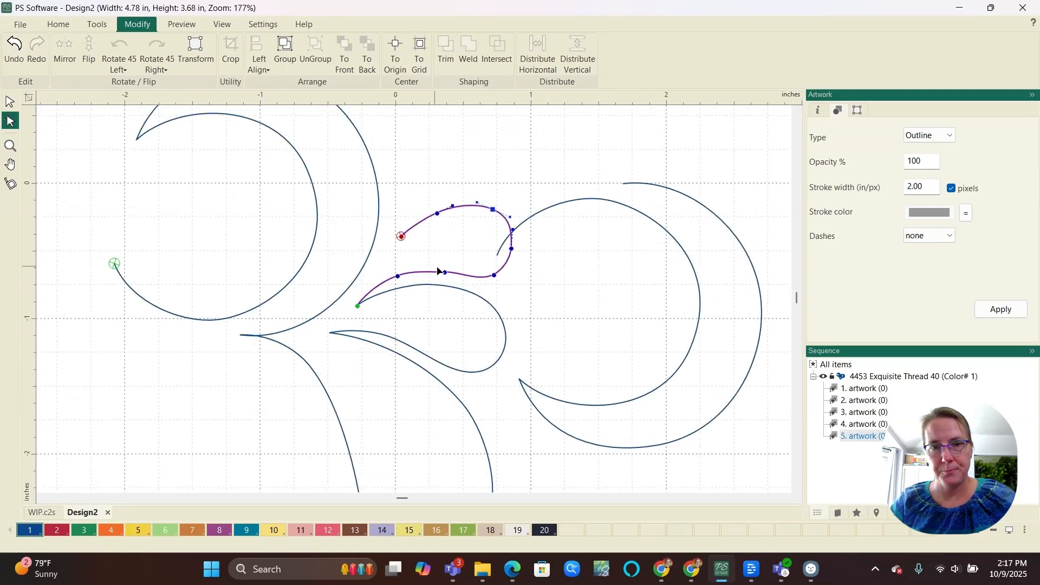
pyautogui.click(448, 273)
pyautogui.scroll(2, 452, 275)
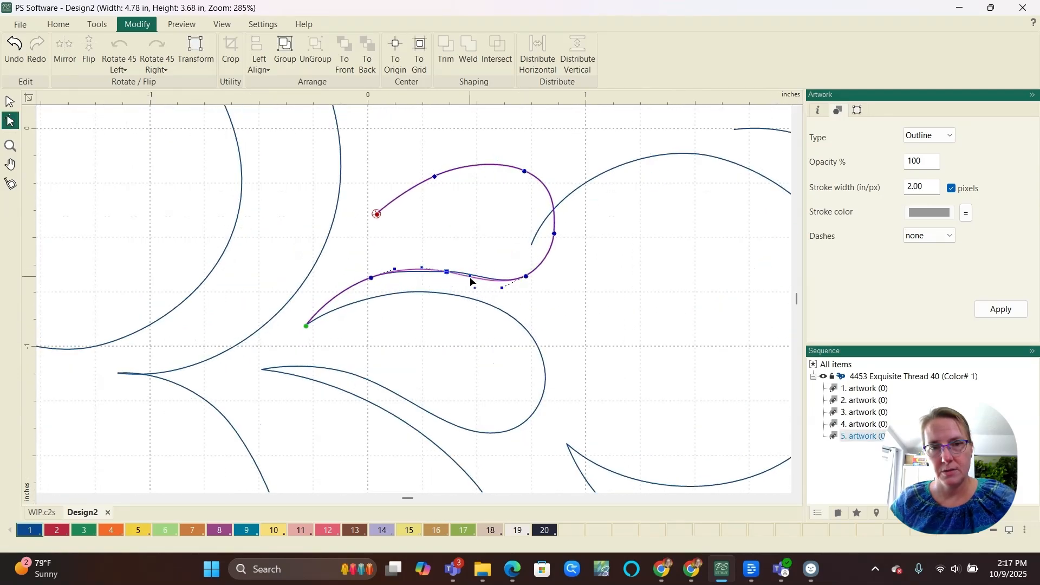
pyautogui.scroll(1, 445, 281)
pyautogui.moveTo(352, 277); pyautogui.dragTo(378, 271)
pyautogui.scroll(-1, 364, 281)
pyautogui.moveTo(296, 309); pyautogui.dragTo(298, 308)
pyautogui.scroll(-1, 336, 299)
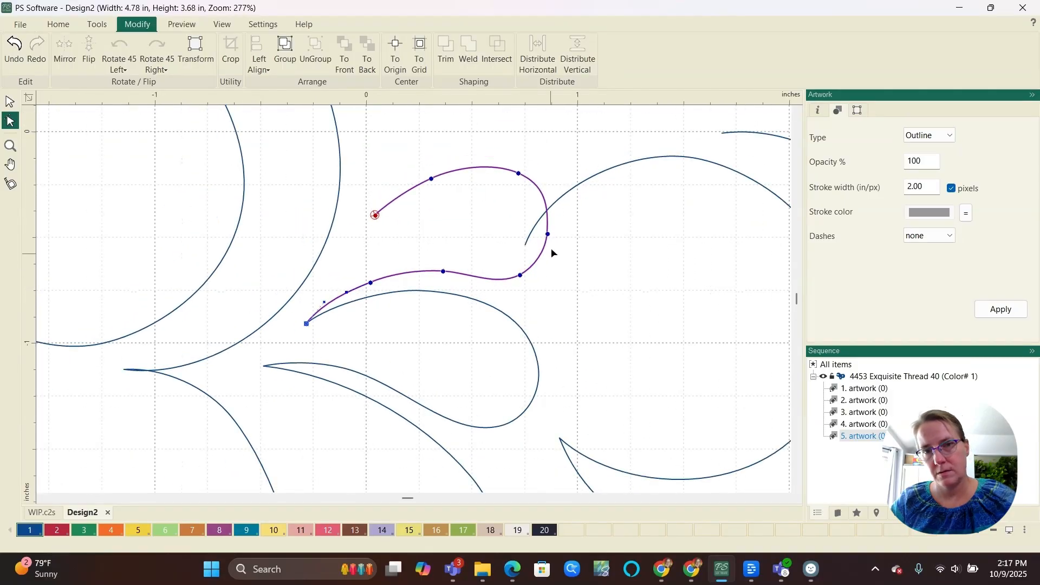
# - Round out the third teardrop's outer end by moving its side point outward and adjusting the neighbouring bottom and top curve handles
pyautogui.moveTo(548, 230); pyautogui.dragTo(561, 234)
pyautogui.moveTo(520, 276); pyautogui.dragTo(564, 243)
pyautogui.scroll(1, 566, 238)
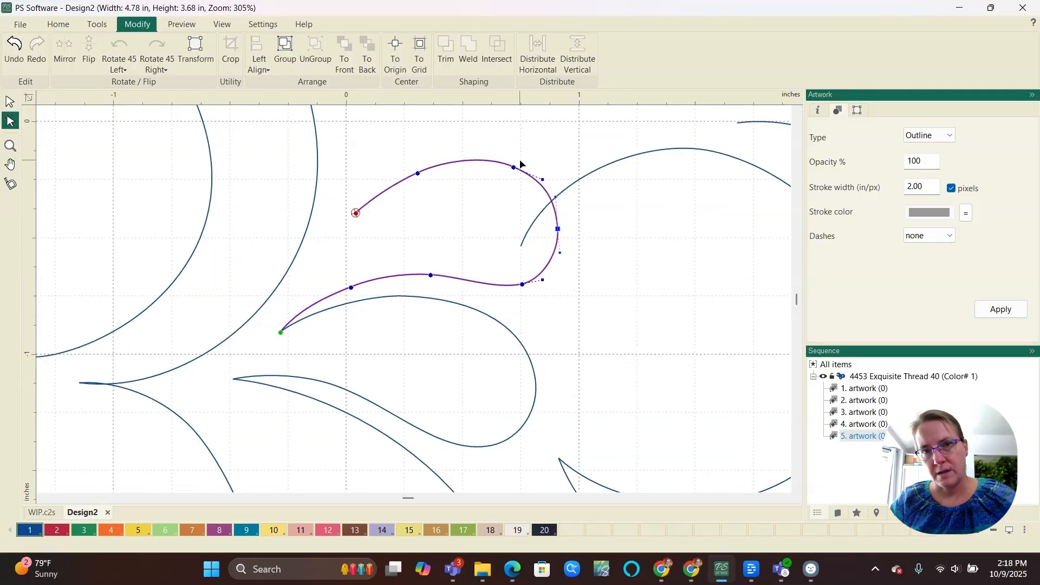
pyautogui.click(513, 167)
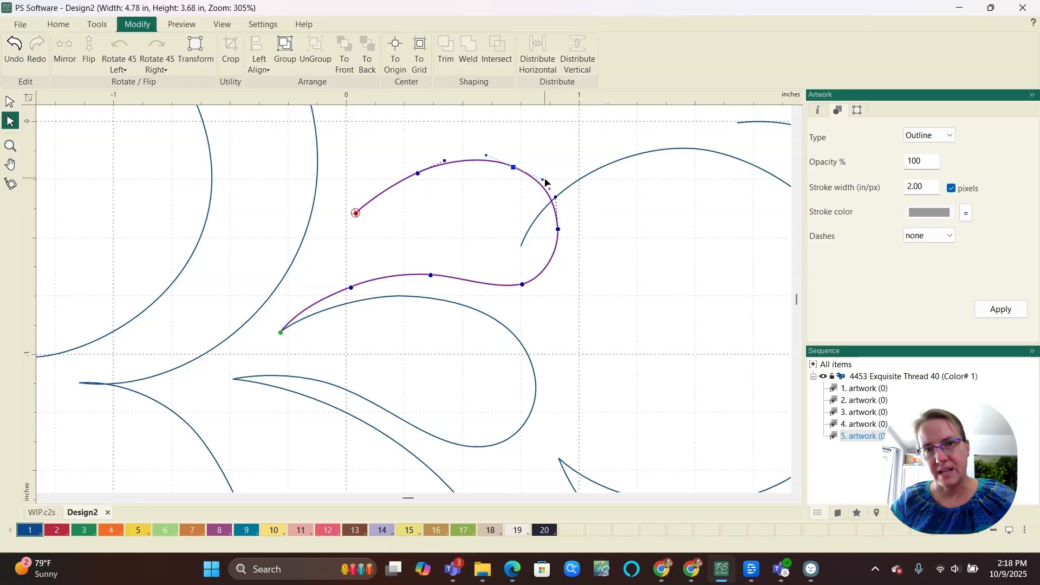
pyautogui.moveTo(542, 179); pyautogui.dragTo(547, 179)
pyautogui.scroll(-6, 462, 210)
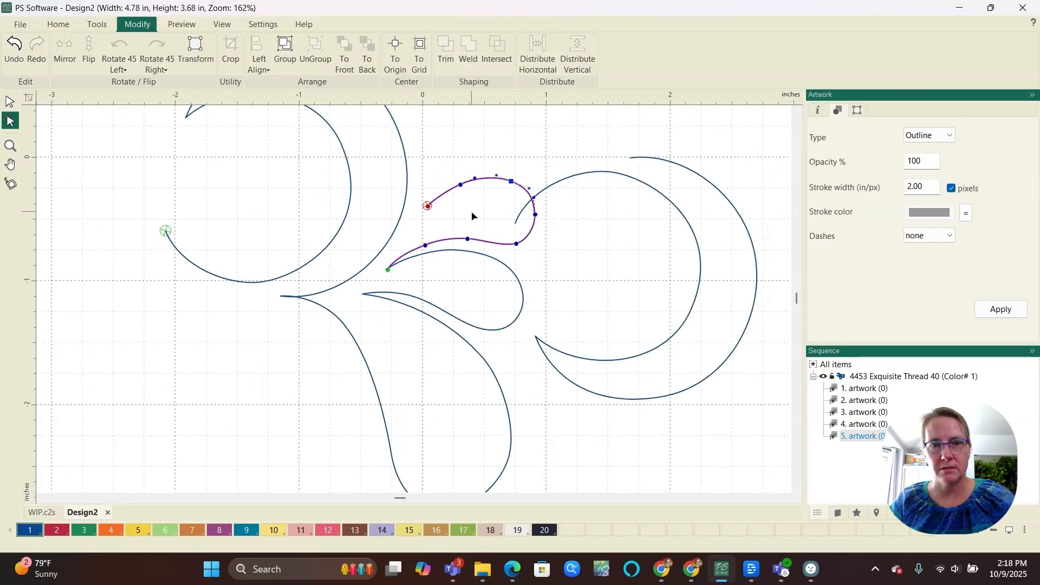
pyautogui.click(554, 287)
pyautogui.scroll(1, 580, 277)
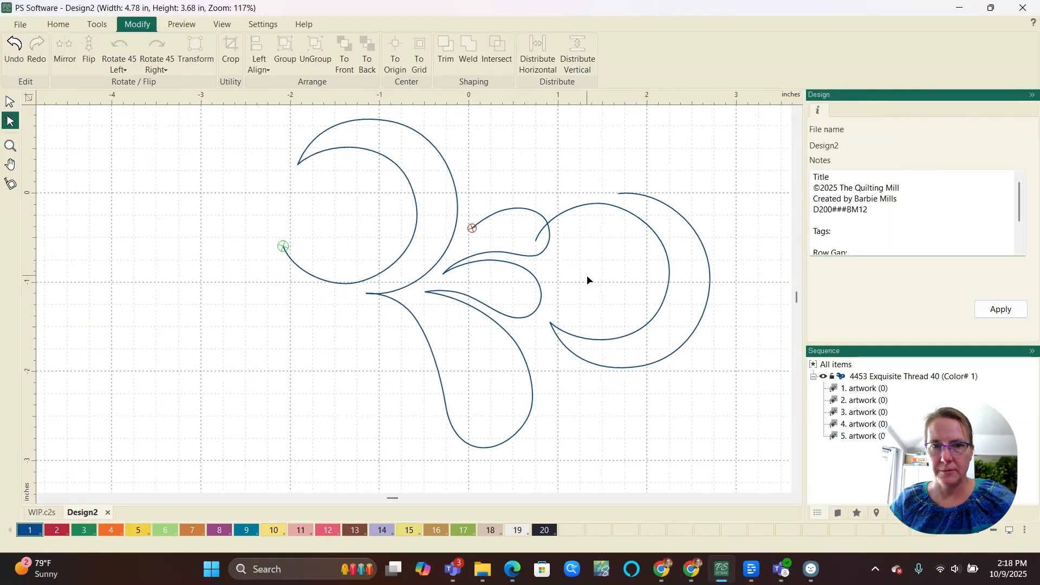
# - Select the middle teardrop and enlarge it proportionally to about 1.75 in wide, keeping its upper inner corner in place
pyautogui.click(542, 281)
pyautogui.press('space')
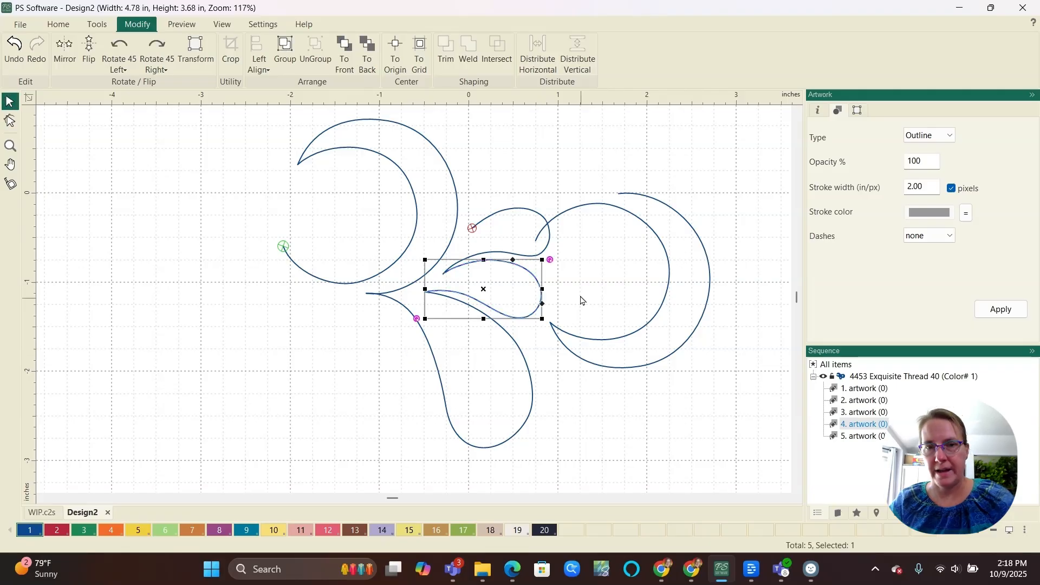
pyautogui.scroll(5, 570, 305)
pyautogui.scroll(-4, 436, 271)
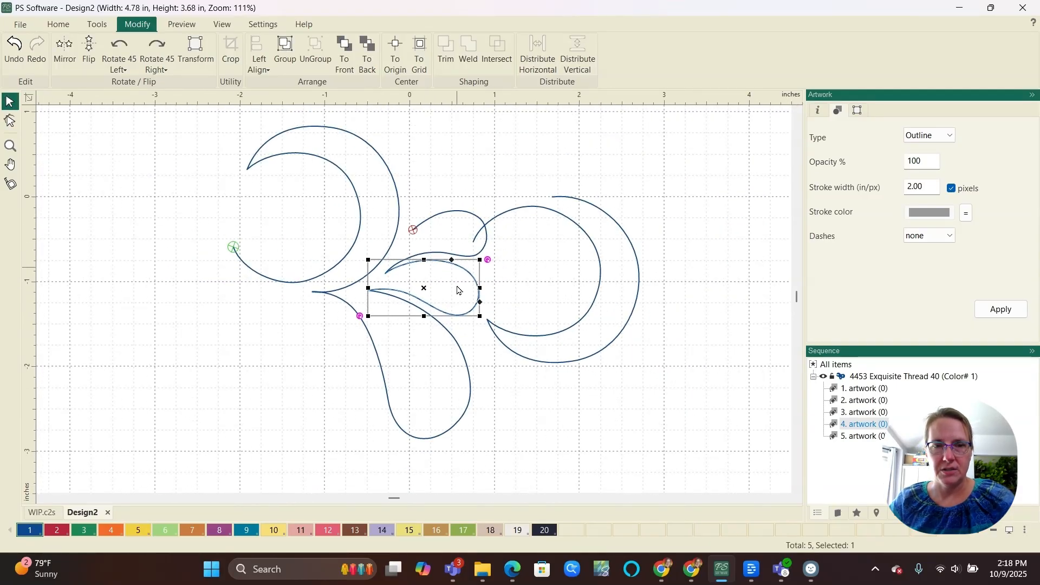
pyautogui.moveTo(477, 311); pyautogui.dragTo(504, 343)
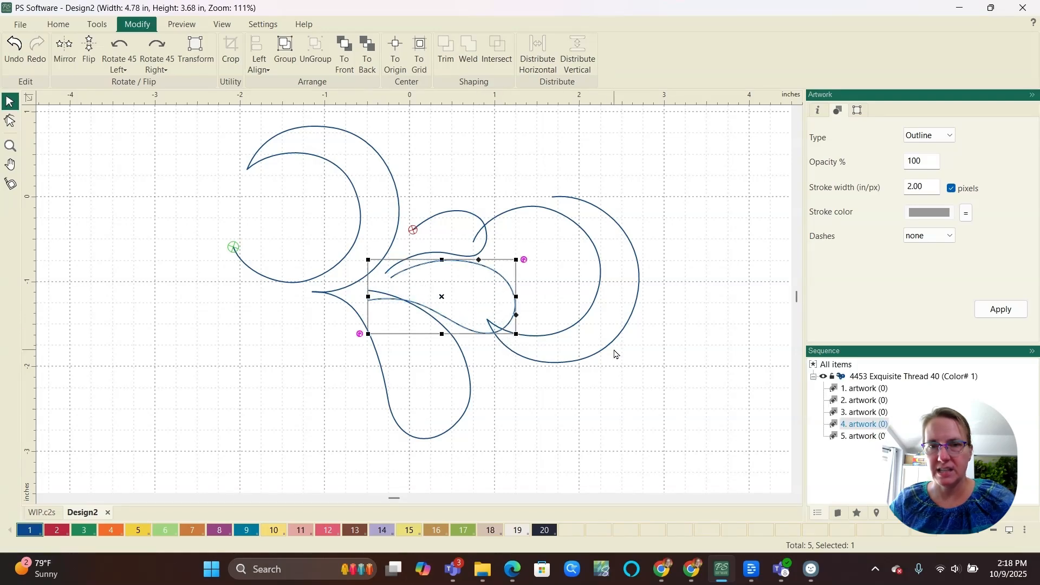
# - Move the flipped crescent about 1.25 in to the right, clear of the teardrops, and rotate the middle teardrop slightly clockwise
pyautogui.moveTo(577, 316); pyautogui.dragTo(684, 310)
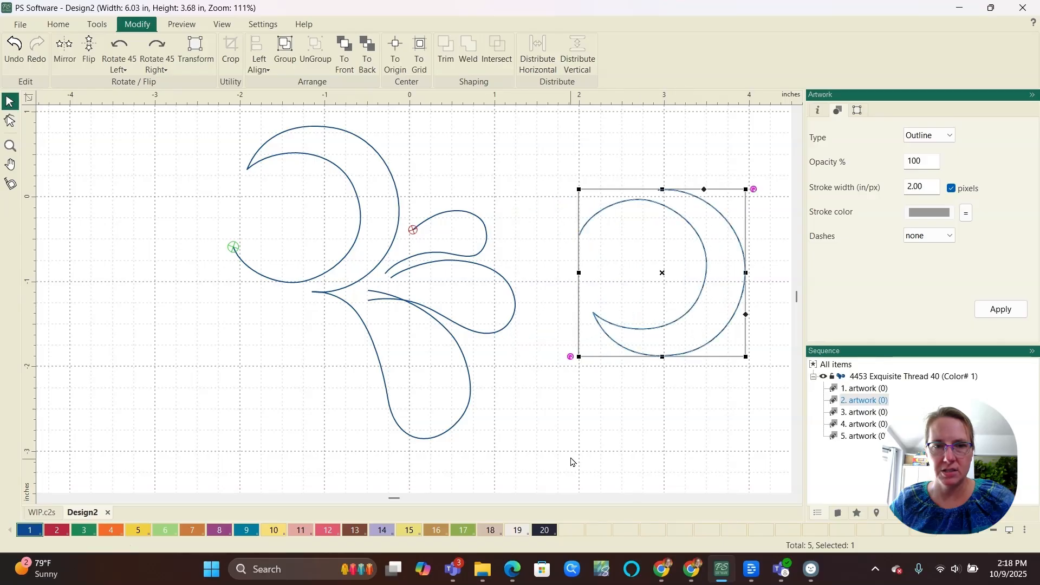
pyautogui.click(419, 271)
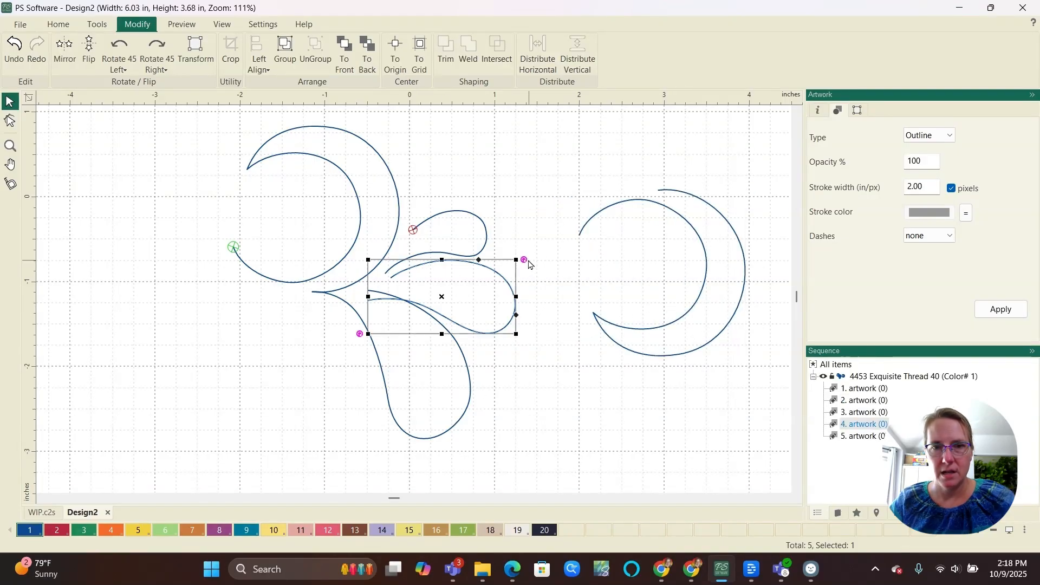
pyautogui.moveTo(530, 265); pyautogui.dragTo(526, 259)
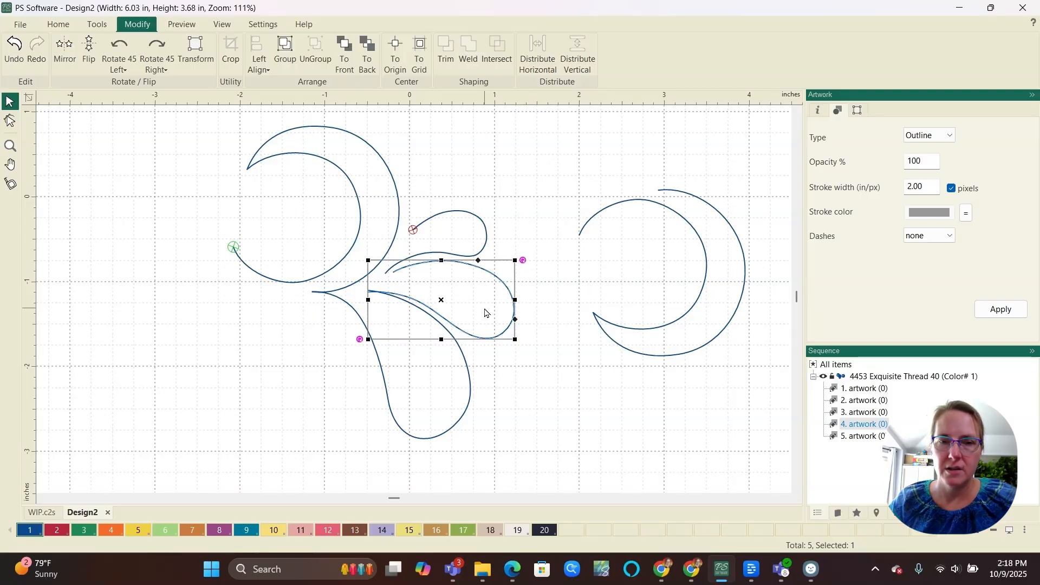
# - Edit the middle teardrop's points and place its start point exactly on the inner end of the lowest teardrop
pyautogui.scroll(3, 401, 319)
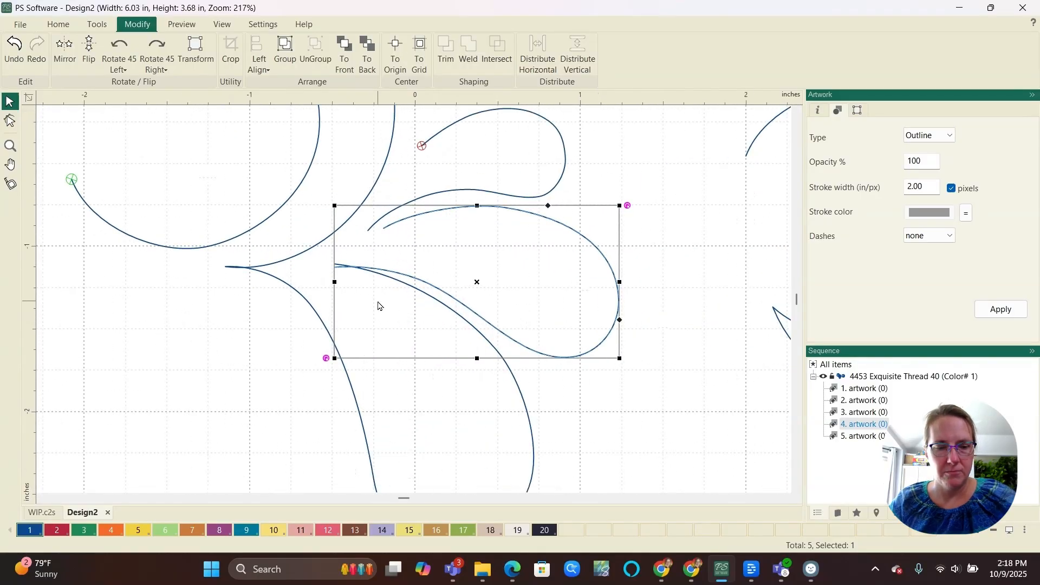
pyautogui.press('space')
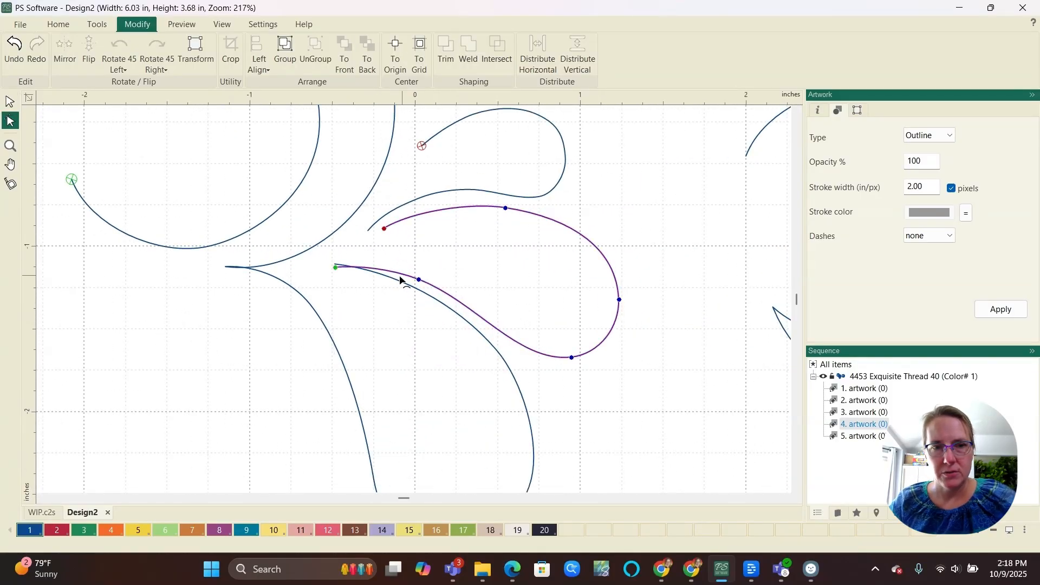
pyautogui.click(337, 267)
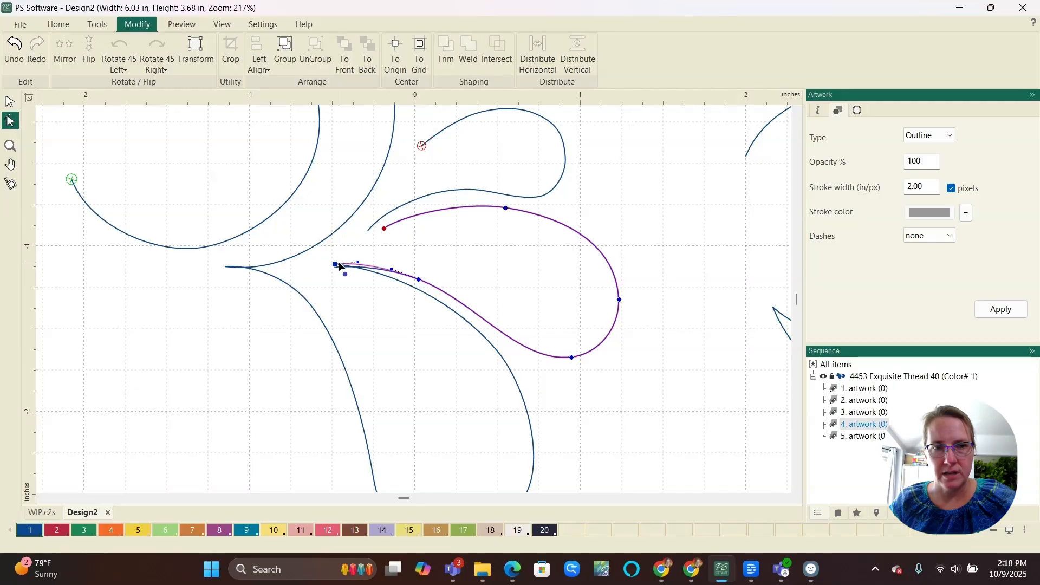
pyautogui.scroll(1, 339, 269)
pyautogui.scroll(5, 339, 267)
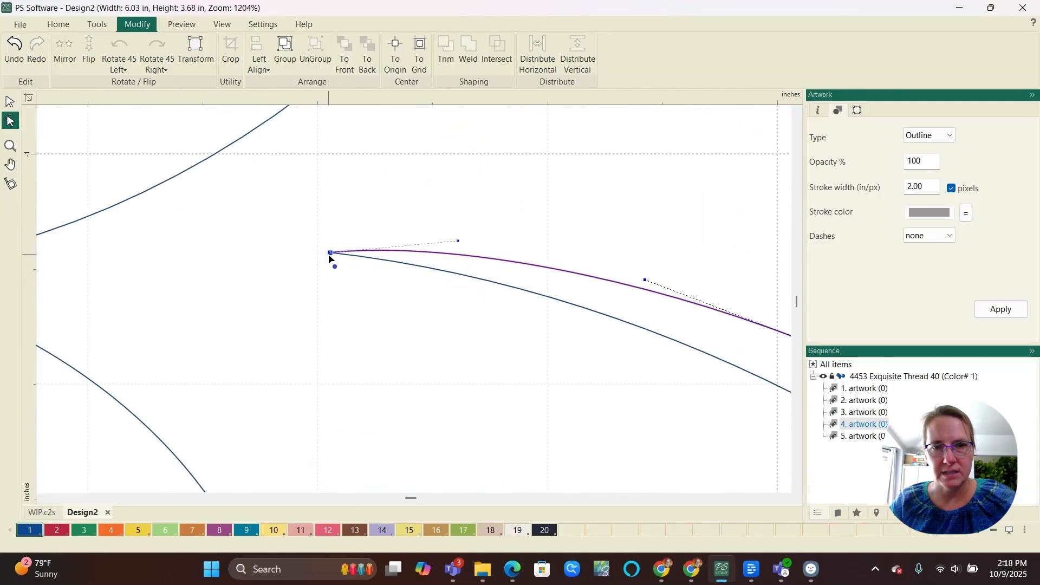
# - Join the middle teardrop's end point to the top teardrop's inner tip and adjust its curve handle for a smooth upper edge
pyautogui.scroll(-3, 228, 269)
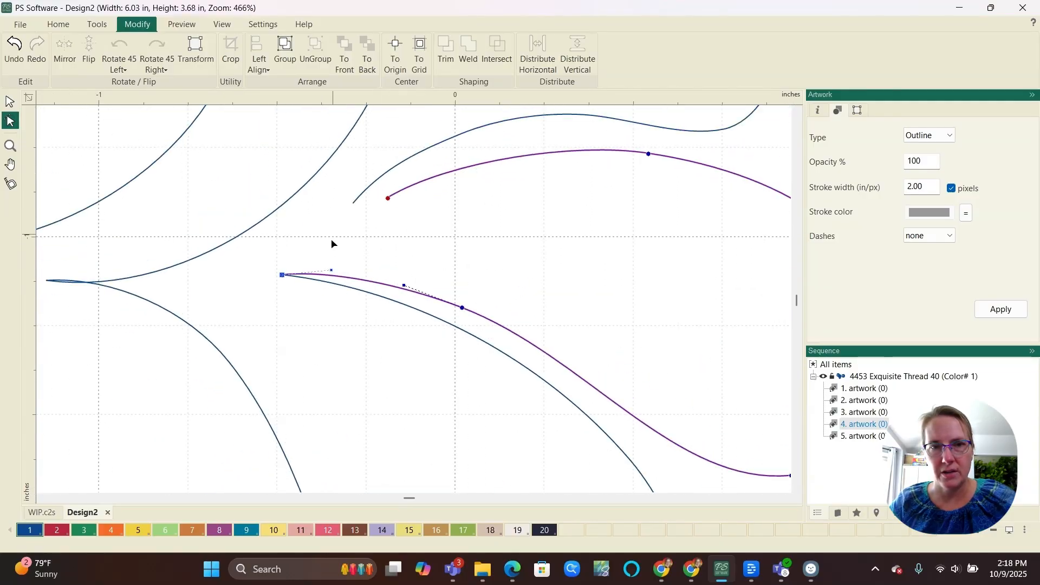
pyautogui.scroll(-1, 332, 244)
pyautogui.moveTo(372, 209); pyautogui.dragTo(346, 214)
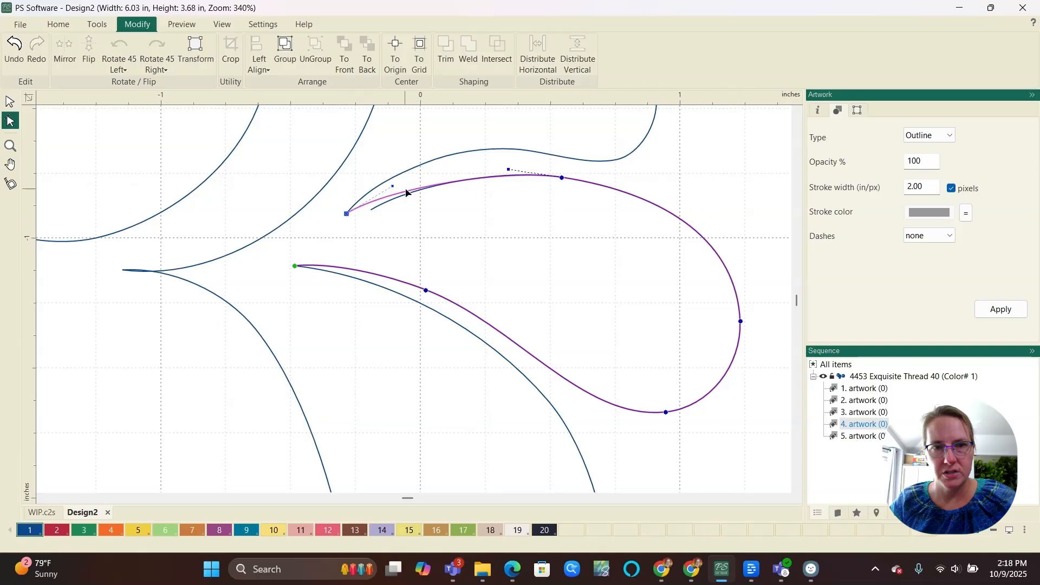
pyautogui.moveTo(394, 188); pyautogui.dragTo(419, 178)
pyautogui.scroll(-3, 359, 252)
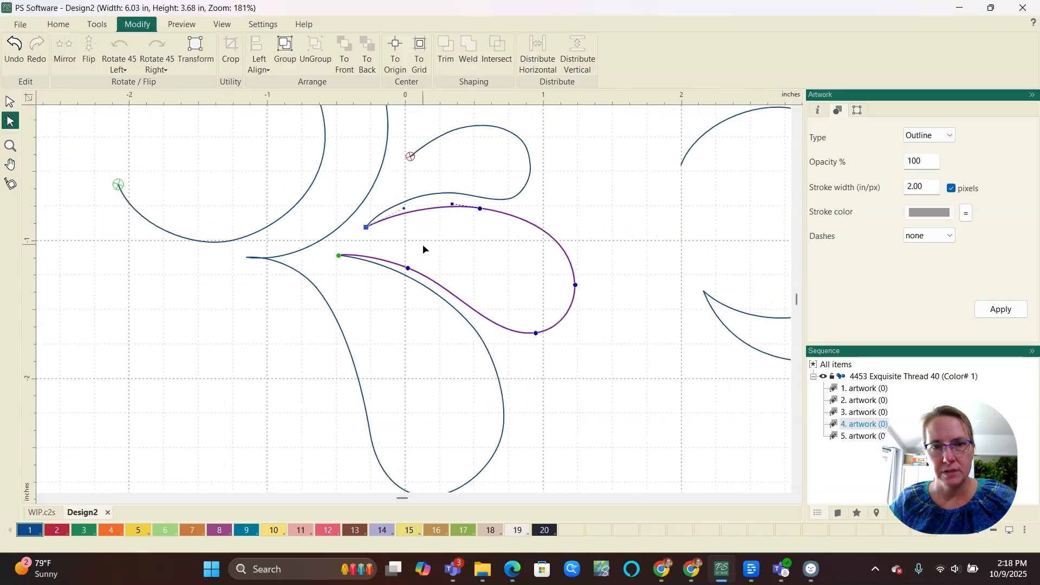
# - Reshape the top teardrop by moving its outer side point and the points along its lower edge slightly outward
pyautogui.scroll(3, 478, 228)
pyautogui.click(422, 205)
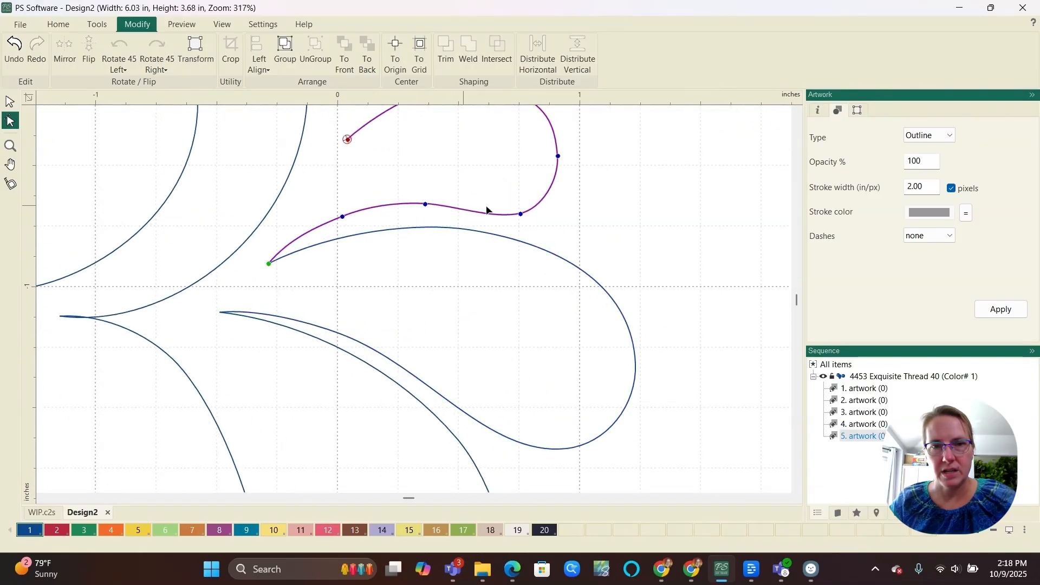
pyautogui.moveTo(521, 214); pyautogui.dragTo(535, 215)
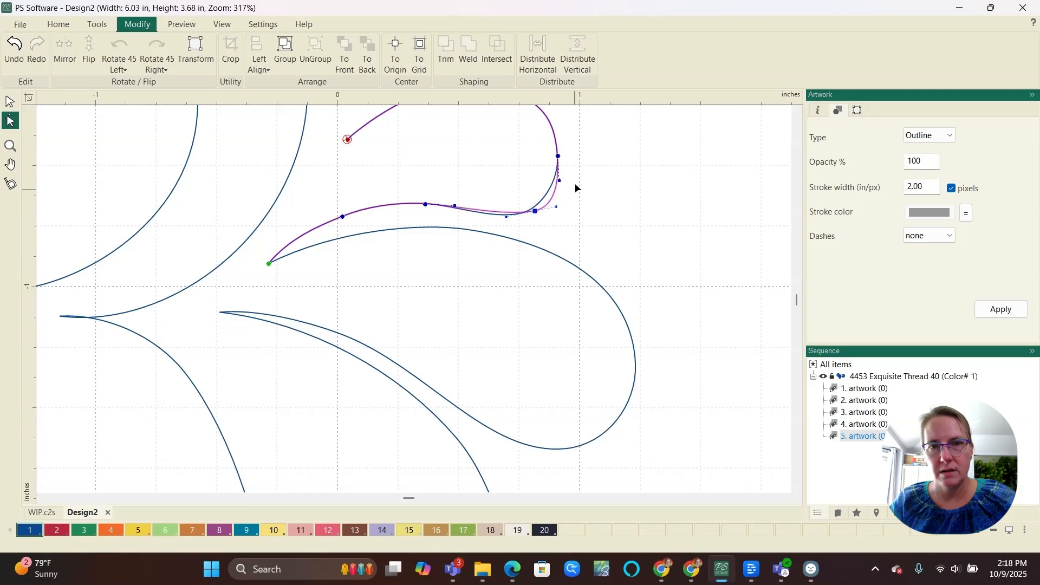
pyautogui.moveTo(558, 158); pyautogui.dragTo(573, 157)
pyautogui.scroll(-1, 599, 187)
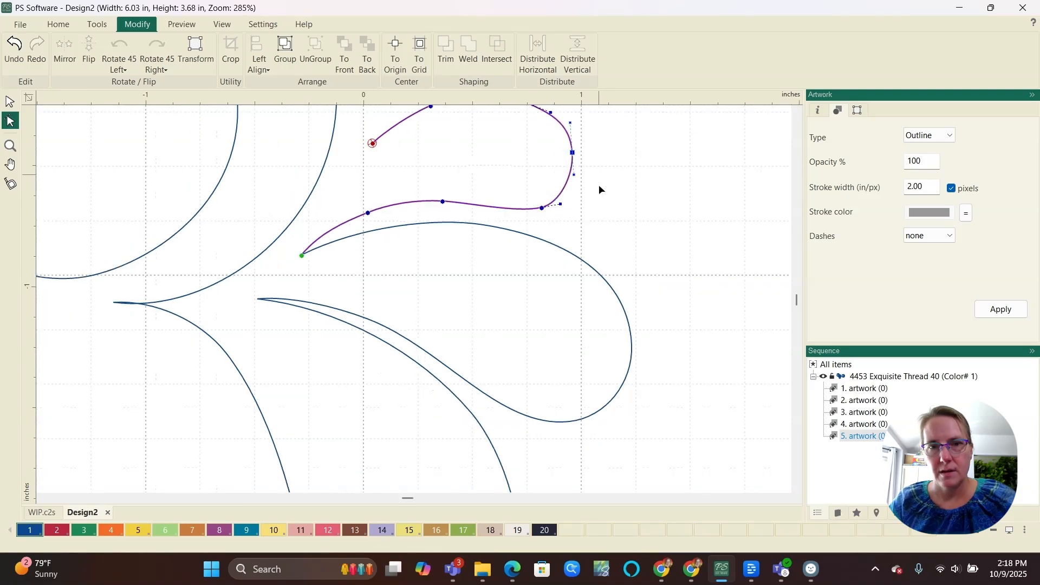
pyautogui.scroll(1, 540, 235)
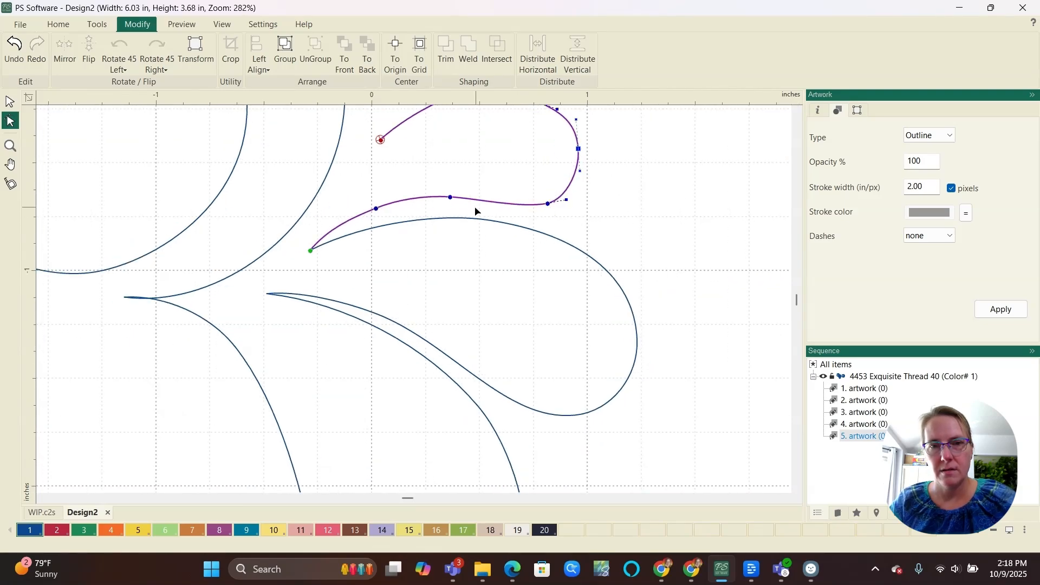
pyautogui.moveTo(450, 197); pyautogui.dragTo(554, 198)
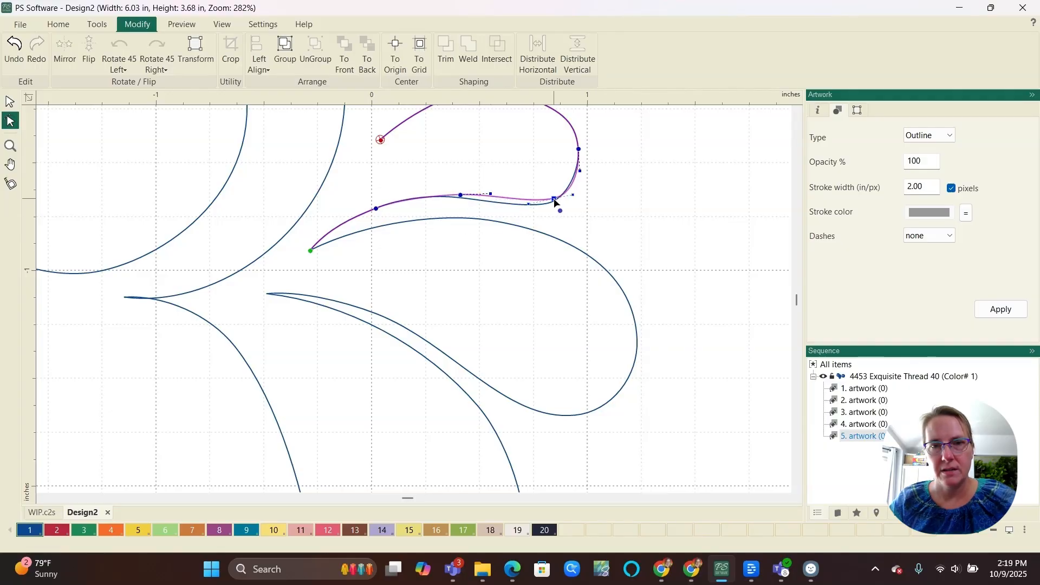
pyautogui.scroll(-2, 596, 225)
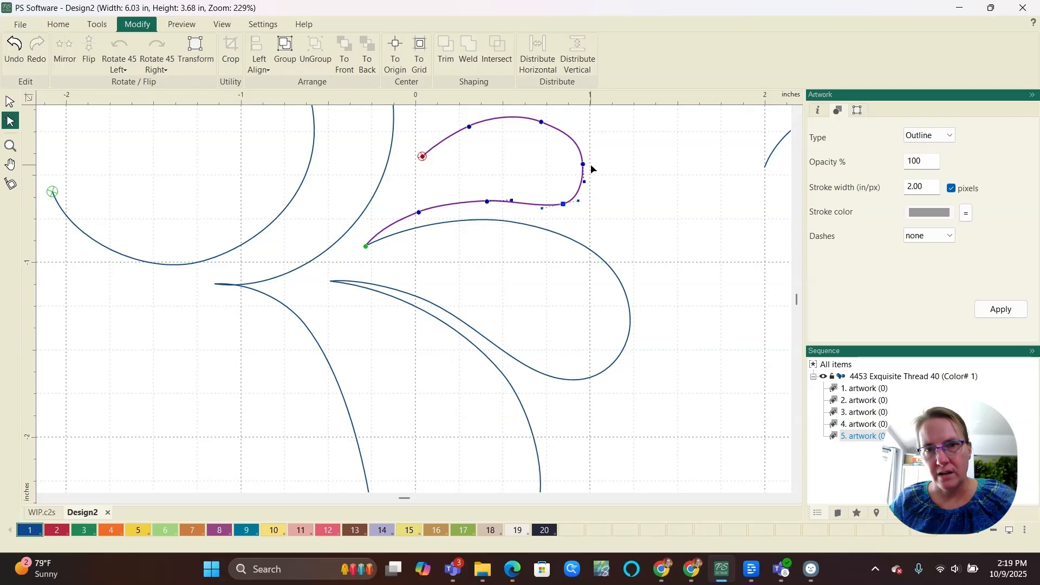
# - Round the top teardrop's outer end by moving its side point outward and adjusting its top outer point and the upper curve handle
pyautogui.scroll(6, 590, 170)
pyautogui.scroll(-4, 592, 255)
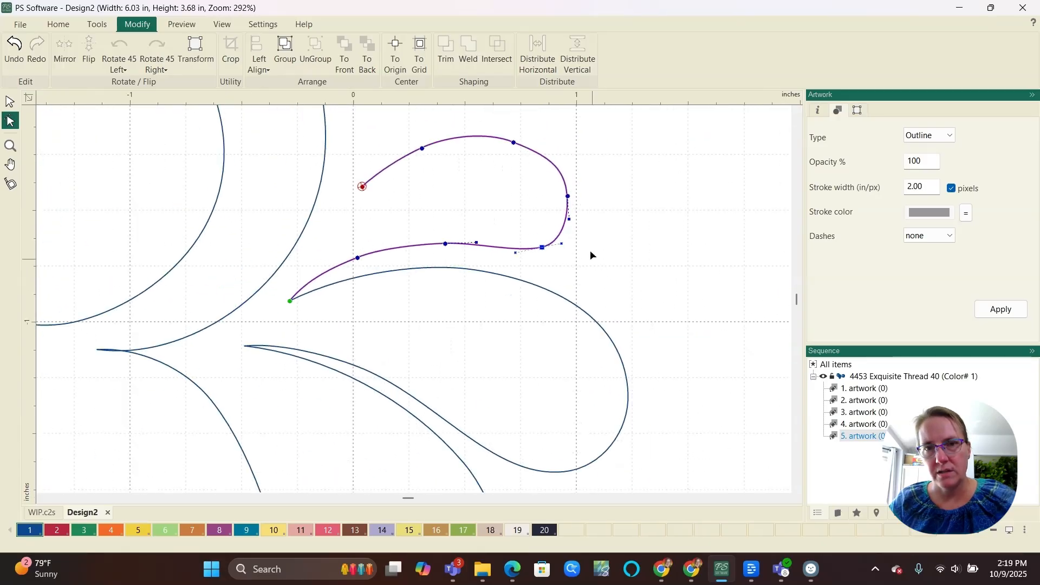
pyautogui.scroll(3, 543, 168)
pyautogui.scroll(1, 543, 168)
pyautogui.moveTo(602, 236); pyautogui.dragTo(607, 239)
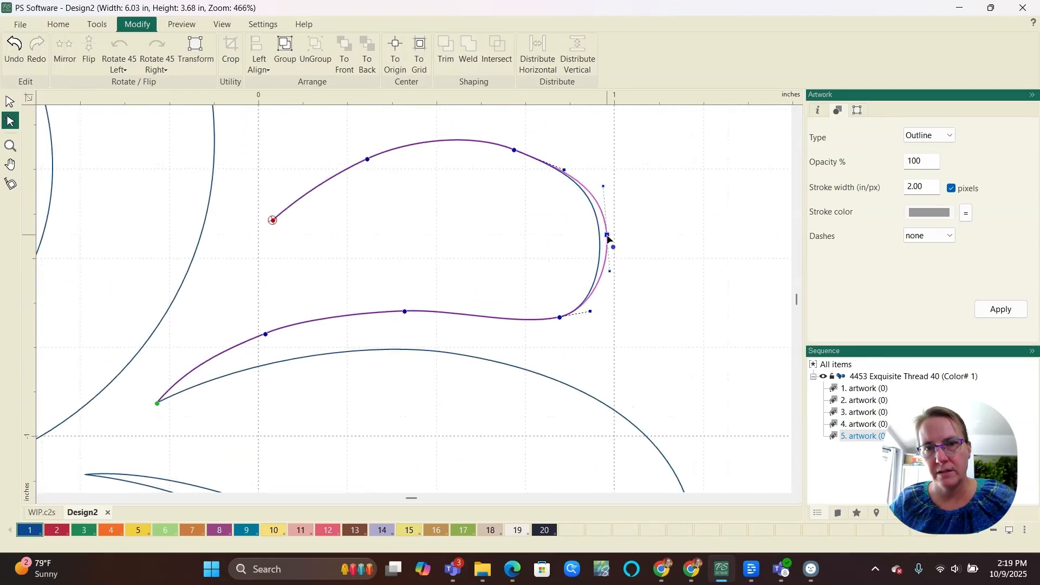
pyautogui.moveTo(514, 150); pyautogui.dragTo(477, 134)
pyautogui.scroll(-4, 521, 195)
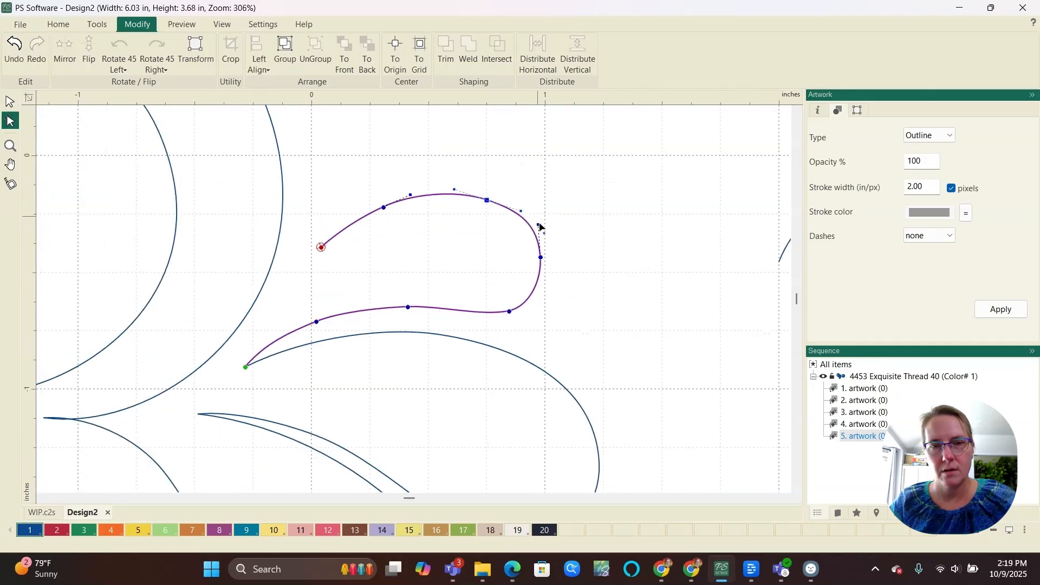
pyautogui.scroll(3, 539, 255)
pyautogui.click(580, 201)
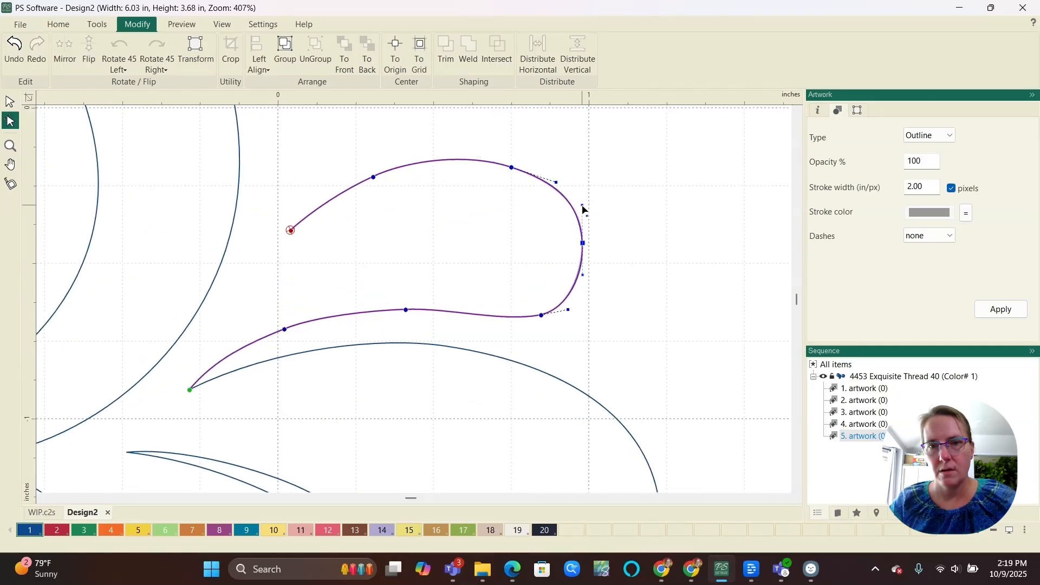
pyautogui.scroll(-4, 588, 217)
pyautogui.scroll(1, 336, 270)
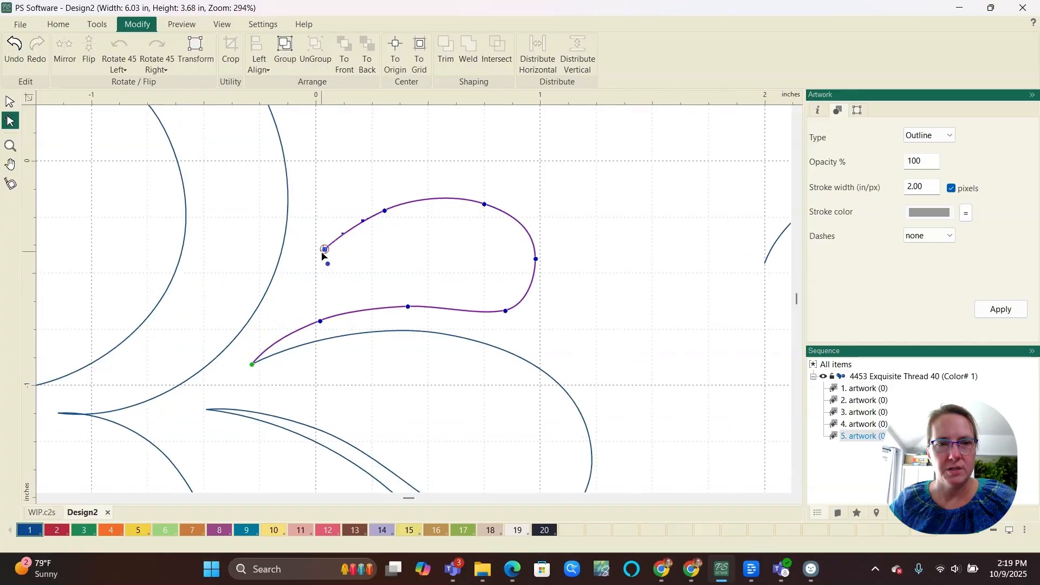
# - Extend the top teardrop's open end down toward the original crescent and pull its outer side point slightly outward and down
pyautogui.moveTo(325, 250); pyautogui.dragTo(313, 269)
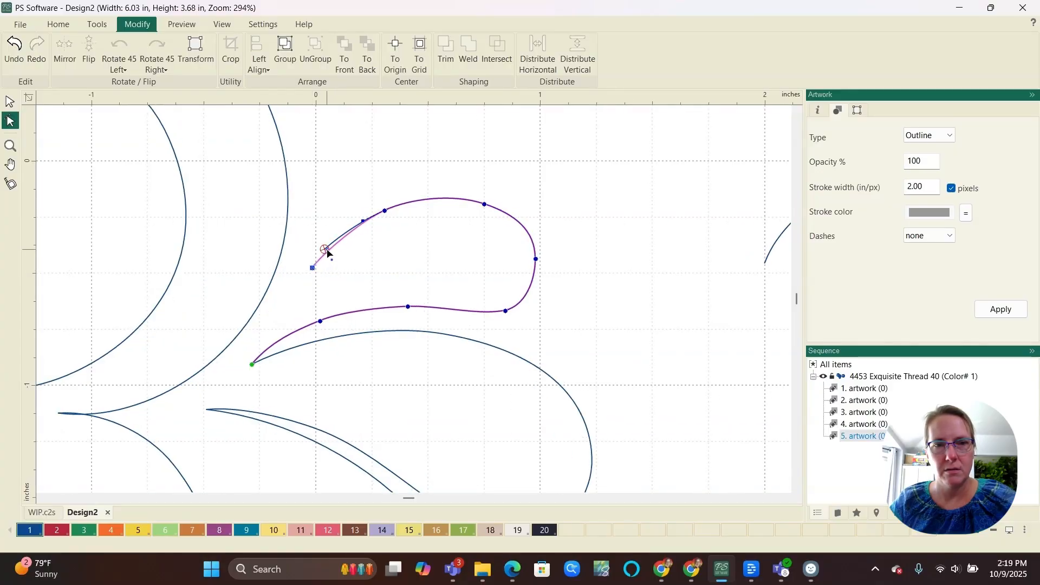
pyautogui.scroll(-2, 403, 272)
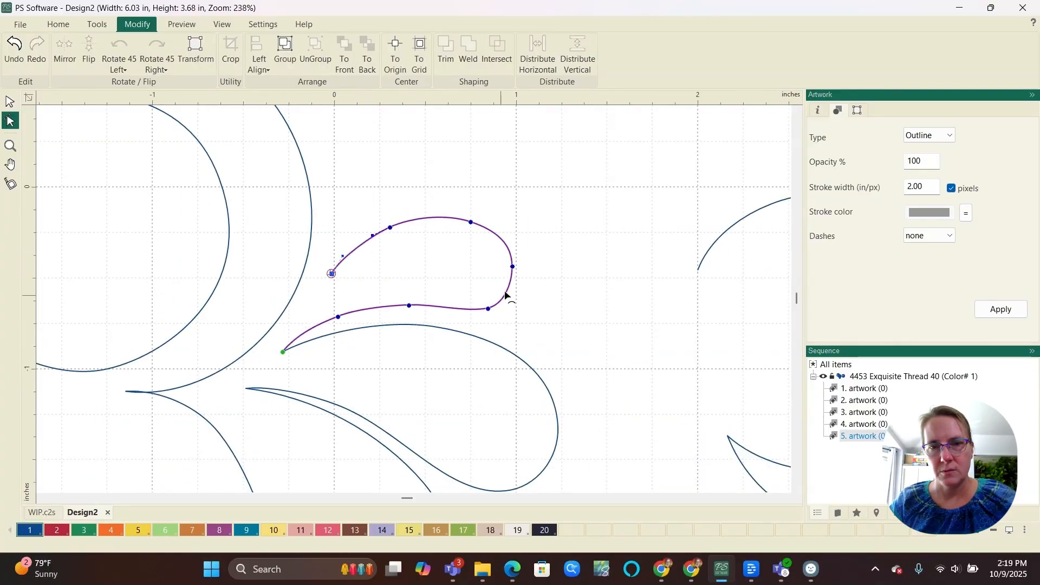
pyautogui.moveTo(514, 269); pyautogui.dragTo(521, 273)
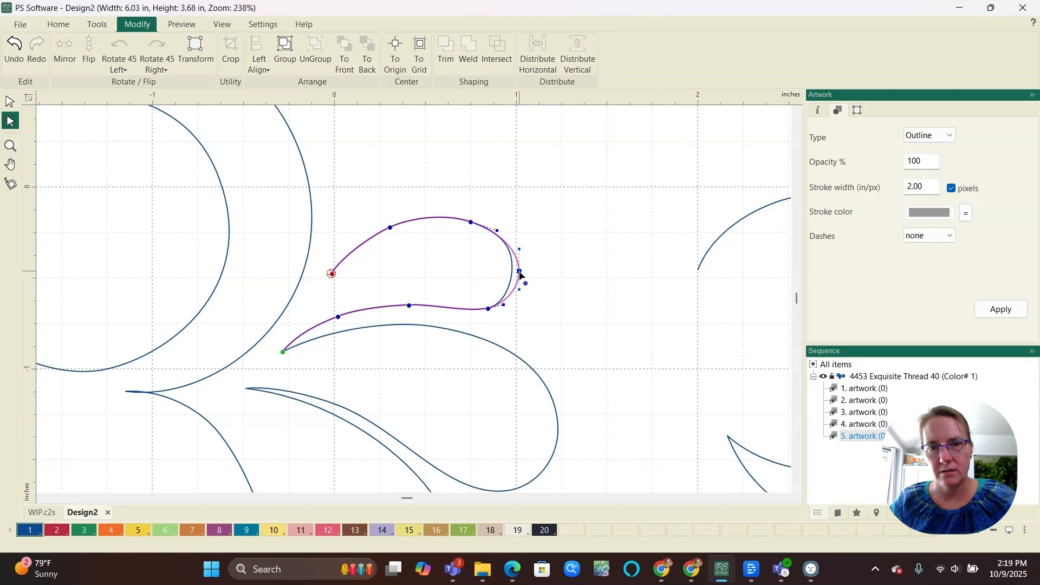
pyautogui.scroll(2, 521, 273)
pyautogui.scroll(-2, 505, 317)
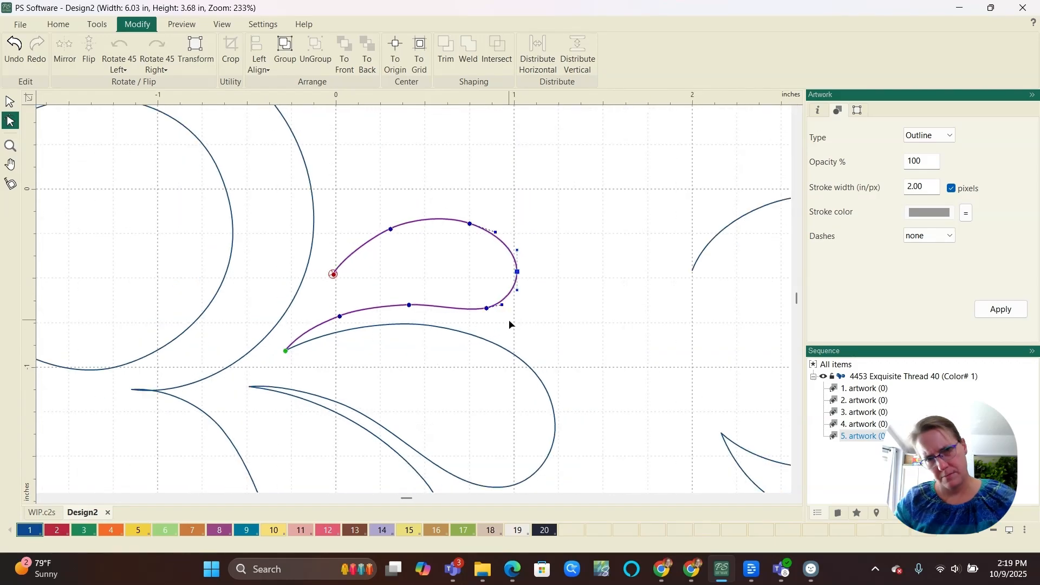
pyautogui.click(508, 317)
pyautogui.scroll(-2, 439, 260)
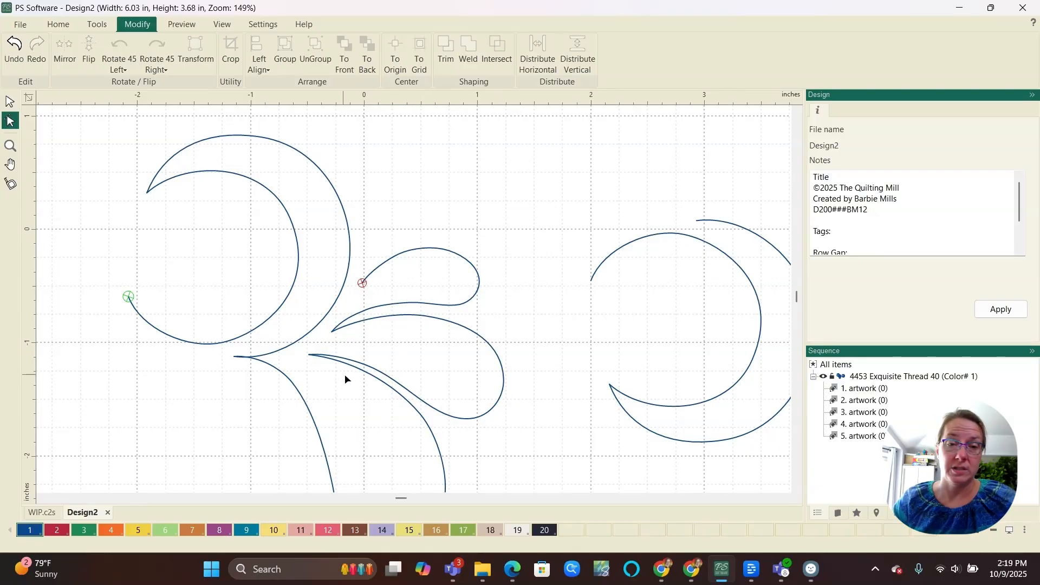
# - Raise the middle teardrop's top point and its inner tip's curve handle so the edge follows the top teardrop more closely
pyautogui.scroll(2, 368, 381)
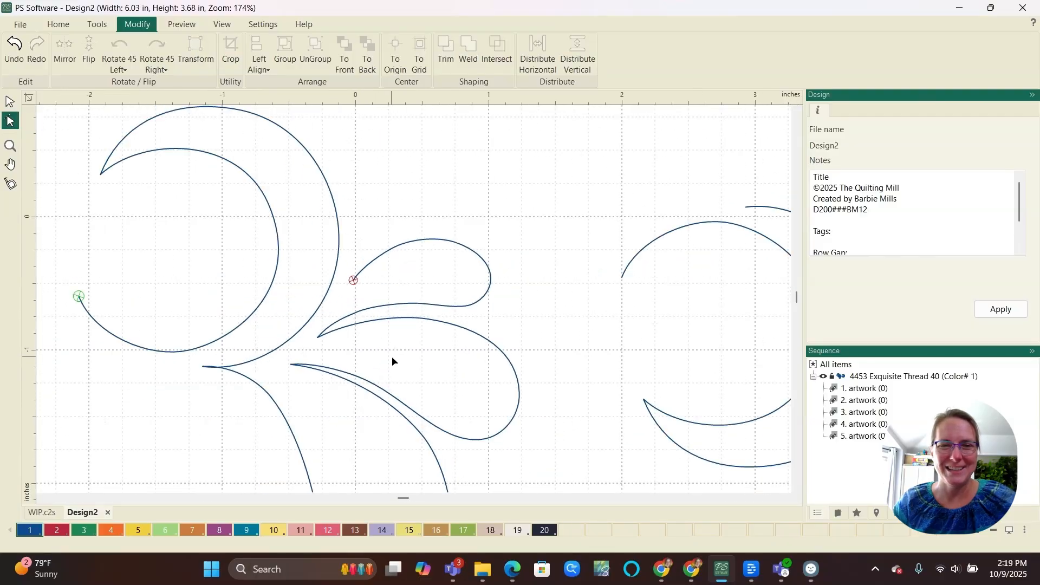
pyautogui.click(382, 325)
pyautogui.scroll(3, 413, 325)
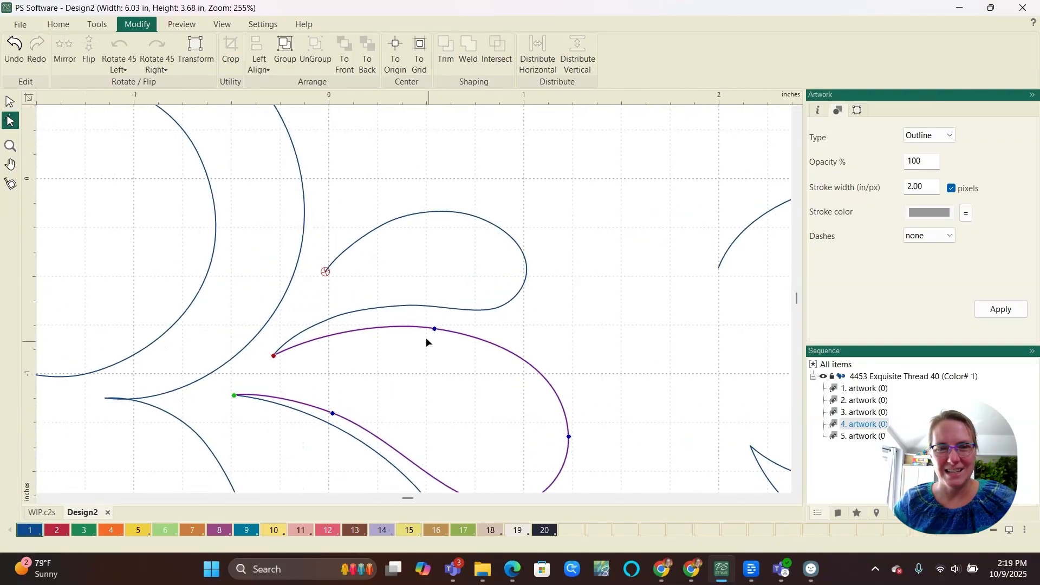
pyautogui.moveTo(434, 329); pyautogui.dragTo(437, 320)
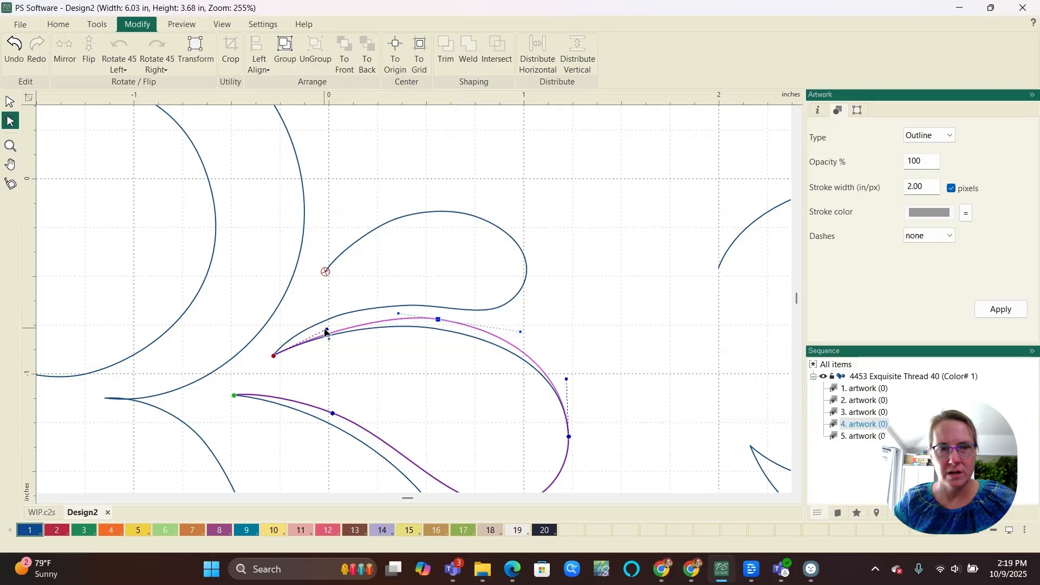
pyautogui.moveTo(325, 332); pyautogui.dragTo(327, 321)
pyautogui.scroll(-2, 319, 328)
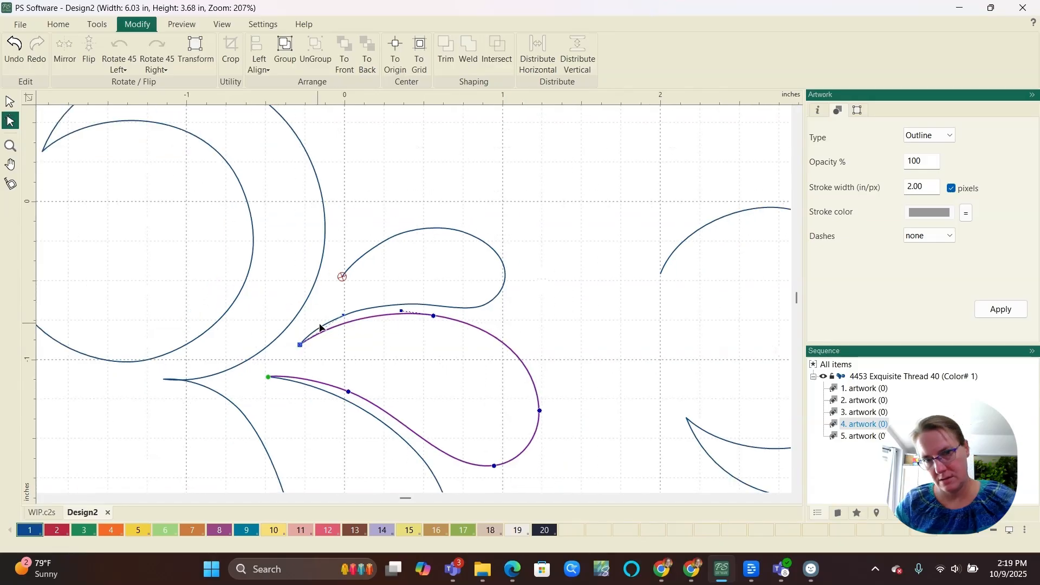
pyautogui.click(540, 339)
pyautogui.scroll(-3, 521, 330)
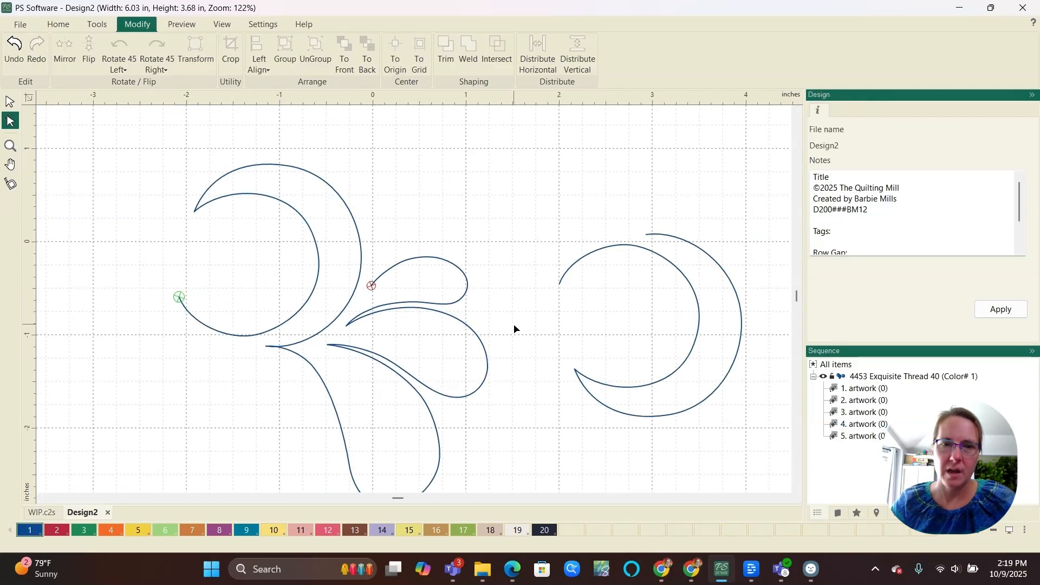
# - Enlarge the top teardrop proportionally to about 1.4 in wide, keeping its lower inner tip in place, and reopen its points for editing
pyautogui.scroll(1, 474, 289)
pyautogui.click(473, 302)
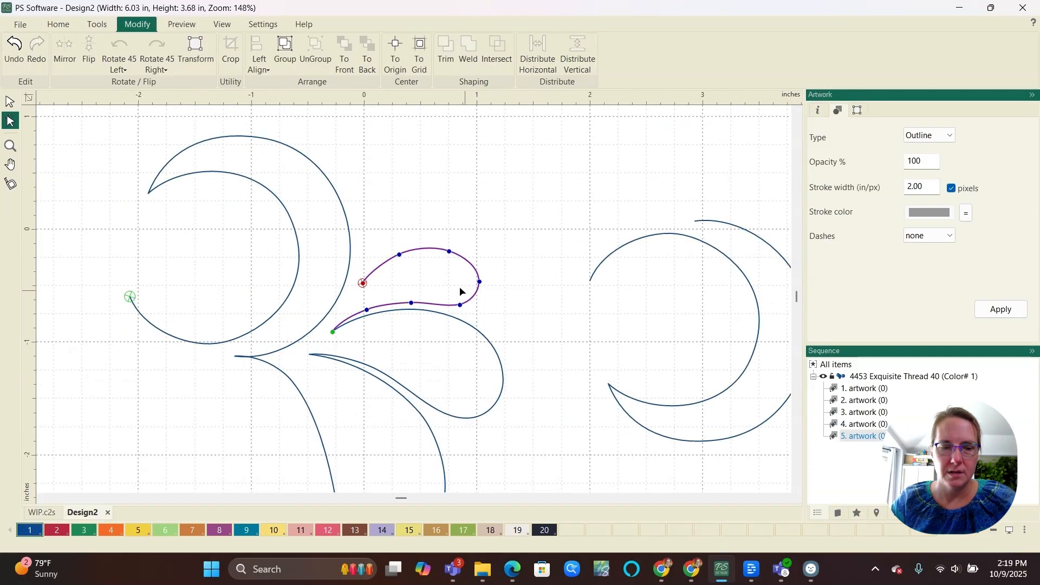
pyautogui.scroll(3, 415, 264)
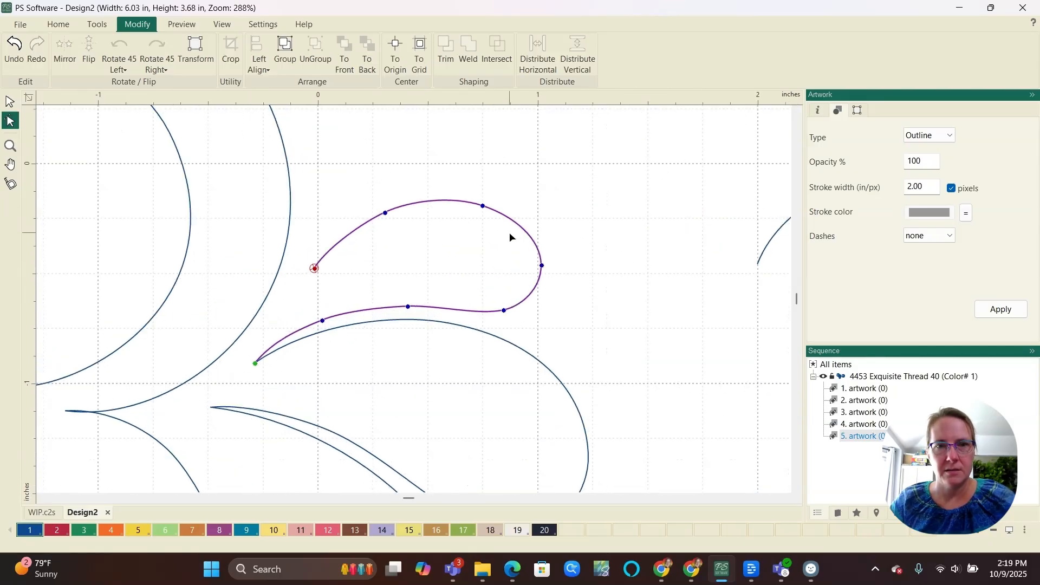
pyautogui.press('Escape')
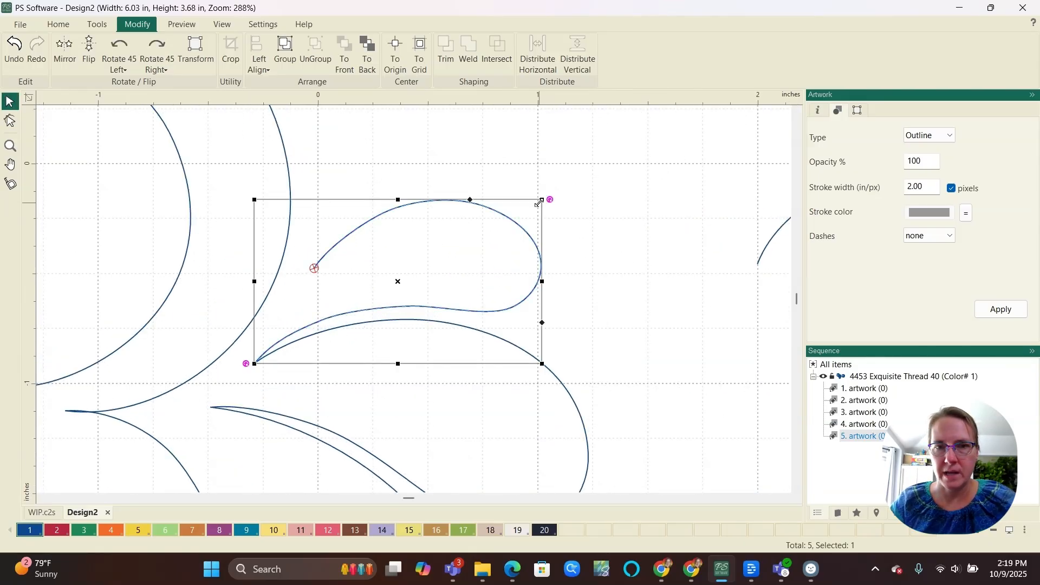
pyautogui.moveTo(539, 201); pyautogui.dragTo(573, 191)
pyautogui.press('space')
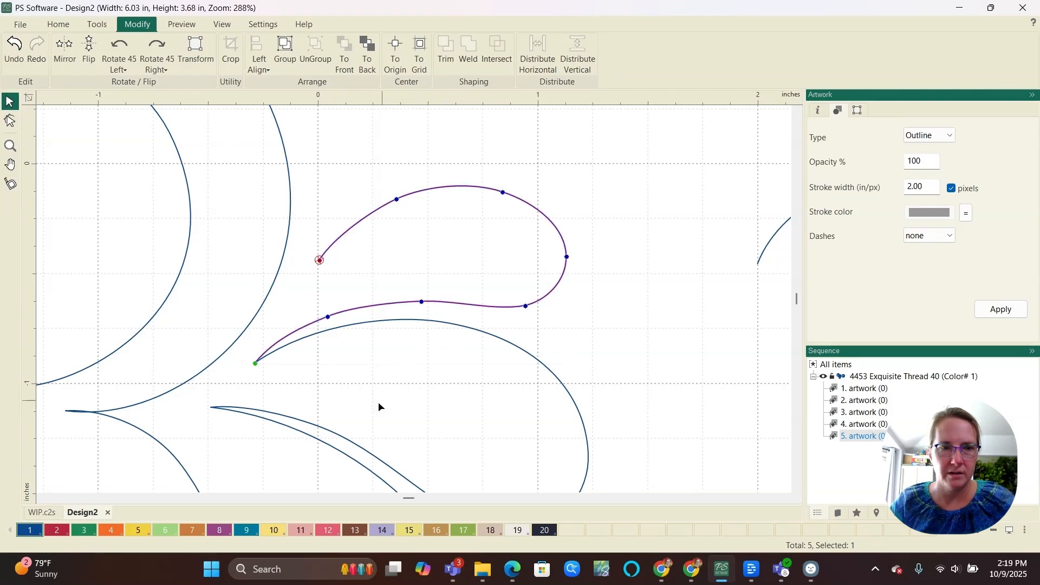
# - Move the top teardrop's lower inner tip onto the upper inner tip of the middle teardrop so the two ends meet
pyautogui.scroll(3, 277, 376)
pyautogui.click(235, 359)
pyautogui.scroll(2, 242, 367)
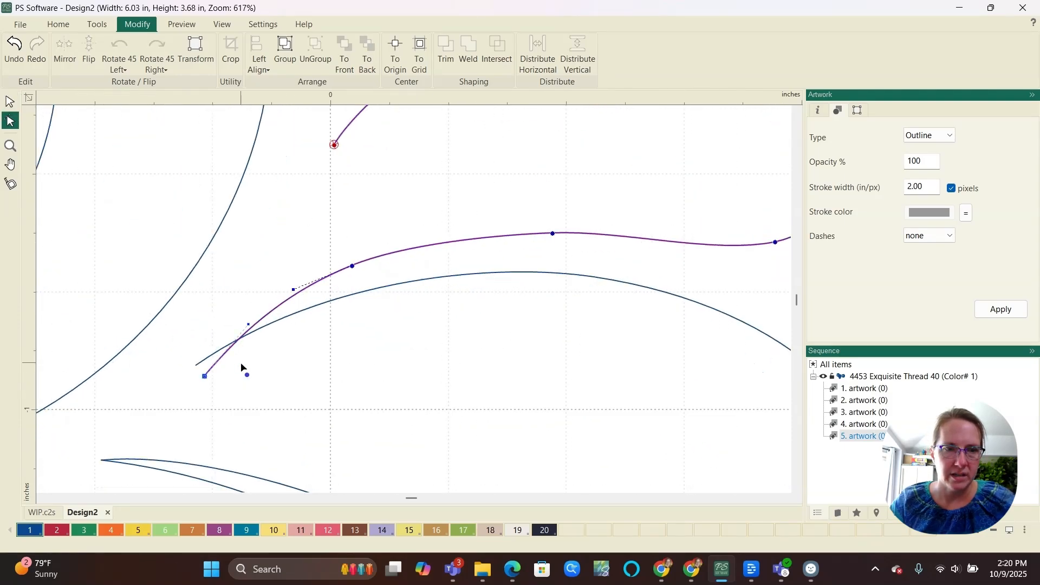
pyautogui.moveTo(199, 381); pyautogui.dragTo(191, 378)
pyautogui.scroll(-6, 192, 378)
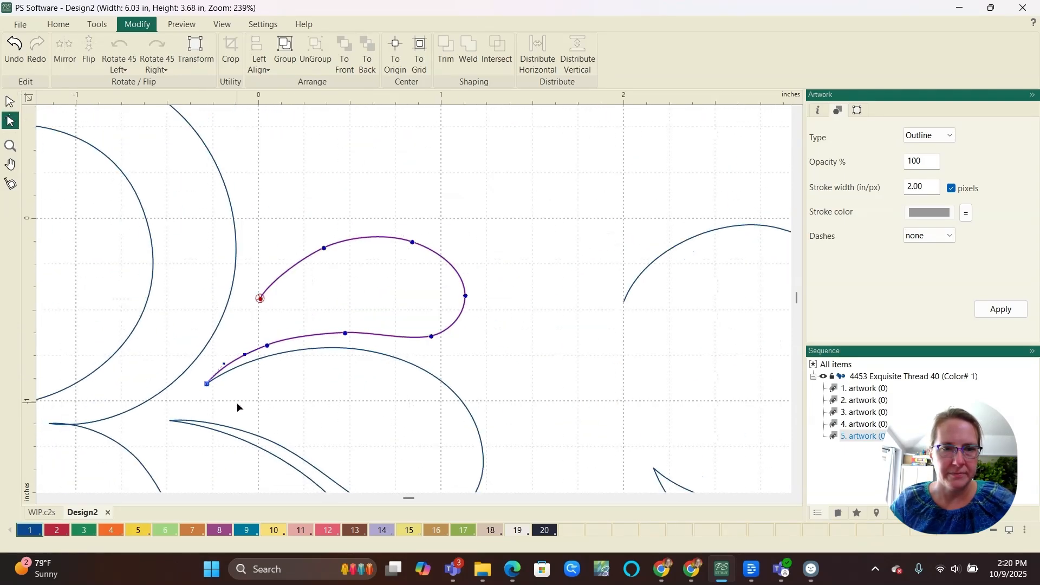
pyautogui.scroll(-2, 352, 351)
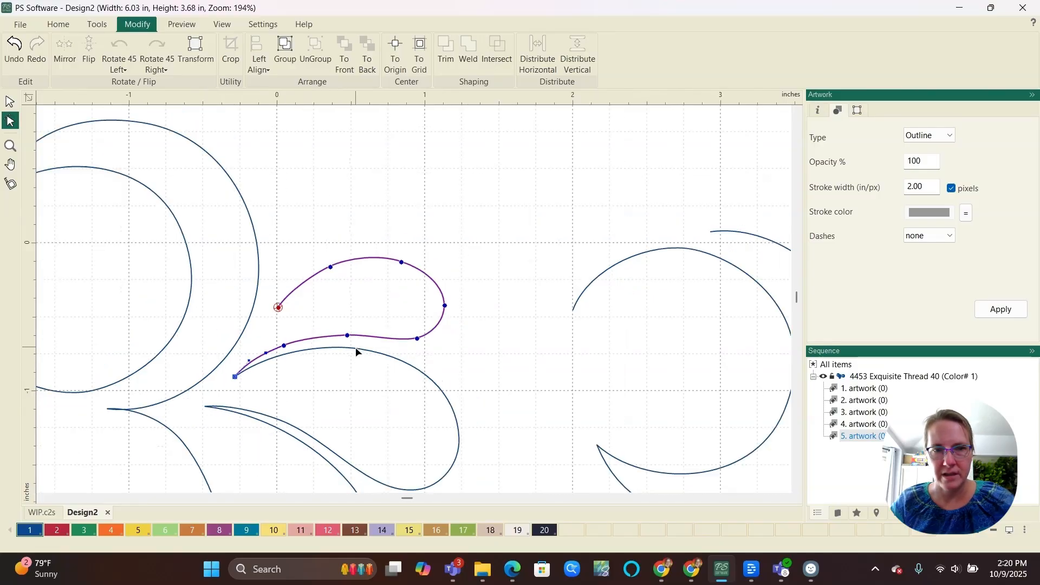
# - Combine the original crescent and its three teardrops into one artwork, leaving out the flipped crescent
pyautogui.scroll(-1, 362, 347)
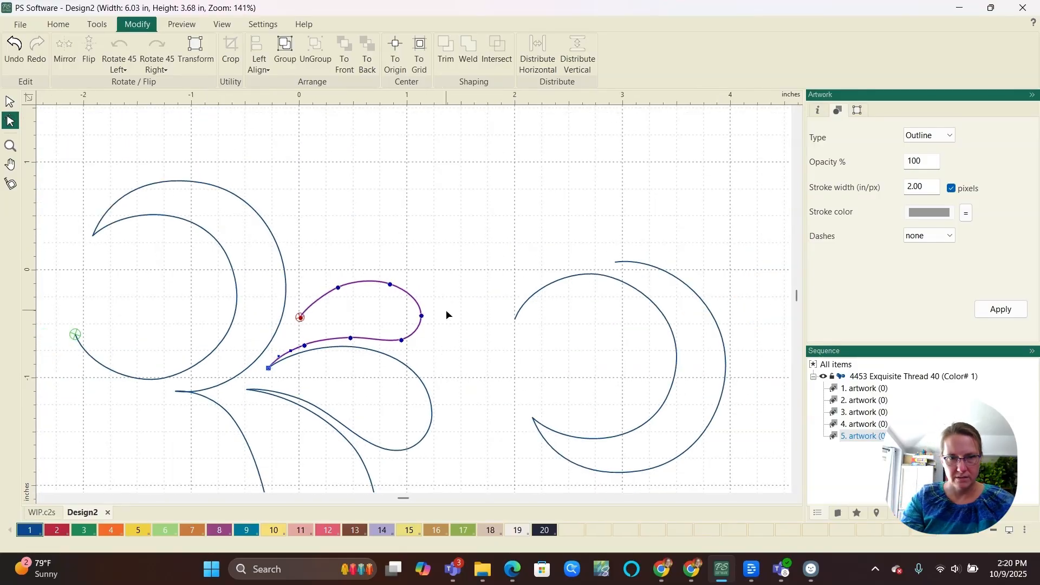
pyautogui.scroll(-2, 447, 310)
pyautogui.press('Escape')
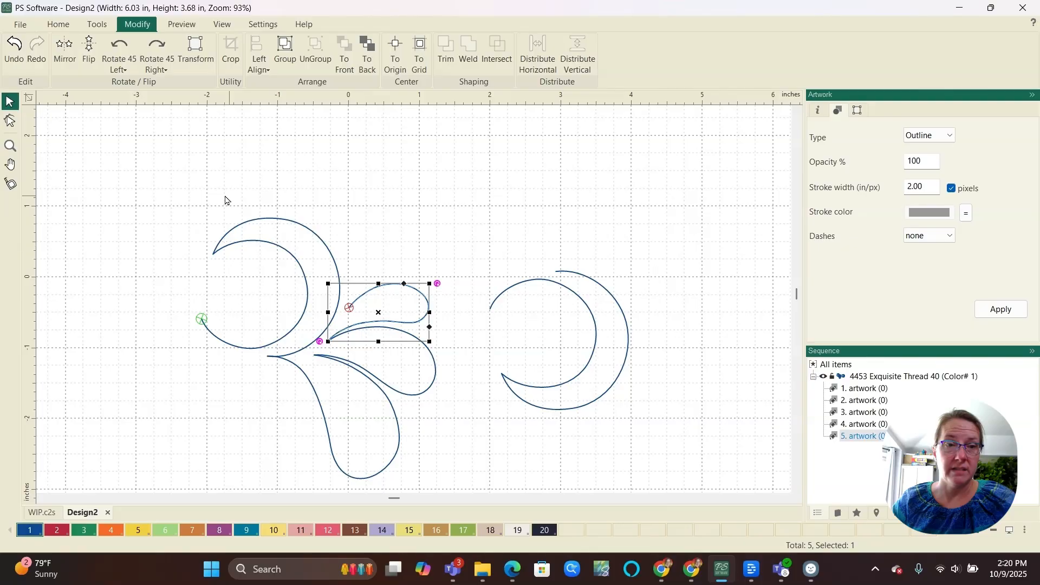
pyautogui.moveTo(127, 170); pyautogui.dragTo(452, 491)
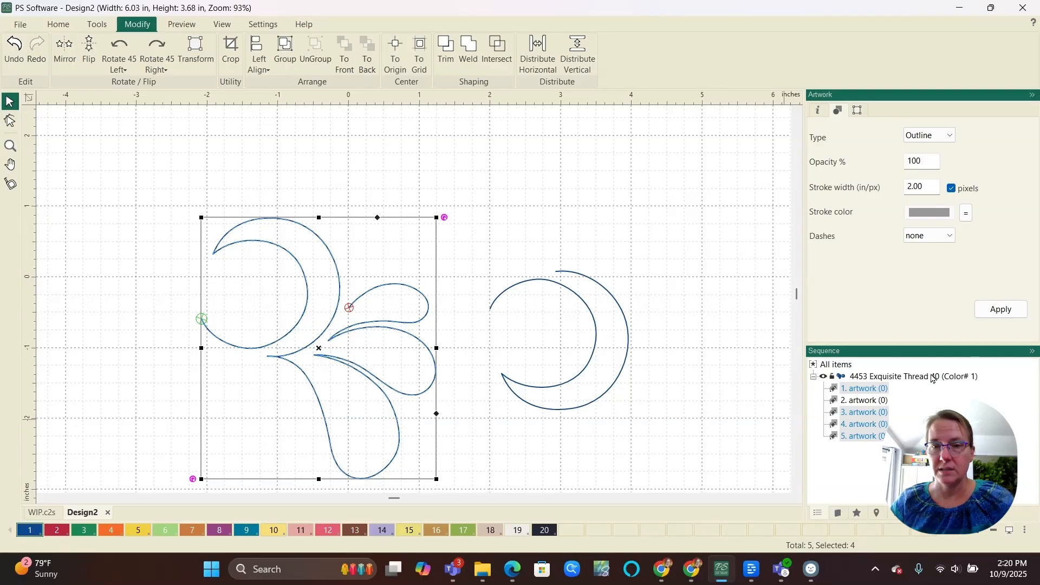
pyautogui.hotkey('ctrl', 'l')
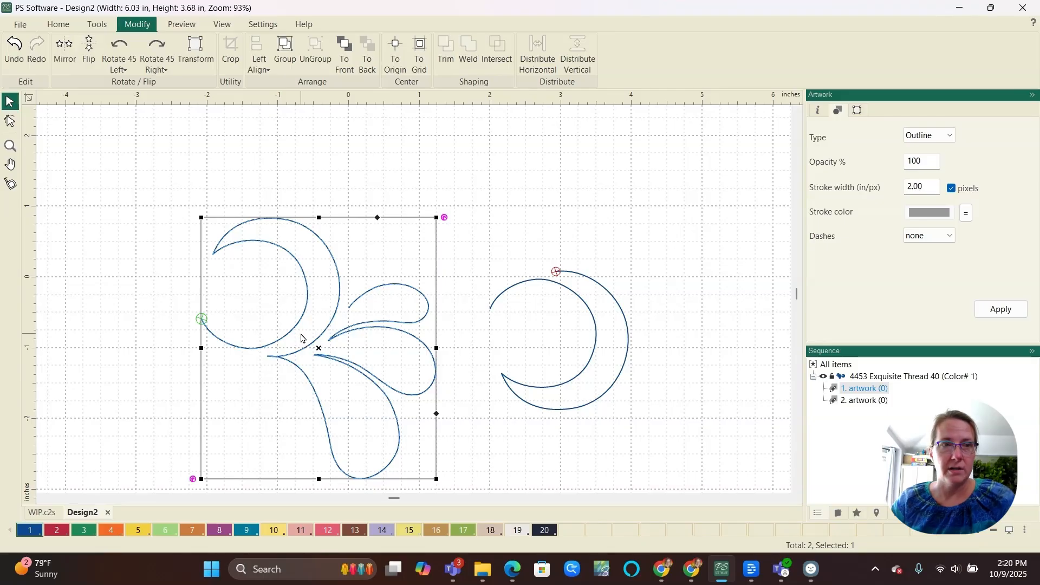
# - Reshape the bottom teardrop's inner edge by lowering its inner tip's curve handle and shifting the neighbouring point slightly inward and down
pyautogui.click(12, 126)
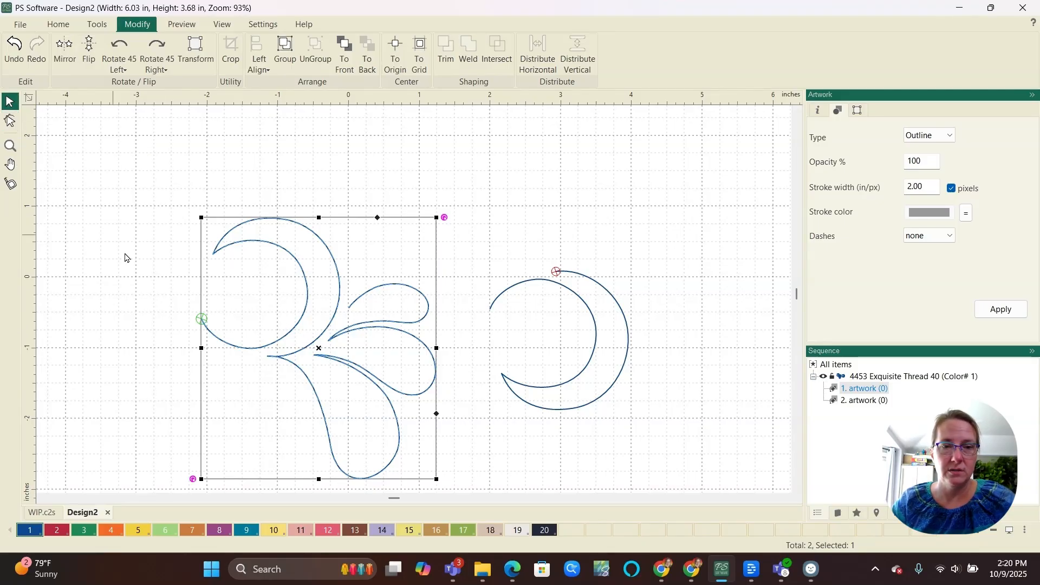
pyautogui.scroll(4, 290, 404)
pyautogui.scroll(1, 281, 396)
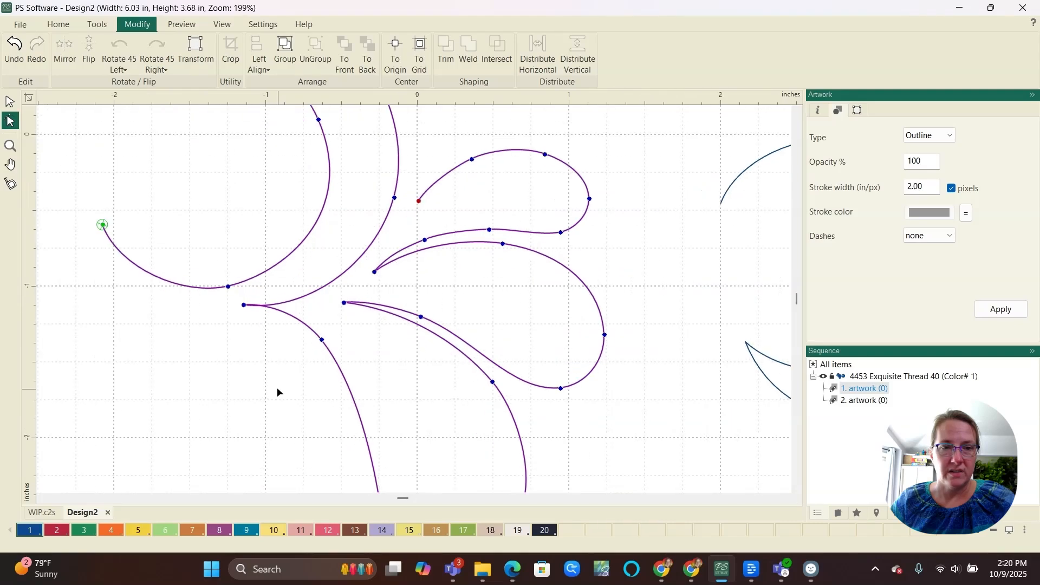
pyautogui.click(243, 305)
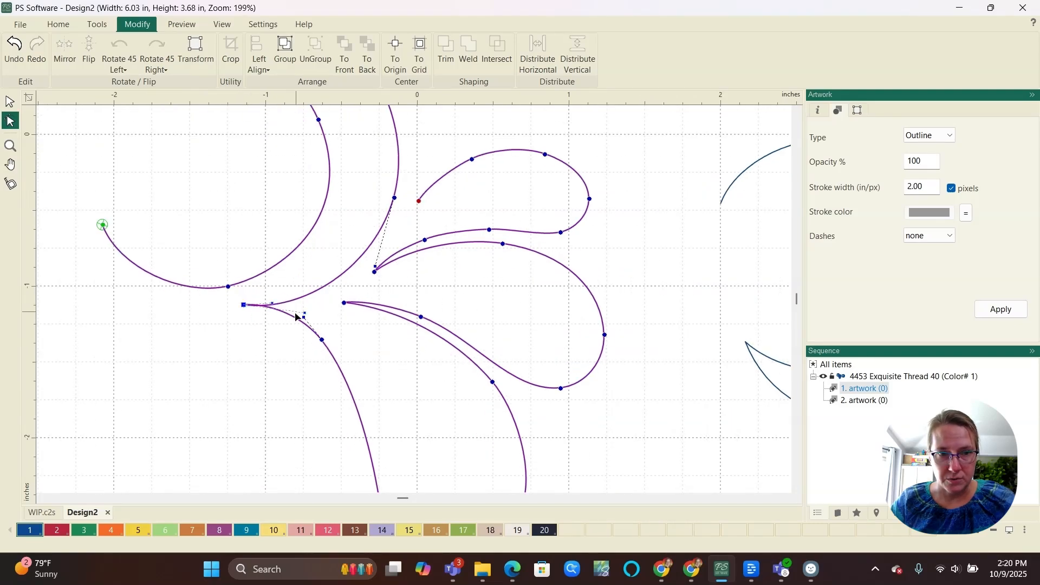
pyautogui.moveTo(272, 307); pyautogui.dragTo(266, 314)
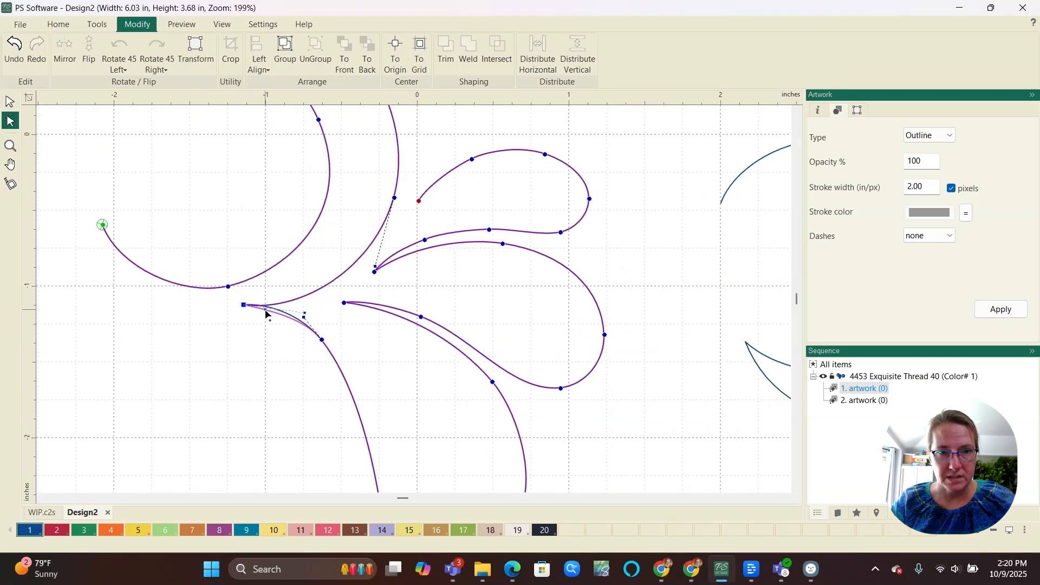
pyautogui.moveTo(321, 339); pyautogui.dragTo(315, 346)
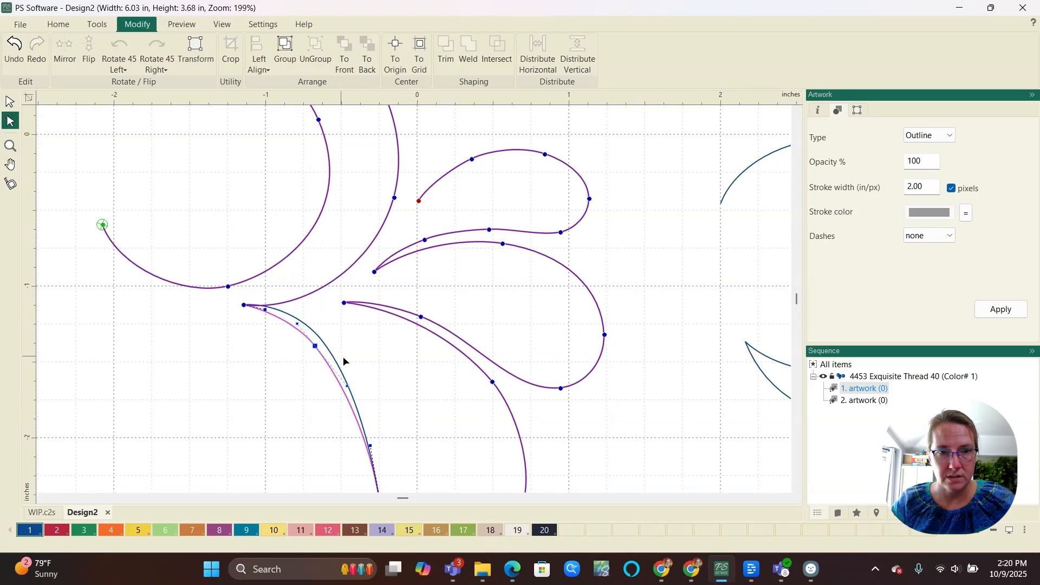
pyautogui.scroll(-2, 347, 369)
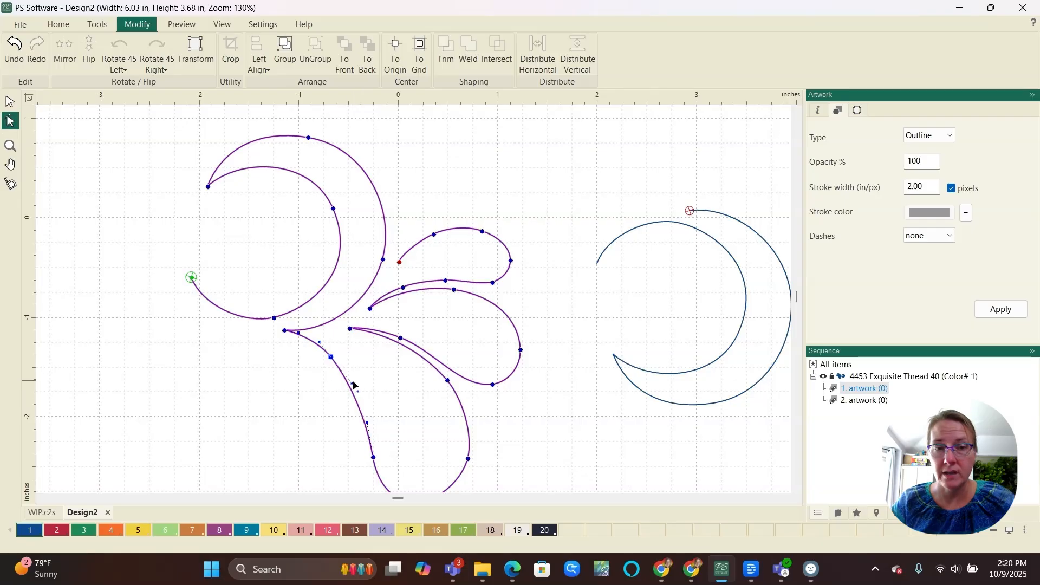
pyautogui.scroll(-1, 353, 384)
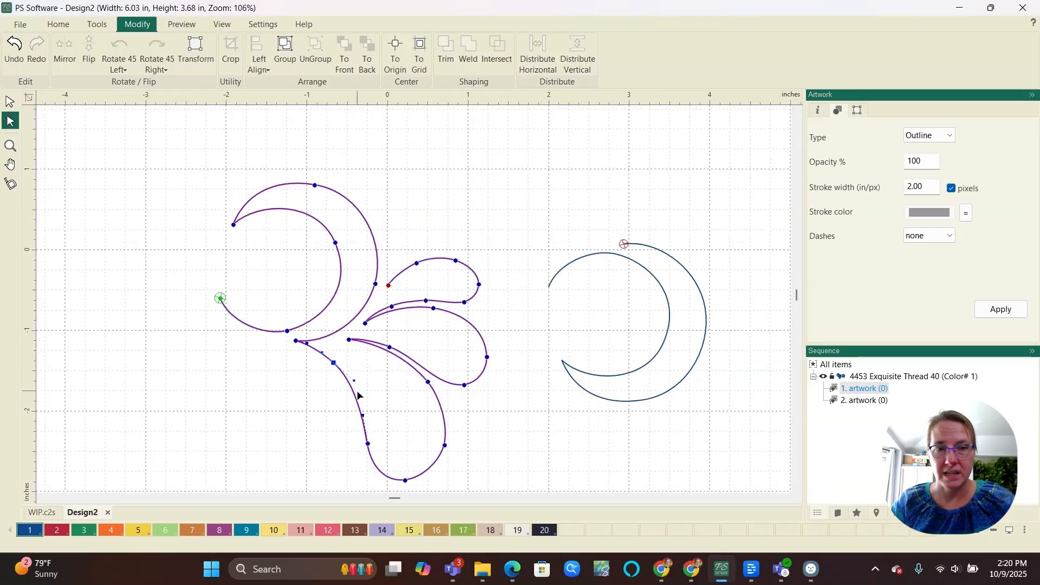
pyautogui.scroll(-2, 319, 341)
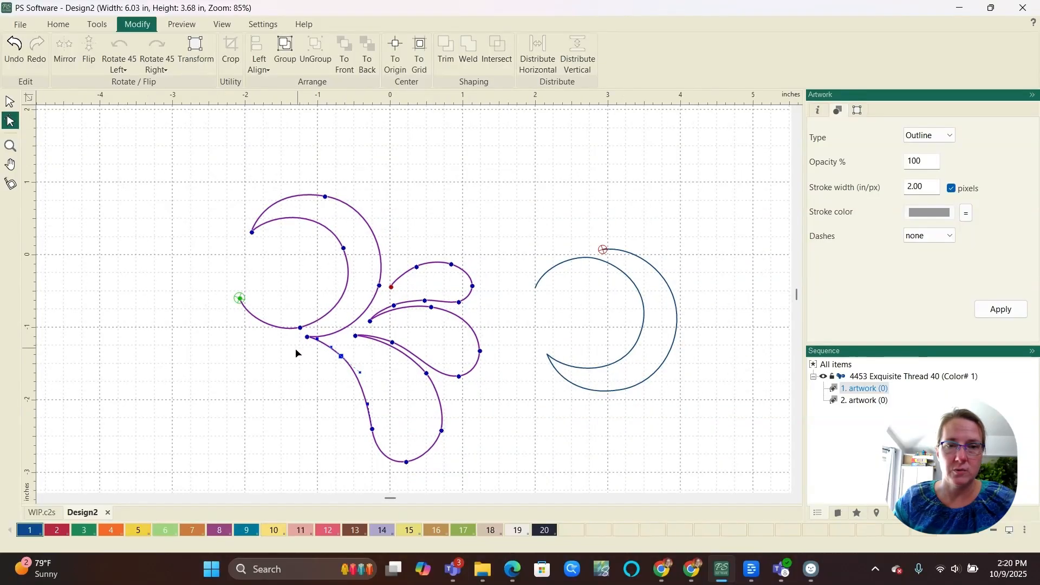
# - Finish editing points and delete the separate flipped crescent
pyautogui.click(494, 379)
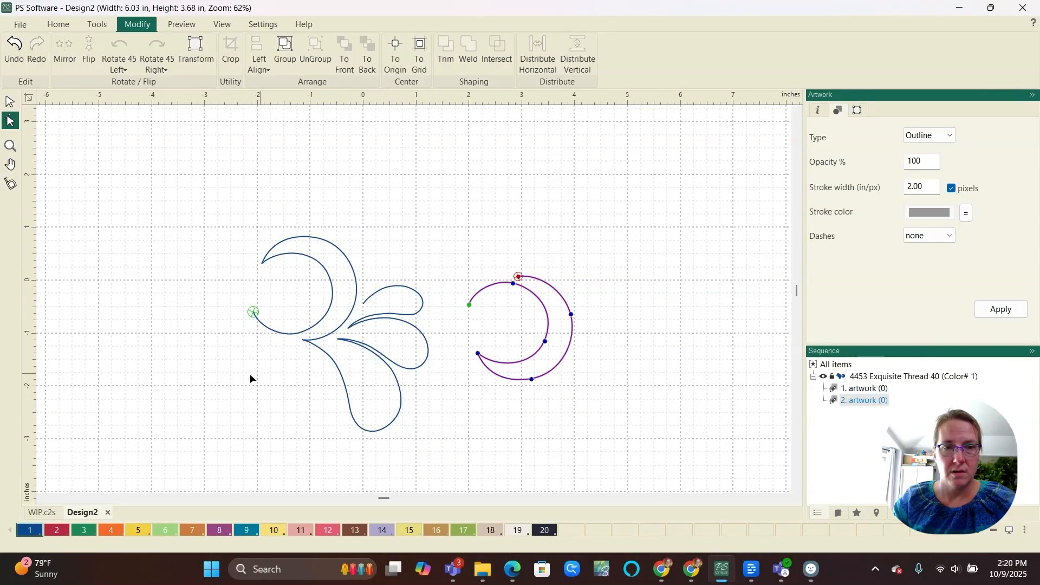
pyautogui.scroll(-1, 254, 378)
pyautogui.click(317, 340)
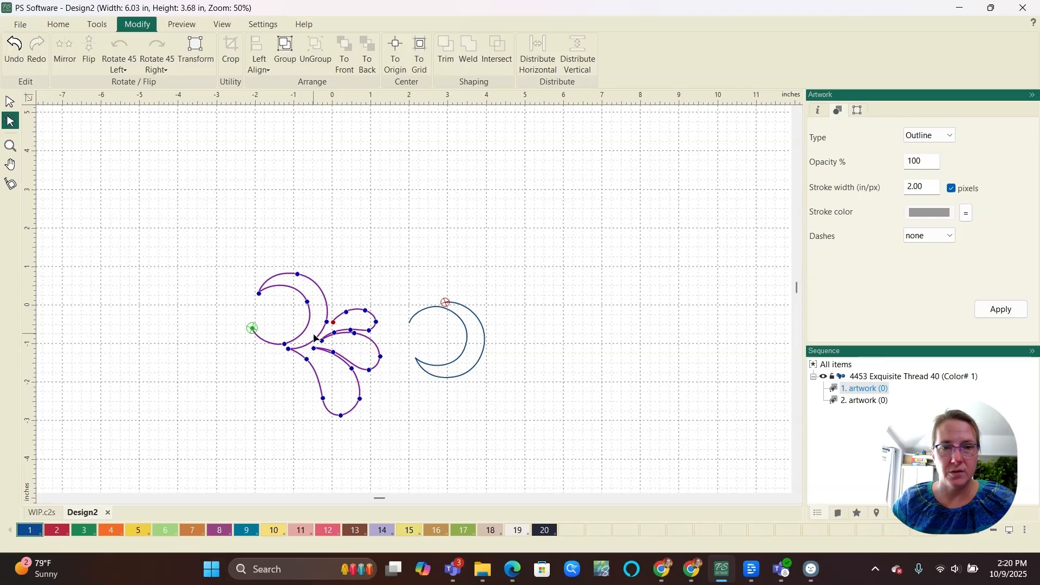
pyautogui.press('Escape')
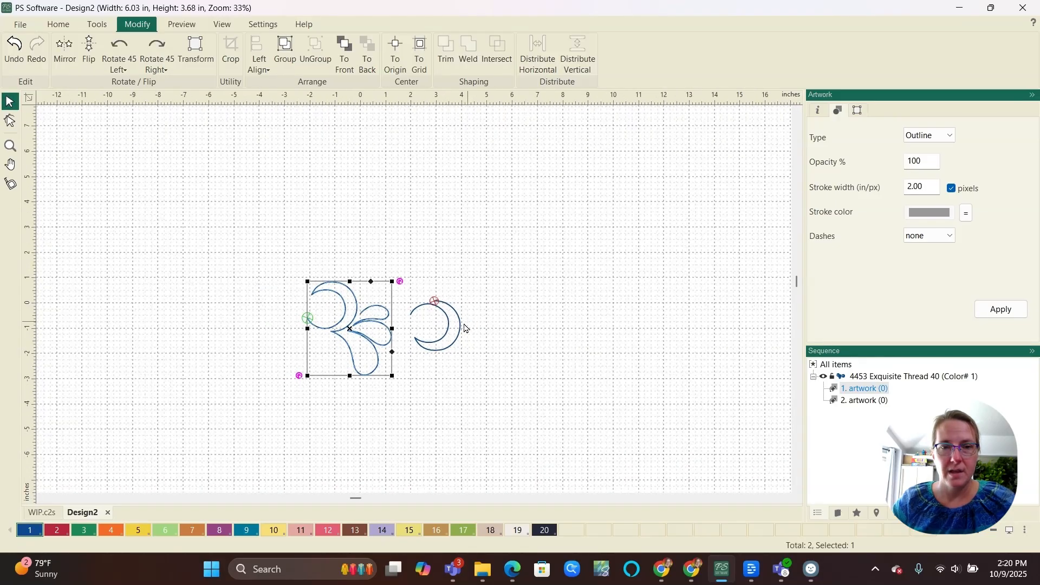
pyautogui.click(451, 327)
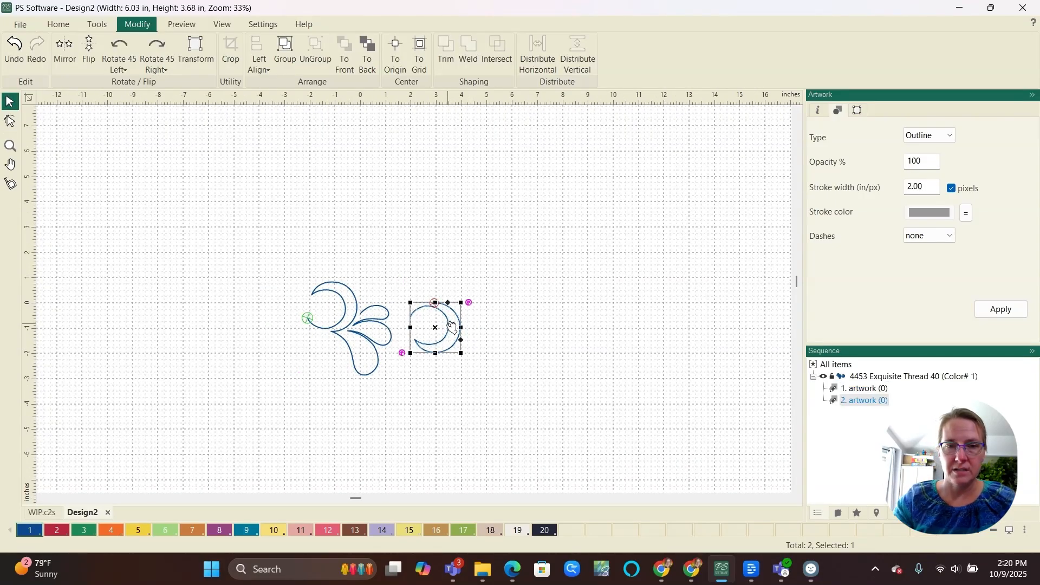
pyautogui.press('Delete')
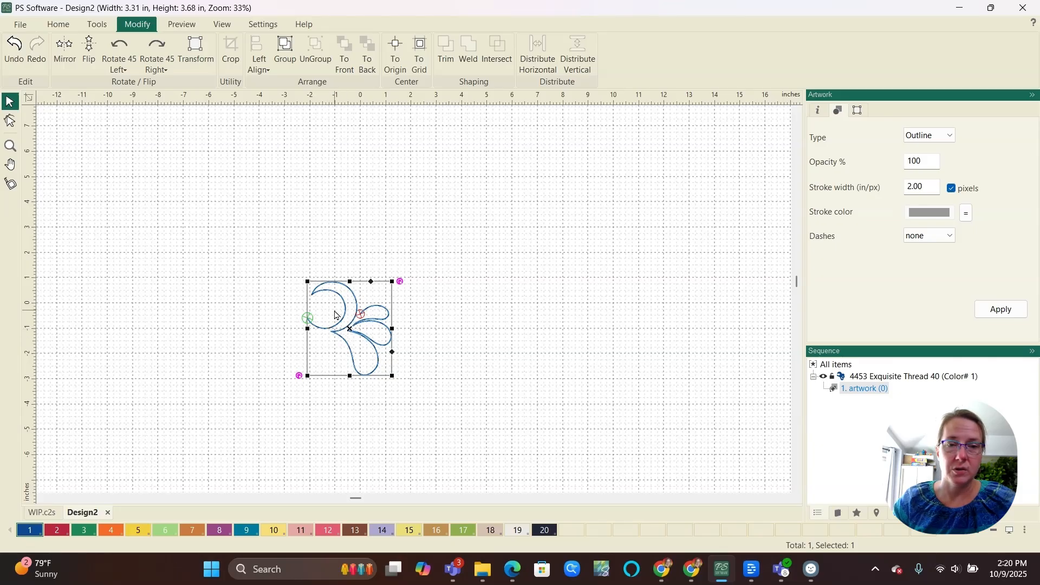
# - Place a vertically flipped copy of the combined motif beside the original, with its crescent's open end close to the middle teardrop's outer side
pyautogui.moveTo(352, 322); pyautogui.dragTo(449, 298)
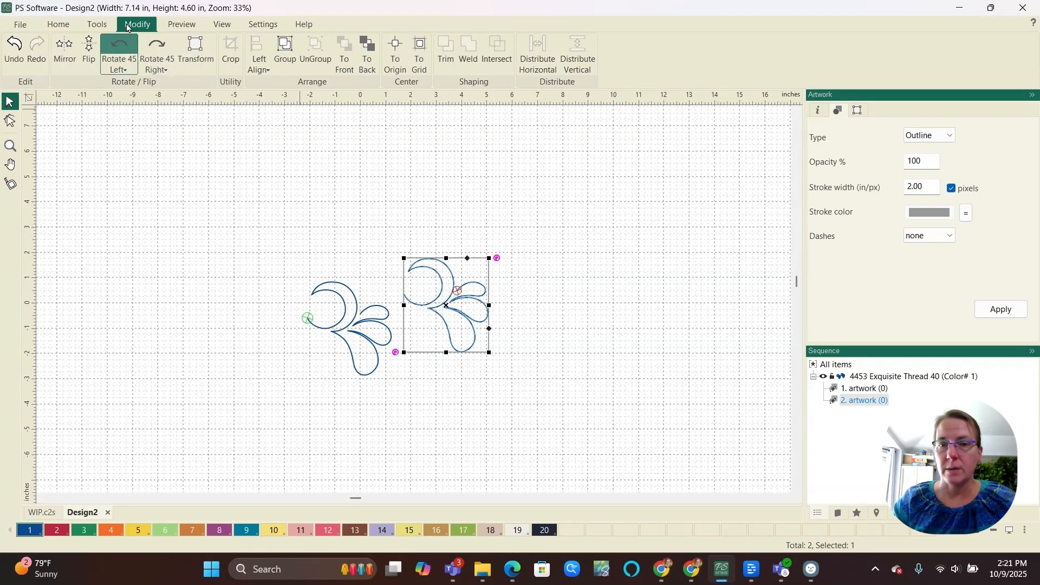
pyautogui.click(89, 50)
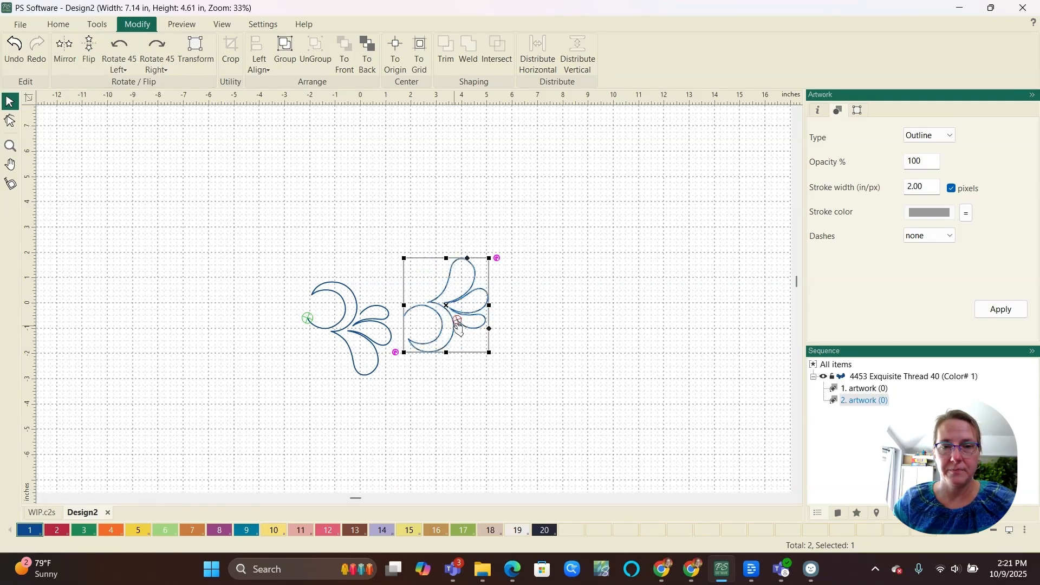
pyautogui.moveTo(435, 312); pyautogui.dragTo(423, 357)
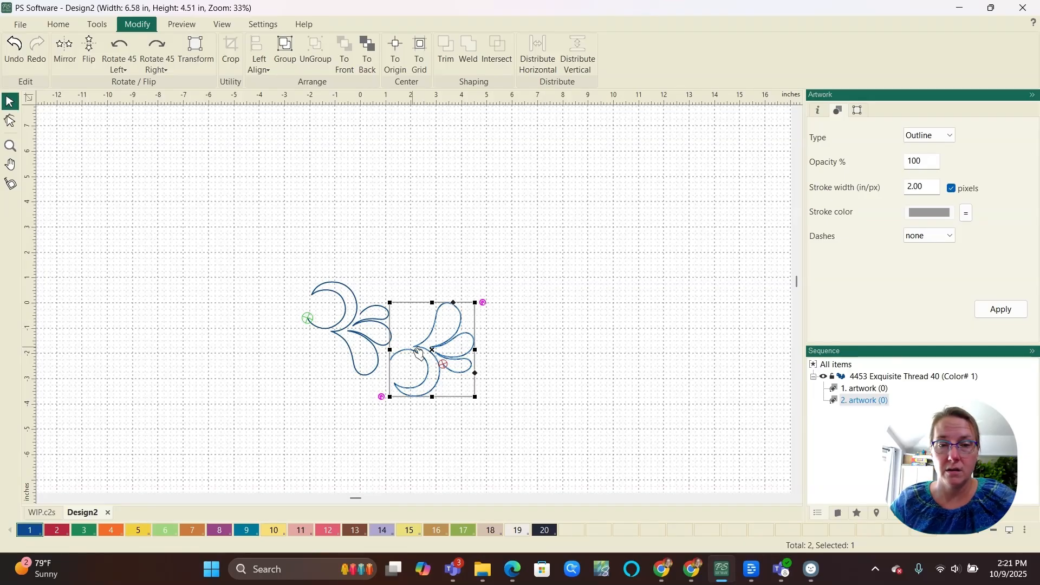
pyautogui.moveTo(432, 352); pyautogui.dragTo(437, 314)
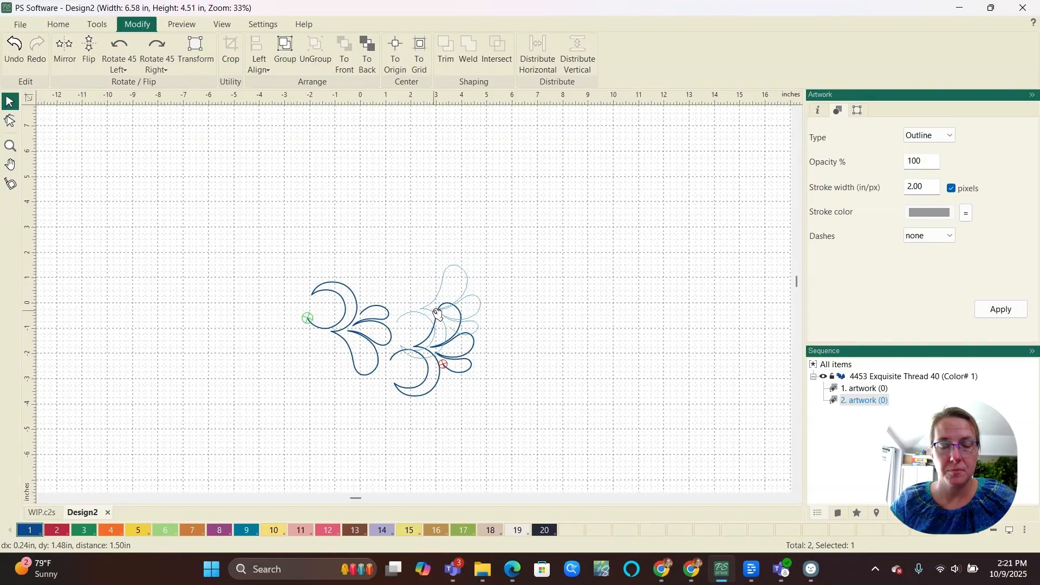
pyautogui.moveTo(438, 313); pyautogui.dragTo(407, 284)
pyautogui.scroll(1, 407, 335)
pyautogui.scroll(2, 407, 332)
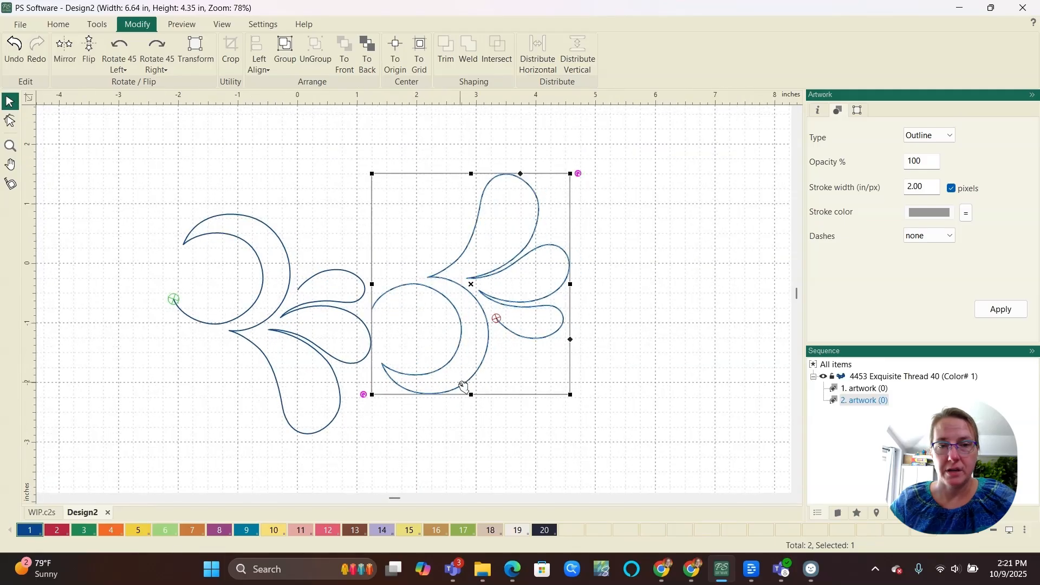
# - Select both the original motif and its flipped copy and open the Repeat settings for them
pyautogui.scroll(-1, 406, 339)
pyautogui.keyDown('shift'); pyautogui.click(372, 315); pyautogui.keyUp('shift')
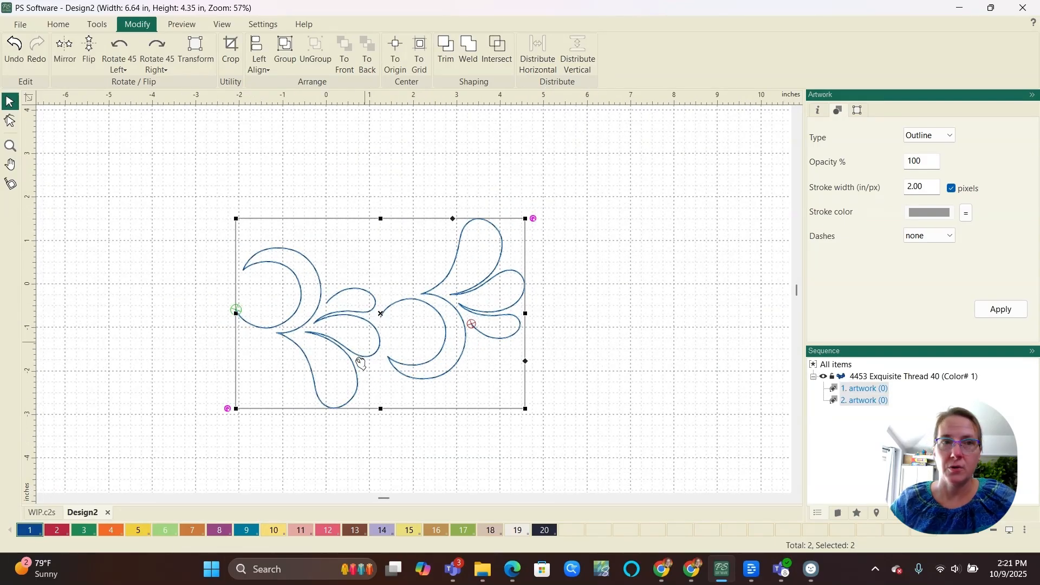
pyautogui.click(102, 27)
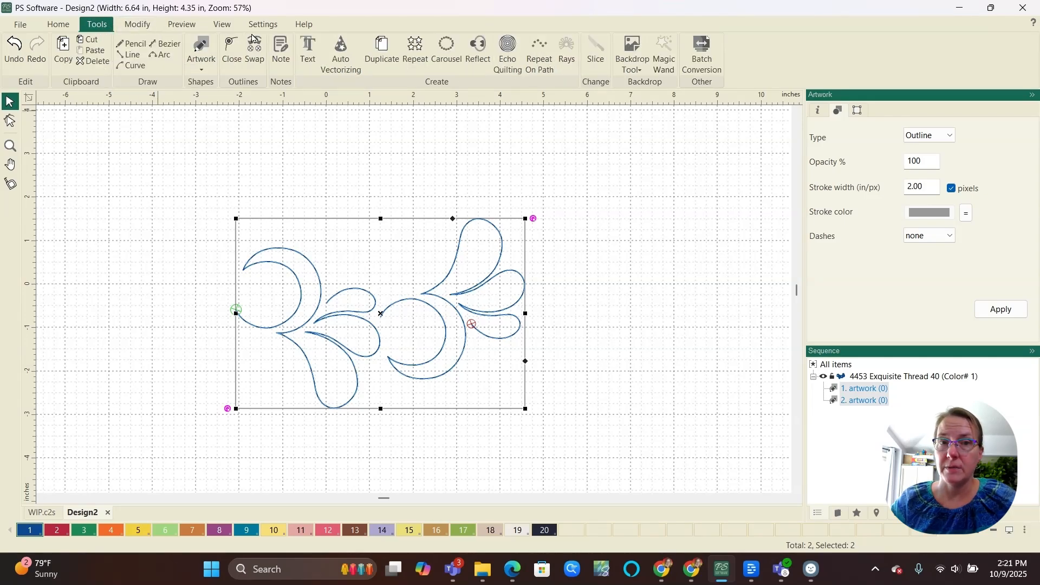
pyautogui.click(414, 57)
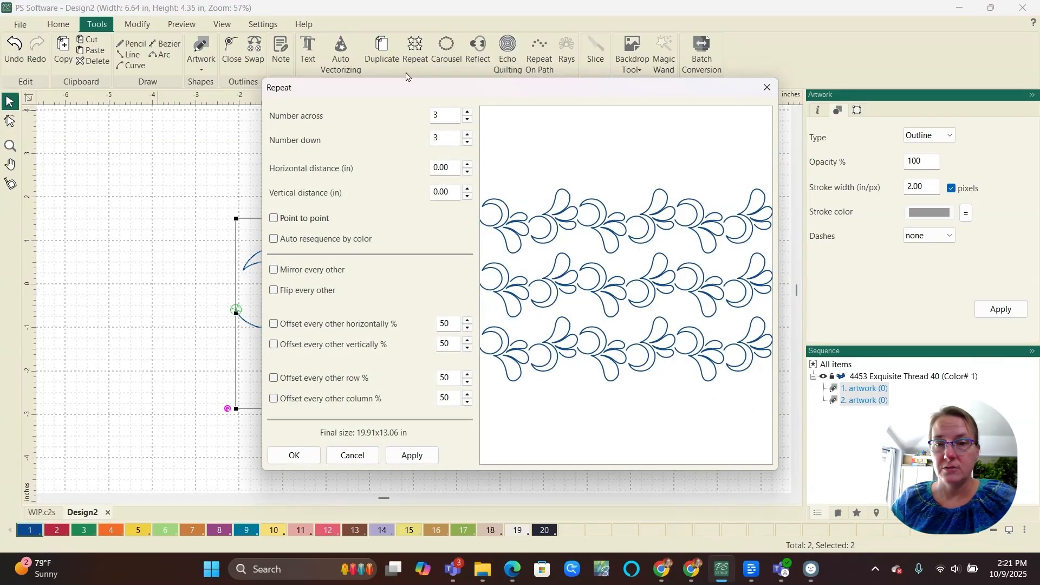
# - Try a horizontal distance of -0.08 in between the repeated motifs
pyautogui.click(468, 172)
pyautogui.click(467, 173)
pyautogui.click(467, 173)
pyautogui.click(467, 172)
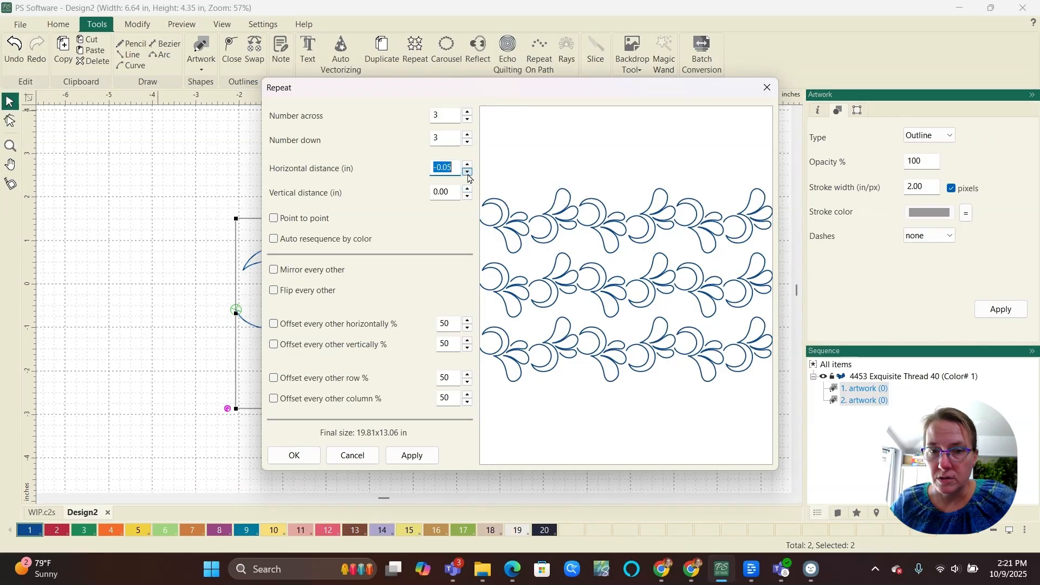
pyautogui.click(467, 172)
pyautogui.click(467, 172)
pyautogui.click(468, 172)
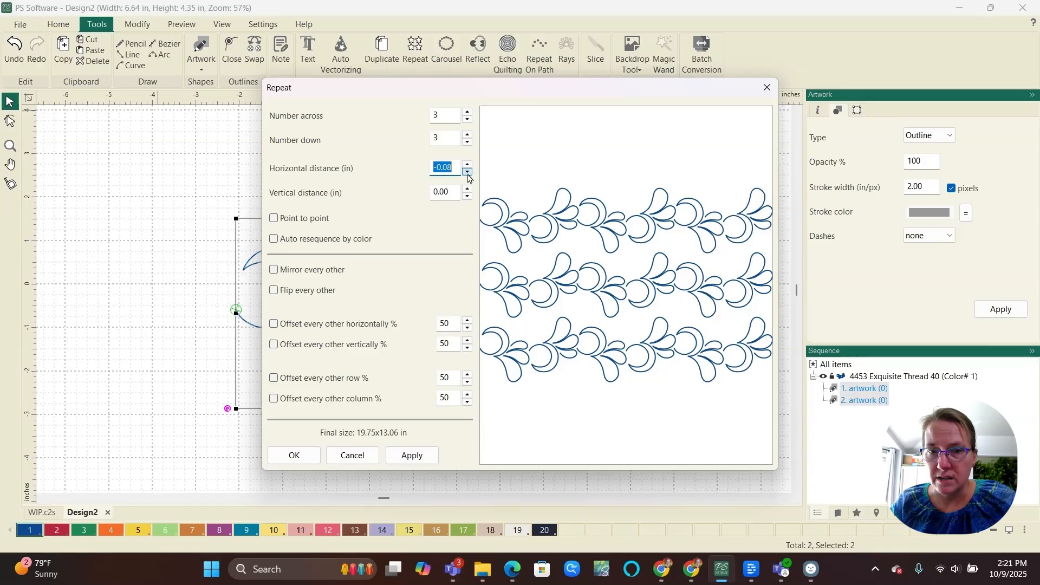
# - Set the horizontal distance between the repeats to 0.08 in
pyautogui.click(468, 165)
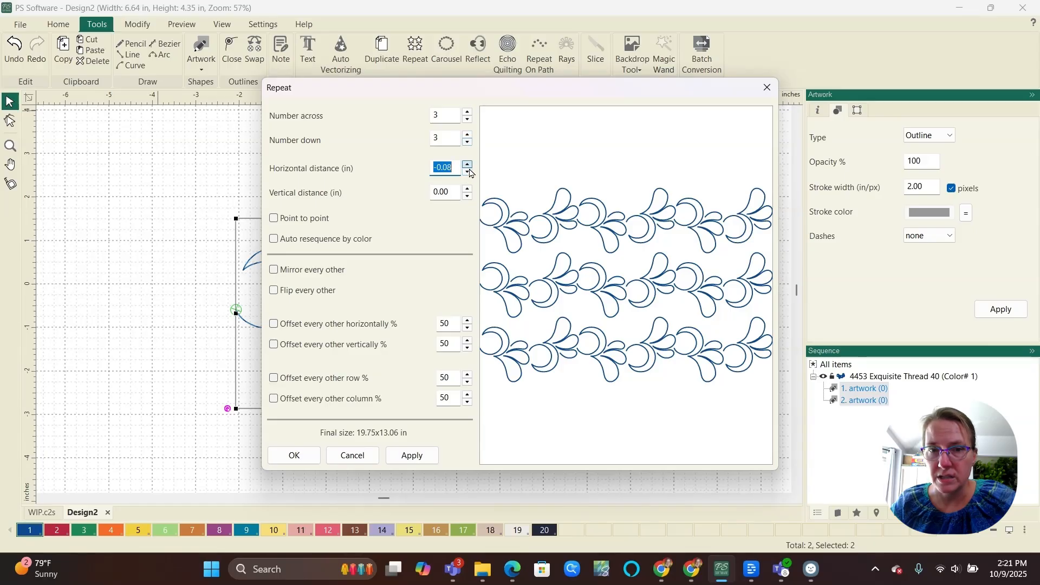
pyautogui.click(468, 165)
pyautogui.click(468, 165)
pyautogui.click(468, 164)
pyautogui.click(468, 164)
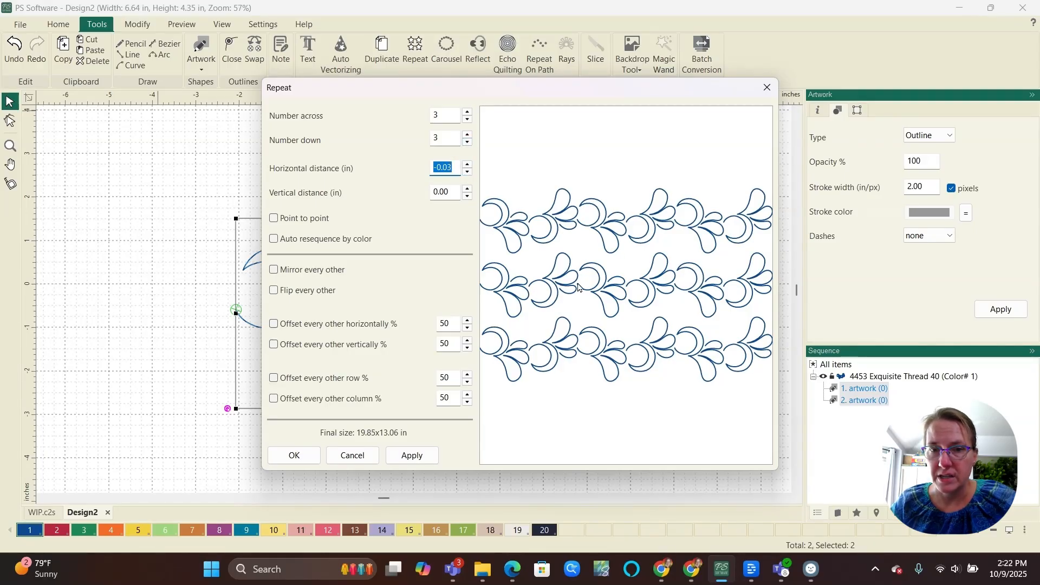
pyautogui.click(468, 165)
pyautogui.click(468, 164)
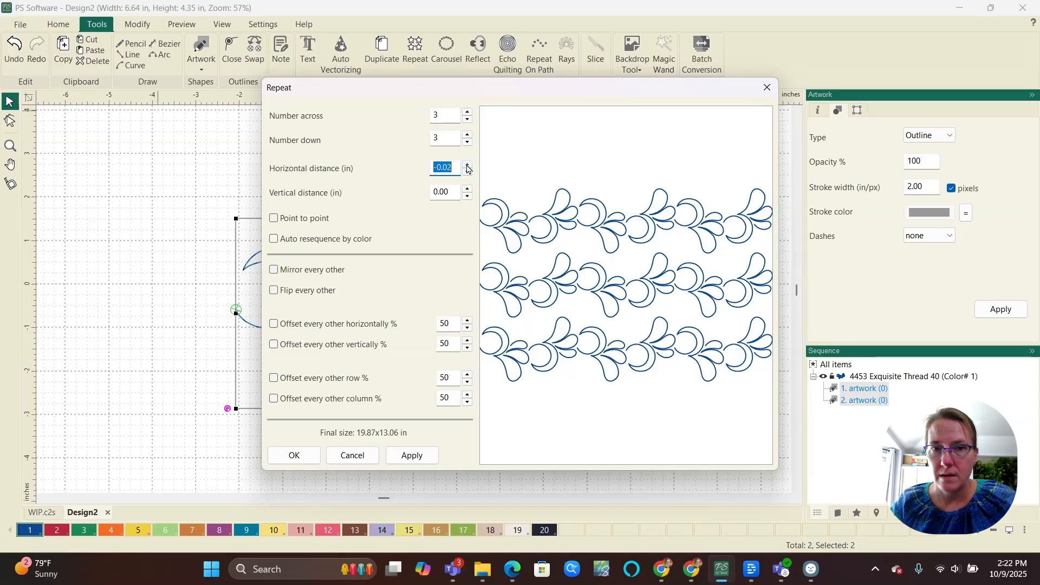
pyautogui.click(468, 164)
pyautogui.click(468, 165)
pyautogui.click(468, 164)
pyautogui.click(468, 165)
pyautogui.click(468, 165)
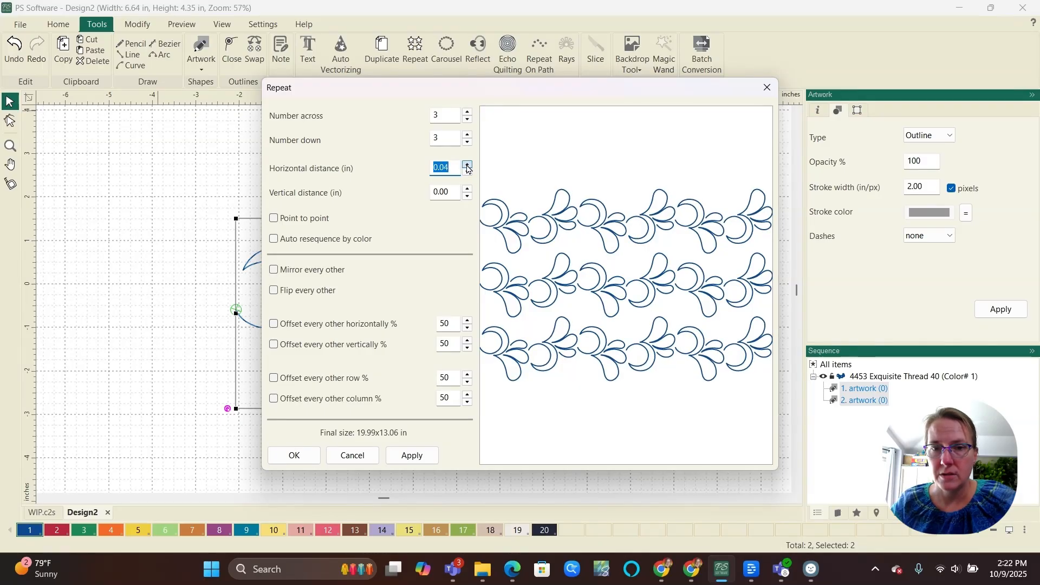
pyautogui.click(468, 165)
pyautogui.click(468, 165)
pyautogui.click(468, 165)
pyautogui.click(468, 164)
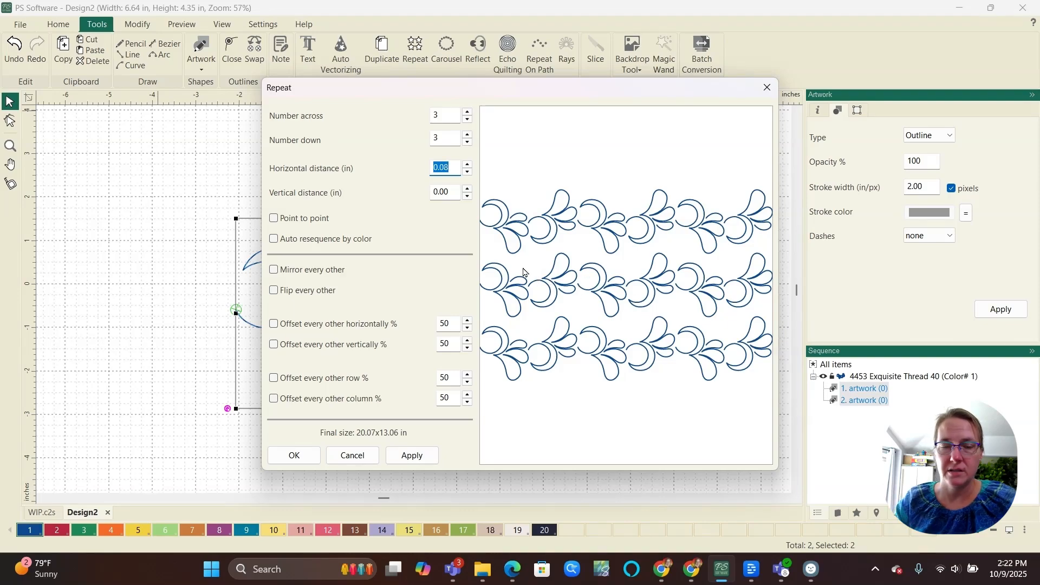
# - Set the vertical distance between the repeats to -1.24 in and create the 3 by 3 repeat of the motif pair
pyautogui.click(468, 196)
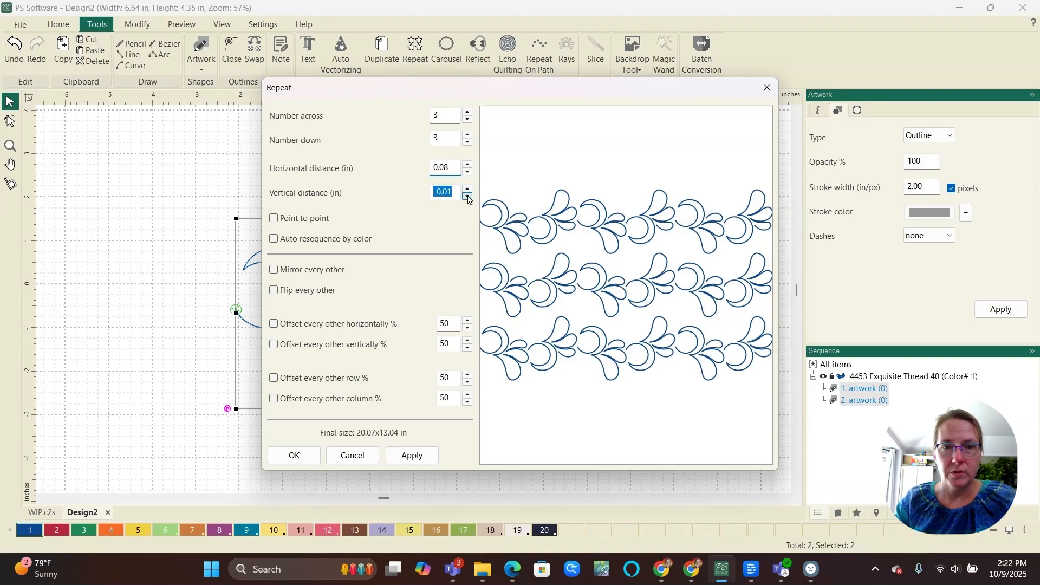
pyautogui.click(469, 196)
pyautogui.click(468, 196)
pyautogui.click(468, 196)
pyautogui.click(468, 196)
pyautogui.click(468, 196)
pyautogui.click(469, 198)
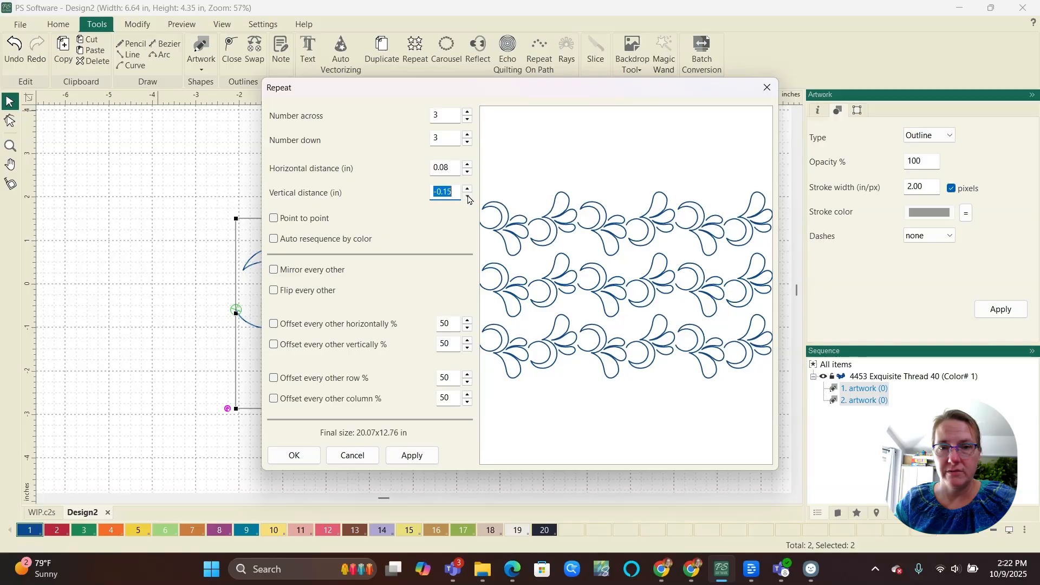
pyautogui.click(469, 198)
pyautogui.click(469, 198)
pyautogui.click(469, 198)
pyautogui.click(469, 198)
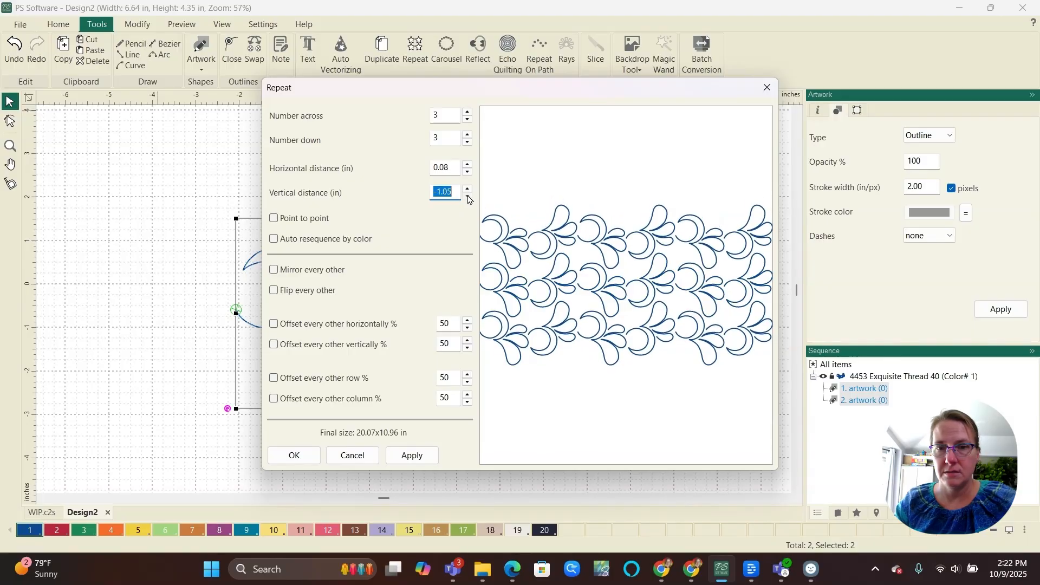
pyautogui.click(469, 198)
pyautogui.click(469, 198)
pyautogui.click(469, 198)
pyautogui.click(469, 198)
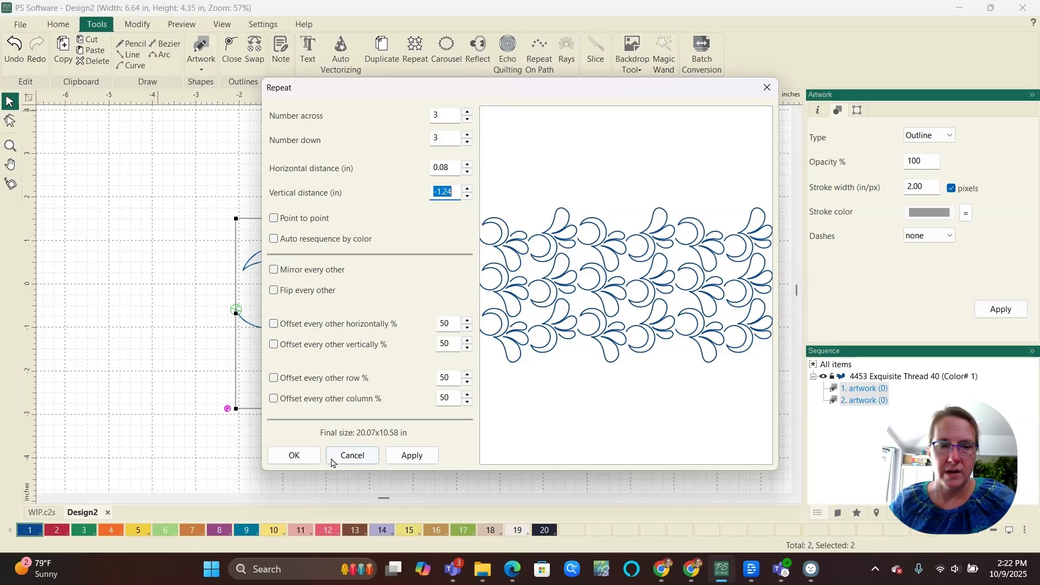
pyautogui.click(297, 463)
pyautogui.scroll(-2, 109, 369)
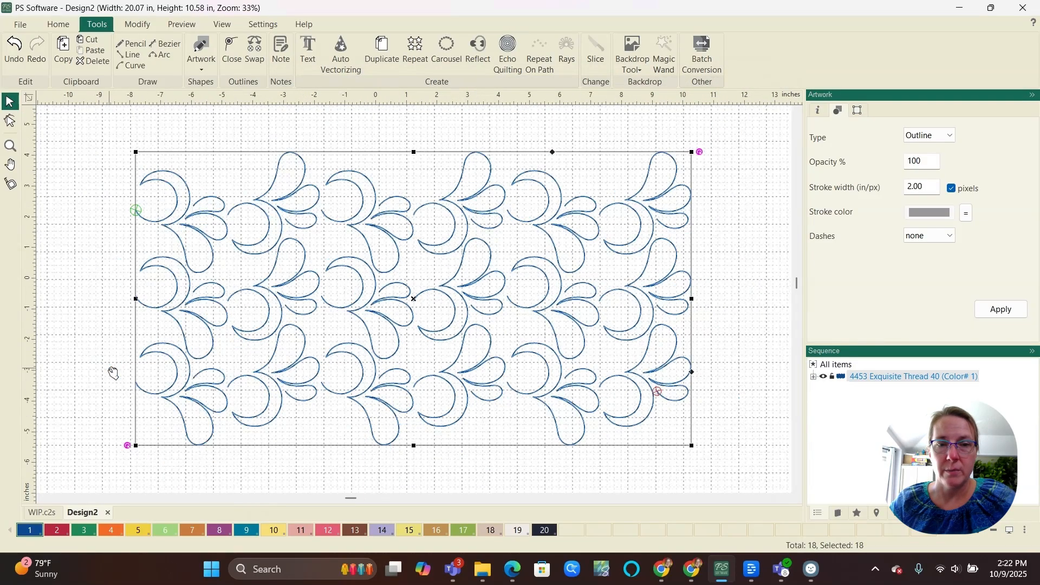
pyautogui.click(314, 448)
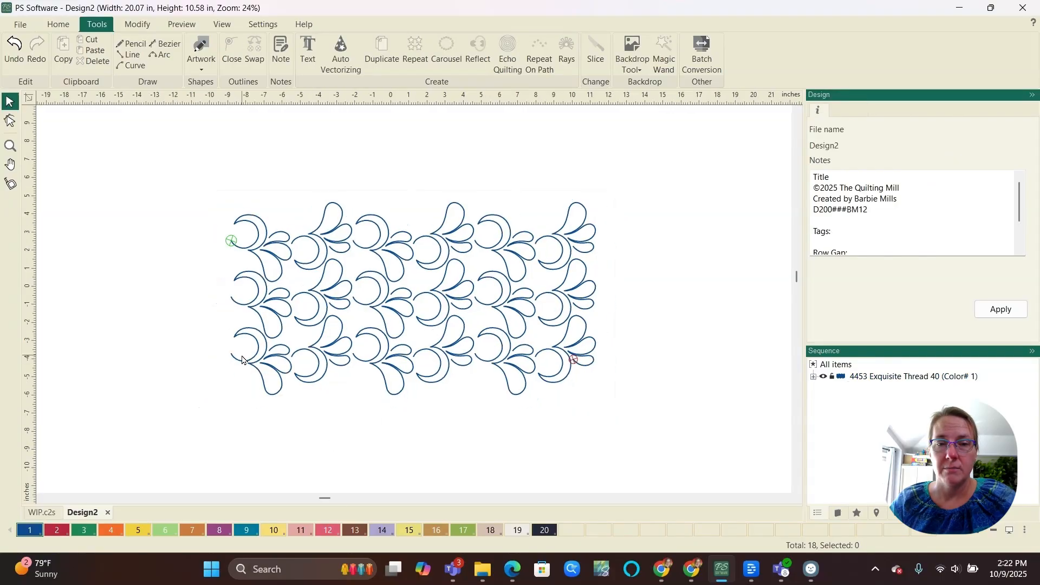
# - Place a copy of one motif in the empty area to the right of the repeated pattern and rotate it slightly counterclockwise
pyautogui.scroll(-2, 580, 355)
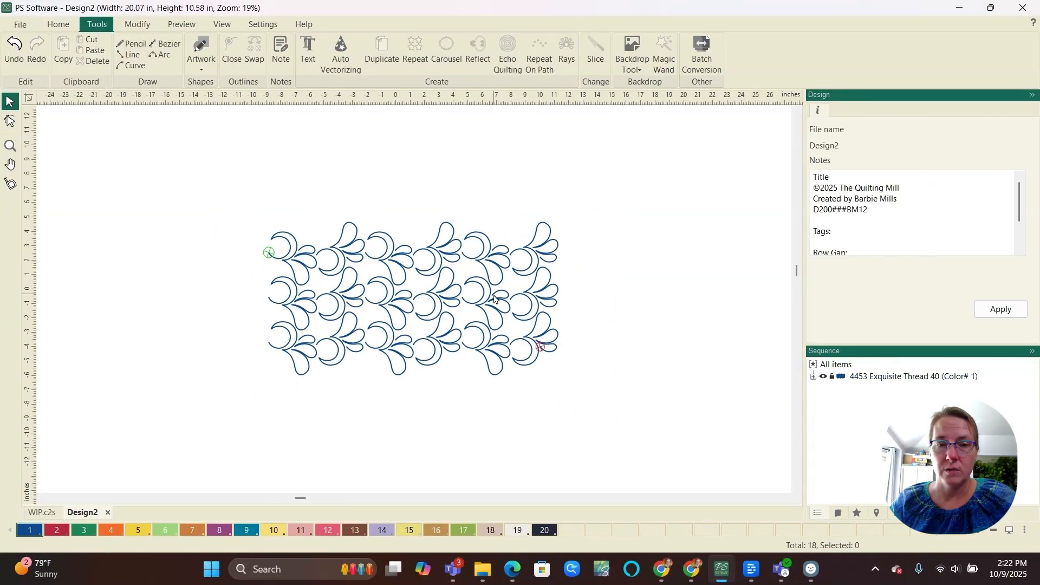
pyautogui.click(498, 297)
pyautogui.moveTo(484, 297); pyautogui.dragTo(745, 283)
pyautogui.scroll(-2, 639, 328)
pyautogui.scroll(2, 638, 328)
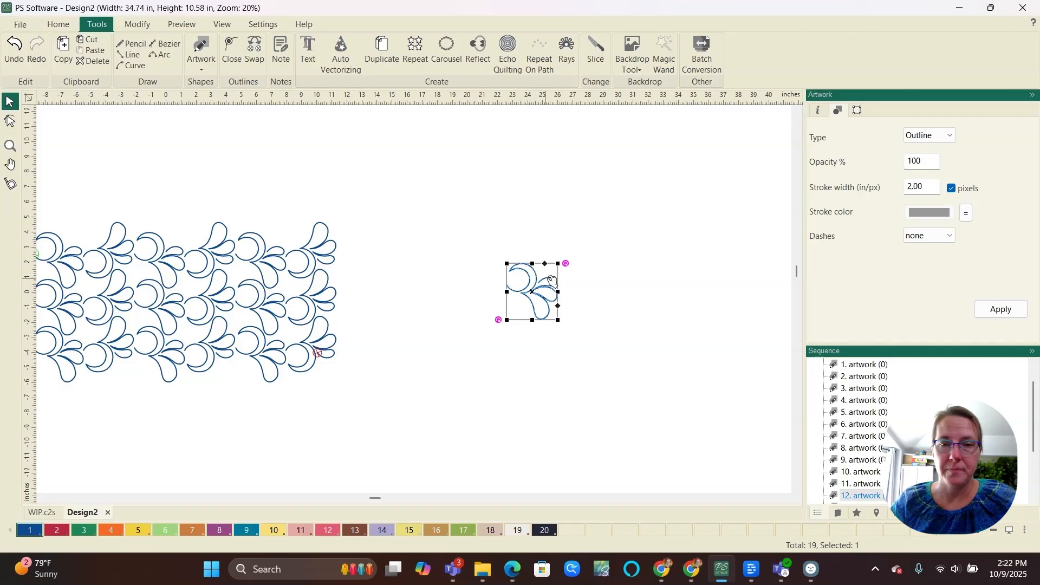
pyautogui.moveTo(569, 265); pyautogui.dragTo(549, 255)
# - Duplicate the rotated motif, flip the copy vertically and place it directly against the rotated motif's right side
pyautogui.moveTo(534, 289); pyautogui.dragTo(644, 281)
pyautogui.click(137, 24)
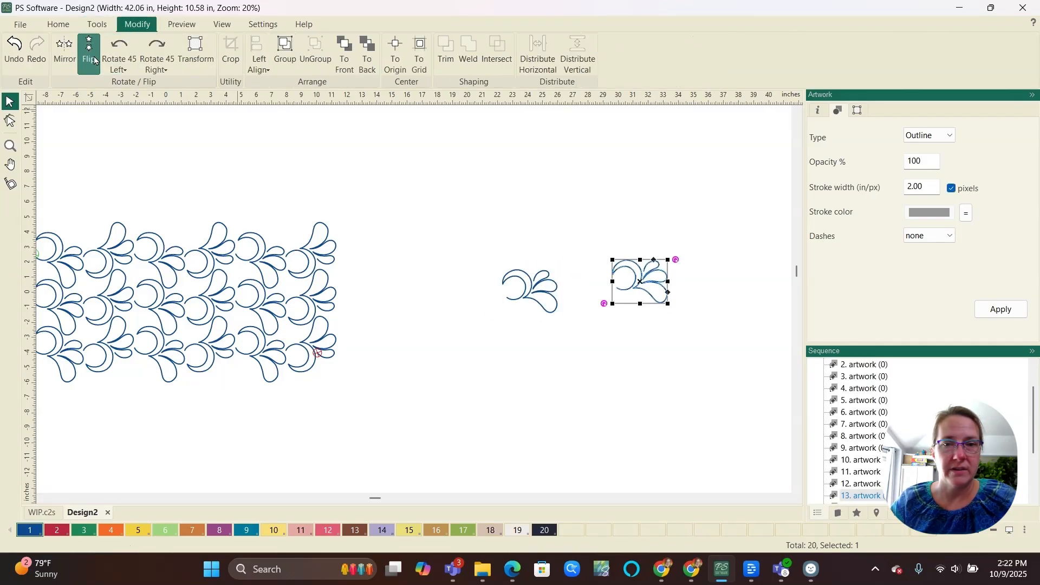
pyautogui.click(119, 53)
pyautogui.moveTo(643, 301); pyautogui.dragTo(588, 292)
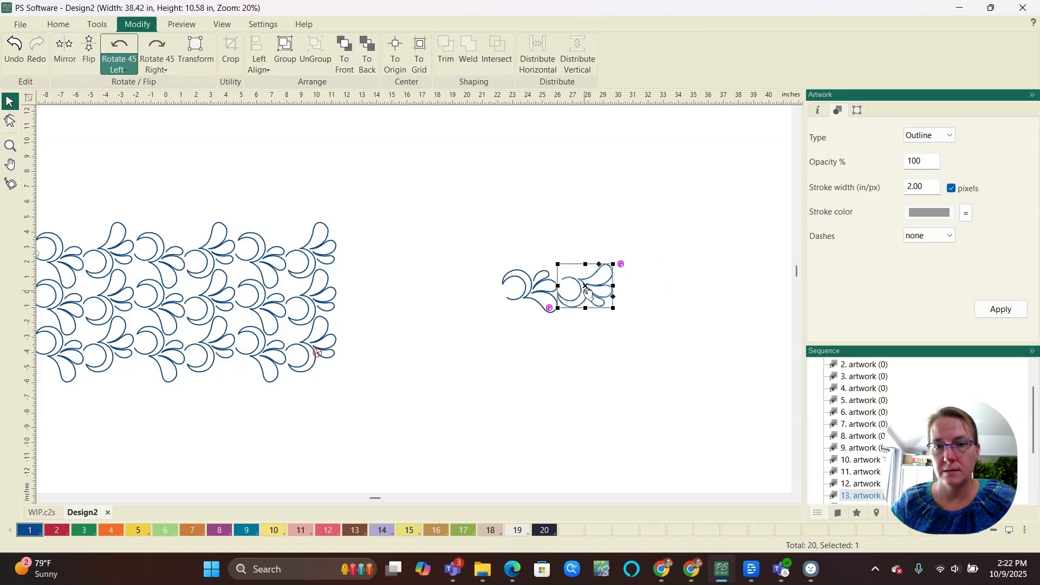
# - Select both the rotated motif and its flipped copy and open the Repeat settings for the pair
pyautogui.keyDown('shift'); pyautogui.click(551, 284); pyautogui.keyUp('shift')
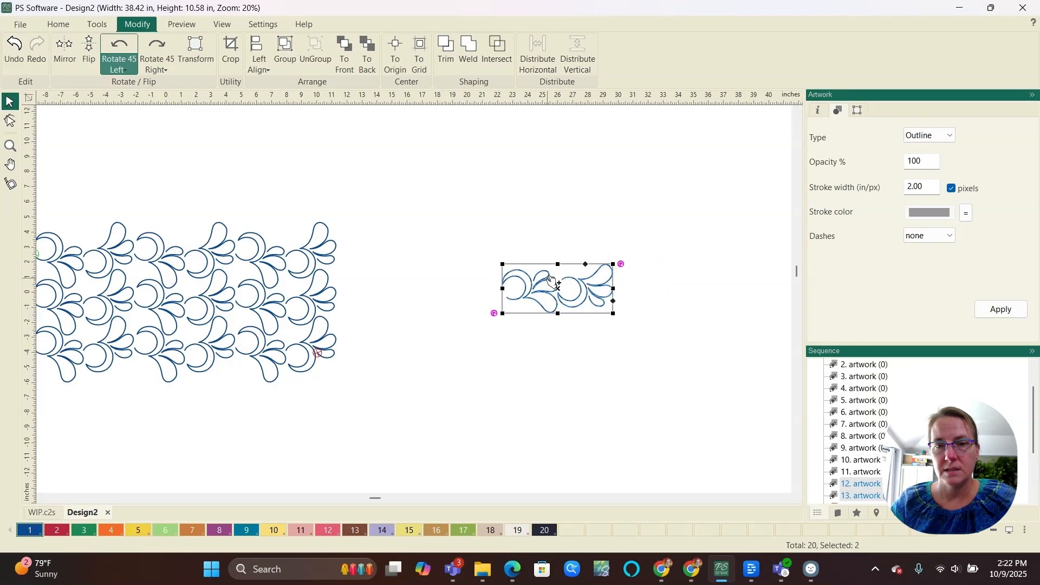
pyautogui.click(97, 23)
pyautogui.click(415, 50)
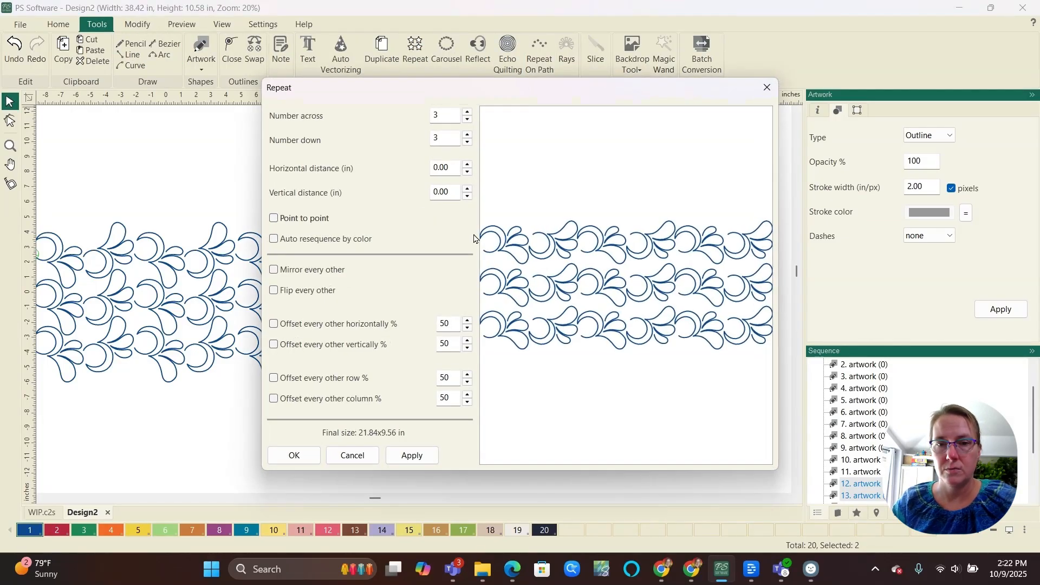
# - Try a vertical distance of -0.26 in between the rows of the rotated motif pair
pyautogui.click(468, 197)
pyautogui.click(468, 196)
pyautogui.click(468, 196)
pyautogui.click(468, 196)
pyautogui.click(468, 196)
pyautogui.click(468, 197)
pyautogui.click(468, 196)
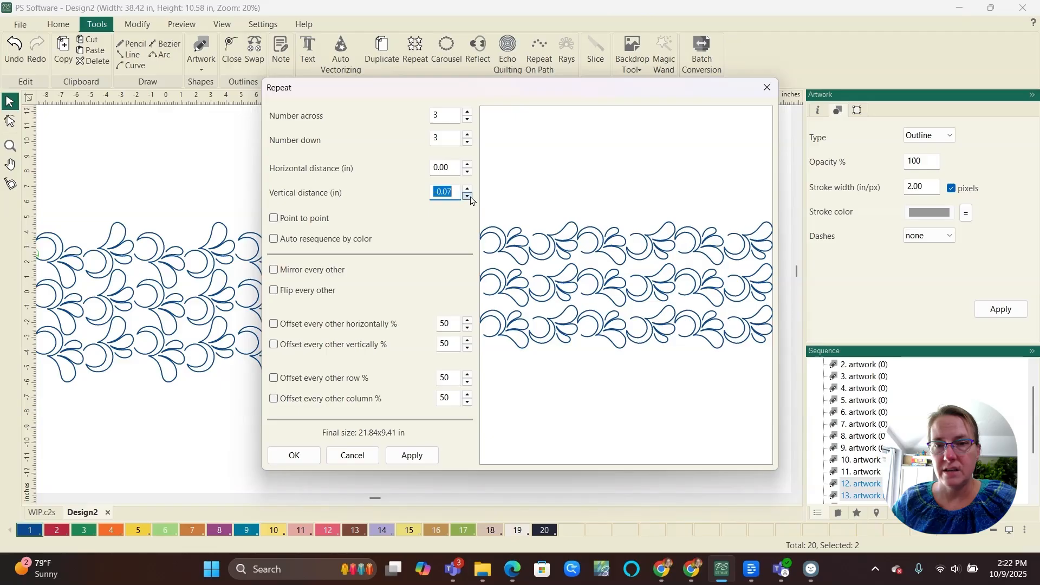
pyautogui.click(468, 197)
pyautogui.click(468, 197)
pyautogui.click(468, 197)
pyautogui.click(468, 197)
pyautogui.click(468, 196)
pyautogui.click(468, 197)
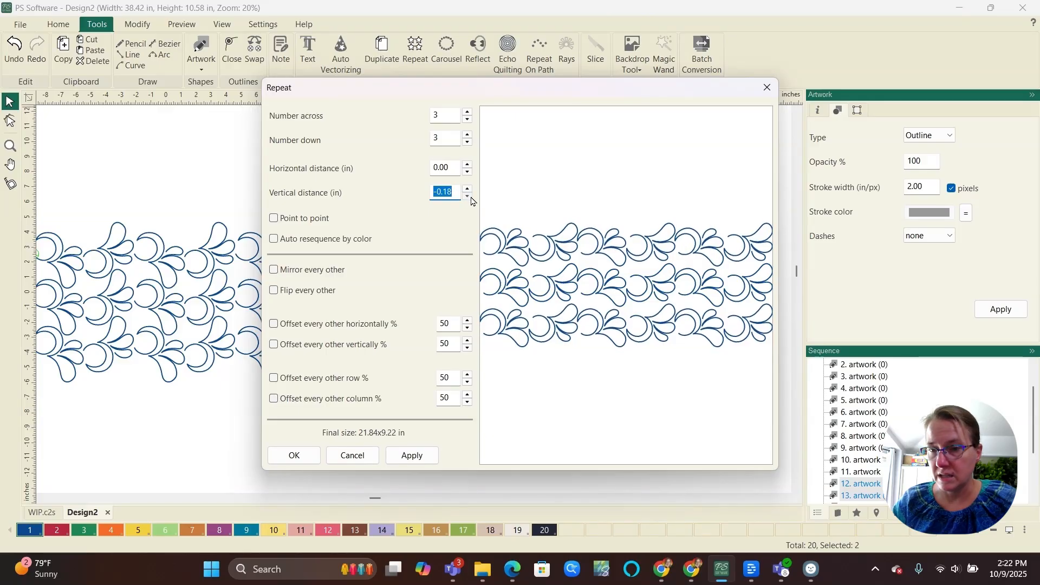
pyautogui.click(468, 197)
pyautogui.click(468, 196)
pyautogui.click(468, 196)
pyautogui.click(468, 197)
pyautogui.click(468, 196)
pyautogui.click(468, 197)
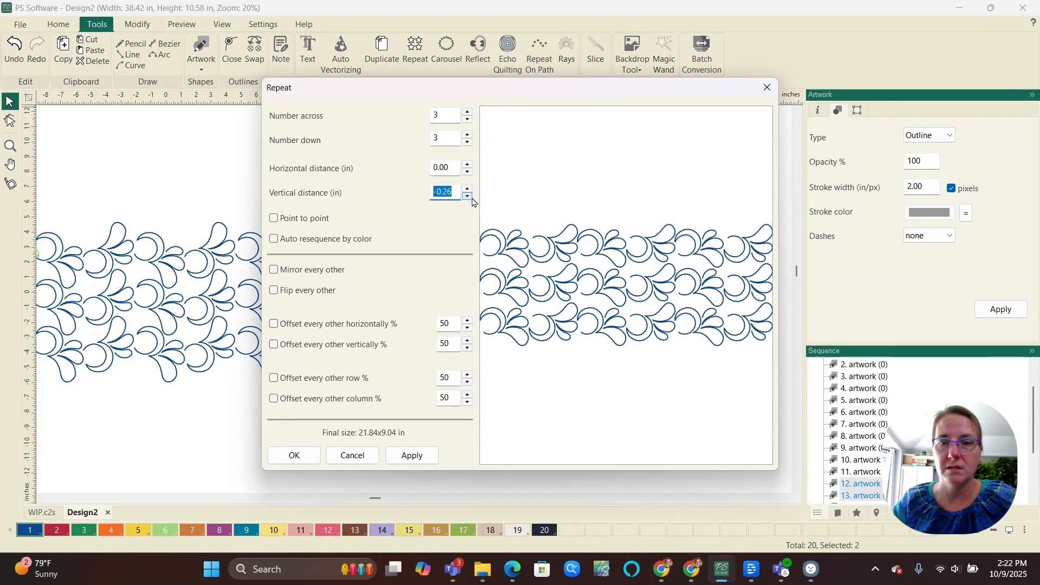
# - Set the vertical distance to -0.03 in and create the 3 by 3 repeat of the rotated pair
pyautogui.click(468, 188)
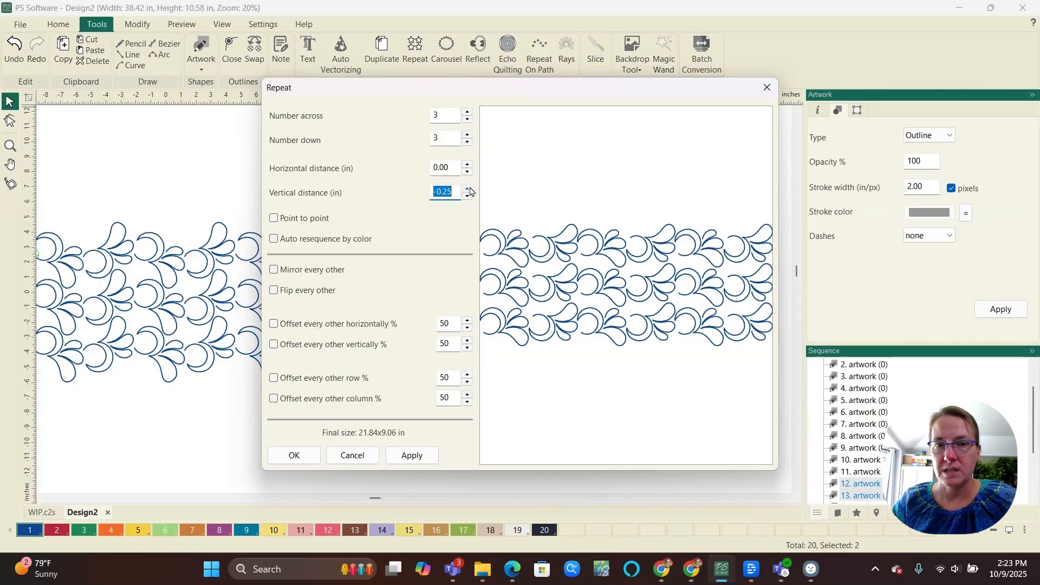
pyautogui.click(468, 188)
pyautogui.click(468, 188)
pyautogui.click(468, 187)
pyautogui.click(468, 187)
pyautogui.click(468, 188)
pyautogui.click(468, 188)
pyautogui.click(468, 188)
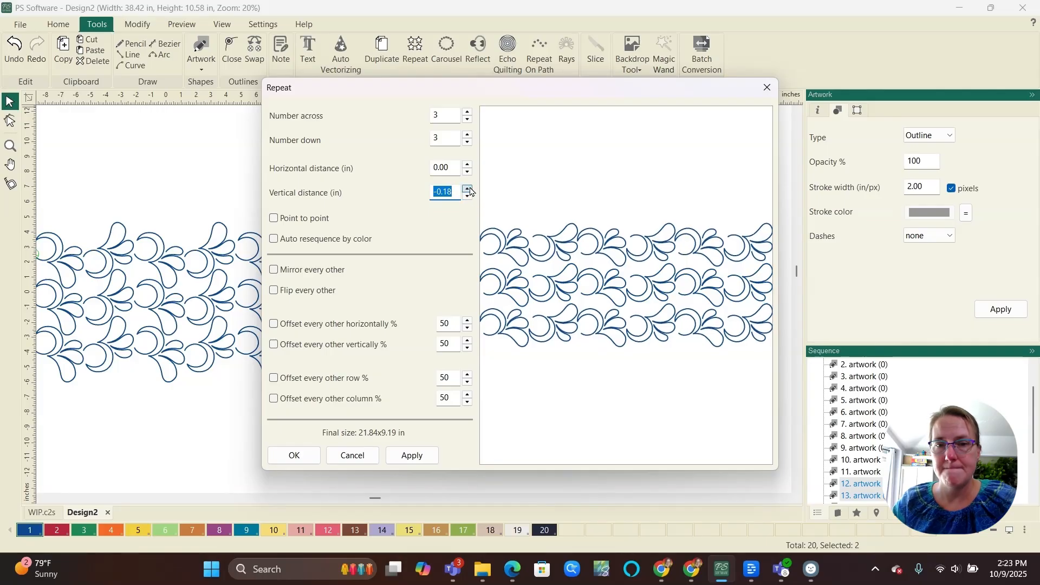
pyautogui.click(469, 188)
pyautogui.click(469, 188)
pyautogui.click(469, 188)
pyautogui.click(469, 188)
pyautogui.click(469, 188)
pyautogui.click(469, 188)
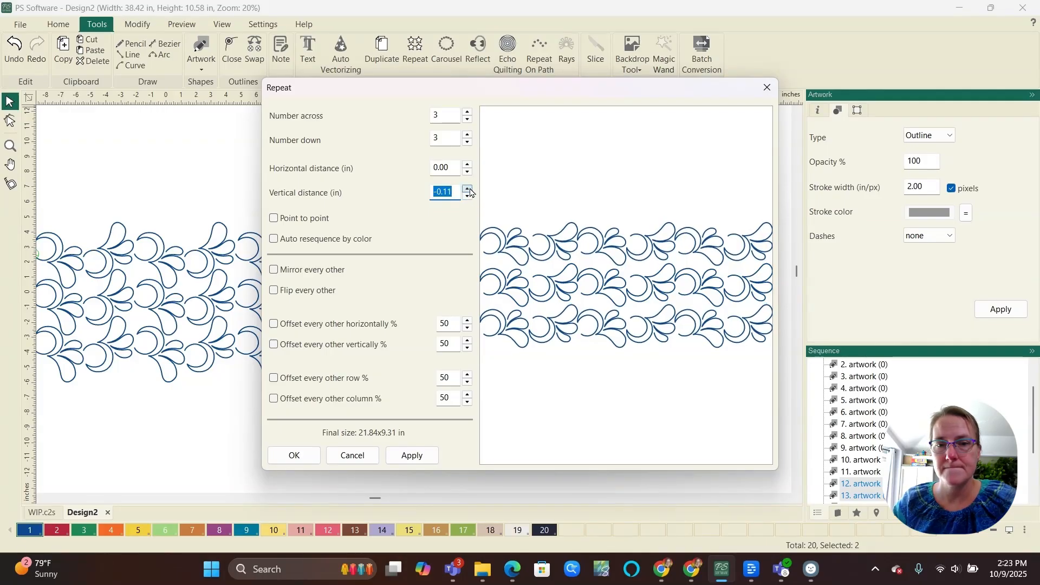
pyautogui.click(469, 188)
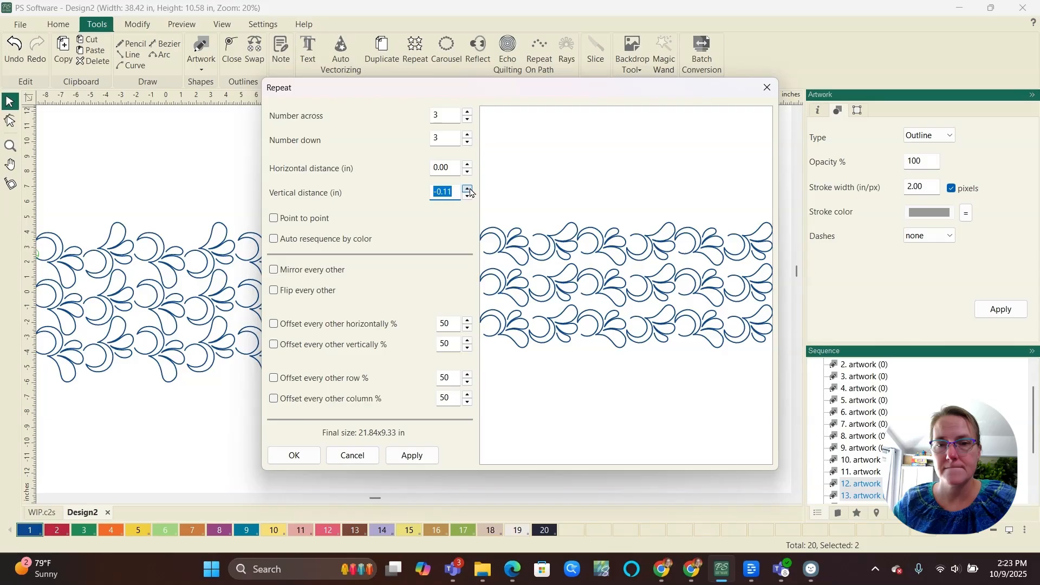
pyautogui.click(469, 188)
pyautogui.click(469, 188)
pyautogui.click(469, 188)
pyautogui.click(469, 188)
pyautogui.click(469, 187)
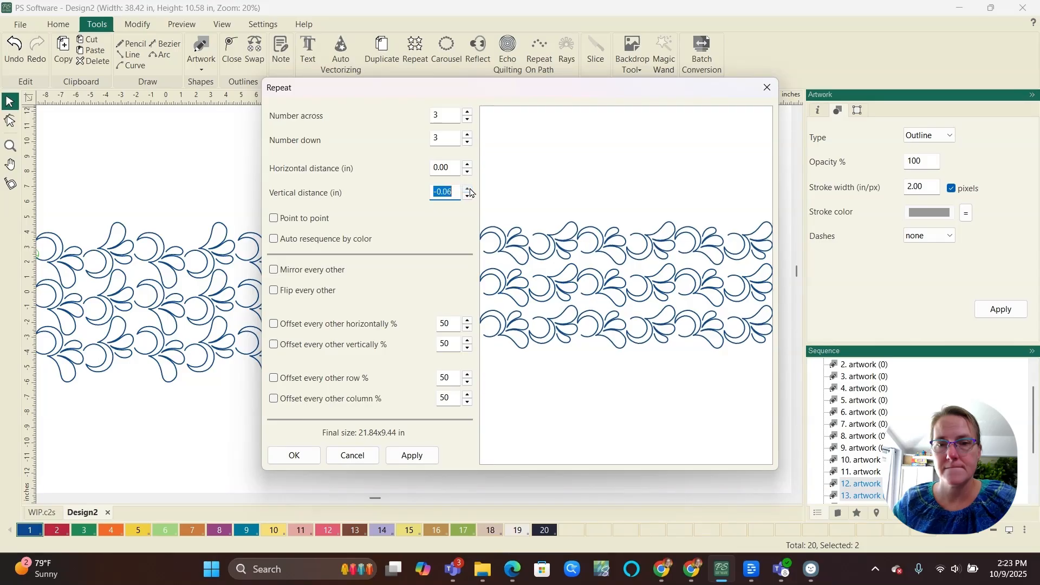
pyautogui.click(469, 188)
pyautogui.click(469, 188)
pyautogui.click(469, 188)
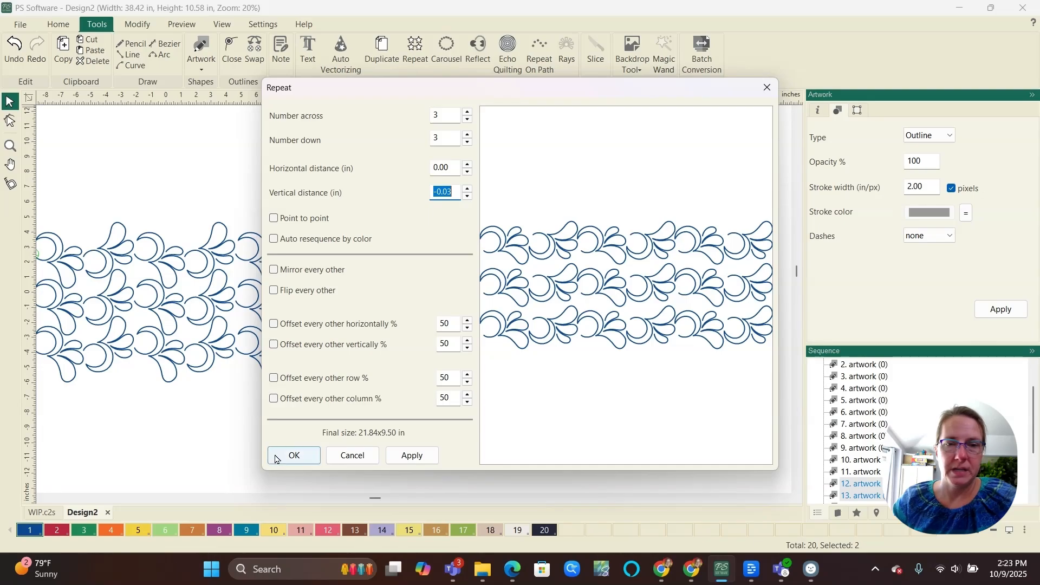
pyautogui.click(294, 455)
pyautogui.click(604, 391)
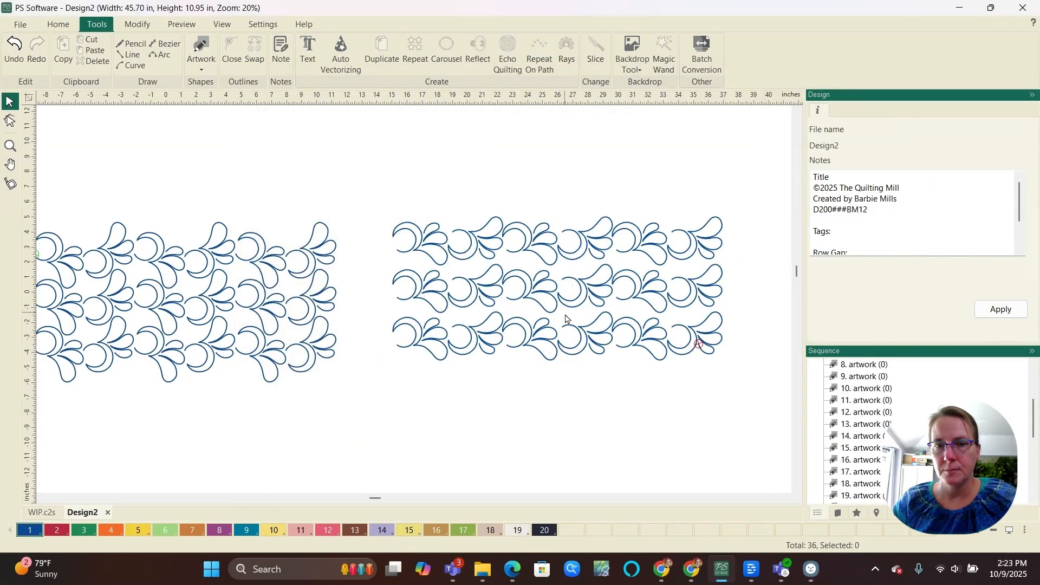
# - Recolor the unflipped motif near the center of the new repeat's middle row to thread color 2, Cranberry
pyautogui.scroll(2, 566, 318)
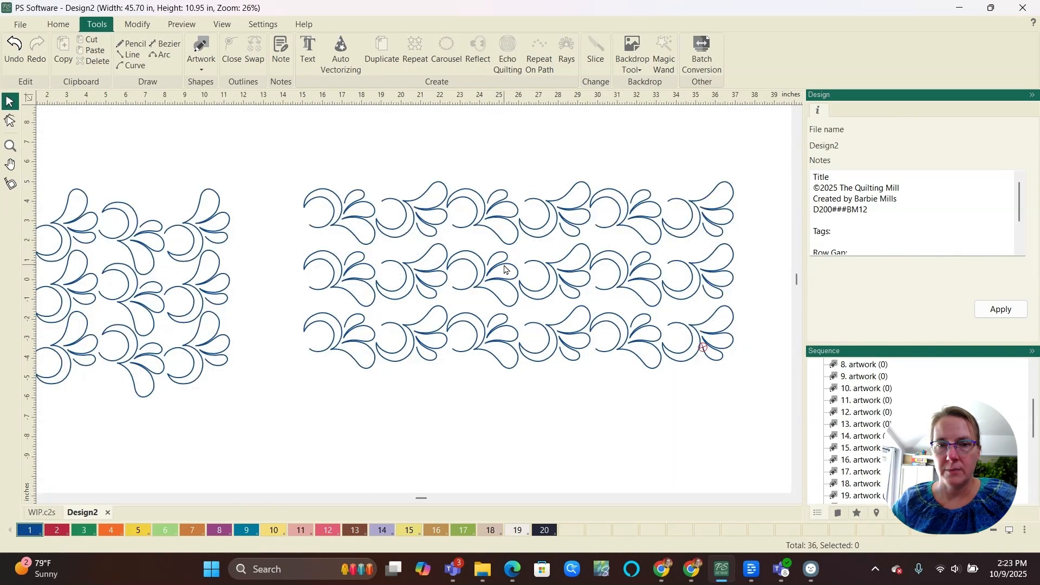
pyautogui.click(504, 269)
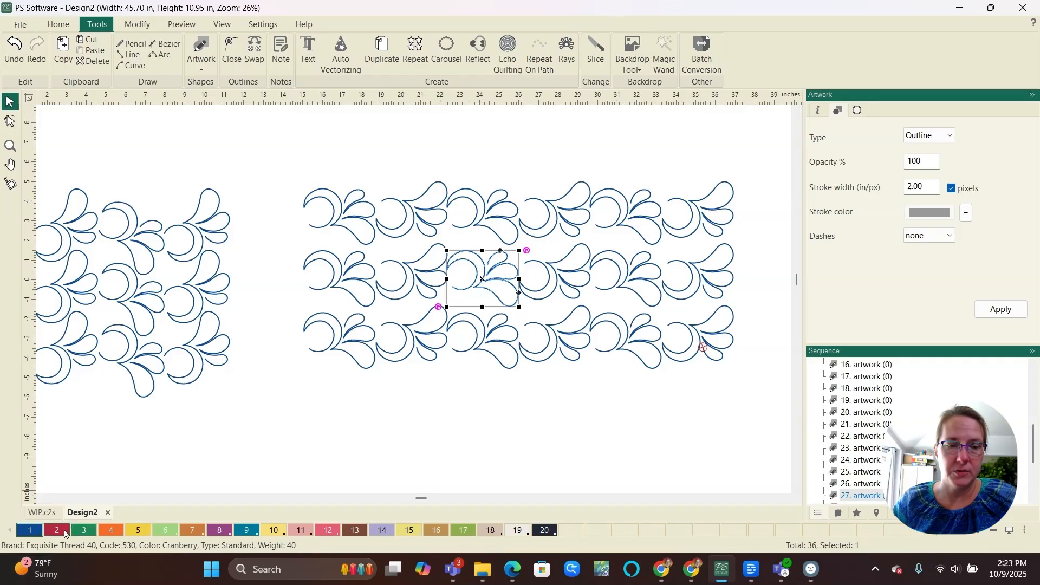
pyautogui.click(54, 534)
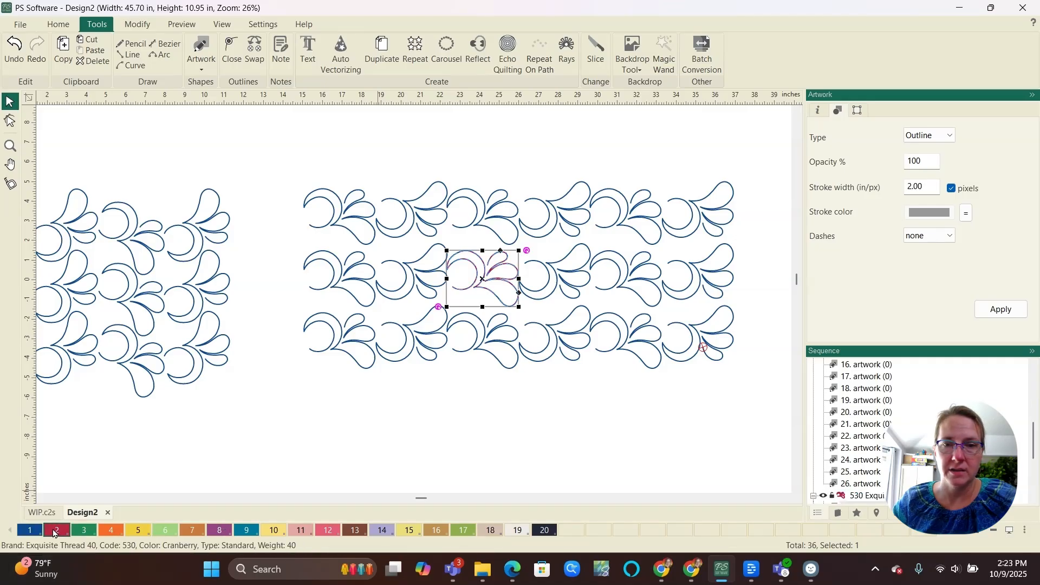
pyautogui.click(605, 417)
# - Draw an open curve around the outside of the red motif's small upper teardrop, from its open end over its tip to the lower right side
pyautogui.scroll(3, 518, 290)
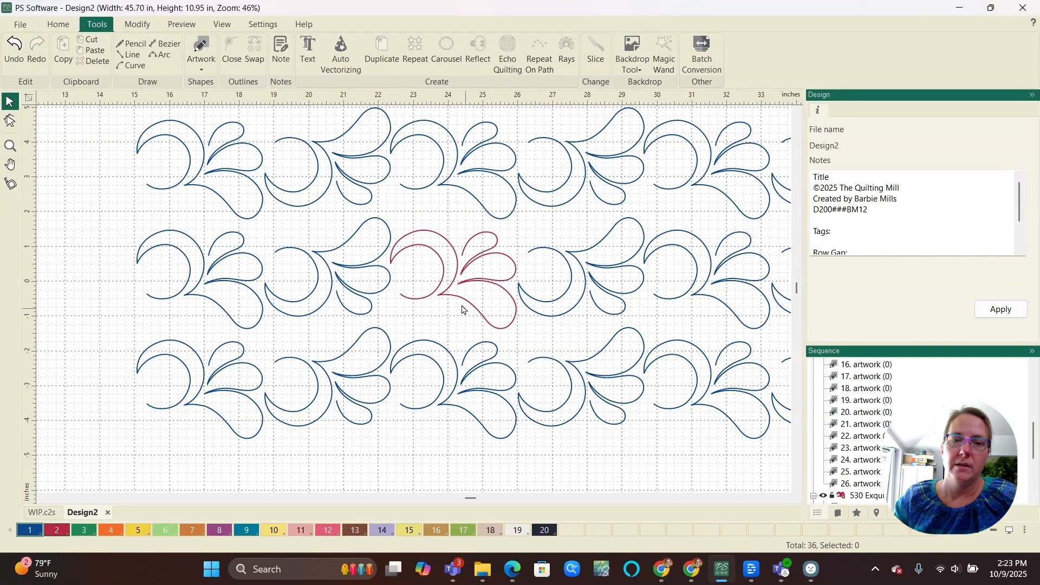
pyautogui.scroll(1, 432, 302)
pyautogui.scroll(1, 515, 233)
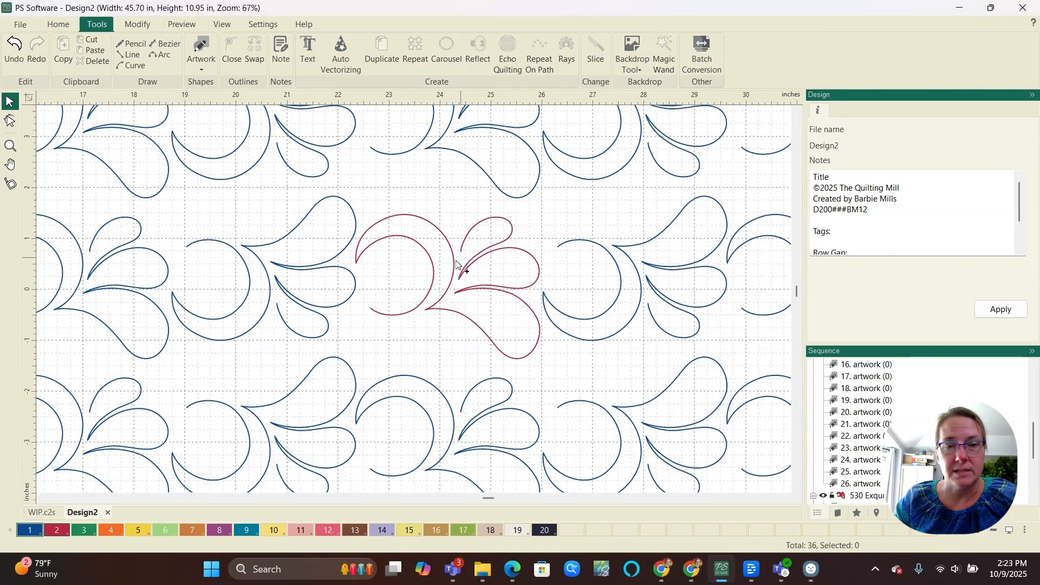
pyautogui.scroll(-1, 400, 289)
pyautogui.scroll(1, 447, 361)
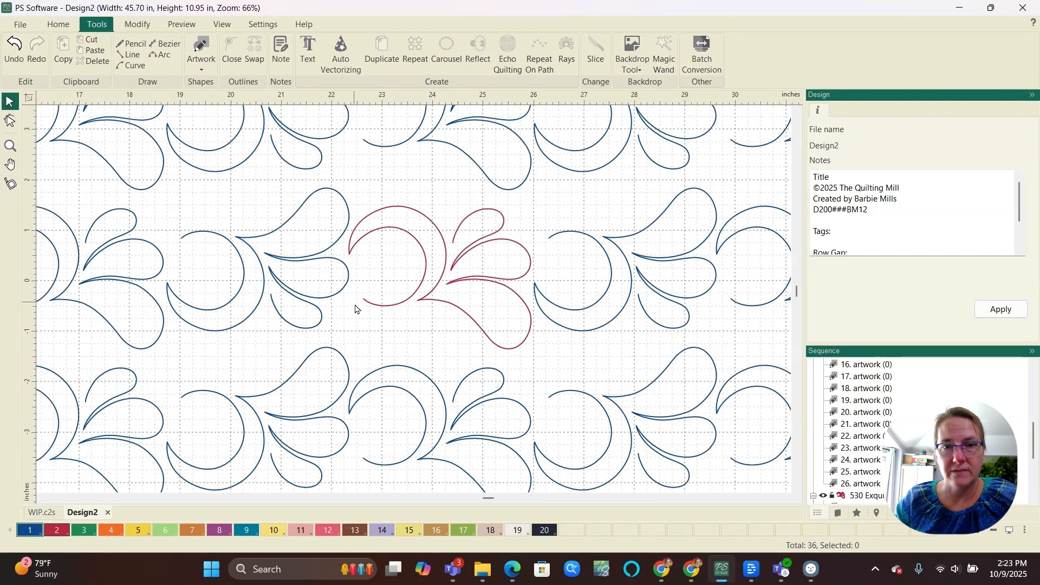
pyautogui.scroll(1, 536, 234)
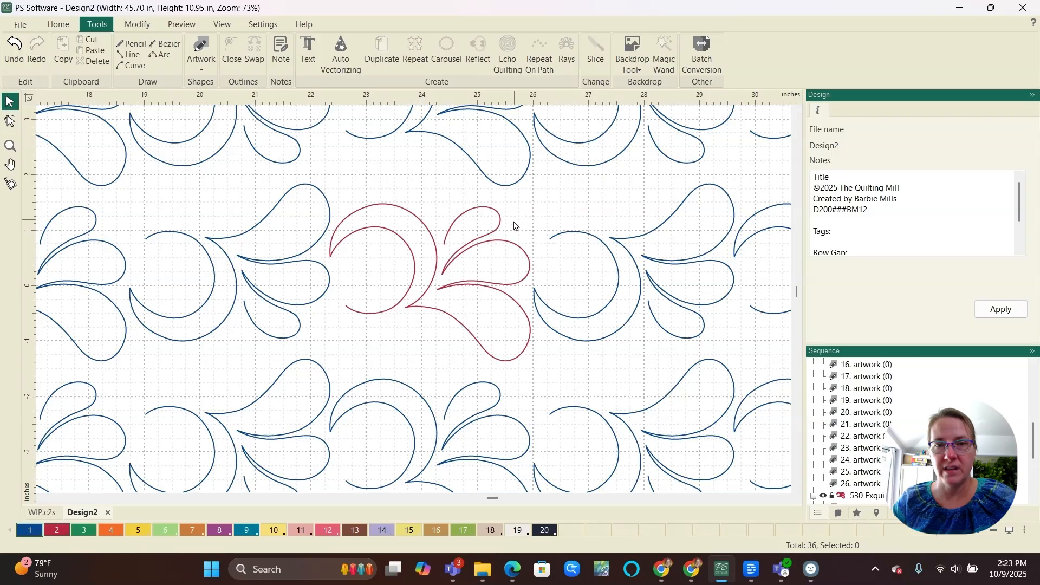
pyautogui.press('c')
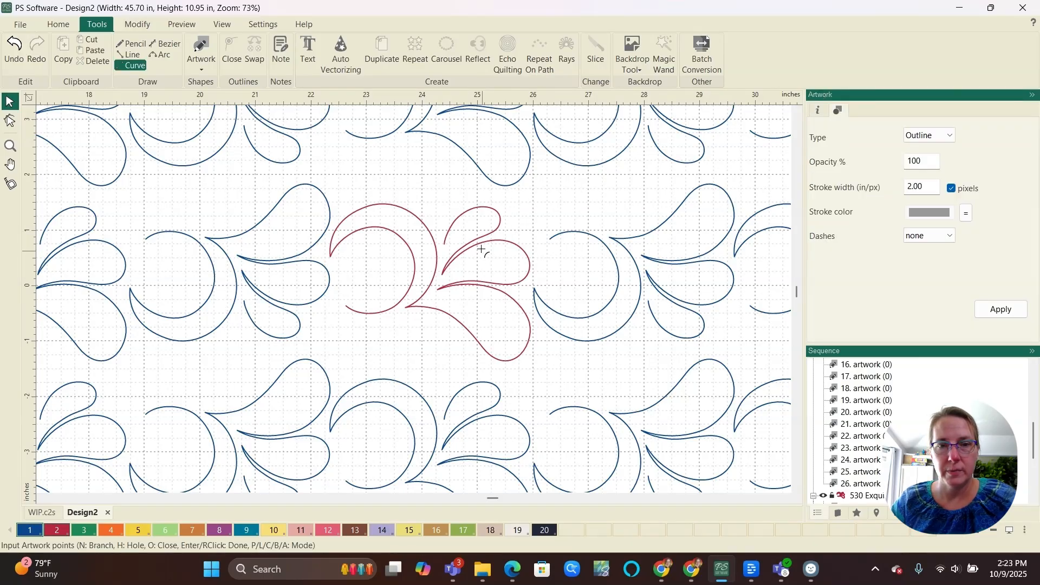
pyautogui.scroll(4, 479, 241)
pyautogui.click(428, 247)
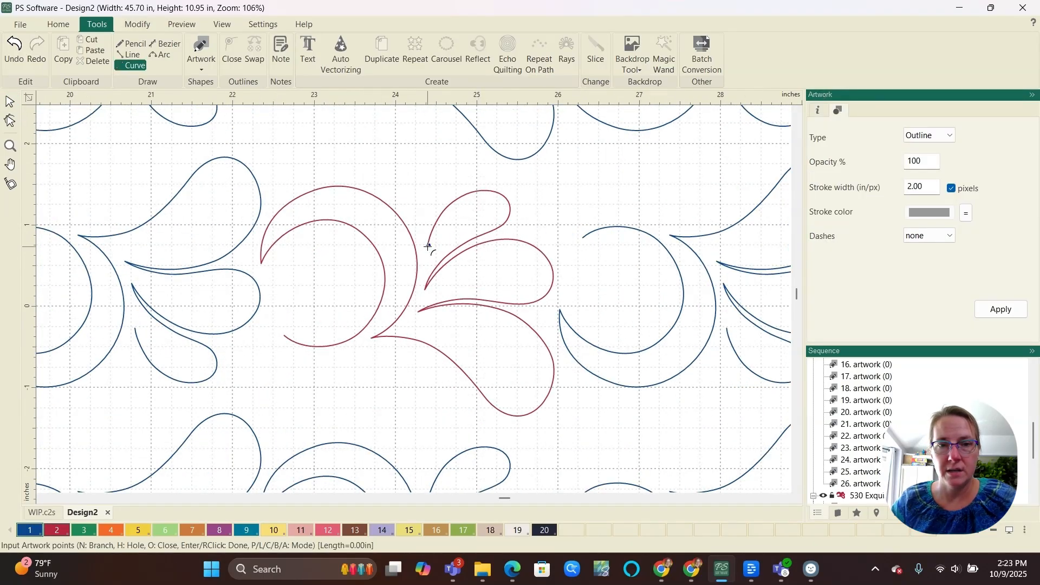
pyautogui.click(445, 189)
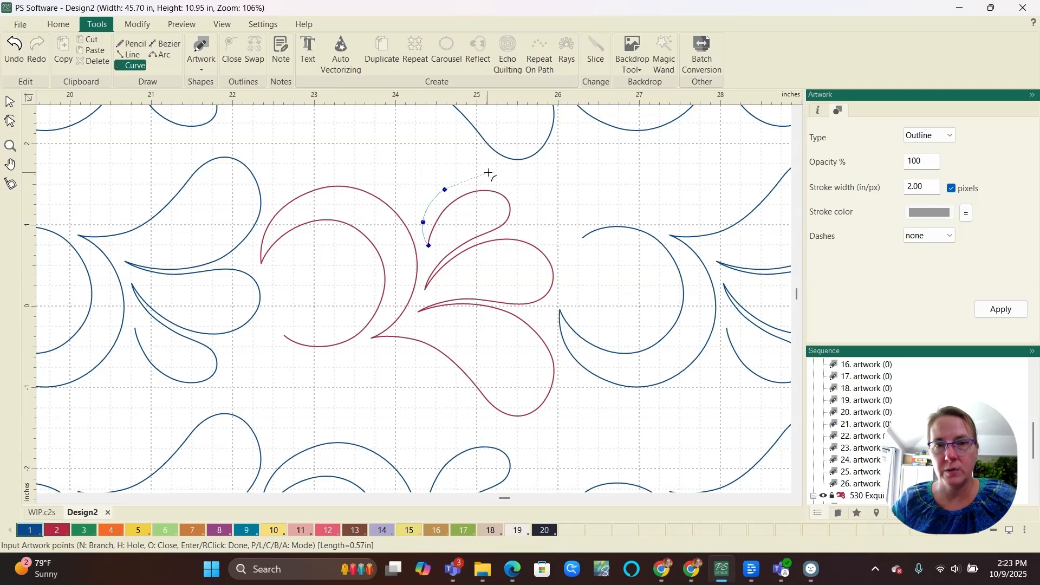
pyautogui.click(495, 173)
pyautogui.click(526, 191)
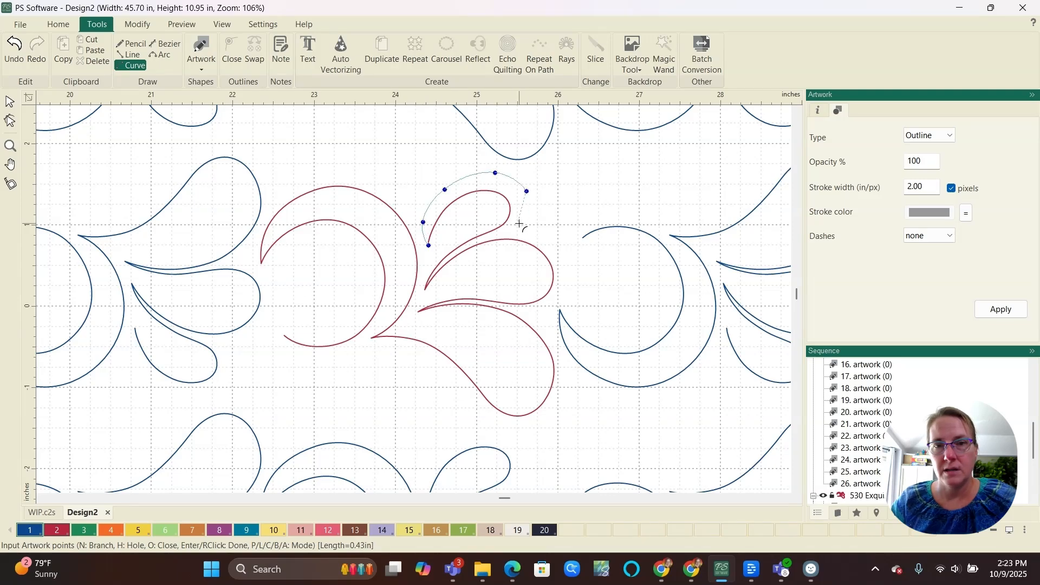
pyautogui.click(517, 224)
pyautogui.rightClick(517, 224)
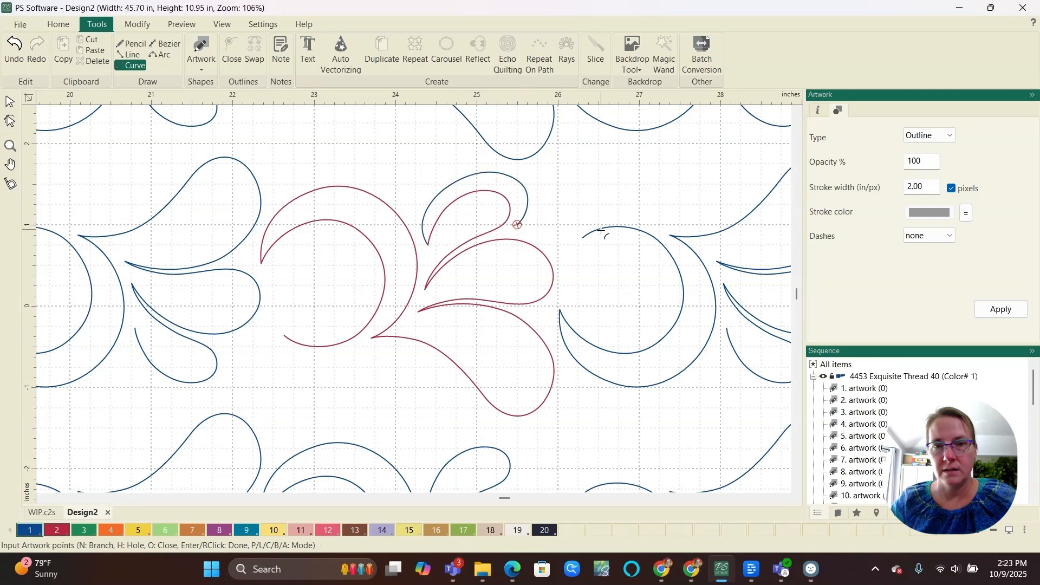
# - Draw a short arched open curve from the lower end of the teardrop's outer curve toward the neighboring blue crescent's open end
pyautogui.click(517, 225)
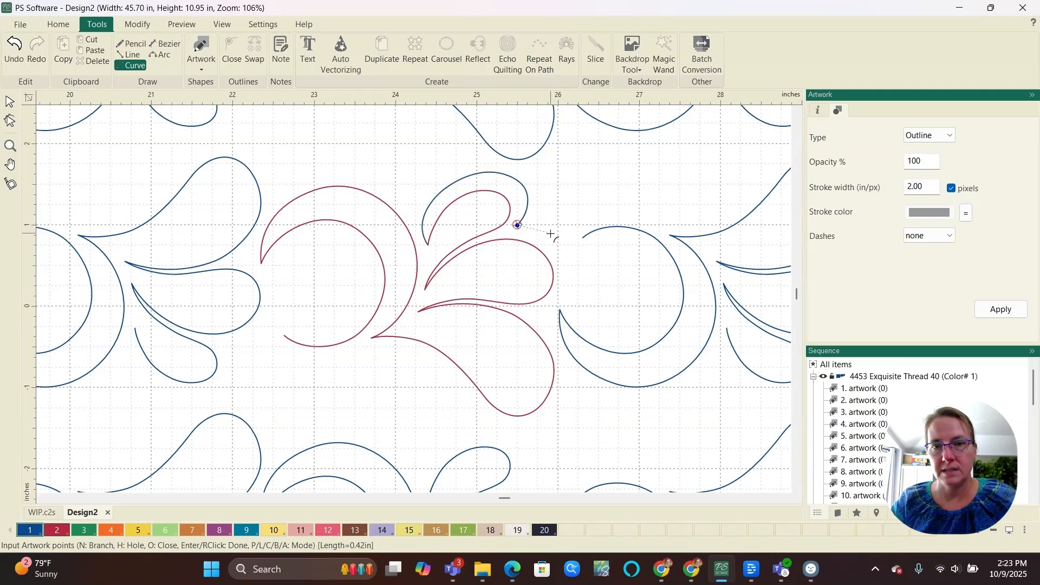
pyautogui.click(566, 258)
pyautogui.rightClick(567, 258)
pyautogui.scroll(1, 567, 258)
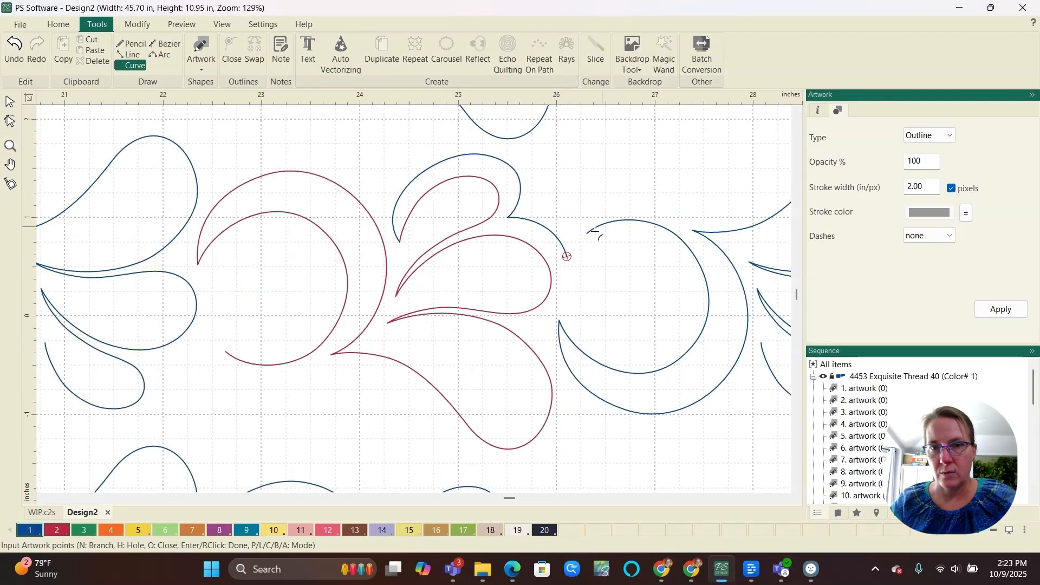
pyautogui.rightClick(266, 369)
# - Reshape the left side of the outer curve around the small upper teardrop by moving its nodes and handles inward
pyautogui.scroll(4, 535, 180)
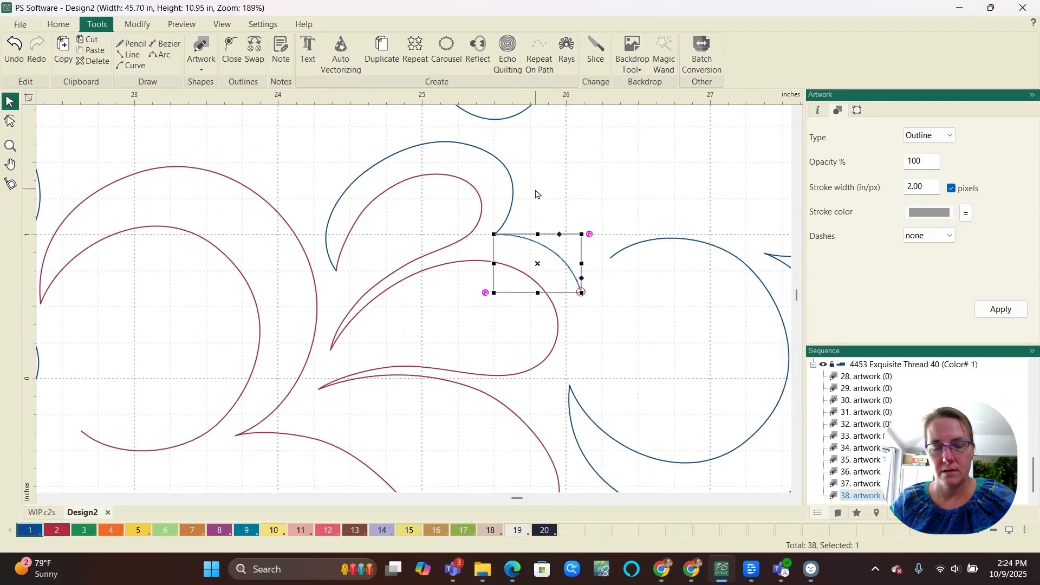
pyautogui.press('space')
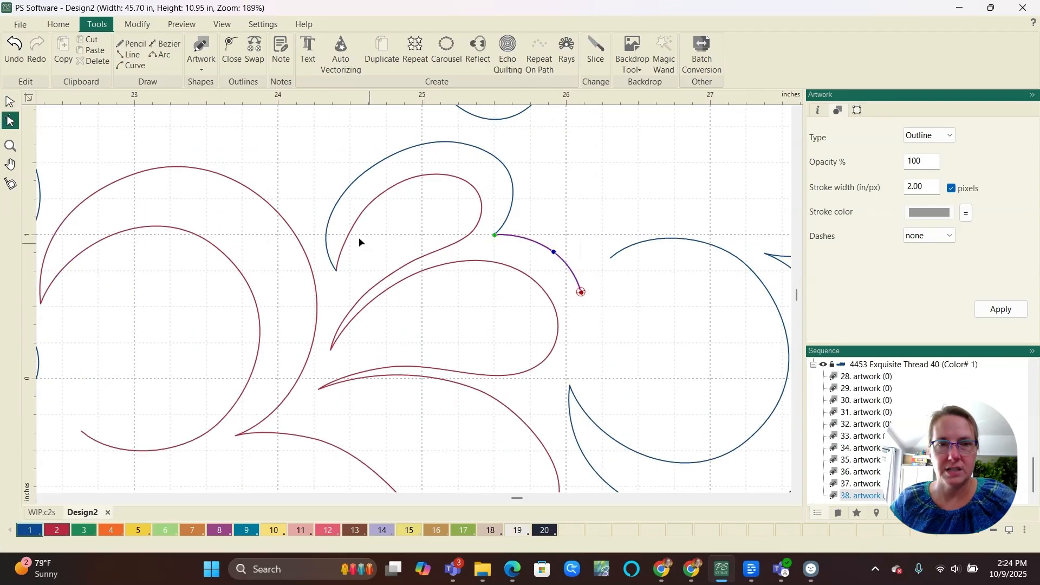
pyautogui.click(347, 189)
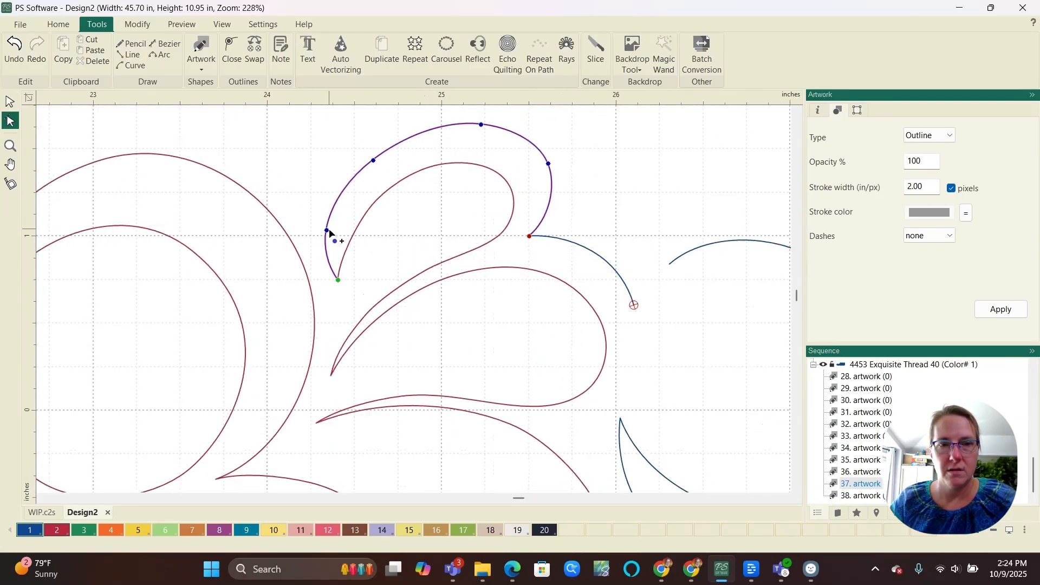
pyautogui.scroll(1, 332, 232)
pyautogui.click(329, 231)
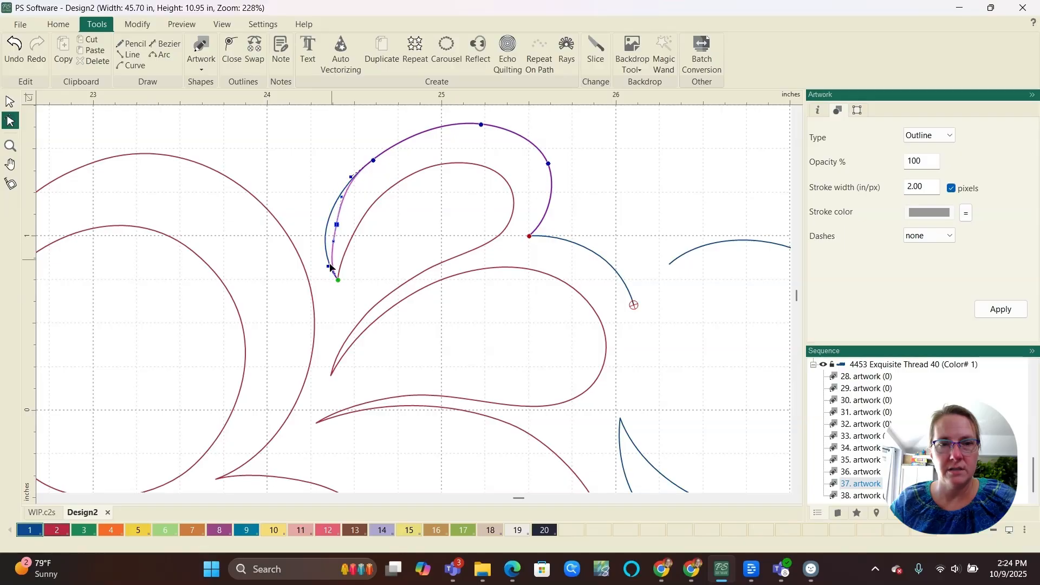
pyautogui.moveTo(329, 265); pyautogui.dragTo(335, 253)
pyautogui.click(372, 161)
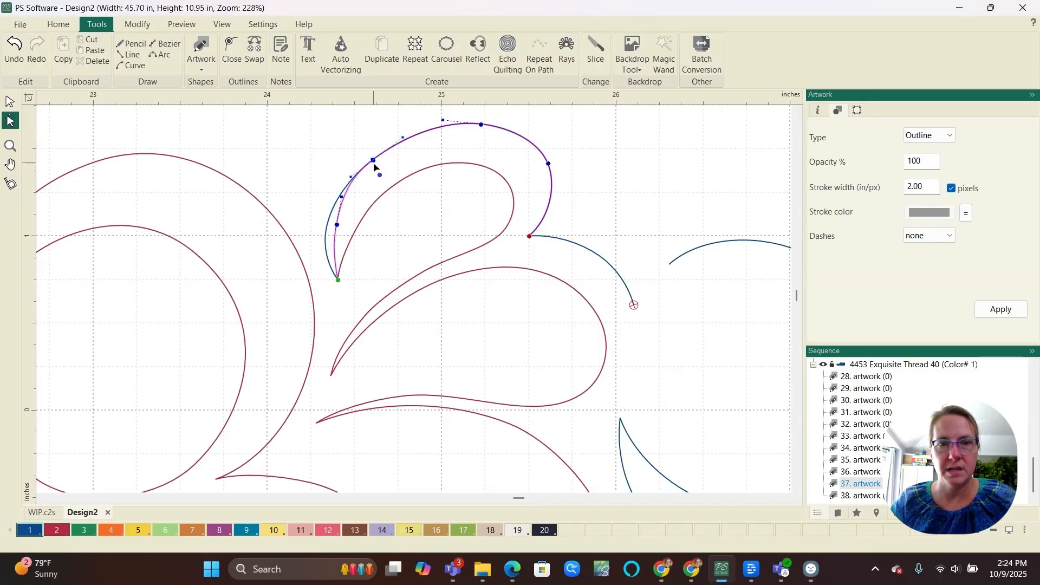
pyautogui.moveTo(374, 166); pyautogui.dragTo(380, 167)
pyautogui.moveTo(410, 138); pyautogui.dragTo(406, 139)
pyautogui.moveTo(337, 225); pyautogui.dragTo(354, 184)
pyautogui.scroll(2, 407, 153)
pyautogui.scroll(-1, 356, 187)
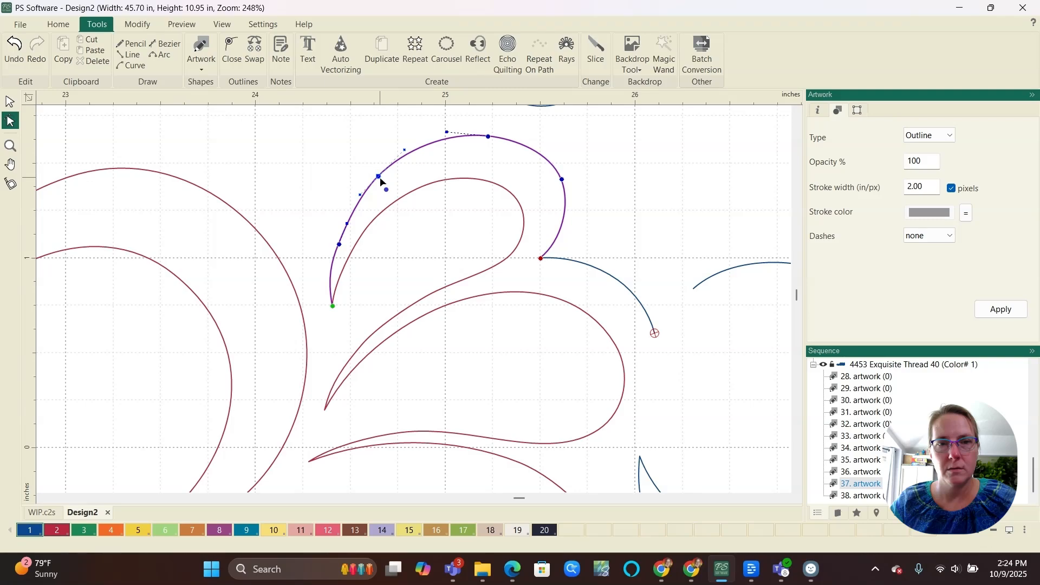
# - Refine the outer curve by adjusting the handle at its starting end and moving its right shoulder node slightly up and inward
pyautogui.scroll(8, 380, 183)
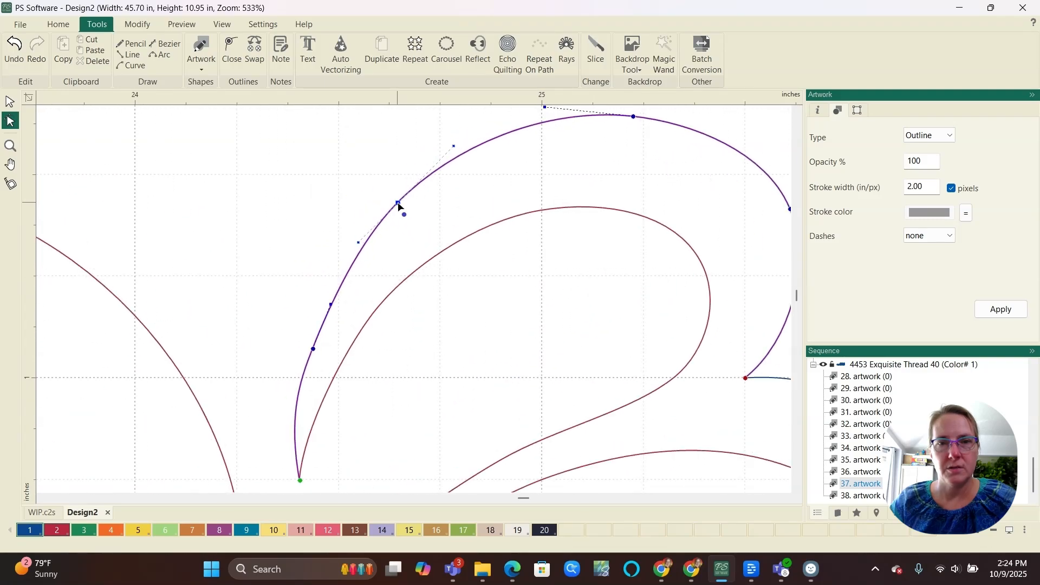
pyautogui.scroll(-5, 407, 208)
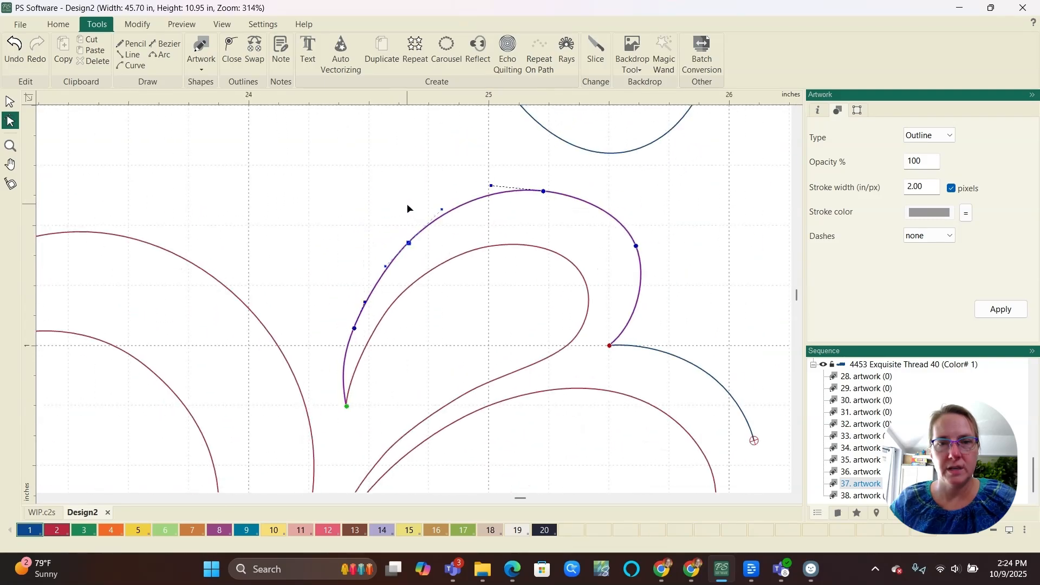
pyautogui.scroll(-3, 401, 208)
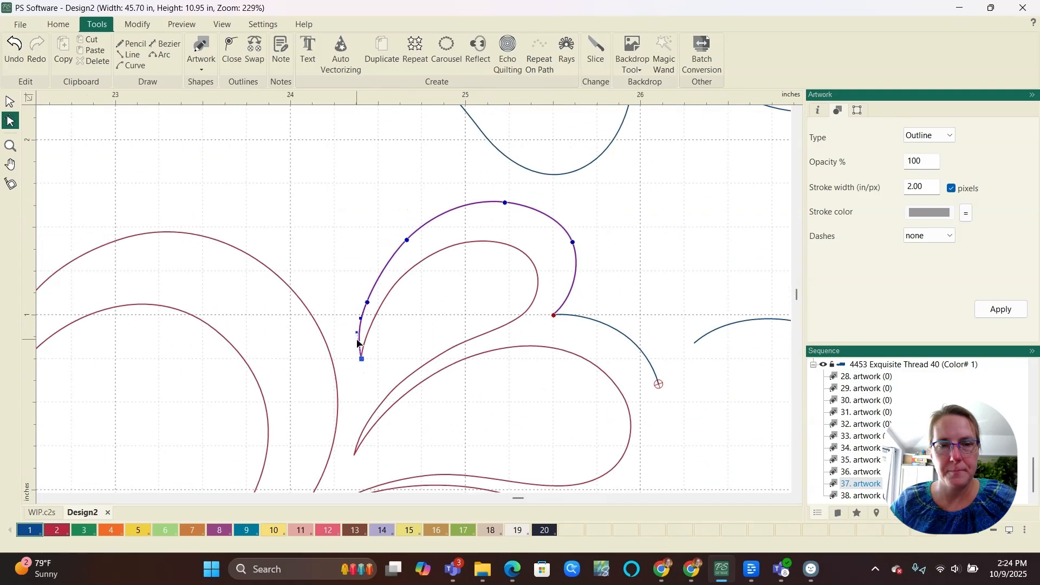
pyautogui.moveTo(356, 332); pyautogui.dragTo(358, 338)
pyautogui.scroll(-2, 360, 347)
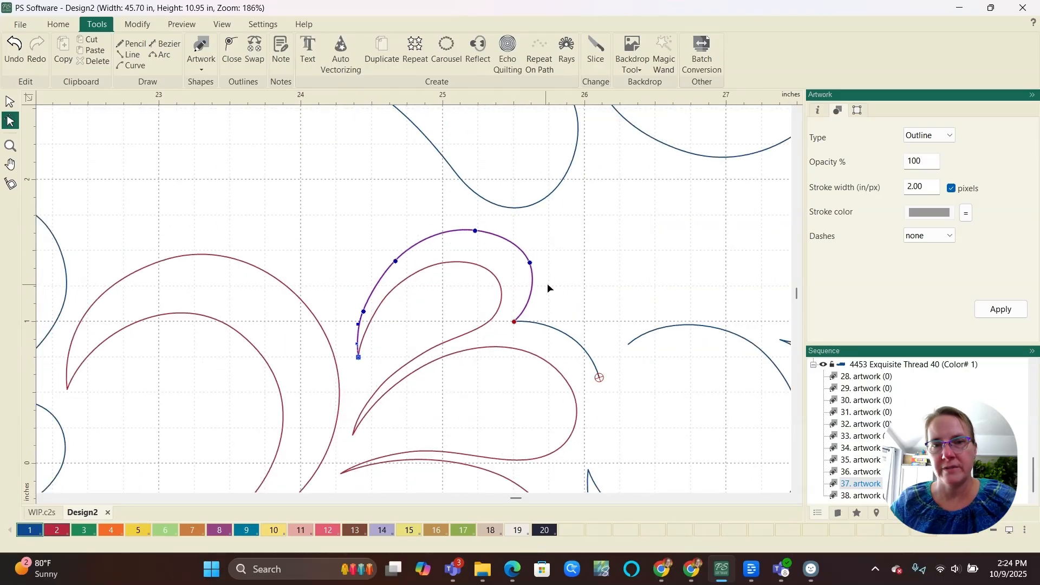
pyautogui.scroll(3, 548, 289)
pyautogui.moveTo(517, 266); pyautogui.dragTo(515, 259)
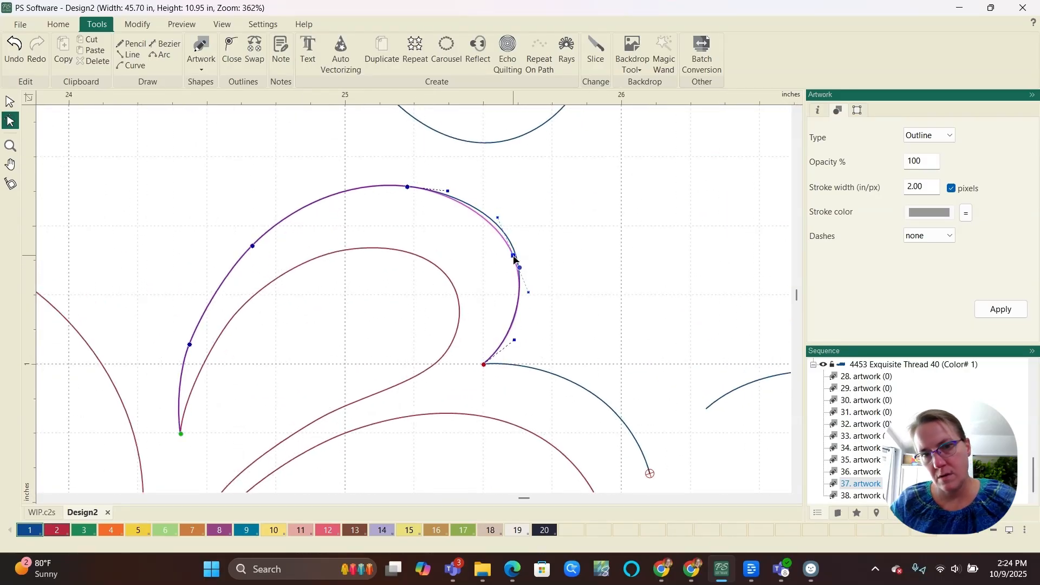
pyautogui.scroll(-3, 475, 362)
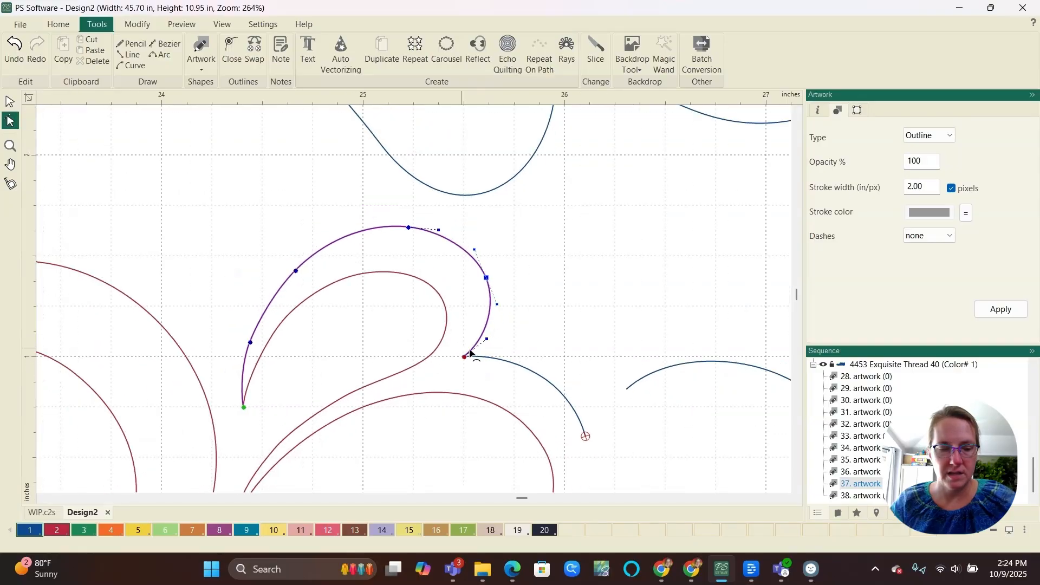
# - Join the outer curve and the short arched curve into one connecting path
pyautogui.press('Escape')
pyautogui.keyDown('ctrl'); pyautogui.click(516, 361); pyautogui.keyUp('ctrl')
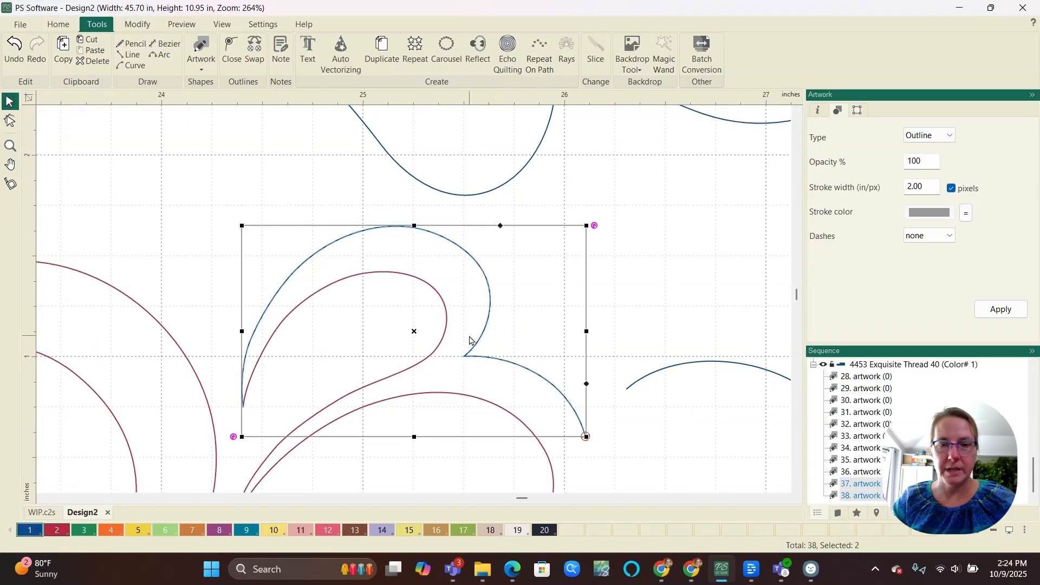
pyautogui.hotkey('ctrl', 'j')
# - Copy the joined connecting path to the lower left of the red motif and flip the copy vertically
pyautogui.scroll(-11, 554, 274)
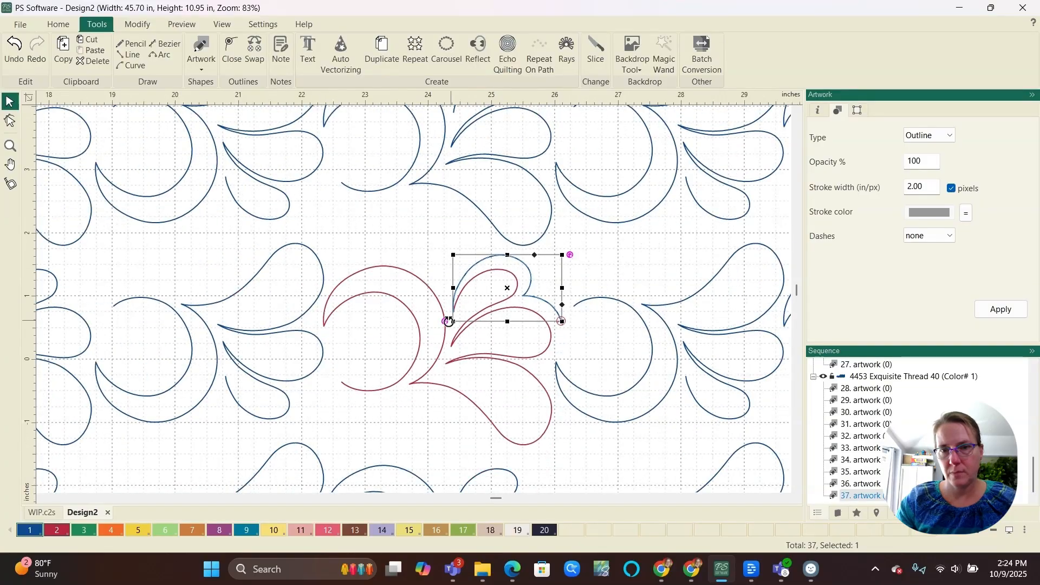
pyautogui.scroll(4, 449, 321)
pyautogui.moveTo(568, 272); pyautogui.dragTo(283, 388)
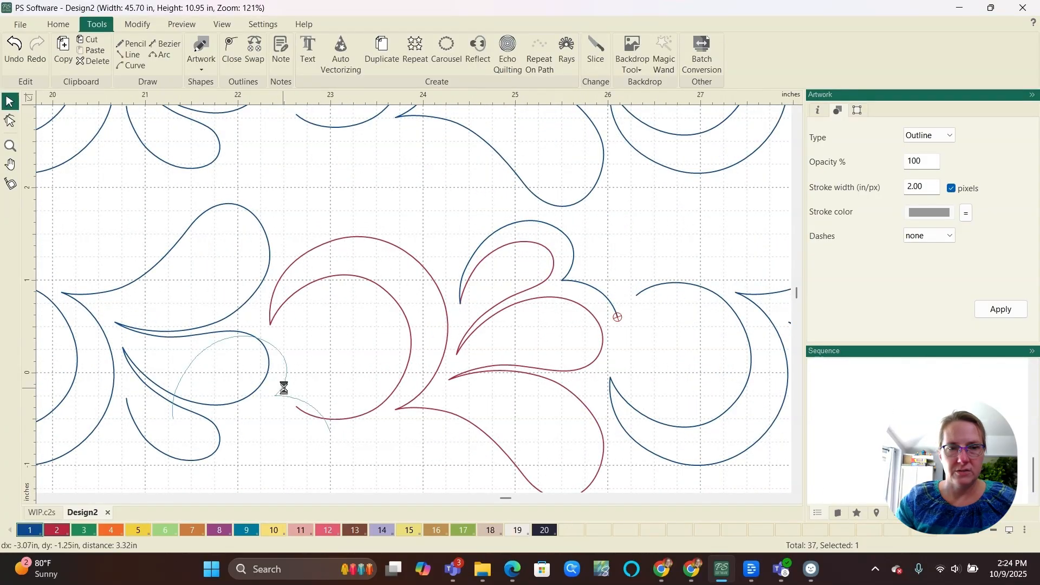
pyautogui.click(137, 24)
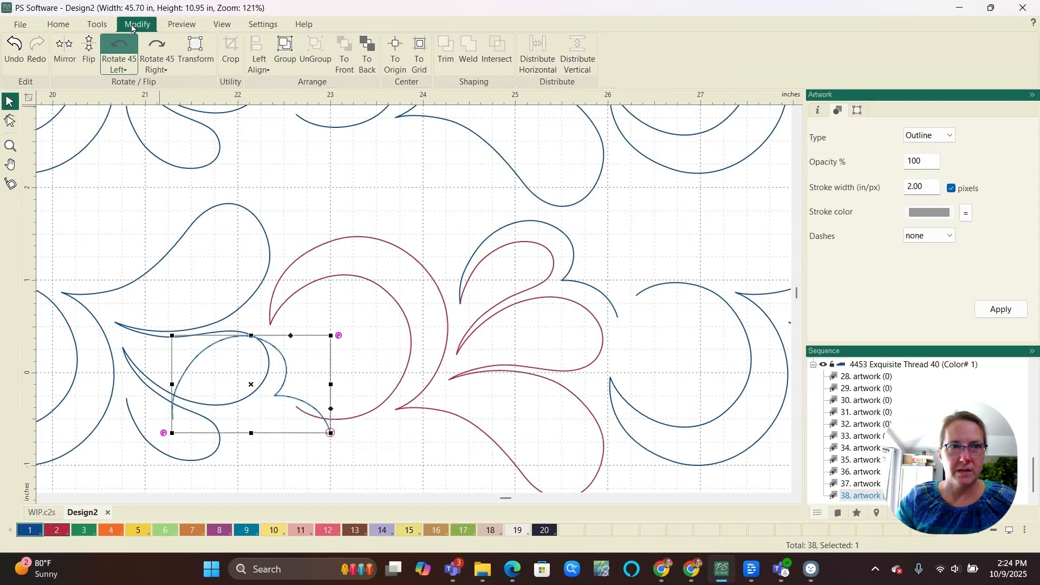
pyautogui.click(86, 70)
# - Position the flipped connecting path so its start meets the open tip of the left blue motif's small lower teardrop
pyautogui.moveTo(177, 367); pyautogui.dragTo(128, 420)
pyautogui.scroll(5, 128, 422)
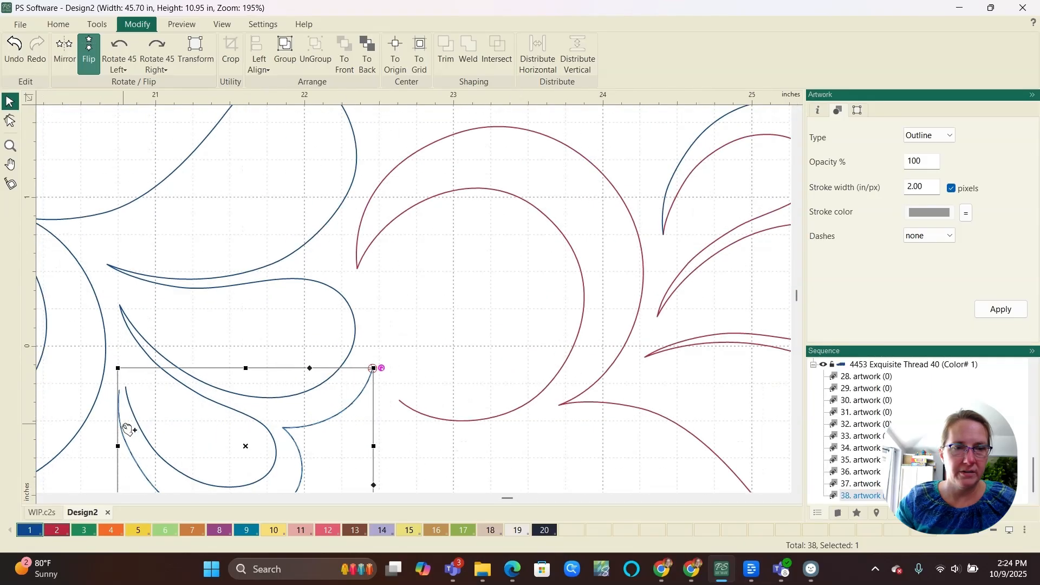
pyautogui.scroll(10, 128, 428)
pyautogui.moveTo(116, 353); pyautogui.dragTo(139, 341)
pyautogui.scroll(10, 162, 309)
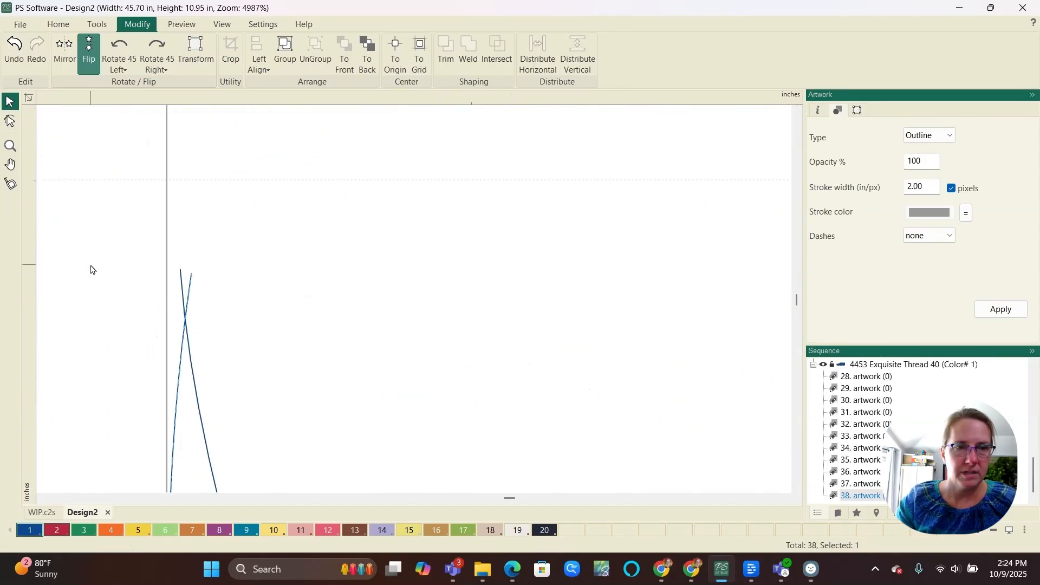
pyautogui.scroll(3, 130, 276)
pyautogui.moveTo(220, 290); pyautogui.dragTo(202, 288)
pyautogui.scroll(-15, 189, 282)
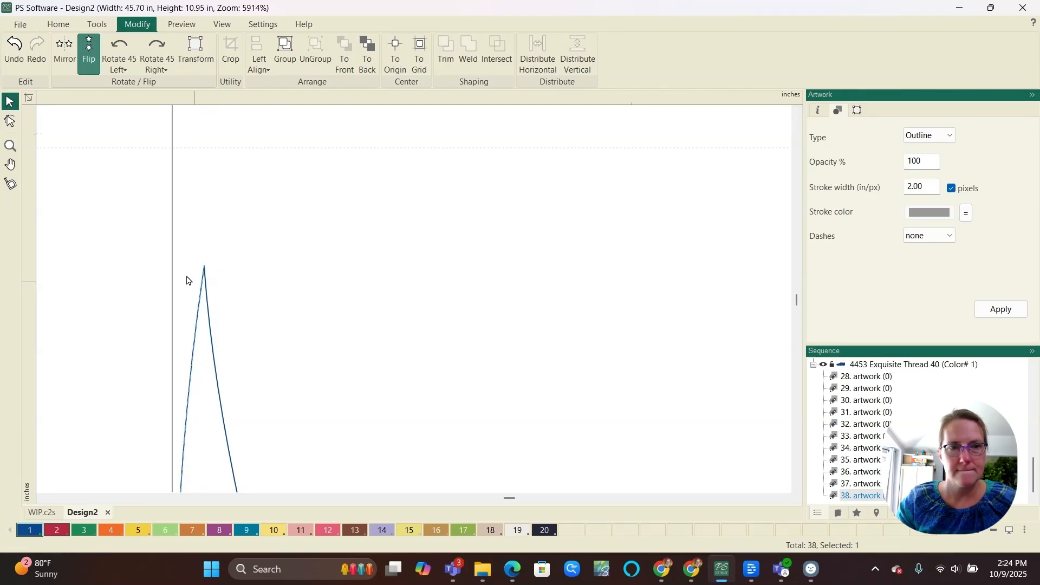
pyautogui.scroll(-6, 108, 322)
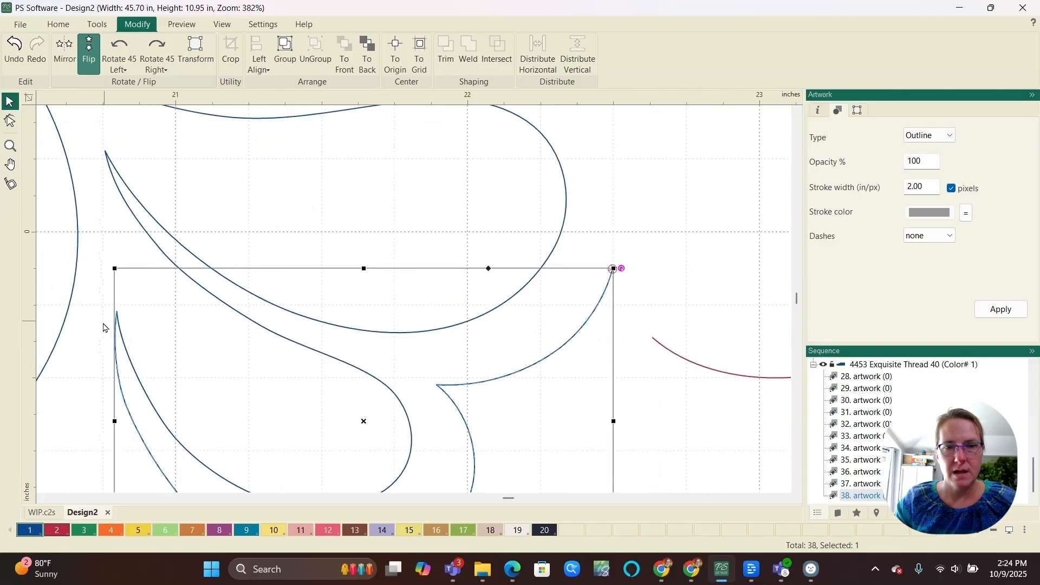
pyautogui.scroll(-2, 209, 362)
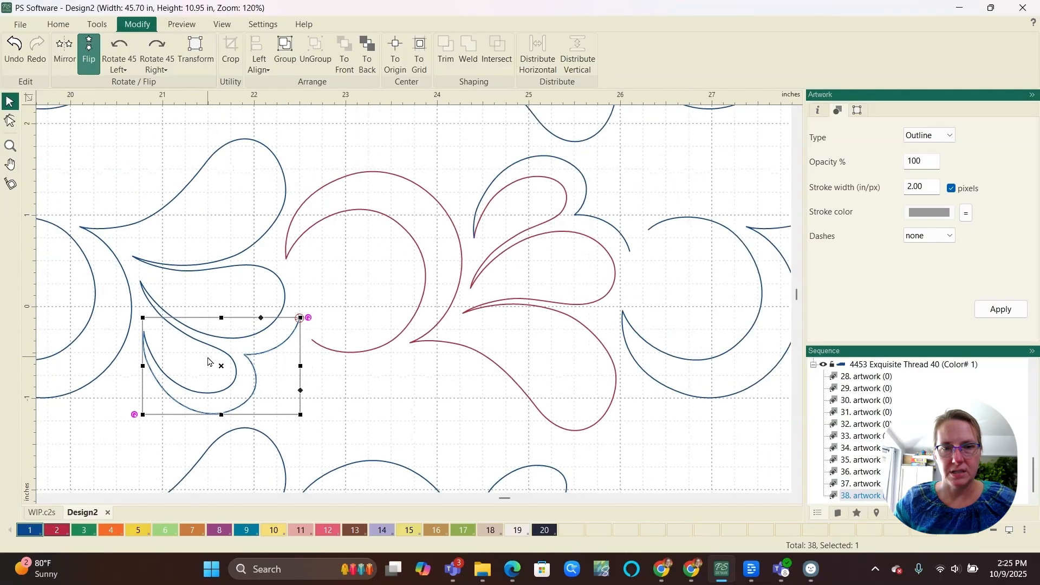
pyautogui.click(358, 380)
pyautogui.scroll(-1, 362, 360)
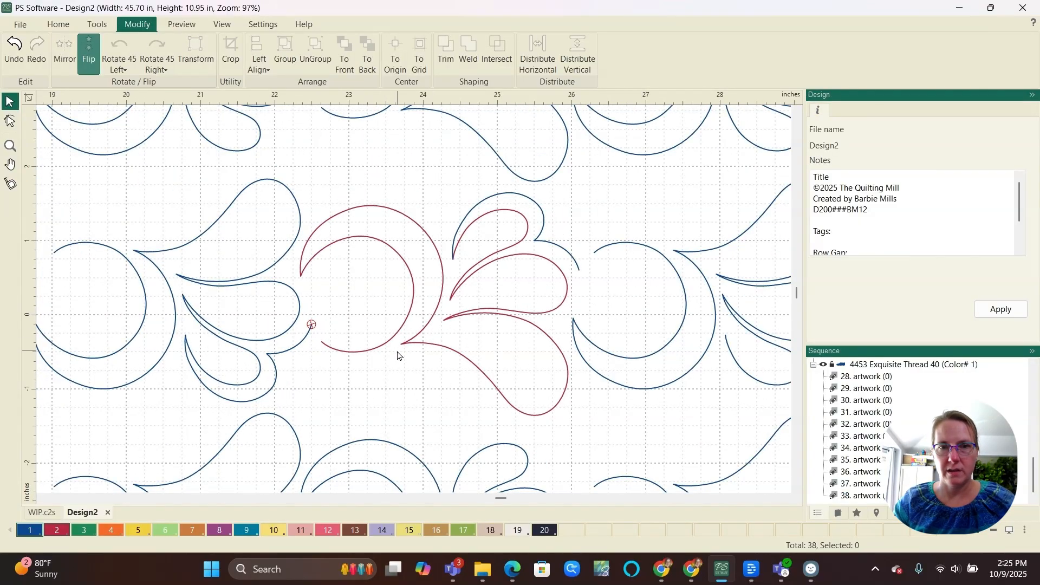
pyautogui.scroll(1, 399, 355)
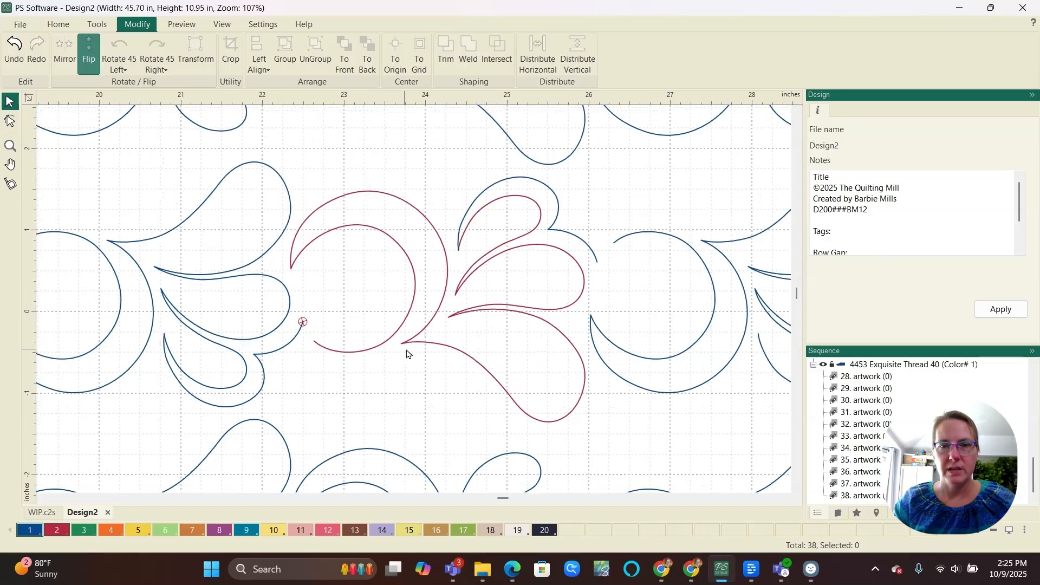
# - Move the red crescent's open end onto the end of the flipped connecting path and curve the adjoining segment smoothly
pyautogui.click(519, 310)
pyautogui.doubleClick(432, 387)
pyautogui.scroll(3, 404, 417)
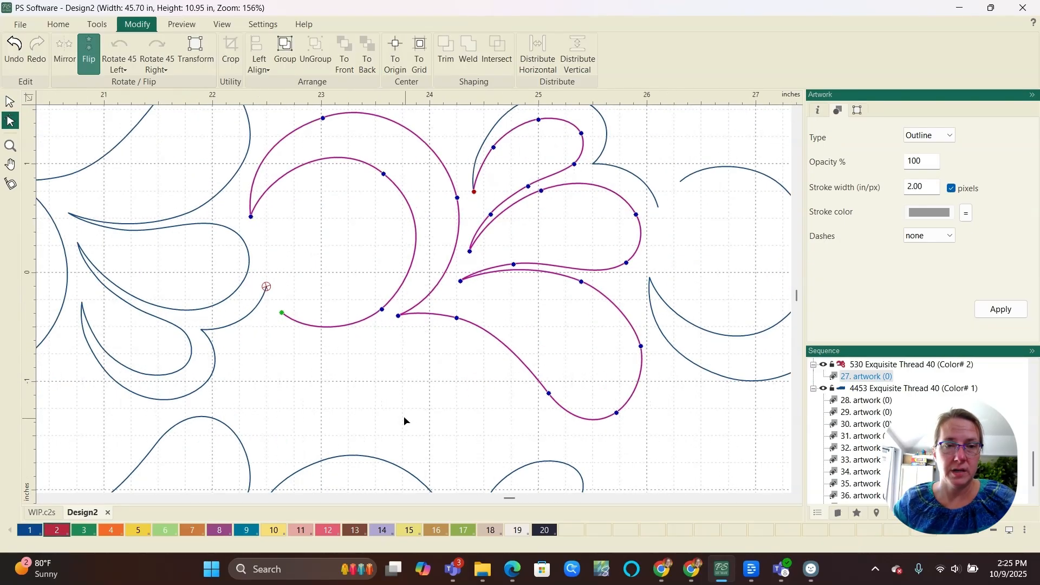
pyautogui.scroll(2, 404, 421)
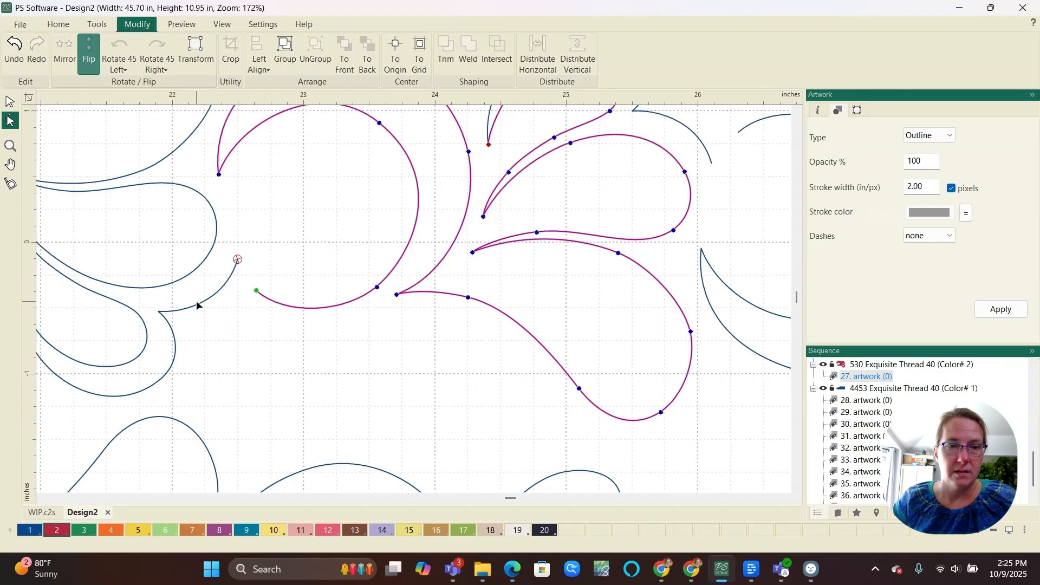
pyautogui.moveTo(256, 294); pyautogui.dragTo(268, 325)
pyautogui.scroll(-2, 333, 366)
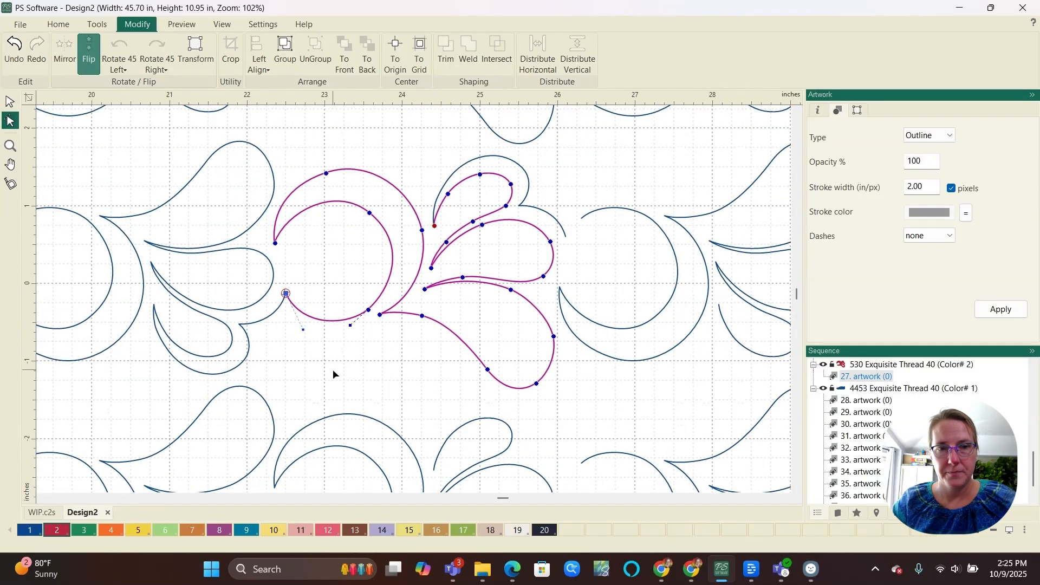
pyautogui.click(333, 369)
# - Split the red motif's line at the pointed node where the crescent meets the large lower teardrop
pyautogui.scroll(-2, 346, 361)
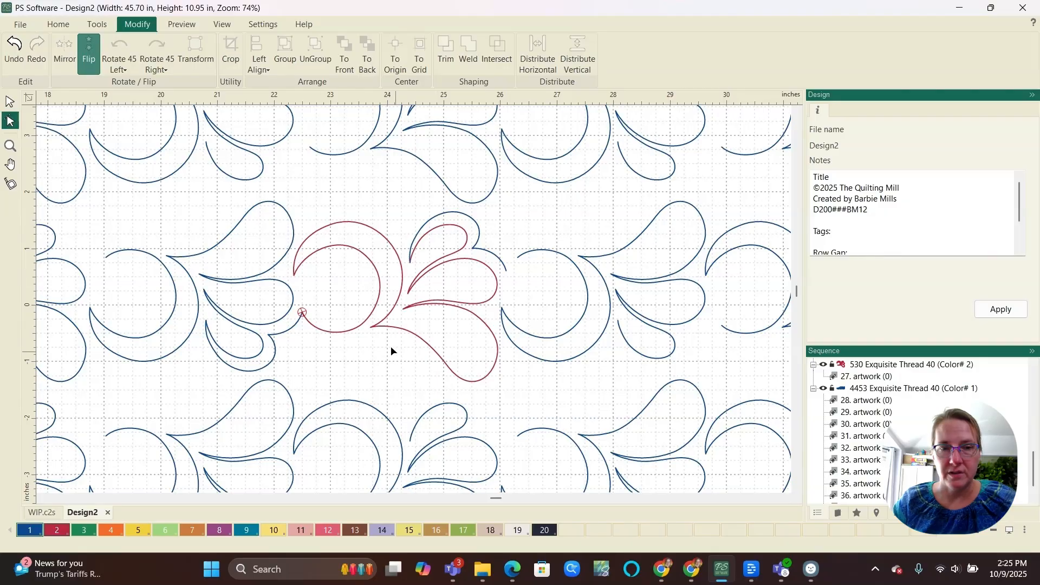
pyautogui.scroll(1, 448, 357)
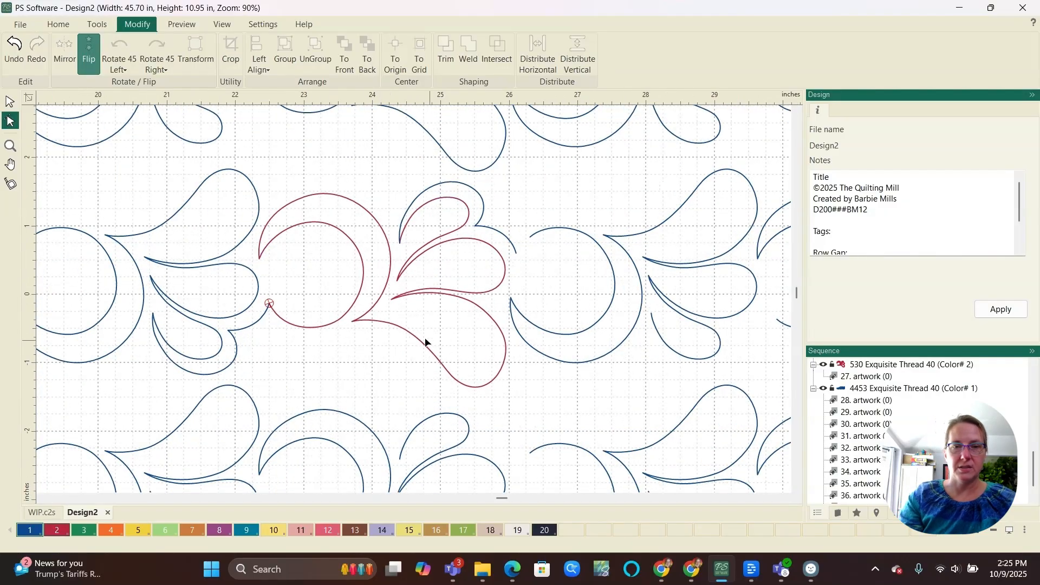
pyautogui.click(378, 324)
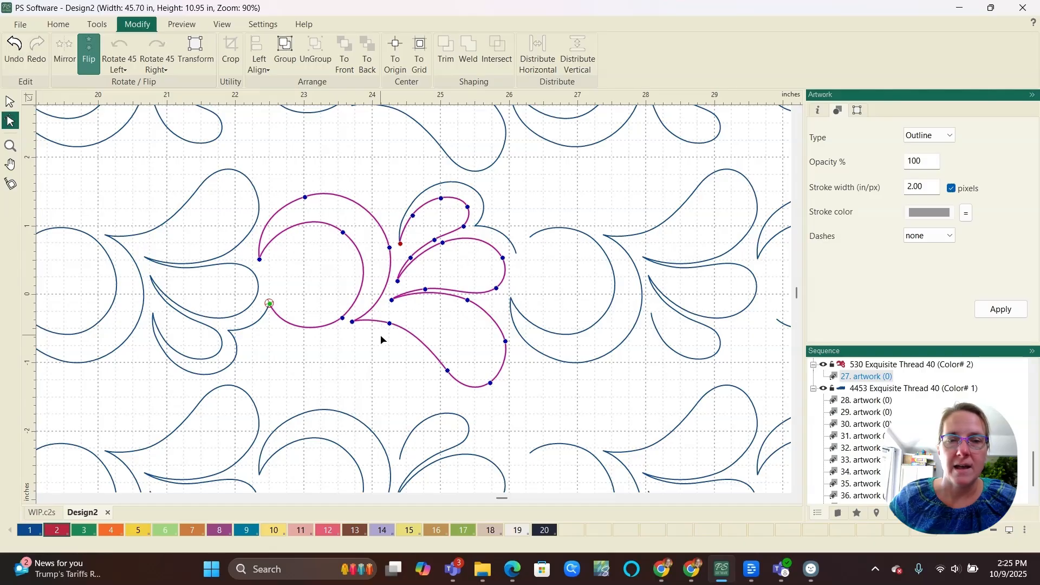
pyautogui.scroll(2, 382, 339)
pyautogui.scroll(-1, 309, 338)
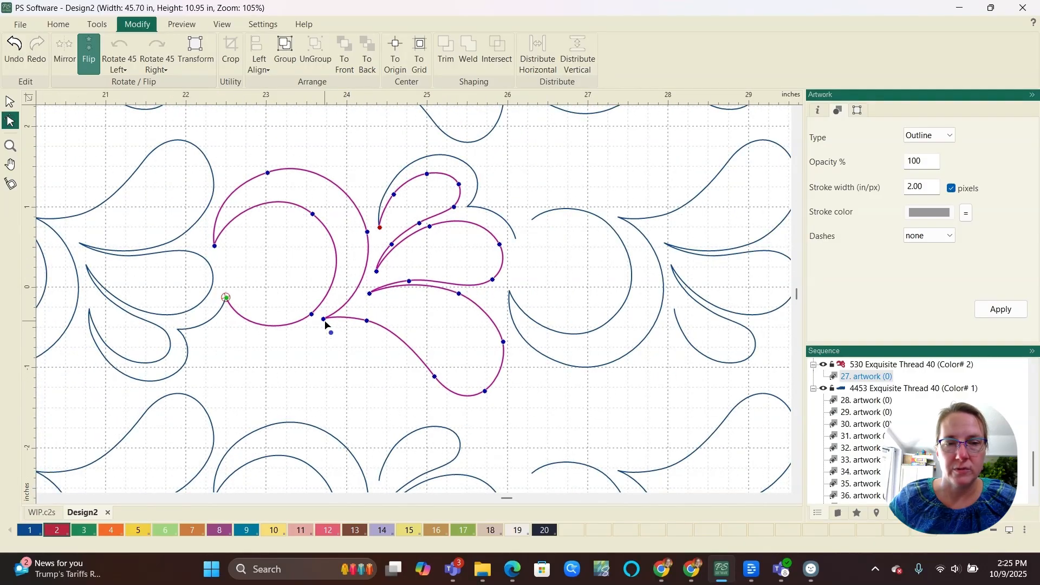
pyautogui.rightClick(325, 324)
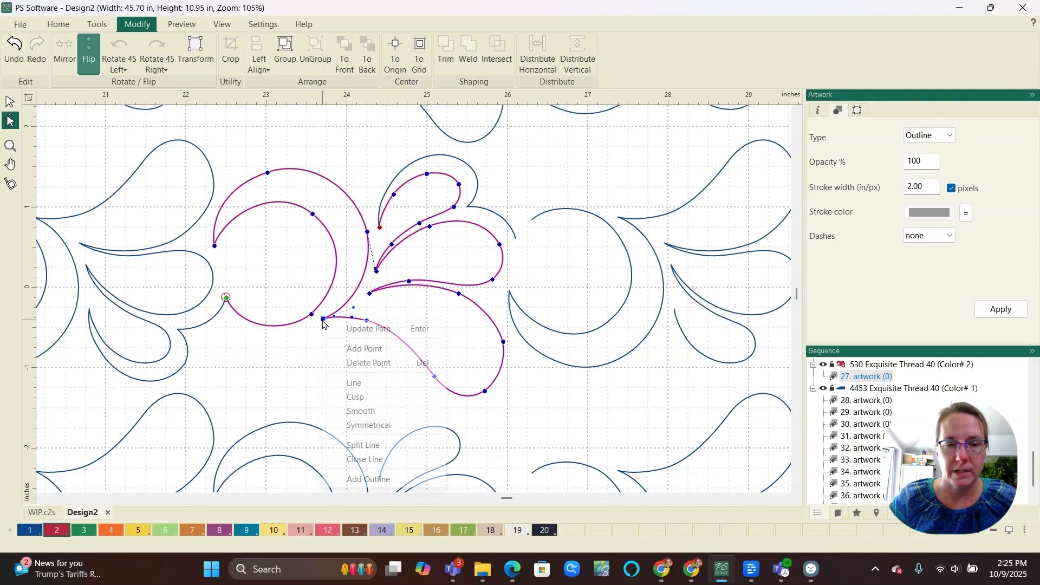
pyautogui.click(364, 445)
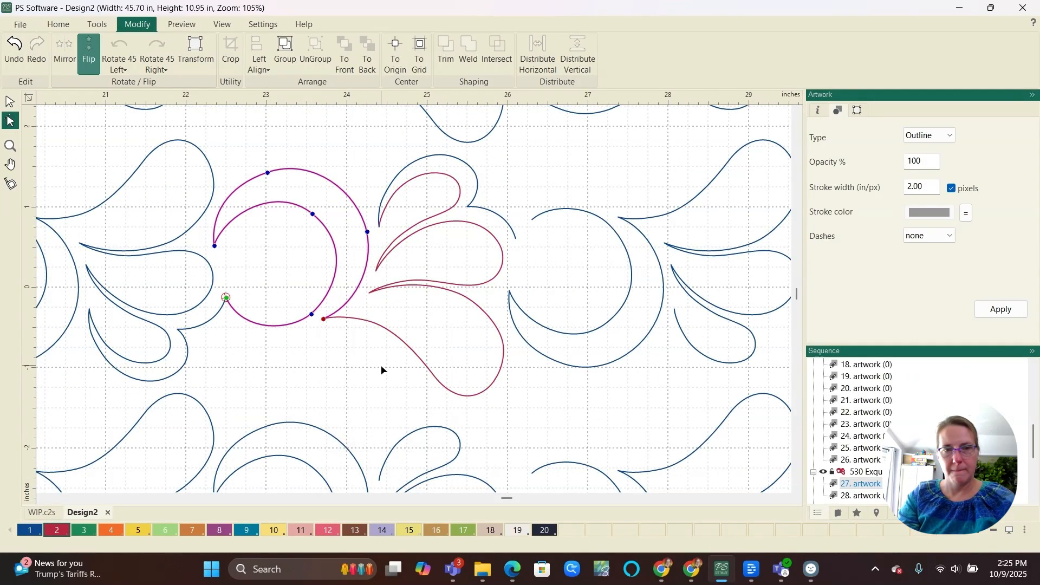
pyautogui.scroll(1, 358, 352)
pyautogui.scroll(1, 350, 342)
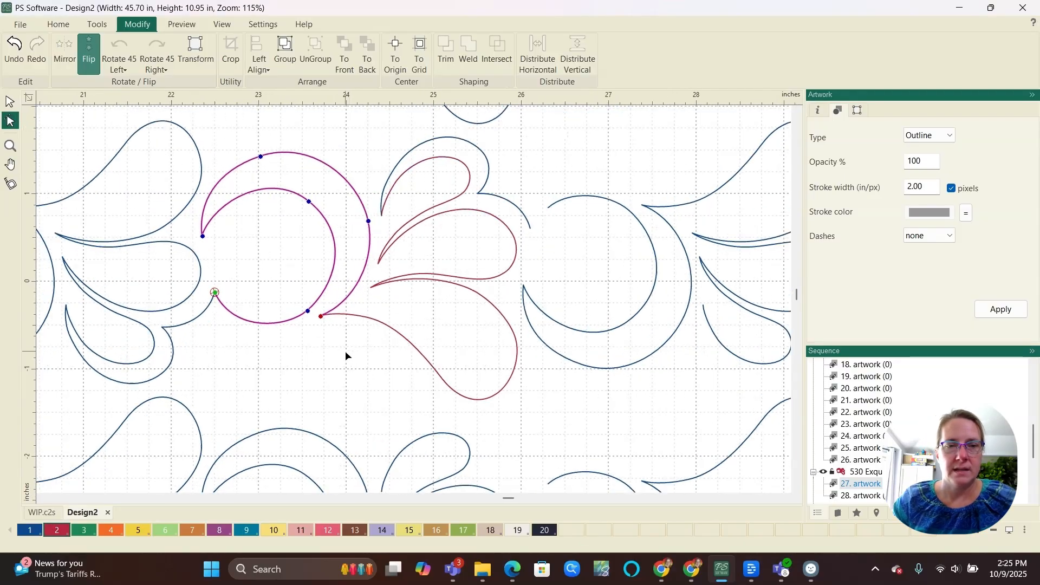
# - Extend the split end of the red crescent's outer curve to just below the connecting path's tip and add a point on its lower arc
pyautogui.moveTo(319, 313); pyautogui.dragTo(346, 403)
pyautogui.scroll(1, 308, 391)
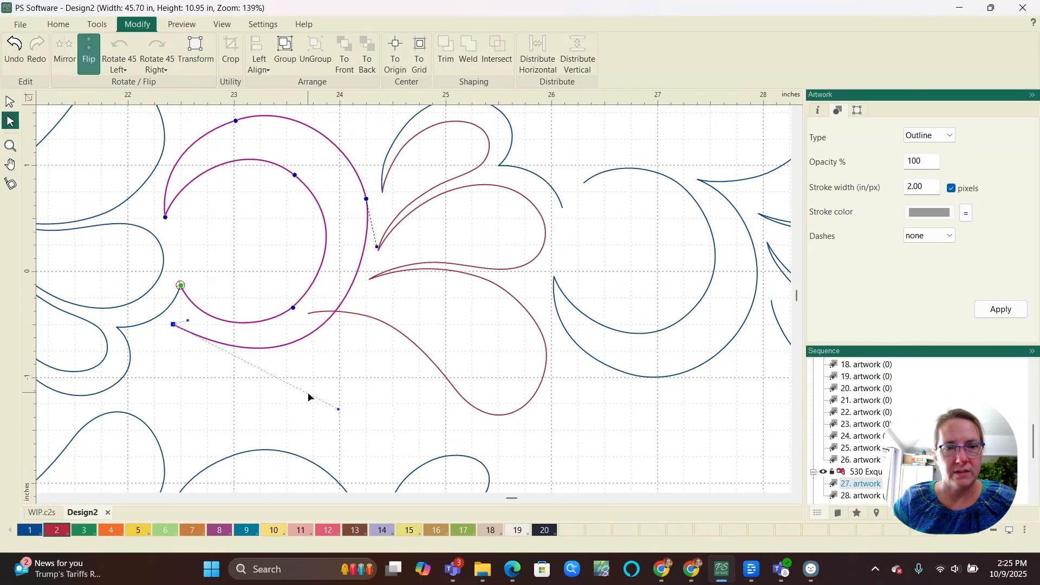
pyautogui.rightClick(297, 342)
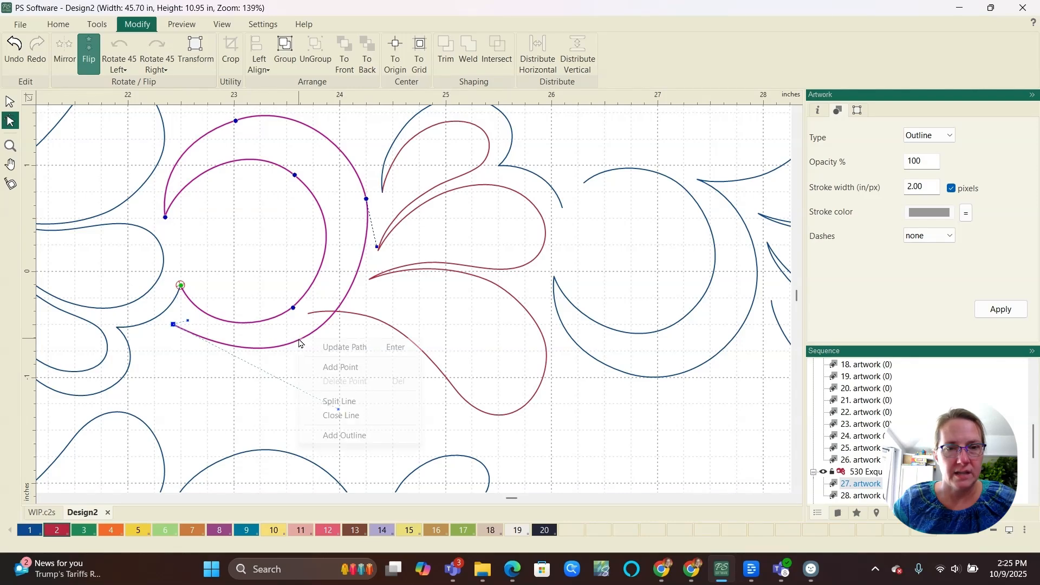
pyautogui.click(350, 369)
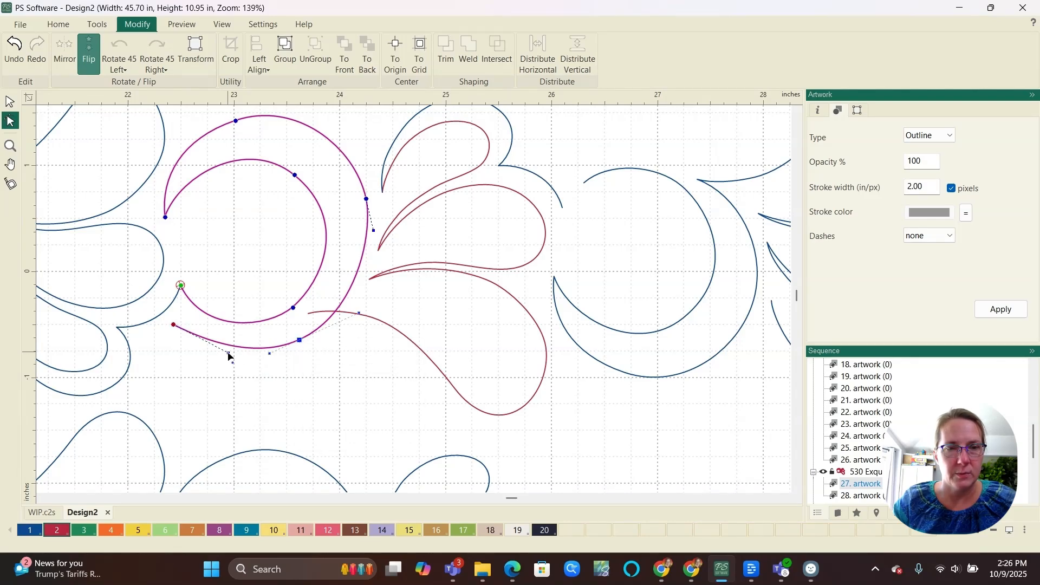
# - Shape the curve at the outer crescent's open end and shift that end slightly inward beneath the inner curve's tip
pyautogui.moveTo(229, 354); pyautogui.dragTo(211, 361)
pyautogui.scroll(3, 182, 355)
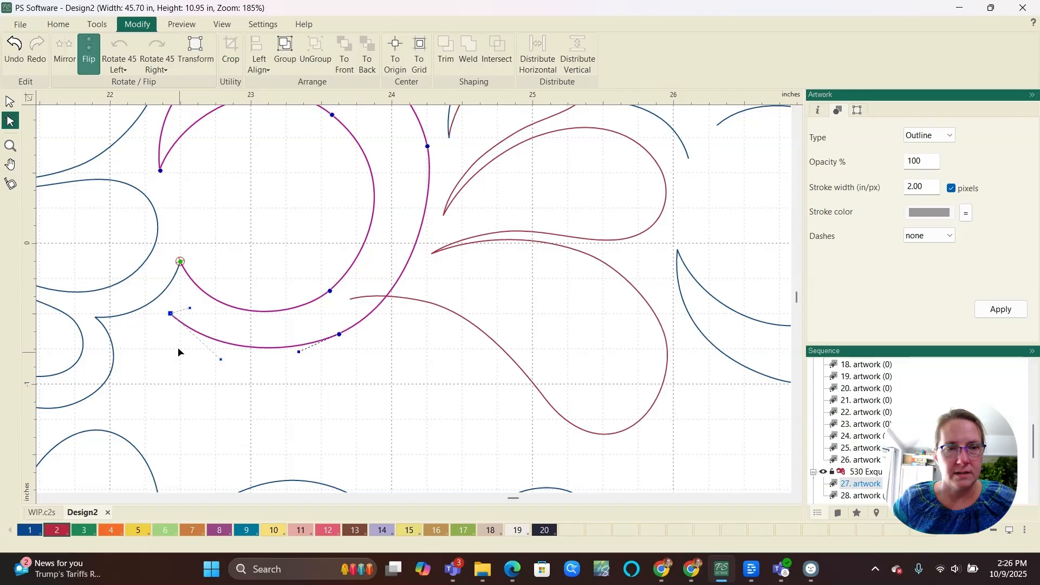
pyautogui.moveTo(170, 314)
pyautogui.mouseDown()
pyautogui.moveTo(190, 311)
pyautogui.moveTo(188, 321)
pyautogui.mouseUp()
pyautogui.scroll(-1, 215, 357)
pyautogui.scroll(-1, 215, 354)
pyautogui.scroll(5, 198, 326)
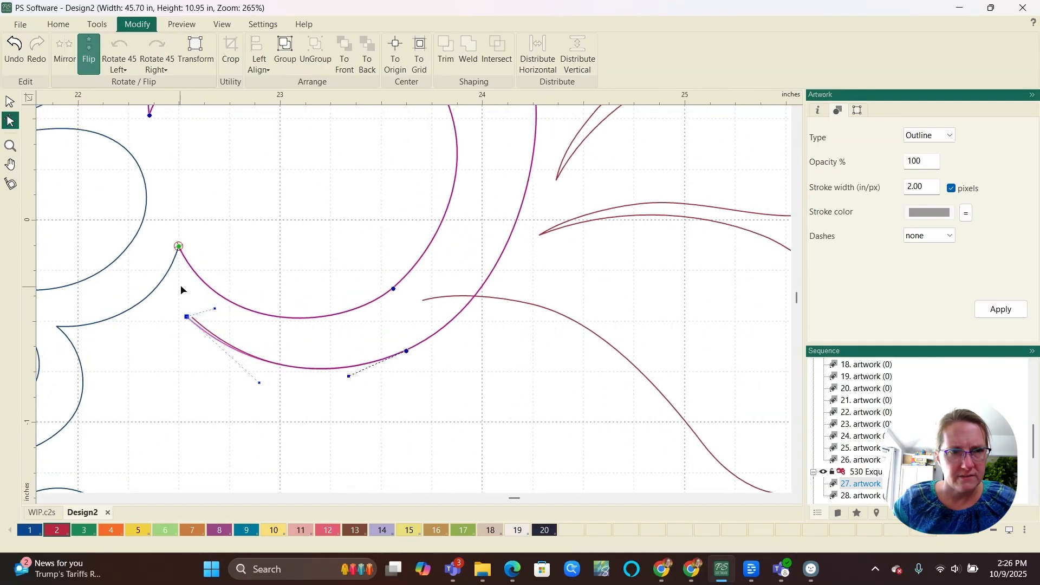
pyautogui.scroll(-3, 160, 366)
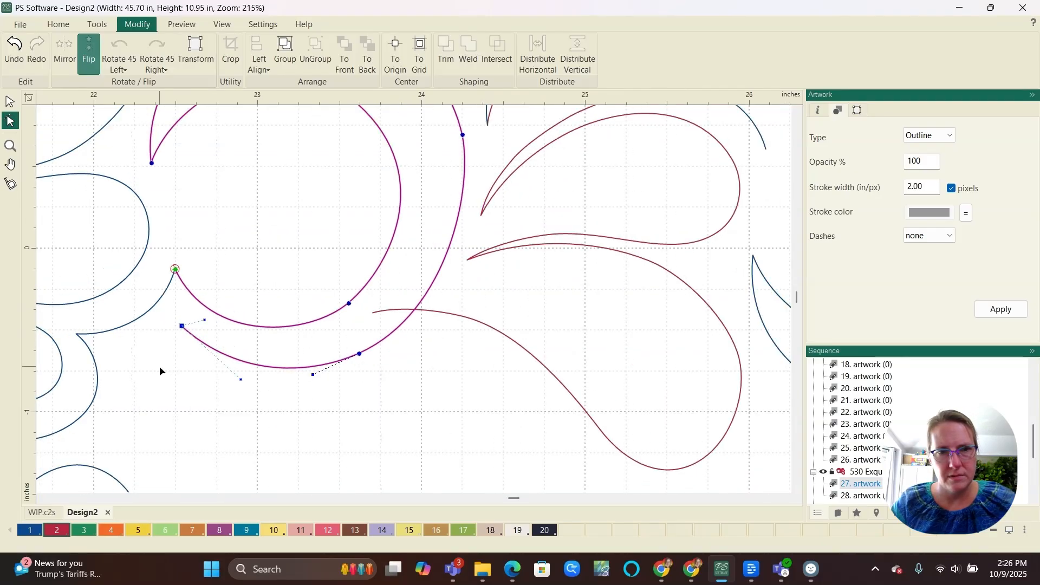
pyautogui.scroll(-2, 467, 341)
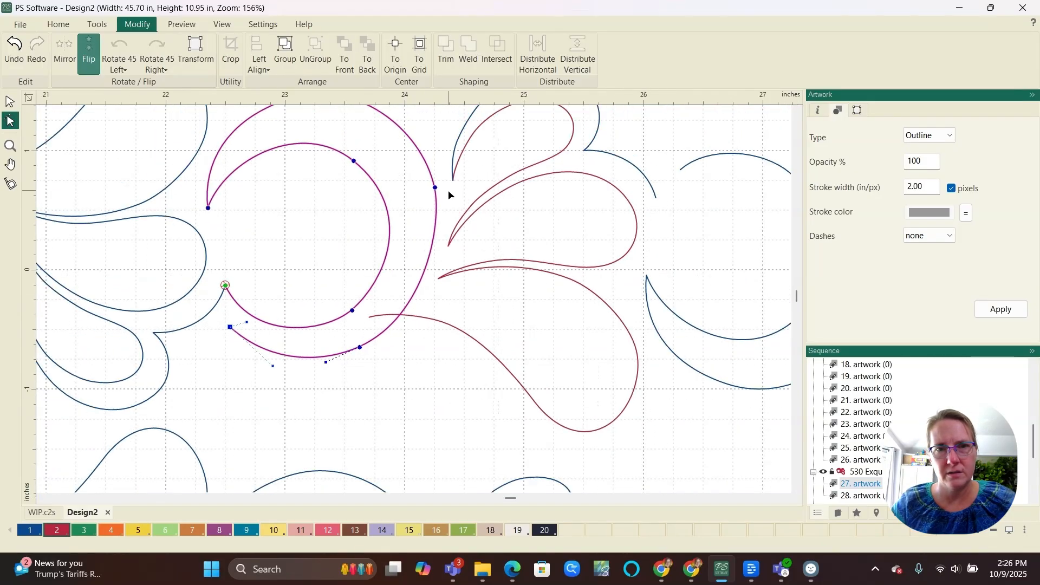
# - Smooth the outer crescent's arc at the node facing the teardrop tips, then deselect the path
pyautogui.scroll(2, 448, 190)
pyautogui.click(440, 164)
pyautogui.moveTo(449, 208); pyautogui.dragTo(452, 229)
pyautogui.scroll(-2, 456, 230)
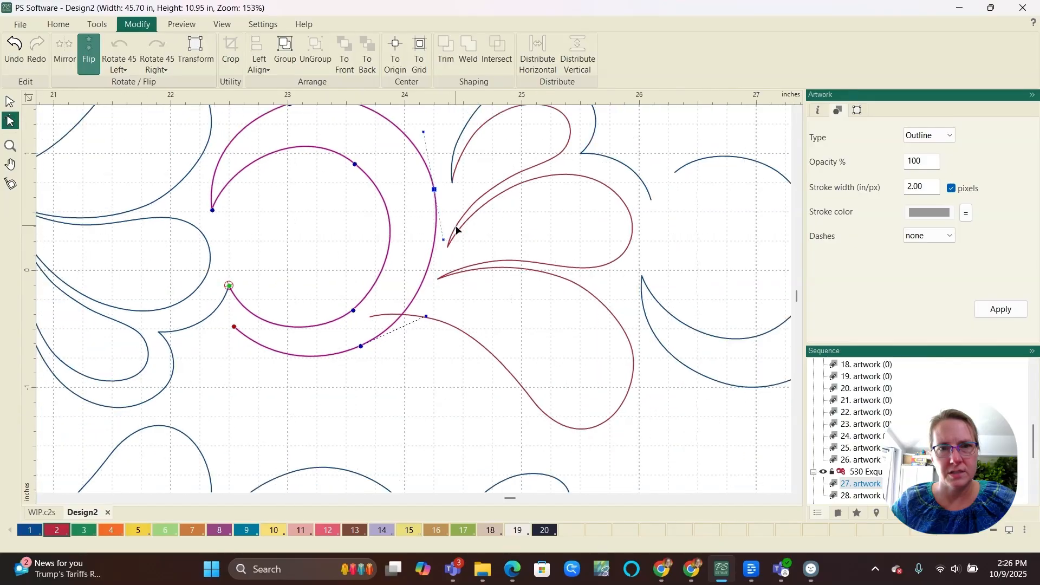
pyautogui.scroll(-2, 414, 345)
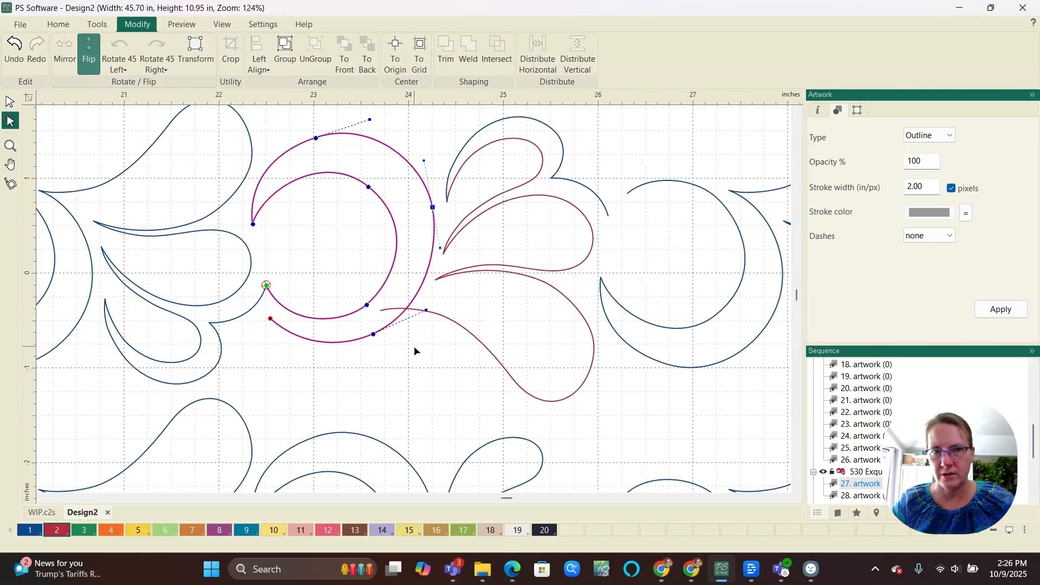
pyautogui.scroll(-1, 414, 340)
pyautogui.click(415, 396)
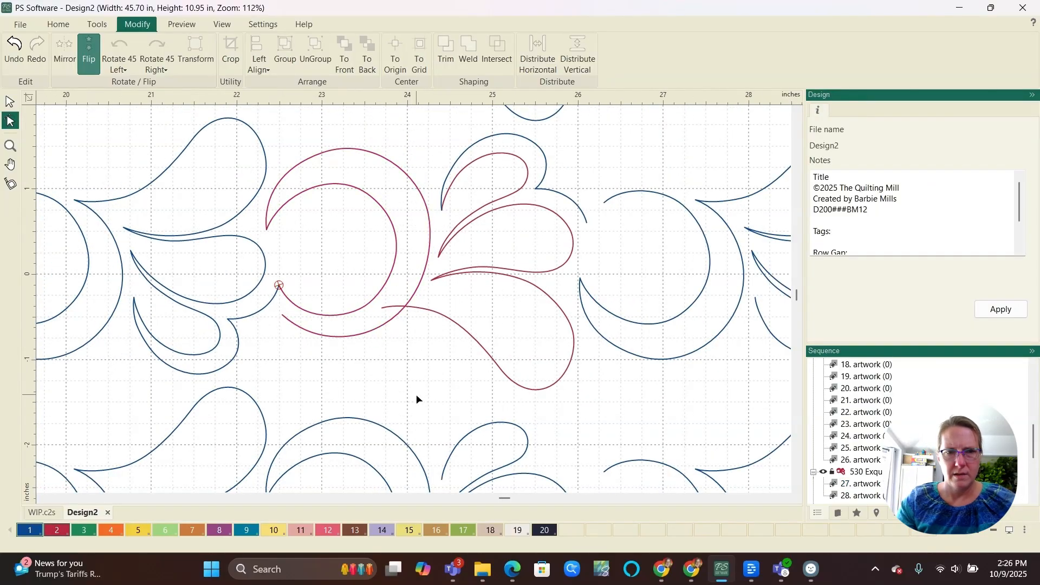
# - Draw a small curved teardrop hanging below the red crescent, from the outer curve's open end around to a point farther along that curve
pyautogui.scroll(-1, 334, 368)
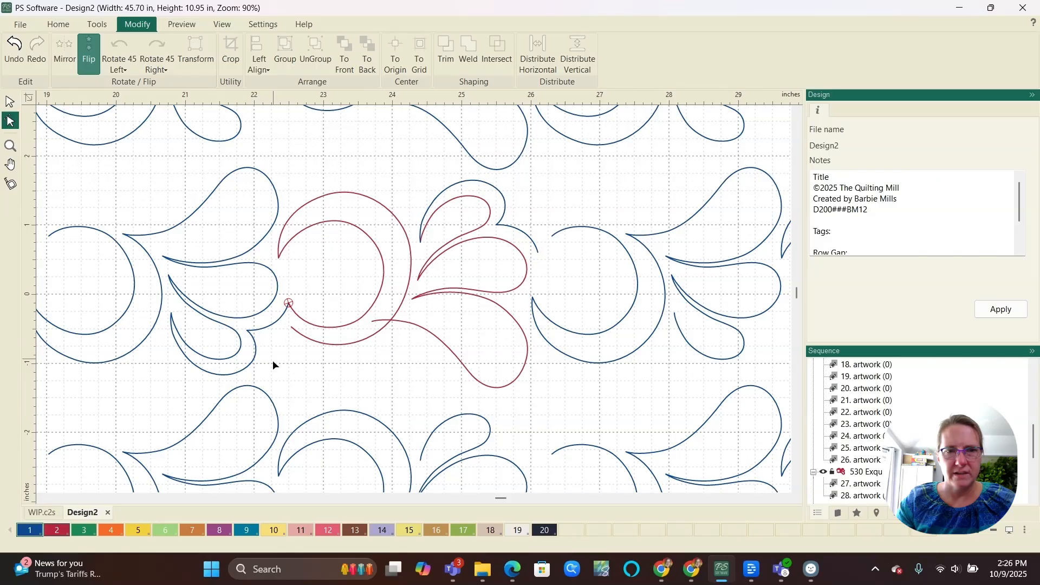
pyautogui.scroll(1, 410, 367)
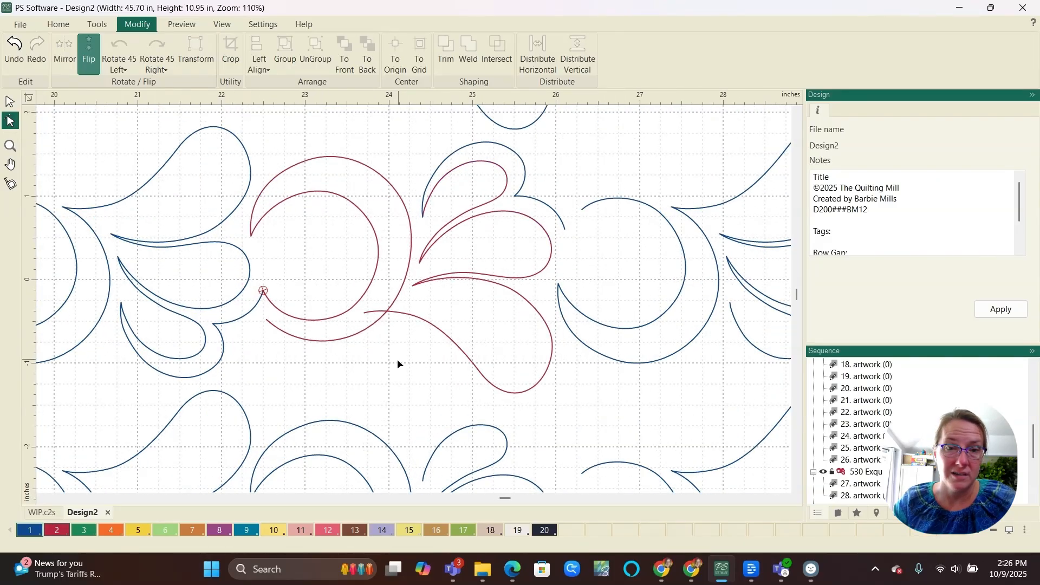
pyautogui.scroll(1, 397, 362)
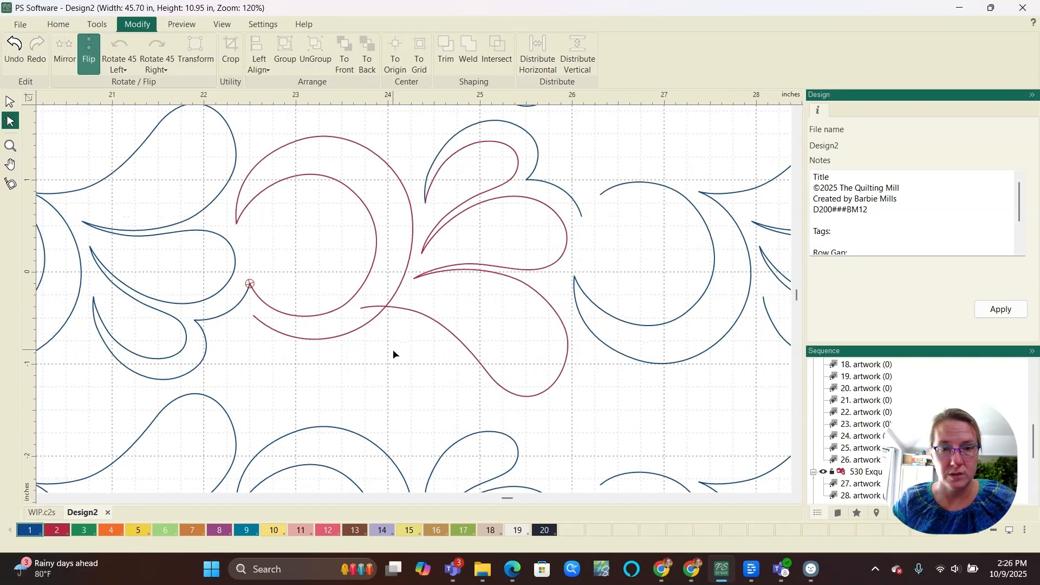
pyautogui.press('a')
pyautogui.scroll(4, 252, 327)
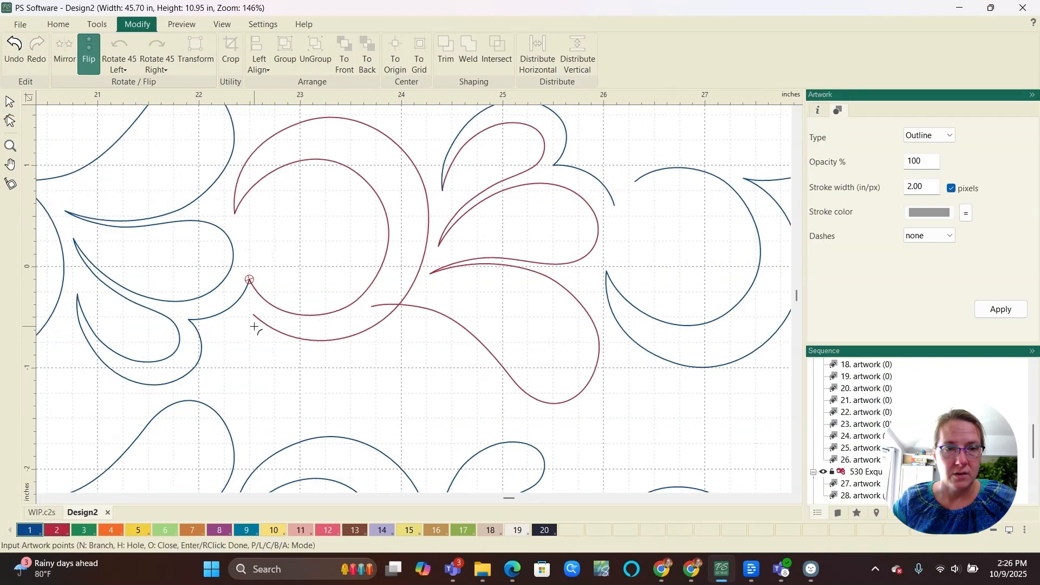
pyautogui.click(253, 312)
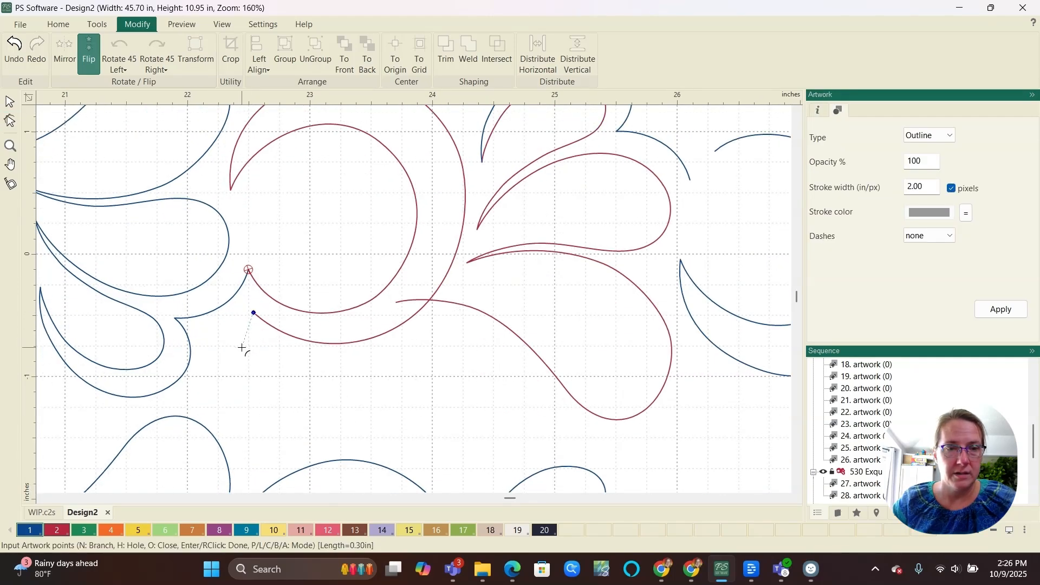
pyautogui.click(220, 383)
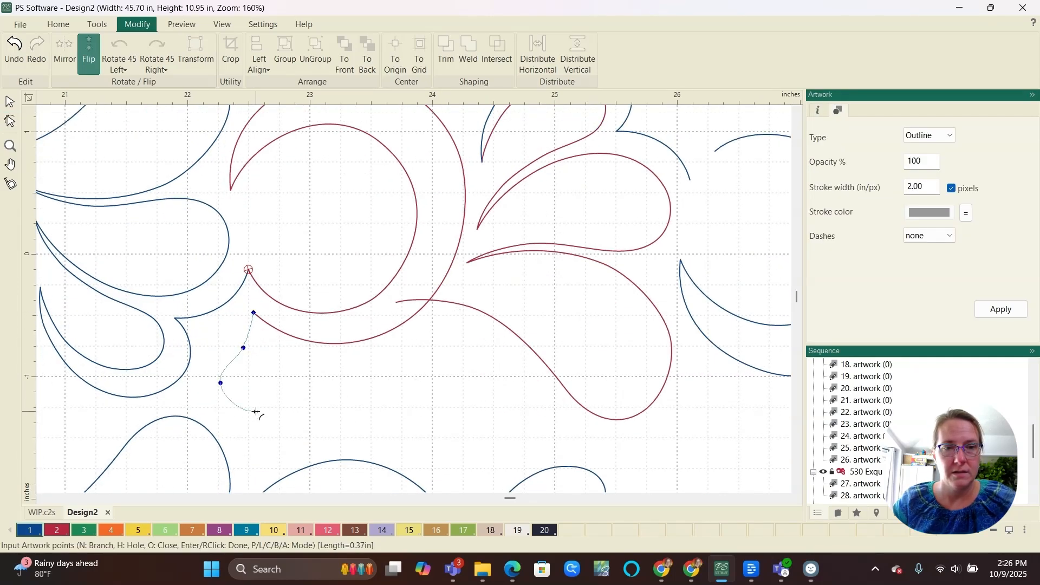
pyautogui.click(255, 411)
pyautogui.click(292, 387)
pyautogui.click(277, 340)
pyautogui.rightClick(277, 339)
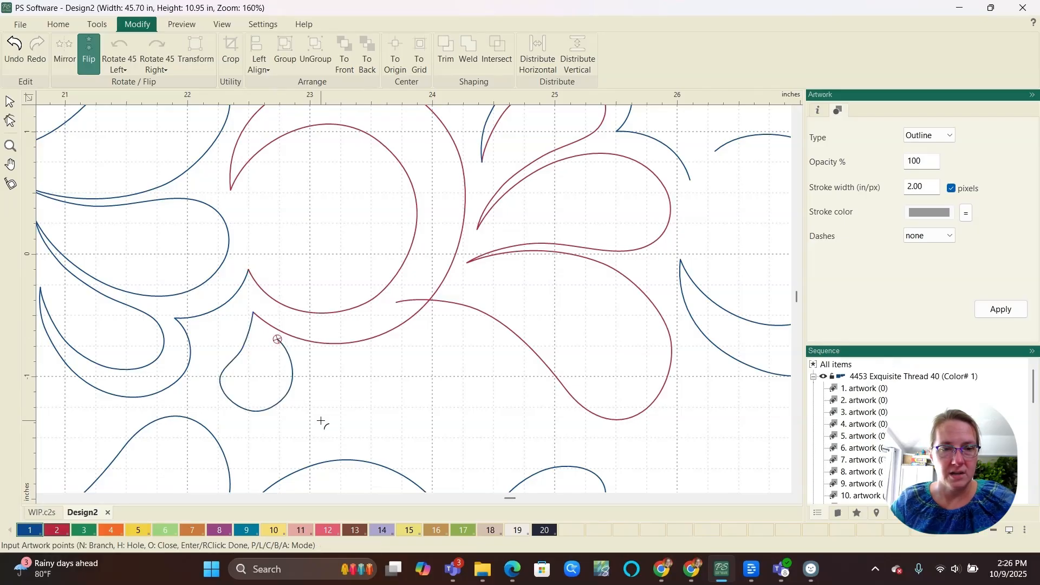
pyautogui.scroll(-2, 286, 365)
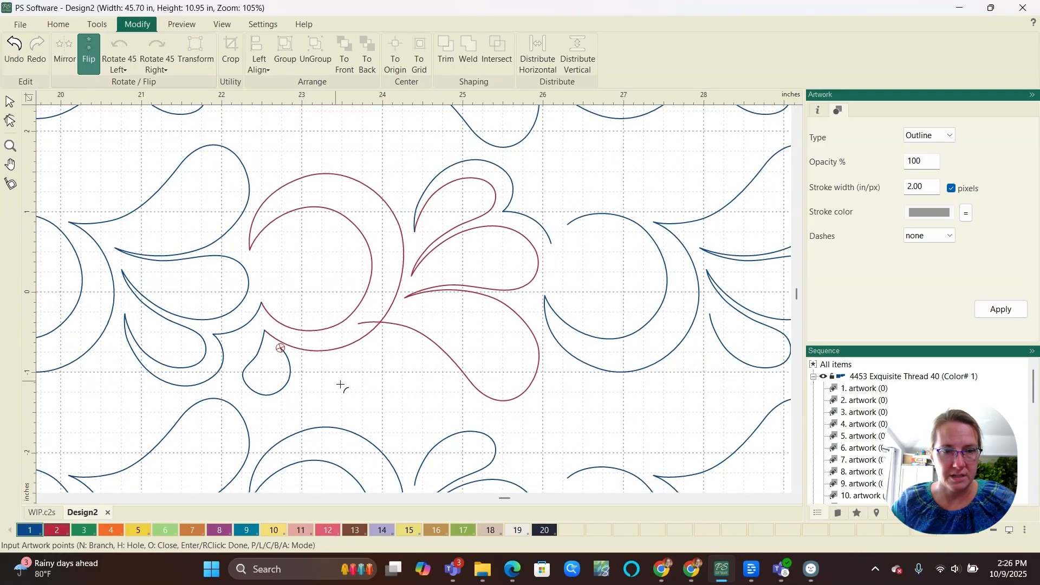
pyautogui.rightClick(287, 400)
# - Reshape the small teardrop by moving its nodes to round the bottom, narrow the far side and bring its open tip closer to the crescent
pyautogui.scroll(3, 284, 389)
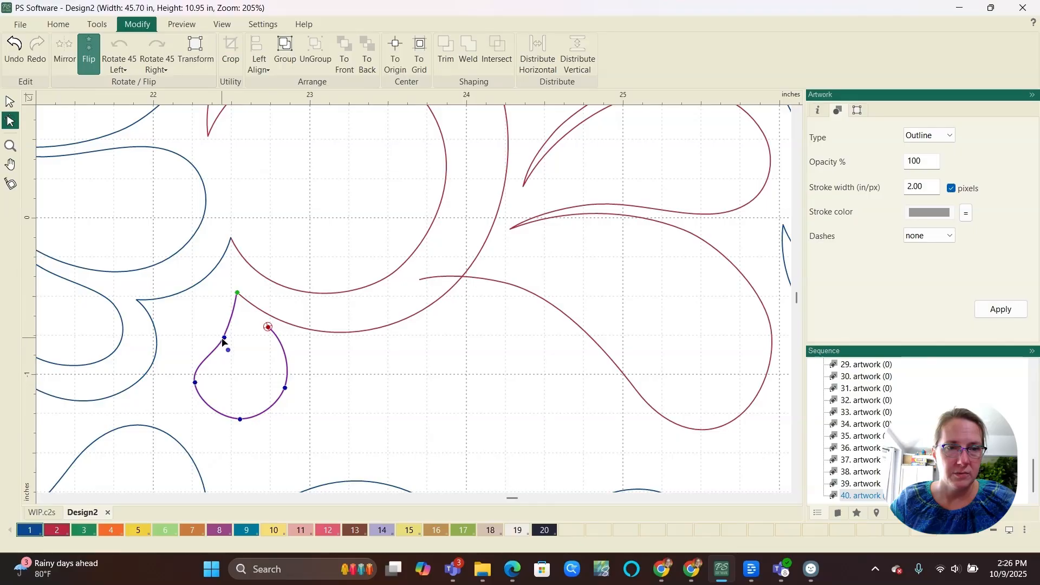
pyautogui.moveTo(224, 339); pyautogui.dragTo(225, 328)
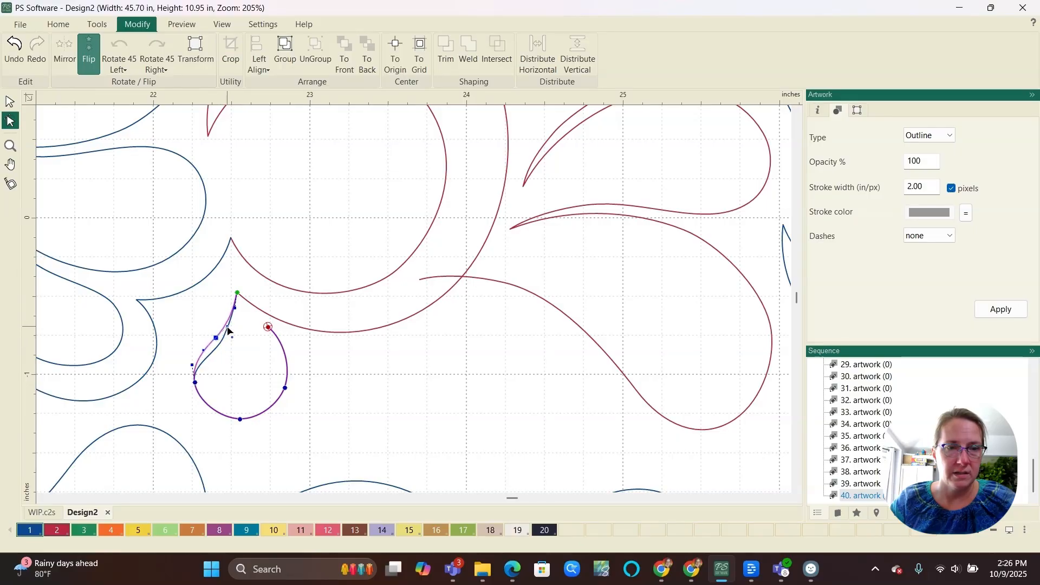
pyautogui.scroll(2, 222, 387)
pyautogui.moveTo(176, 384); pyautogui.dragTo(180, 394)
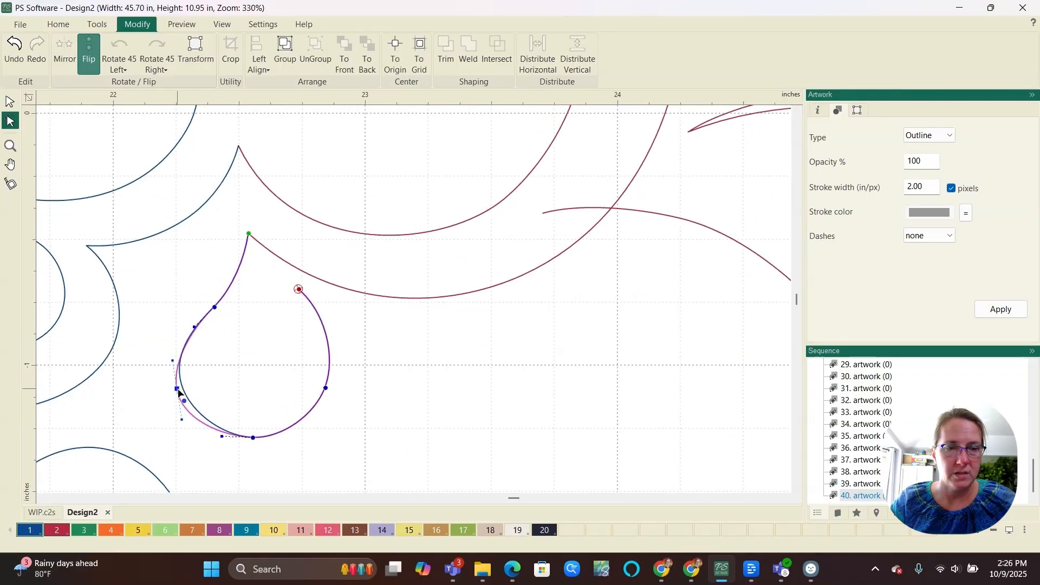
pyautogui.moveTo(260, 441); pyautogui.dragTo(251, 453)
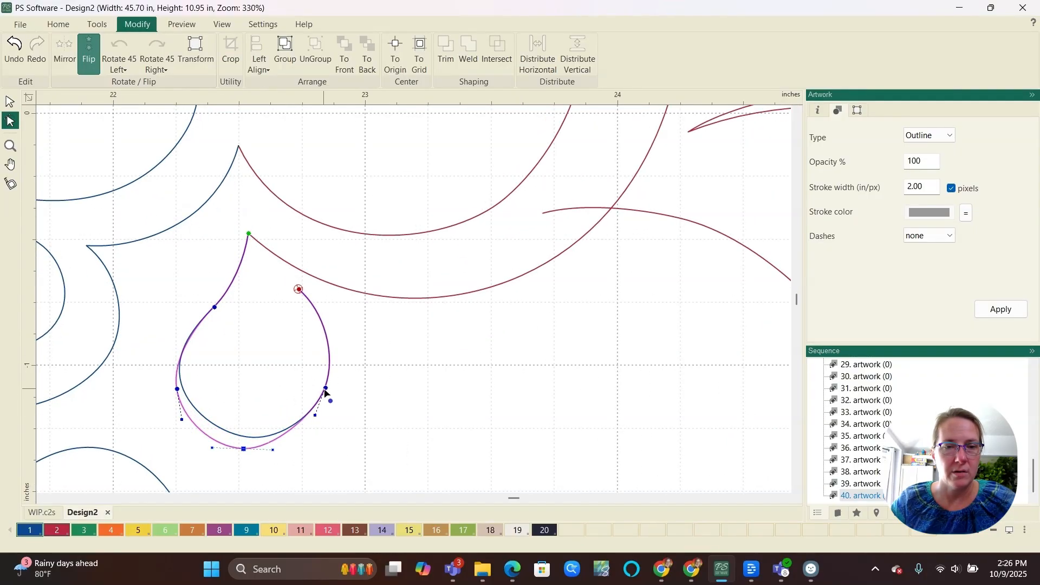
pyautogui.moveTo(325, 393); pyautogui.dragTo(310, 398)
pyautogui.moveTo(325, 311); pyautogui.dragTo(285, 275)
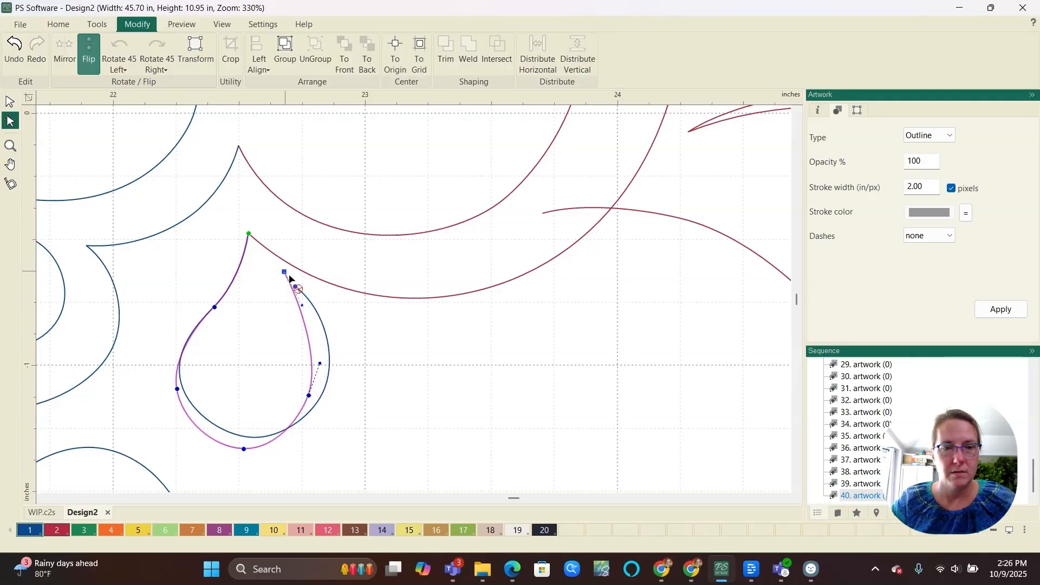
pyautogui.scroll(-3, 352, 409)
pyautogui.click(311, 367)
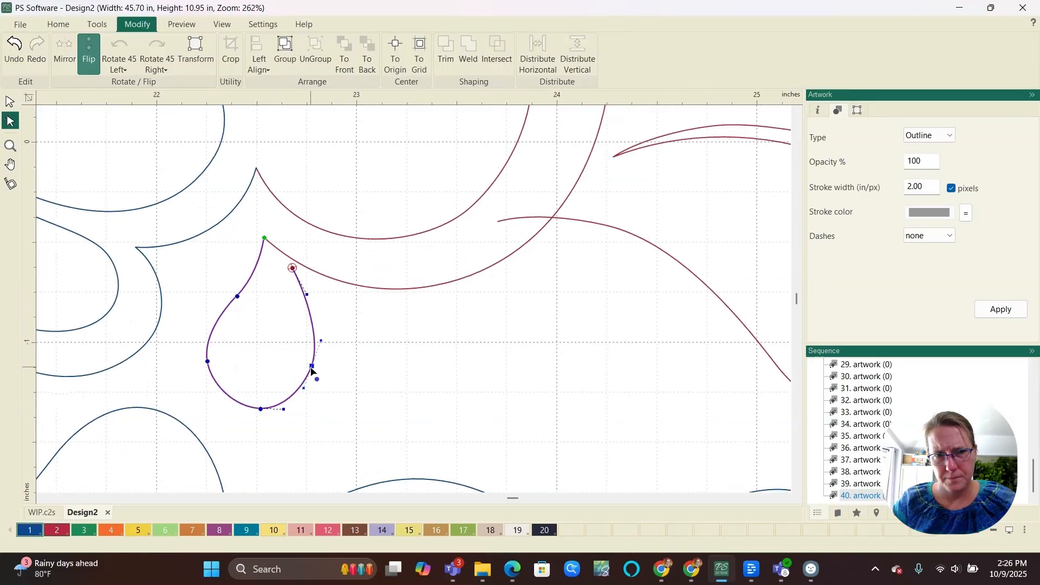
# - Draw a longer second teardrop beside the small one, from the small teardrop's open tip down and back up to the crescent's outer curve
pyautogui.scroll(-2, 314, 374)
pyautogui.press('a')
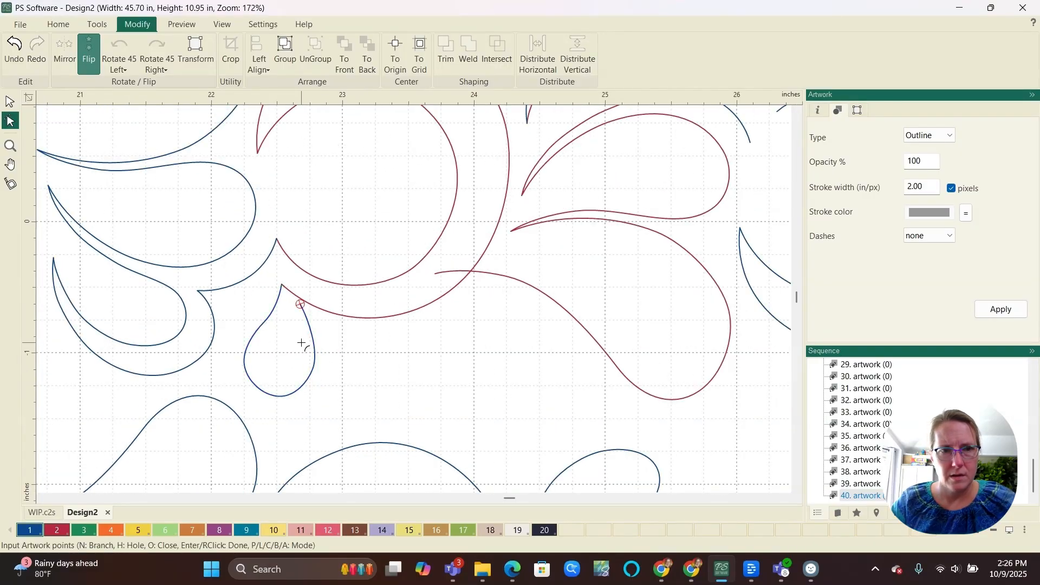
pyautogui.click(300, 304)
pyautogui.click(323, 353)
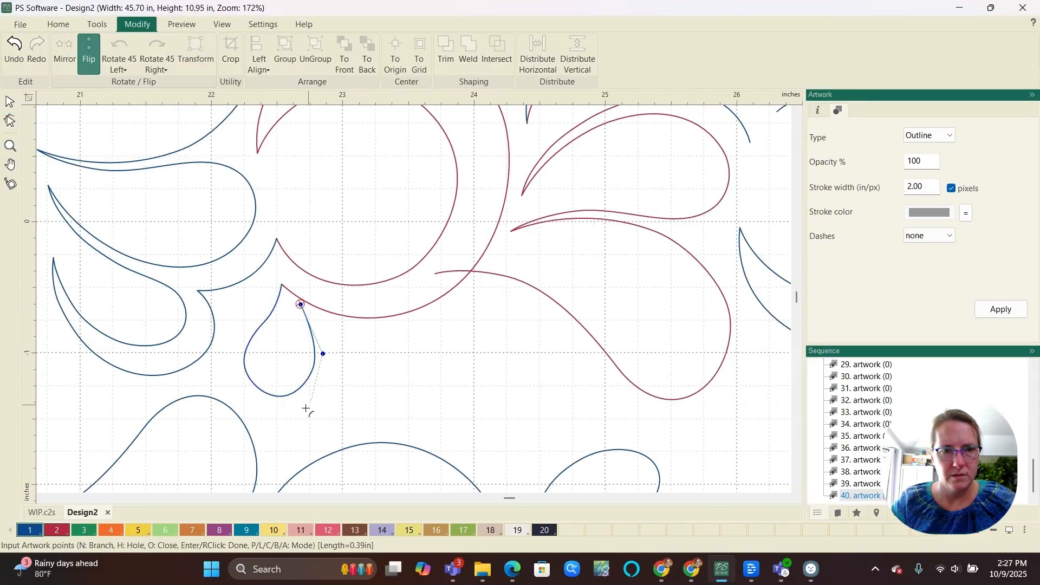
pyautogui.scroll(-2, 304, 399)
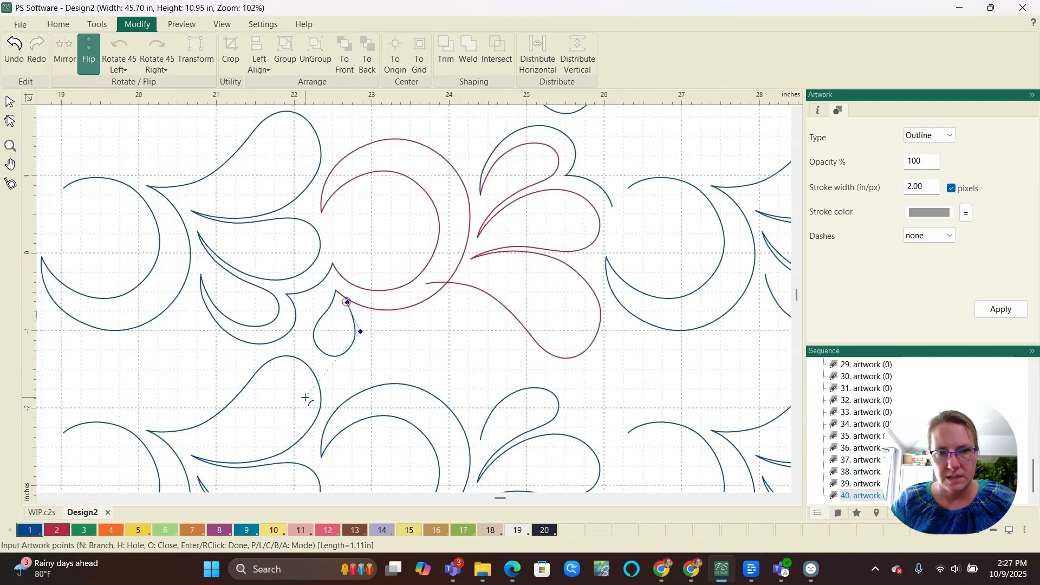
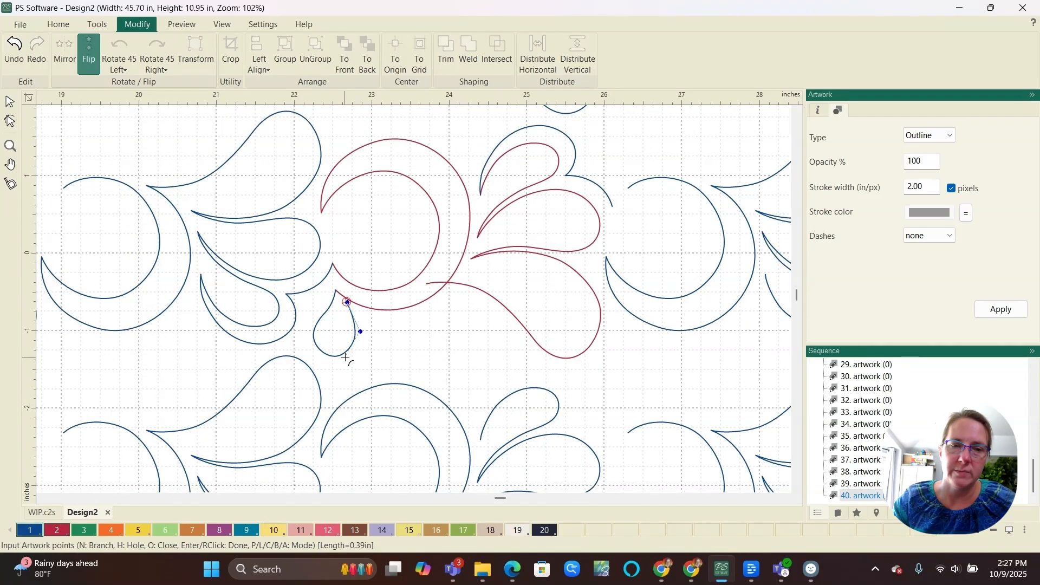
pyautogui.click(353, 370)
pyautogui.click(364, 387)
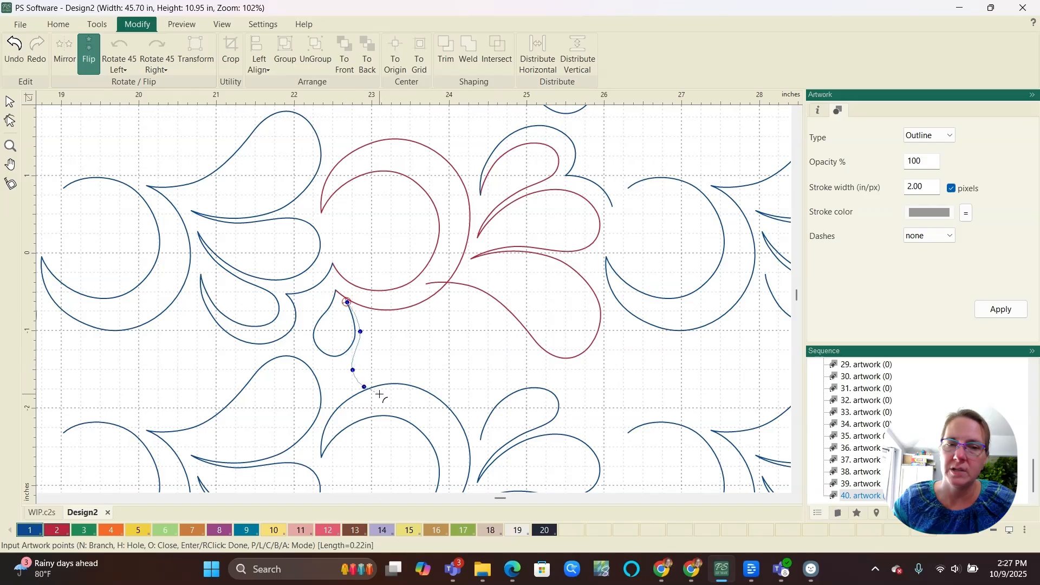
pyautogui.click(386, 395)
pyautogui.click(399, 370)
pyautogui.click(395, 343)
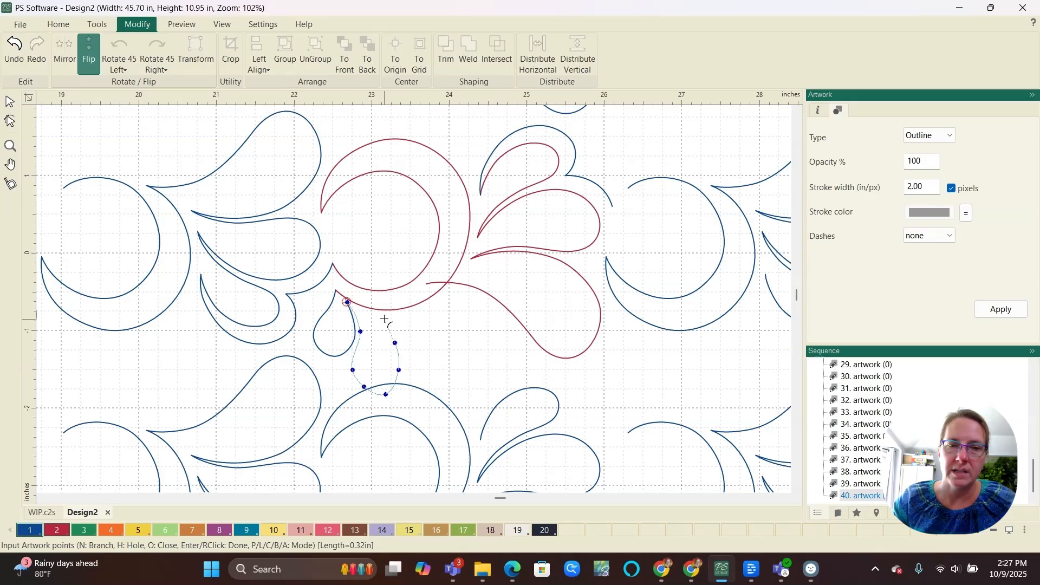
pyautogui.click(374, 313)
pyautogui.rightClick(376, 313)
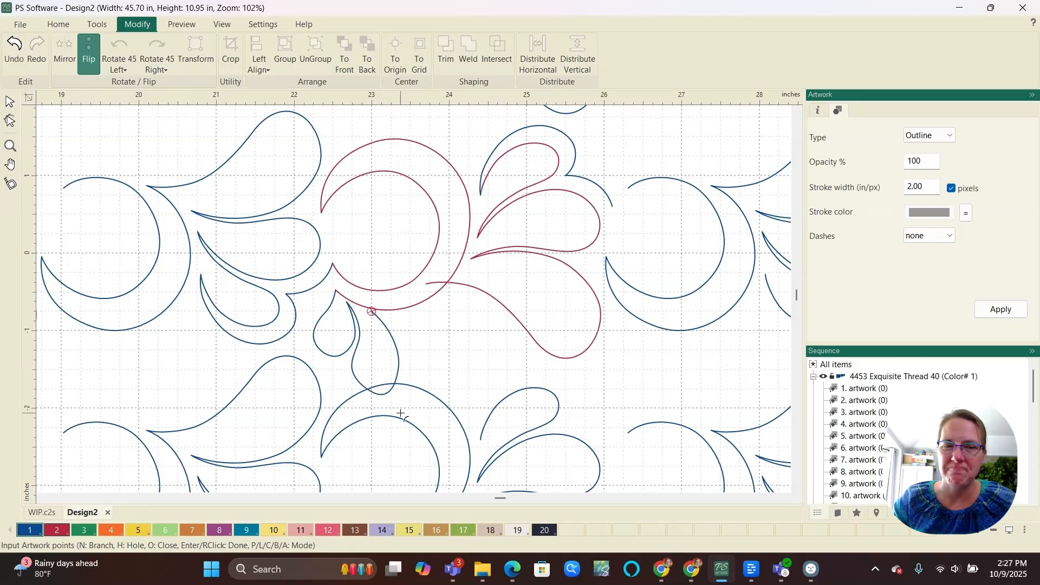
pyautogui.scroll(2, 364, 399)
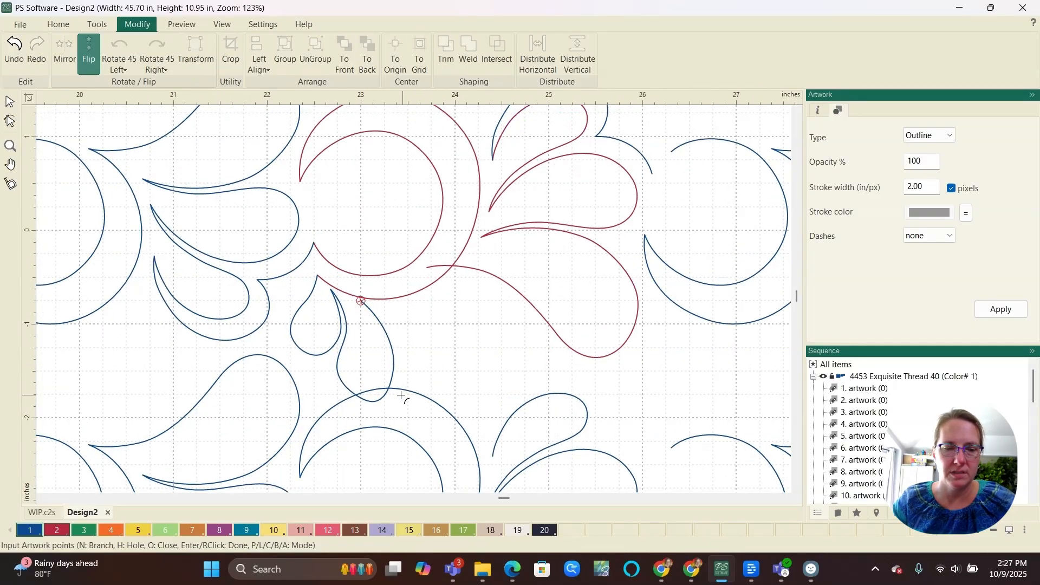
pyautogui.rightClick(388, 384)
# - Reshape the second teardrop's side facing the small teardrop, pushing its lower node outward and straightening the curve handle above it
pyautogui.scroll(5, 388, 384)
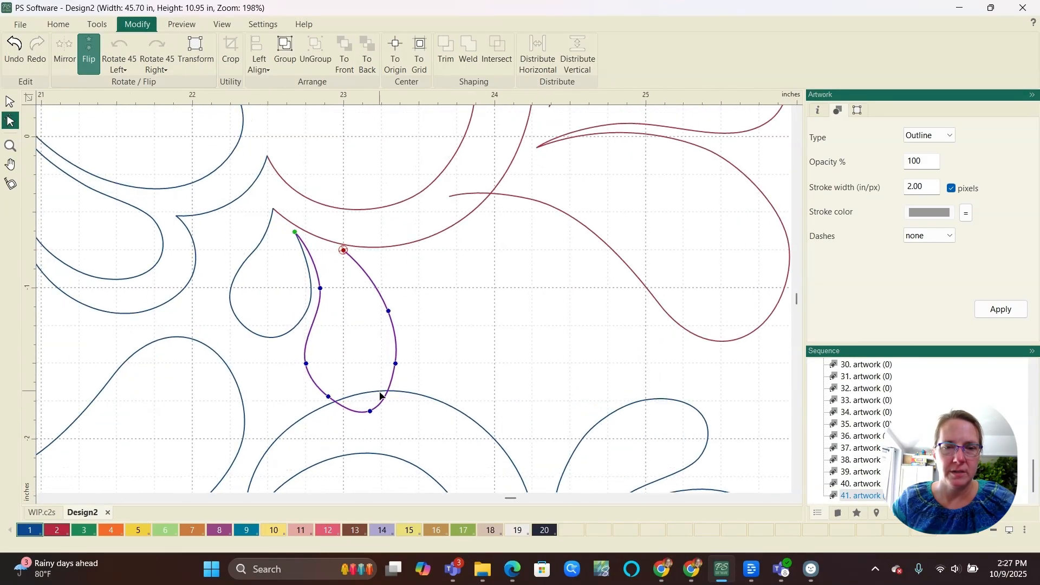
pyautogui.click(327, 397)
pyautogui.moveTo(322, 405); pyautogui.dragTo(316, 415)
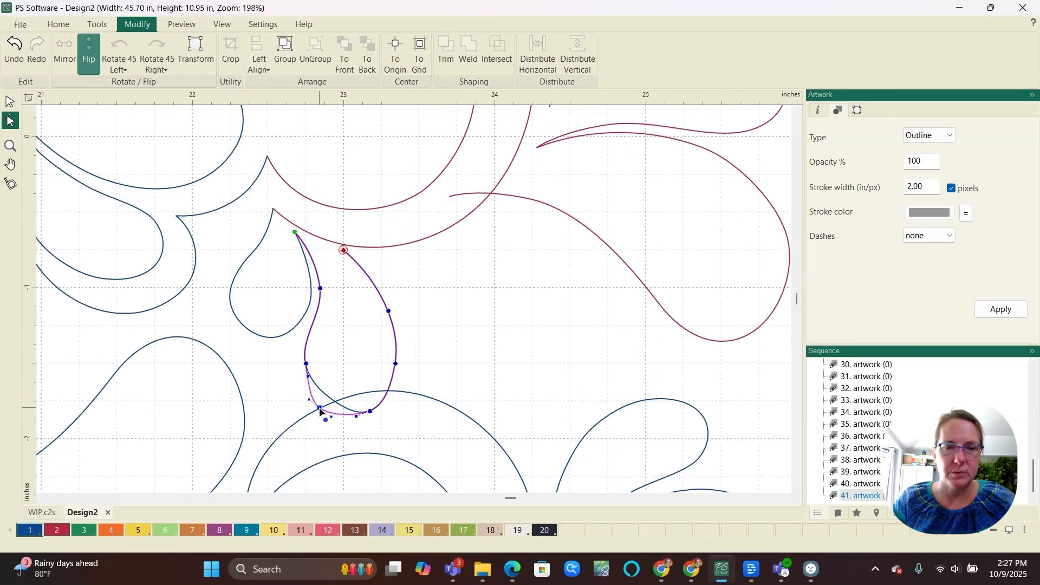
pyautogui.click(306, 364)
pyautogui.scroll(4, 319, 352)
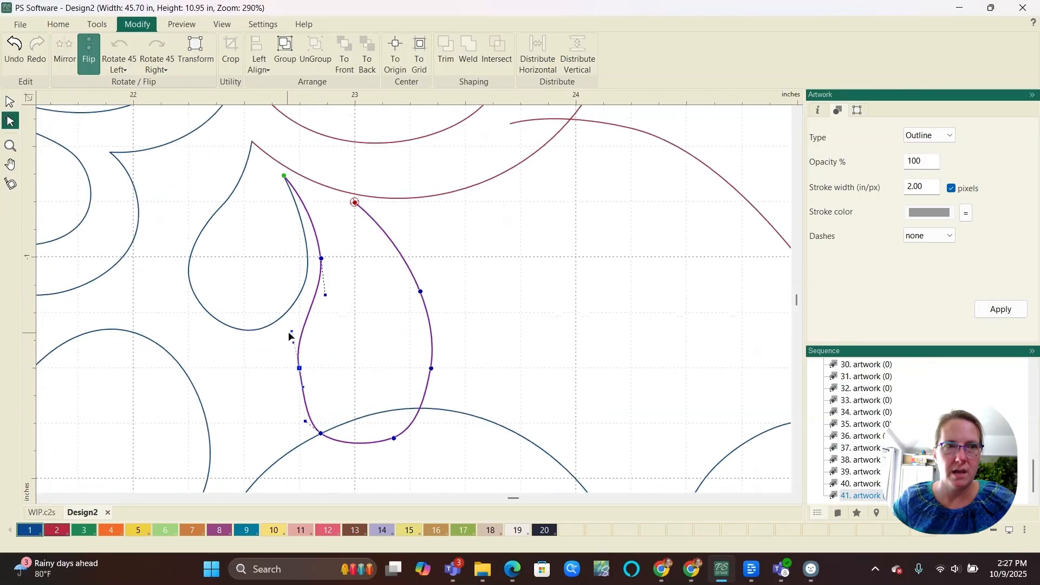
pyautogui.moveTo(293, 334); pyautogui.dragTo(301, 333)
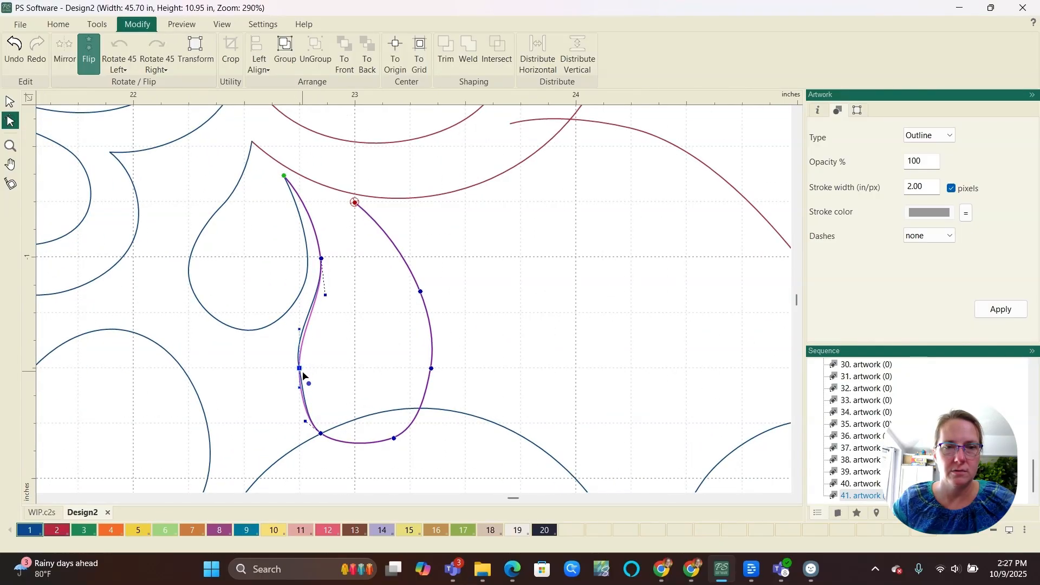
# - Round the second teardrop's bottom by adjusting its two bottom nodes and their curve handles
pyautogui.scroll(-2, 395, 439)
pyautogui.moveTo(397, 429); pyautogui.dragTo(396, 437)
pyautogui.scroll(1, 349, 407)
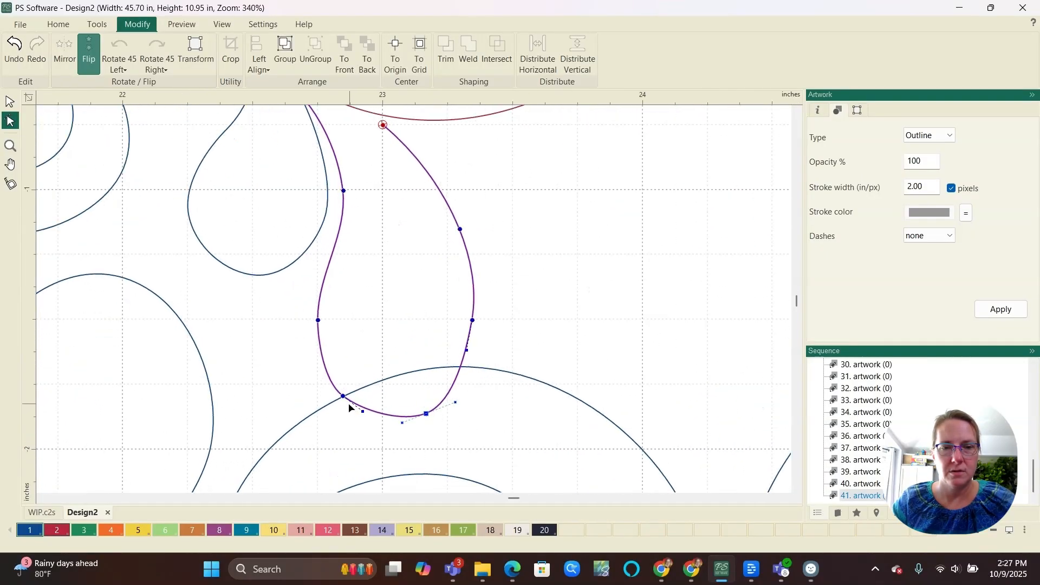
pyautogui.moveTo(344, 398); pyautogui.dragTo(355, 427)
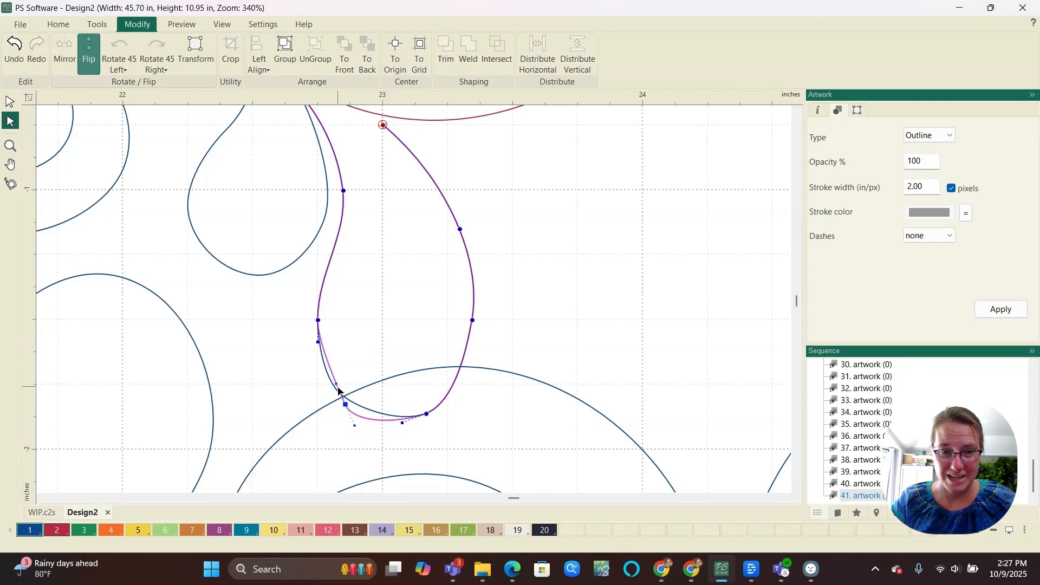
pyautogui.moveTo(338, 390); pyautogui.dragTo(327, 389)
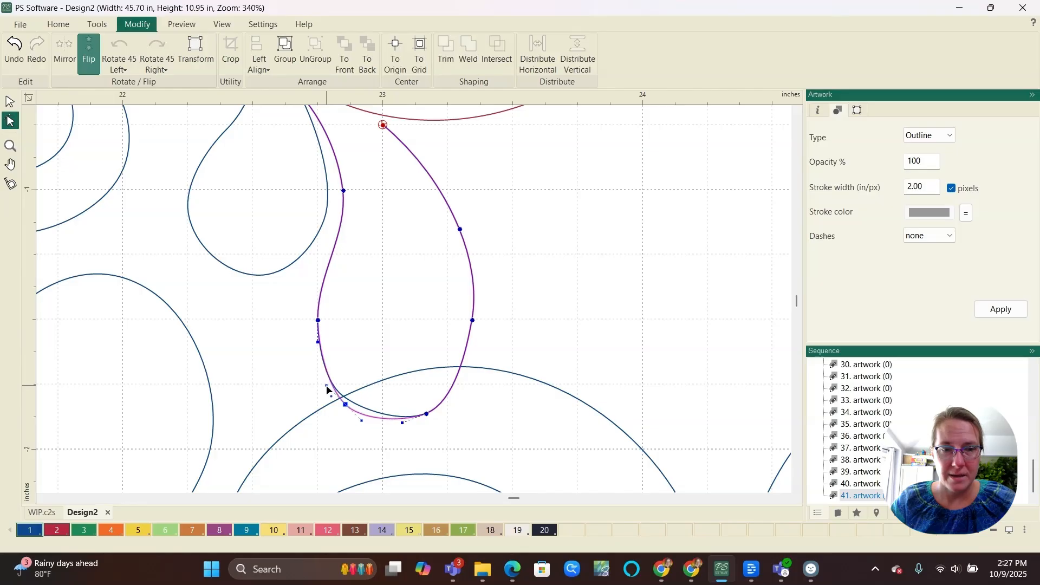
# - Widen the second teardrop's far side by moving its two side nodes outward and bowing the curve near the open tip
pyautogui.moveTo(473, 320); pyautogui.dragTo(480, 321)
pyautogui.moveTo(459, 230); pyautogui.dragTo(466, 224)
pyautogui.moveTo(417, 153); pyautogui.dragTo(420, 147)
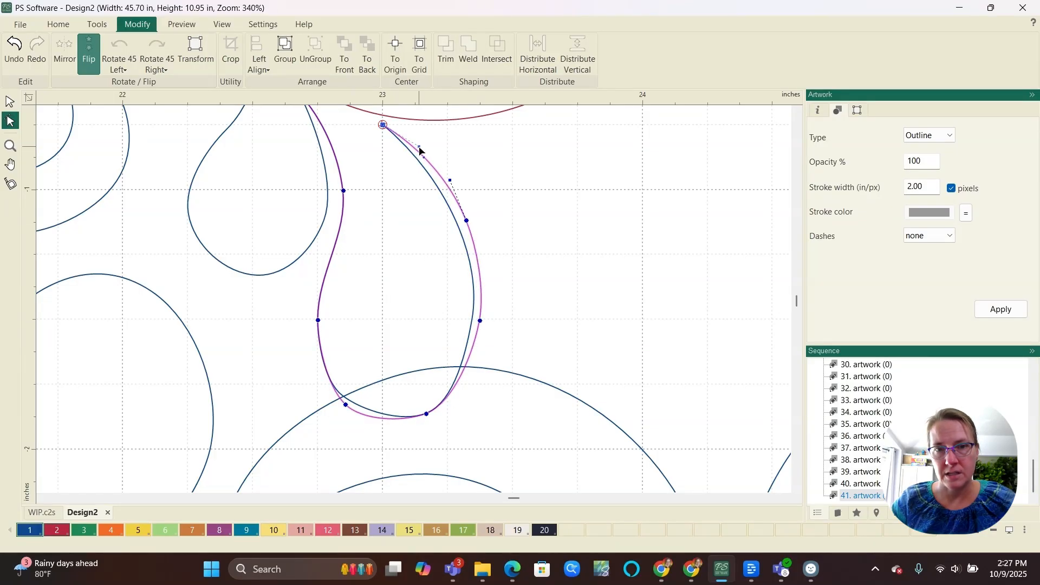
pyautogui.scroll(-1, 409, 224)
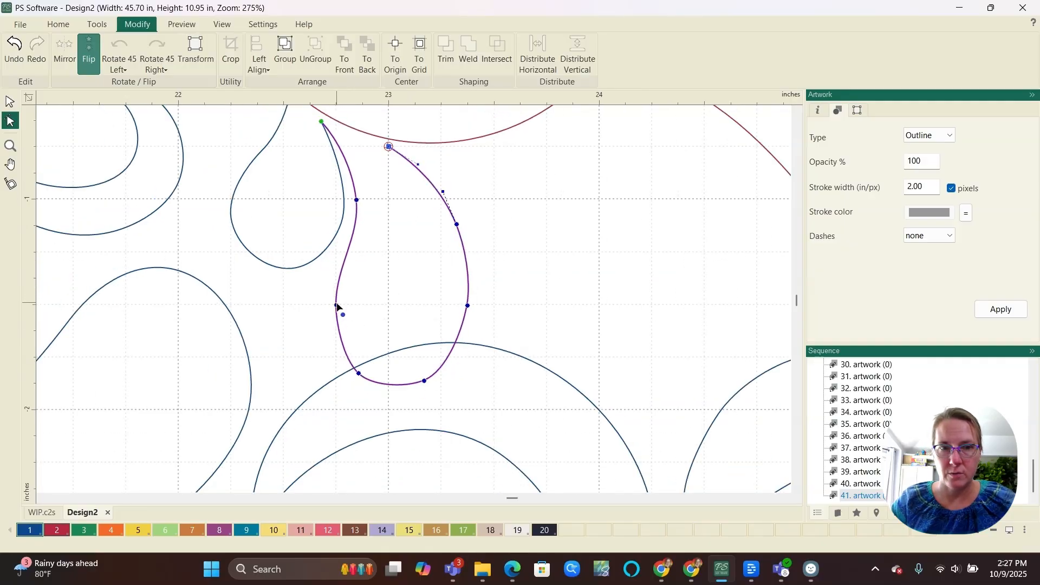
# - Refine the second teardrop's bottom corner nearest the small teardrop by shifting its node inward and lengthening both handles, then deselect the path
pyautogui.click(359, 374)
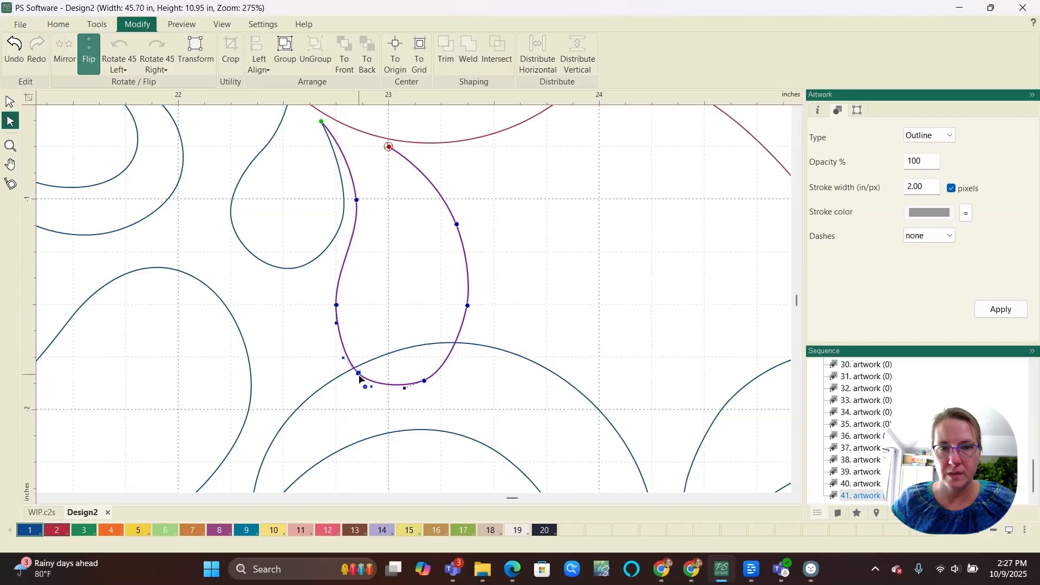
pyautogui.scroll(5, 364, 384)
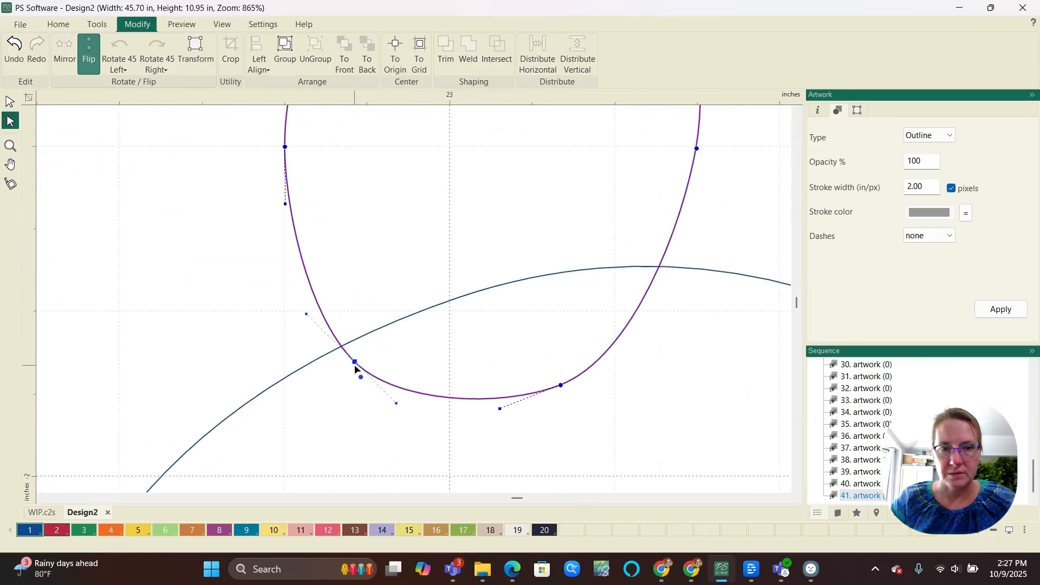
pyautogui.moveTo(360, 352); pyautogui.dragTo(361, 350)
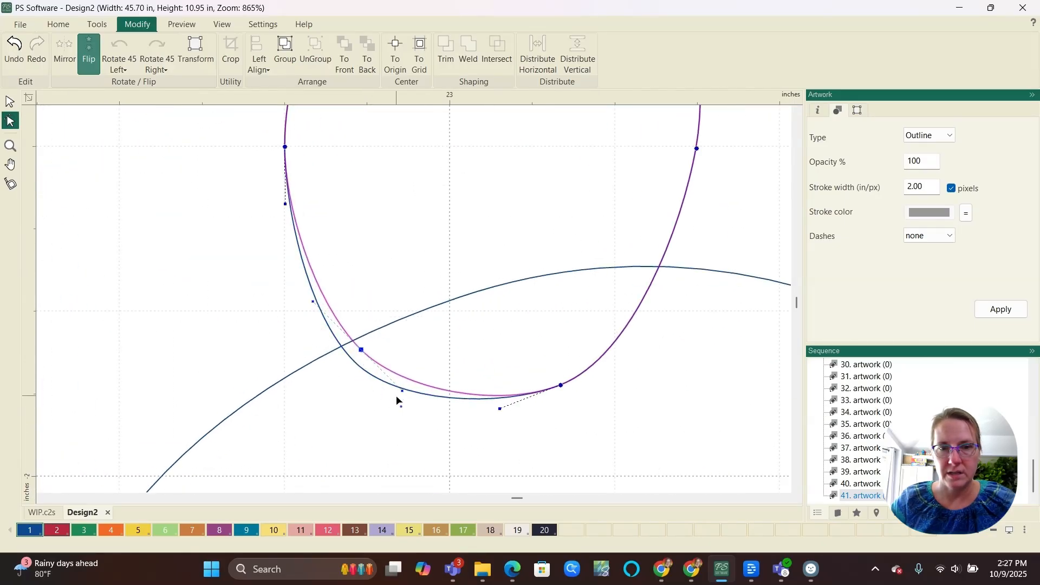
pyautogui.moveTo(402, 391); pyautogui.dragTo(420, 405)
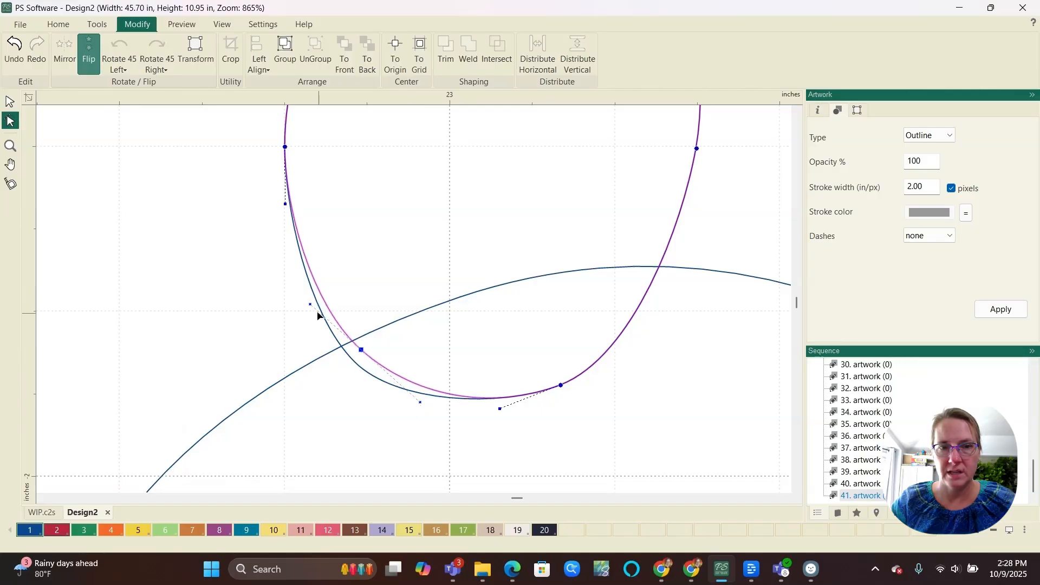
pyautogui.moveTo(318, 316); pyautogui.dragTo(302, 300)
pyautogui.scroll(-4, 310, 321)
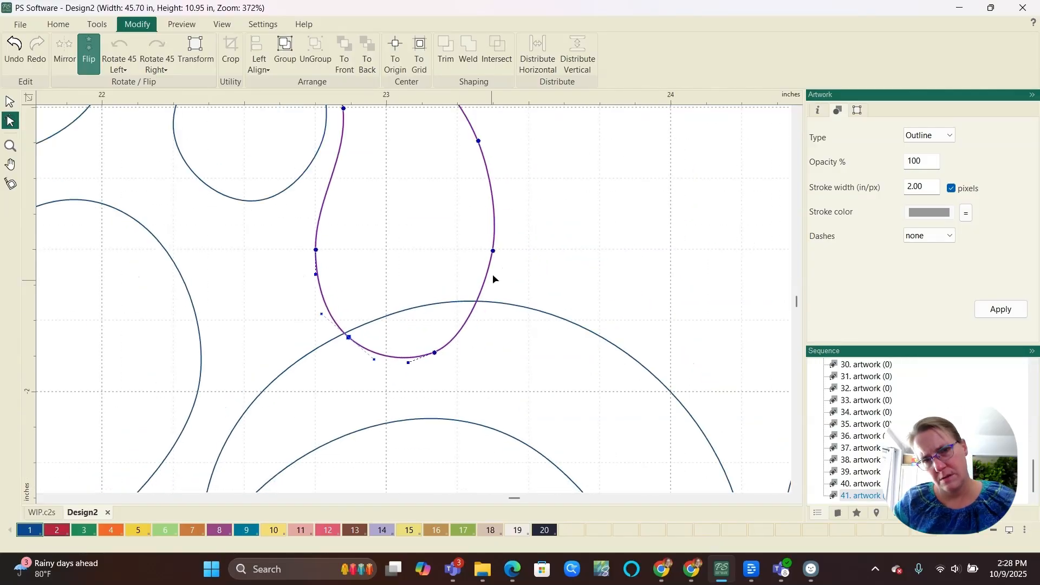
pyautogui.scroll(-4, 502, 261)
pyautogui.click(450, 328)
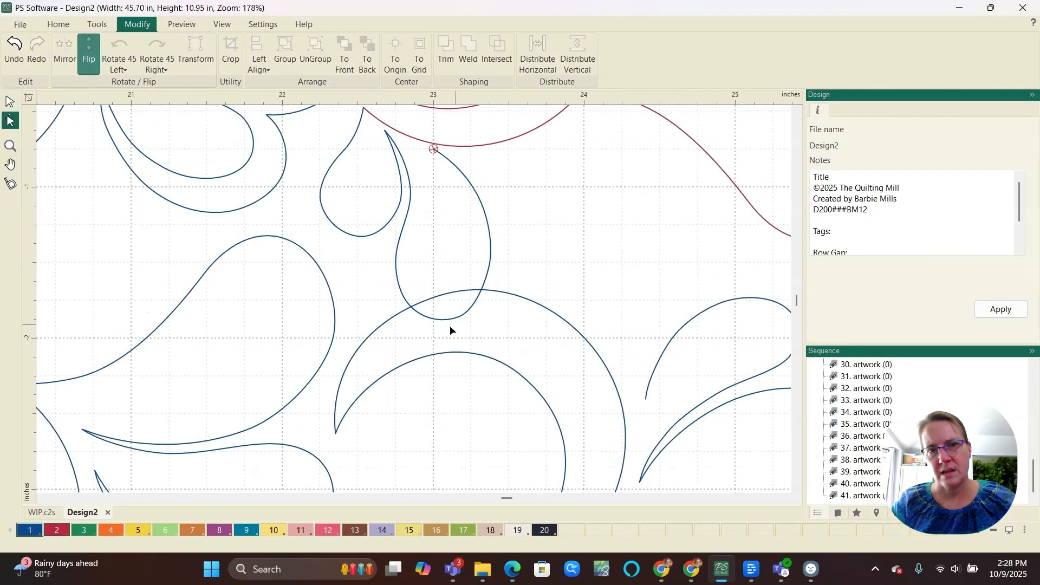
# - Draw a third teardrop from the second teardrop's open tip down and back up to the crescent's outer curve
pyautogui.scroll(-3, 450, 327)
pyautogui.scroll(3, 515, 237)
pyautogui.press('a')
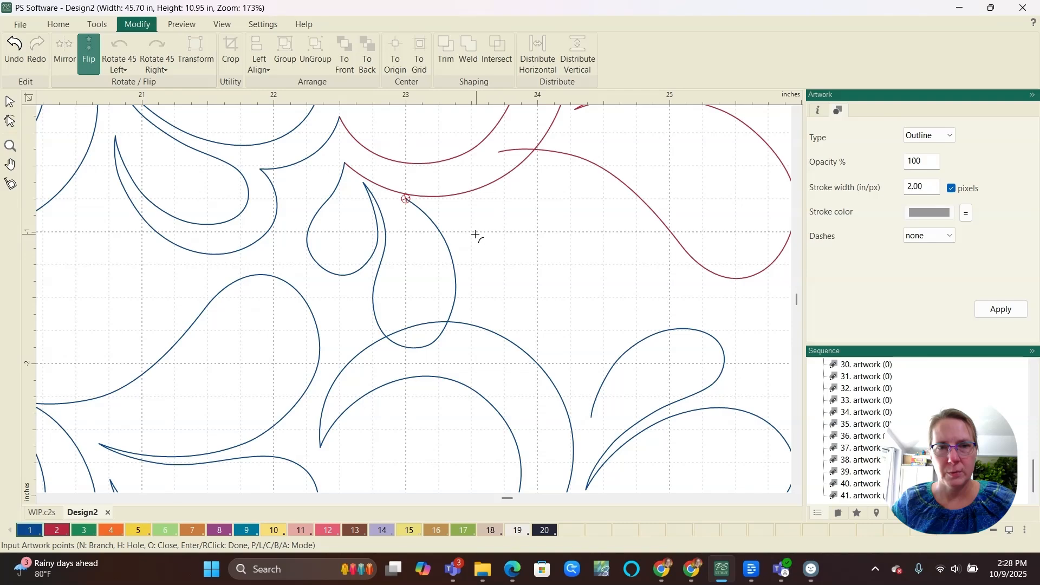
pyautogui.click(405, 199)
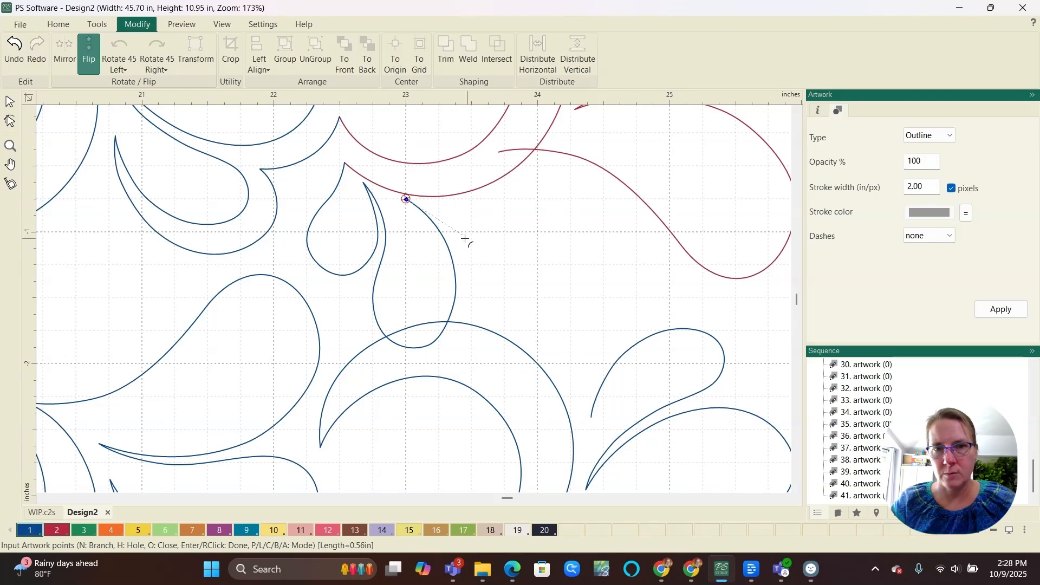
pyautogui.click(477, 318)
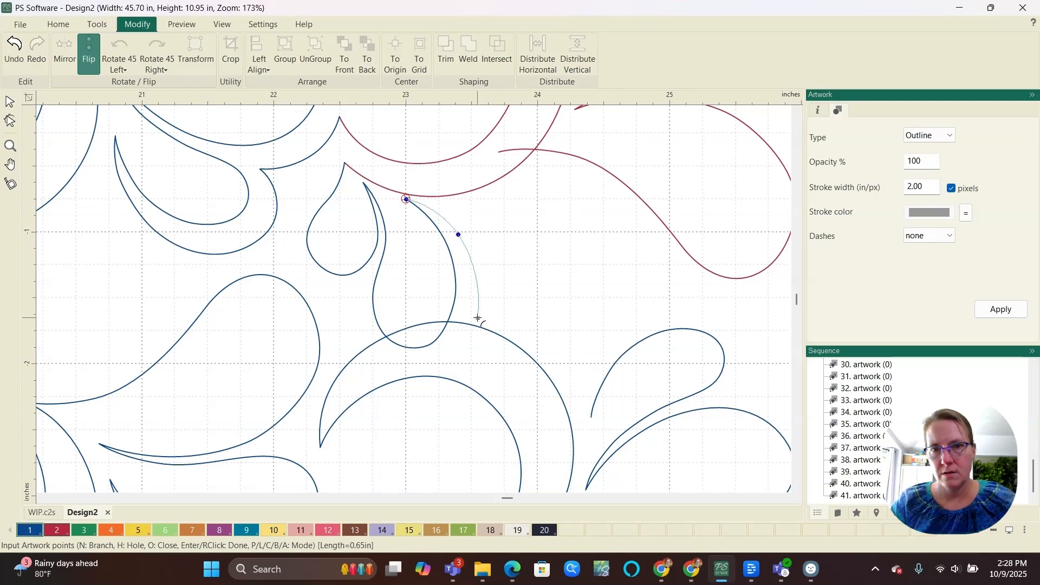
pyautogui.click(533, 332)
pyautogui.click(558, 318)
pyautogui.click(548, 276)
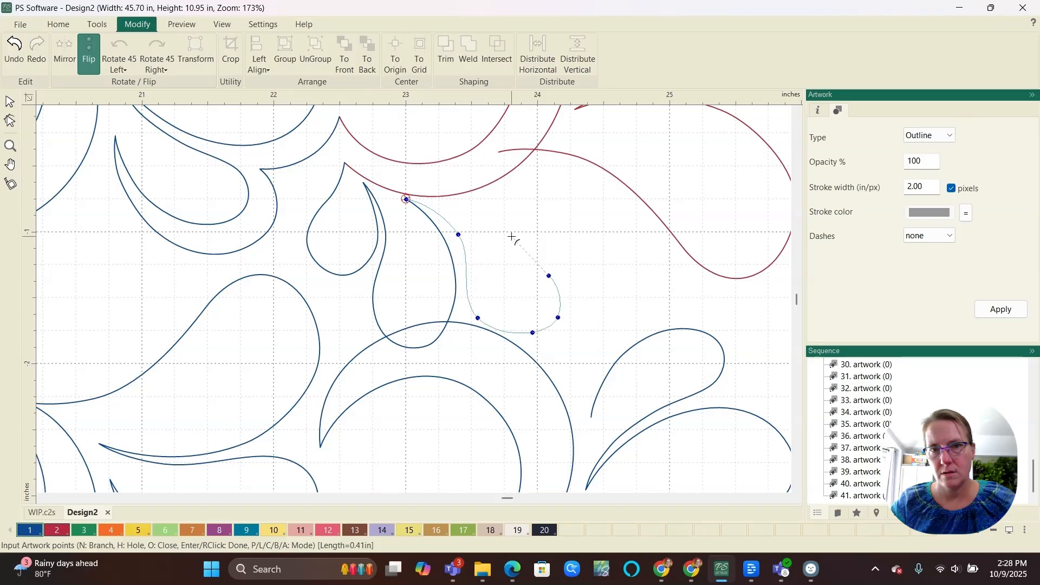
pyautogui.click(486, 207)
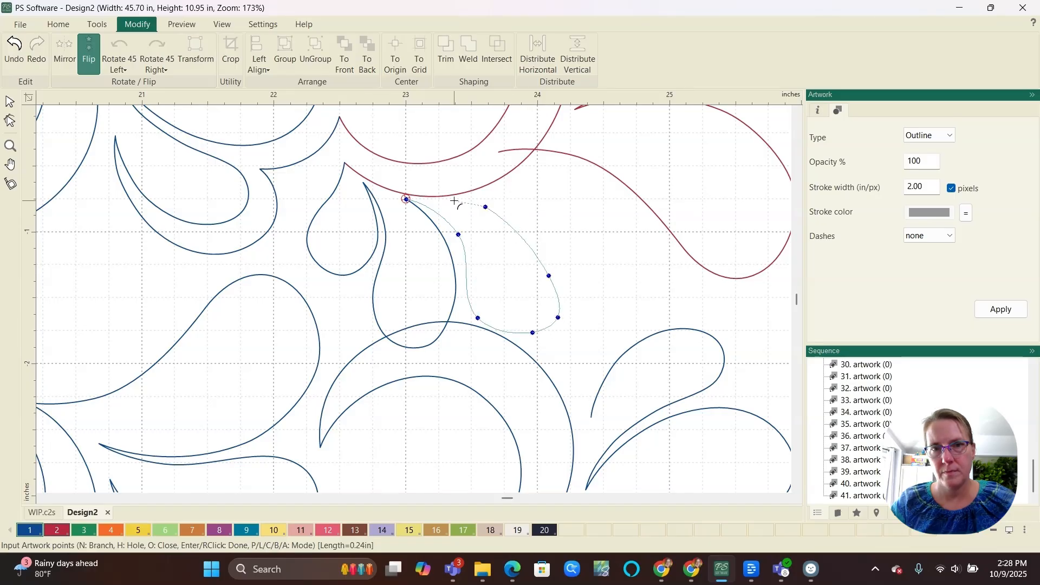
pyautogui.click(454, 202)
pyautogui.rightClick(454, 202)
# - Draw a fourth teardrop from the third's open tip, around and back up to the crescent's outer curve near the large red teardrop
pyautogui.click(454, 202)
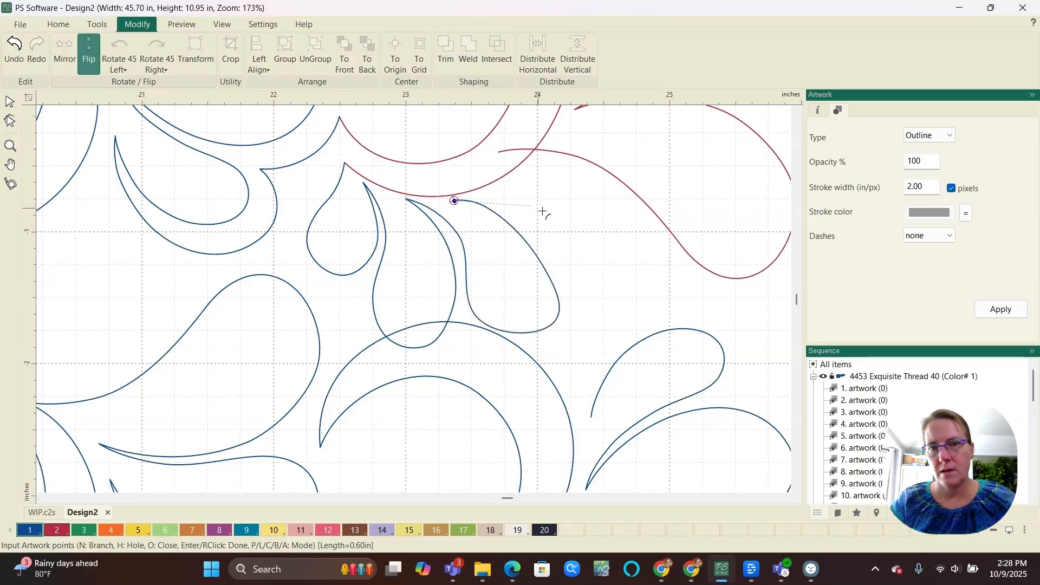
pyautogui.click(554, 228)
pyautogui.click(591, 304)
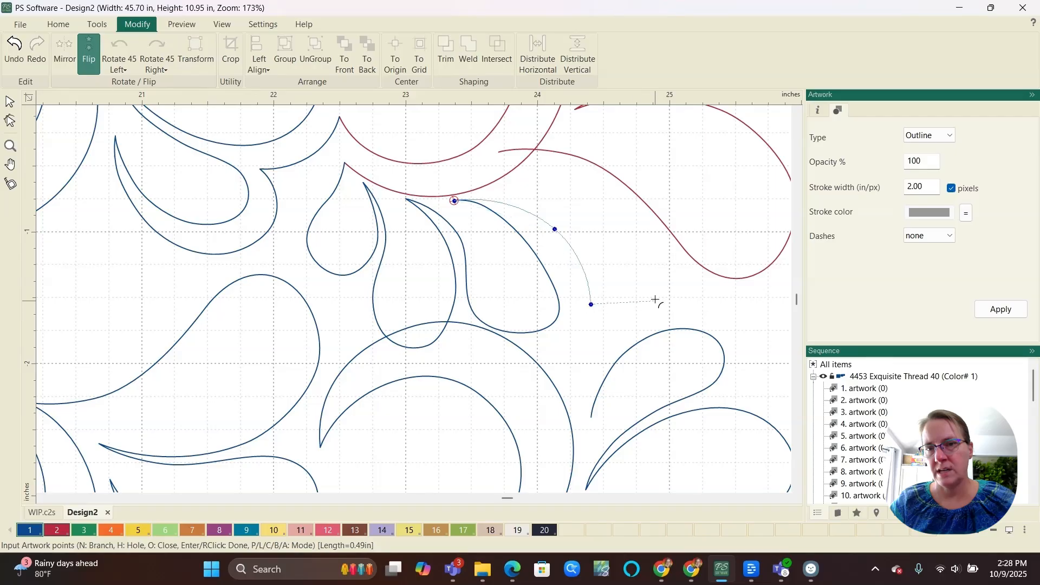
pyautogui.click(637, 325)
pyautogui.click(666, 304)
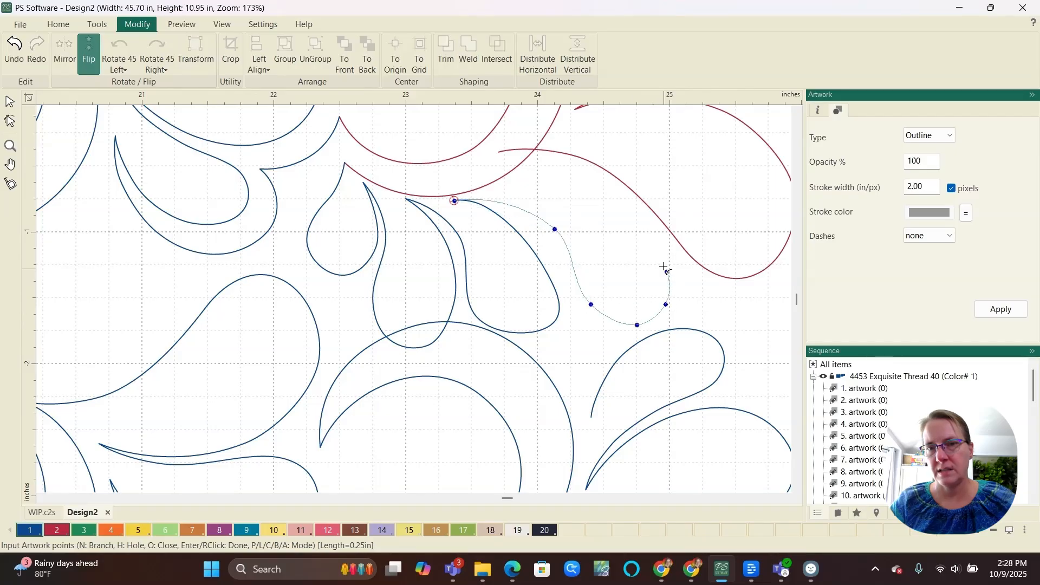
pyautogui.click(667, 272)
pyautogui.click(641, 217)
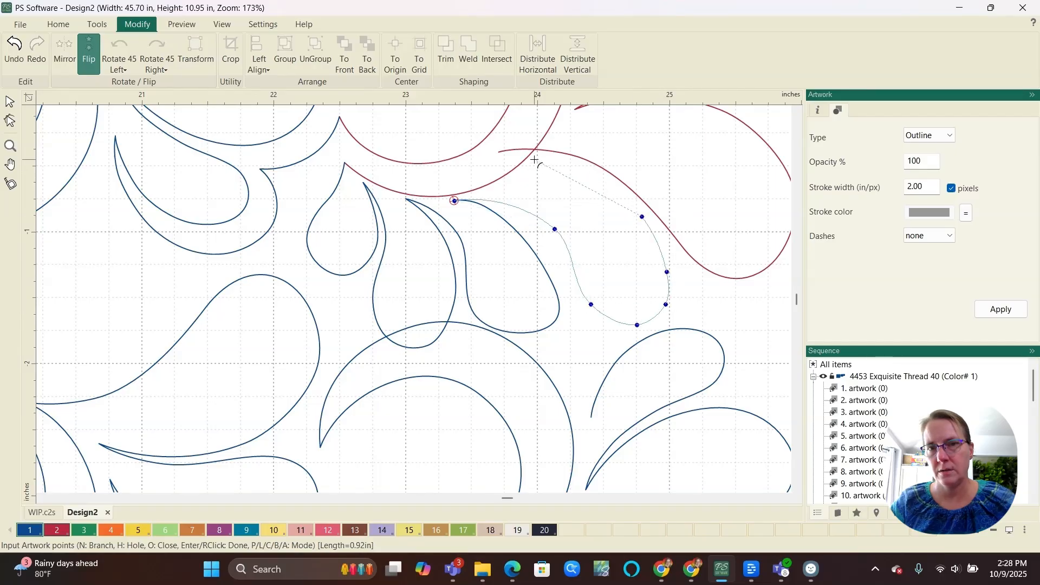
pyautogui.click(533, 159)
pyautogui.rightClick(534, 163)
pyautogui.scroll(-4, 458, 254)
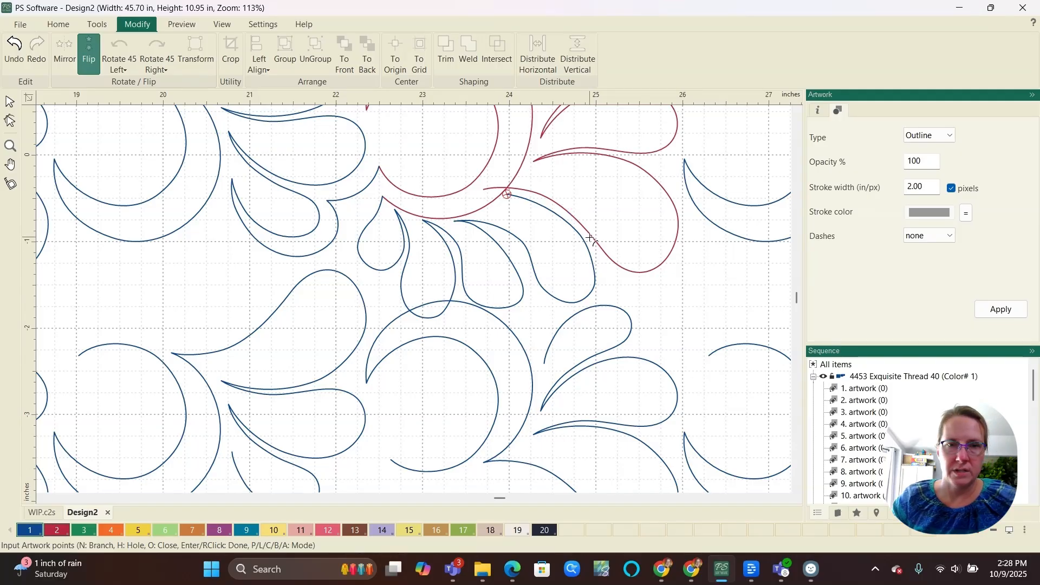
pyautogui.scroll(5, 590, 243)
pyautogui.press('Escape')
# - Move the large red teardrop's open end onto the crescent's outer curve and lower its neighboring node to smooth the line
pyautogui.scroll(-4, 558, 255)
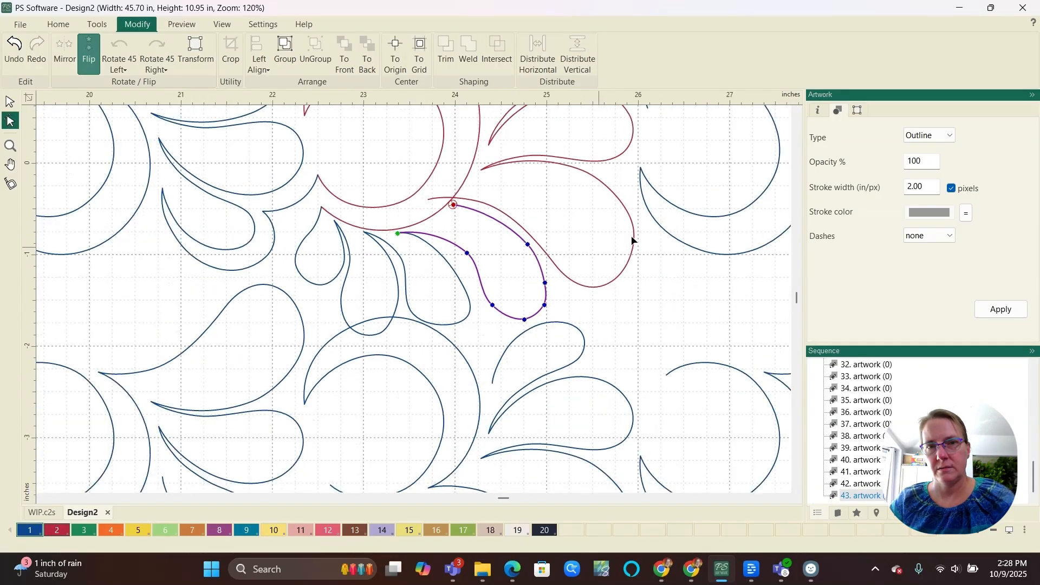
pyautogui.scroll(2, 562, 238)
pyautogui.click(483, 209)
pyautogui.scroll(3, 483, 210)
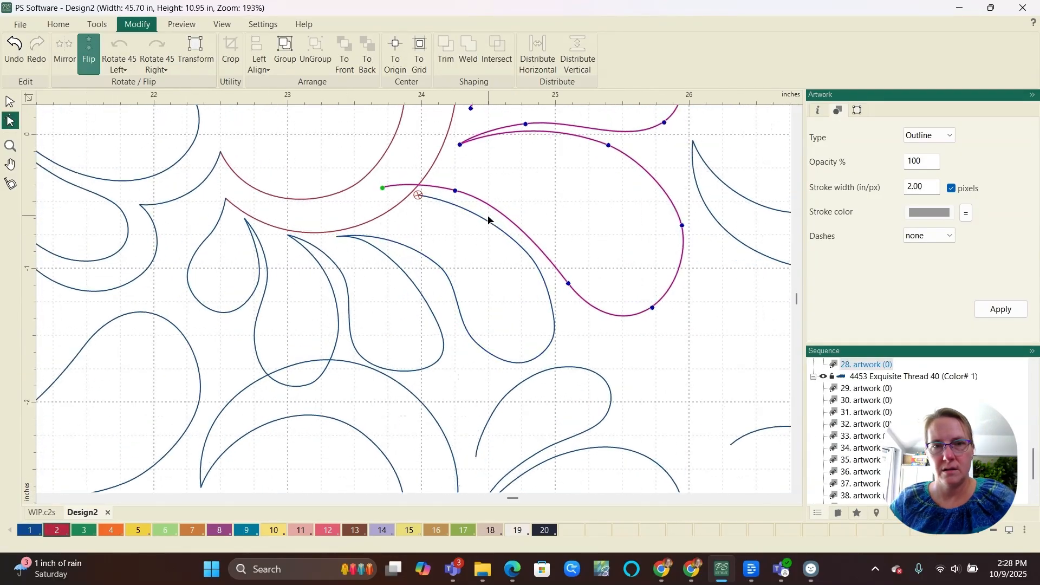
pyautogui.moveTo(374, 186); pyautogui.dragTo(390, 210)
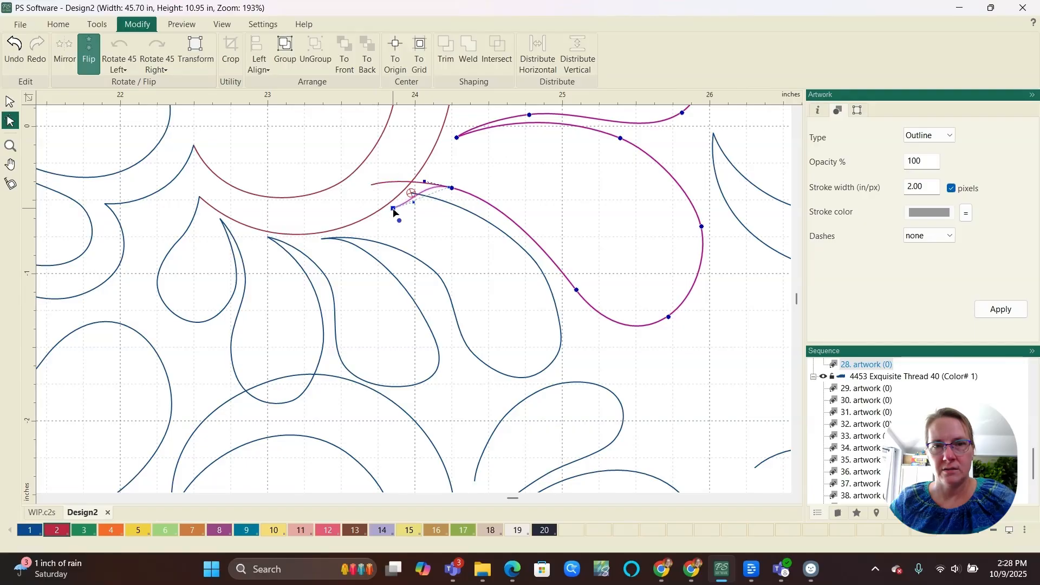
pyautogui.moveTo(451, 189); pyautogui.dragTo(452, 200)
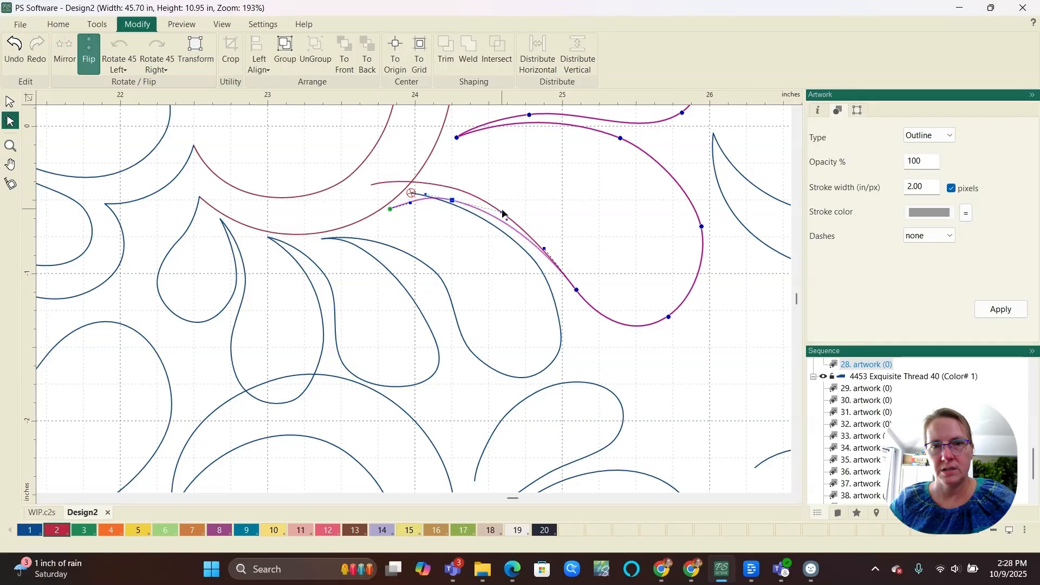
pyautogui.scroll(-1, 503, 213)
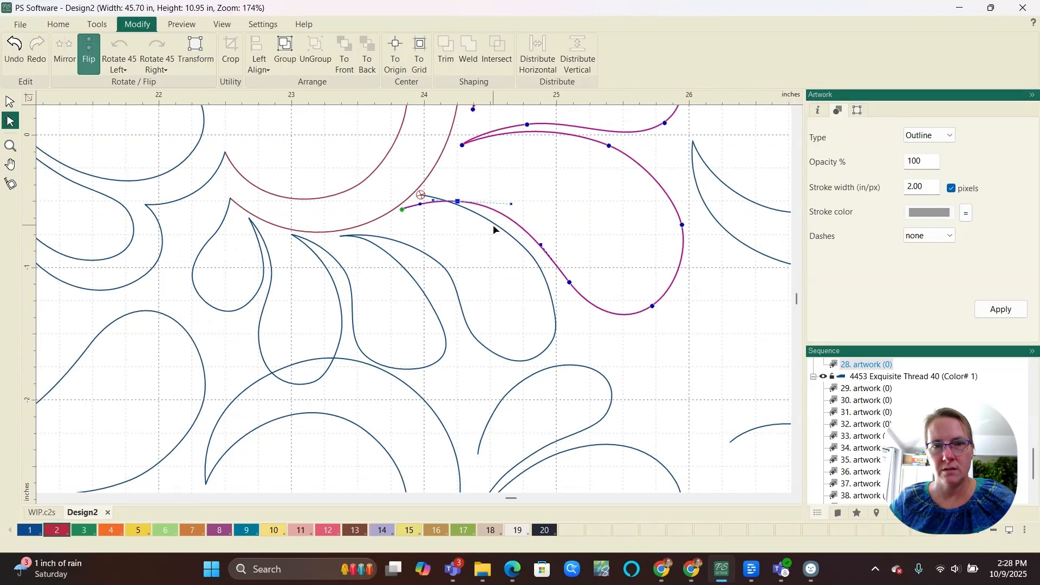
# - Join the fourth teardrop's open tip to the large red teardrop's open end and smooth the curve leading into it
pyautogui.click(423, 196)
pyautogui.moveTo(419, 199); pyautogui.dragTo(475, 209)
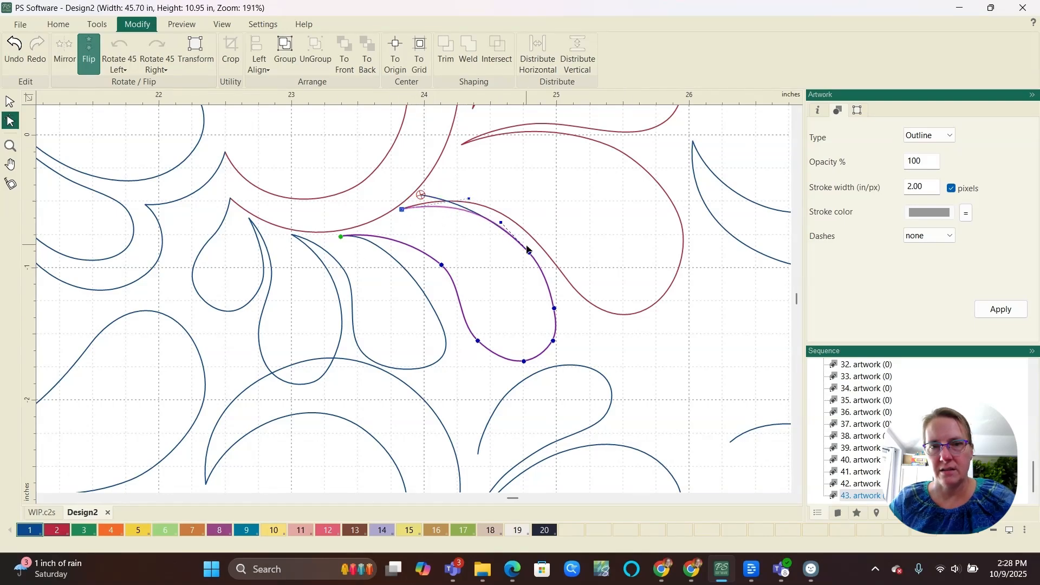
pyautogui.scroll(1, 527, 249)
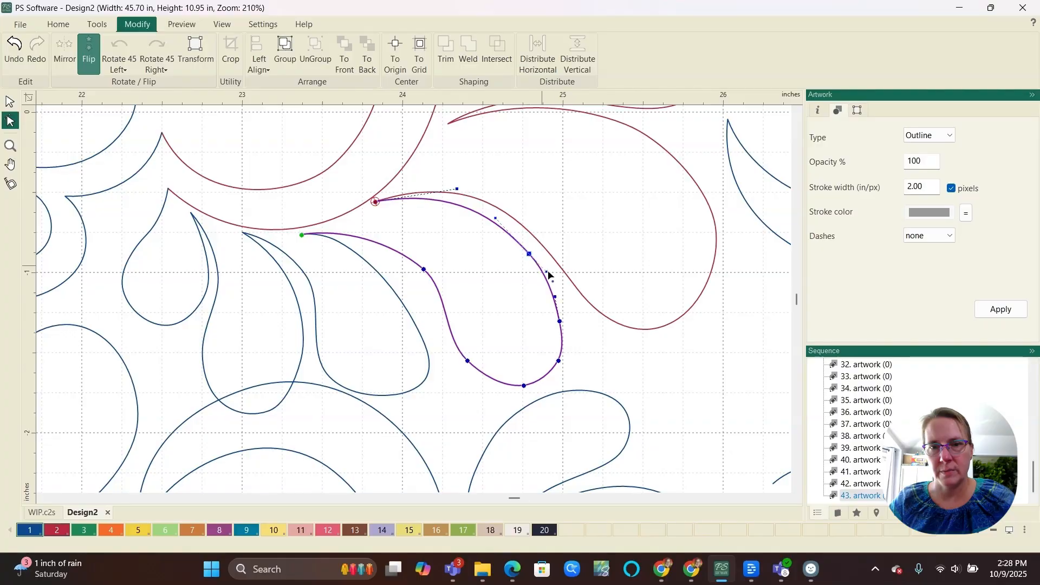
# - Reshape the fourth teardrop's rounded end by moving its side nodes outward and filling out the lower curve
pyautogui.scroll(-1, 580, 295)
pyautogui.scroll(4, 571, 337)
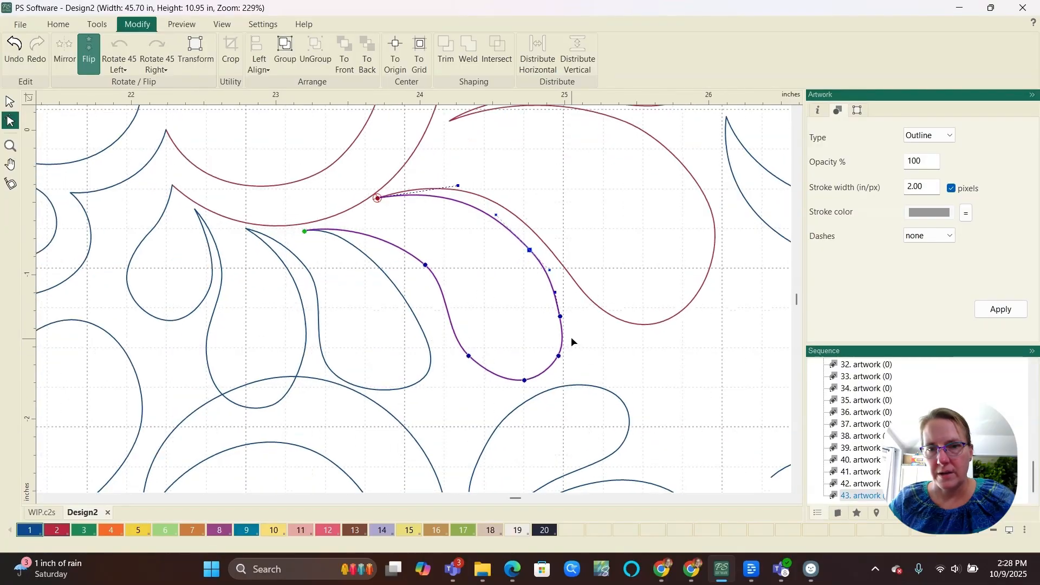
pyautogui.moveTo(558, 313); pyautogui.dragTo(567, 316)
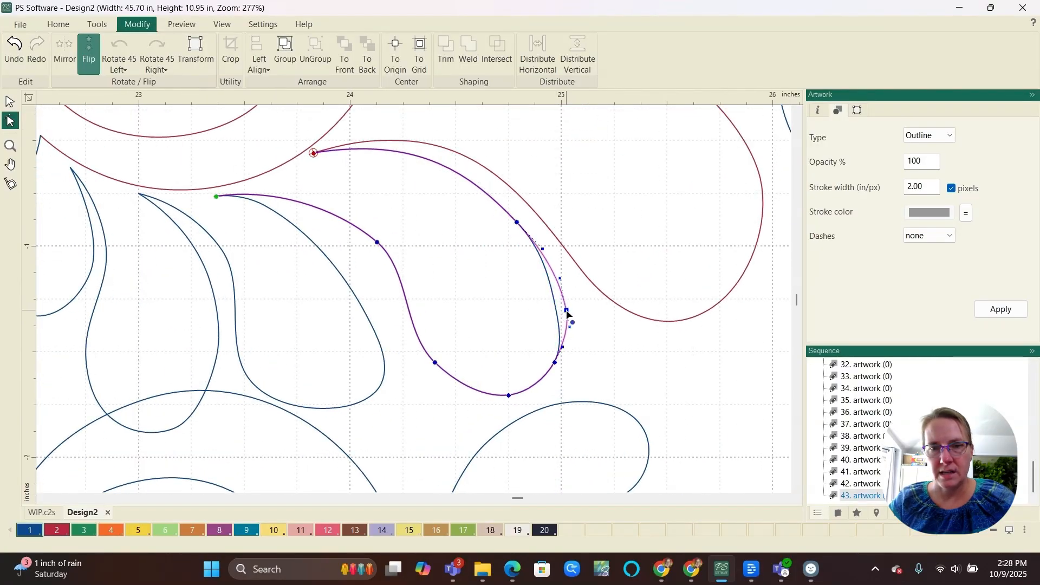
pyautogui.moveTo(553, 364); pyautogui.dragTo(560, 370)
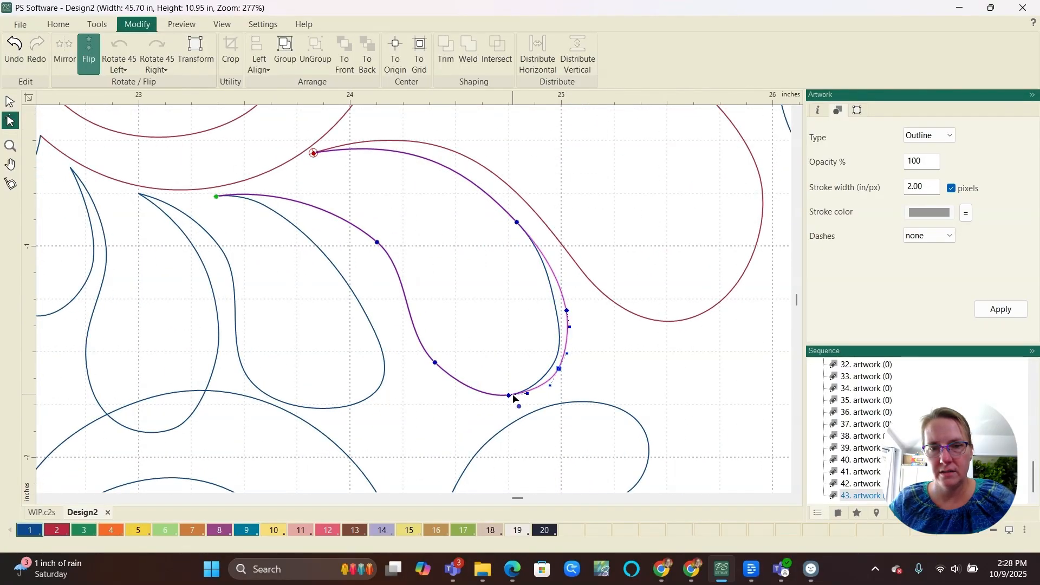
pyautogui.moveTo(509, 396); pyautogui.dragTo(434, 364)
pyautogui.scroll(3, 470, 400)
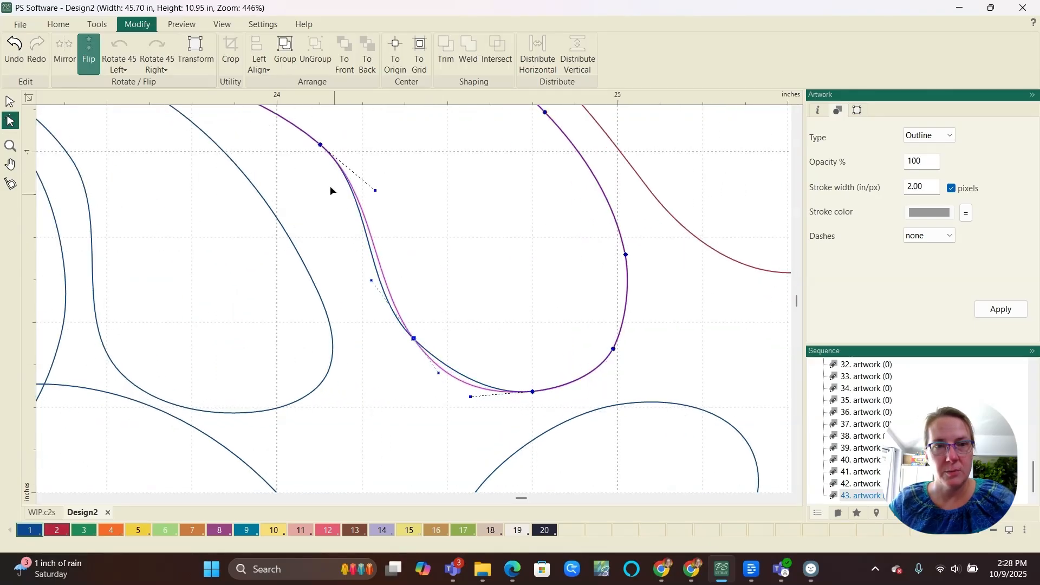
# - Move the upper inner-side node of the fourth teardrop inward and adjust its curve handle to smooth the neck
pyautogui.scroll(-5, 333, 160)
pyautogui.scroll(4, 367, 200)
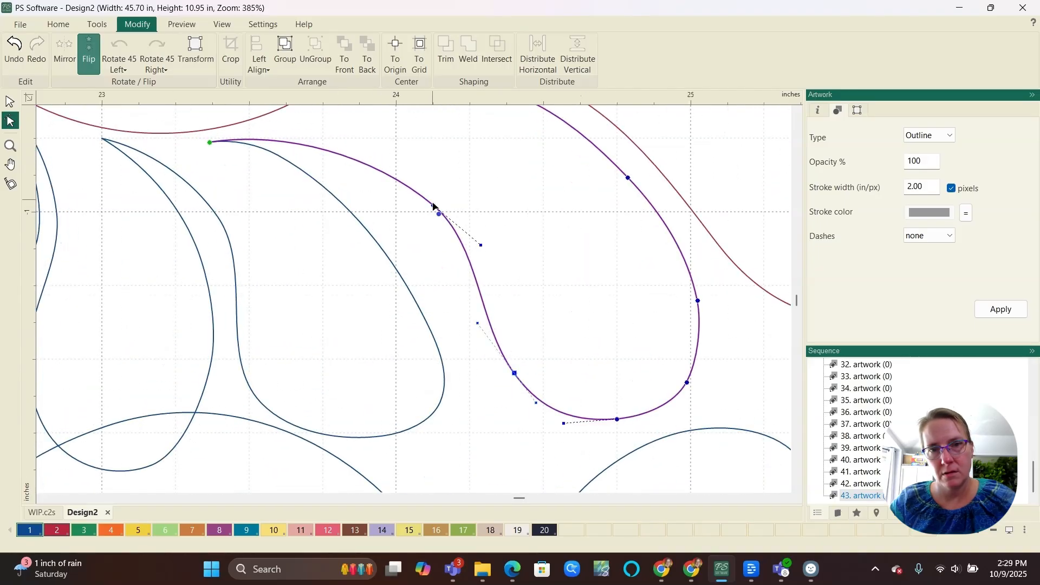
pyautogui.moveTo(433, 206); pyautogui.dragTo(494, 274)
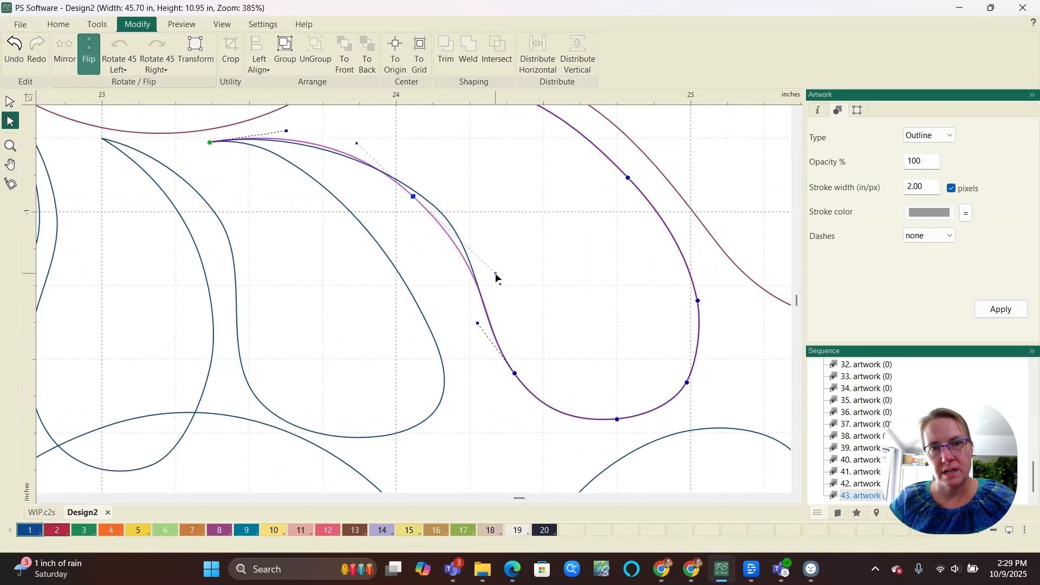
pyautogui.scroll(-3, 360, 149)
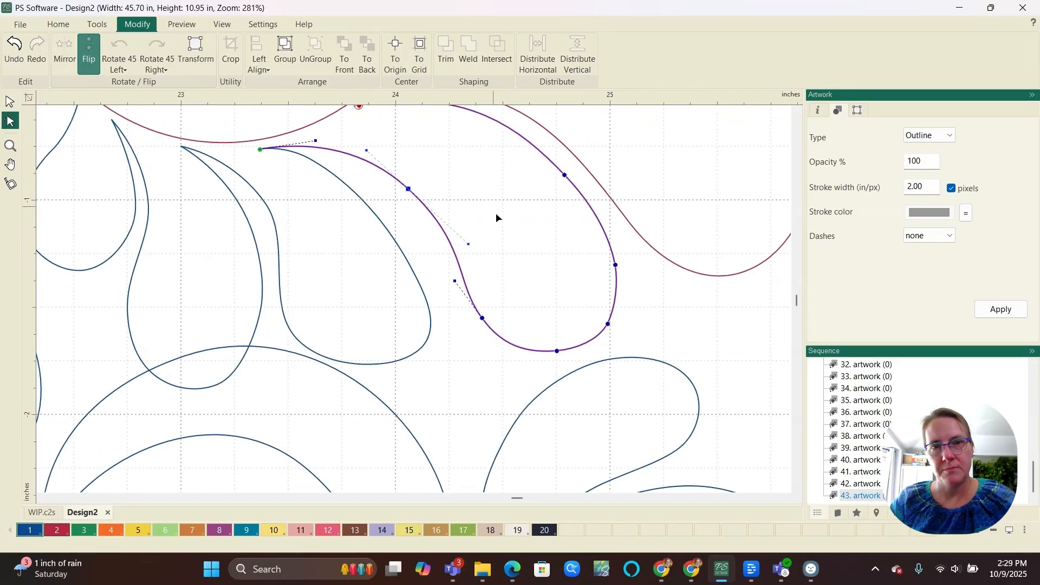
# - Move the large red teardrop's open end onto the fourth teardrop's upper tip and lower the adjacent node to smooth the curve
pyautogui.scroll(-4, 496, 217)
pyautogui.scroll(3, 436, 152)
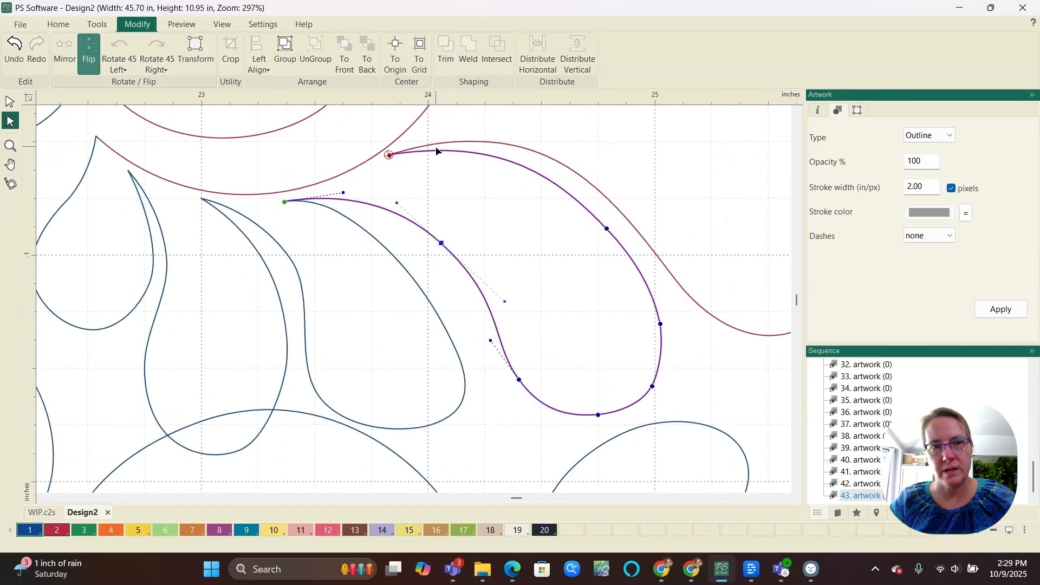
pyautogui.scroll(2, 428, 150)
pyautogui.moveTo(380, 139); pyautogui.dragTo(366, 157)
pyautogui.click(403, 134)
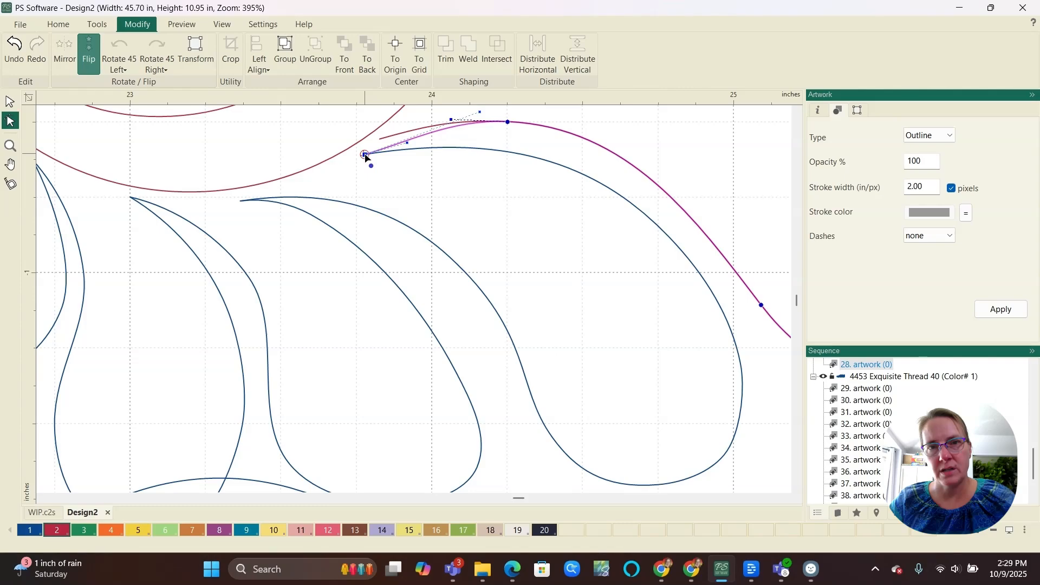
pyautogui.scroll(-2, 482, 172)
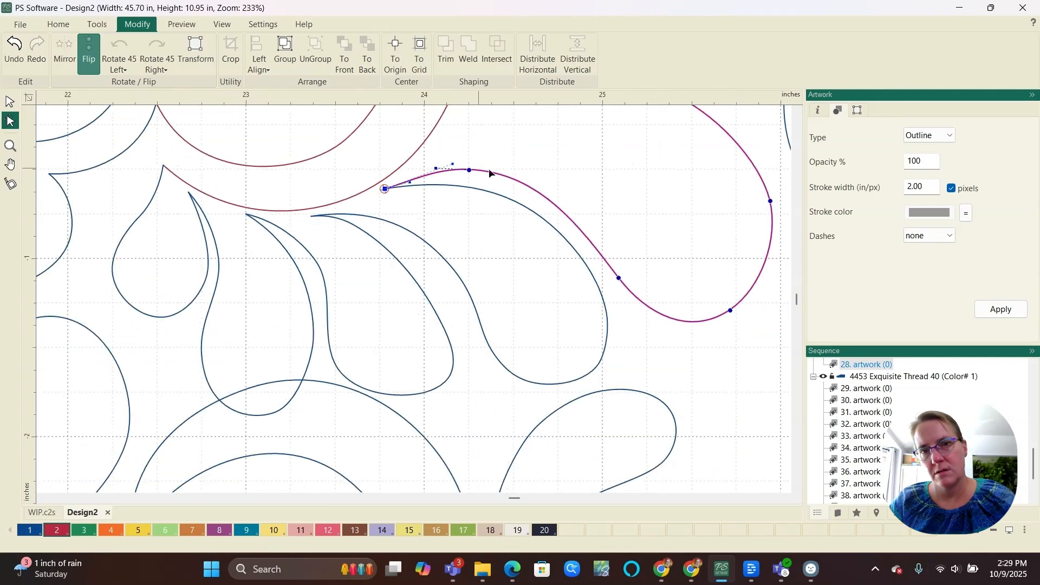
pyautogui.scroll(2, 480, 174)
pyautogui.click(464, 170)
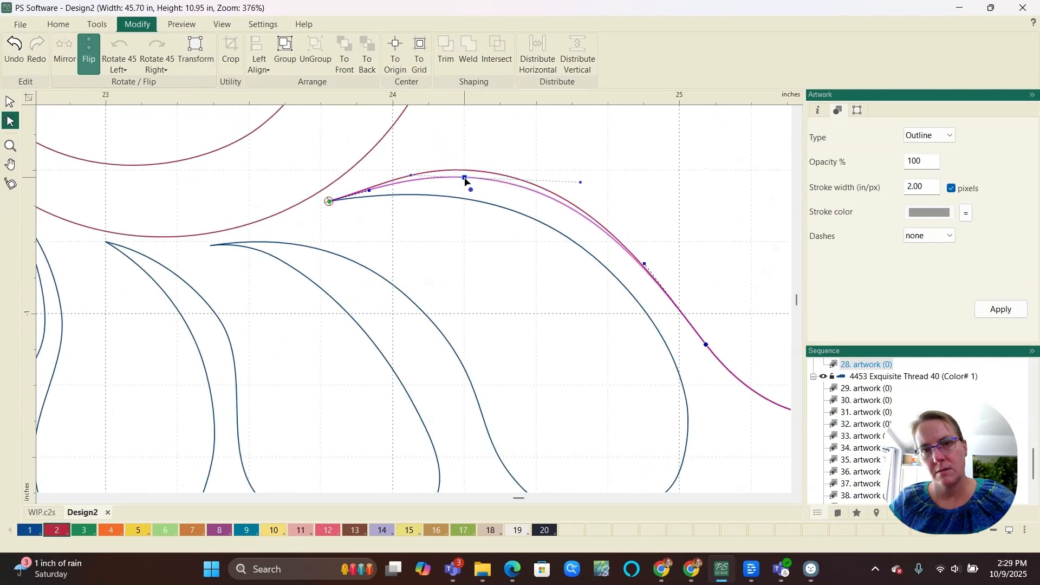
pyautogui.scroll(-4, 398, 221)
pyautogui.scroll(-1, 435, 215)
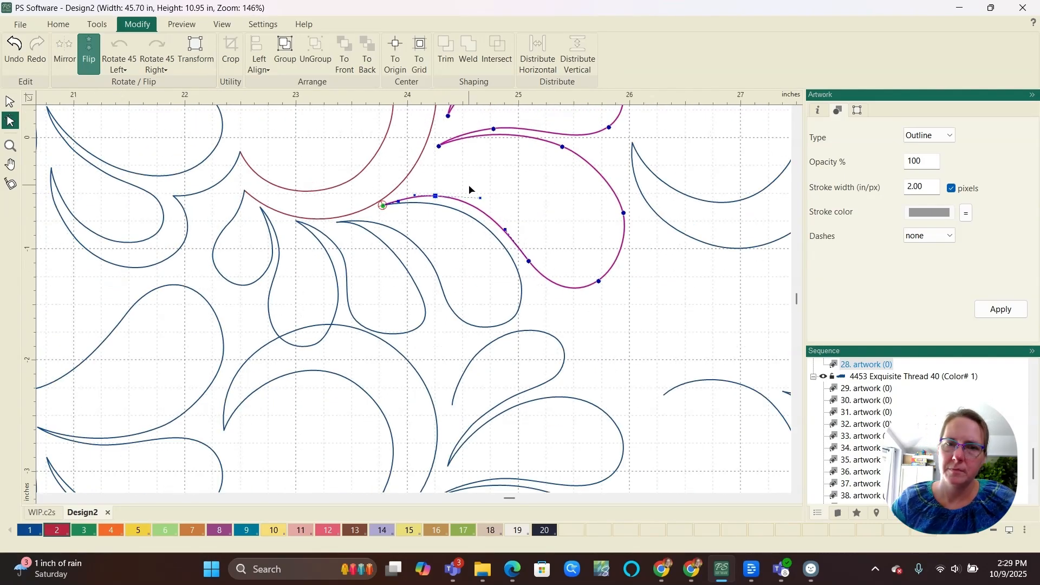
pyautogui.scroll(-1, 487, 144)
# - Move the large red teardrop's upper pointed tip closer to the crescent, and lower the next node along the neighboring teardrop's underside
pyautogui.scroll(4, 500, 133)
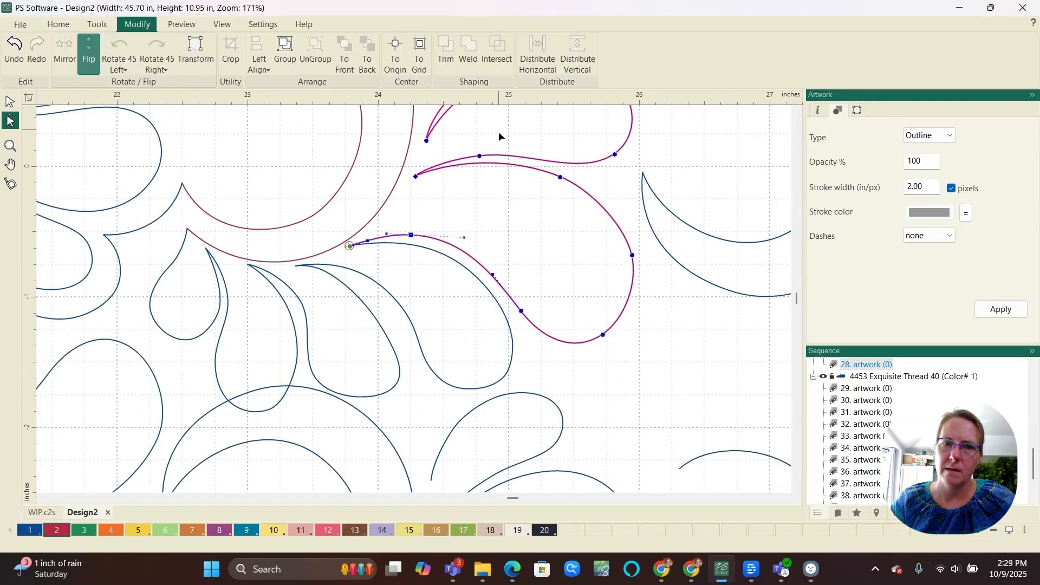
pyautogui.moveTo(362, 205); pyautogui.dragTo(342, 229)
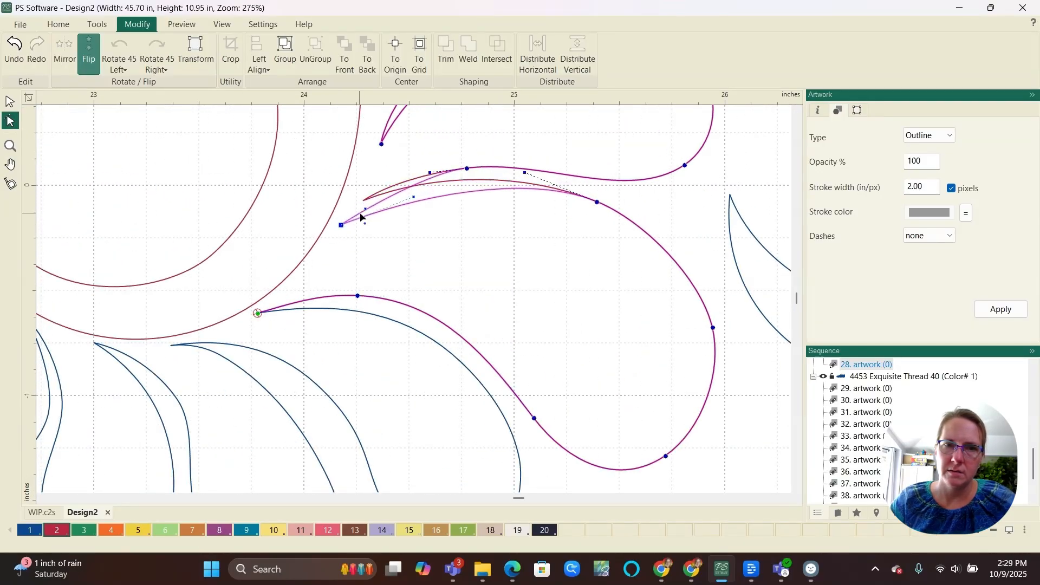
pyautogui.scroll(1, 493, 168)
pyautogui.click(458, 170)
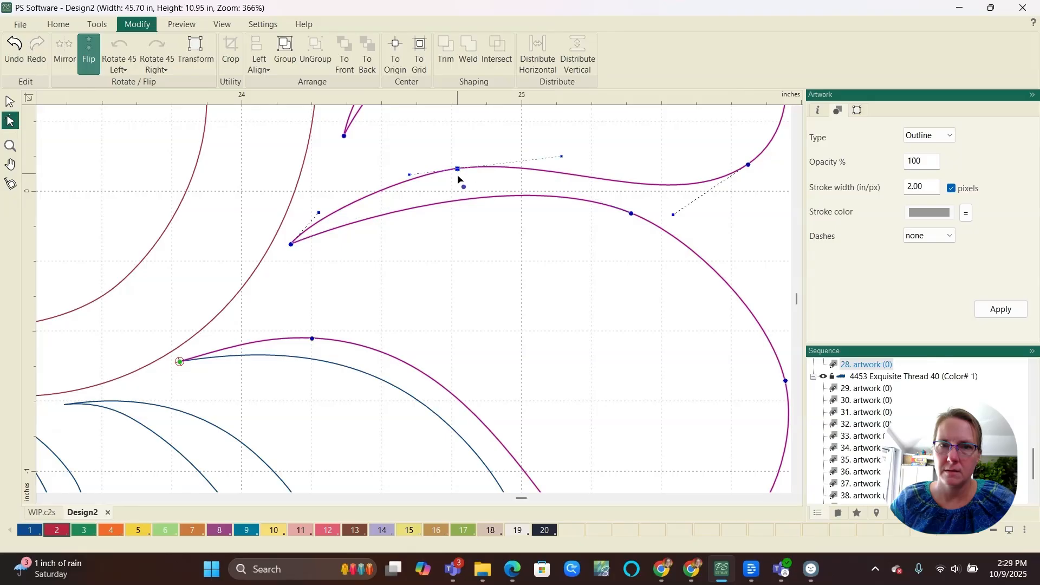
pyautogui.moveTo(458, 180); pyautogui.dragTo(459, 185)
pyautogui.moveTo(563, 169); pyautogui.dragTo(577, 163)
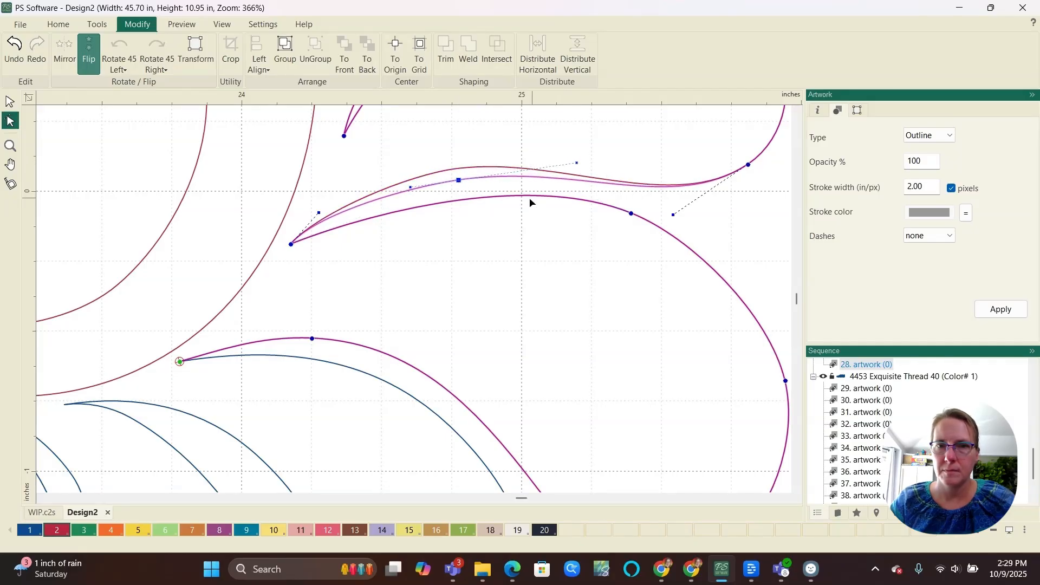
# - Adjust the curve handle at the large teardrop's upper tip to raise its top edge slightly
pyautogui.scroll(-1, 530, 201)
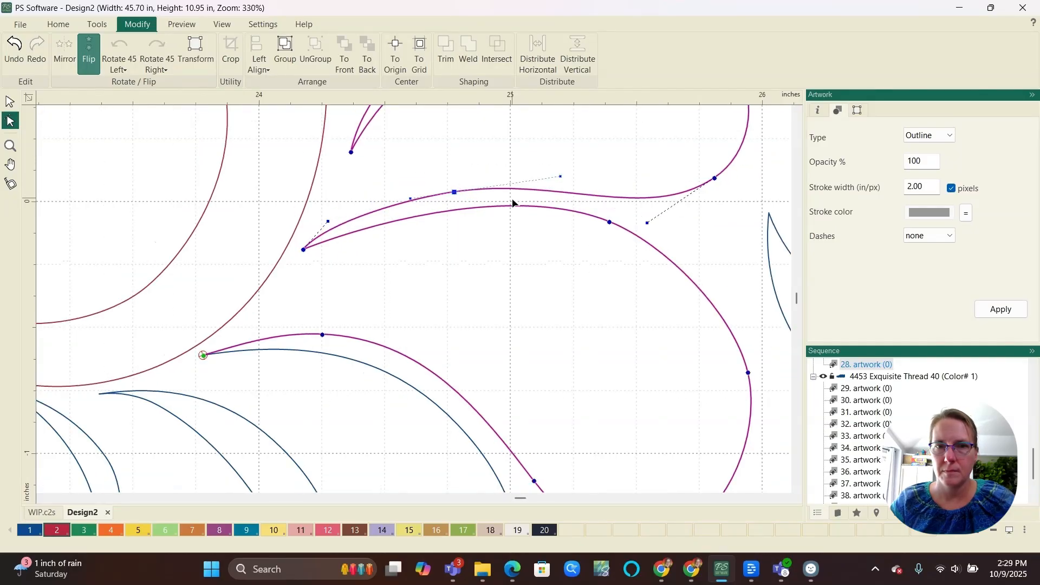
pyautogui.moveTo(309, 247); pyautogui.dragTo(312, 246)
pyautogui.click(304, 250)
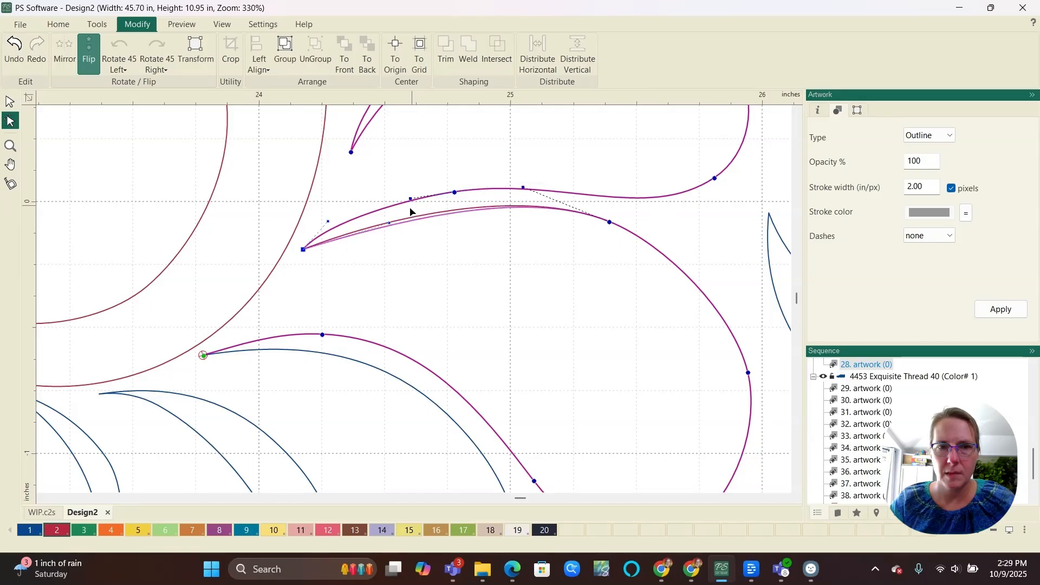
pyautogui.moveTo(391, 222); pyautogui.dragTo(405, 202)
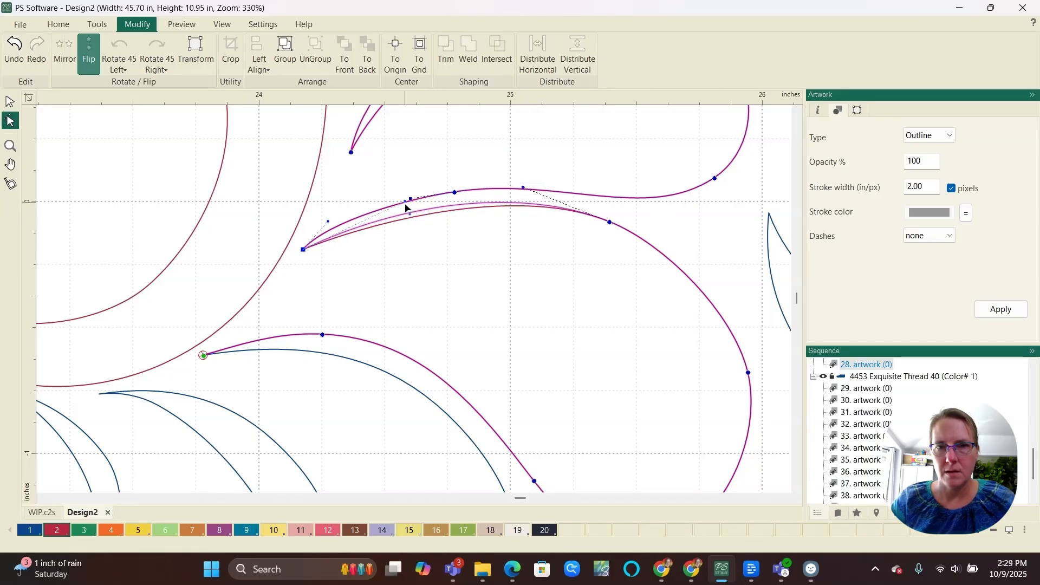
pyautogui.scroll(-3, 490, 210)
pyautogui.scroll(-1, 526, 203)
pyautogui.scroll(-1, 538, 219)
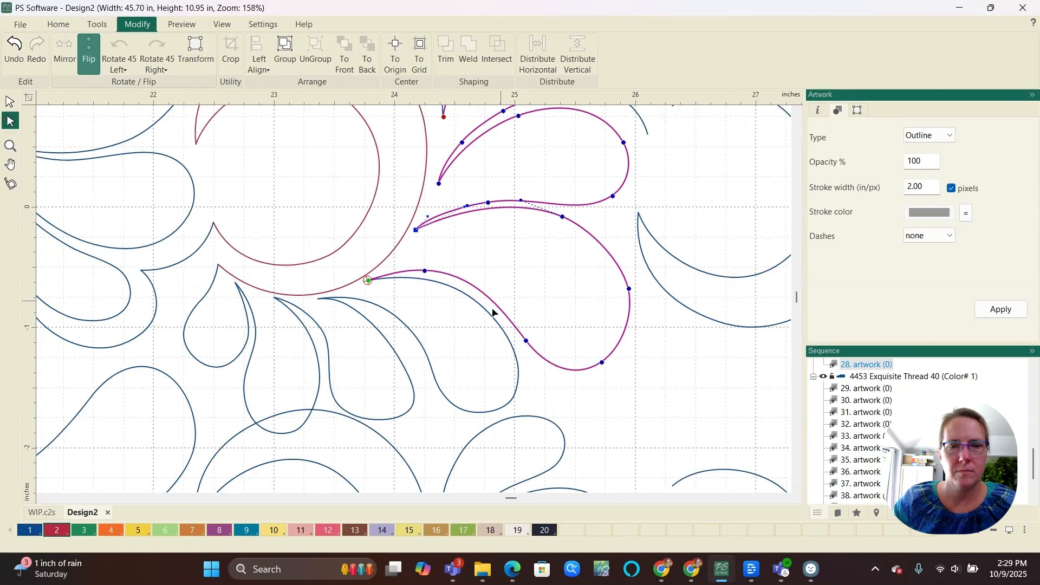
pyautogui.scroll(-1, 421, 309)
pyautogui.scroll(2, 409, 419)
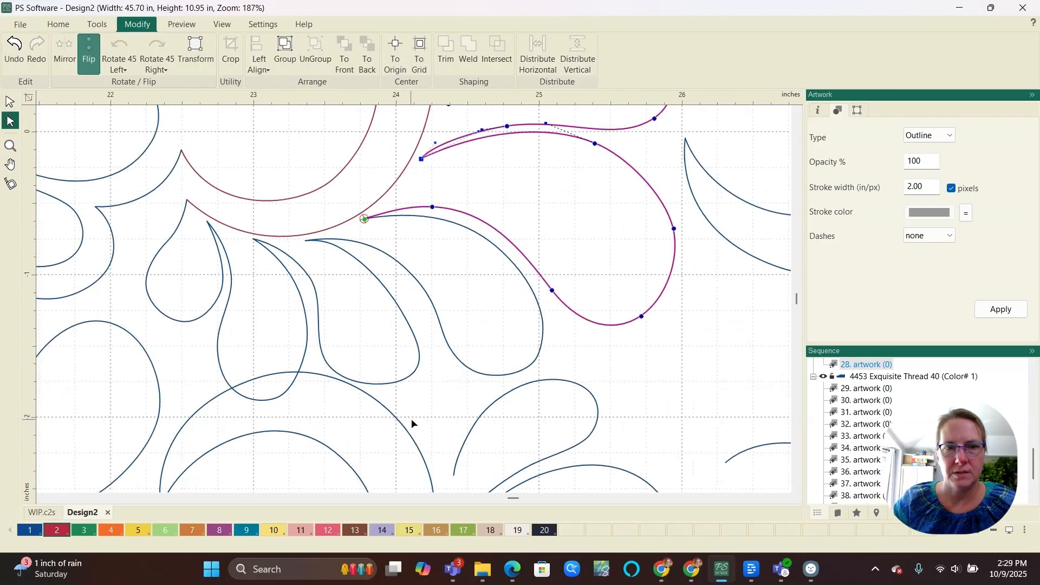
pyautogui.scroll(-3, 406, 339)
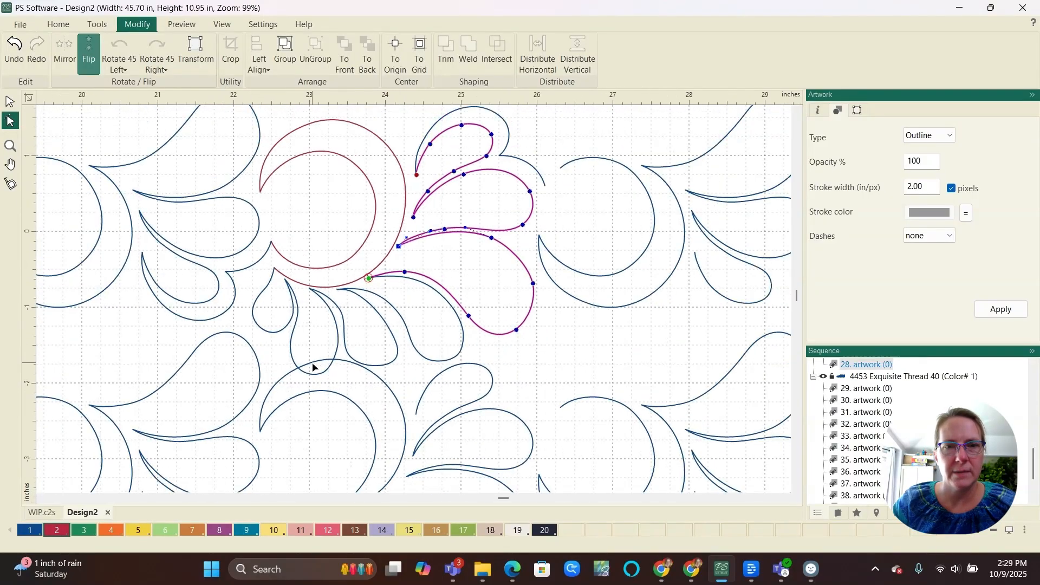
# - Select the crescent, the red teardrops and all the connected blue teardrop pieces, and group them into one motif
pyautogui.click(479, 299)
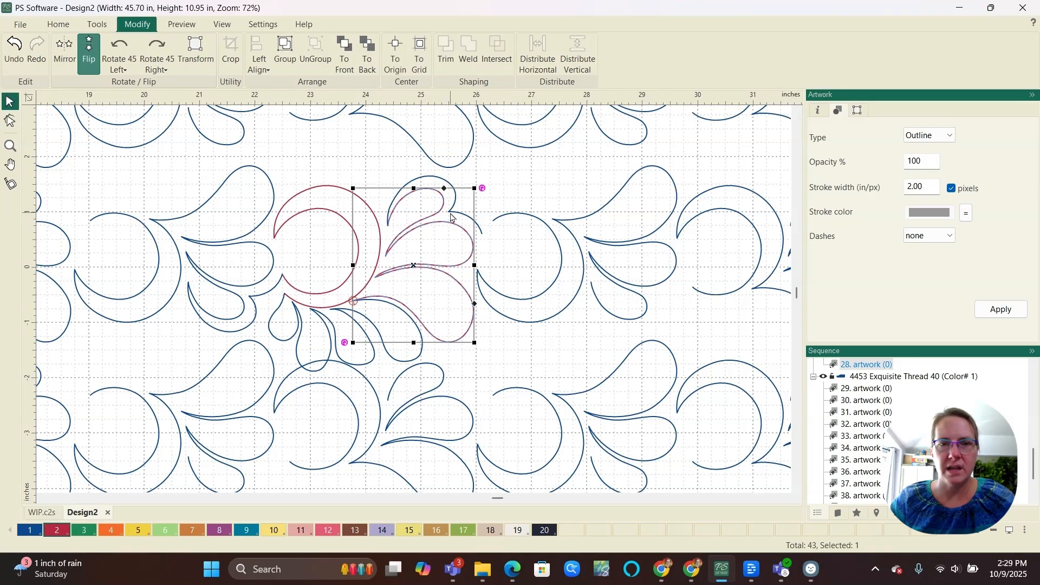
pyautogui.keyDown('shift'); pyautogui.click(426, 184); pyautogui.keyUp('shift')
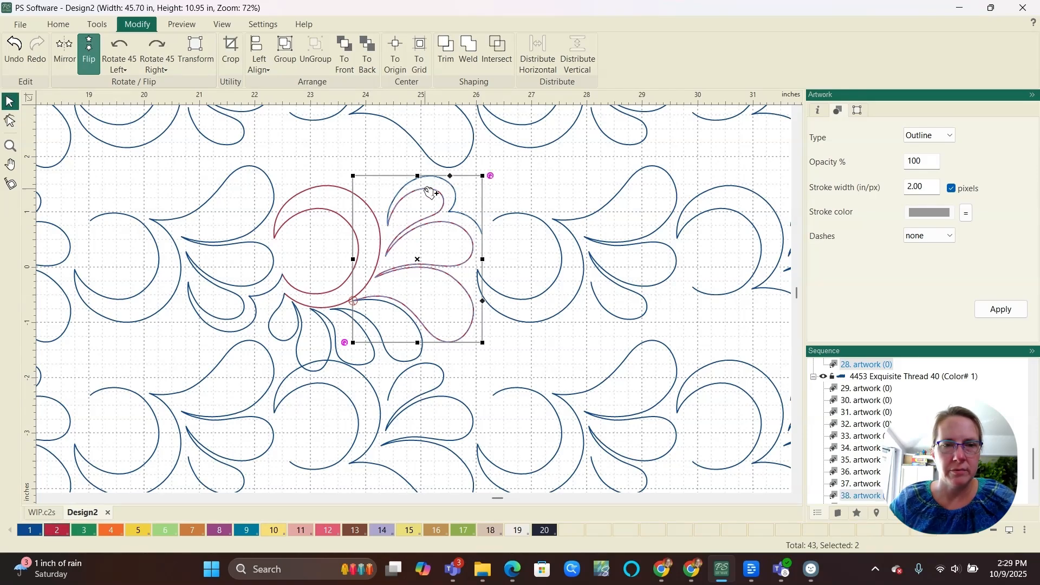
pyautogui.keyDown('shift'); pyautogui.click(397, 313); pyautogui.keyUp('shift')
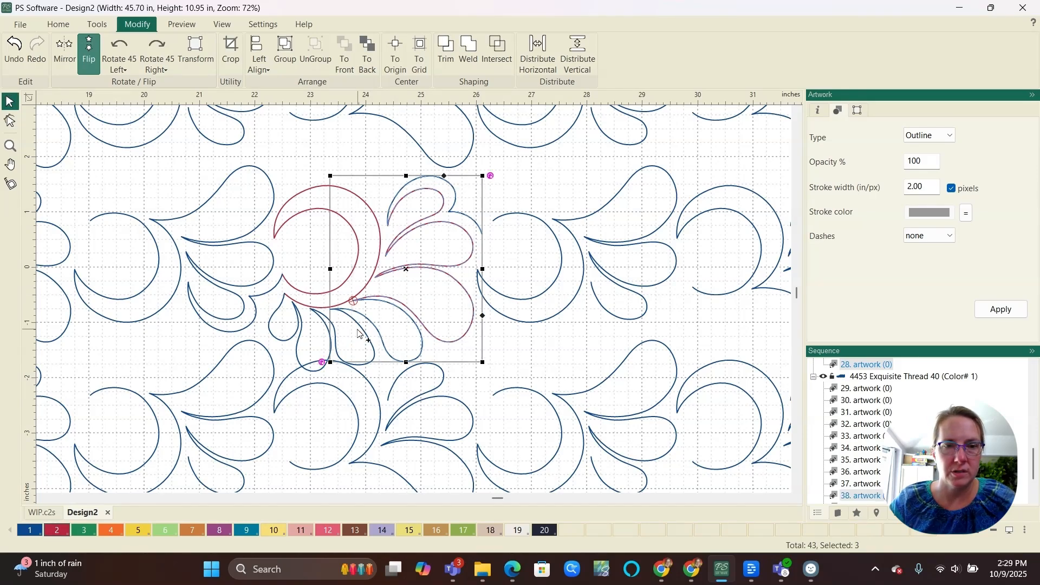
pyautogui.keyDown('shift'); pyautogui.click(360, 334); pyautogui.keyUp('shift')
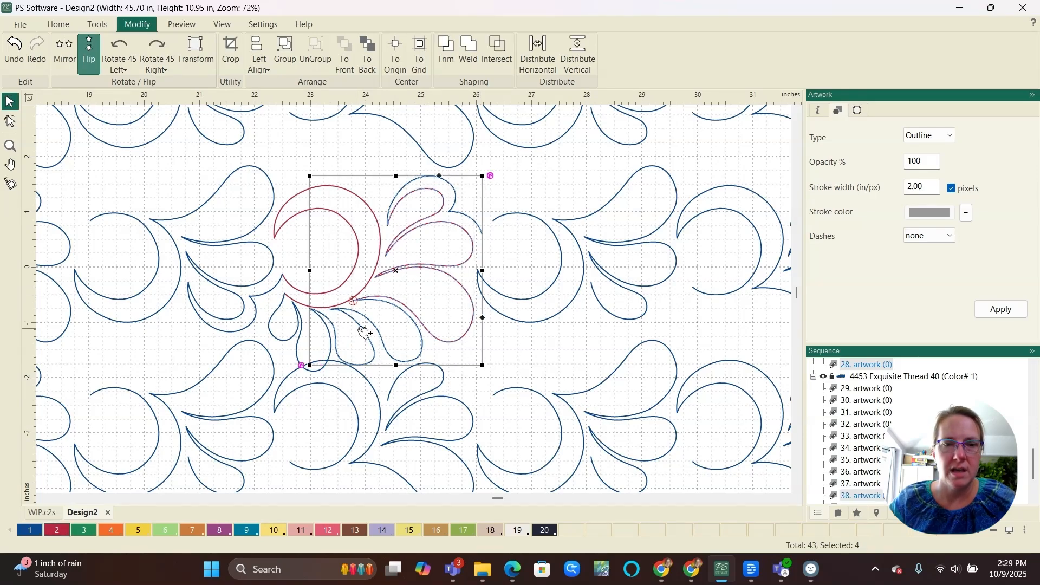
pyautogui.keyDown('shift'); pyautogui.click(328, 349); pyautogui.keyUp('shift')
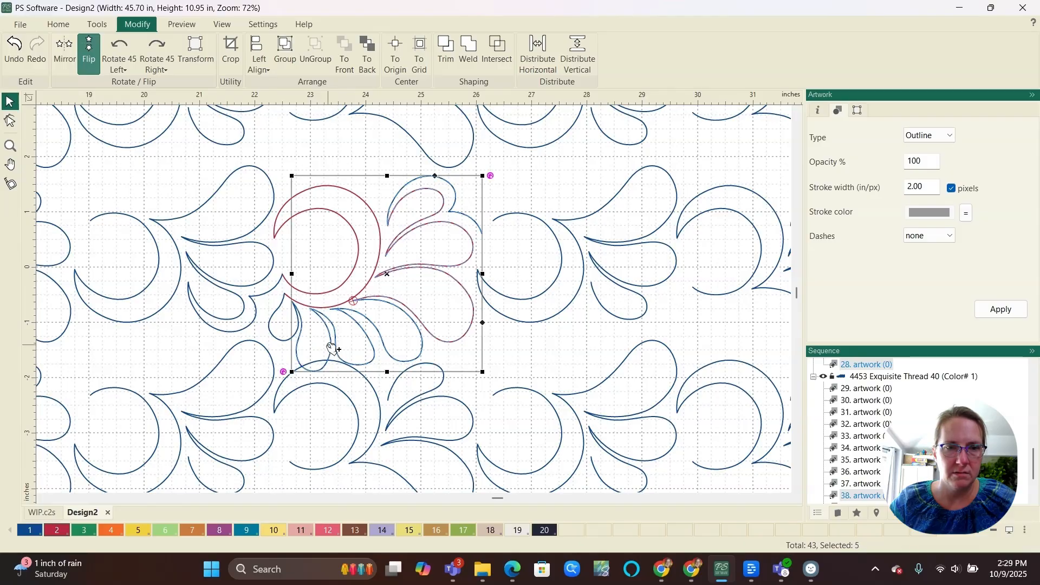
pyautogui.keyDown('shift'); pyautogui.click(296, 332); pyautogui.keyUp('shift')
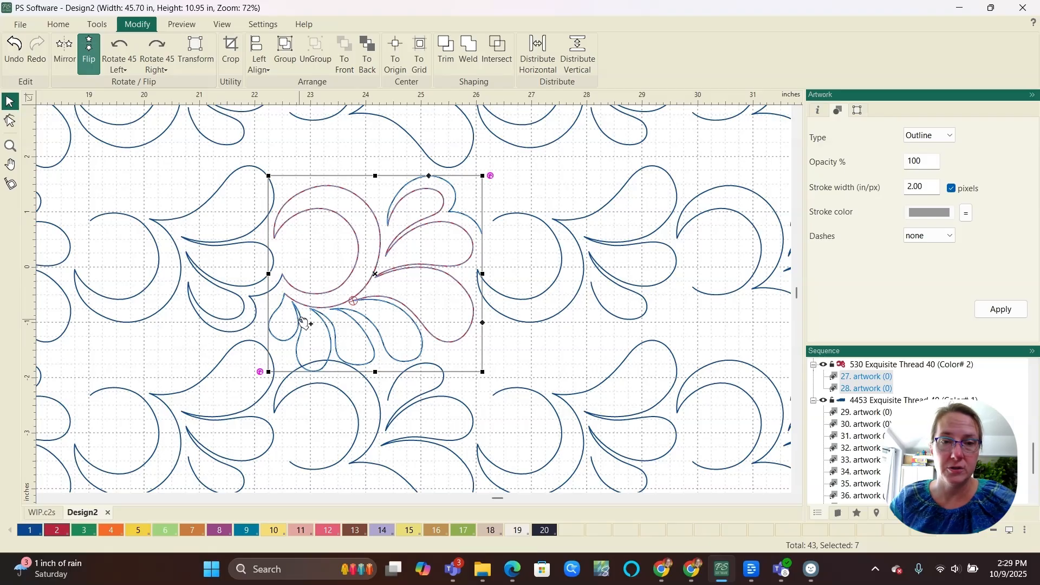
pyautogui.hotkey('ctrl', 'g')
# - Place two copies of the grouped motif side by side in the empty area beyond the rows, and flip the second one vertically
pyautogui.scroll(-5, 296, 325)
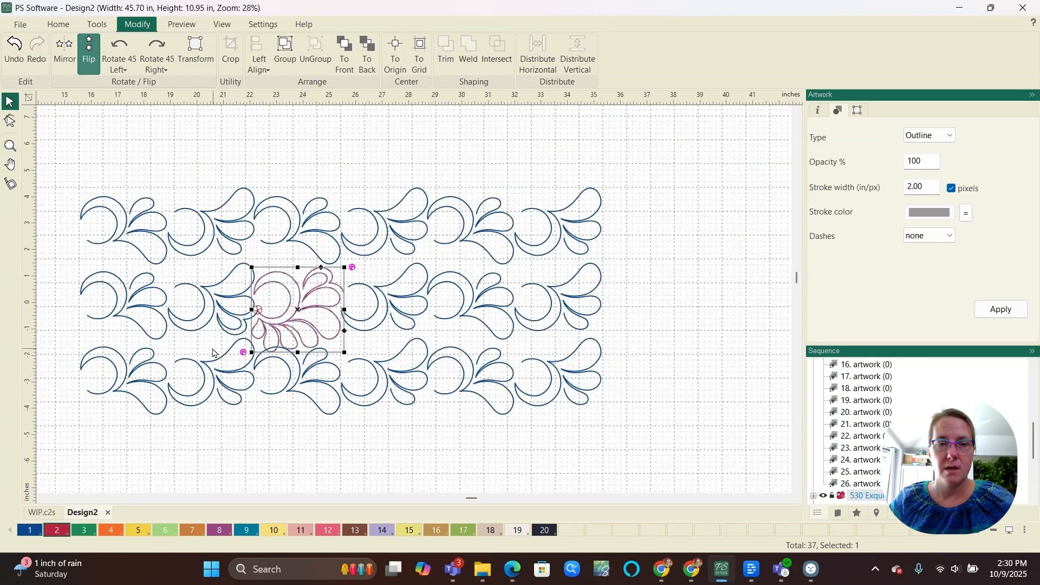
pyautogui.scroll(-2, 213, 353)
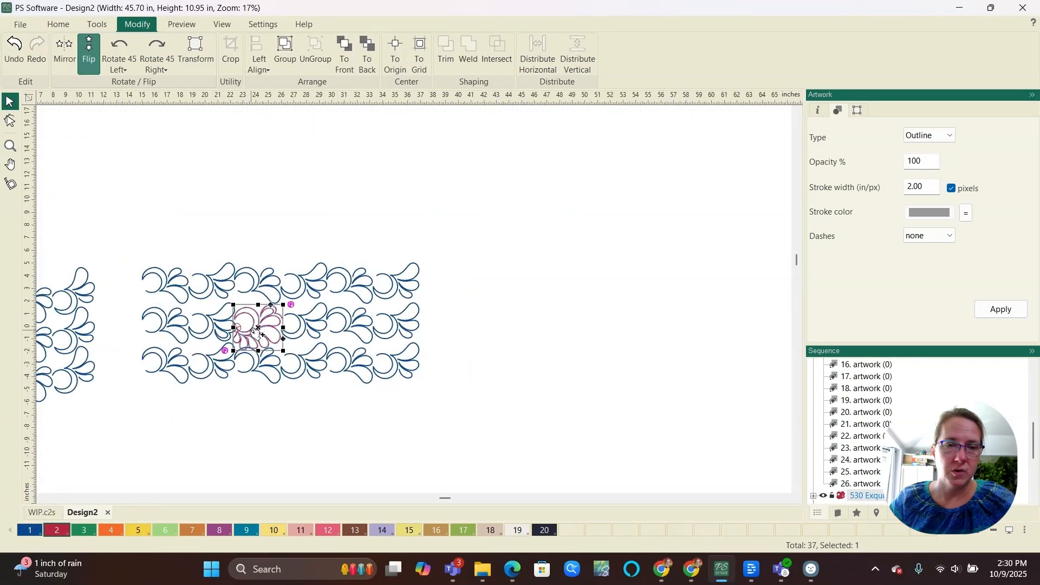
pyautogui.moveTo(263, 335); pyautogui.dragTo(595, 299)
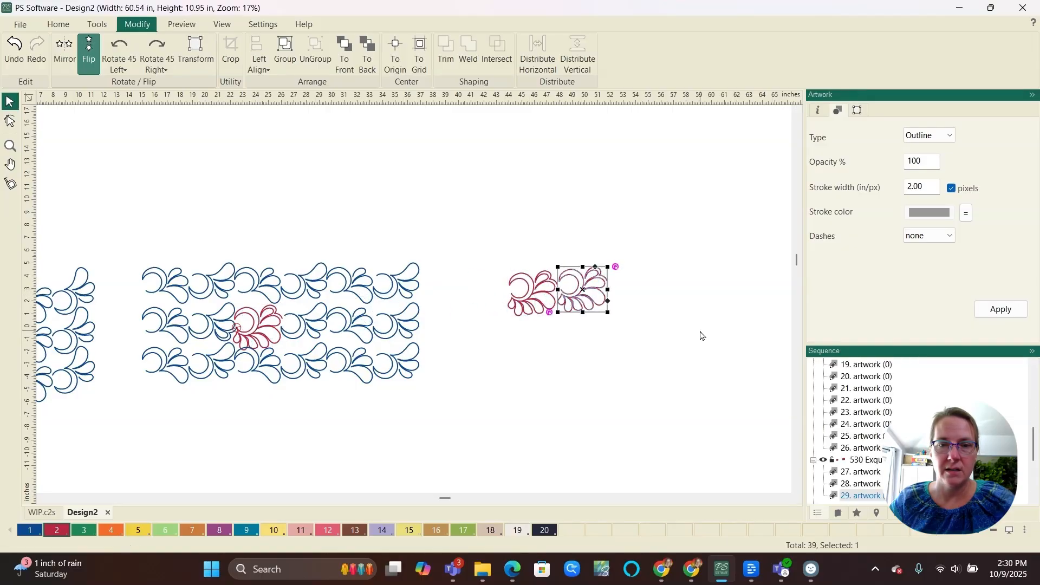
pyautogui.click(89, 51)
pyautogui.scroll(10, 607, 295)
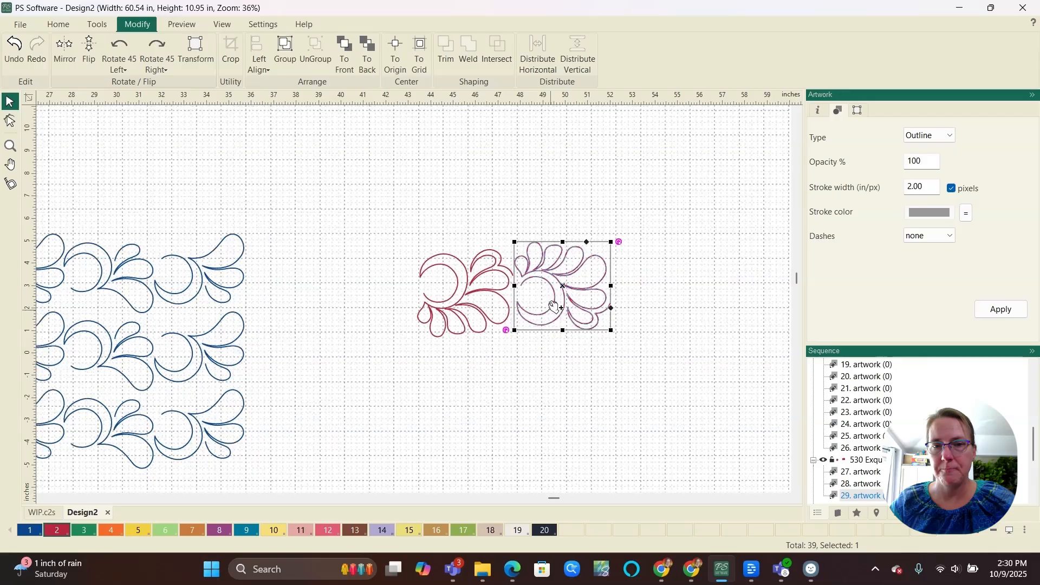
# - Move the flipped red motif so its inner crescent end meets the first motif's tail end, and join the two into one continuous path
pyautogui.scroll(6, 511, 261)
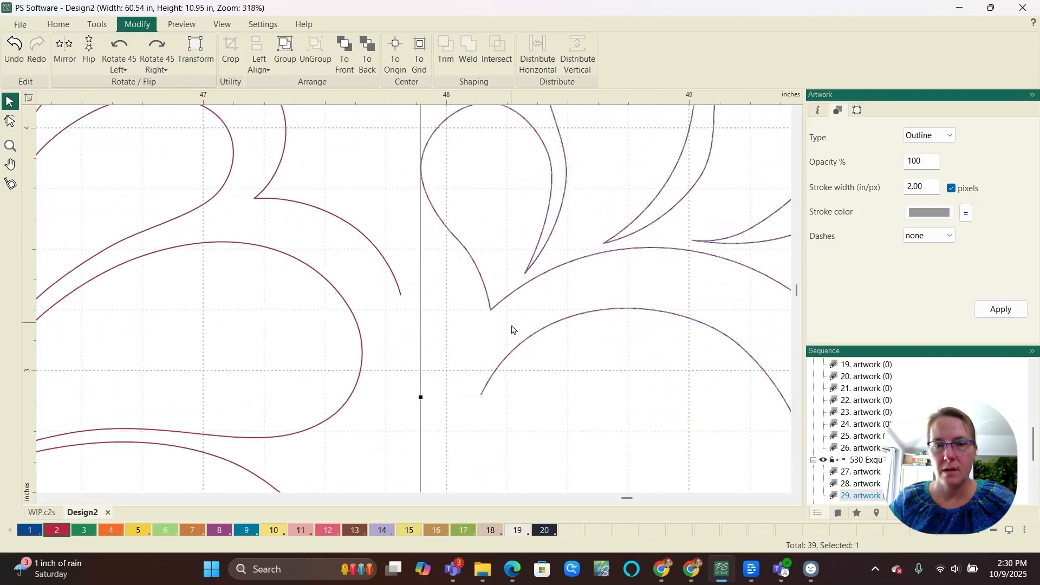
pyautogui.moveTo(505, 354); pyautogui.dragTo(423, 269)
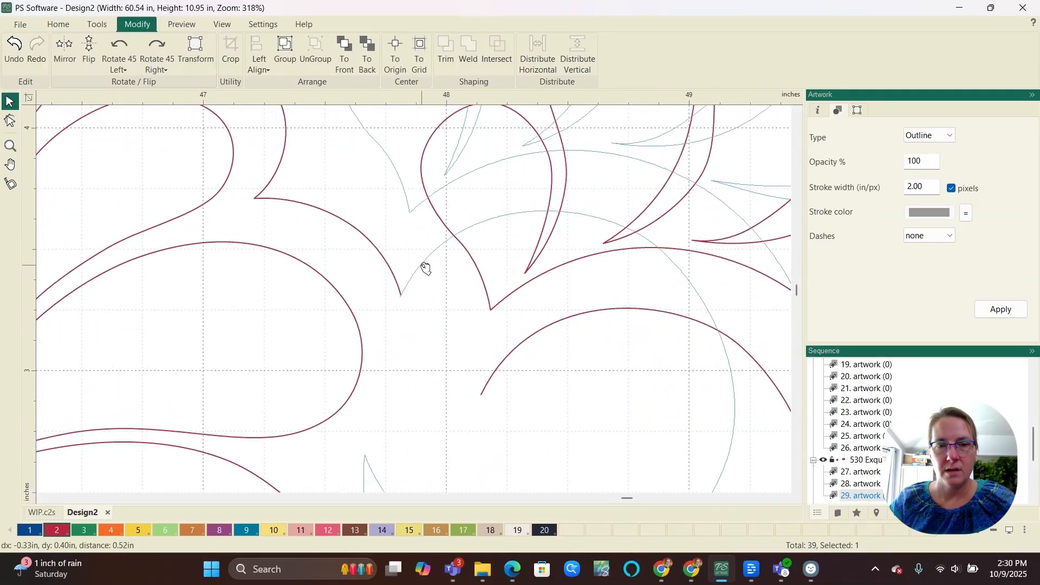
pyautogui.scroll(4, 424, 276)
pyautogui.scroll(11, 412, 259)
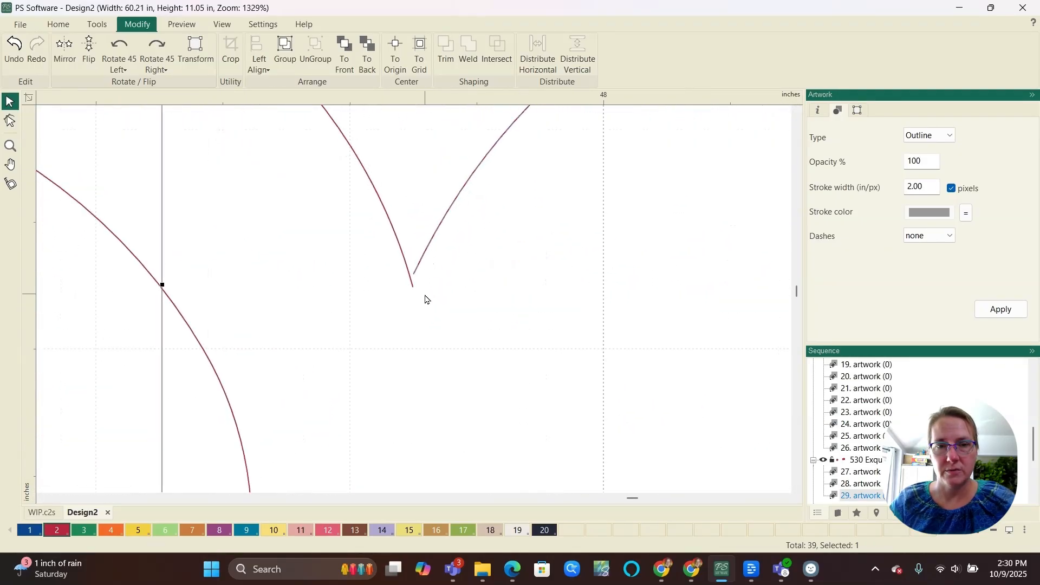
pyautogui.moveTo(399, 260); pyautogui.dragTo(394, 303)
pyautogui.scroll(4, 386, 325)
pyautogui.scroll(9, 378, 344)
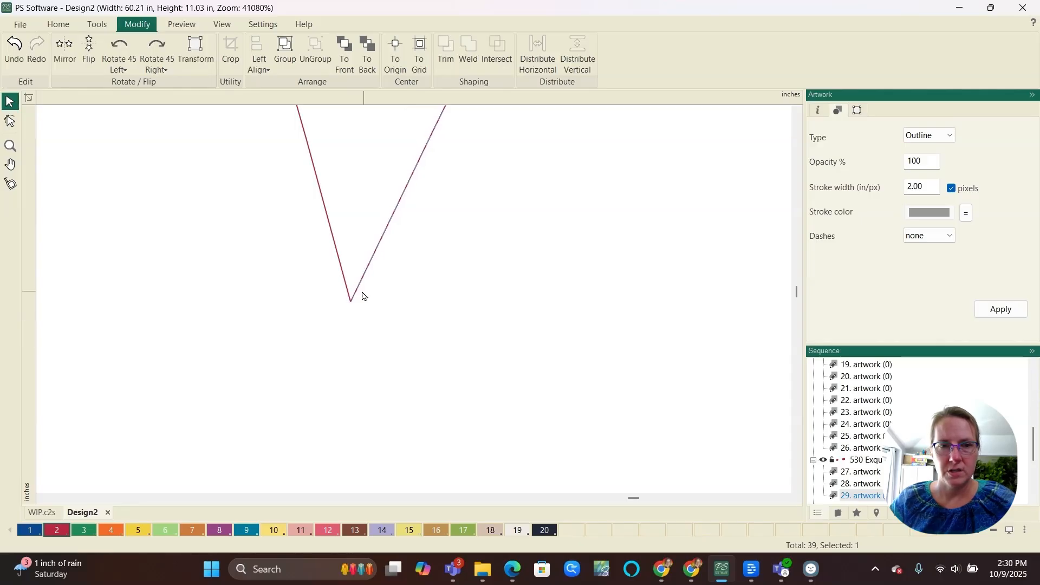
pyautogui.keyDown('ctrl'); pyautogui.click(344, 269); pyautogui.keyUp('ctrl')
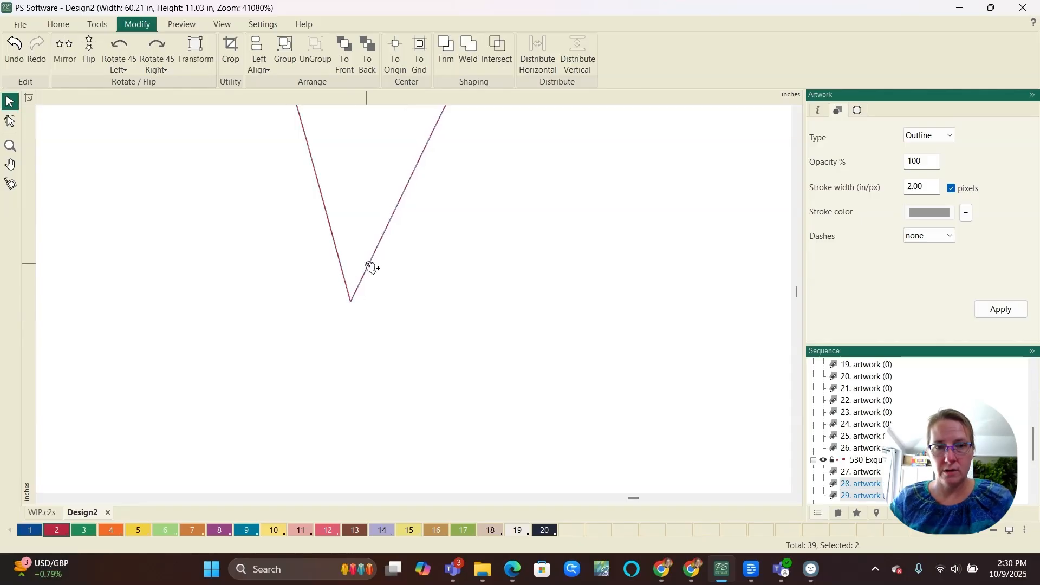
pyautogui.hotkey('ctrl', 'l')
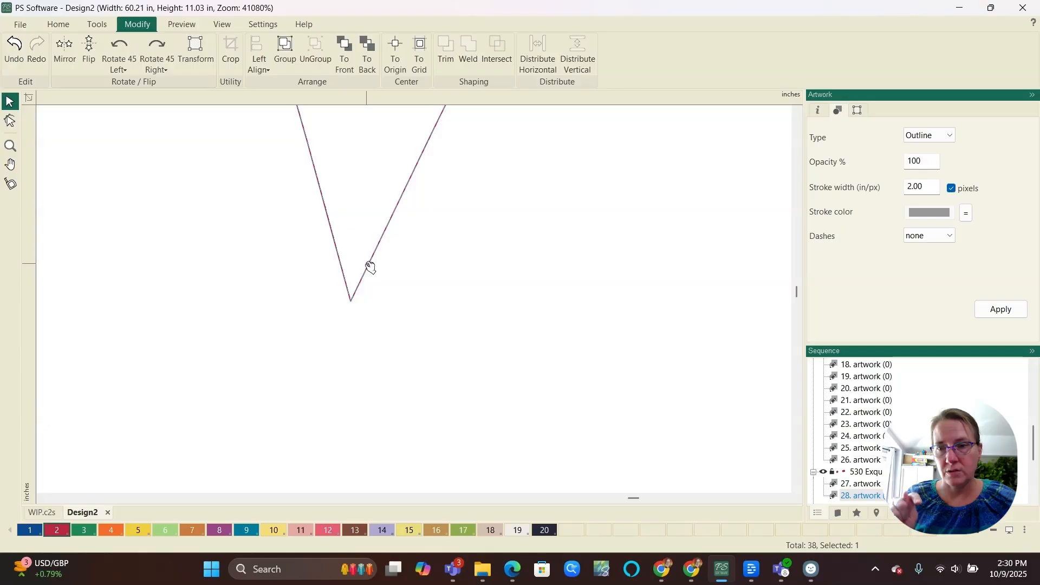
# - Repeat the joined motif three across and three down, point to point, with a vertical distance of -0.64 in
pyautogui.scroll(-5, 372, 267)
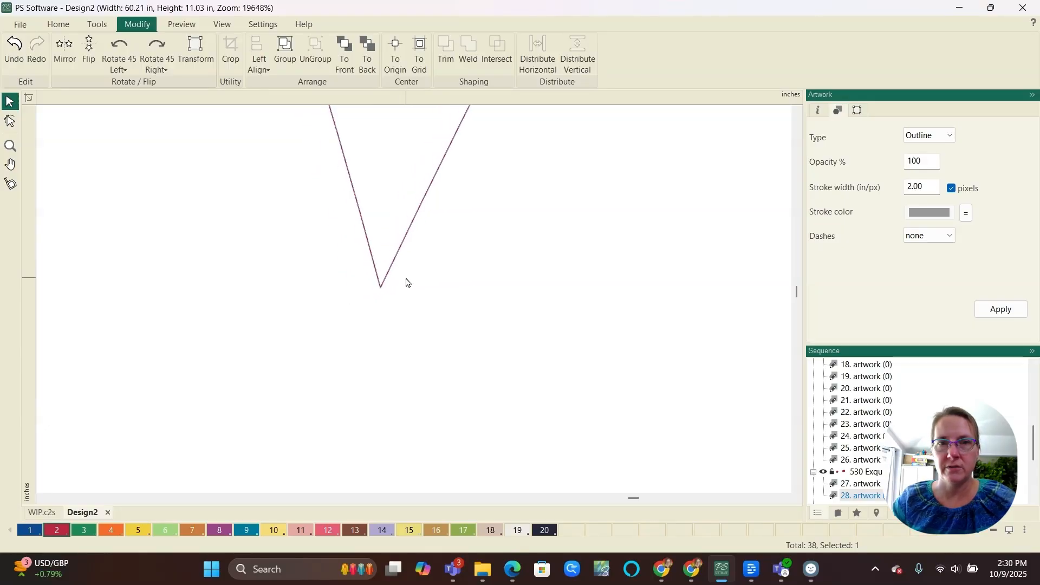
pyautogui.scroll(-2, 389, 281)
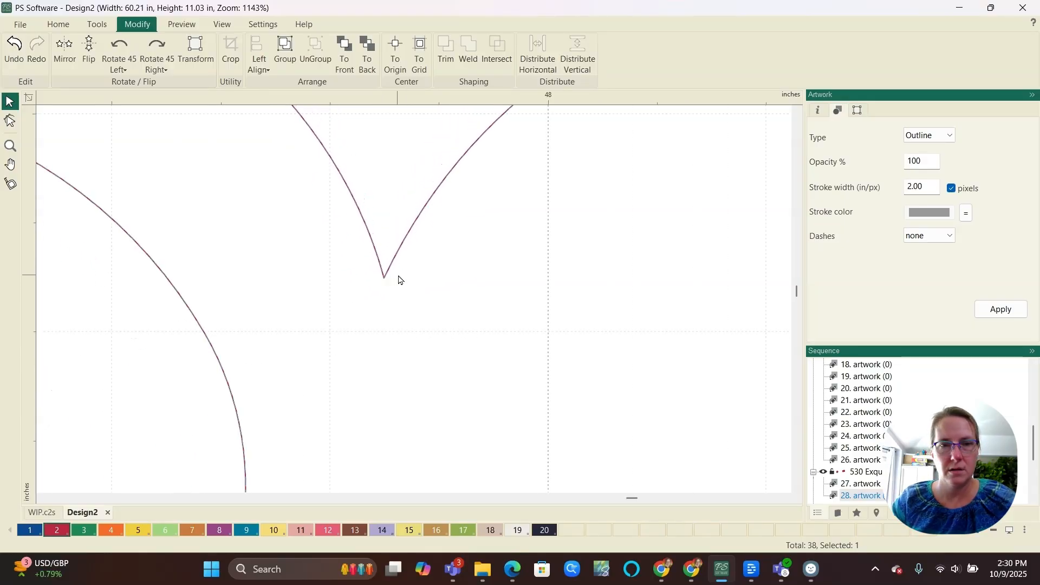
pyautogui.scroll(-5, 399, 280)
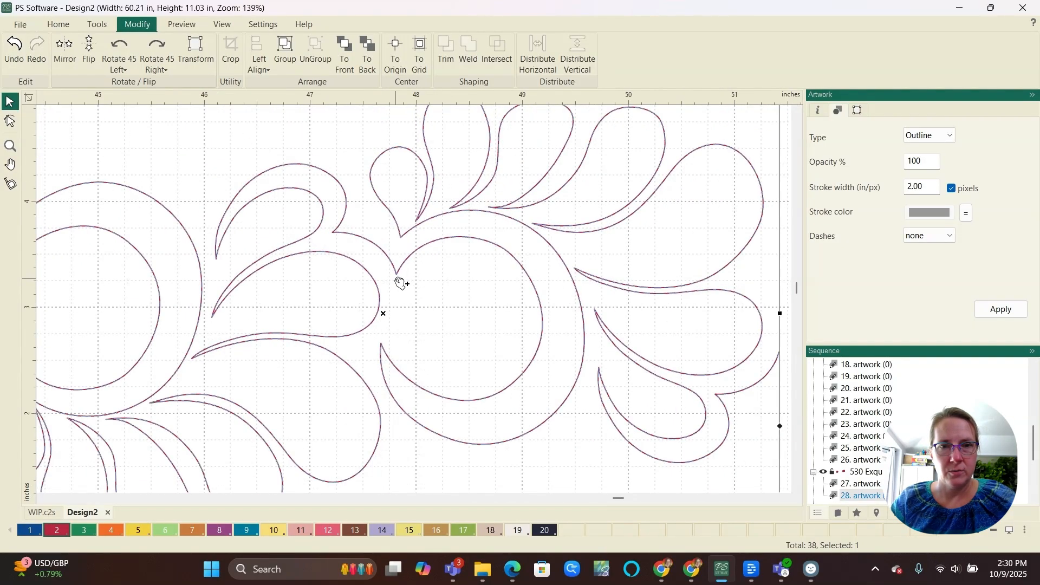
pyautogui.scroll(-2, 399, 281)
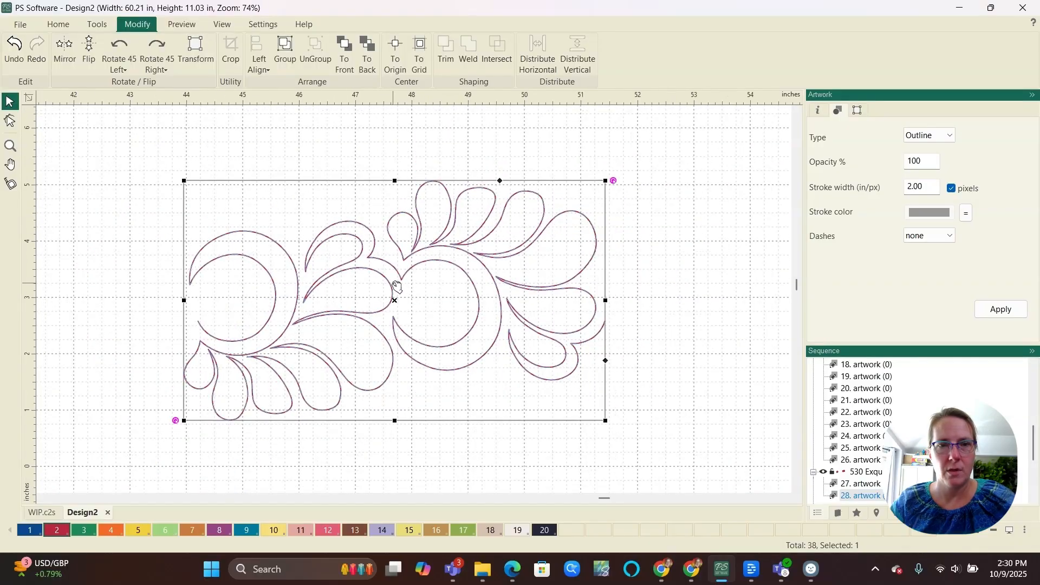
pyautogui.scroll(-3, 397, 287)
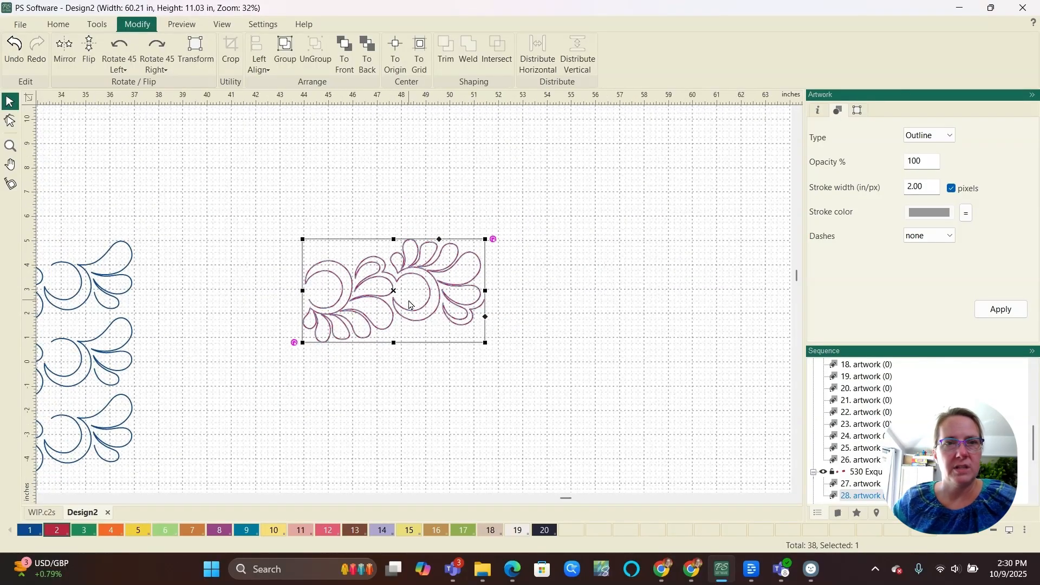
pyautogui.click(103, 28)
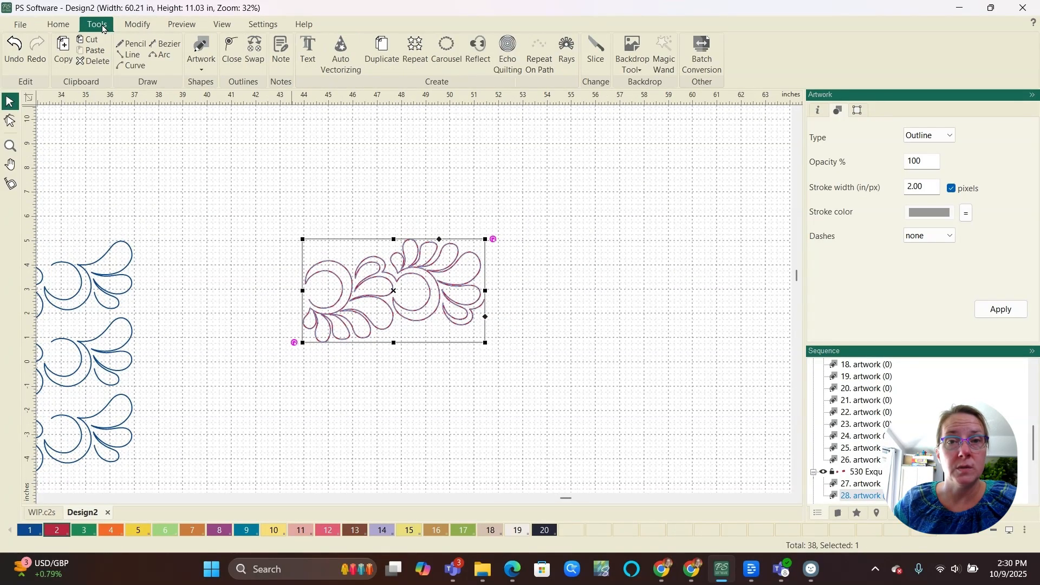
pyautogui.click(415, 45)
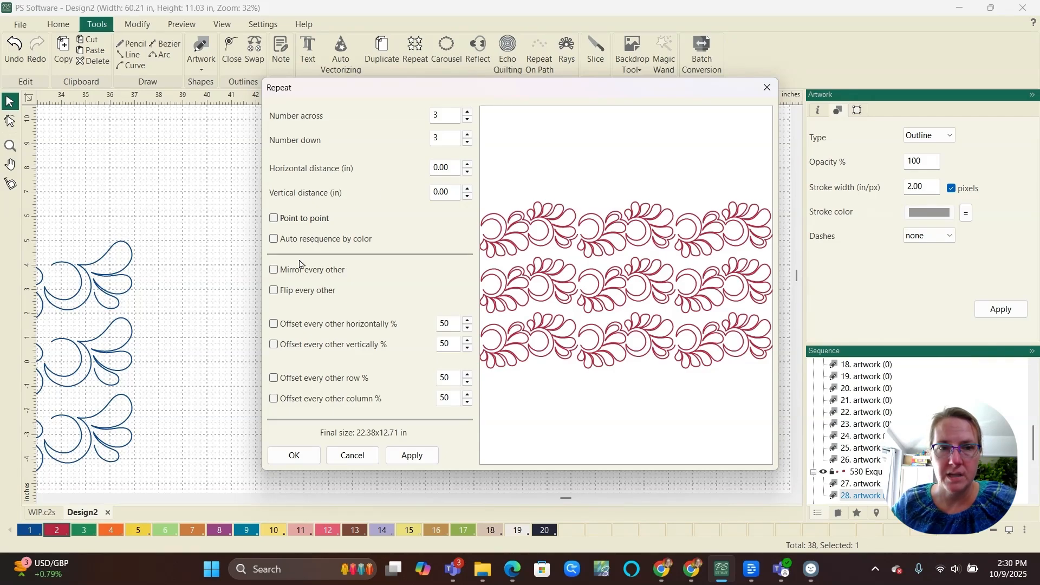
pyautogui.click(275, 218)
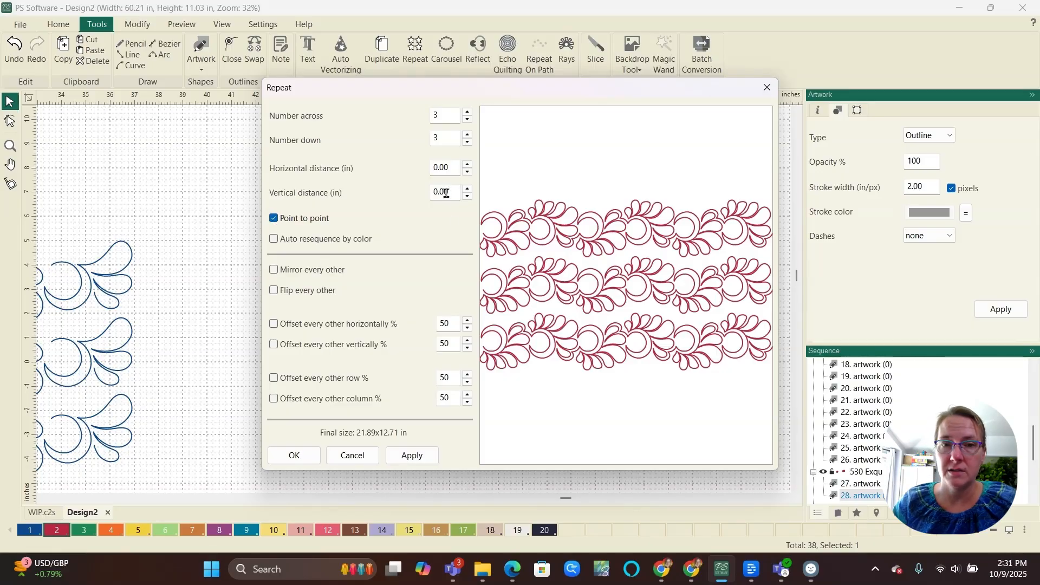
pyautogui.click(467, 196)
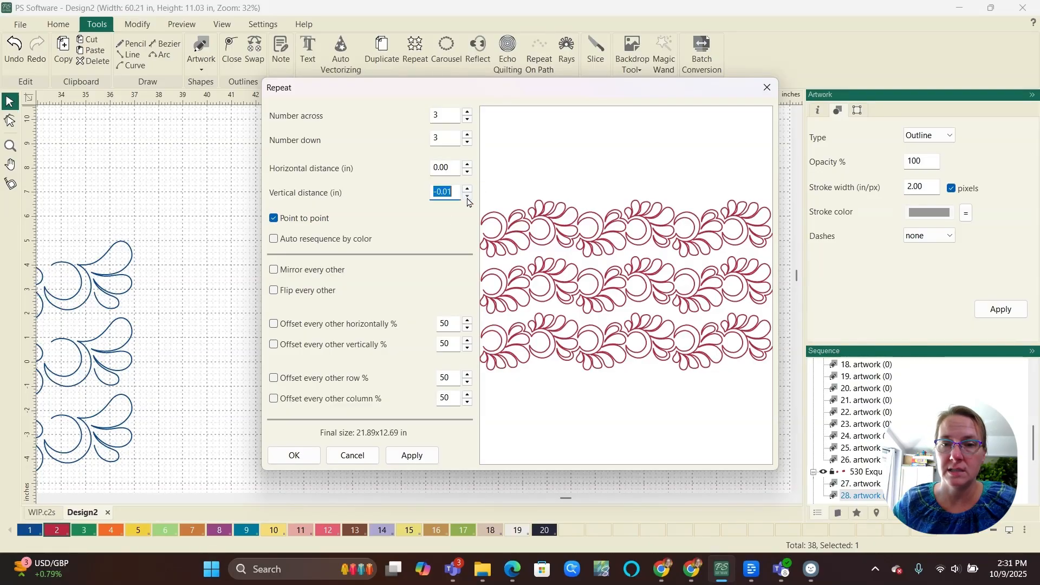
pyautogui.moveTo(467, 199); pyautogui.dragTo(467, 199)
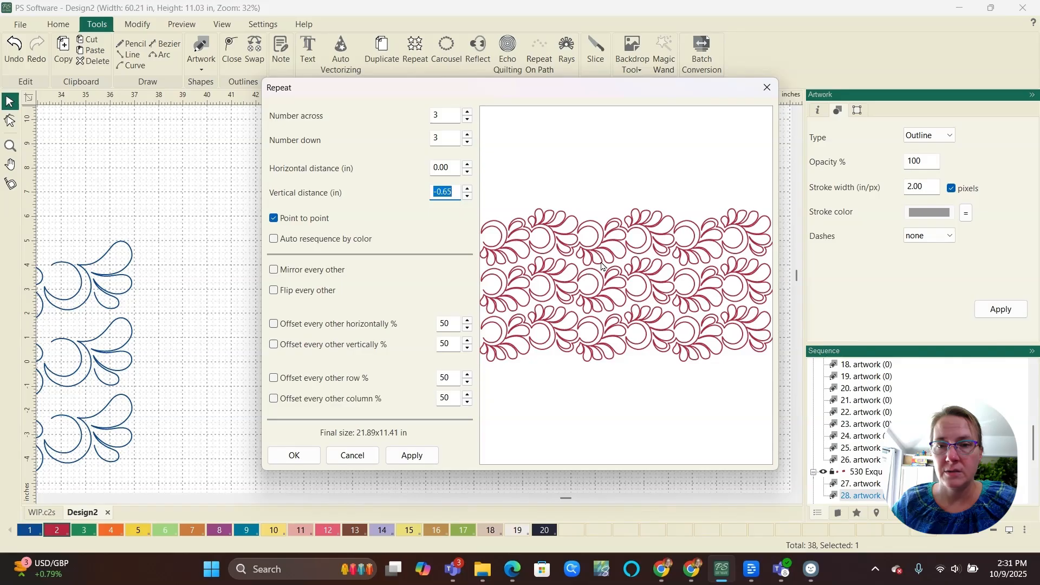
pyautogui.click(469, 189)
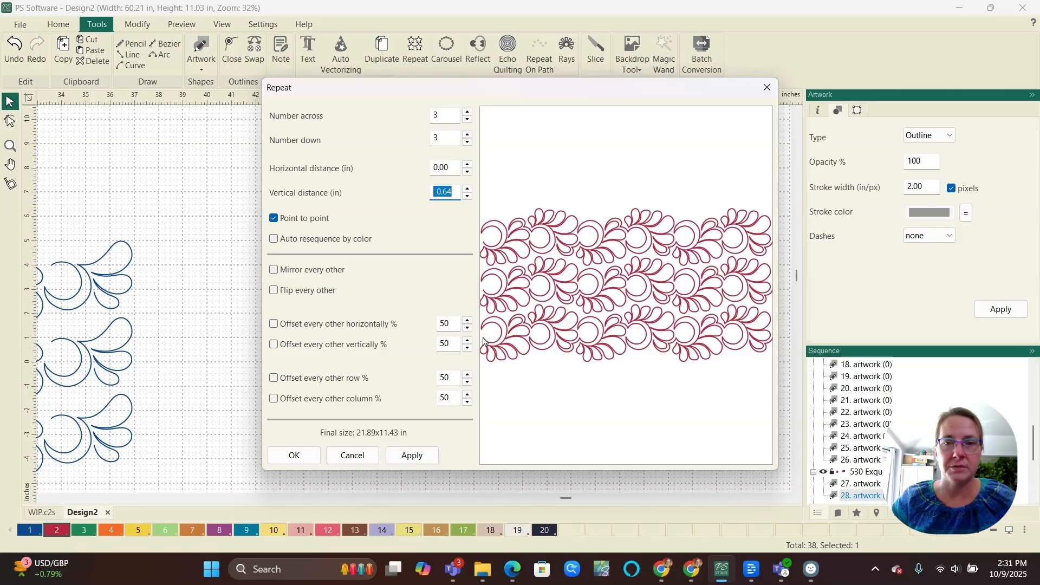
pyautogui.click(297, 455)
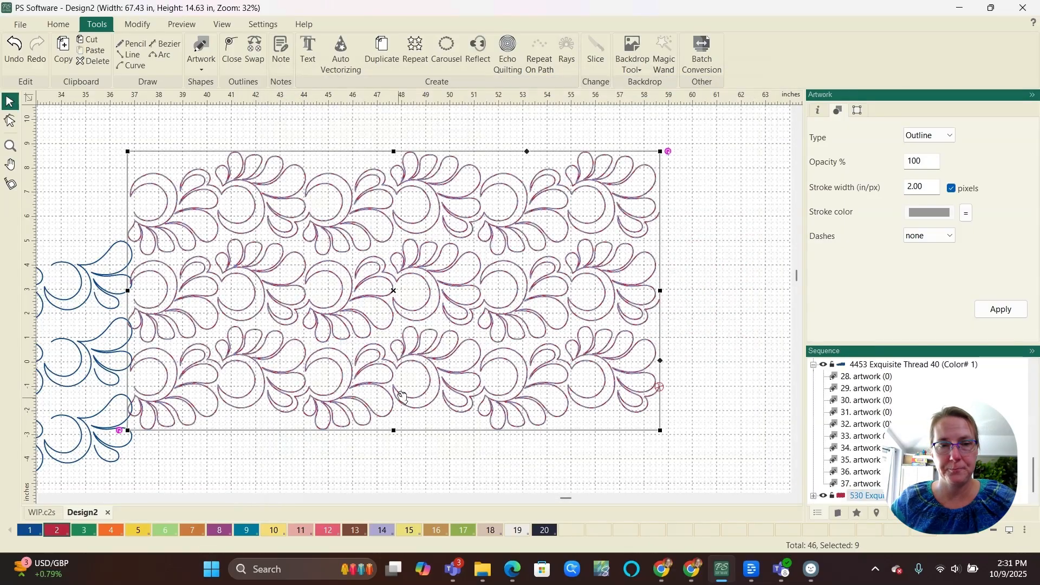
# - Move the repeated red block sideways, clear of the blue rows, and deselect it
pyautogui.scroll(-1, 344, 313)
pyautogui.moveTo(319, 250); pyautogui.dragTo(405, 250)
pyautogui.scroll(1, 603, 432)
pyautogui.click(553, 424)
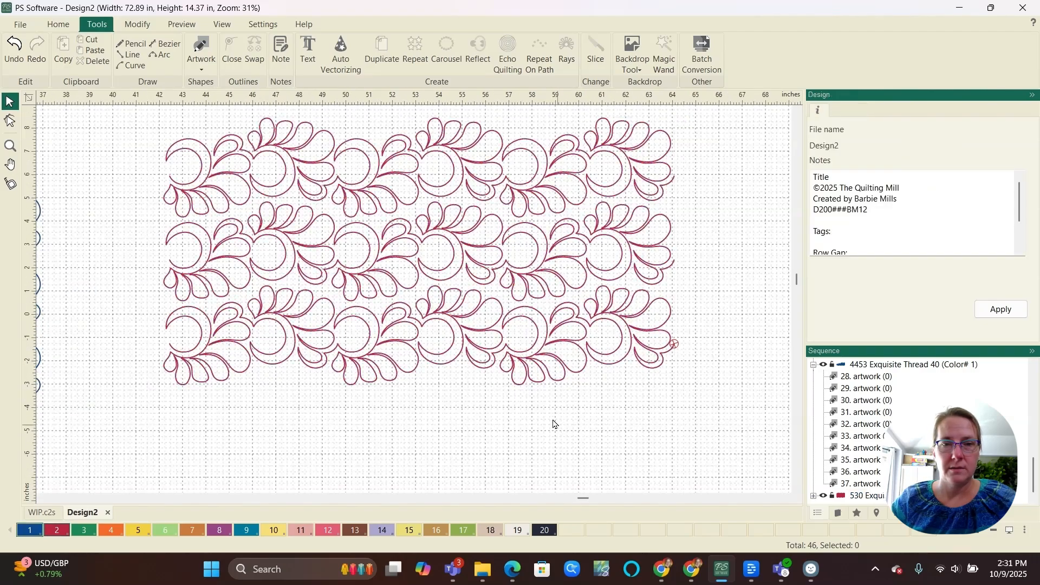
# - Split the red block's center repeat at the node joining its two motifs, and recolor the first motif blue with color 1
pyautogui.click(440, 242)
pyautogui.scroll(1, 436, 239)
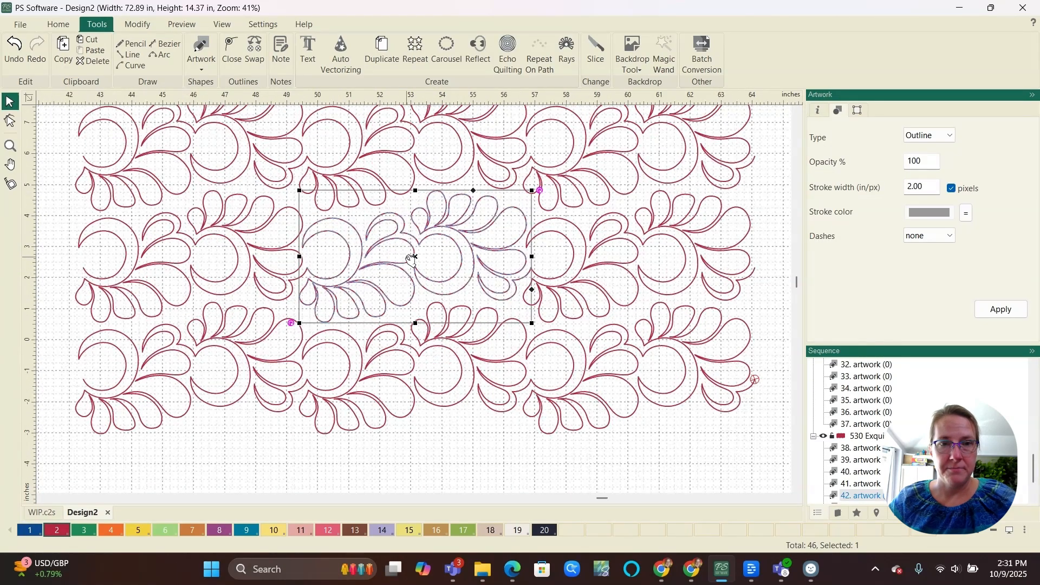
pyautogui.doubleClick(425, 278)
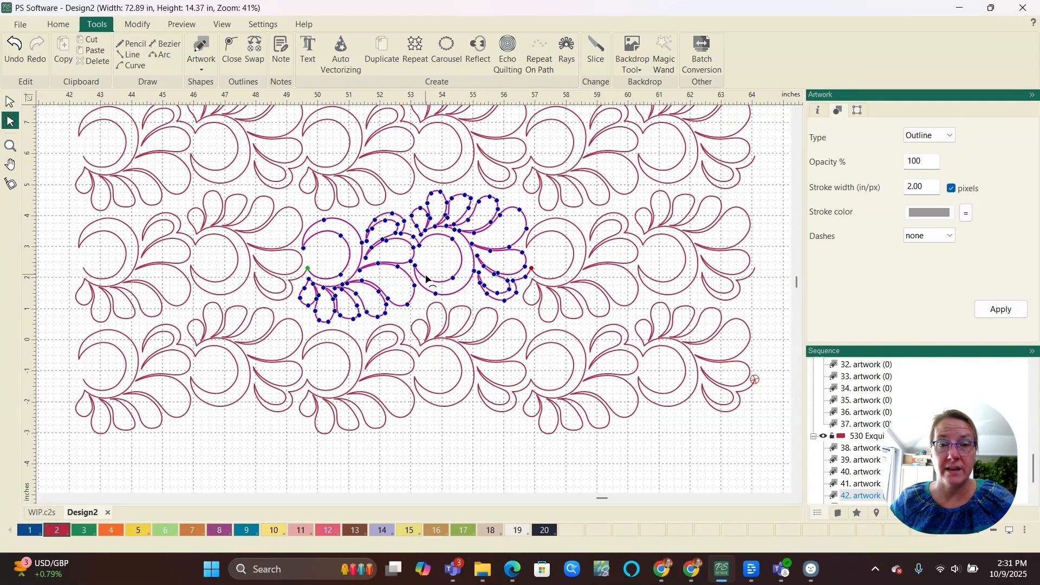
pyautogui.scroll(1, 426, 279)
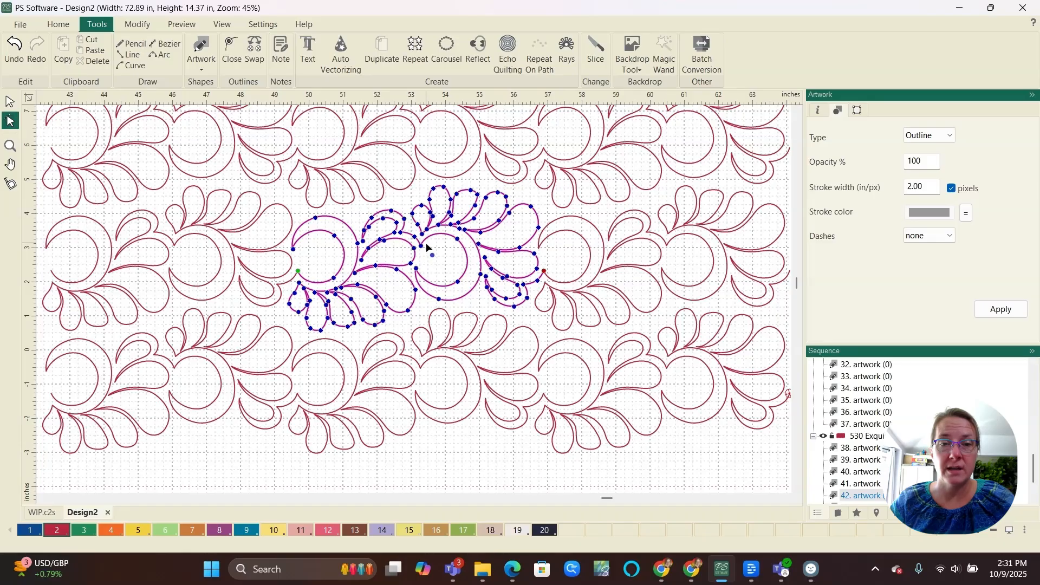
pyautogui.scroll(2, 425, 251)
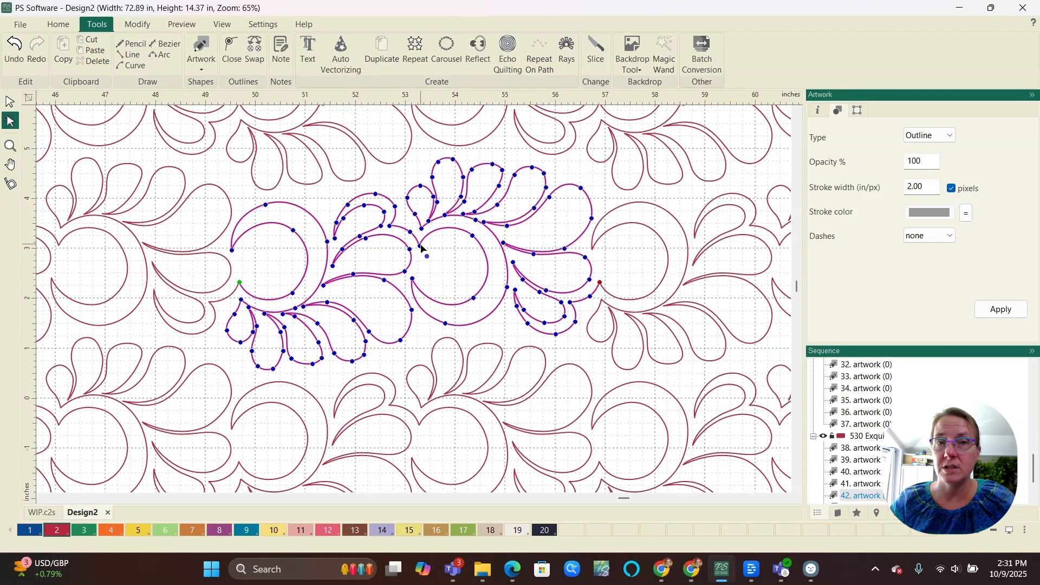
pyautogui.rightClick(420, 245)
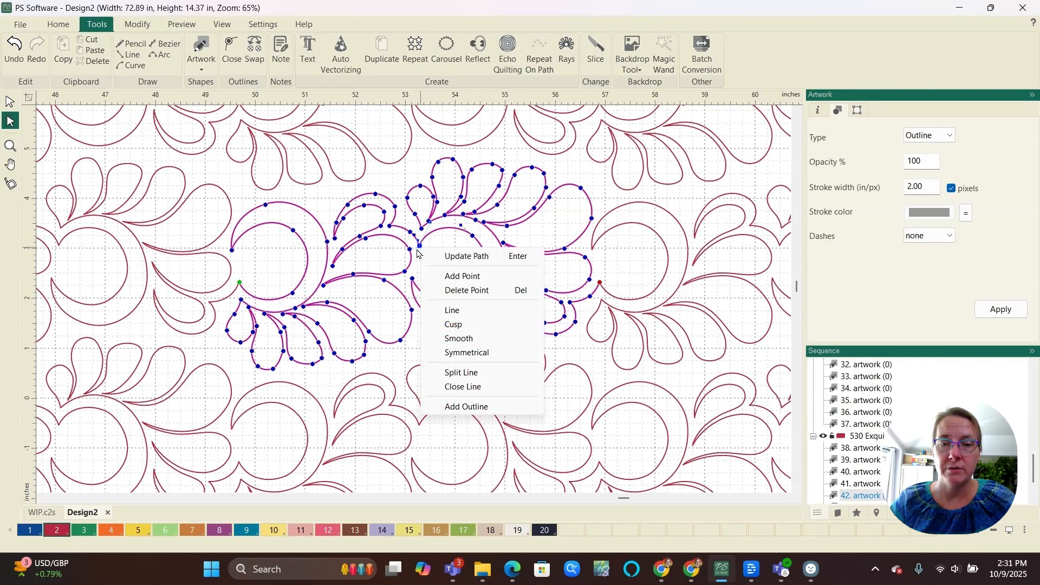
pyautogui.click(458, 372)
pyautogui.scroll(-1, 437, 314)
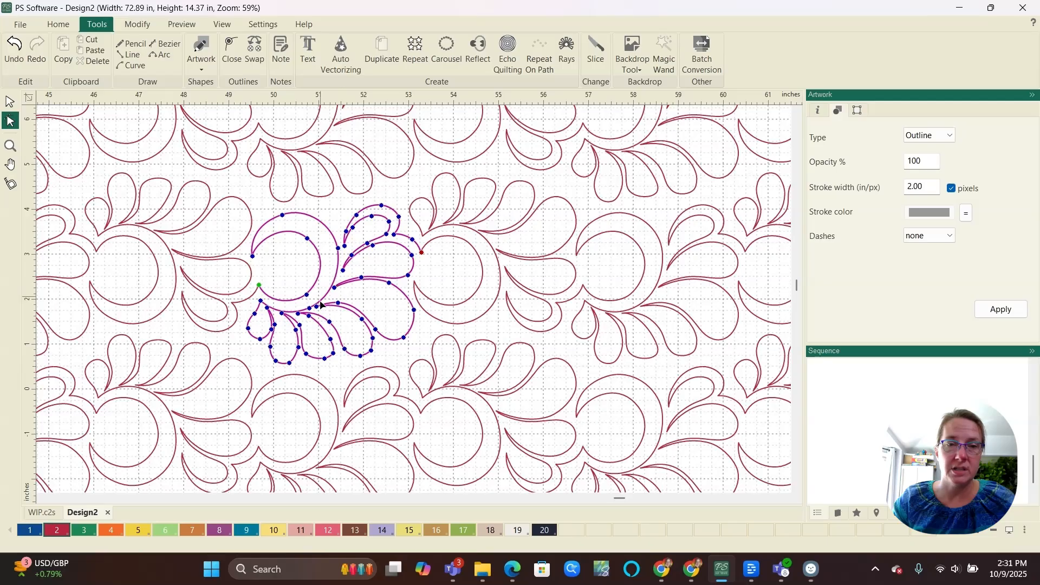
pyautogui.click(36, 531)
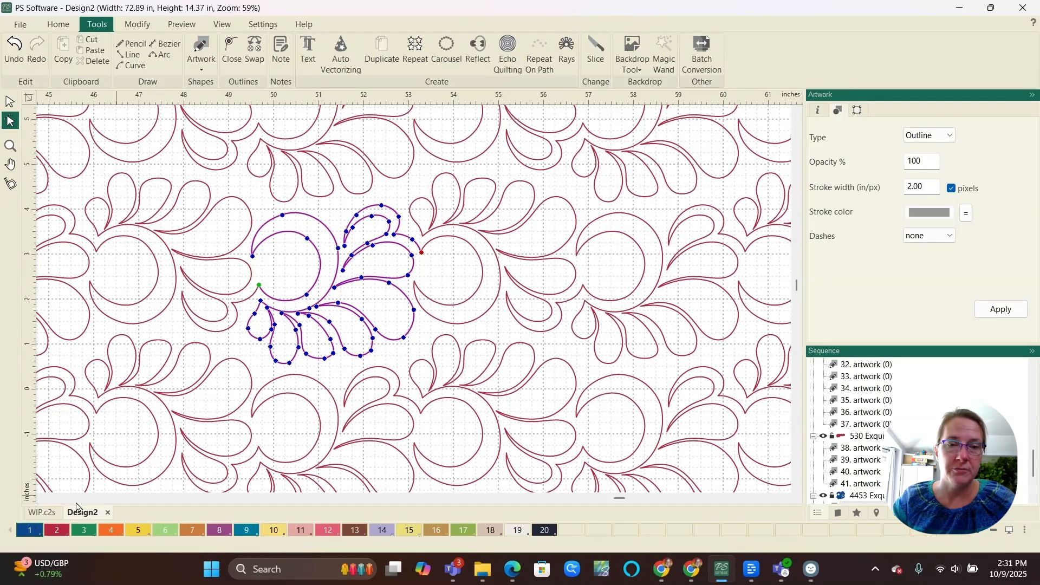
pyautogui.click(386, 315)
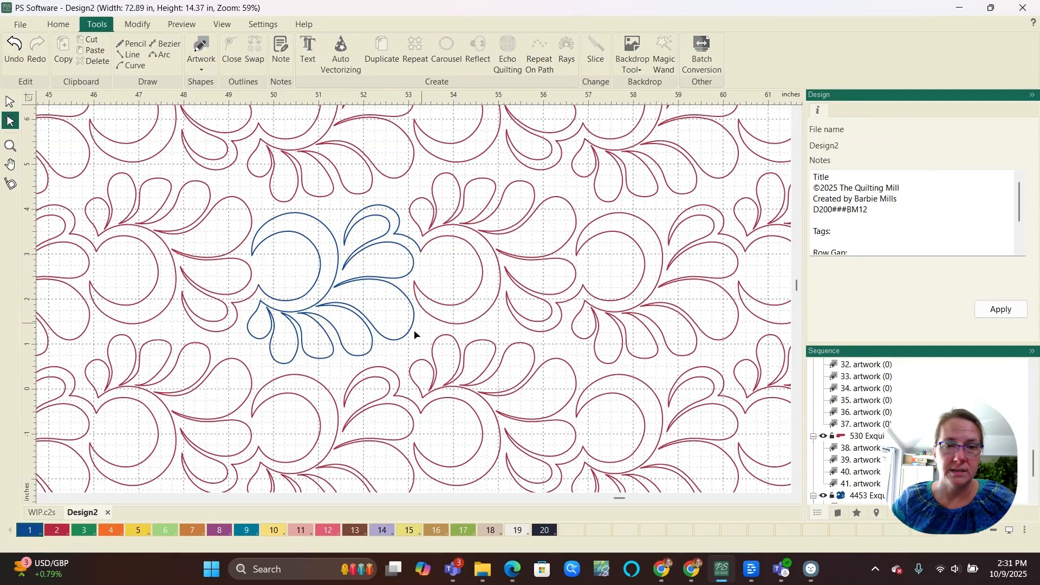
# - On the third teardrop beneath the blue crescent, lower the bottom node and move the node along its outer side outward
pyautogui.scroll(3, 163, 312)
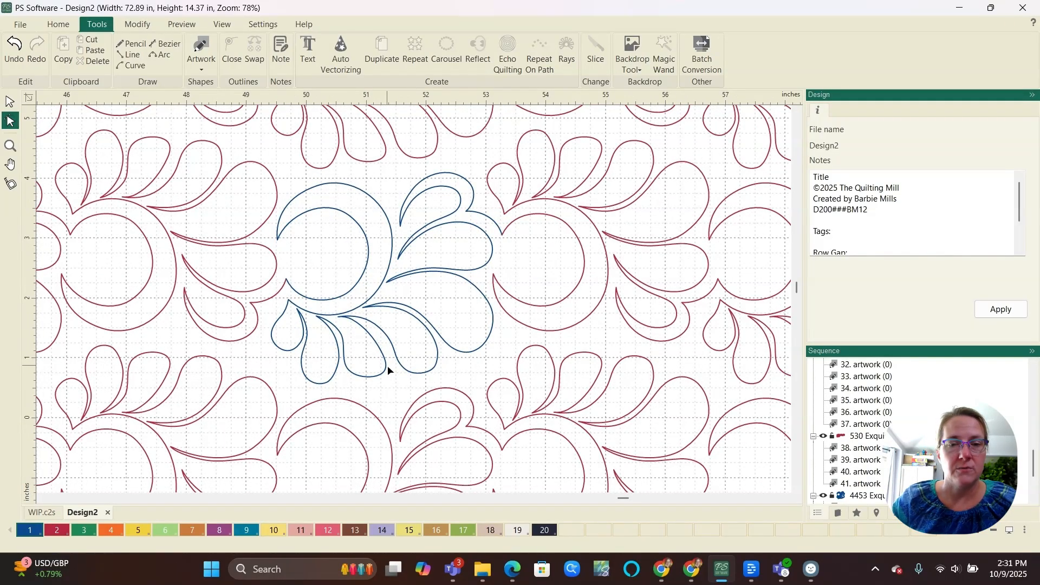
pyautogui.scroll(10, 388, 369)
pyautogui.click(364, 357)
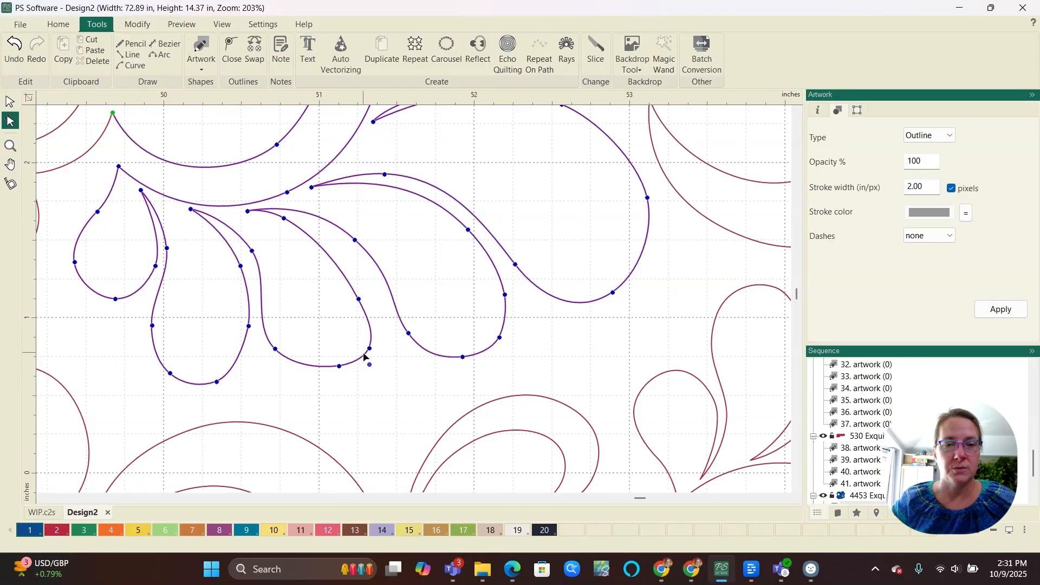
pyautogui.scroll(4, 347, 410)
pyautogui.moveTo(338, 345); pyautogui.dragTo(334, 371)
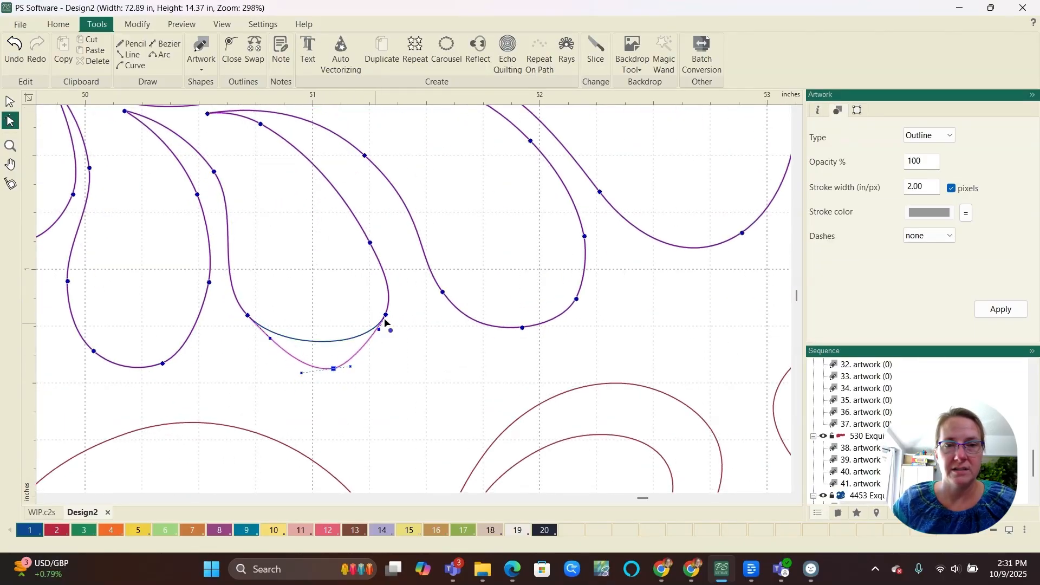
pyautogui.moveTo(371, 242); pyautogui.dragTo(380, 231)
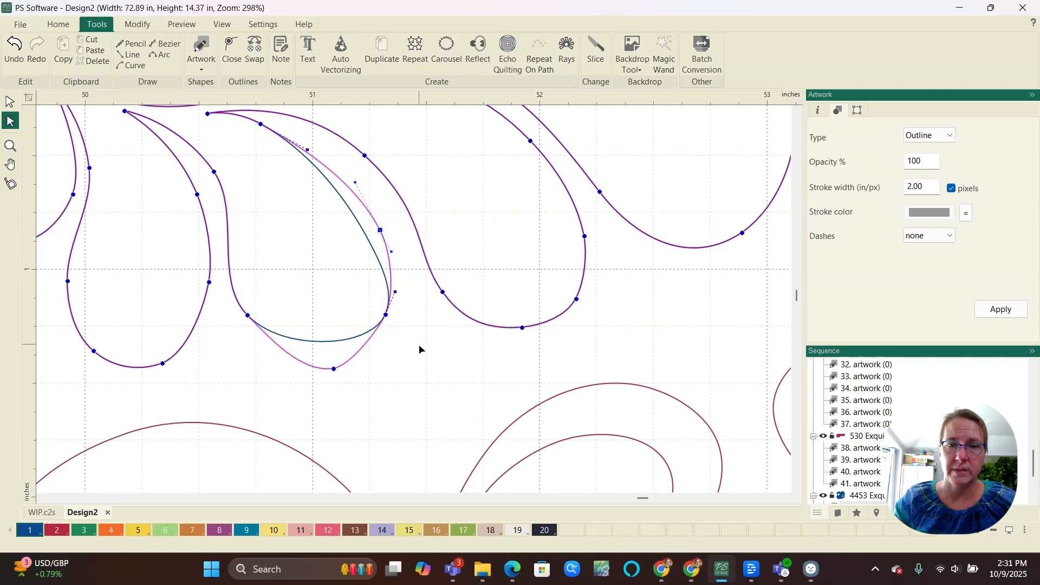
# - Move the two upper nodes on the third teardrop's outer edge outward and adjust their handles to follow the neighboring fourth teardrop
pyautogui.scroll(-1, 420, 349)
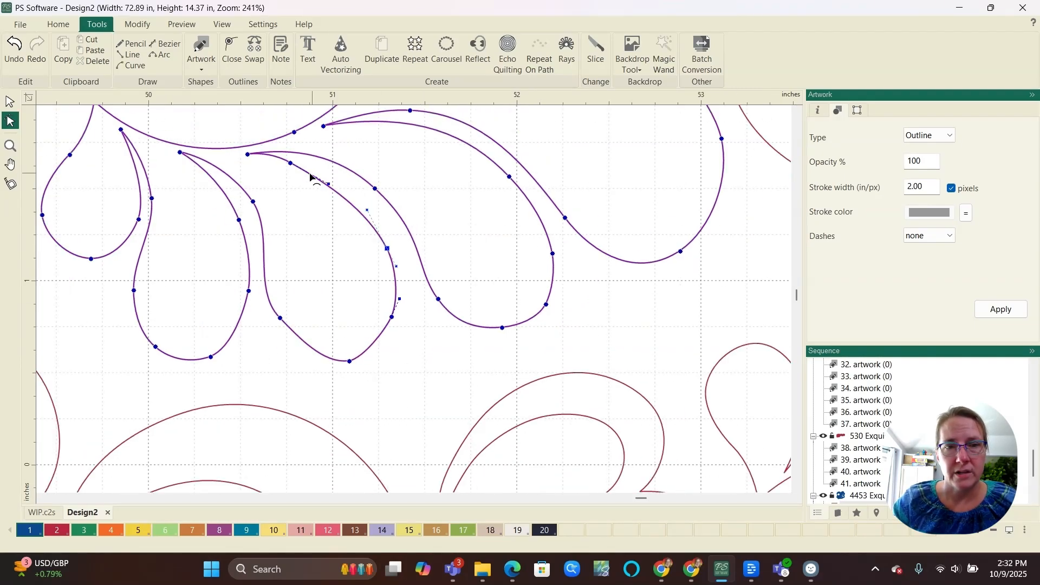
pyautogui.moveTo(328, 183); pyautogui.dragTo(357, 190)
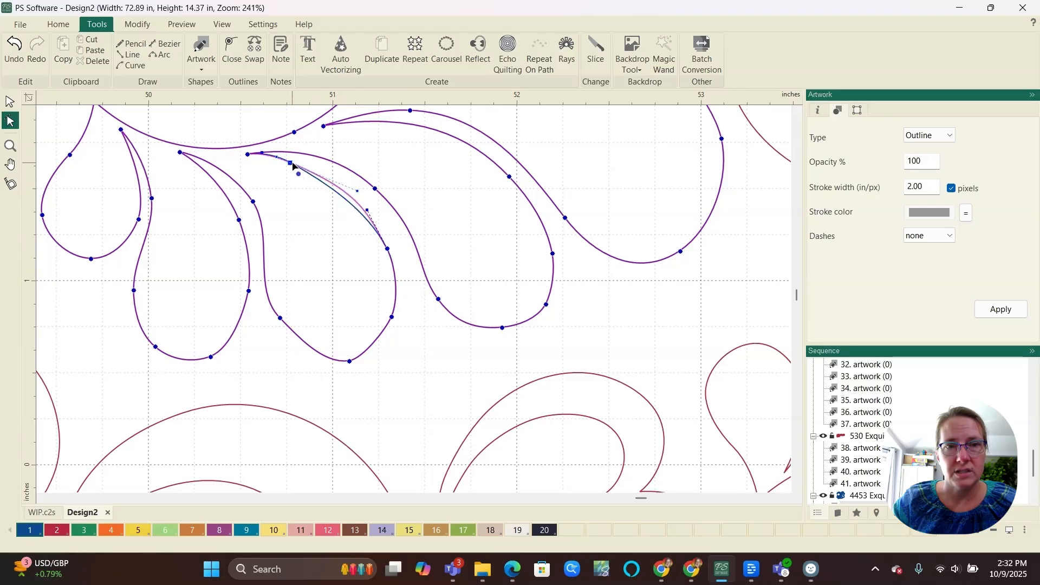
pyautogui.scroll(2, 293, 166)
pyautogui.moveTo(291, 163); pyautogui.dragTo(304, 167)
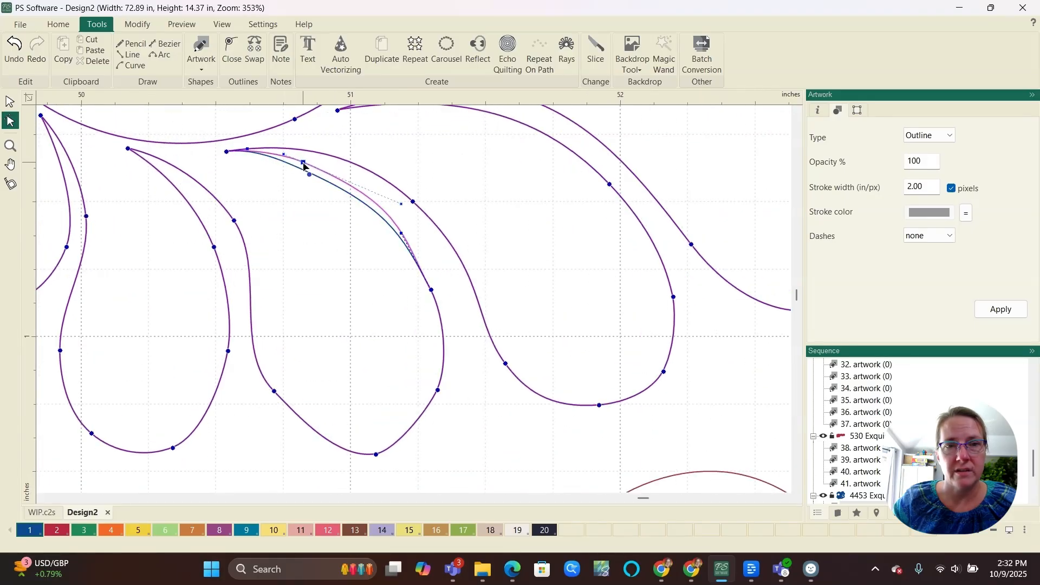
pyautogui.moveTo(402, 204); pyautogui.dragTo(408, 198)
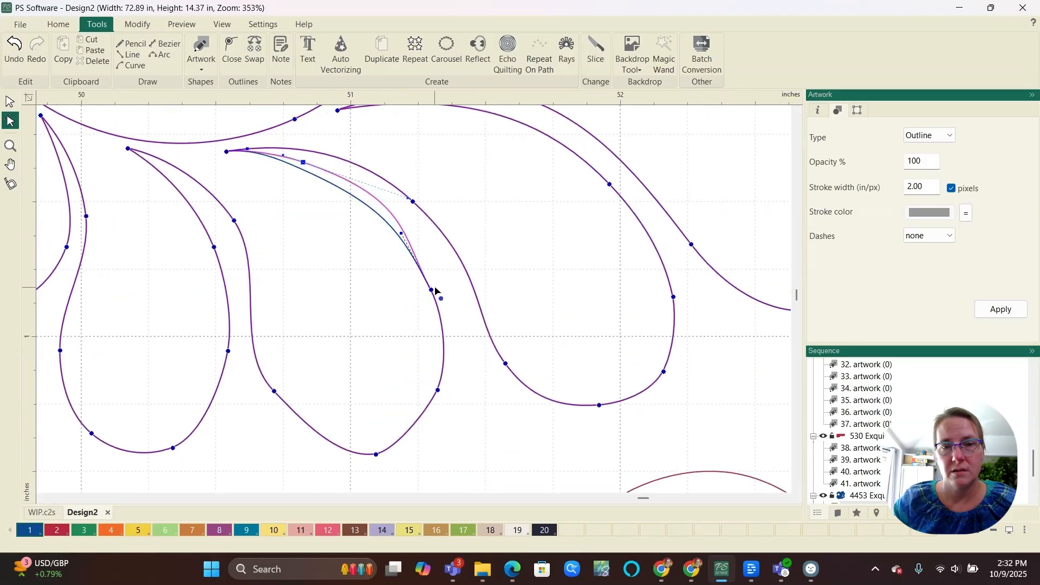
pyautogui.moveTo(435, 291); pyautogui.dragTo(463, 338)
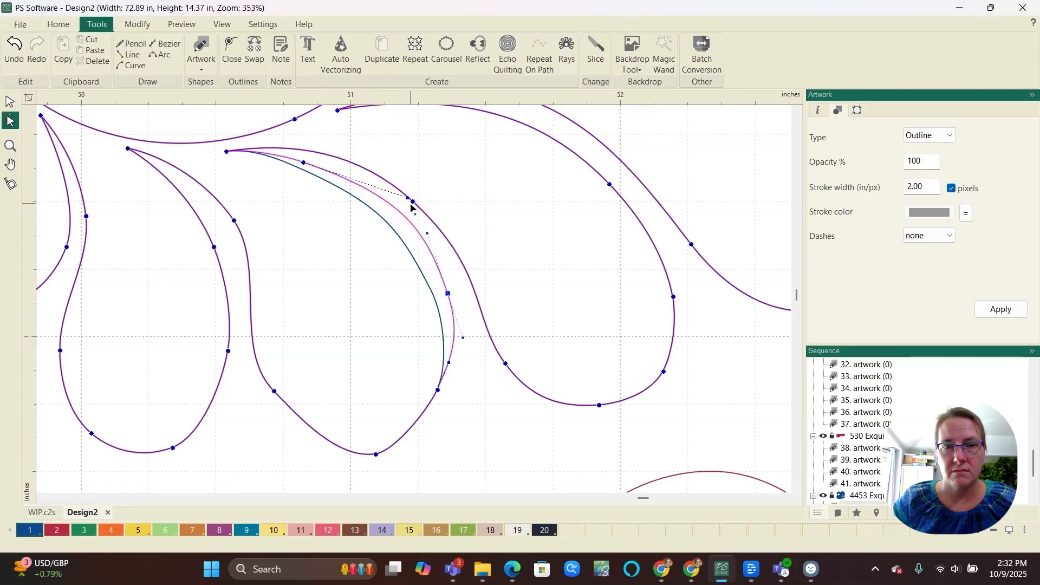
pyautogui.moveTo(409, 200); pyautogui.dragTo(366, 183)
pyautogui.scroll(-1, 481, 271)
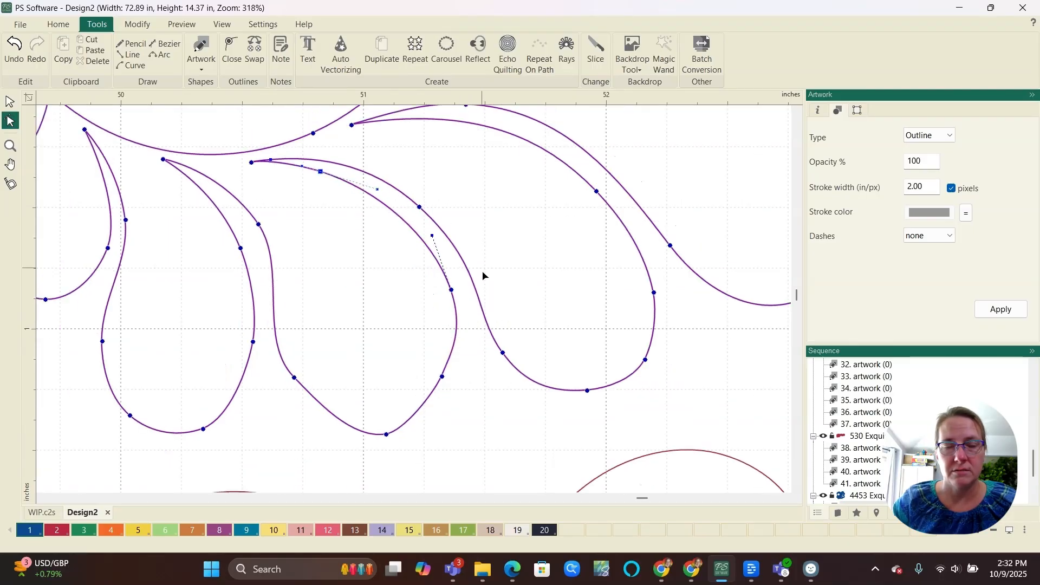
# - Make the third teardrop's lower end fuller by moving the bottom node and the nodes on either side of it downward
pyautogui.click(386, 434)
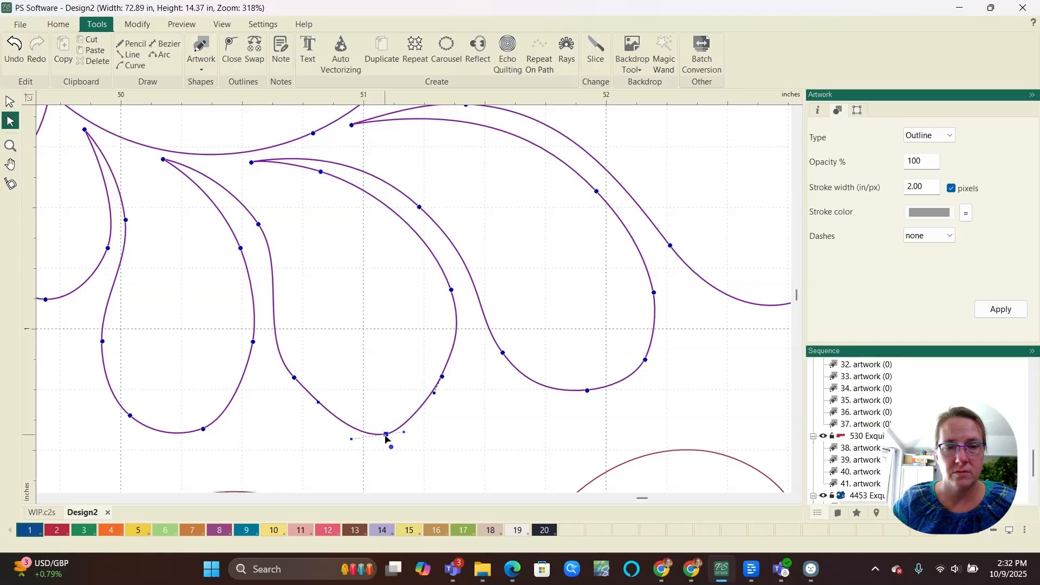
pyautogui.click(294, 379)
pyautogui.moveTo(293, 379); pyautogui.dragTo(301, 403)
pyautogui.scroll(1, 300, 398)
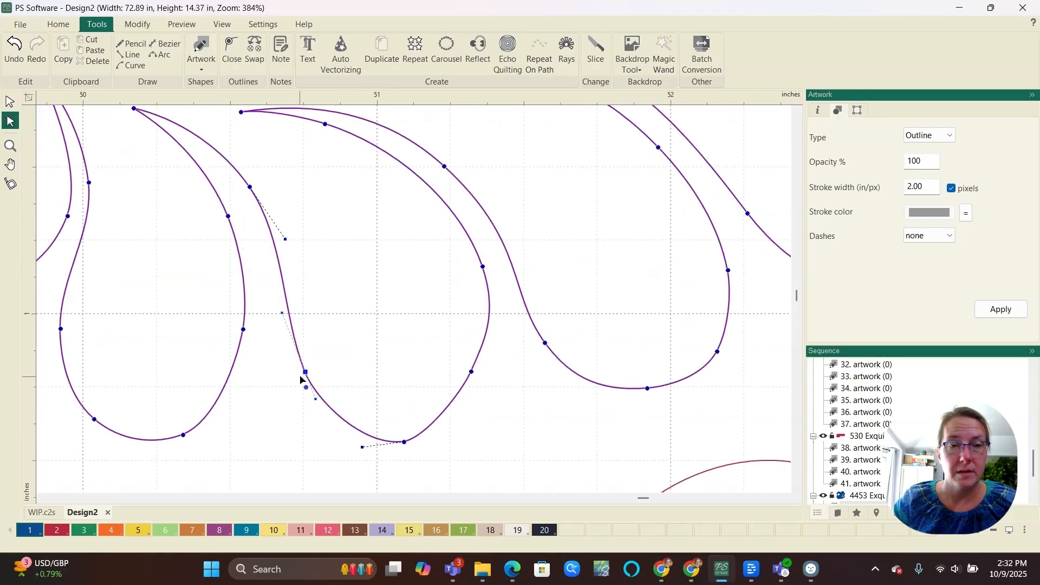
pyautogui.moveTo(401, 440); pyautogui.dragTo(407, 453)
pyautogui.moveTo(474, 379); pyautogui.dragTo(482, 405)
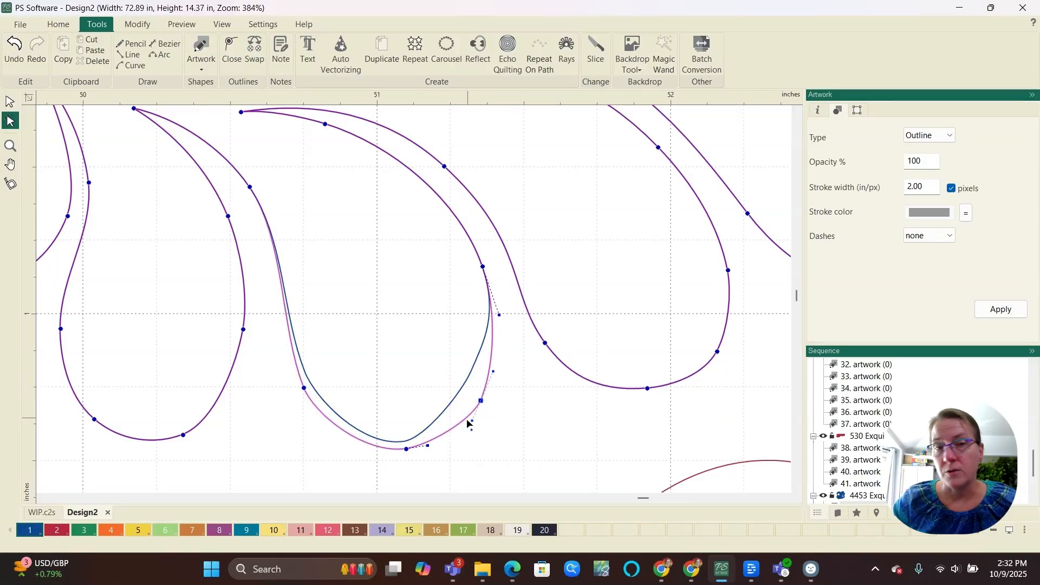
# - Round the third teardrop's base by lowering its bottom node slightly and lengthening both curve handles, and deselect the motif
pyautogui.scroll(-2, 476, 449)
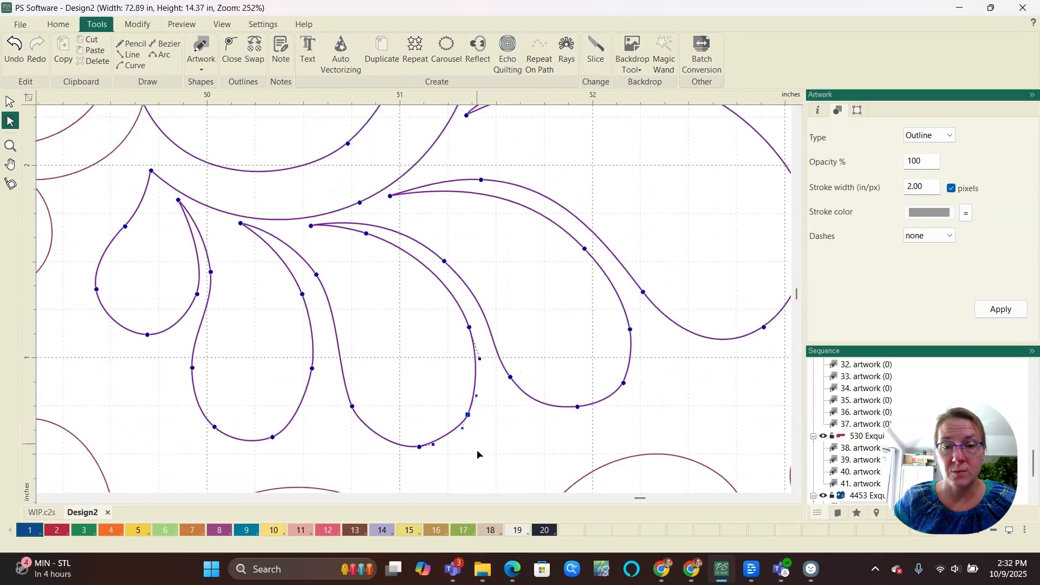
pyautogui.scroll(1, 454, 481)
pyautogui.scroll(2, 453, 340)
pyautogui.scroll(-2, 469, 438)
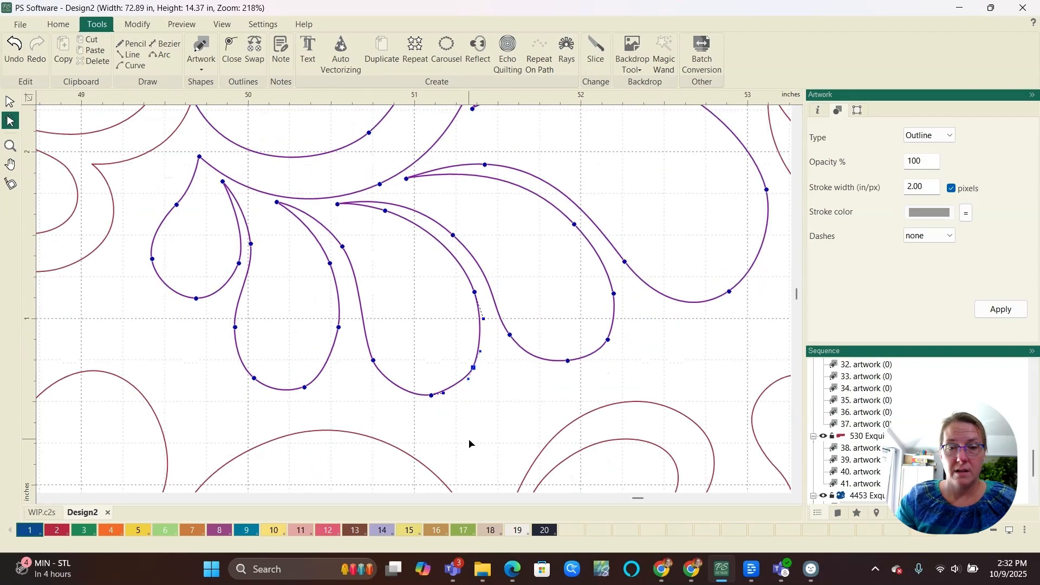
pyautogui.scroll(2, 420, 377)
pyautogui.moveTo(409, 368); pyautogui.dragTo(454, 375)
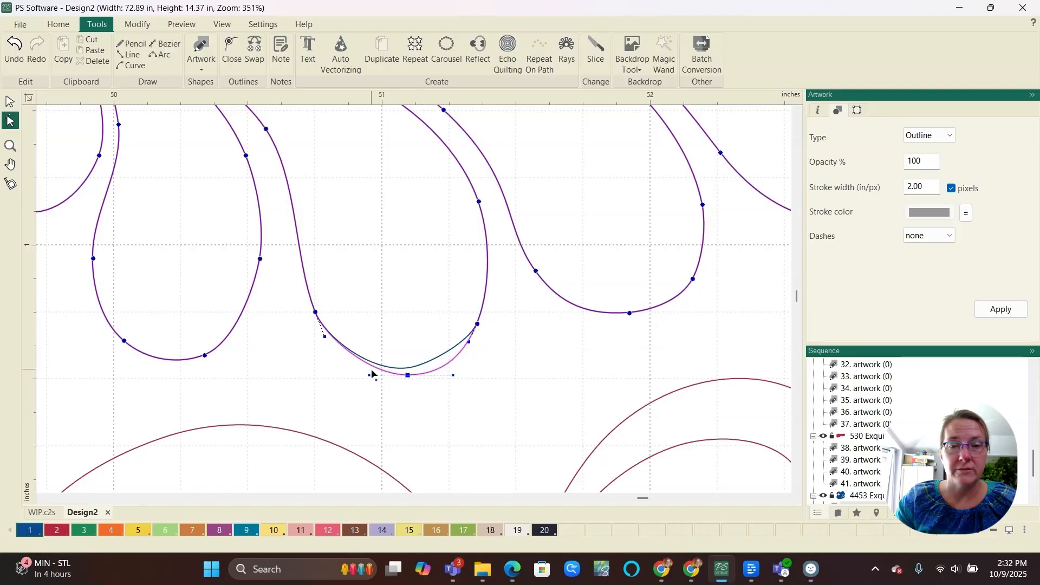
pyautogui.moveTo(368, 375); pyautogui.dragTo(351, 381)
pyautogui.scroll(-5, 430, 379)
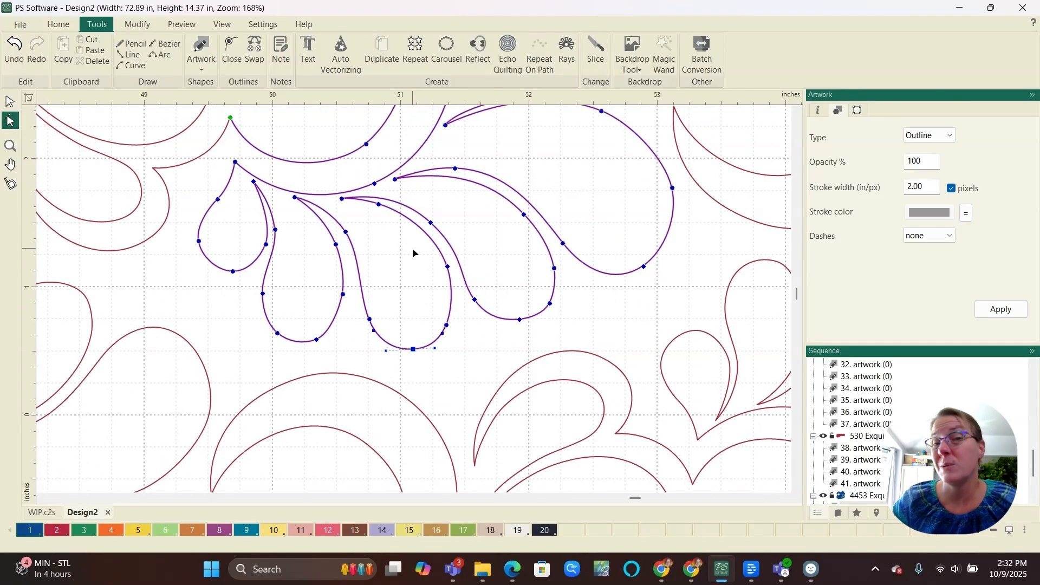
pyautogui.scroll(-1, 415, 255)
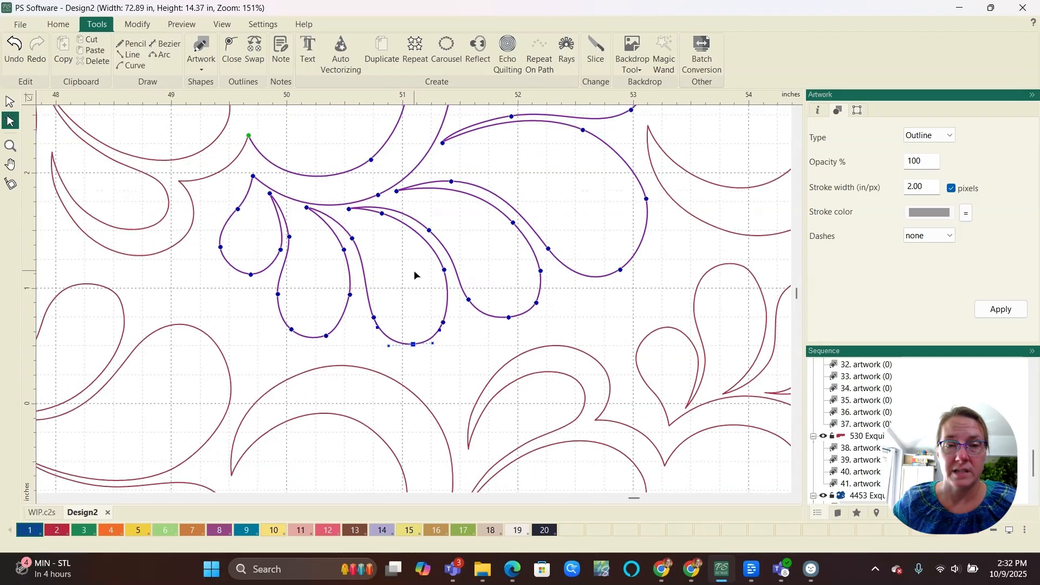
pyautogui.click(414, 271)
pyautogui.scroll(4, 412, 304)
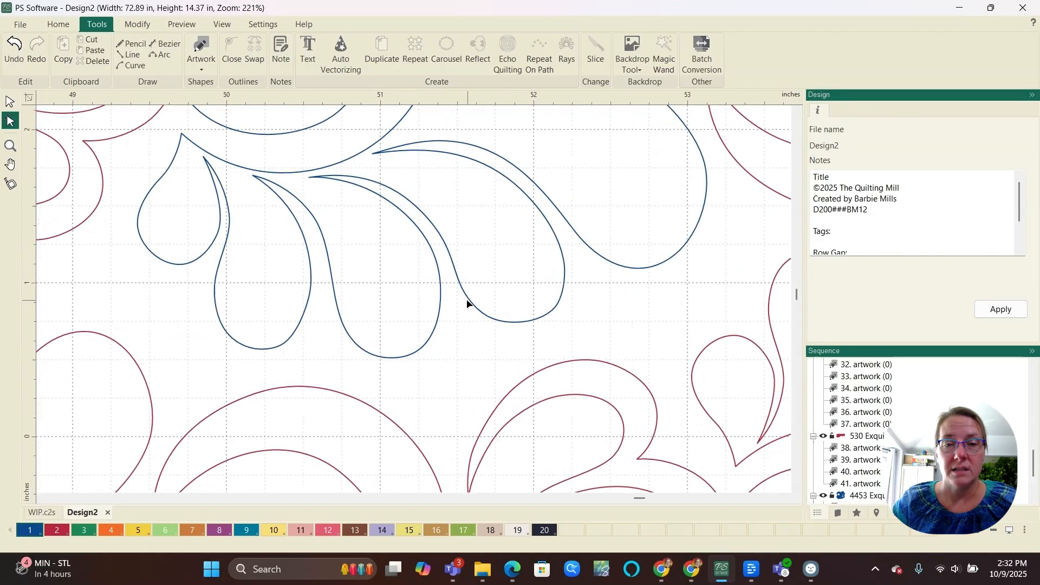
# - Reselect the blue motif for node editing and select the node midway along the third teardrop's outer side
pyautogui.click(434, 284)
pyautogui.click(435, 254)
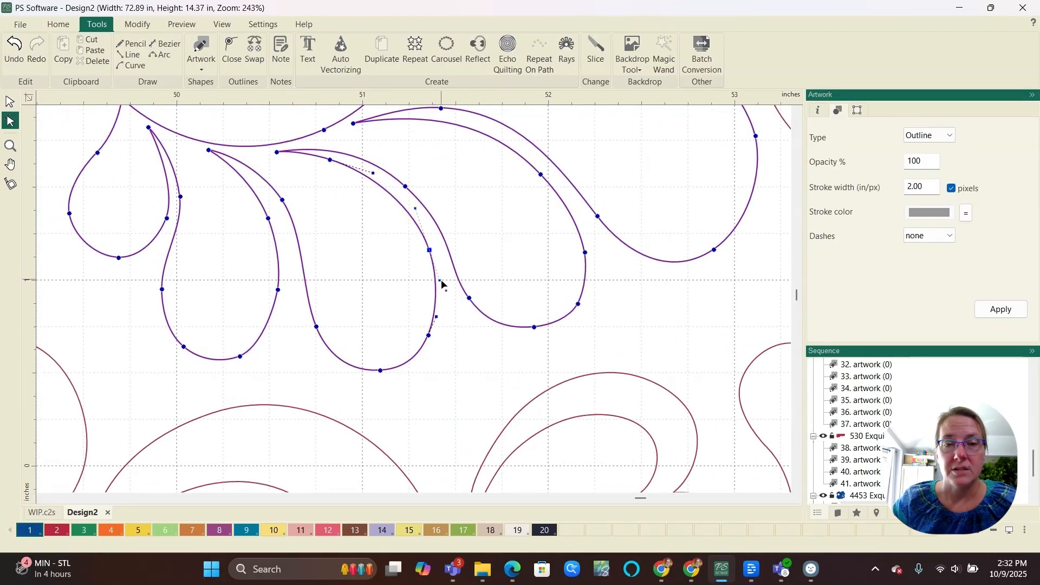
# - Refine the right-hand curve of the third lower feather by adjusting its Bezier node handle
pyautogui.moveTo(440, 280); pyautogui.dragTo(441, 287)
pyautogui.scroll(-2, 441, 292)
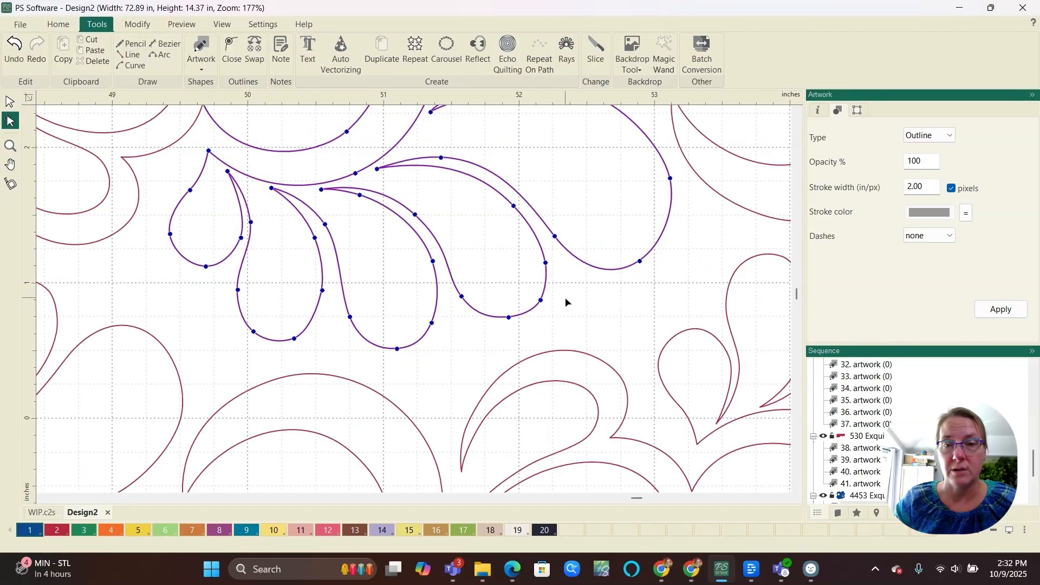
pyautogui.scroll(-1, 564, 297)
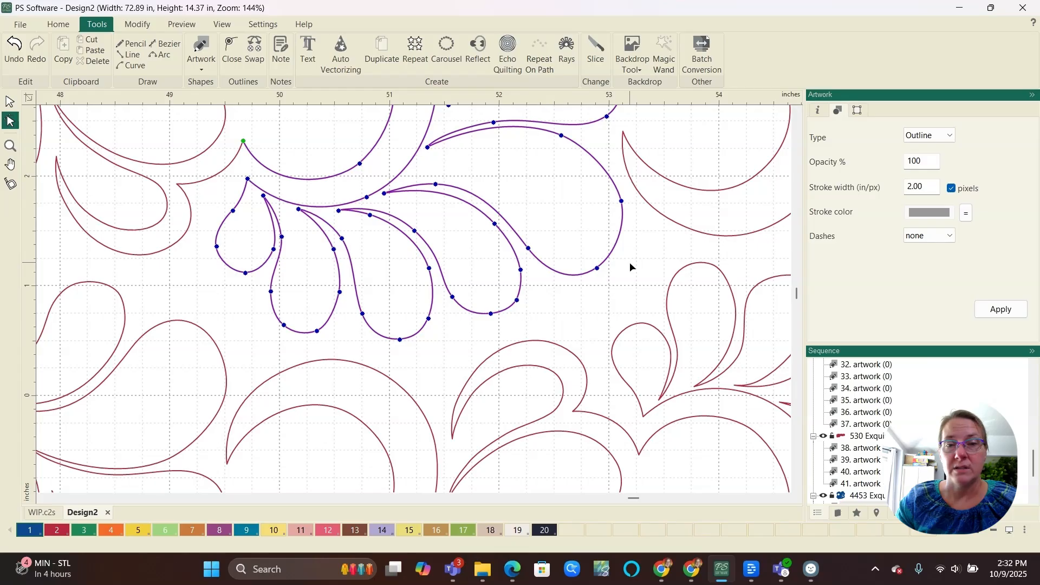
pyautogui.scroll(1, 407, 281)
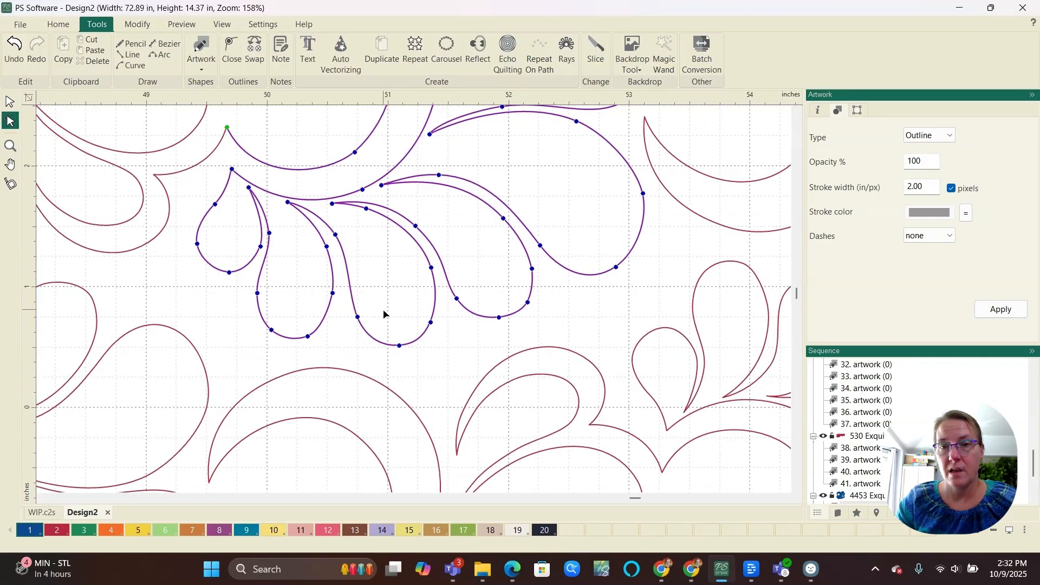
# - Select the bottom nodes of the second, third and fourth lower feathers together and move them slightly upward to shorten the feathers
pyautogui.scroll(-2, 310, 336)
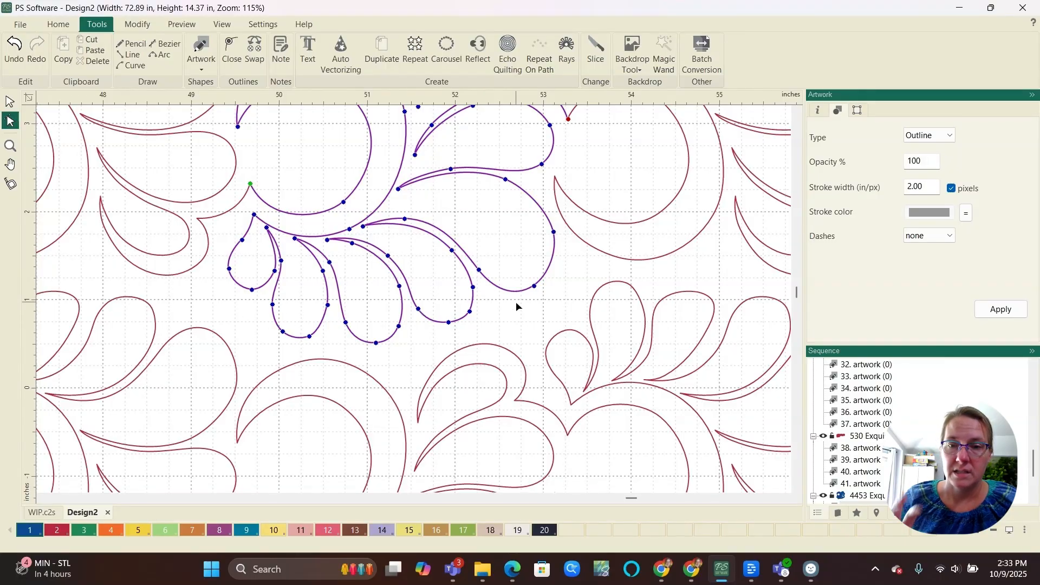
pyautogui.scroll(-3, 499, 353)
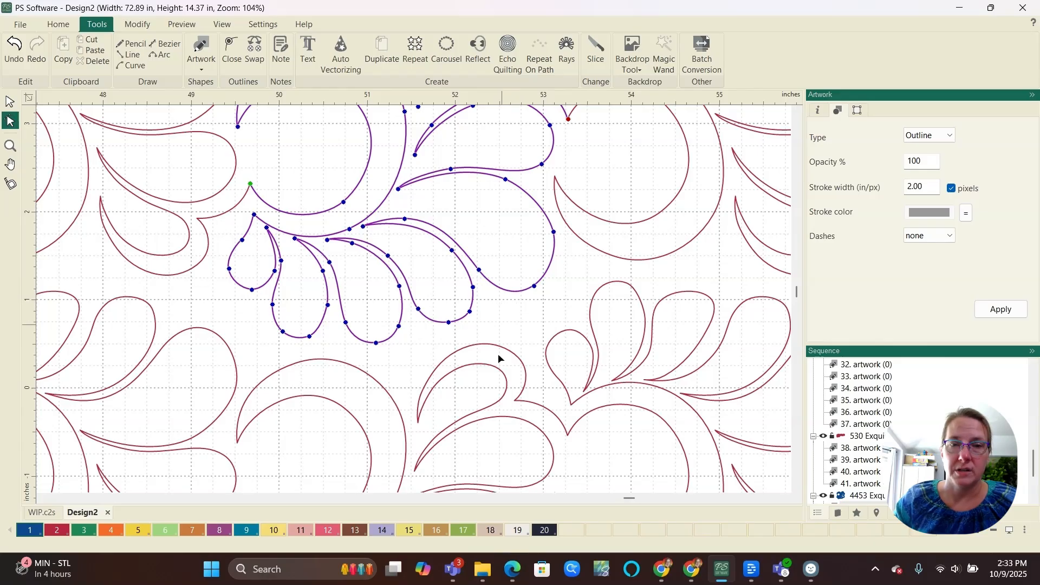
pyautogui.scroll(5, 426, 312)
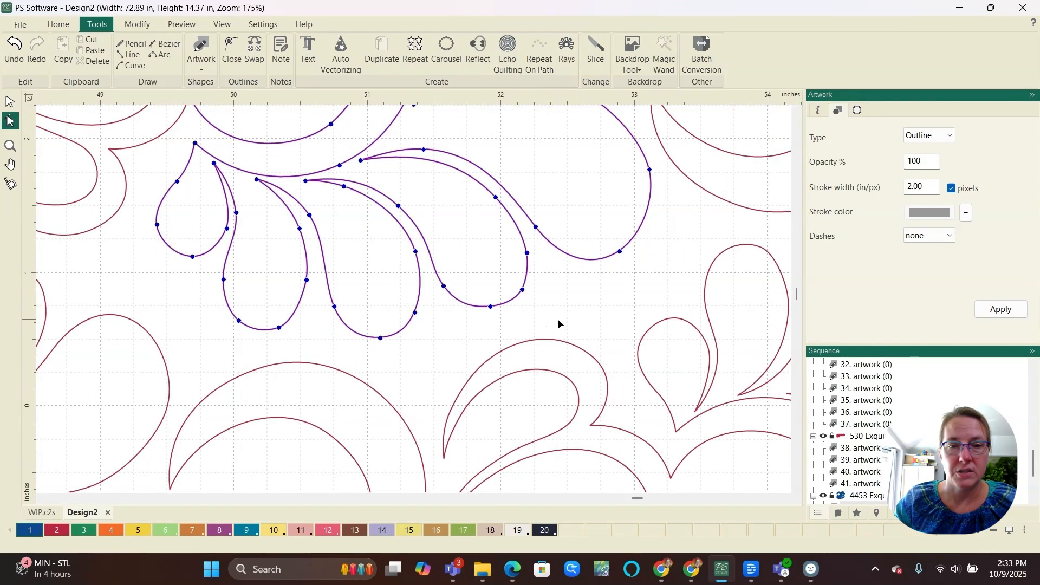
pyautogui.moveTo(207, 352); pyautogui.dragTo(540, 276)
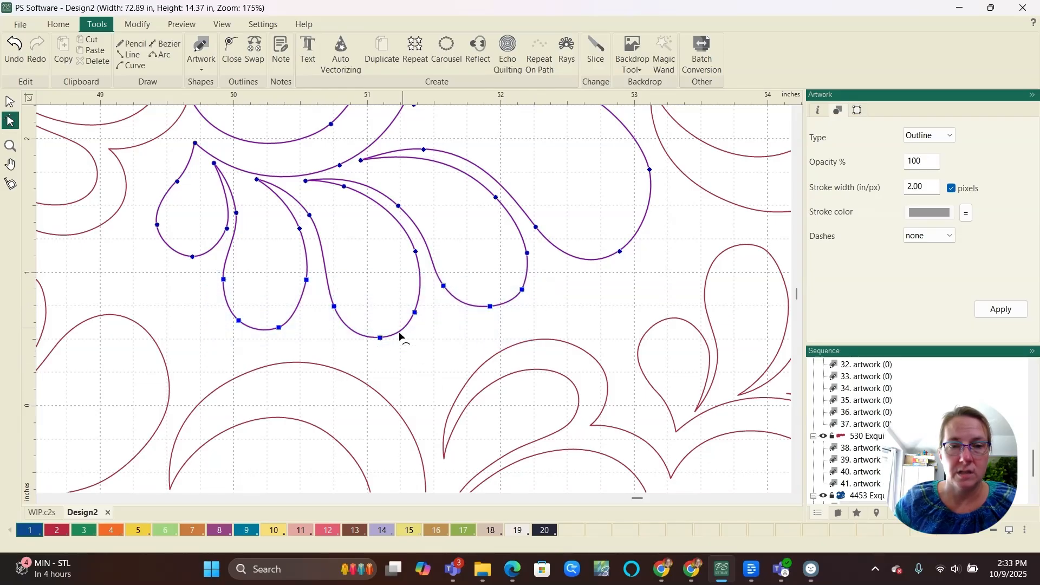
pyautogui.moveTo(381, 341); pyautogui.dragTo(382, 324)
pyautogui.moveTo(368, 280); pyautogui.dragTo(368, 278)
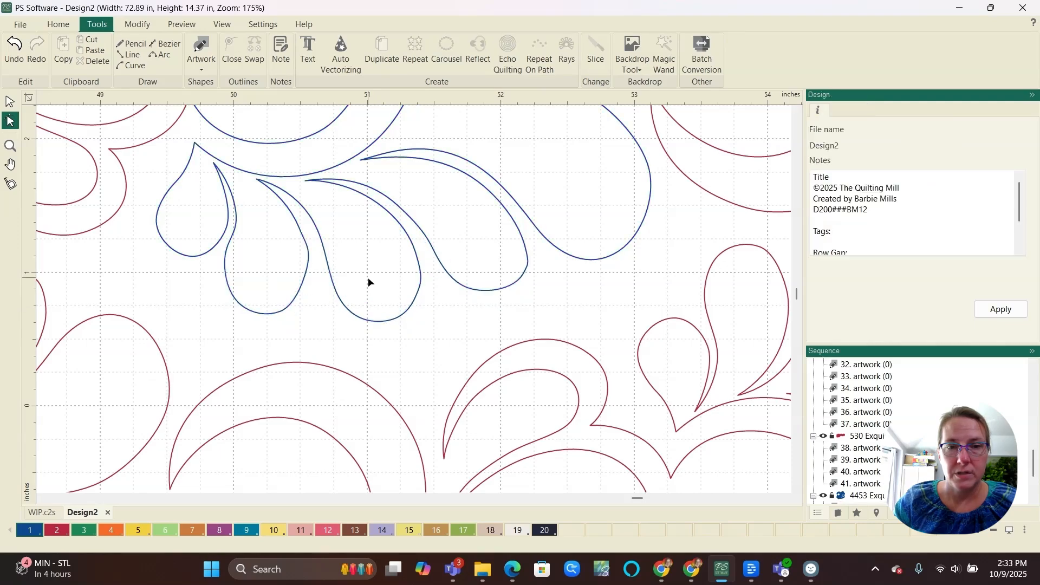
# - Reselect the feather artwork and reshape both sides of the second lower feather by adjusting its side nodes and handles
pyautogui.click(305, 277)
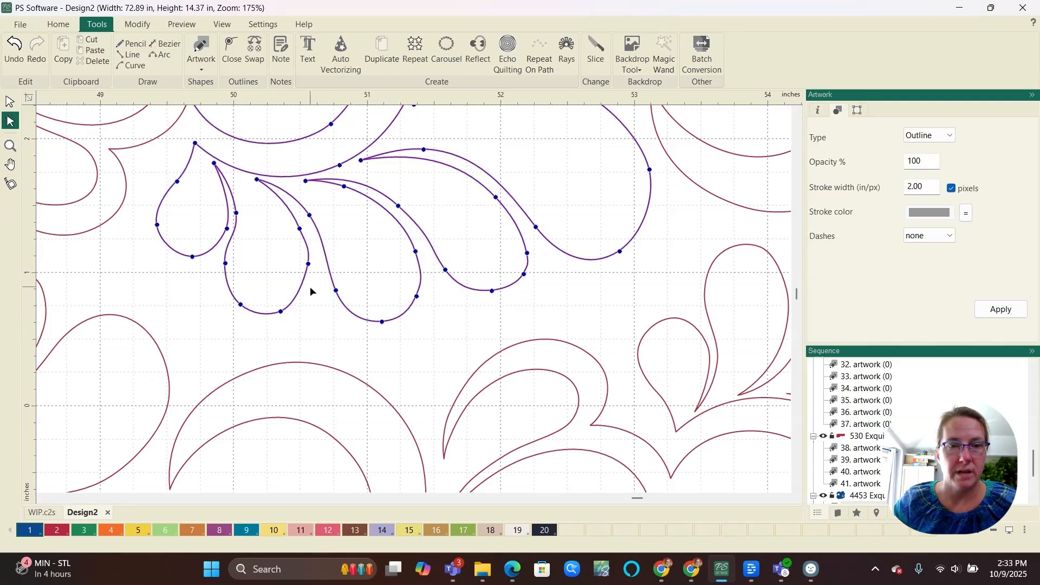
pyautogui.scroll(3, 312, 292)
pyautogui.moveTo(310, 244)
pyautogui.mouseDown()
pyautogui.moveTo(313, 261)
pyautogui.moveTo(316, 231)
pyautogui.mouseUp()
pyautogui.scroll(-1, 312, 238)
pyautogui.moveTo(188, 248); pyautogui.dragTo(193, 255)
pyautogui.moveTo(193, 218); pyautogui.dragTo(198, 219)
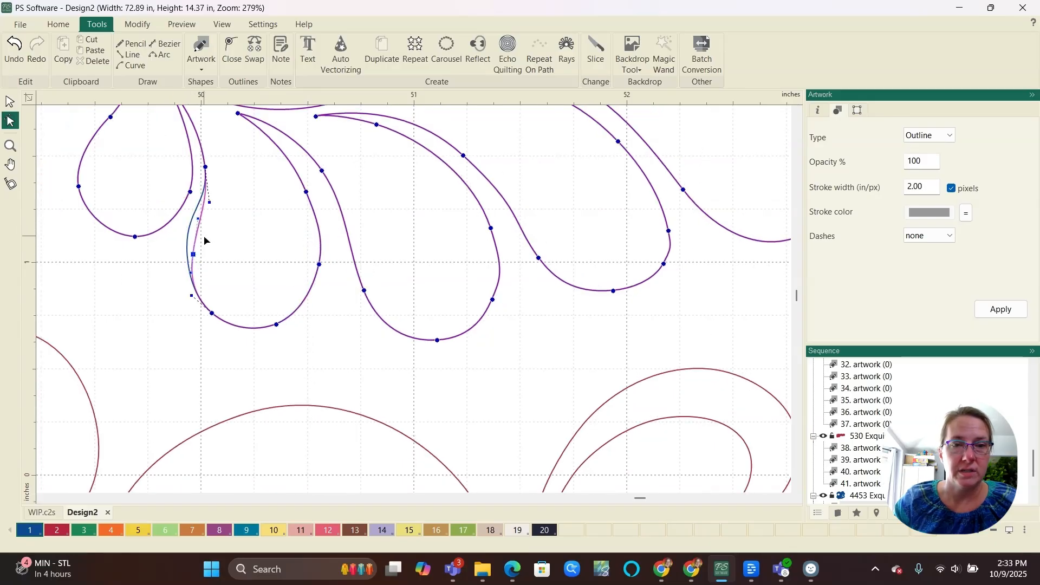
pyautogui.click(320, 265)
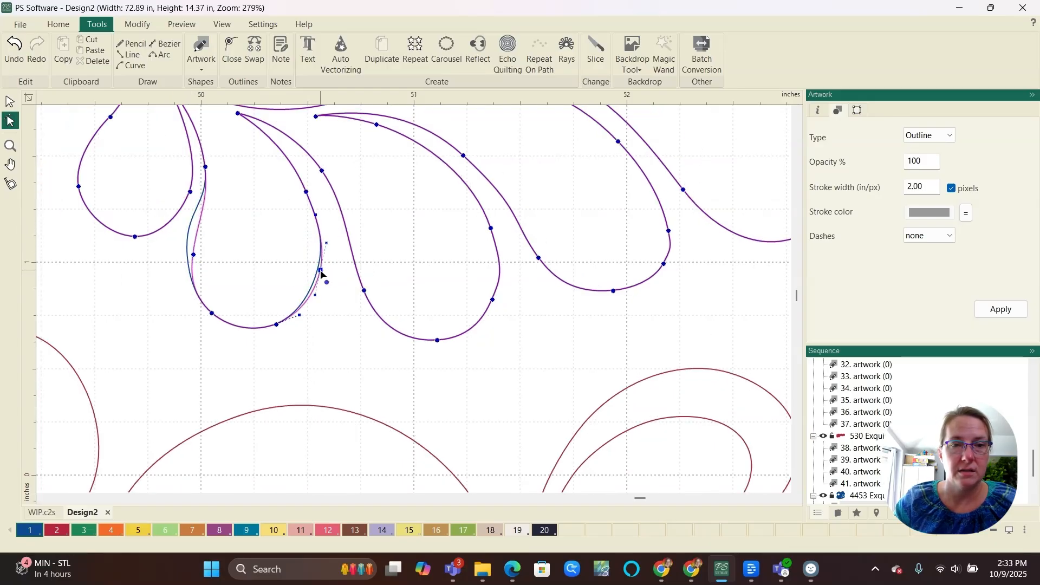
pyautogui.scroll(2, 330, 251)
# - Smooth the right side of the third lower feather by repositioning its side node and handle
pyautogui.scroll(-3, 306, 298)
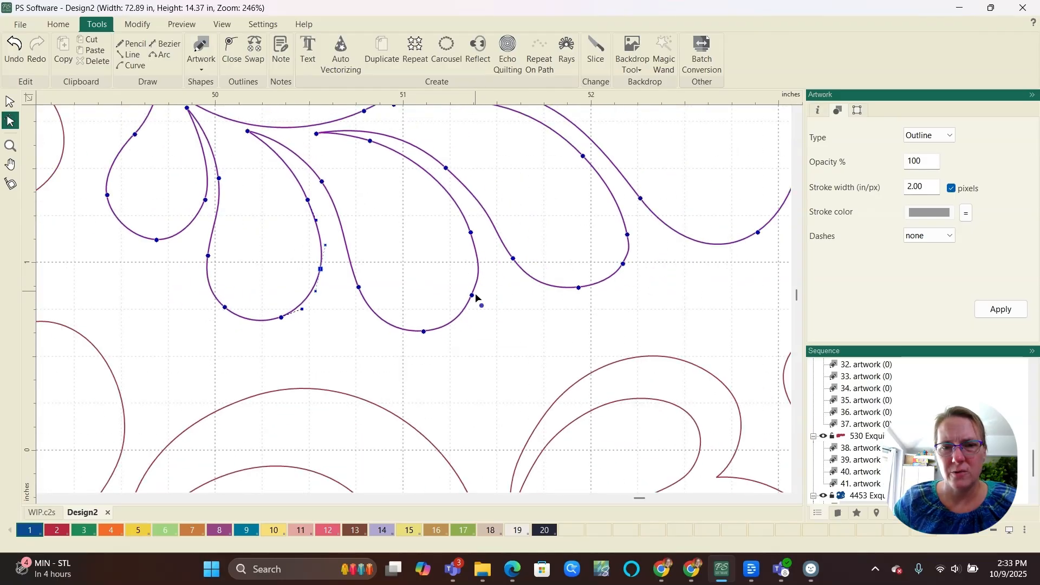
pyautogui.click(482, 264)
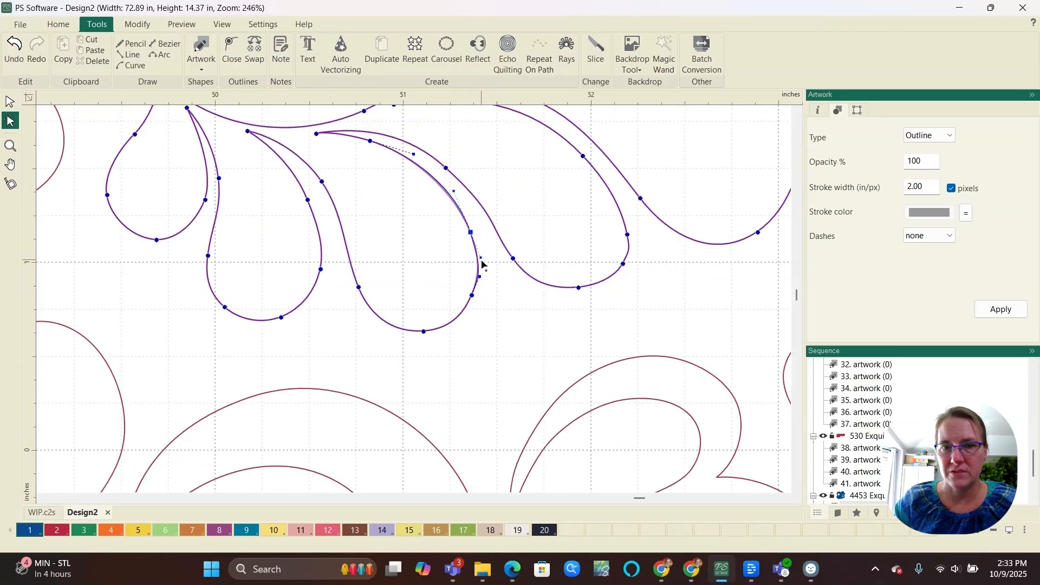
pyautogui.scroll(2, 481, 264)
pyautogui.moveTo(466, 221); pyautogui.dragTo(460, 214)
# - Smooth the left side of the fourth lower feather by adjusting its side nodes and handle
pyautogui.scroll(-3, 452, 268)
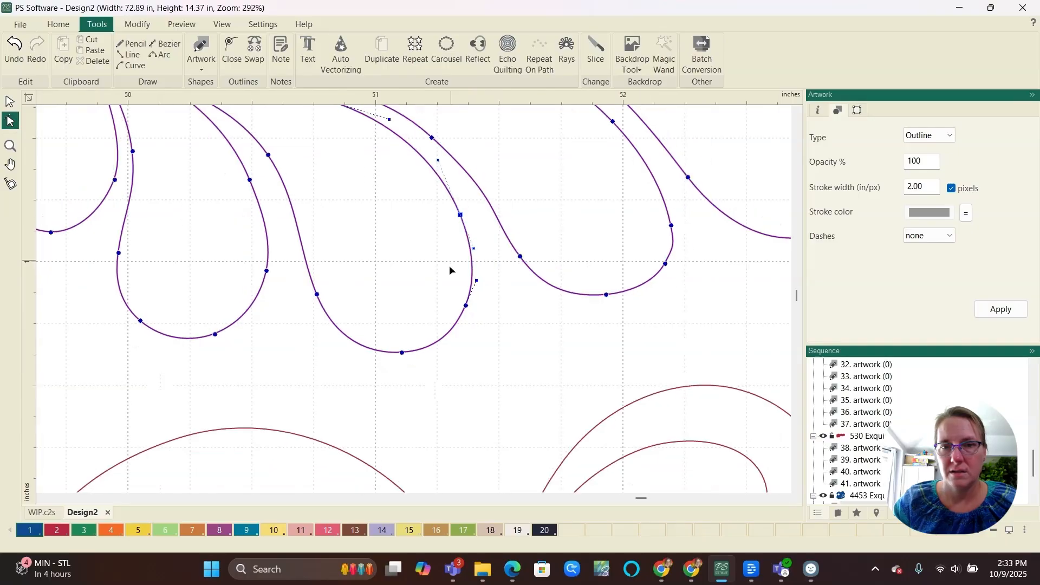
pyautogui.click(500, 259)
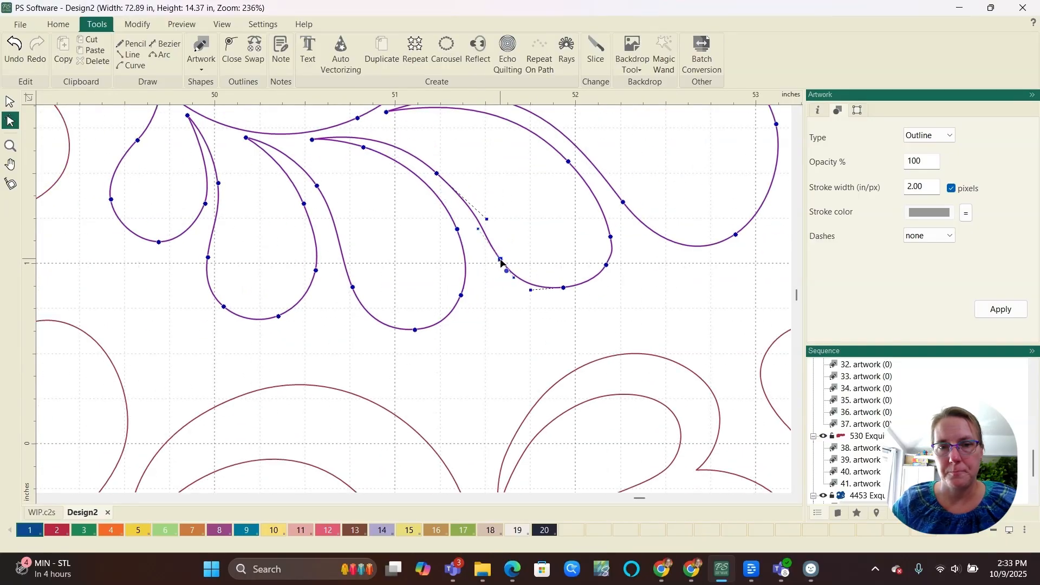
pyautogui.moveTo(478, 216); pyautogui.dragTo(472, 210)
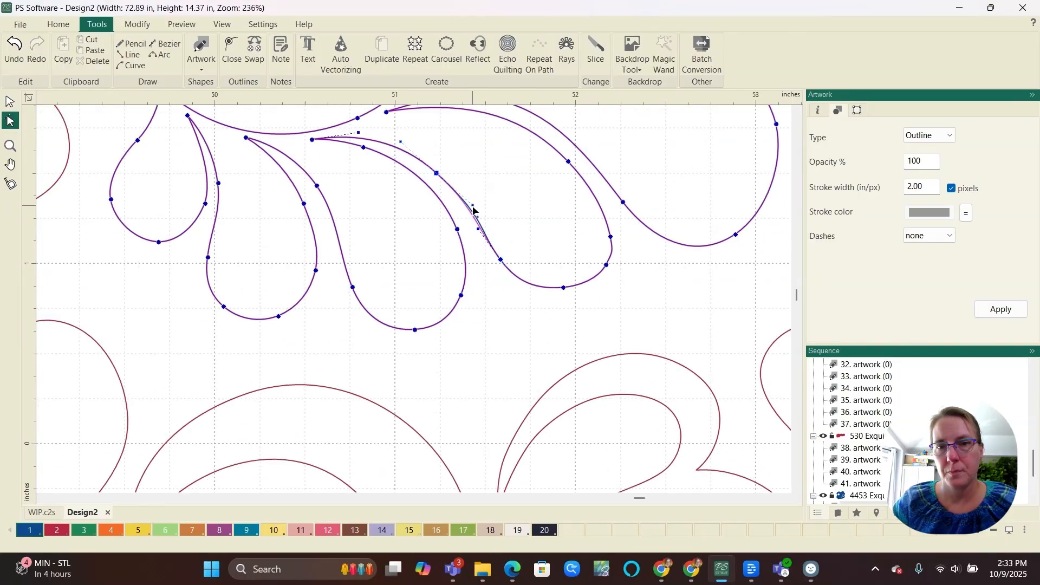
pyautogui.scroll(-1, 487, 227)
# - Delete the extra node on the fourth lower feather's right side and reshape the remaining nodes into a rounder tip
pyautogui.click(599, 236)
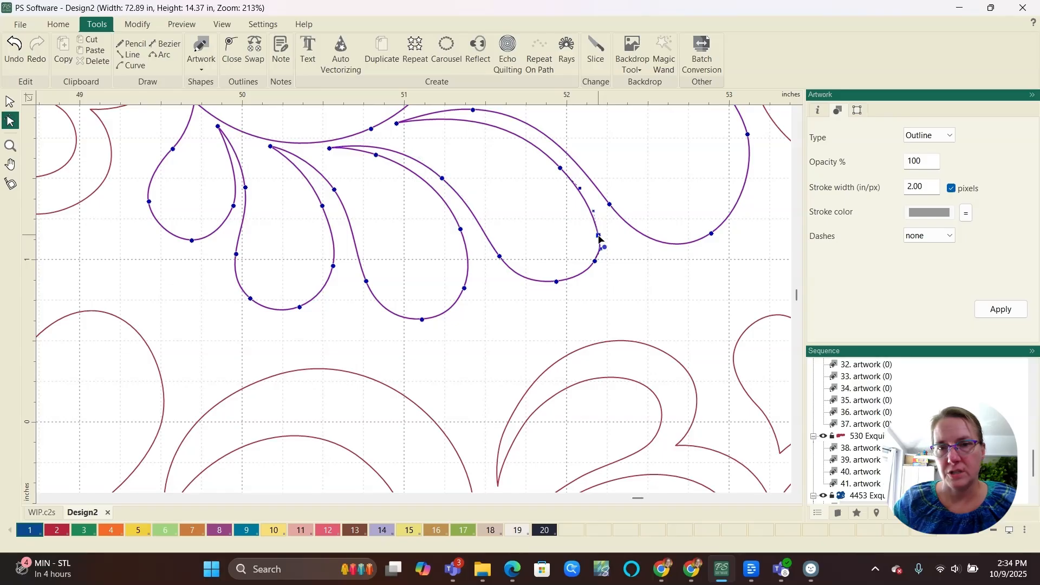
pyautogui.press('Delete')
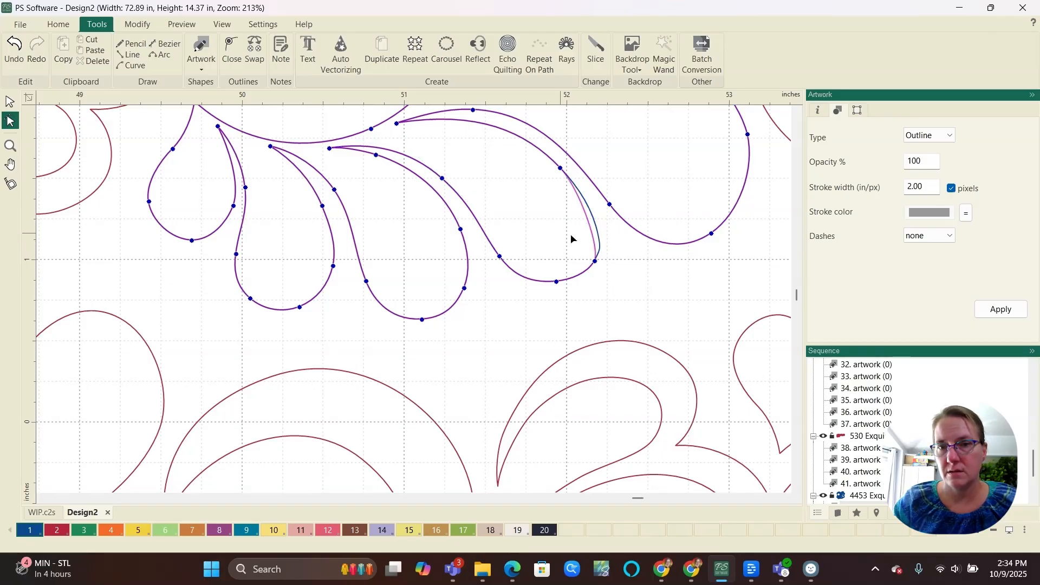
pyautogui.click(594, 262)
pyautogui.moveTo(603, 249); pyautogui.dragTo(605, 221)
pyautogui.scroll(2, 610, 249)
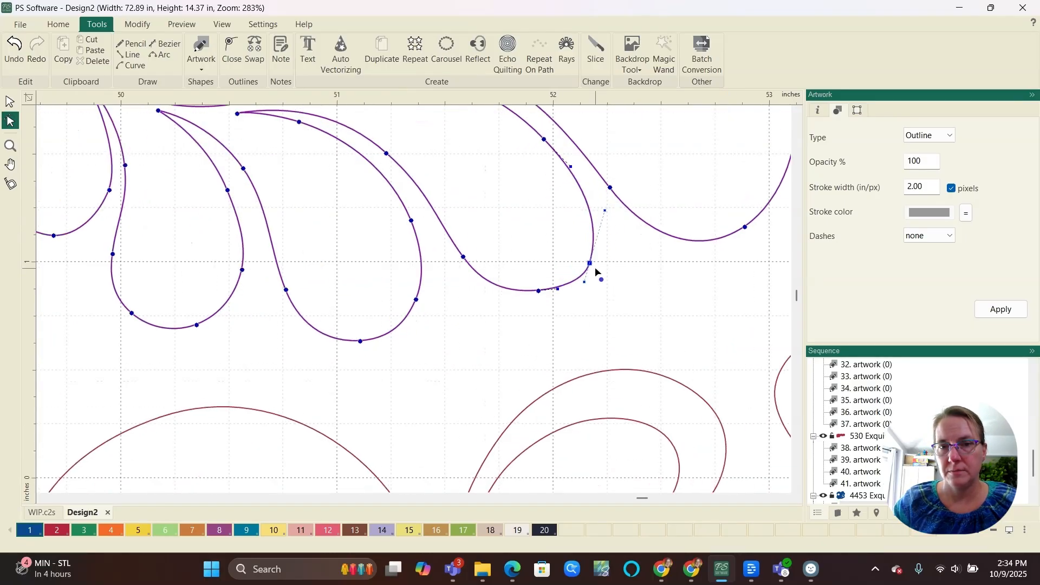
pyautogui.moveTo(539, 291); pyautogui.dragTo(539, 298)
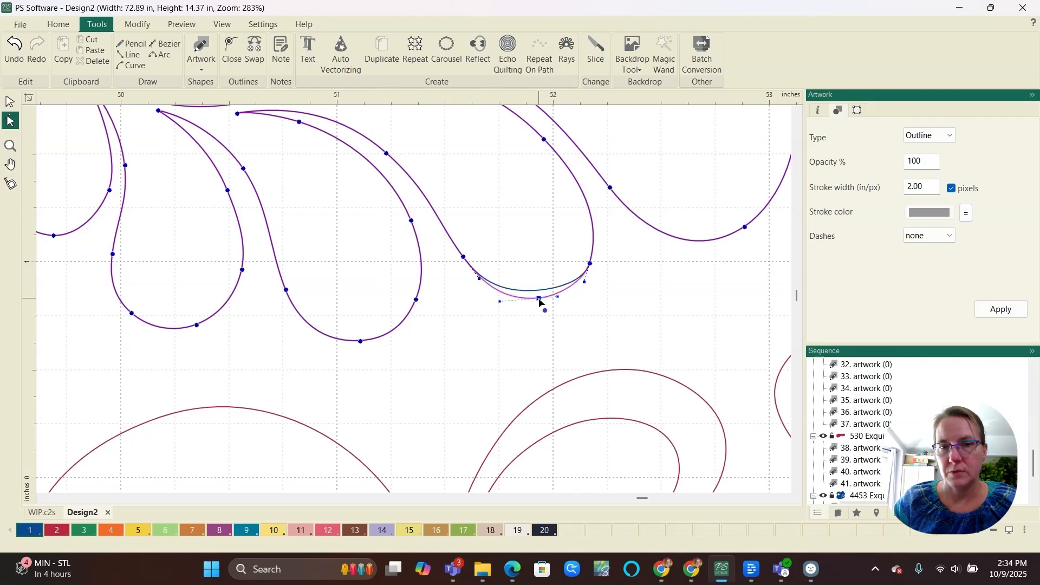
pyautogui.moveTo(589, 264); pyautogui.dragTo(589, 253)
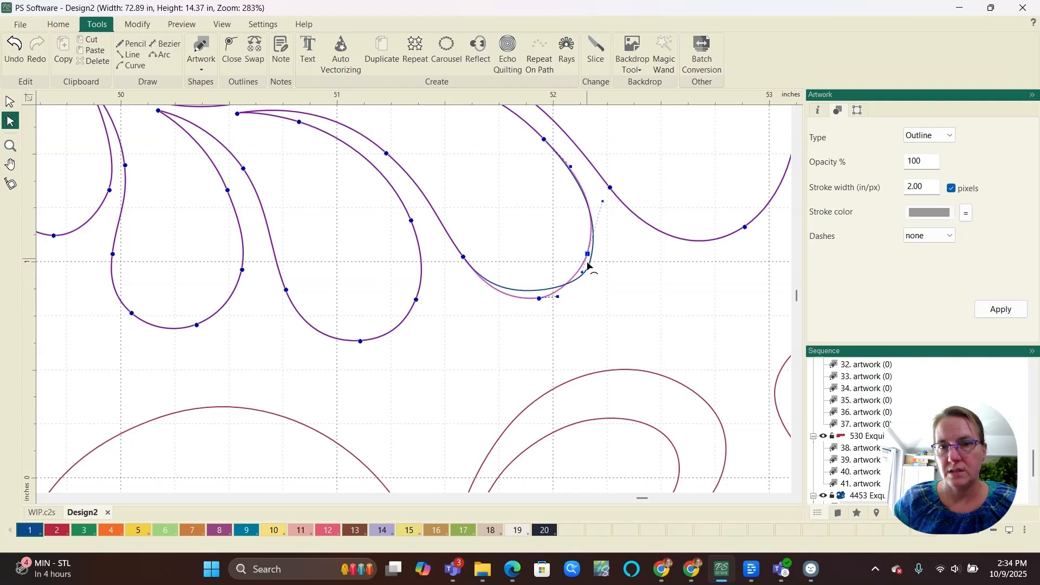
# - Move the node on the left side of the large fifth feather up and right to widen the gap beside the fourth feather
pyautogui.scroll(-2, 588, 263)
pyautogui.scroll(-2, 541, 296)
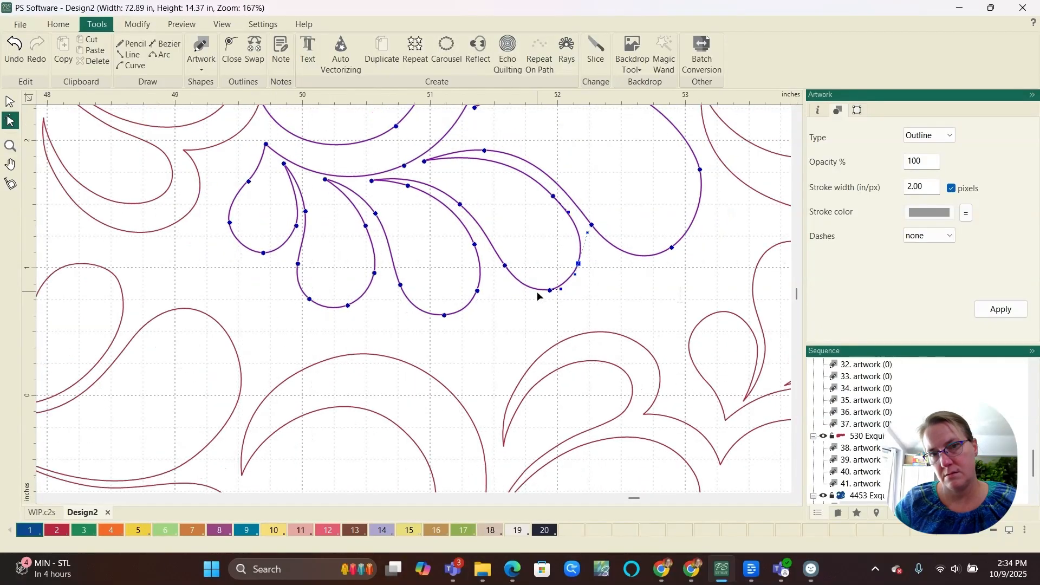
pyautogui.scroll(-5, 528, 229)
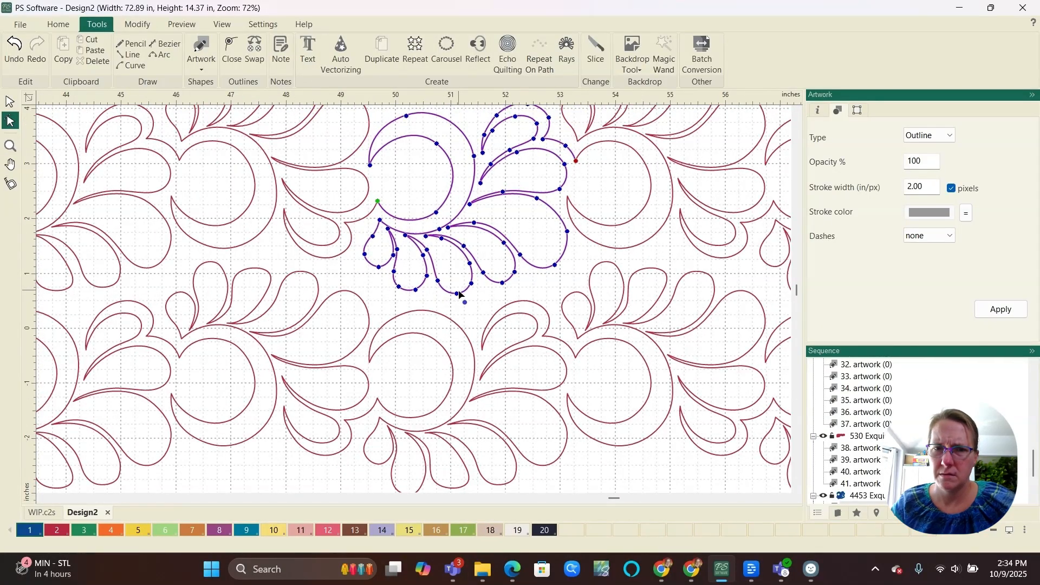
pyautogui.scroll(4, 539, 248)
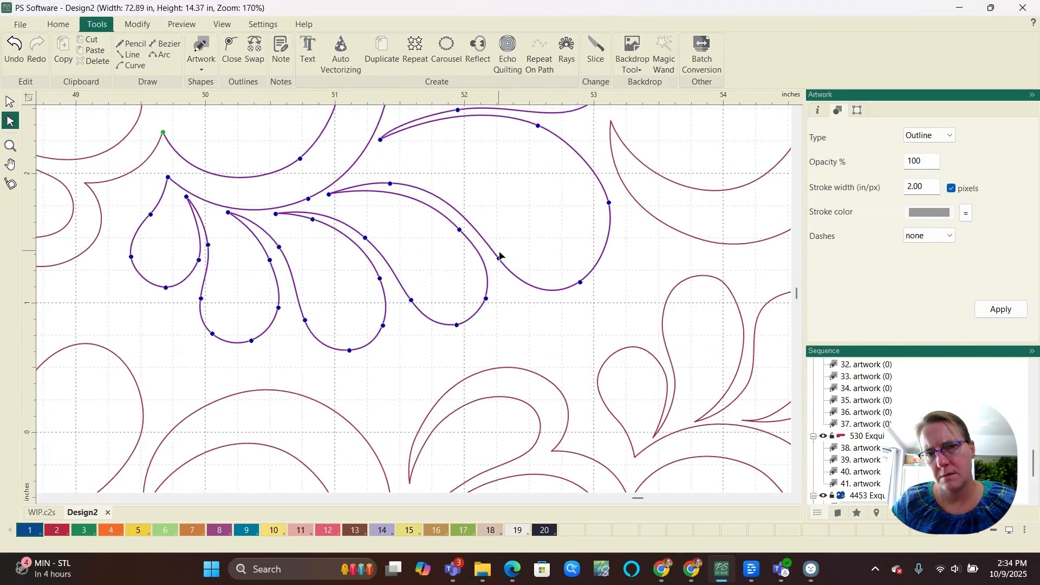
pyautogui.moveTo(499, 259); pyautogui.dragTo(505, 253)
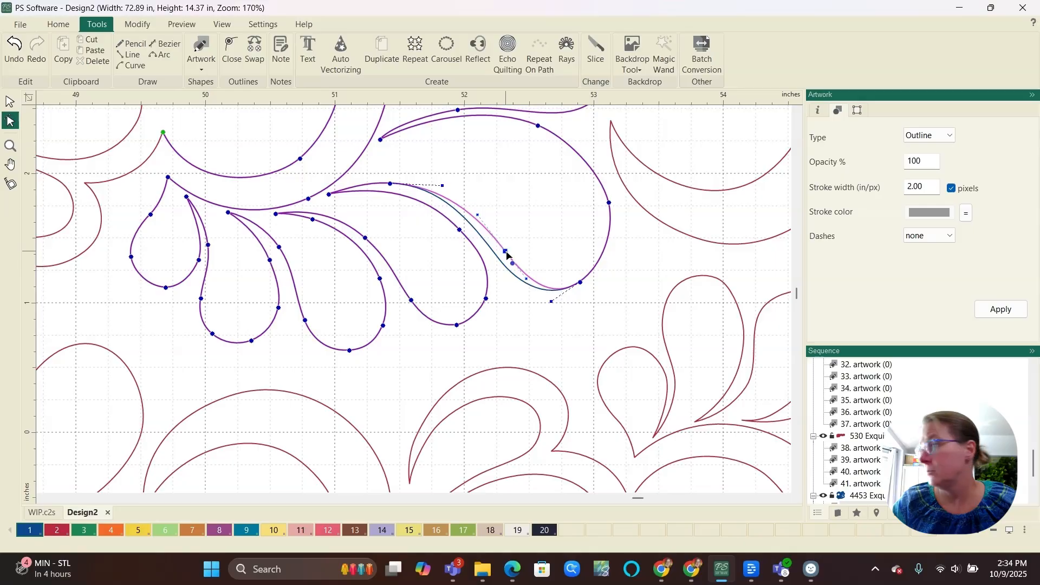
pyautogui.scroll(1, 510, 262)
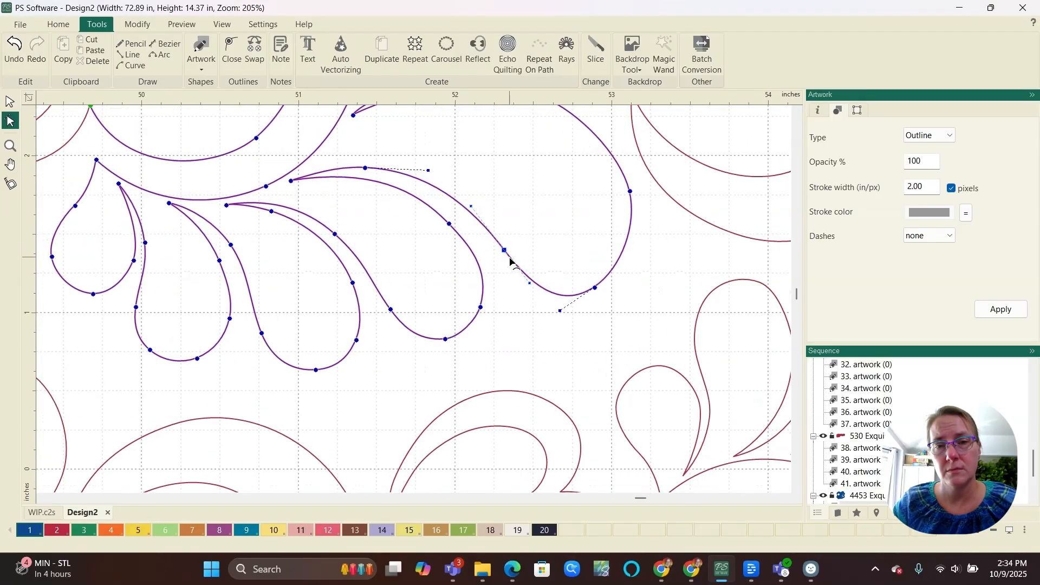
pyautogui.scroll(-1, 471, 211)
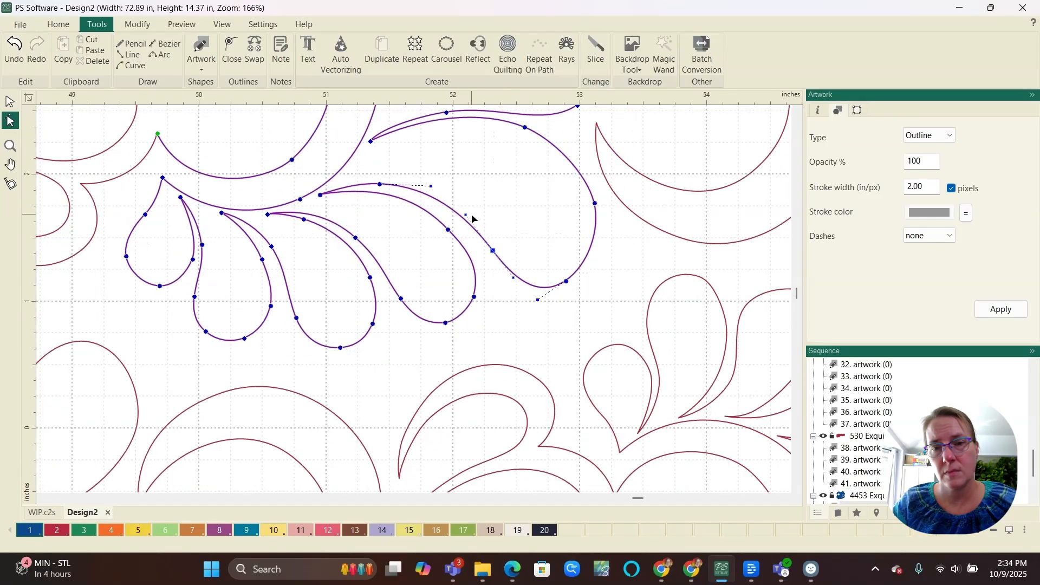
# - Move the bottom node of the large fifth feather downward and adjust its handles to lengthen the rounded tip
pyautogui.click(567, 281)
pyautogui.scroll(-3, 571, 290)
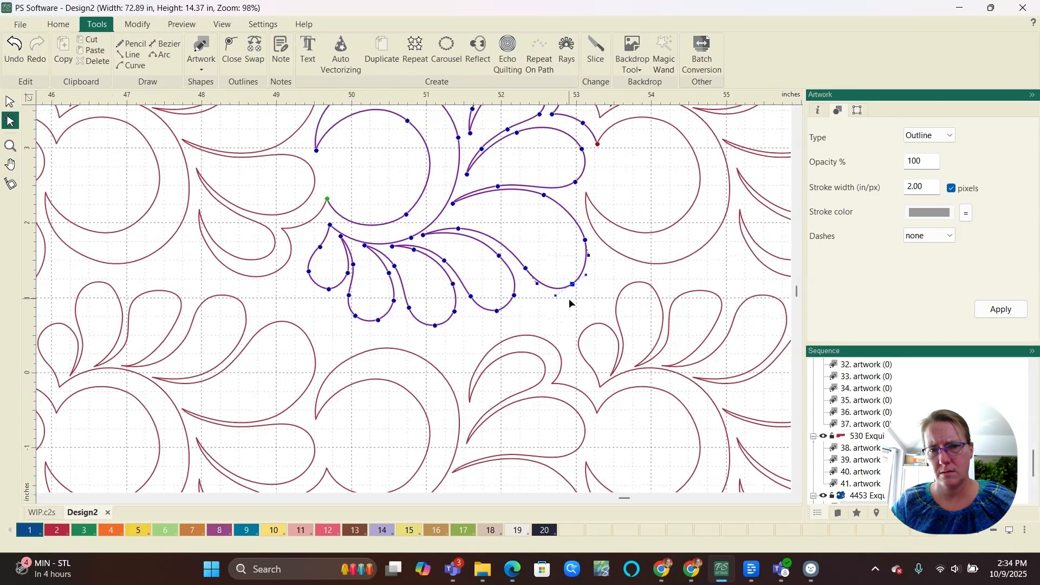
pyautogui.scroll(5, 563, 286)
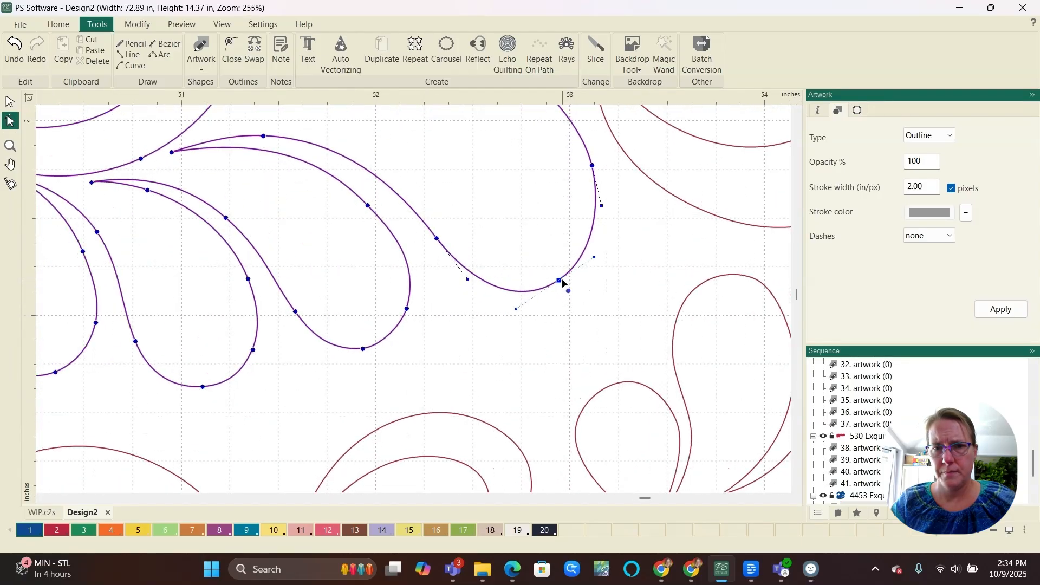
pyautogui.moveTo(562, 286); pyautogui.dragTo(594, 292)
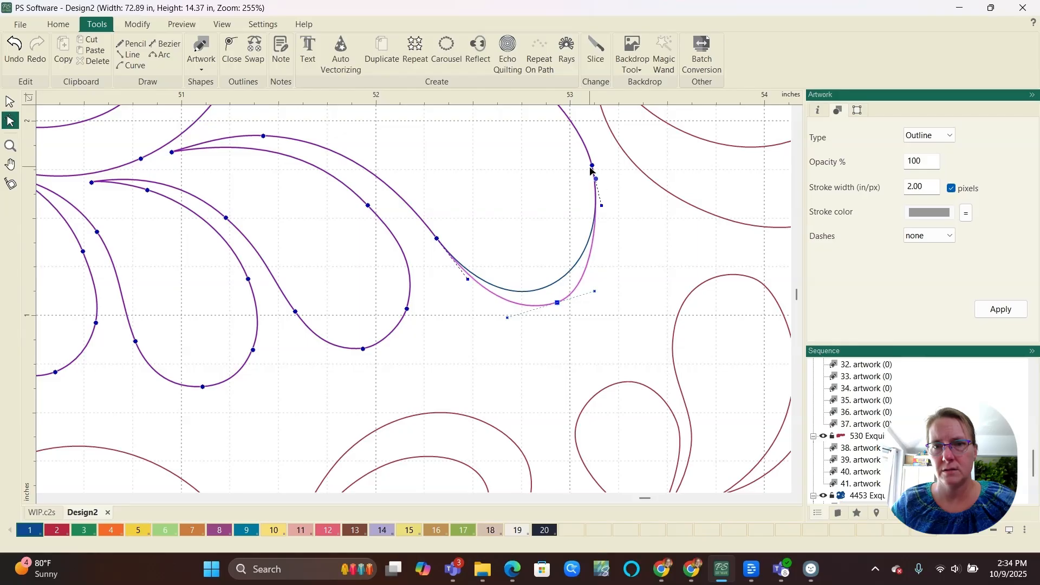
pyautogui.scroll(-2, 586, 262)
pyautogui.moveTo(529, 301); pyautogui.dragTo(607, 291)
pyautogui.scroll(-1, 535, 294)
pyautogui.scroll(2, 600, 217)
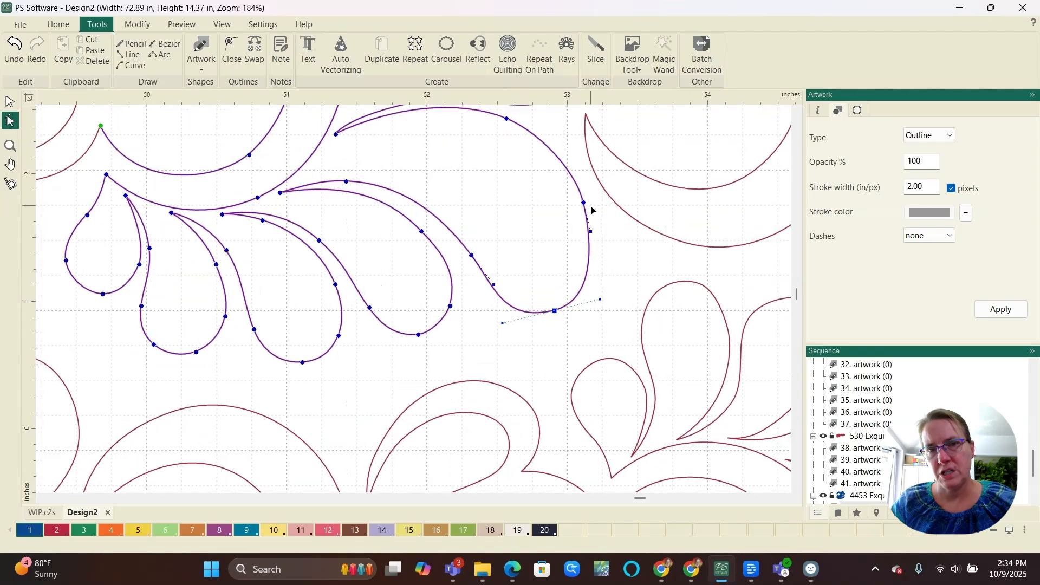
# - Smooth the right side of the large fifth feather by adjusting its node and handles, and deselect the artwork
pyautogui.moveTo(591, 233); pyautogui.dragTo(572, 164)
pyautogui.scroll(-1, 594, 238)
pyautogui.scroll(-3, 585, 186)
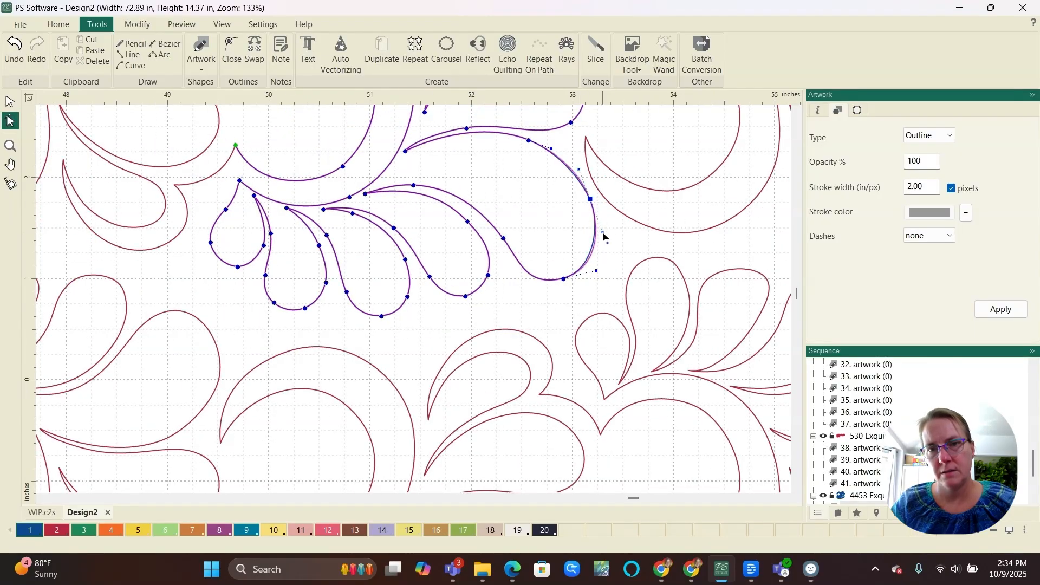
pyautogui.scroll(-3, 585, 233)
pyautogui.click(564, 238)
pyautogui.scroll(-2, 571, 246)
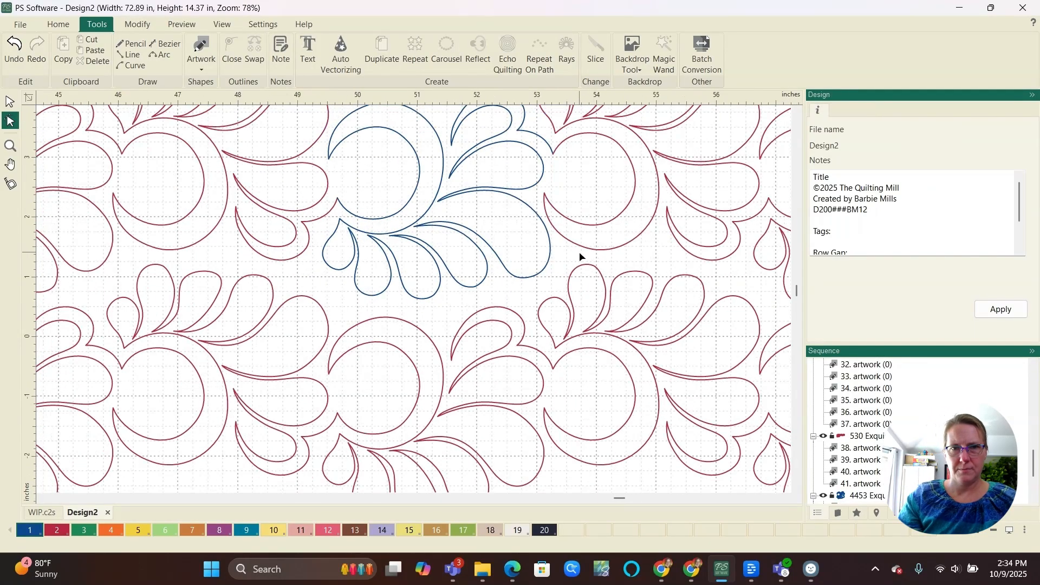
pyautogui.scroll(-1, 506, 297)
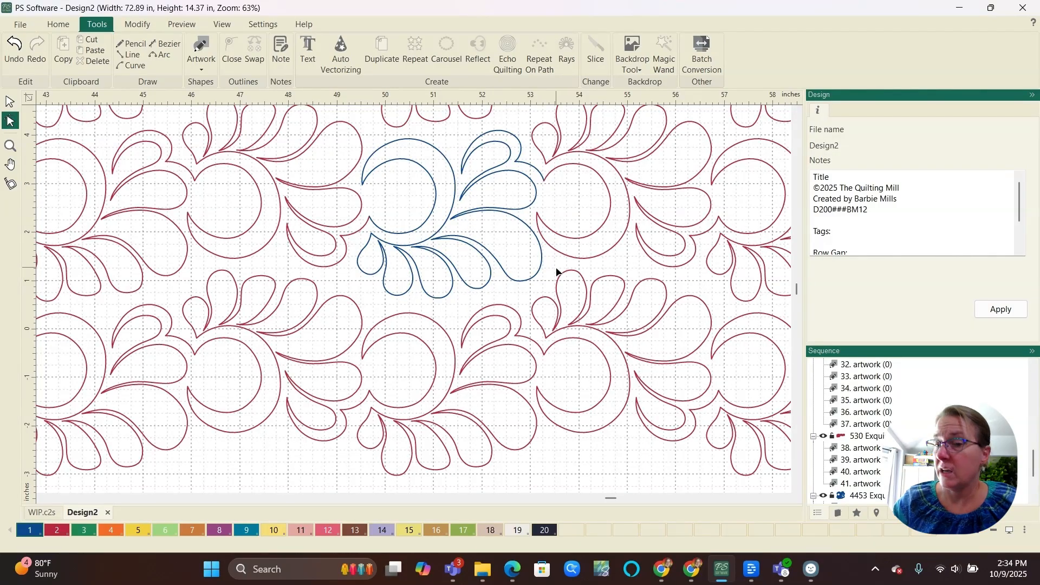
pyautogui.scroll(-3, 294, 303)
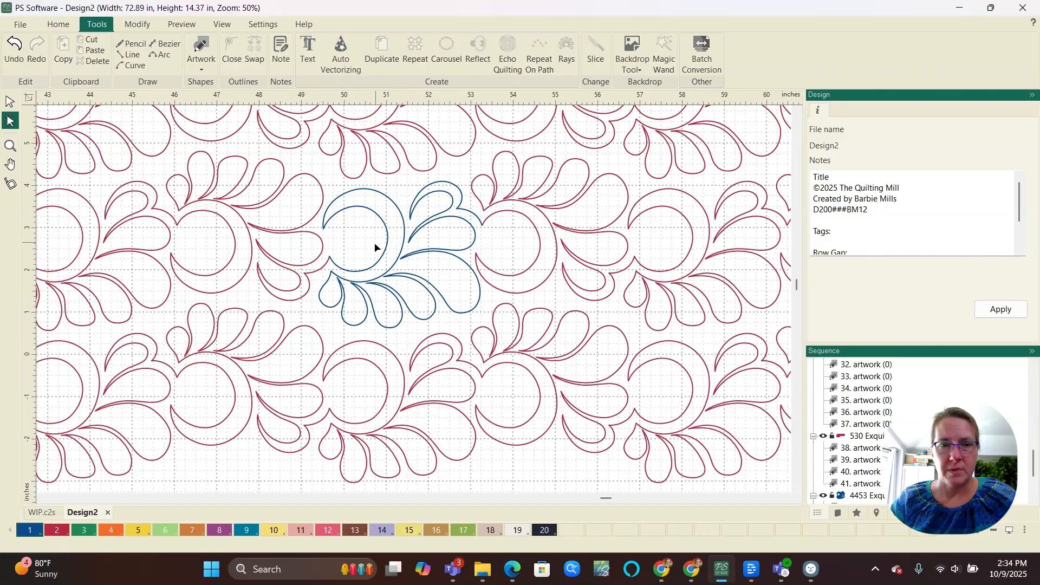
# - Add a node on the upper-left part of the crescent's inner curve and move it slightly left to round the arc
pyautogui.scroll(-1, 374, 242)
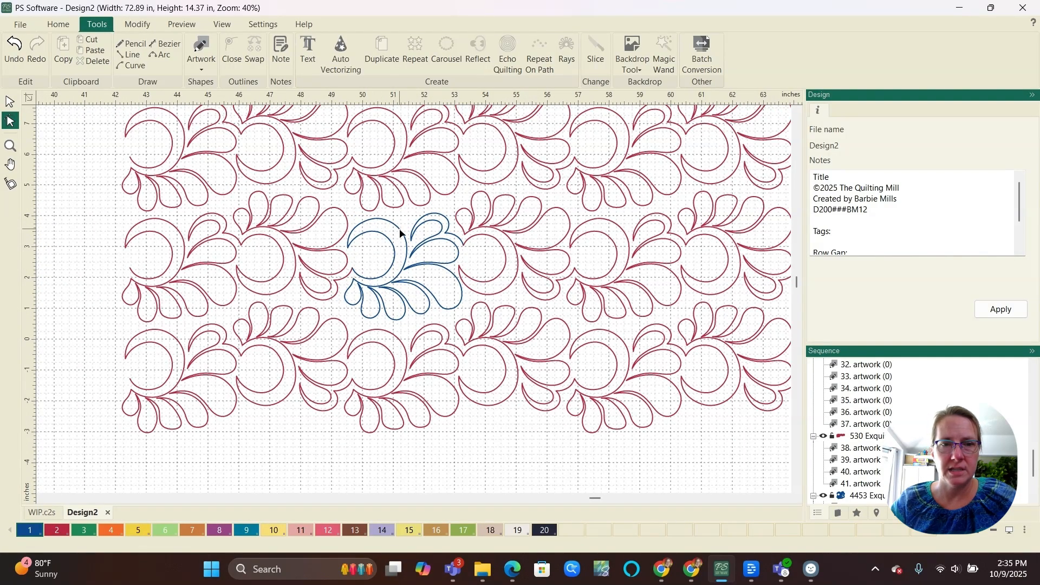
pyautogui.scroll(12, 378, 213)
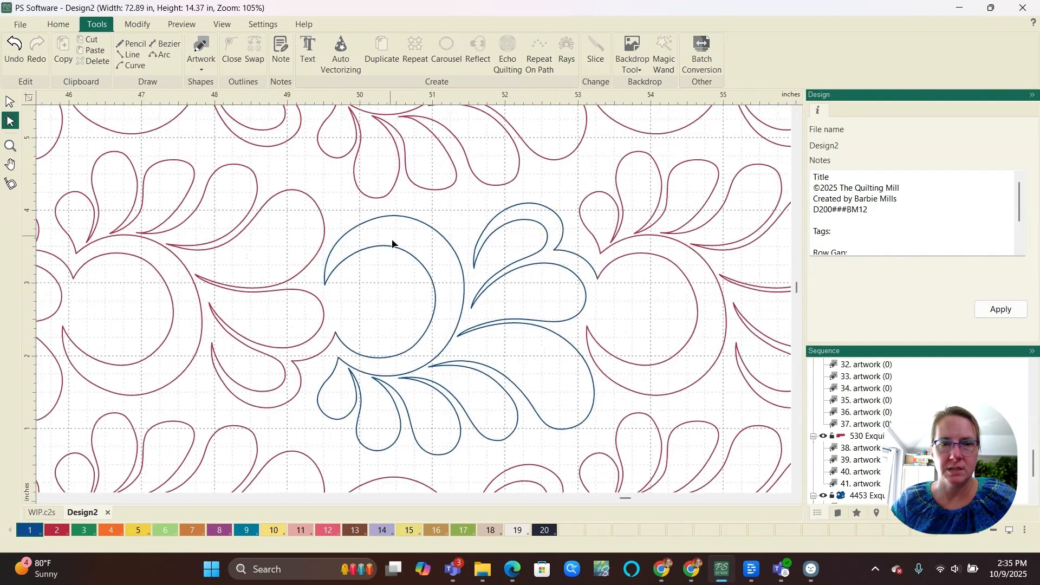
pyautogui.click(388, 264)
pyautogui.scroll(4, 388, 265)
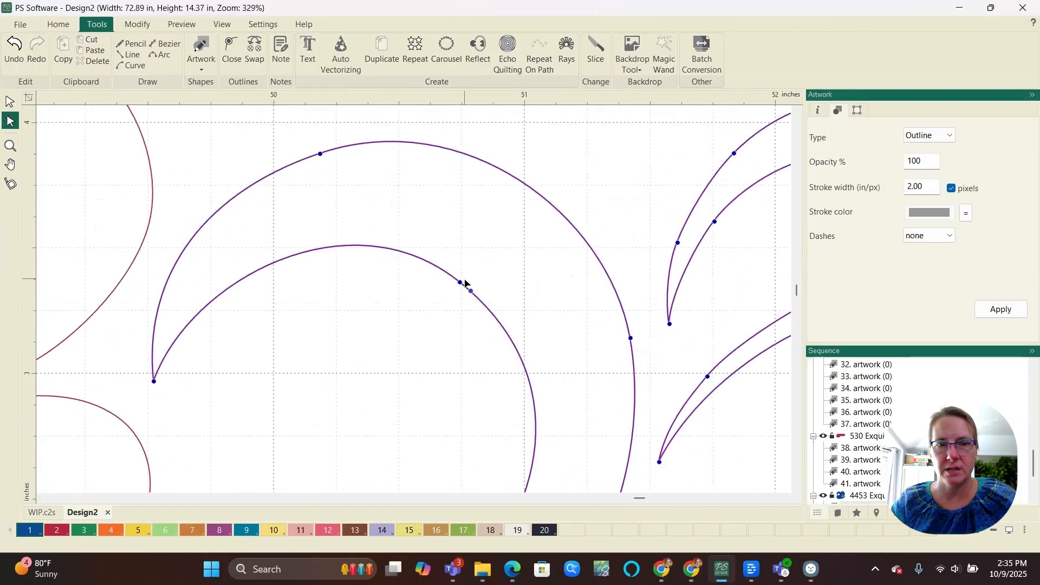
pyautogui.click(463, 284)
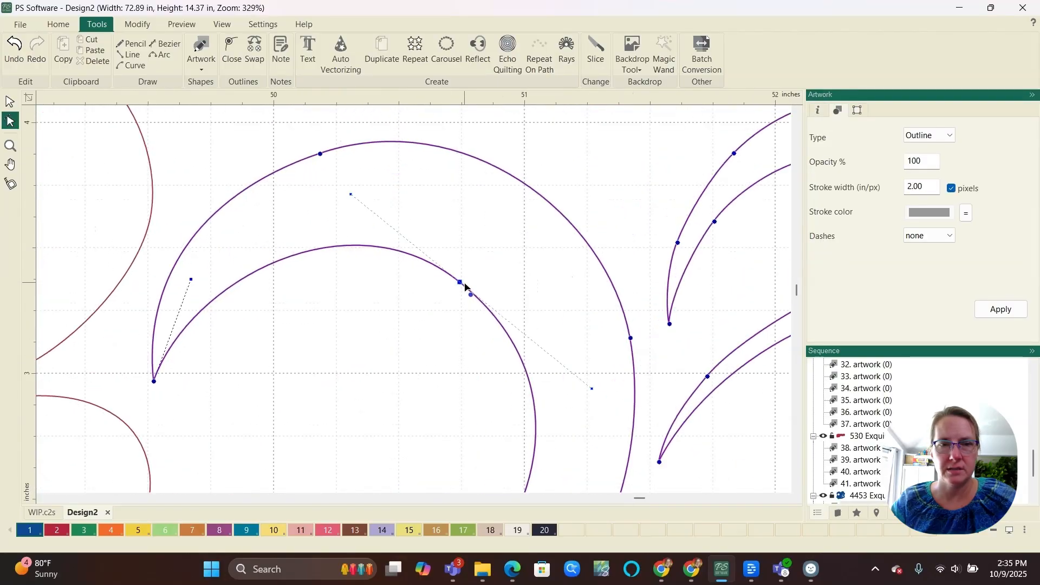
pyautogui.rightClick(265, 274)
pyautogui.click(294, 293)
pyautogui.scroll(1, 261, 275)
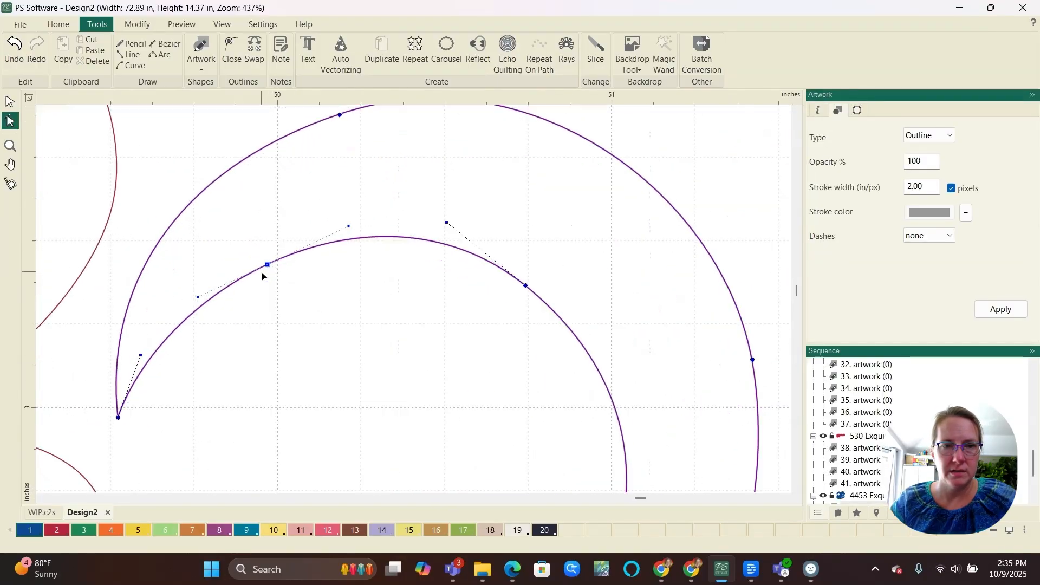
pyautogui.moveTo(267, 264); pyautogui.dragTo(250, 264)
# - Add a node on the upper-right part of the crescent's outer curve, then shift the upper-left node left and adjust its handle
pyautogui.scroll(-2, 249, 265)
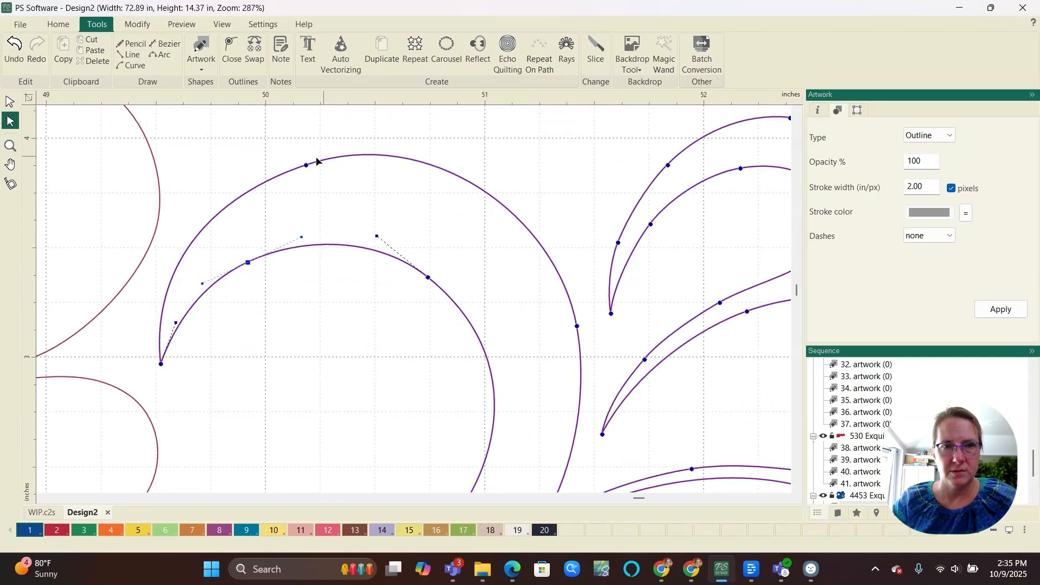
pyautogui.rightClick(486, 196)
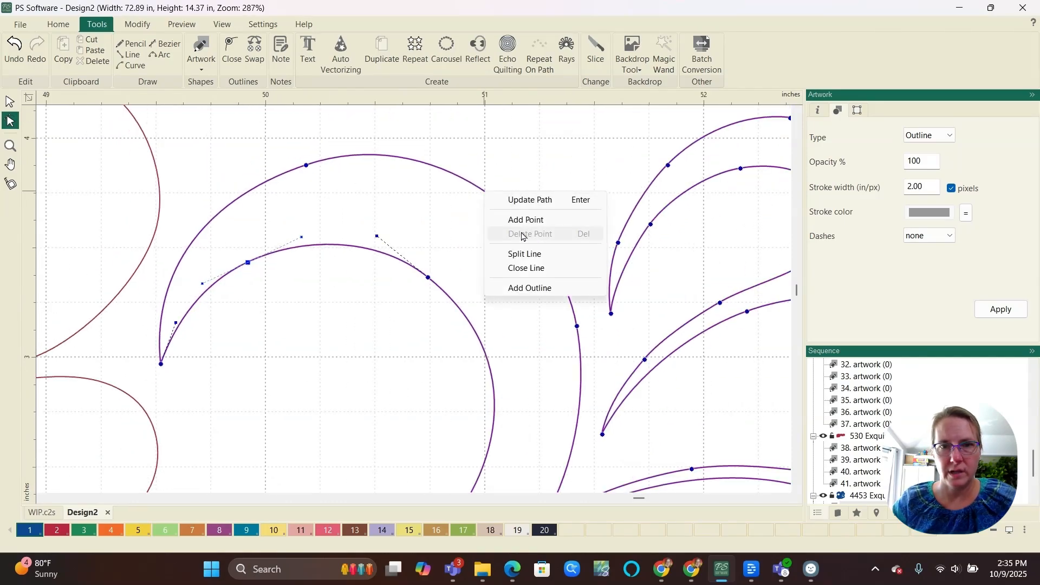
pyautogui.click(514, 216)
pyautogui.moveTo(306, 166); pyautogui.dragTo(292, 166)
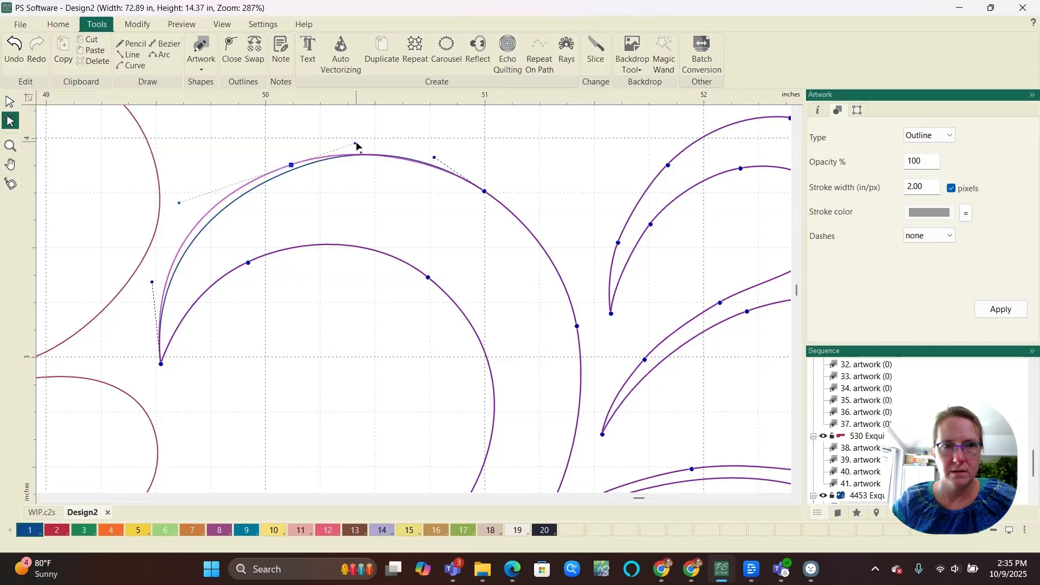
pyautogui.moveTo(355, 143); pyautogui.dragTo(359, 142)
# - Add a node on the right side of the crescent's inner curve and nudge it slightly to even out the arc
pyautogui.scroll(-4, 364, 170)
pyautogui.scroll(-2, 352, 230)
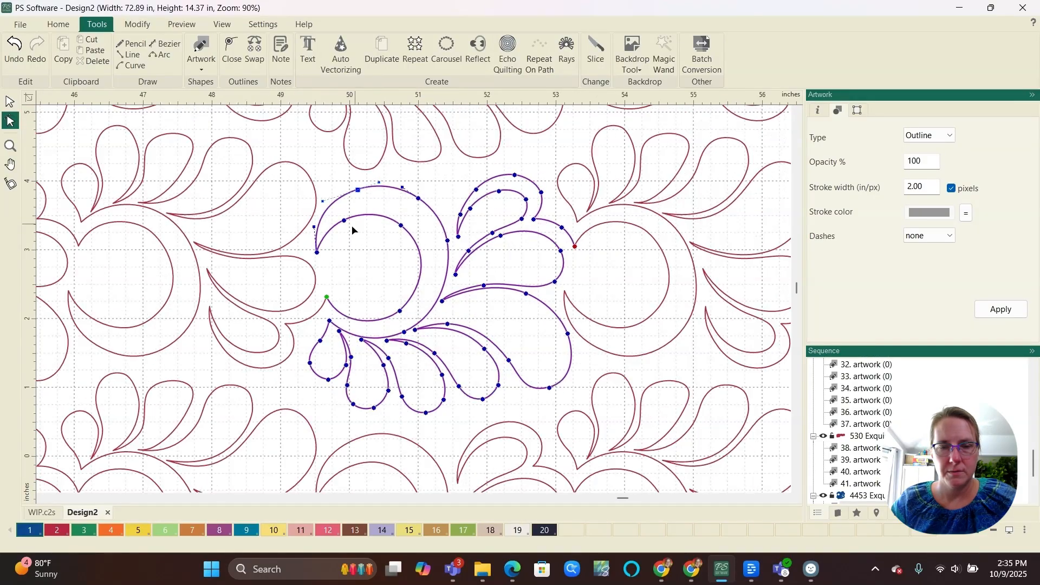
pyautogui.scroll(2, 422, 296)
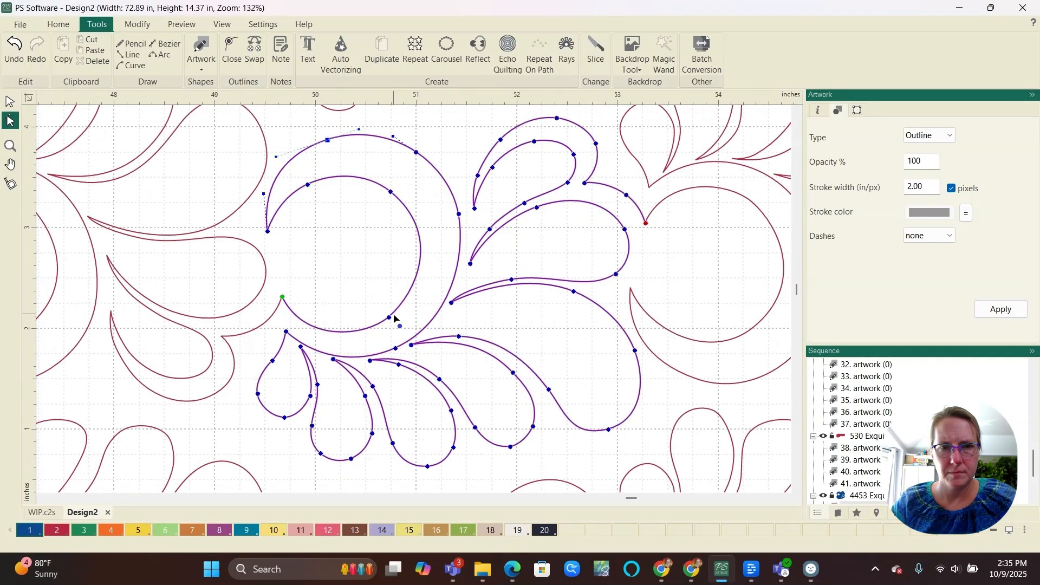
pyautogui.rightClick(417, 263)
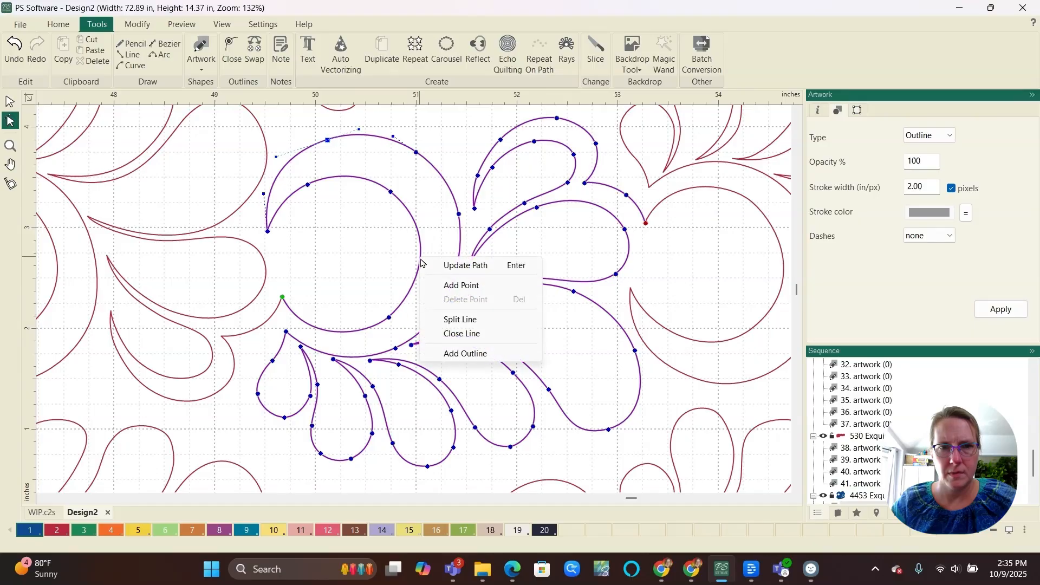
pyautogui.click(450, 282)
pyautogui.scroll(3, 440, 282)
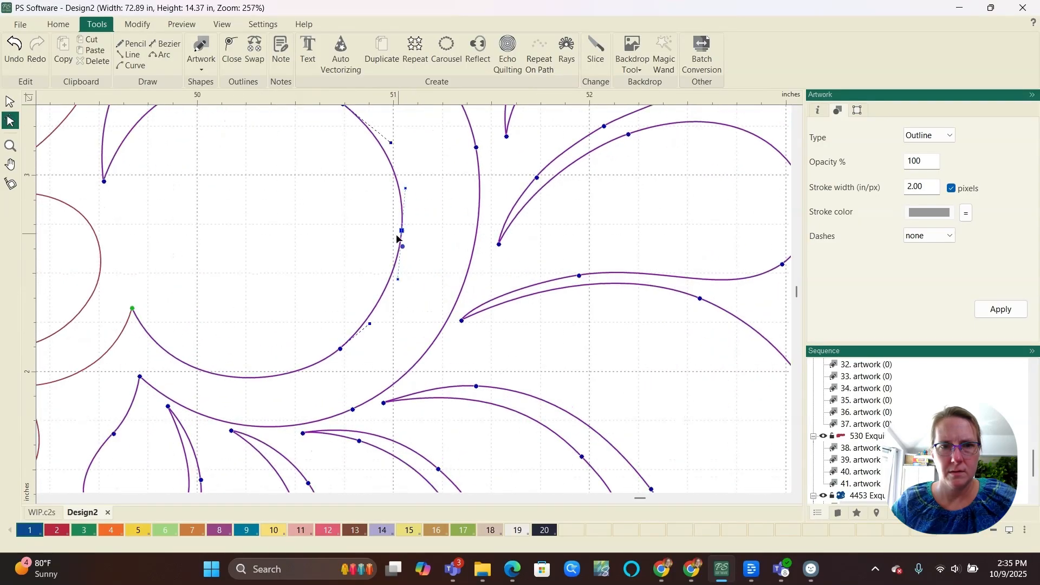
pyautogui.moveTo(398, 234); pyautogui.dragTo(396, 239)
# - Add a node on the lower-right part of the crescent's outer curve, nudge it slightly right, and finish editing the motif's nodes
pyautogui.scroll(-3, 411, 250)
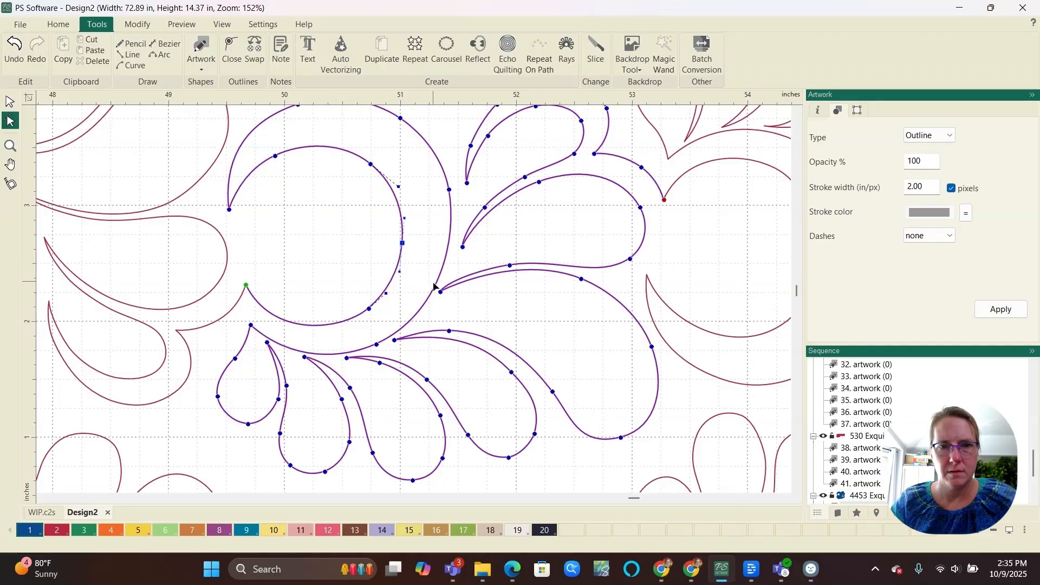
pyautogui.rightClick(433, 293)
pyautogui.click(471, 316)
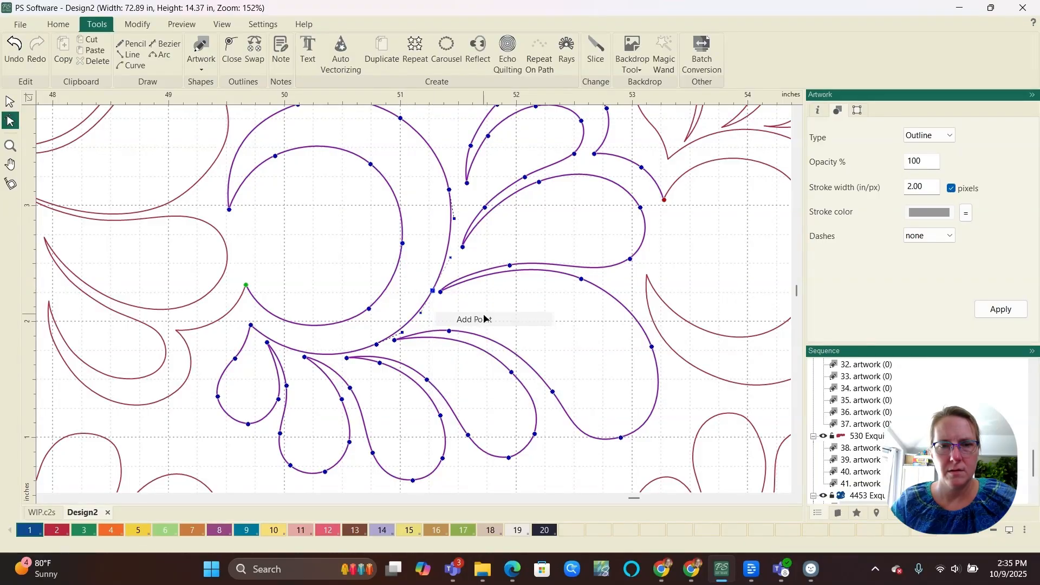
pyautogui.scroll(3, 466, 319)
pyautogui.moveTo(415, 273)
pyautogui.mouseDown()
pyautogui.moveTo(425, 280)
pyautogui.moveTo(423, 272)
pyautogui.mouseUp()
pyautogui.scroll(6, 421, 275)
pyautogui.scroll(-4, 422, 271)
pyautogui.scroll(-6, 374, 291)
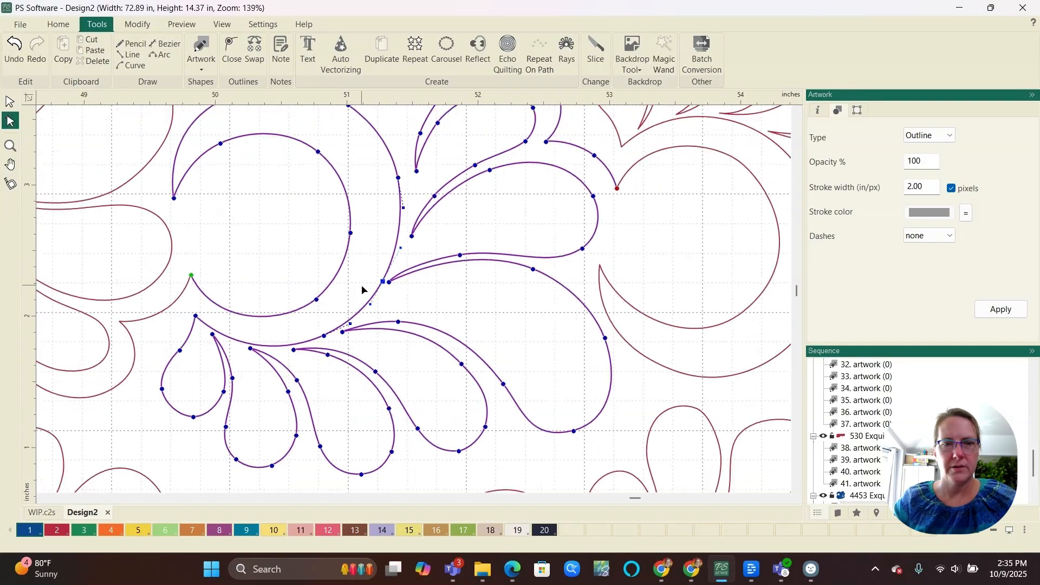
pyautogui.scroll(-2, 266, 326)
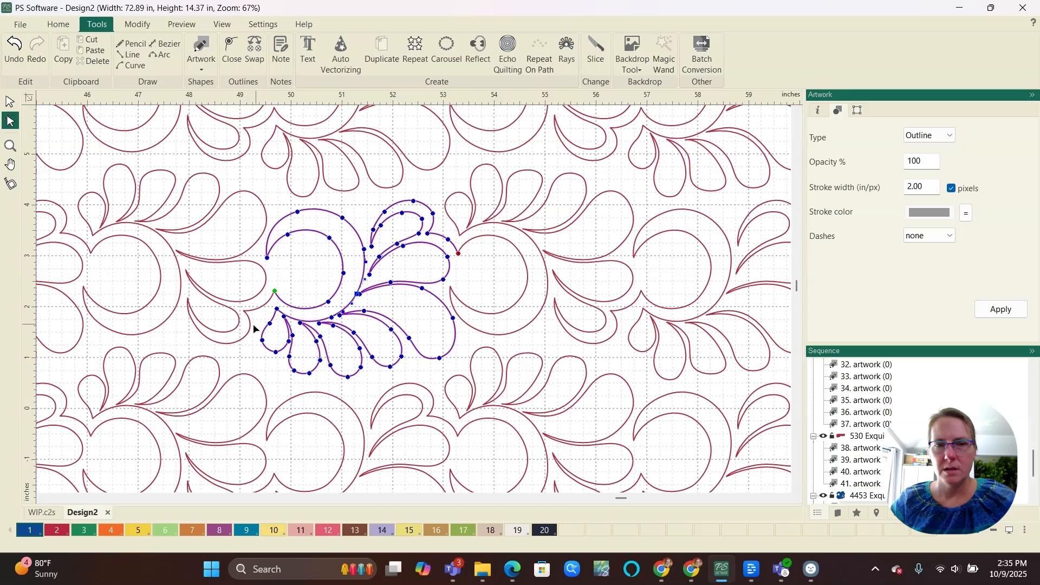
pyautogui.scroll(-2, 227, 305)
pyautogui.scroll(-3, 234, 301)
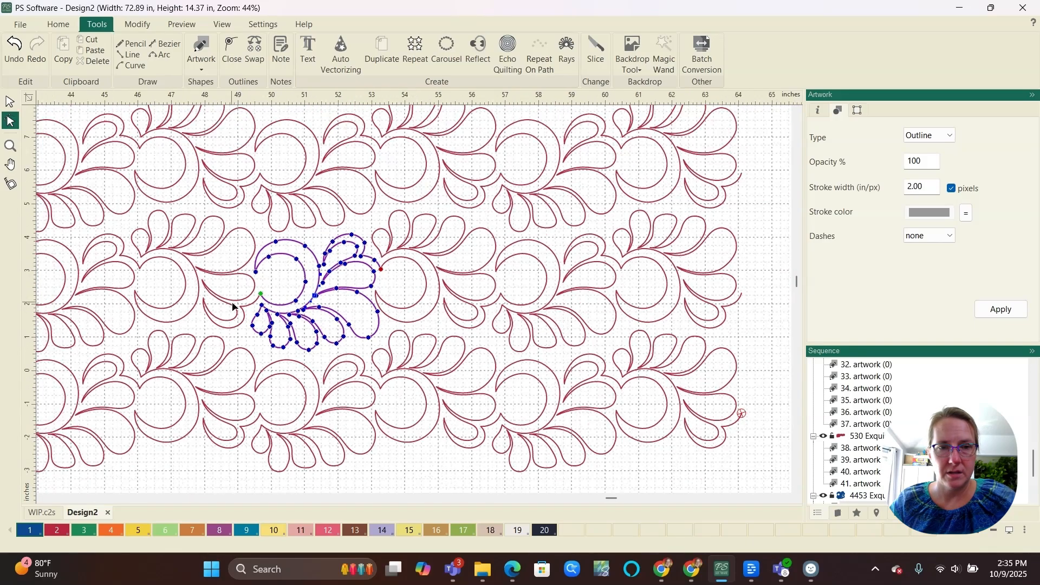
pyautogui.press('Escape')
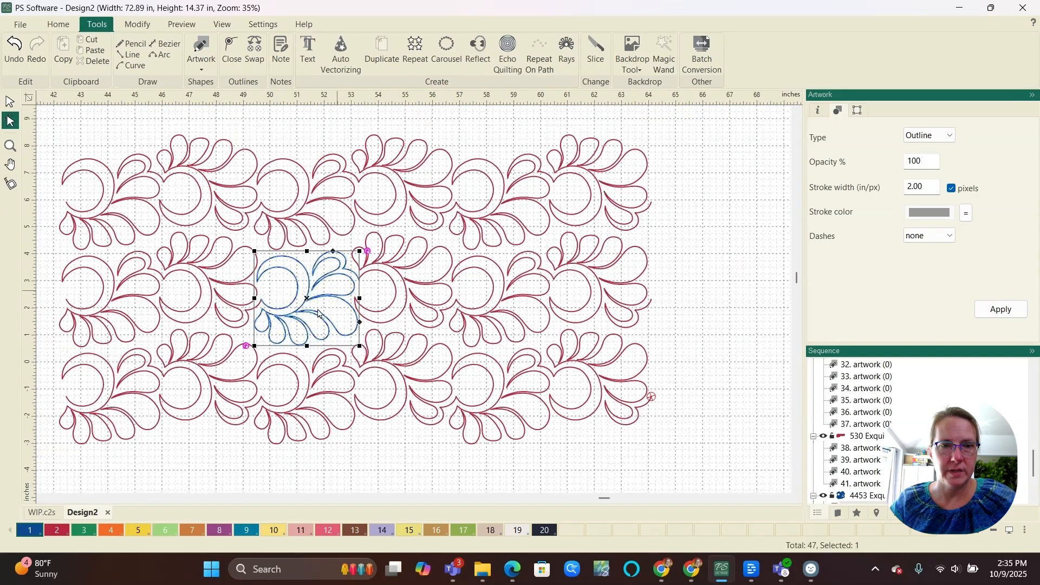
# - Place two copies of the edited blue motif in the empty area to the right of the pattern repeats
pyautogui.scroll(-2, 314, 315)
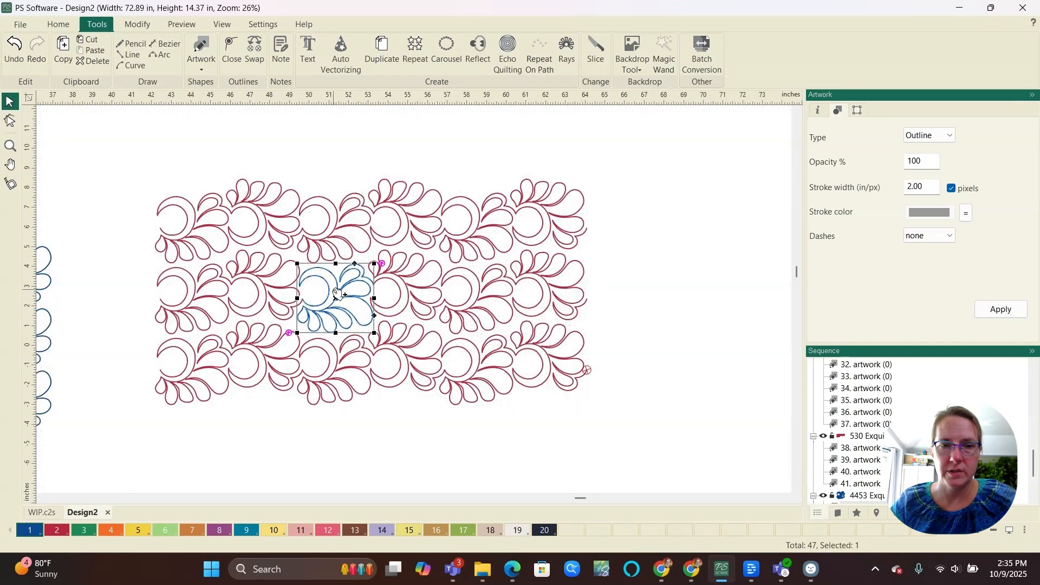
pyautogui.moveTo(344, 295); pyautogui.dragTo(824, 249)
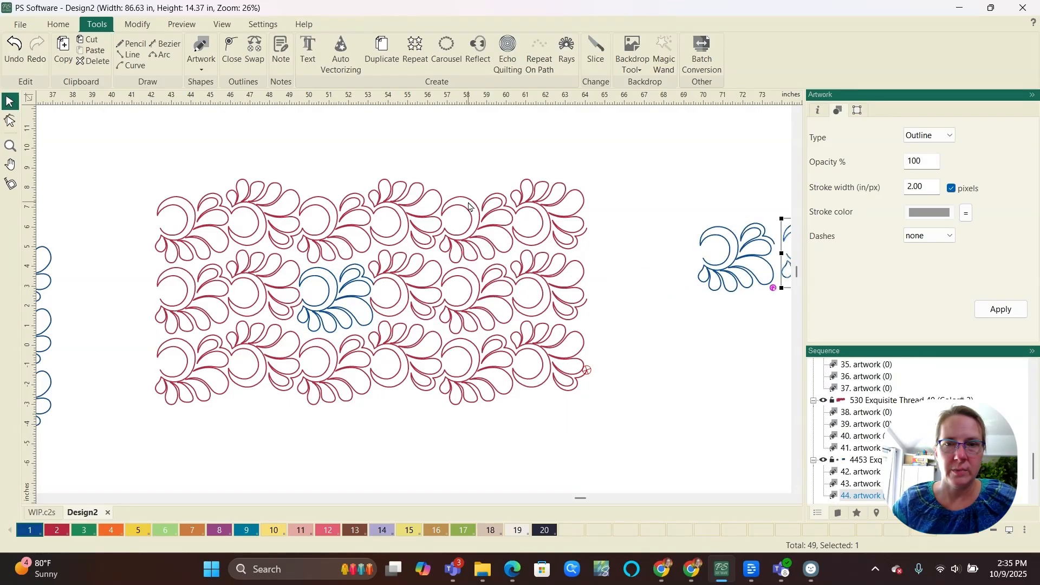
pyautogui.press('0')
pyautogui.scroll(-2, 607, 250)
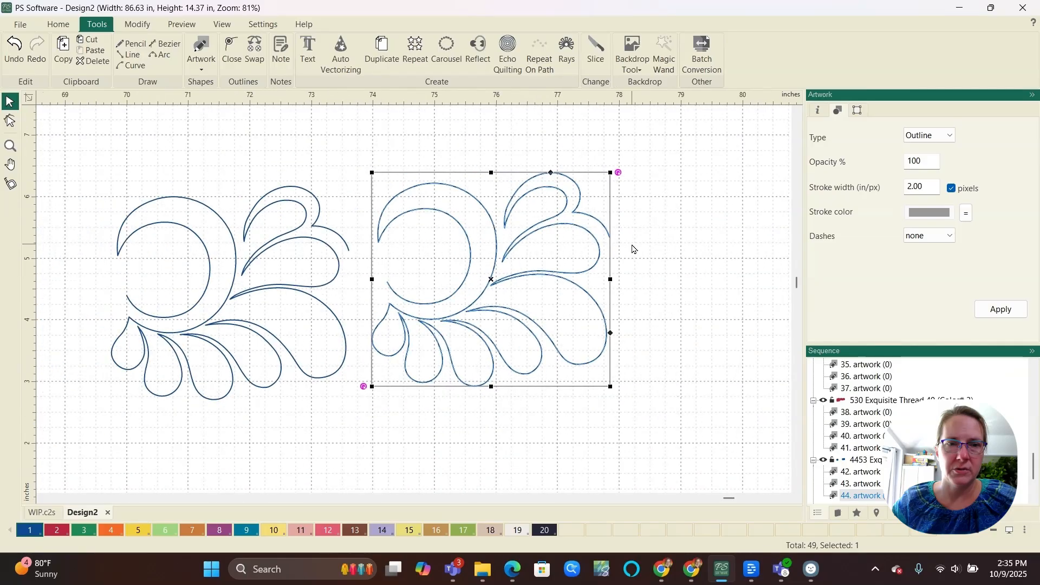
# - Nudge the left motif copy slightly upward and flip the right copy vertically
pyautogui.click(332, 278)
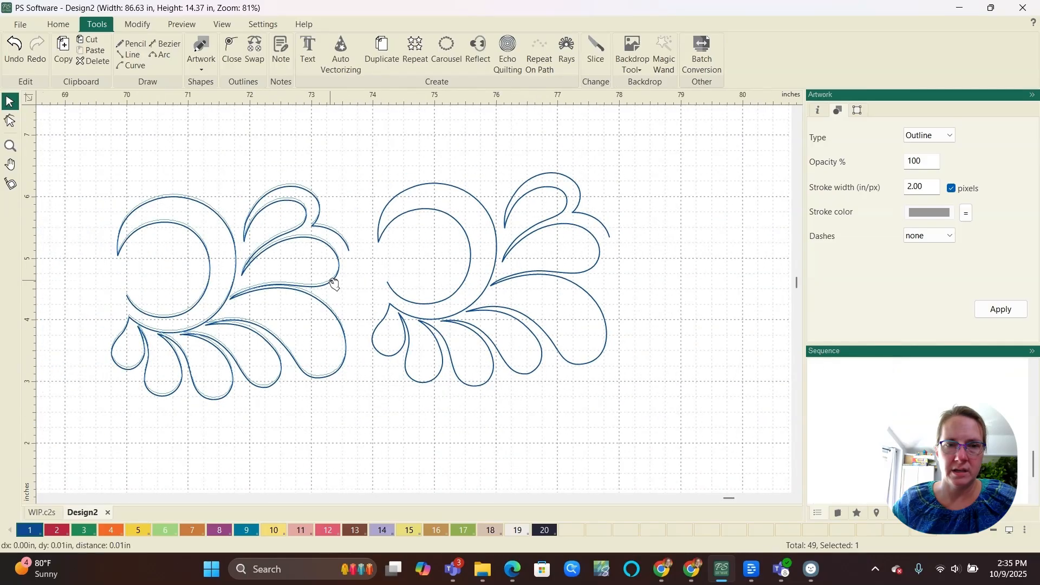
pyautogui.click(468, 231)
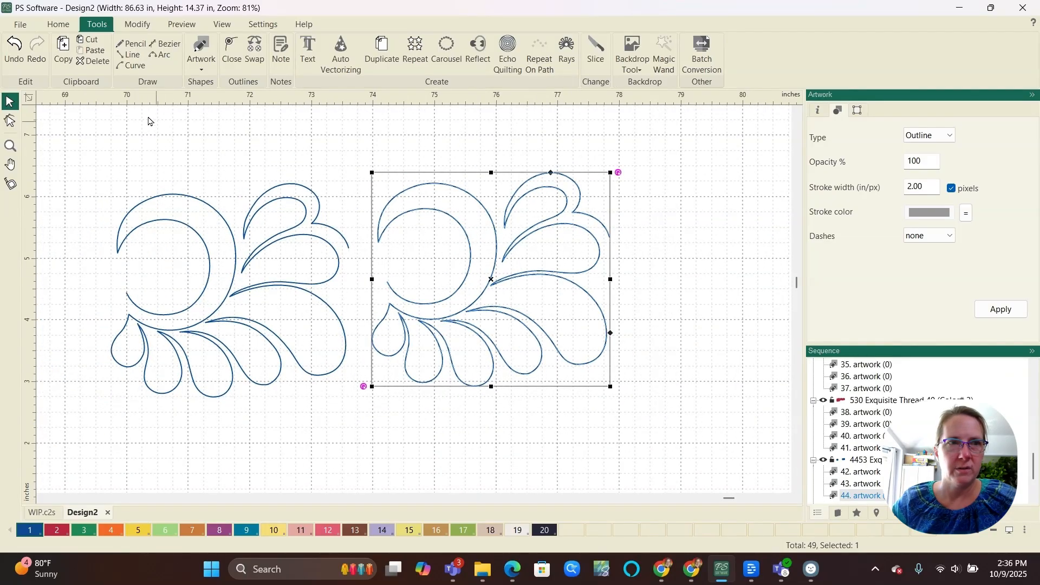
pyautogui.click(138, 24)
pyautogui.click(89, 54)
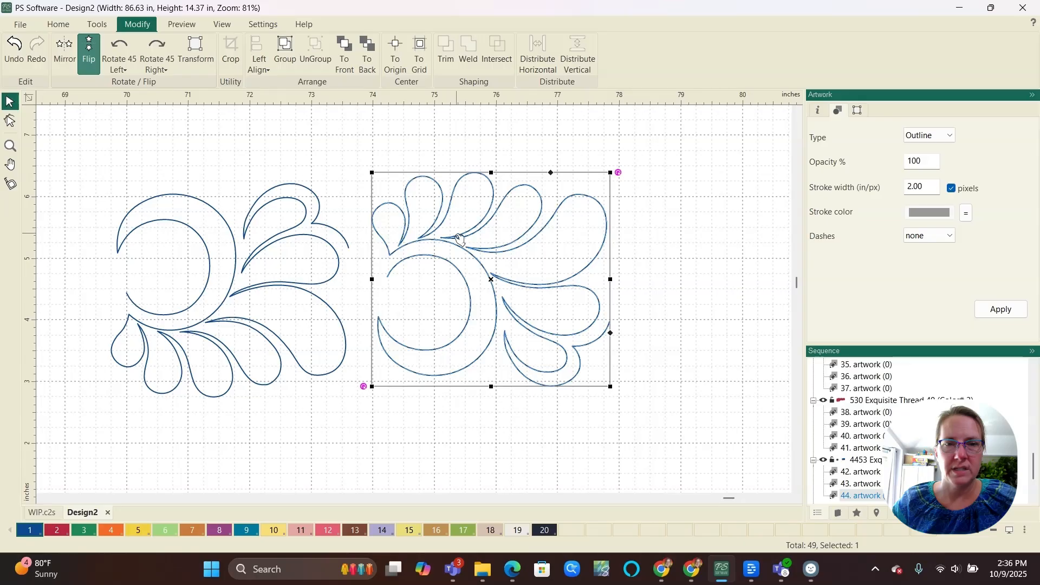
# - Move the flipped motif so the start of its inner circle meets the end point of the left motif exactly
pyautogui.scroll(1, 343, 270)
pyautogui.scroll(1, 342, 271)
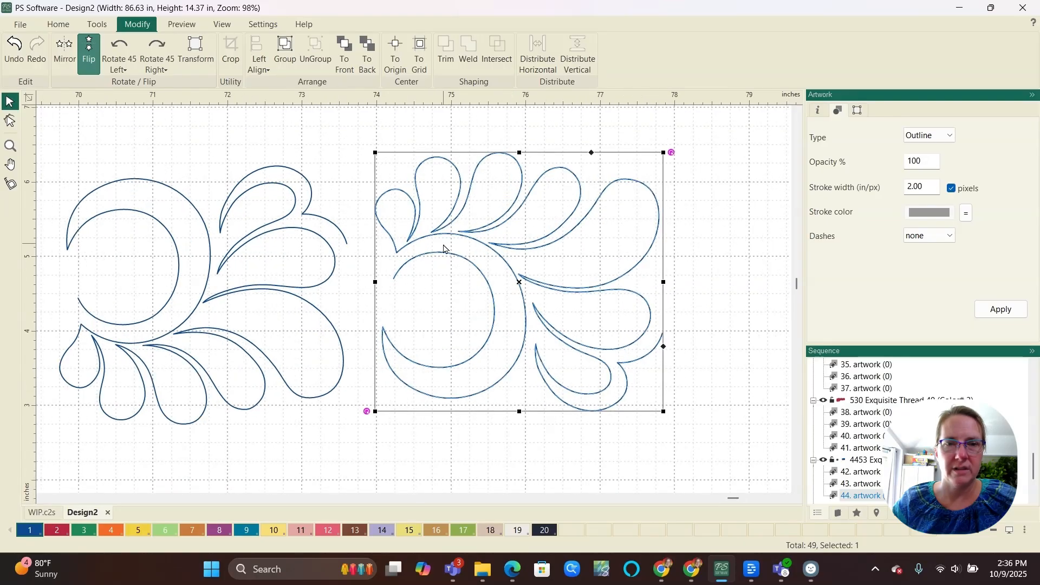
pyautogui.moveTo(439, 251); pyautogui.dragTo(394, 222)
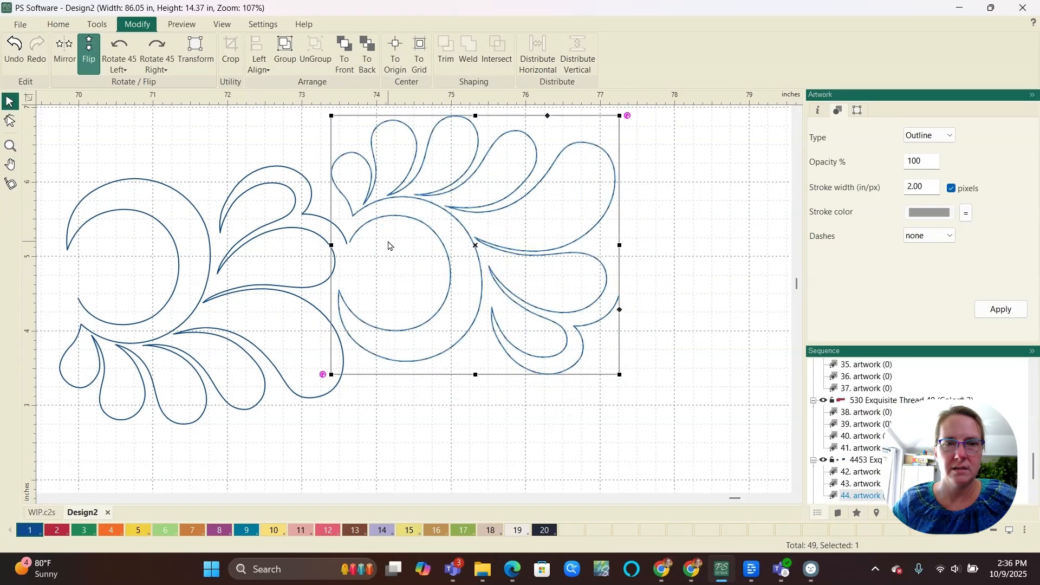
pyautogui.scroll(11, 379, 238)
pyautogui.moveTo(296, 275); pyautogui.dragTo(269, 297)
pyautogui.scroll(3, 241, 321)
pyautogui.scroll(5, 241, 320)
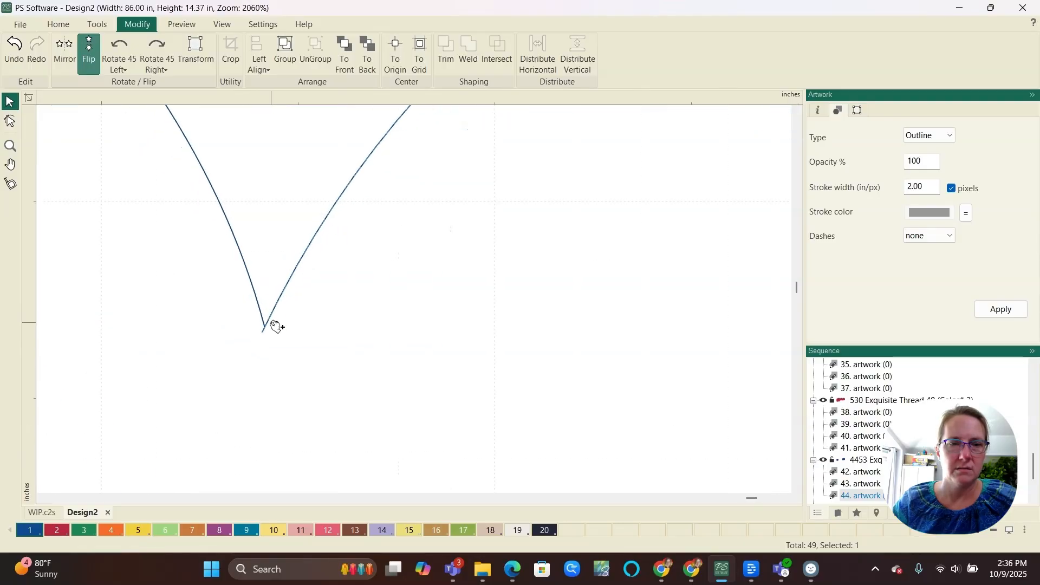
pyautogui.moveTo(264, 312); pyautogui.dragTo(272, 311)
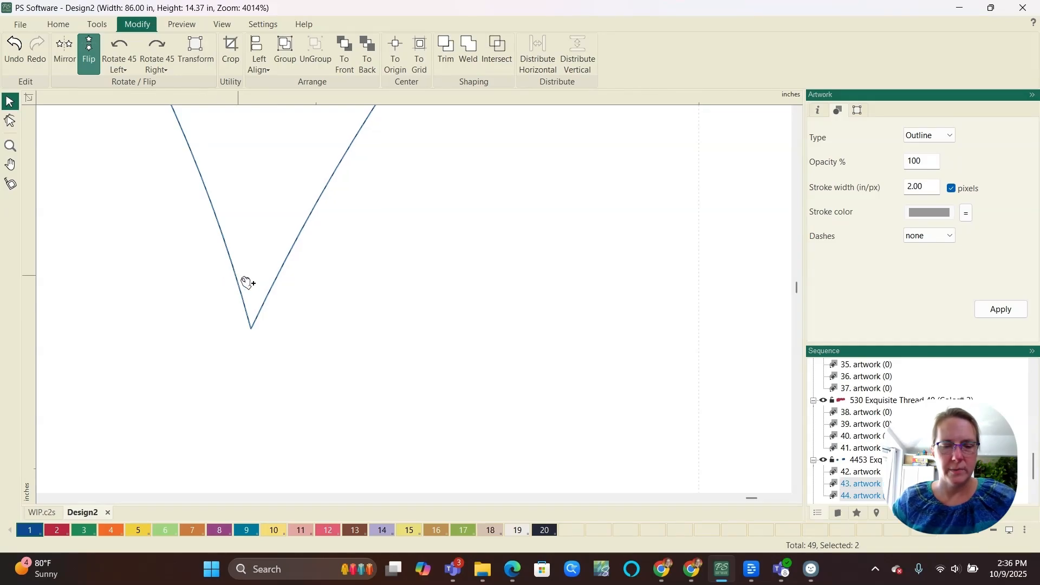
# - Select both motifs and join them into one continuous artwork at their shared end point
pyautogui.press('Delete')
pyautogui.scroll(-10, 254, 292)
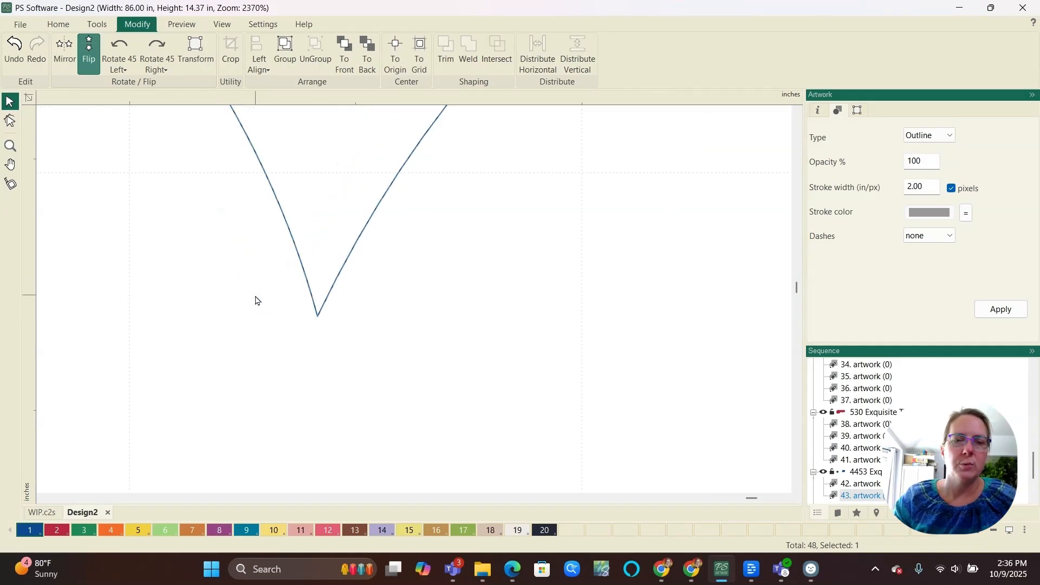
pyautogui.scroll(-5, 257, 300)
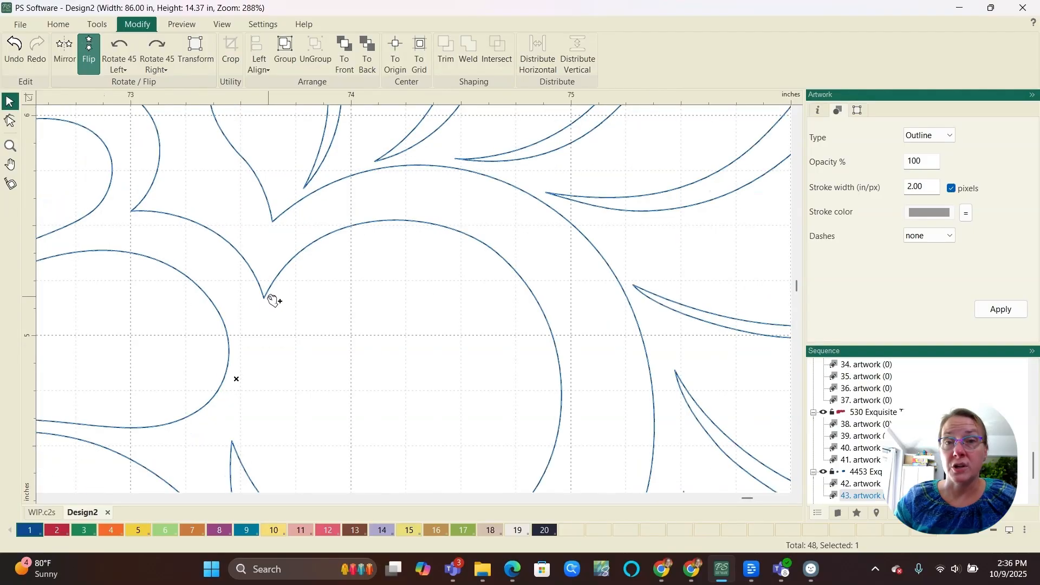
pyautogui.scroll(-1, 279, 299)
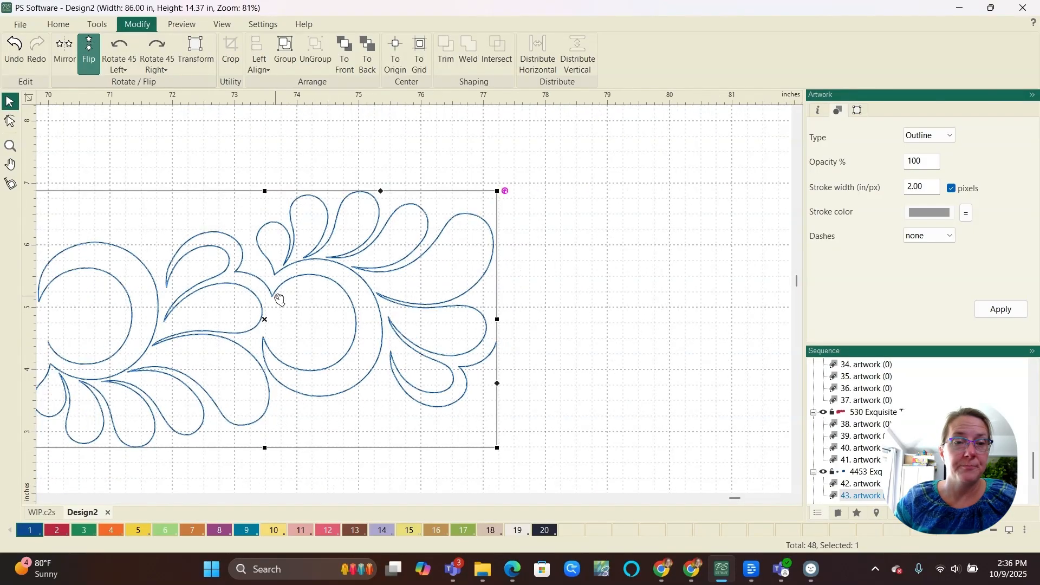
pyautogui.scroll(-1, 287, 187)
# - Repeat the joined motif pair 3 across and 3 down, point to point, with a vertical distance of -0.64 in
pyautogui.click(98, 25)
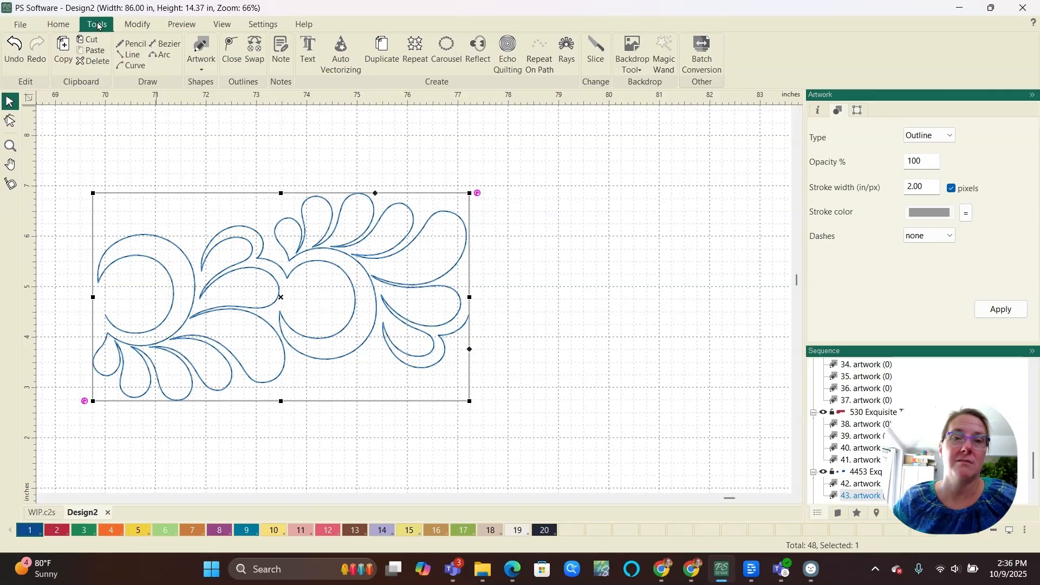
pyautogui.click(415, 52)
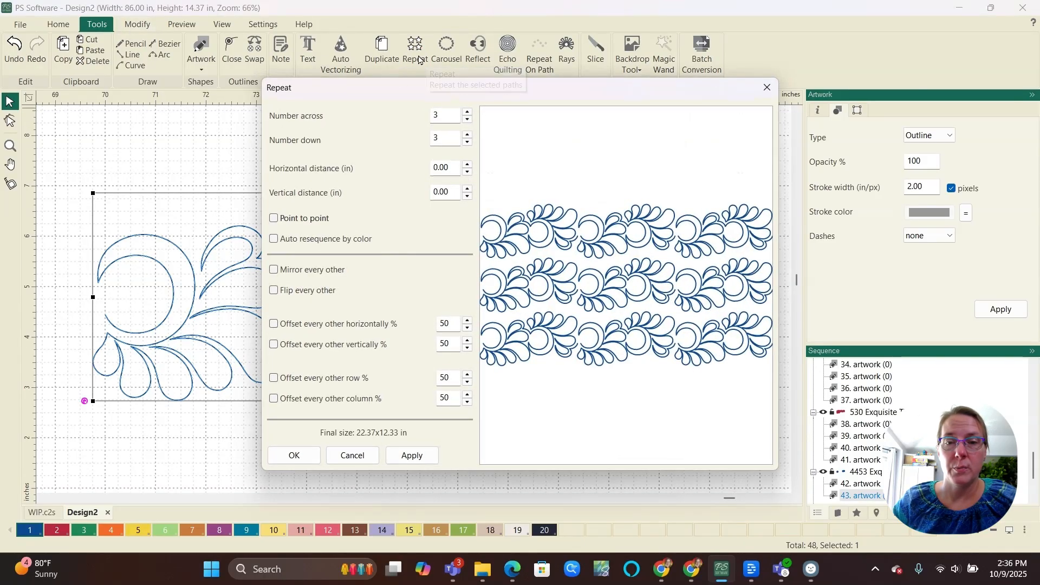
pyautogui.click(274, 218)
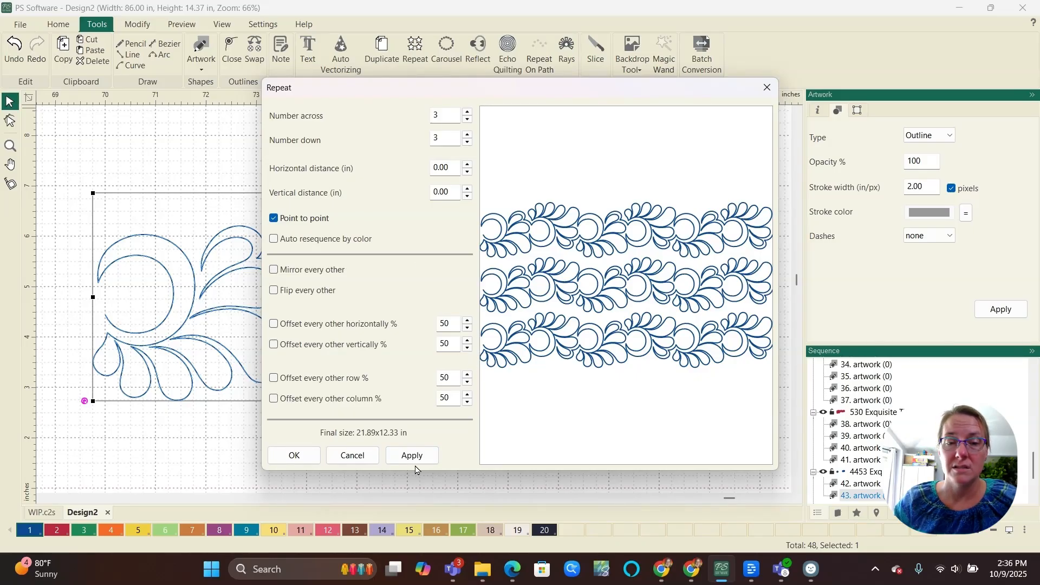
pyautogui.click(468, 196)
pyautogui.moveTo(468, 199); pyautogui.dragTo(469, 204)
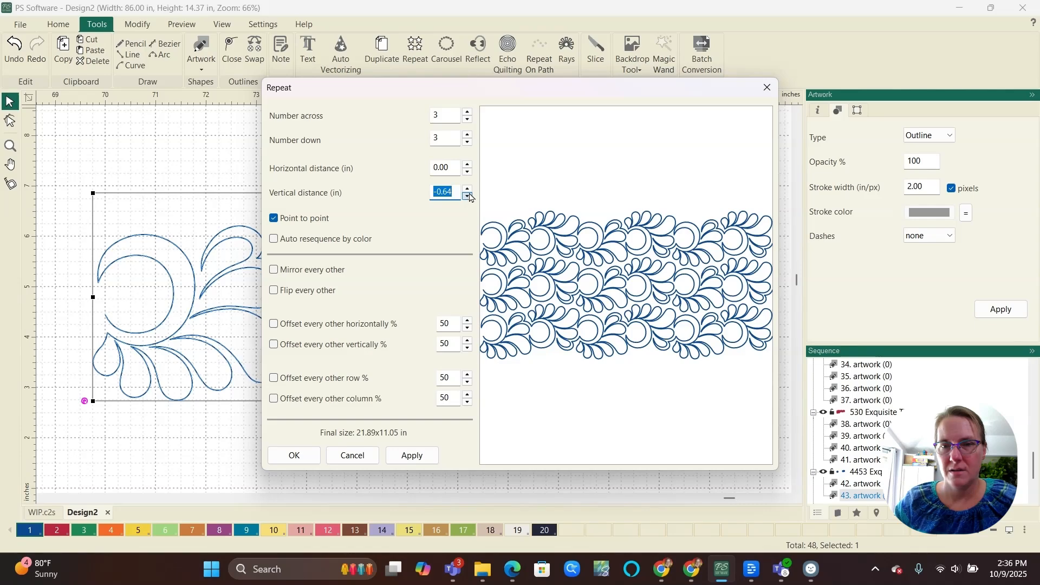
pyautogui.click(294, 455)
pyautogui.moveTo(645, 268); pyautogui.dragTo(676, 274)
pyautogui.press('0')
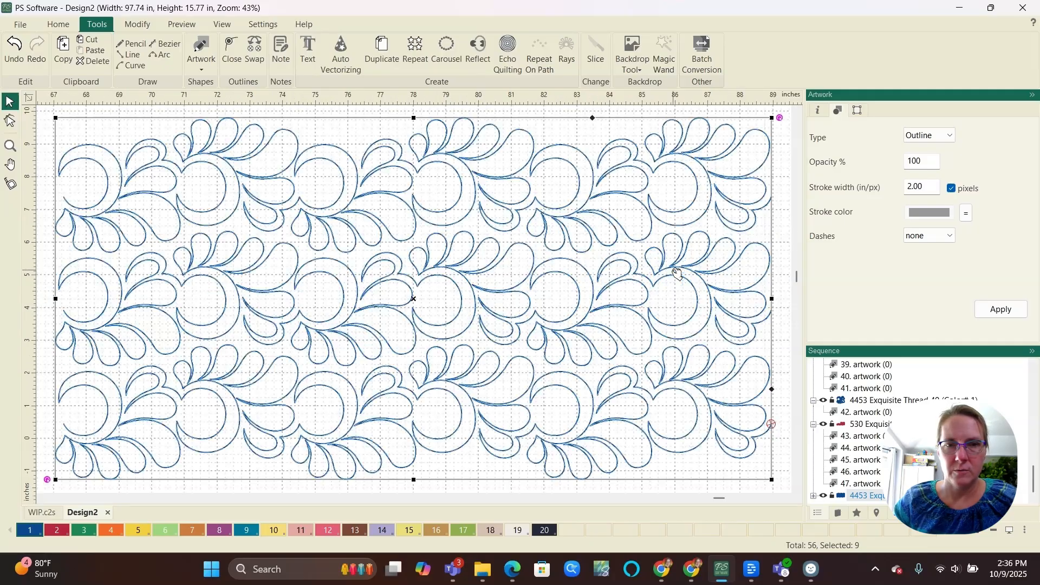
pyautogui.click(552, 302)
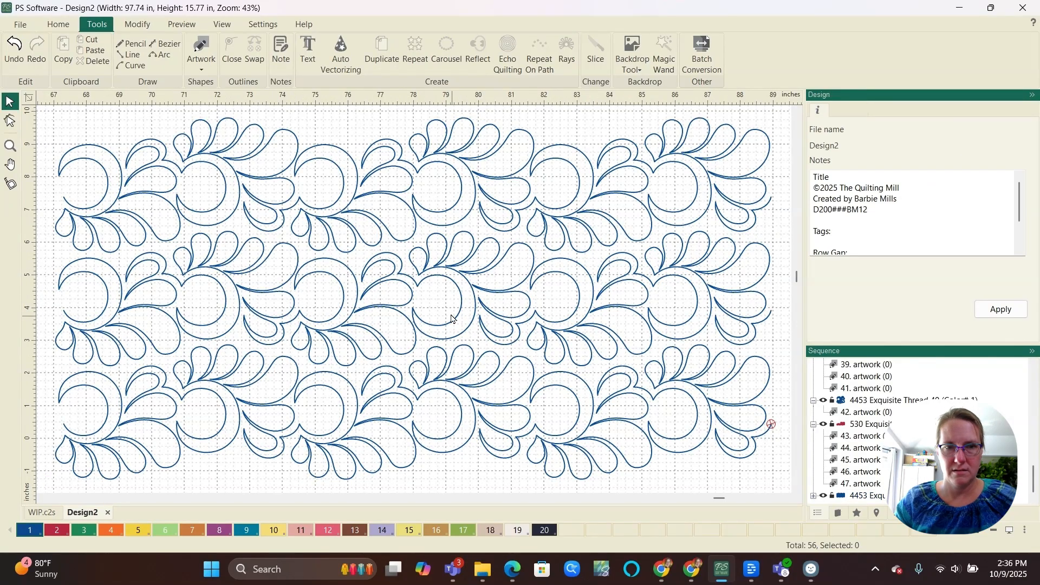
# - Examine the repeated pattern for uneven gaps and tight spots between the nested rows and feathers
pyautogui.scroll(5, 558, 373)
pyautogui.scroll(2, 542, 401)
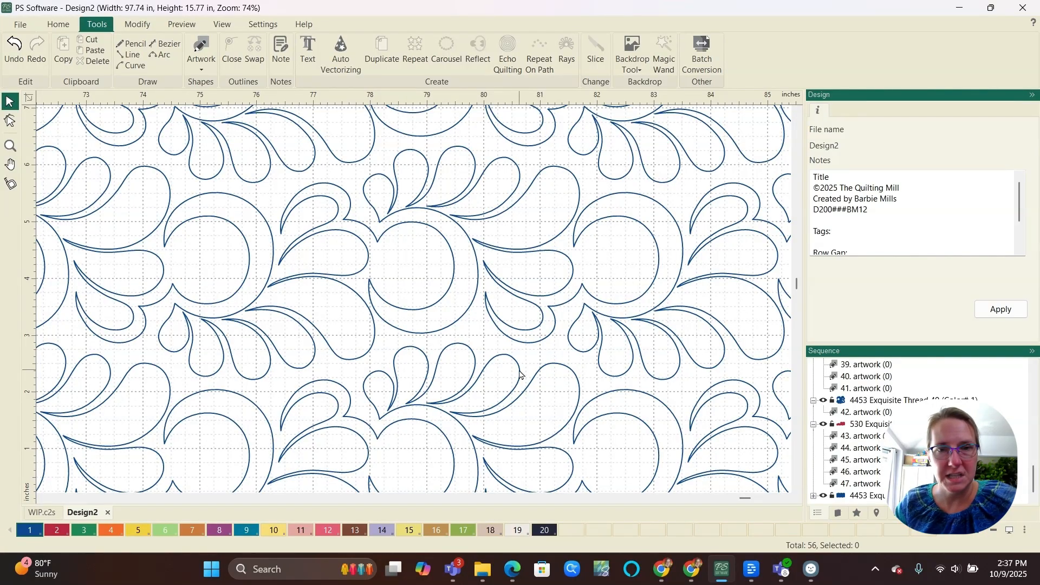
pyautogui.scroll(-1, 521, 383)
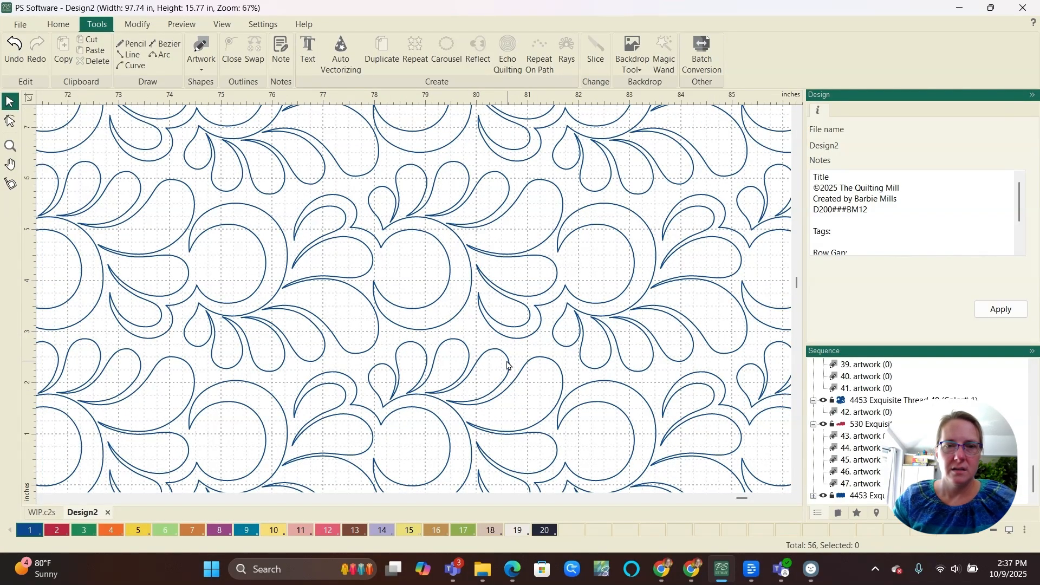
pyautogui.scroll(-1, 442, 359)
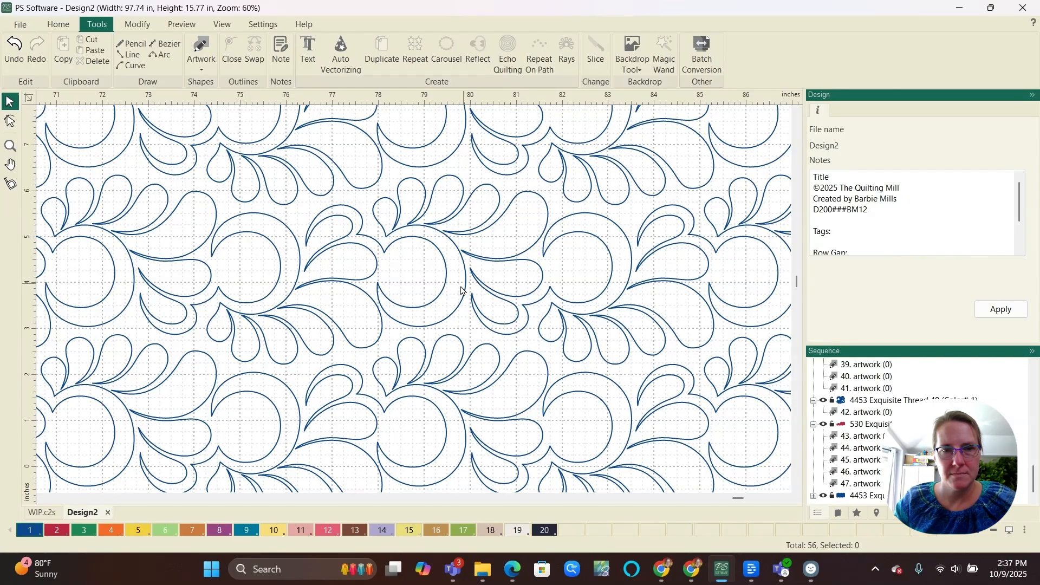
pyautogui.scroll(5, 305, 322)
pyautogui.scroll(-5, 371, 320)
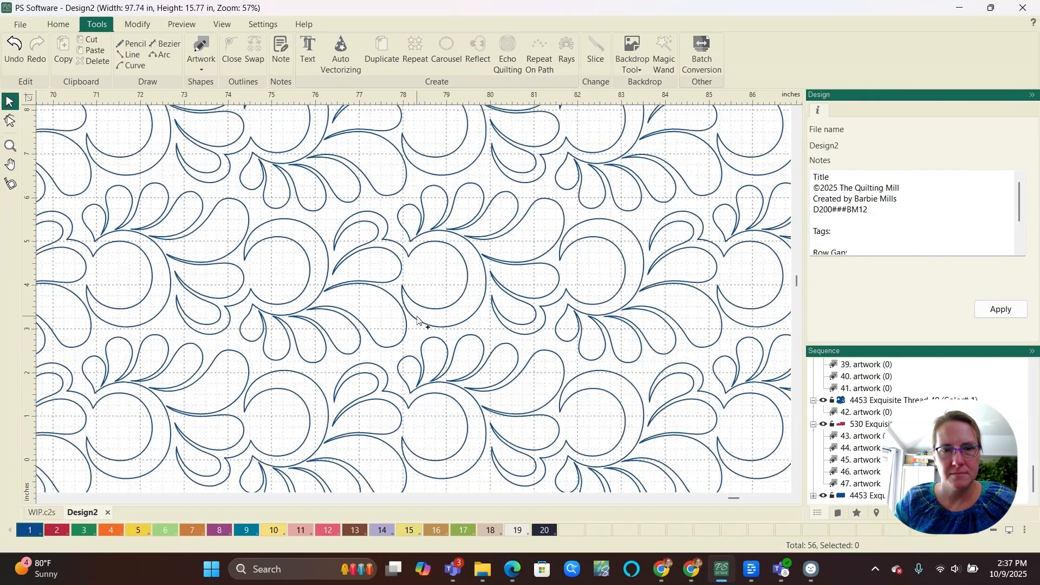
pyautogui.scroll(-1, 417, 320)
pyautogui.scroll(-1, 395, 317)
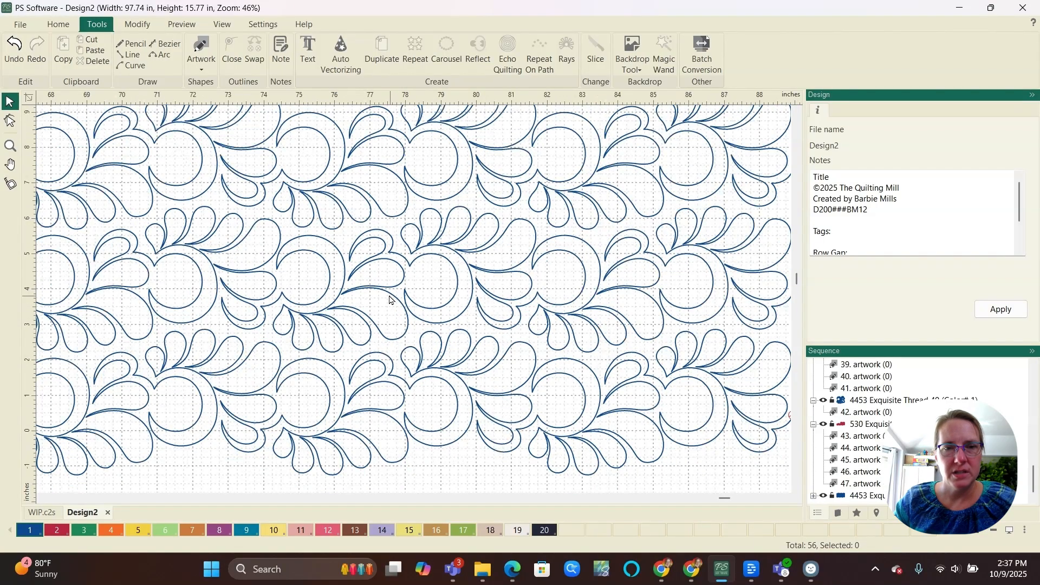
# - Split the centre motif pair at the point where its two motifs join
pyautogui.click(379, 336)
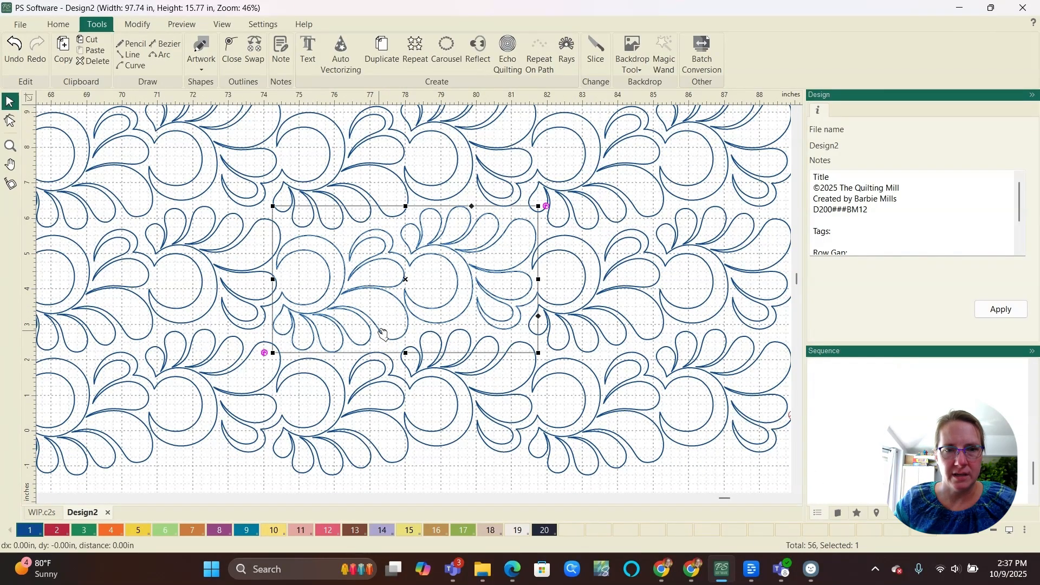
pyautogui.doubleClick(417, 273)
pyautogui.rightClick(415, 270)
pyautogui.click(467, 397)
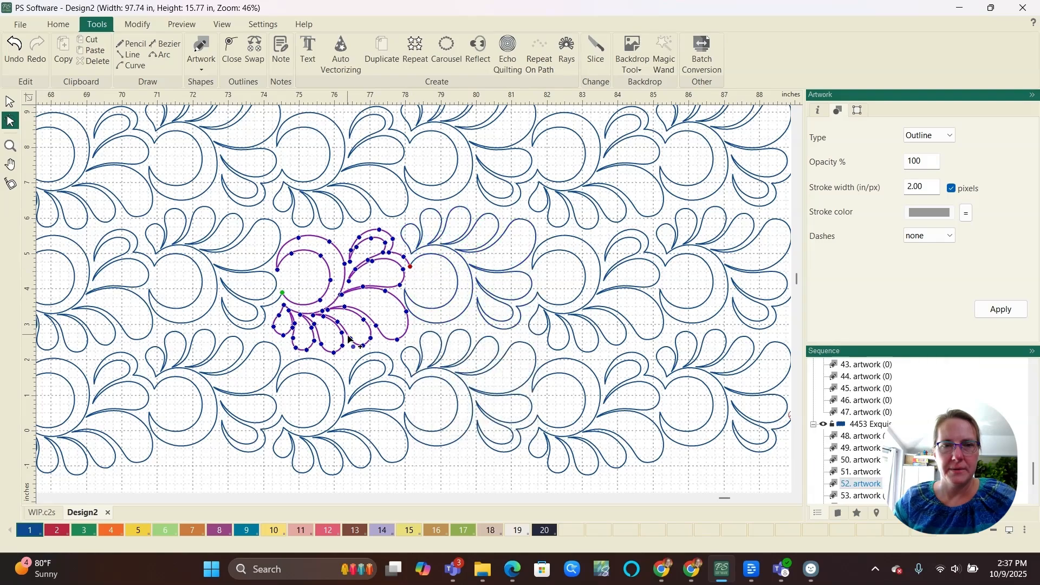
# - Split the centre pair's left motif at both base points of its large lower feather to separate that feather
pyautogui.scroll(5, 333, 303)
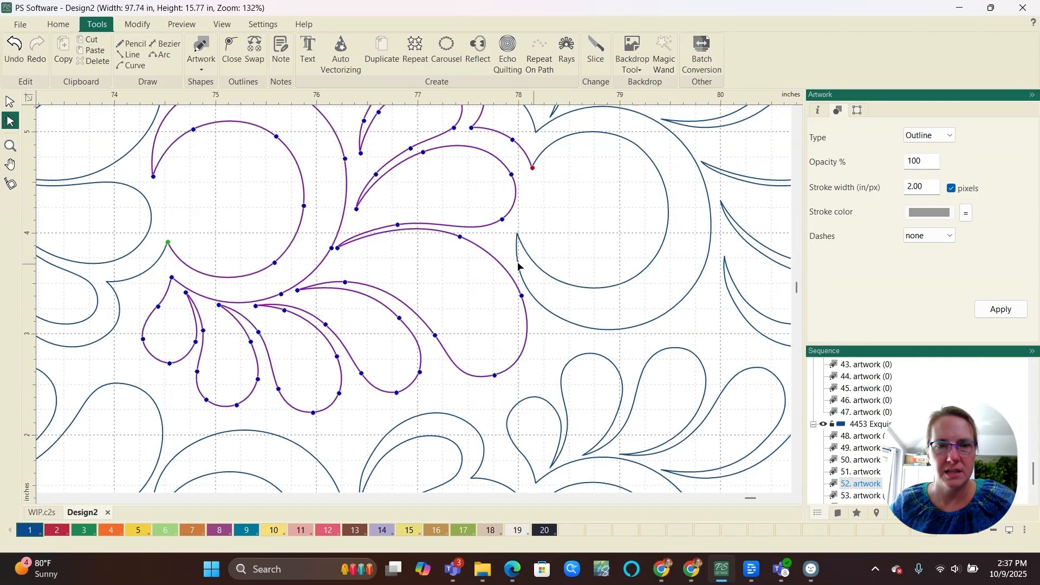
pyautogui.rightClick(336, 253)
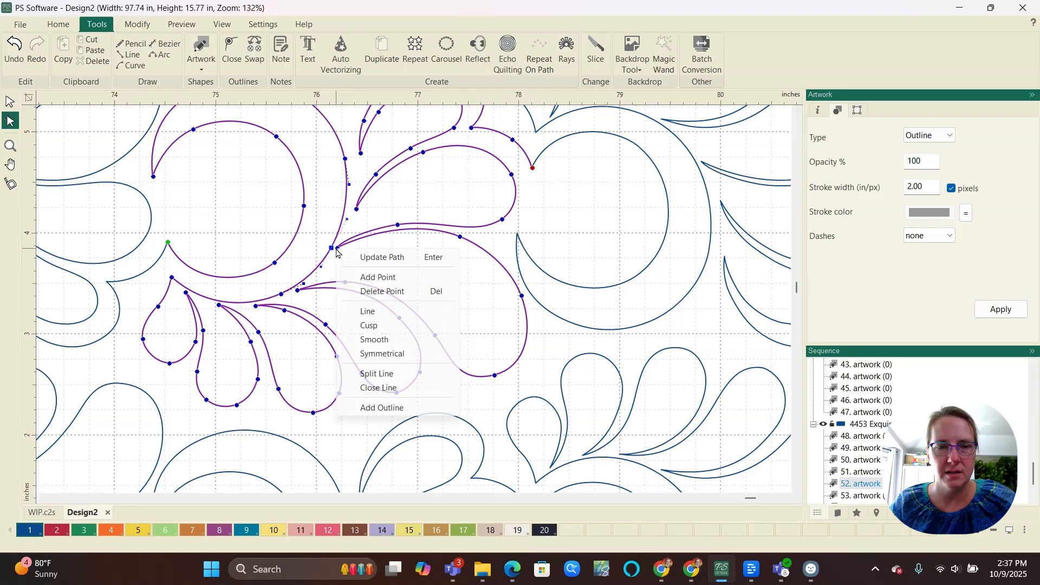
pyautogui.click(379, 373)
pyautogui.click(330, 260)
pyautogui.scroll(3, 331, 260)
pyautogui.click(342, 239)
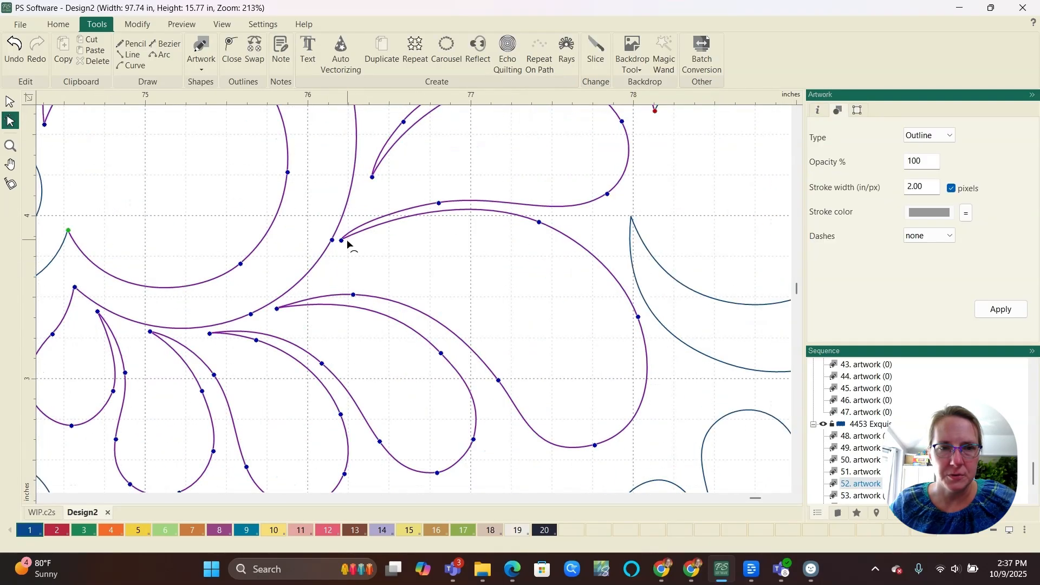
pyautogui.rightClick(343, 240)
pyautogui.click(383, 367)
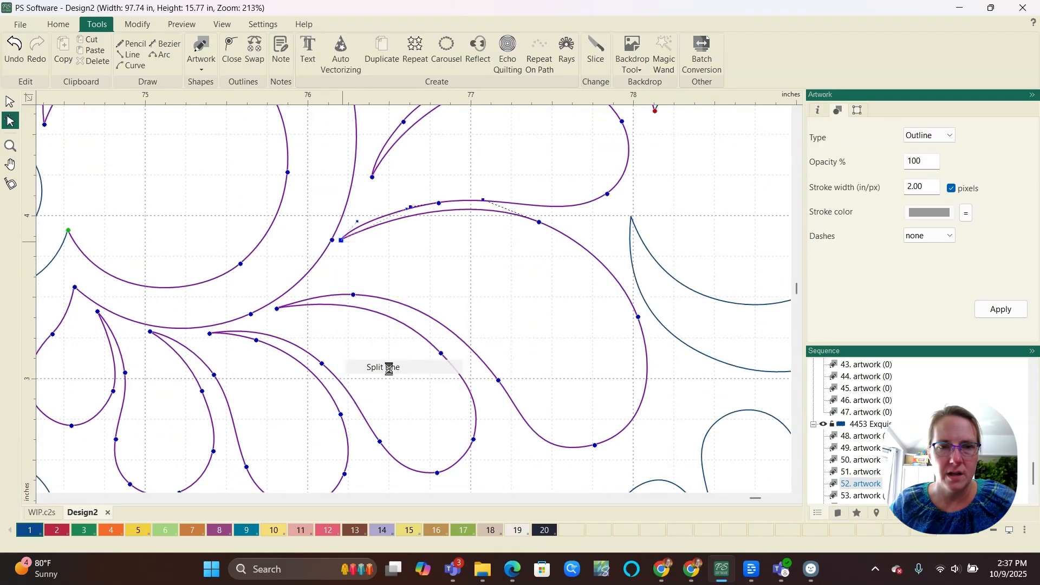
pyautogui.click(277, 309)
pyautogui.rightClick(276, 311)
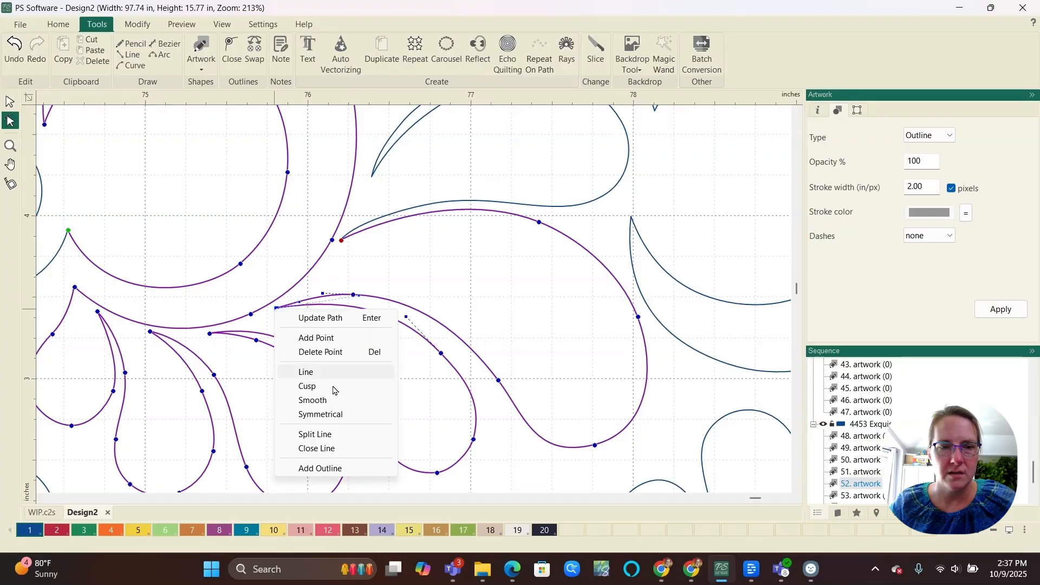
pyautogui.click(336, 432)
# - Scale the separated feather down from its lower outer corner and rotate it slightly toward its original base position
pyautogui.scroll(-2, 280, 379)
pyautogui.scroll(-1, 280, 379)
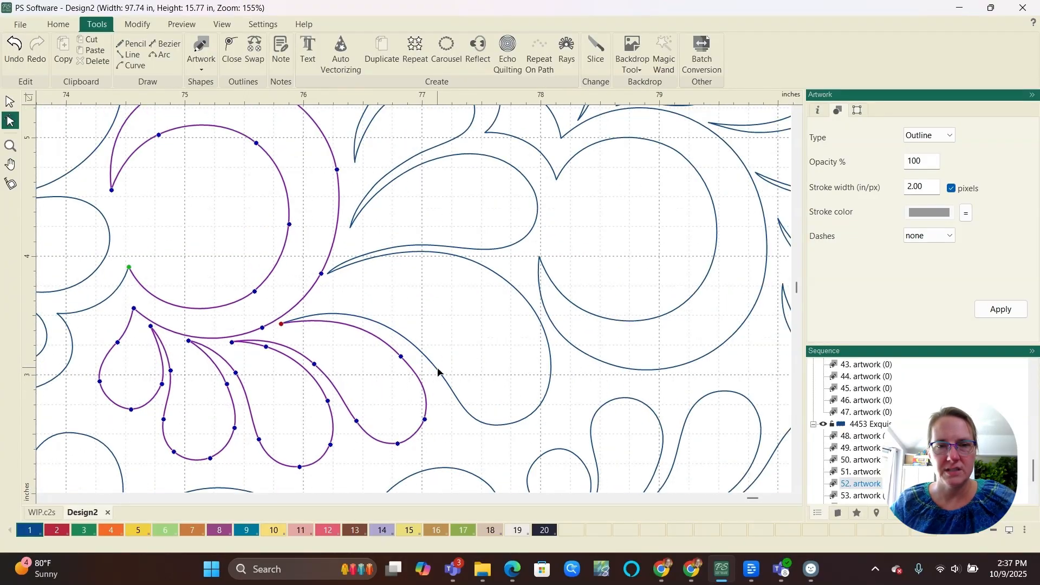
pyautogui.click(428, 371)
pyautogui.scroll(-1, 386, 394)
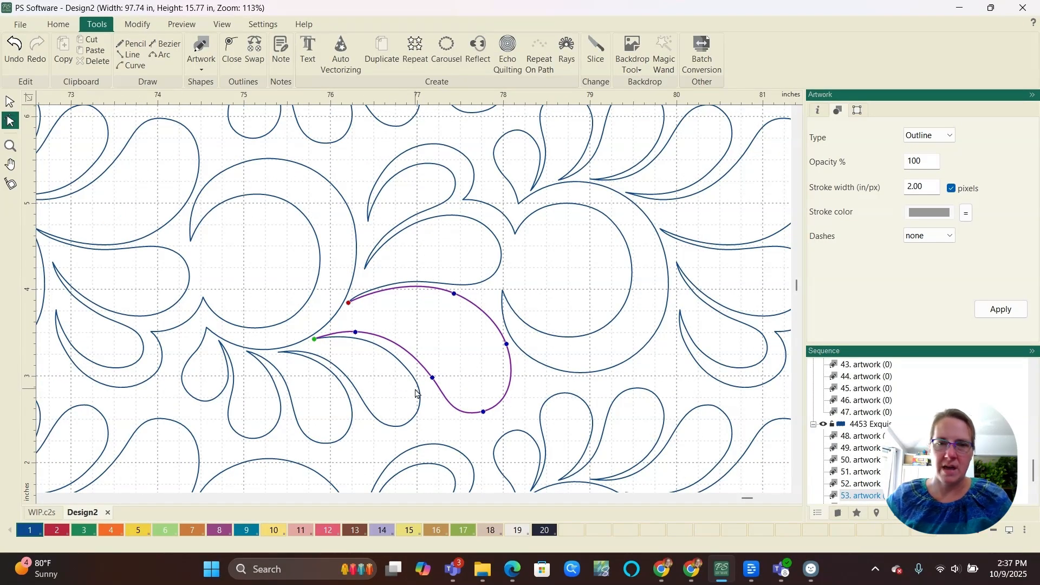
pyautogui.press('Escape')
pyautogui.scroll(1, 480, 428)
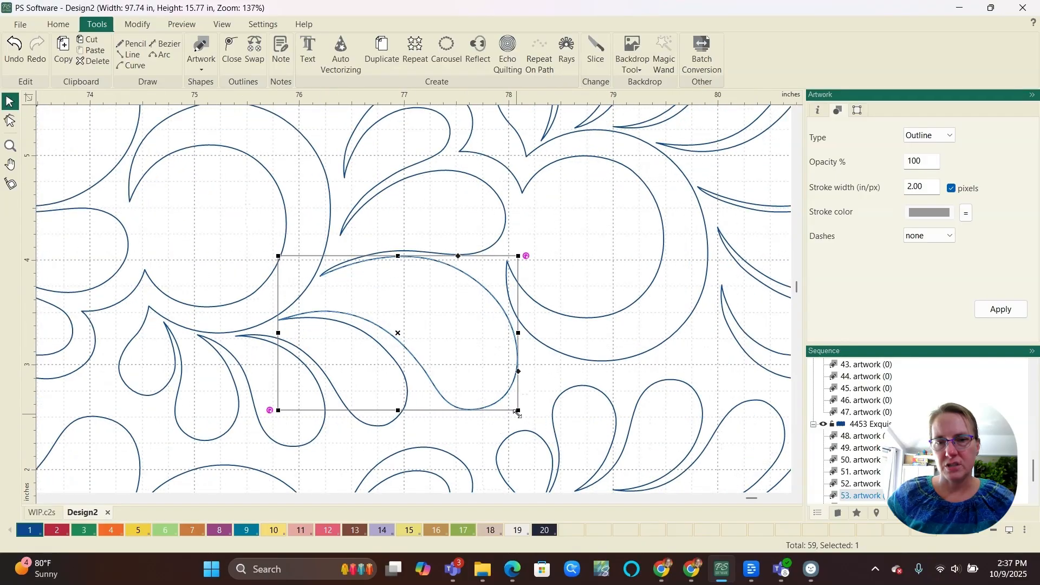
pyautogui.moveTo(519, 410); pyautogui.dragTo(484, 387)
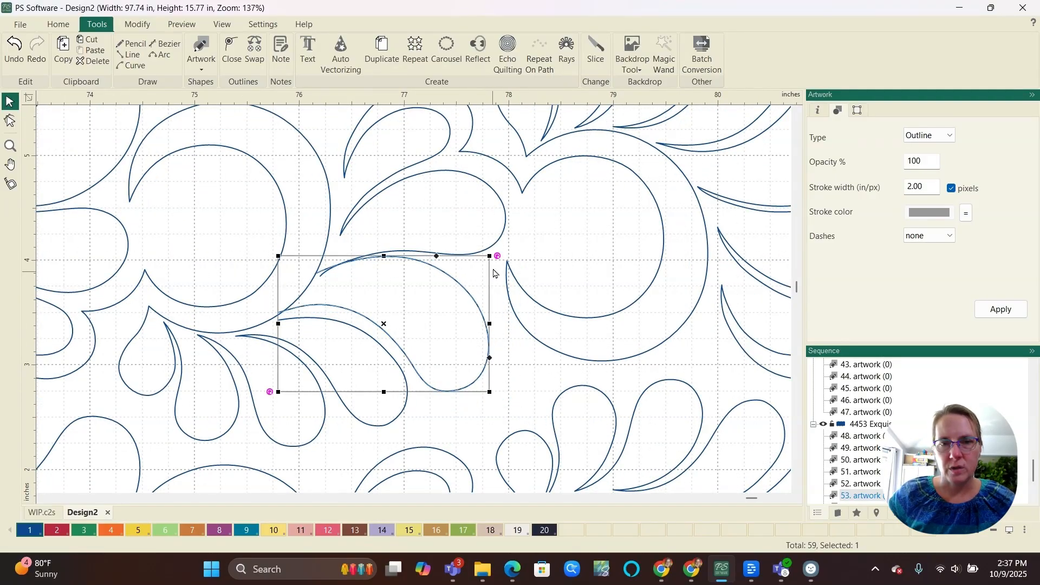
pyautogui.moveTo(495, 255)
pyautogui.mouseDown()
pyautogui.moveTo(480, 255)
pyautogui.moveTo(491, 264)
pyautogui.mouseUp()
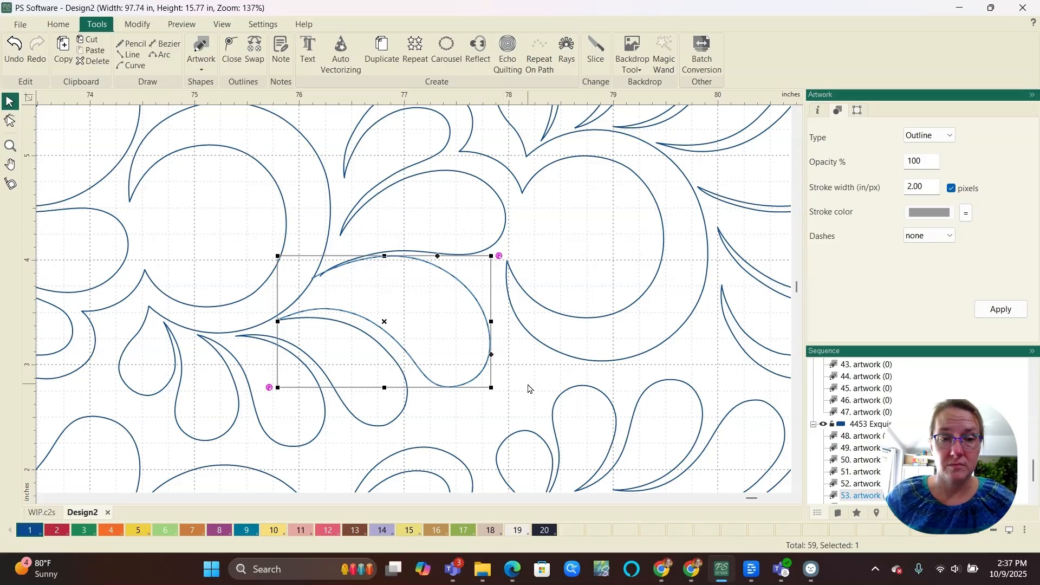
# - Move both end points of the reduced feather onto the base points of the feathers above and below it
pyautogui.press('space')
pyautogui.scroll(2, 369, 319)
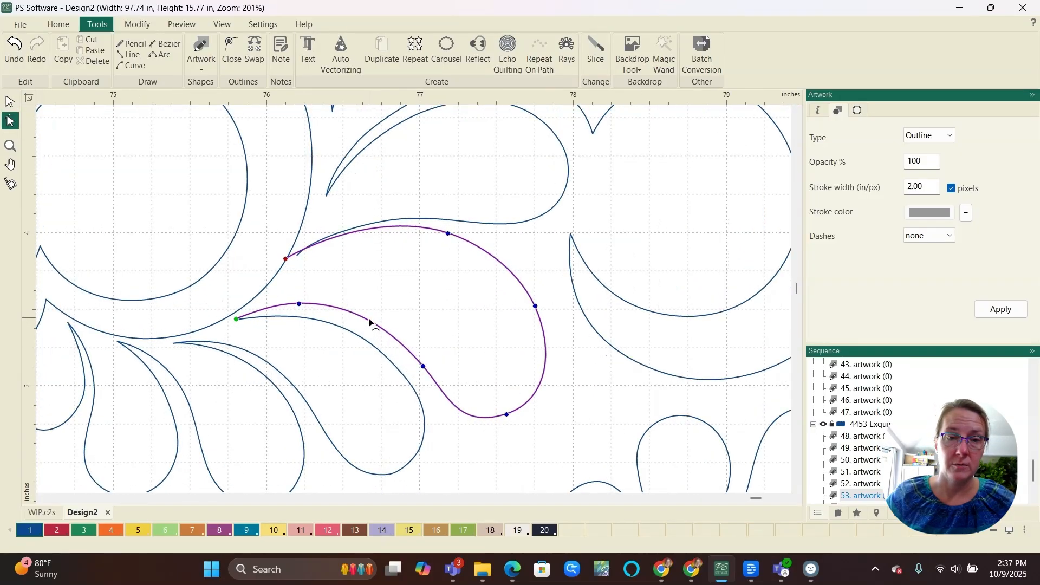
pyautogui.click(296, 256)
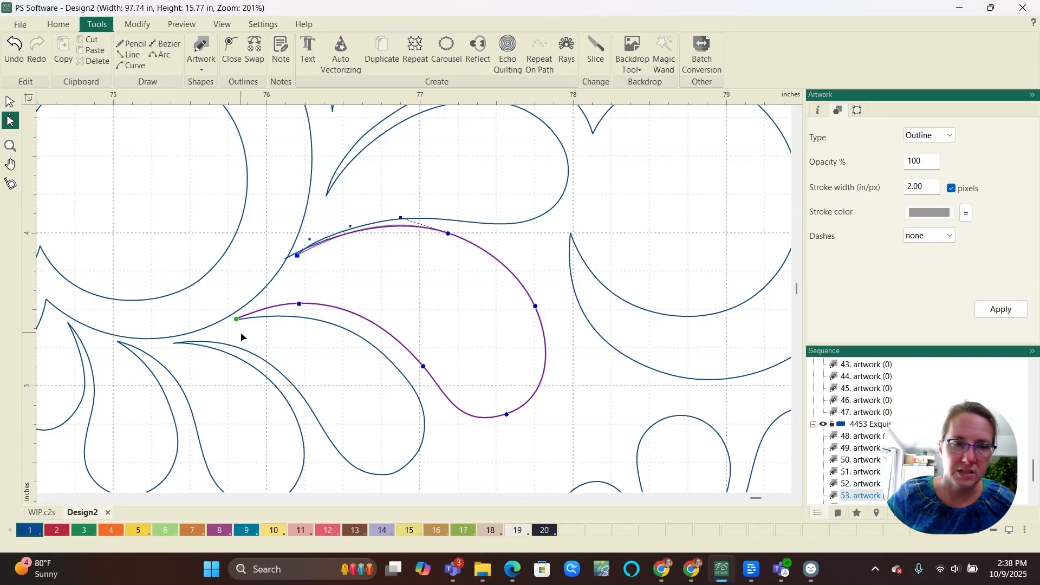
pyautogui.scroll(2, 216, 312)
pyautogui.click(216, 294)
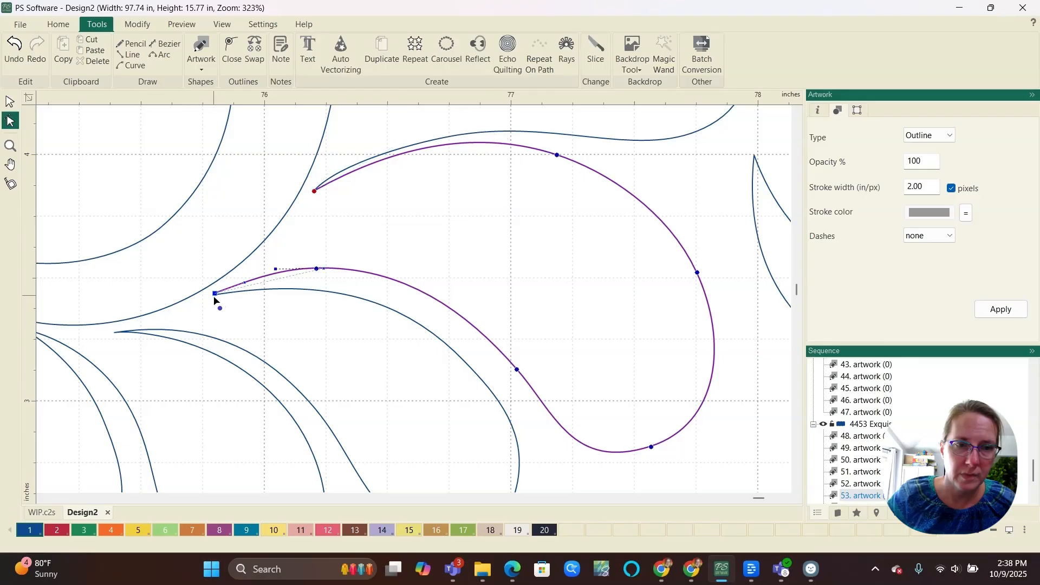
pyautogui.scroll(1, 219, 301)
pyautogui.scroll(-5, 219, 303)
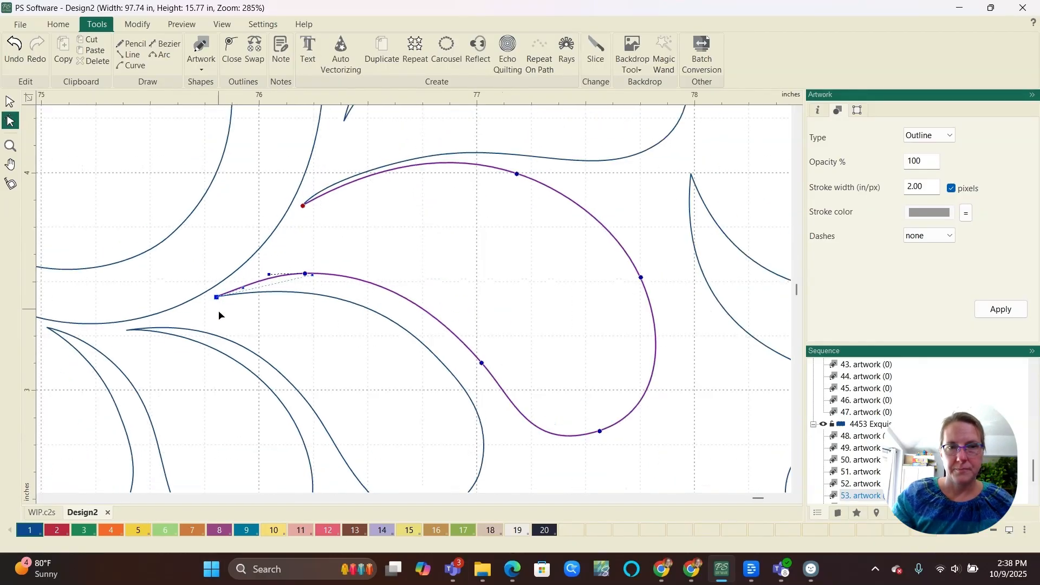
pyautogui.click(303, 351)
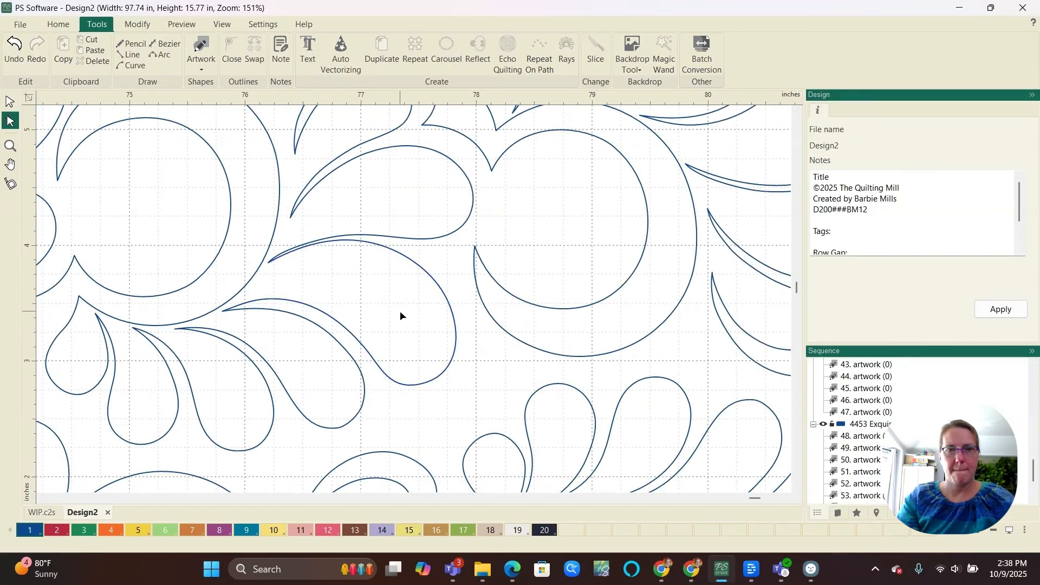
pyautogui.scroll(-2, 396, 306)
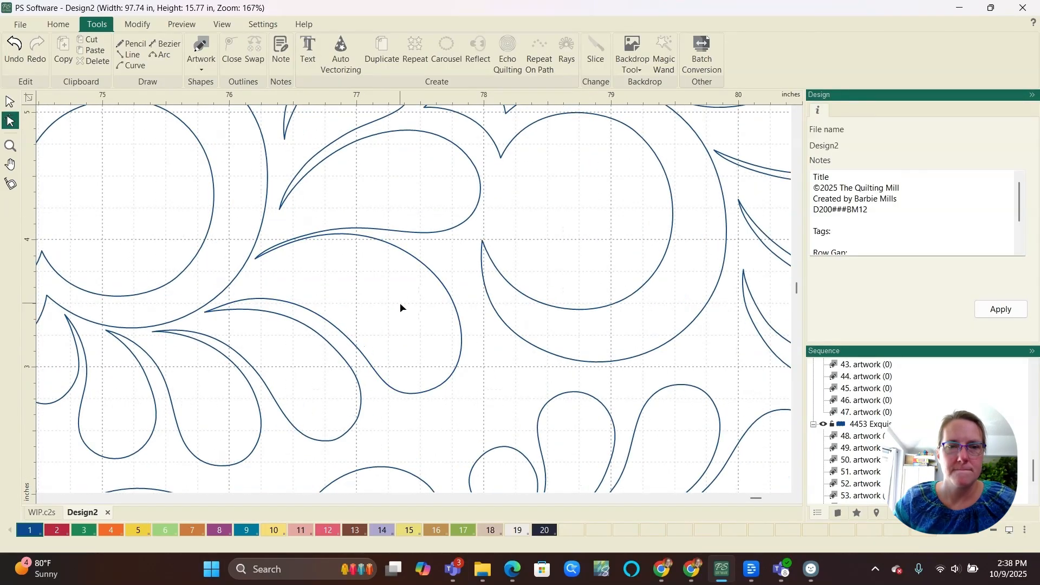
# - Nudge the reduced feather slightly downward, away from the feather above it
pyautogui.click(332, 306)
pyautogui.press('space')
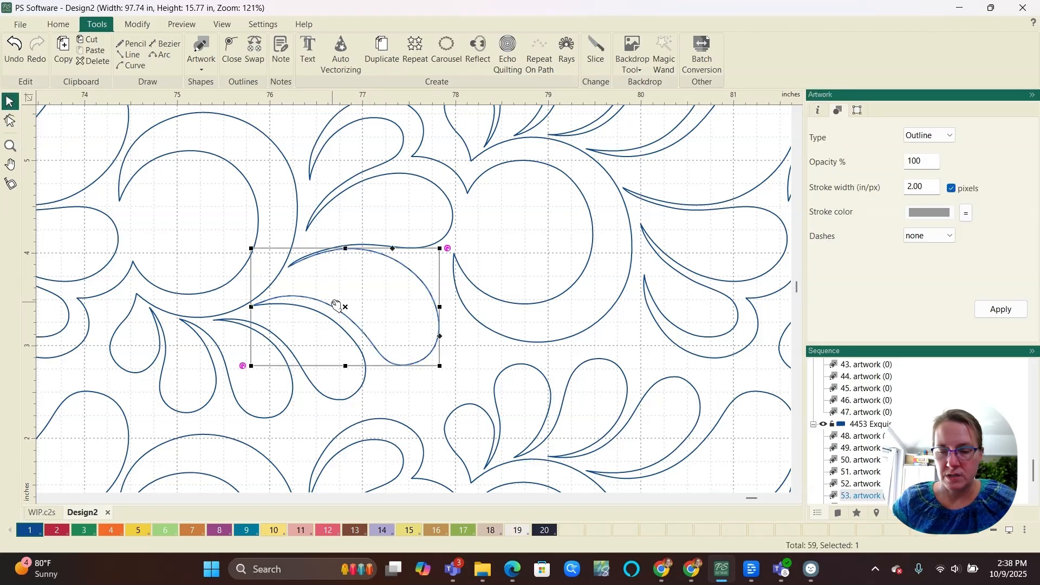
pyautogui.press('Down')
pyautogui.press('Down')
pyautogui.press('Down')
pyautogui.press('Down')
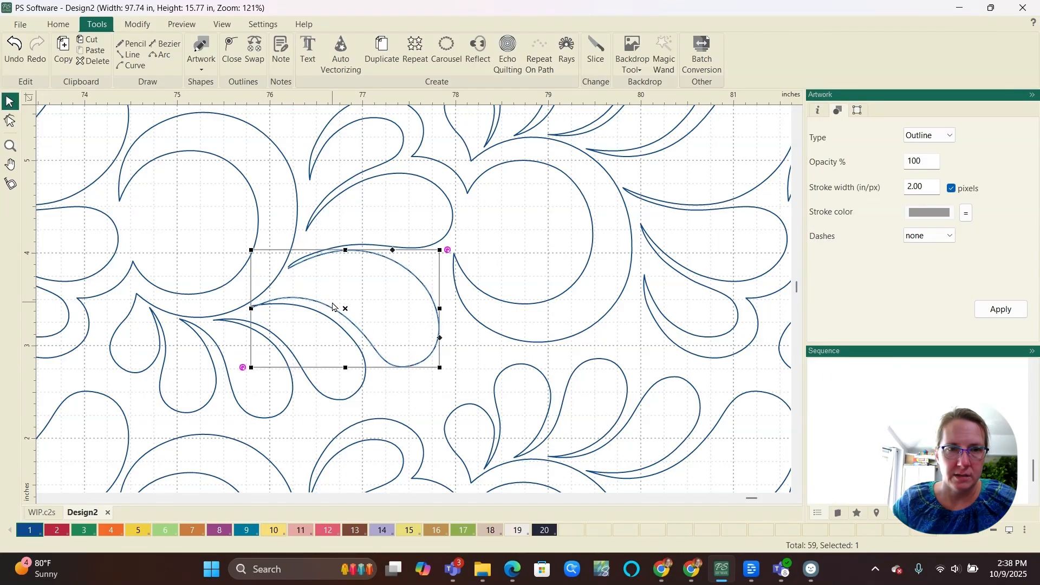
pyautogui.press('Down')
pyautogui.press('Down')
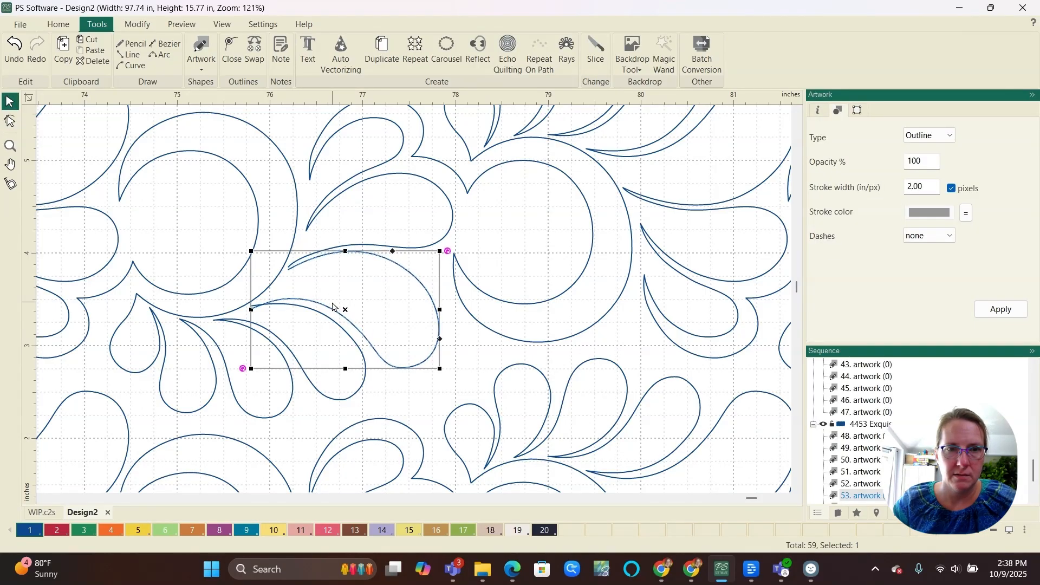
# - Realign both end points of the reduced feather with the base points of the feathers above and below it
pyautogui.press('space')
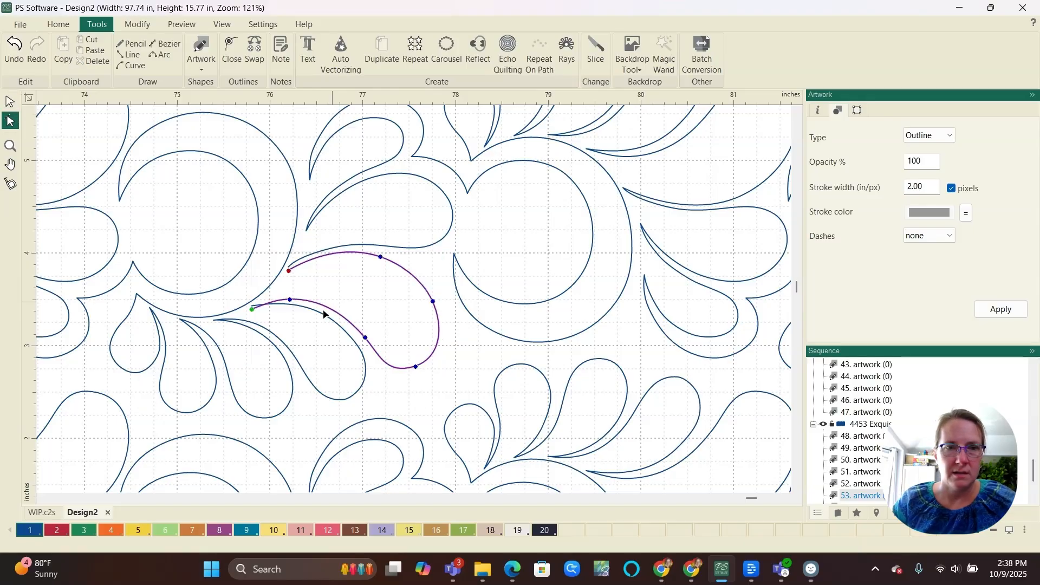
pyautogui.scroll(2, 279, 304)
pyautogui.click(319, 248)
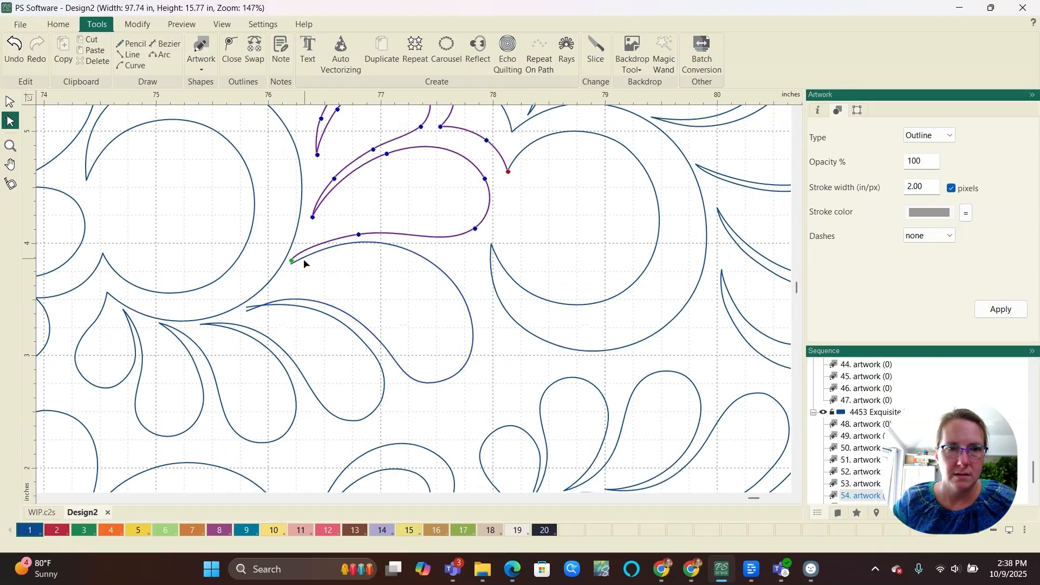
pyautogui.moveTo(289, 265); pyautogui.dragTo(307, 255)
pyautogui.click(252, 313)
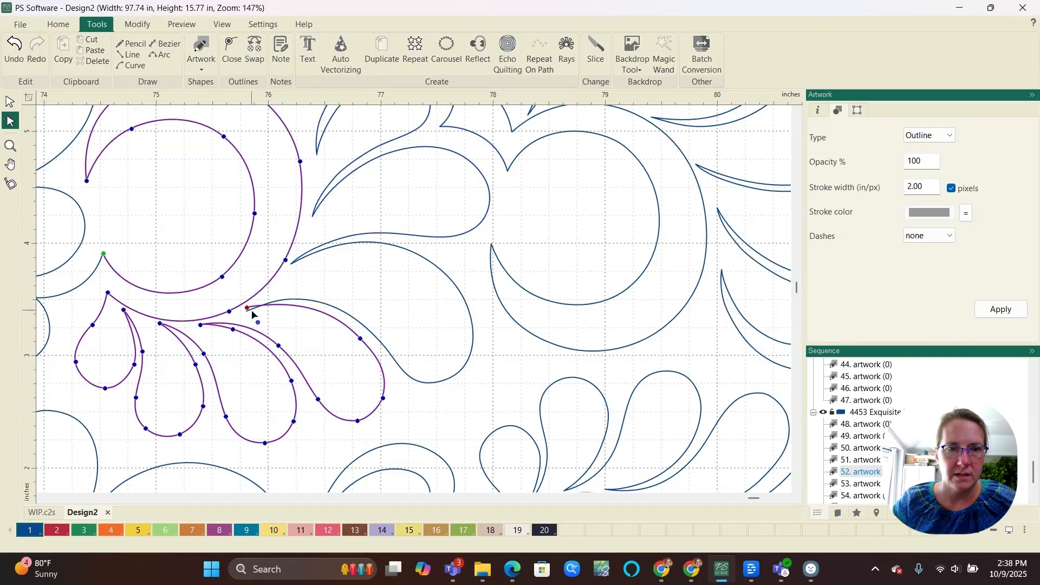
pyautogui.click(353, 319)
pyautogui.click(251, 312)
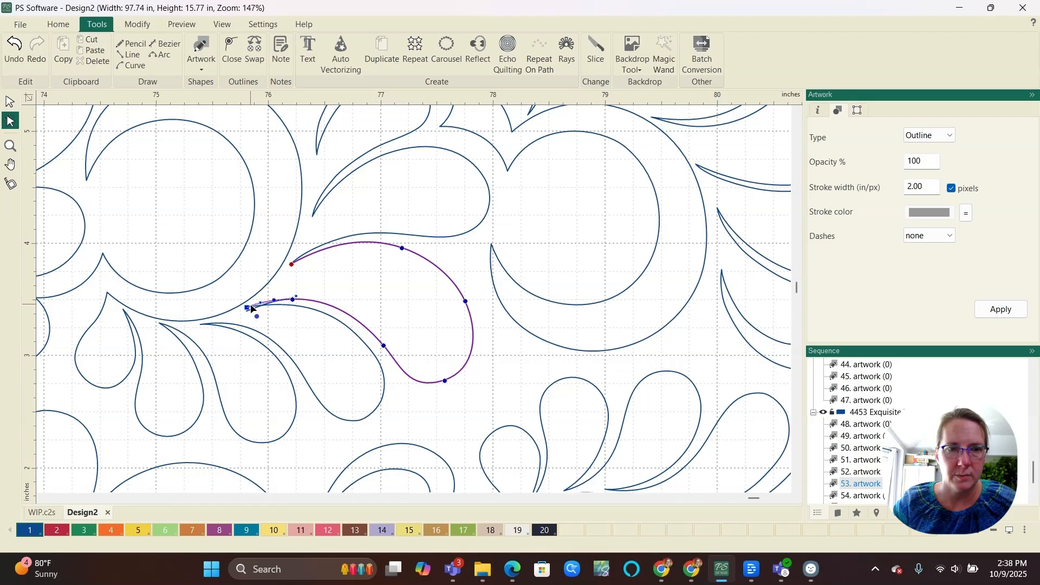
pyautogui.scroll(1, 254, 313)
pyautogui.scroll(-4, 255, 313)
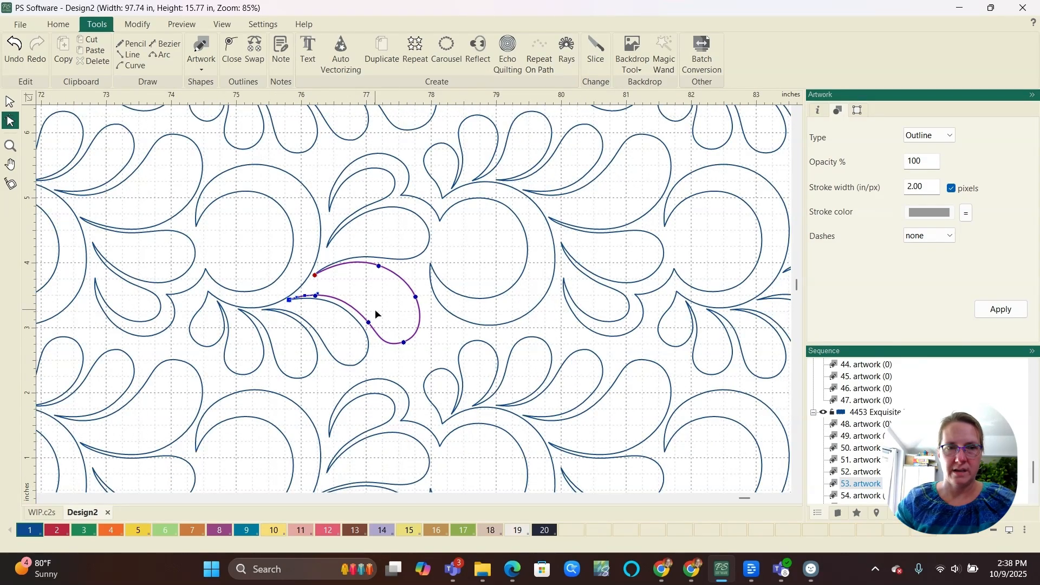
# - Enlarge the small teardrop feather below the centre circle by pulling its outer and bottom points down and rounding its inner side
pyautogui.scroll(1, 196, 337)
pyautogui.click(198, 341)
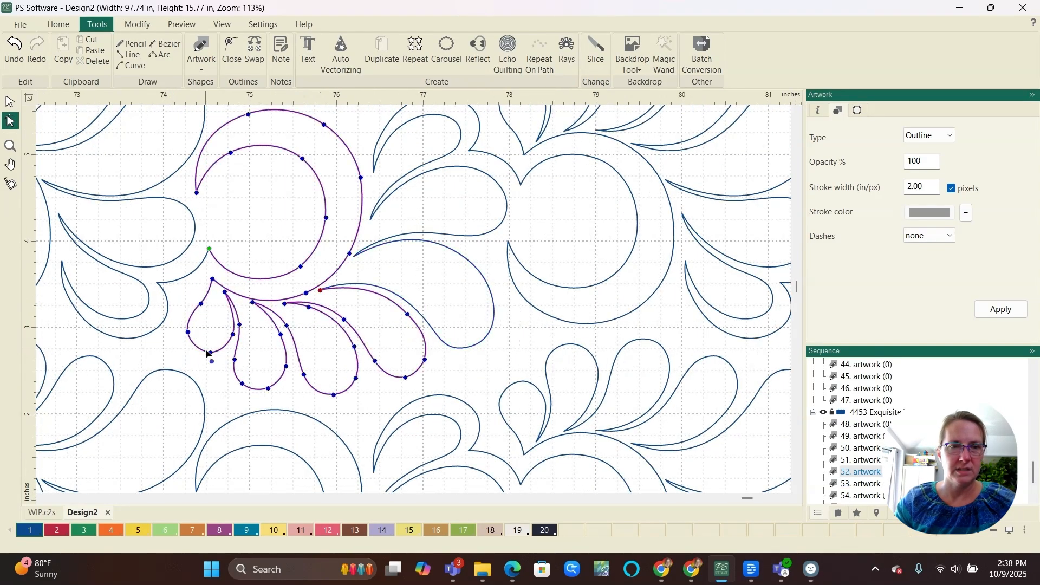
pyautogui.scroll(3, 184, 341)
pyautogui.scroll(3, 179, 368)
pyautogui.scroll(-3, 236, 340)
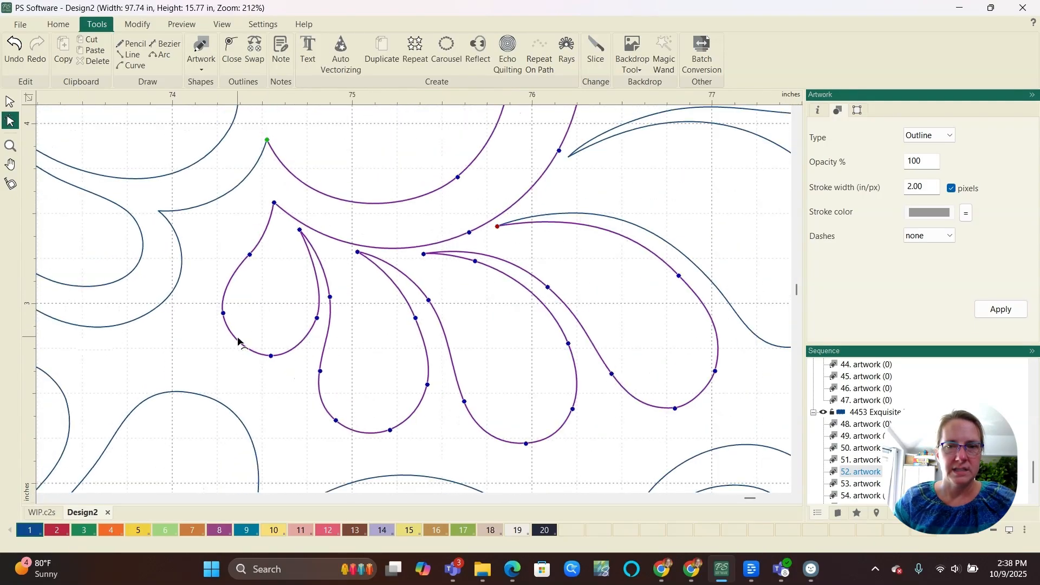
pyautogui.scroll(-2, 657, 282)
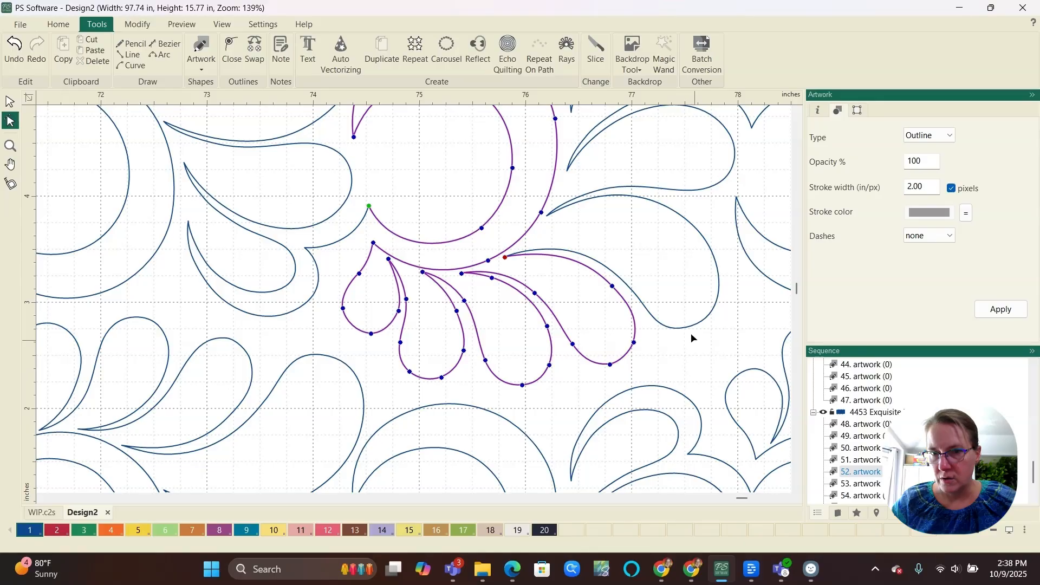
pyautogui.scroll(3, 349, 331)
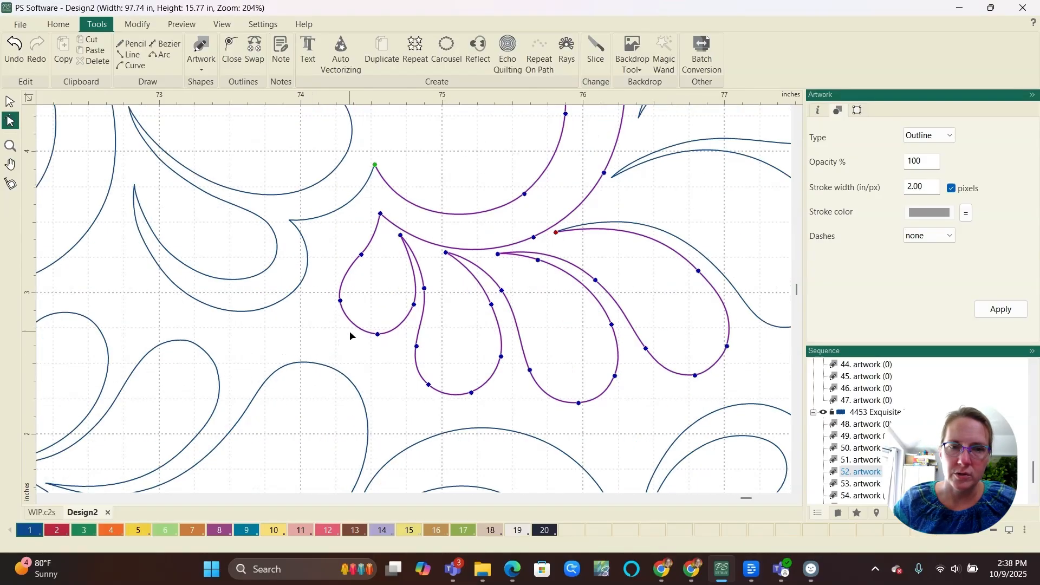
pyautogui.moveTo(335, 298); pyautogui.dragTo(323, 322)
pyautogui.moveTo(385, 340); pyautogui.dragTo(377, 368)
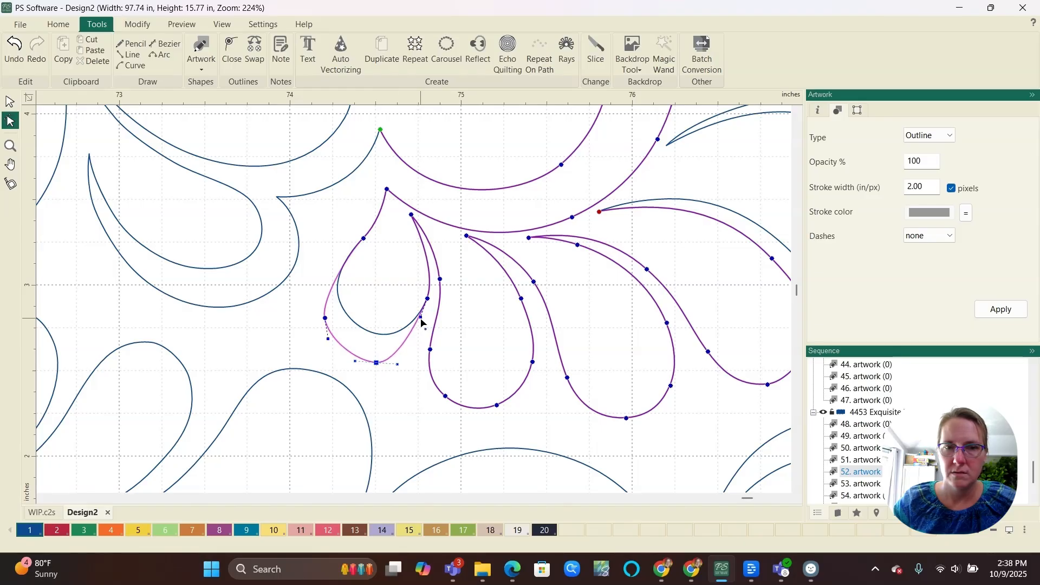
pyautogui.moveTo(421, 318); pyautogui.dragTo(419, 351)
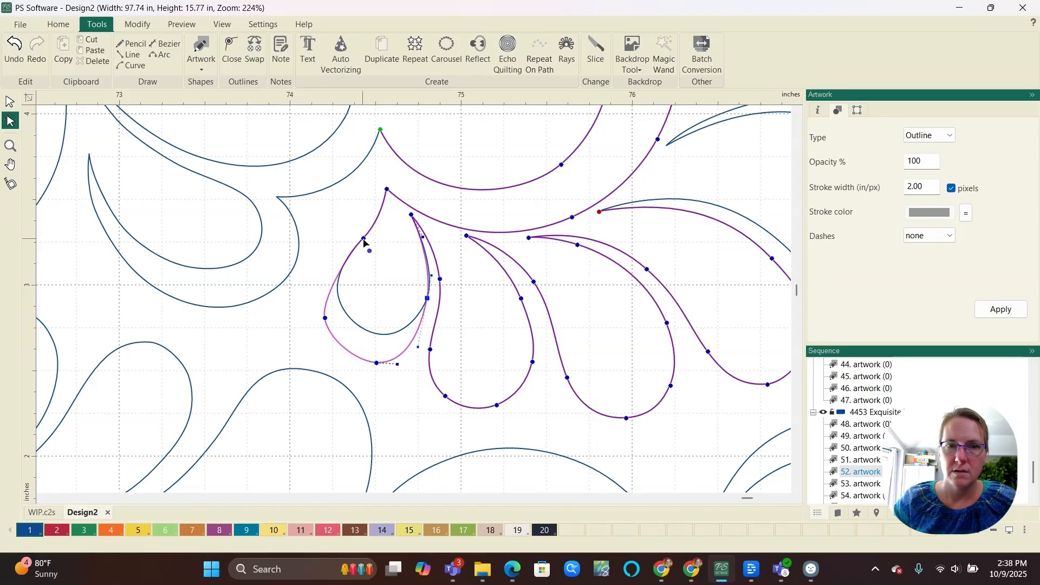
# - Reshape the teardrop feather's outer edge by lowering its upper outer point and adjusting the curve handles below the tip
pyautogui.moveTo(365, 243); pyautogui.dragTo(363, 252)
pyautogui.click(325, 318)
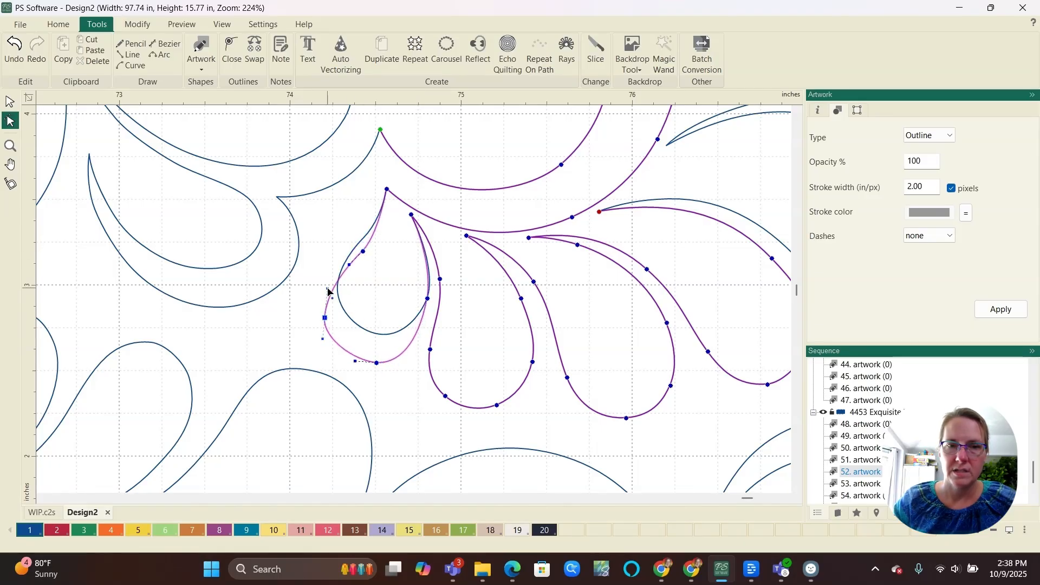
pyautogui.moveTo(326, 320); pyautogui.dragTo(321, 343)
pyautogui.scroll(-1, 317, 293)
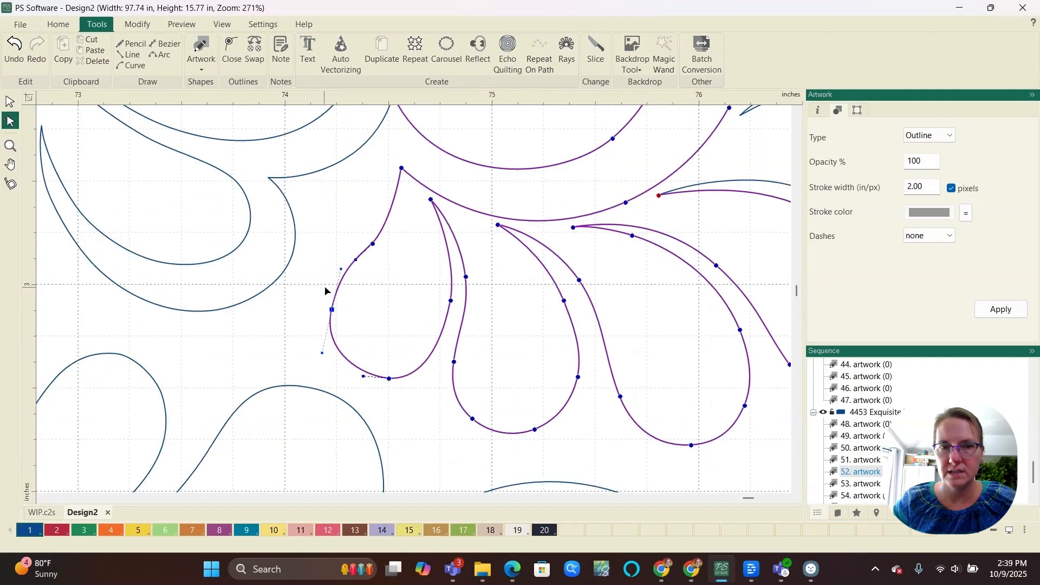
pyautogui.moveTo(367, 255); pyautogui.dragTo(385, 206)
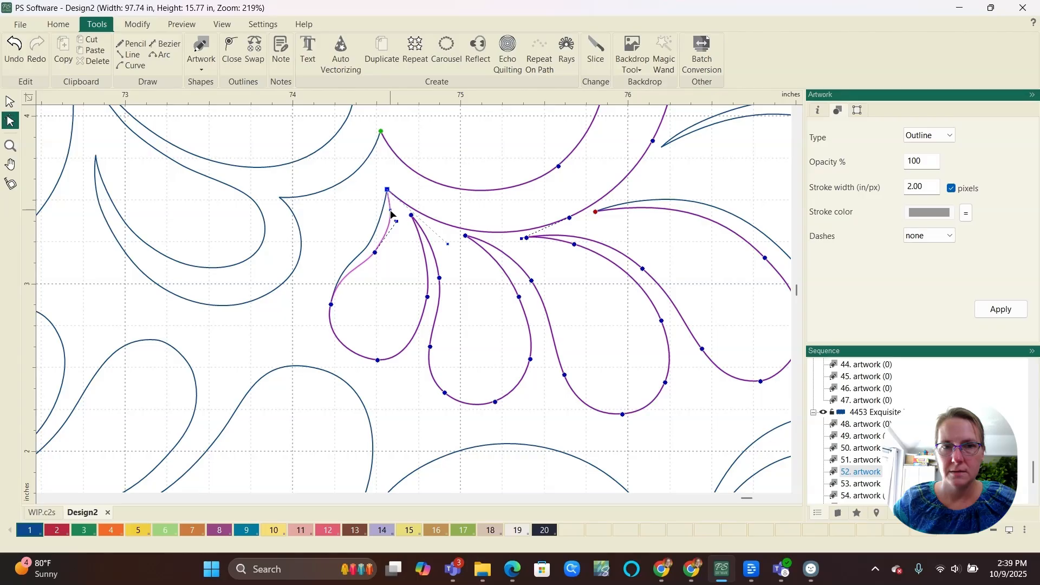
# - Move the teardrop feather's outer point slightly inward, smooth the curve above it, and deselect the motif
pyautogui.scroll(-1, 387, 255)
pyautogui.moveTo(337, 299); pyautogui.dragTo(344, 297)
pyautogui.scroll(4, 343, 298)
pyautogui.moveTo(353, 254)
pyautogui.mouseDown()
pyautogui.moveTo(364, 255)
pyautogui.moveTo(358, 260)
pyautogui.mouseUp()
pyautogui.scroll(-3, 324, 286)
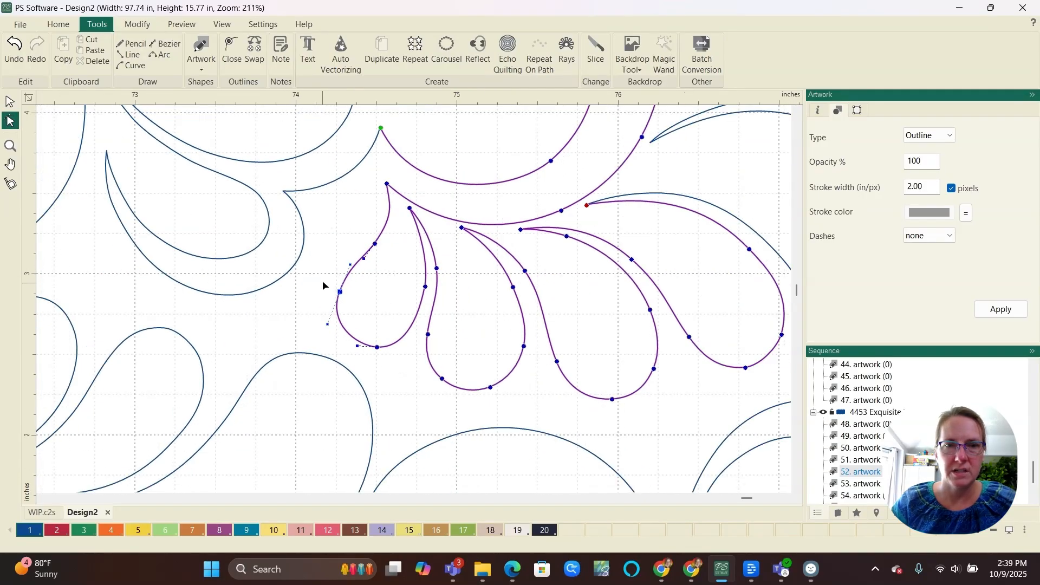
pyautogui.scroll(-5, 327, 276)
pyautogui.scroll(2, 383, 324)
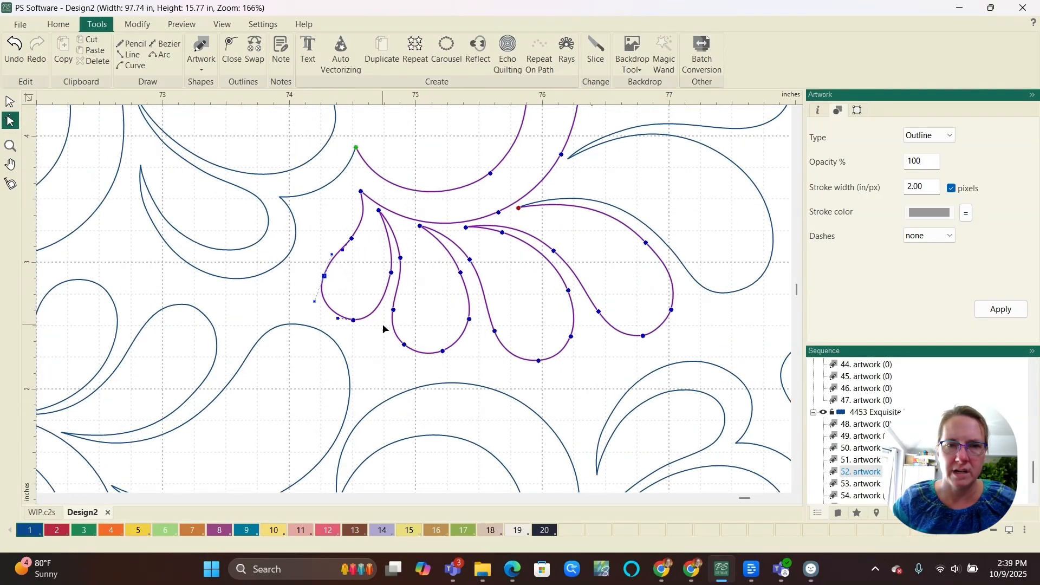
pyautogui.scroll(-2, 373, 329)
pyautogui.click(328, 350)
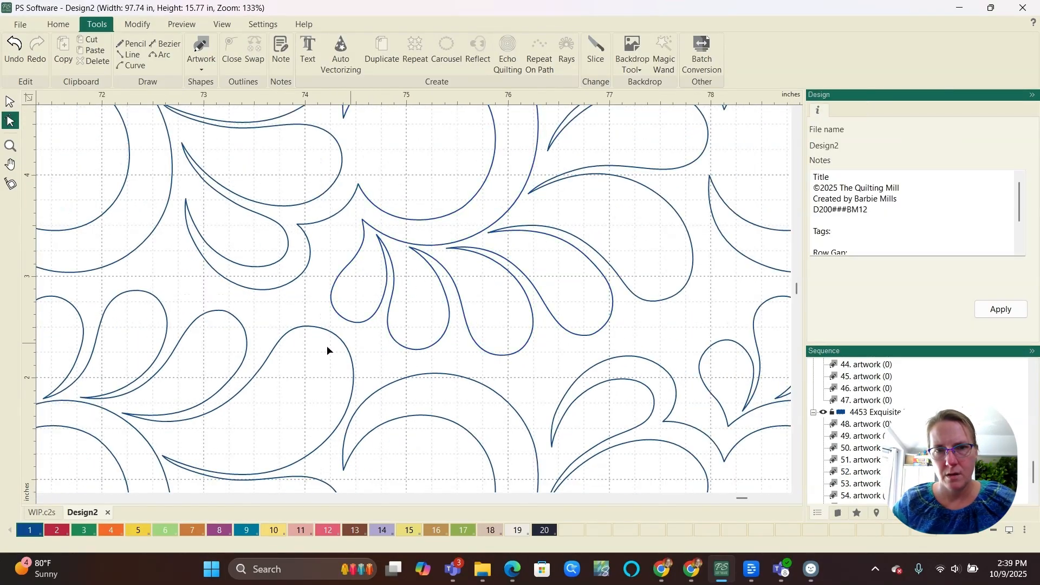
# - Shorten the separated large feather by raising its bottom point and shifting its inner-edge point and curve handle inward
pyautogui.scroll(-3, 327, 351)
pyautogui.scroll(-2, 254, 348)
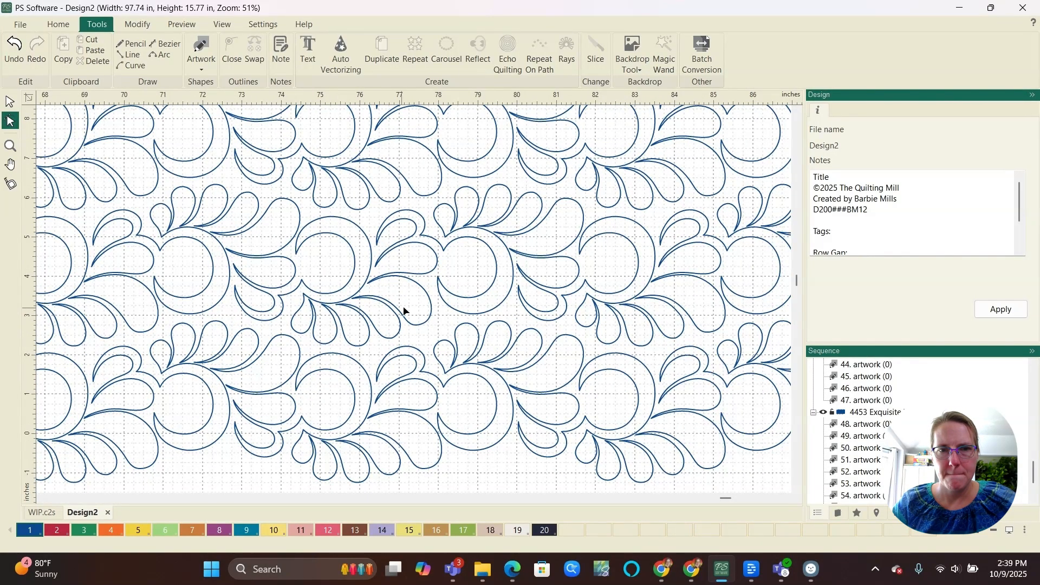
pyautogui.scroll(5, 404, 311)
pyautogui.click(444, 332)
pyautogui.scroll(4, 441, 341)
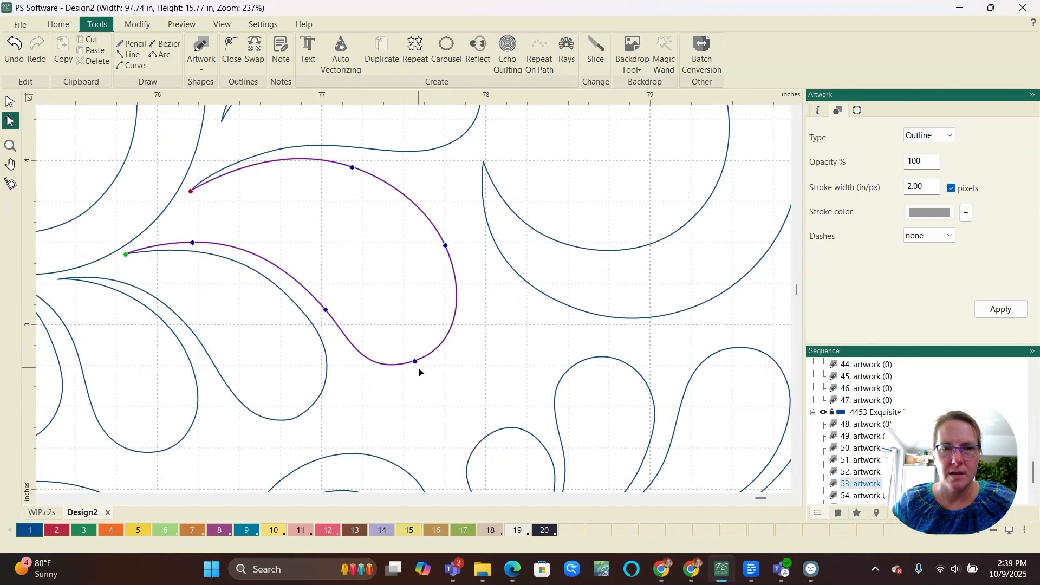
pyautogui.scroll(1, 419, 368)
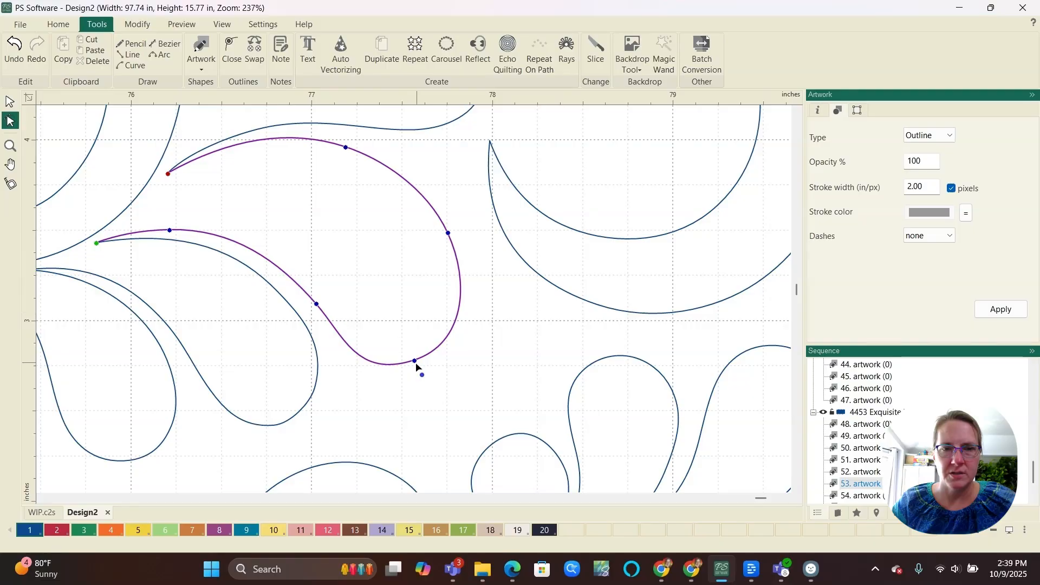
pyautogui.moveTo(415, 361); pyautogui.dragTo(411, 345)
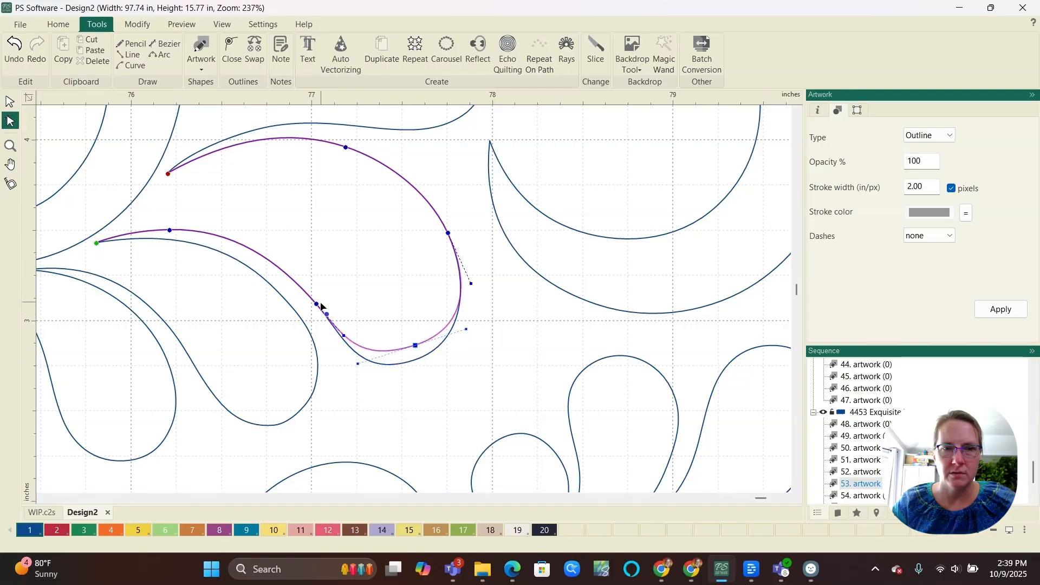
pyautogui.moveTo(320, 304); pyautogui.dragTo(310, 291)
pyautogui.moveTo(273, 247); pyautogui.dragTo(269, 251)
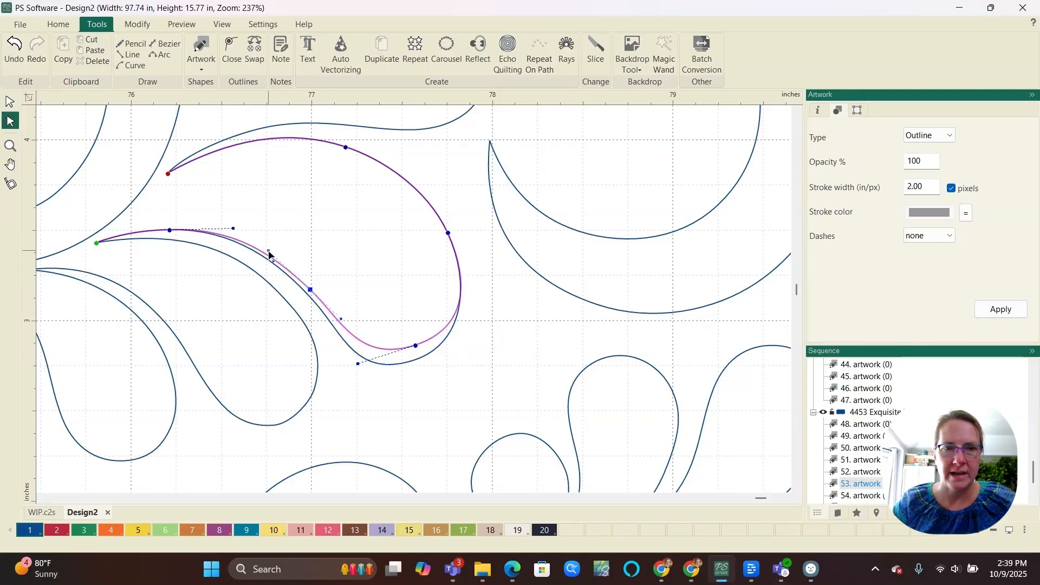
# - Pull the large feather's outer-edge point slightly inward and tighten the curve along its bottom
pyautogui.moveTo(454, 231); pyautogui.dragTo(448, 224)
pyautogui.scroll(-2, 465, 261)
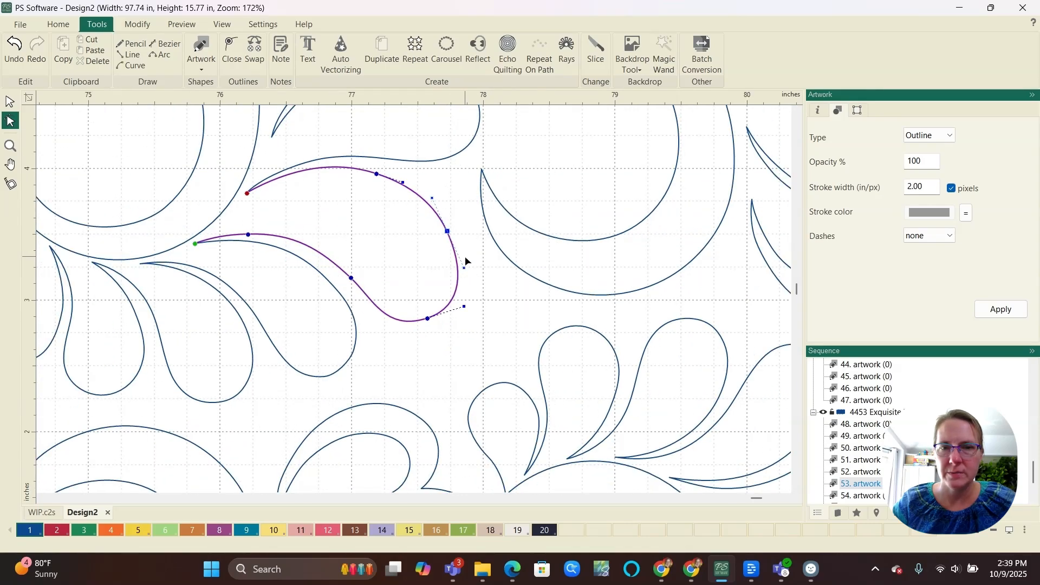
pyautogui.click(427, 318)
pyautogui.moveTo(385, 332); pyautogui.dragTo(395, 330)
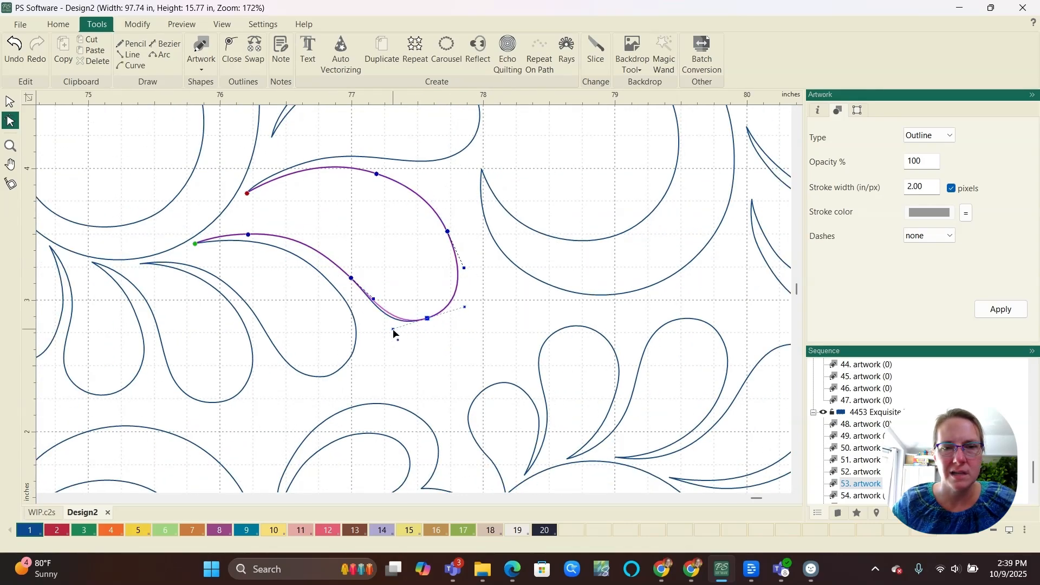
# - Move the large feather's outer-edge point slightly outward to round the edge, and check its spacing against the surrounding feathers
pyautogui.scroll(-2, 347, 348)
pyautogui.scroll(4, 344, 231)
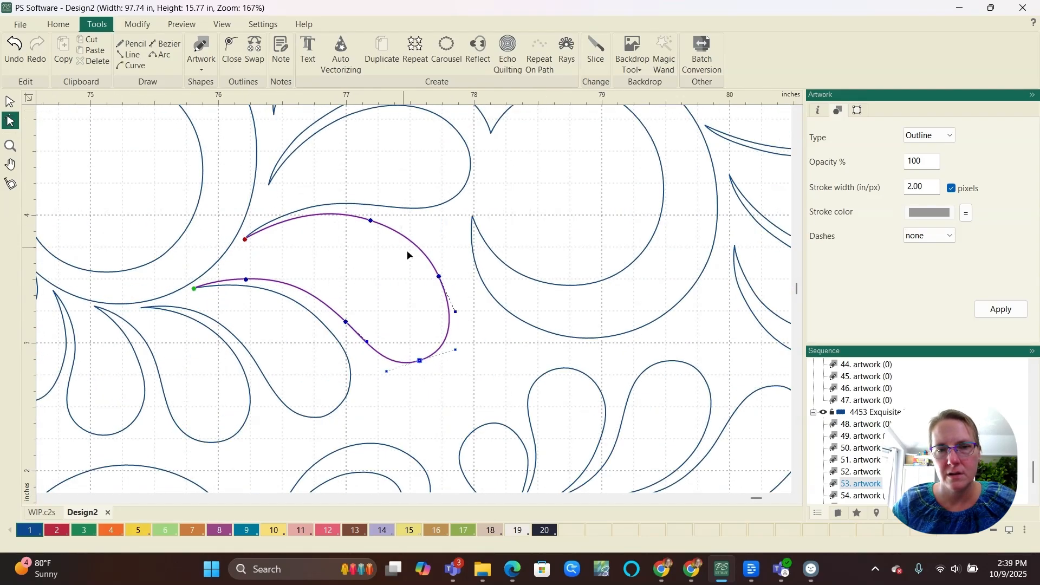
pyautogui.scroll(2, 446, 283)
pyautogui.moveTo(446, 282); pyautogui.dragTo(452, 284)
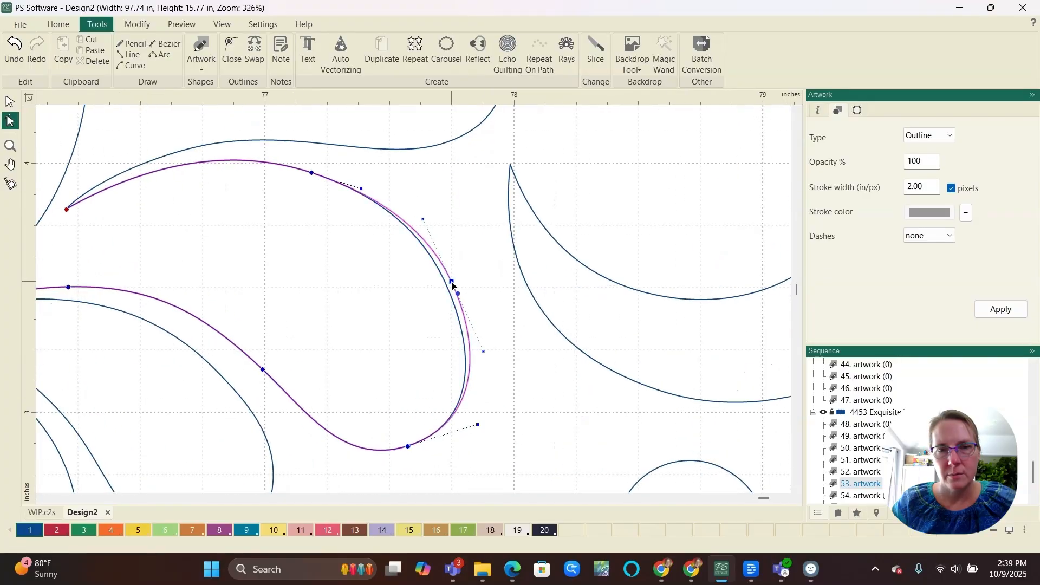
pyautogui.scroll(-4, 511, 351)
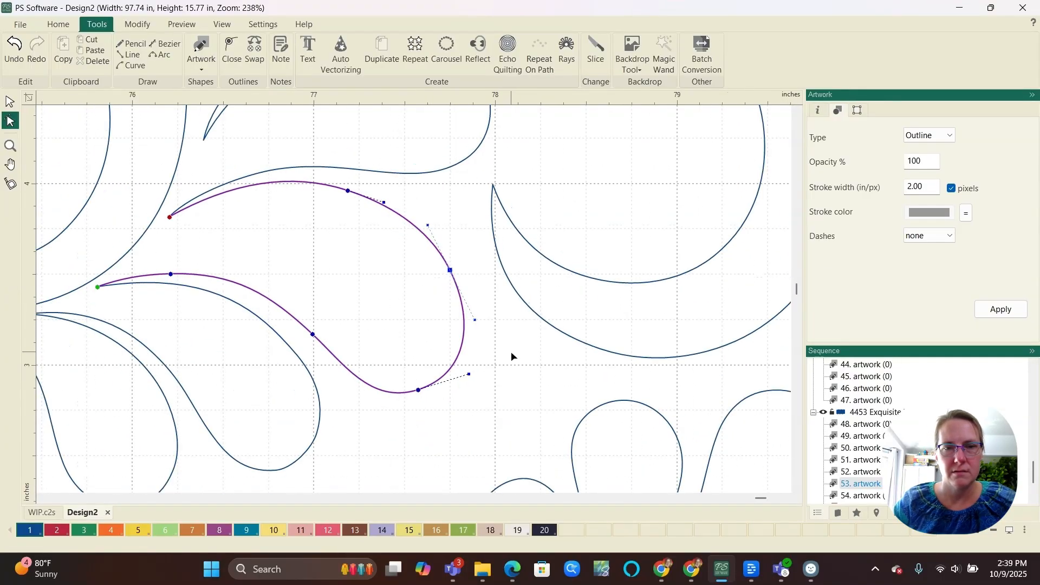
pyautogui.scroll(-2, 511, 354)
pyautogui.scroll(-2, 433, 334)
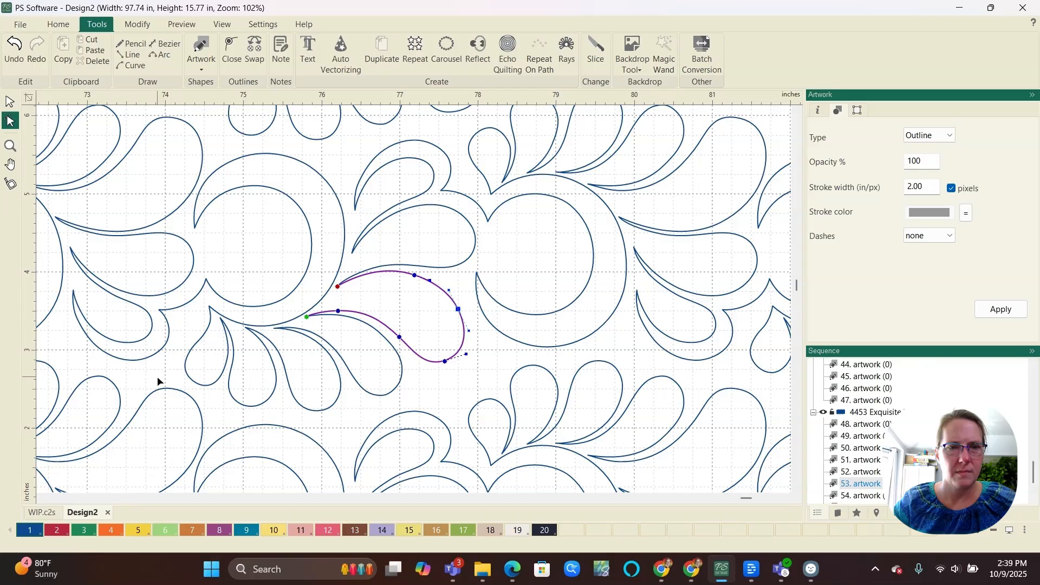
# - Lower the teardrop feather's upper outer point slightly and move its outer point inward to refine the narrow neck
pyautogui.scroll(3, 190, 385)
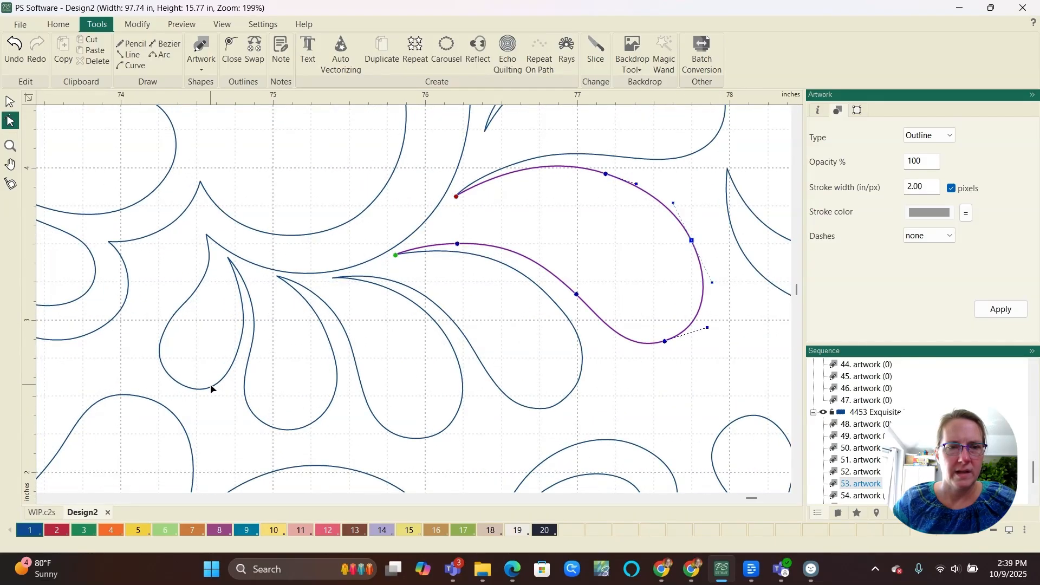
pyautogui.click(213, 387)
pyautogui.scroll(3, 159, 330)
pyautogui.click(184, 342)
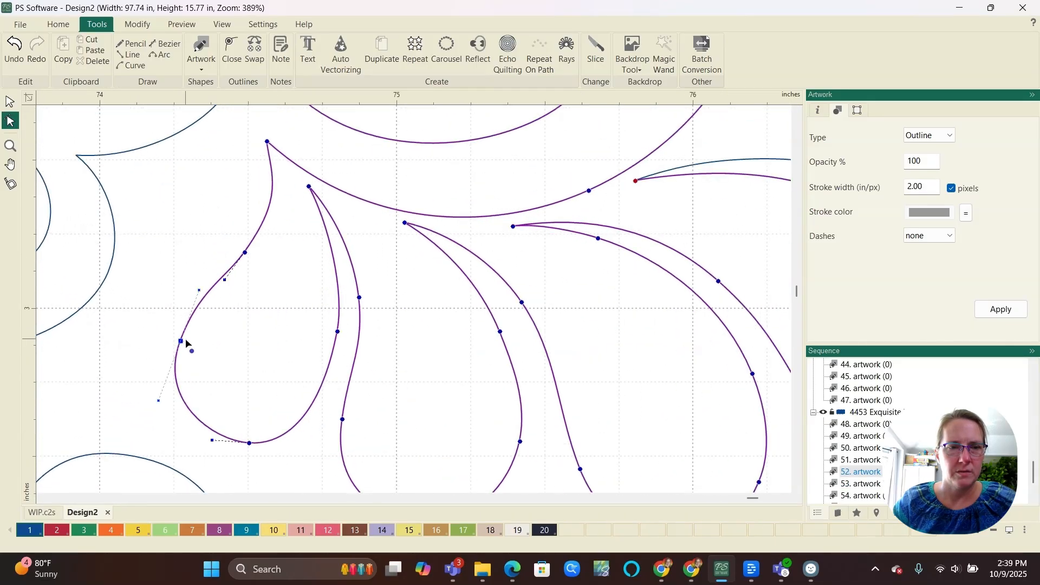
pyautogui.scroll(-5, 346, 298)
pyautogui.scroll(6, 160, 352)
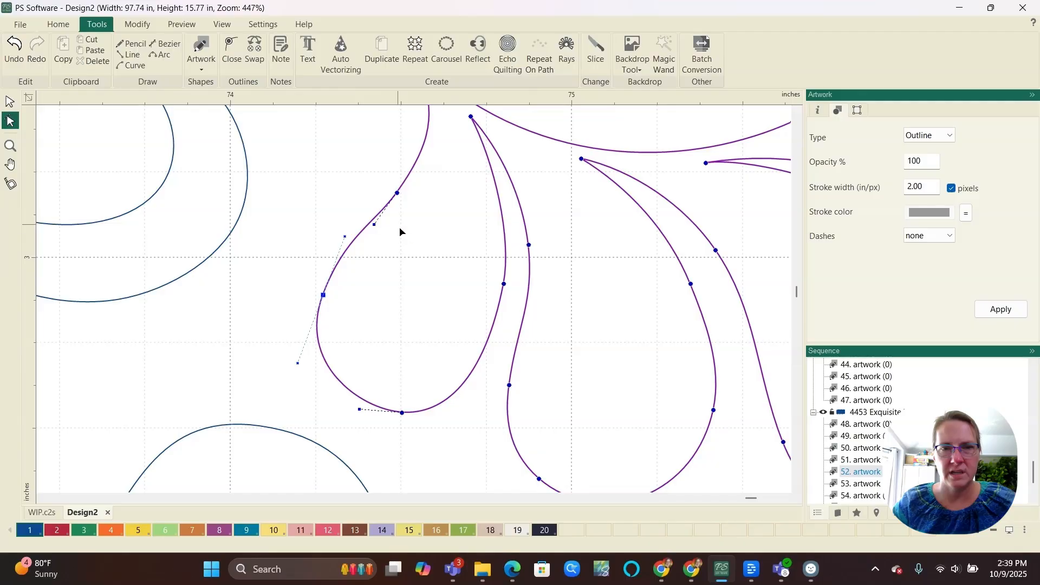
pyautogui.scroll(-5, 404, 249)
pyautogui.scroll(-1, 386, 239)
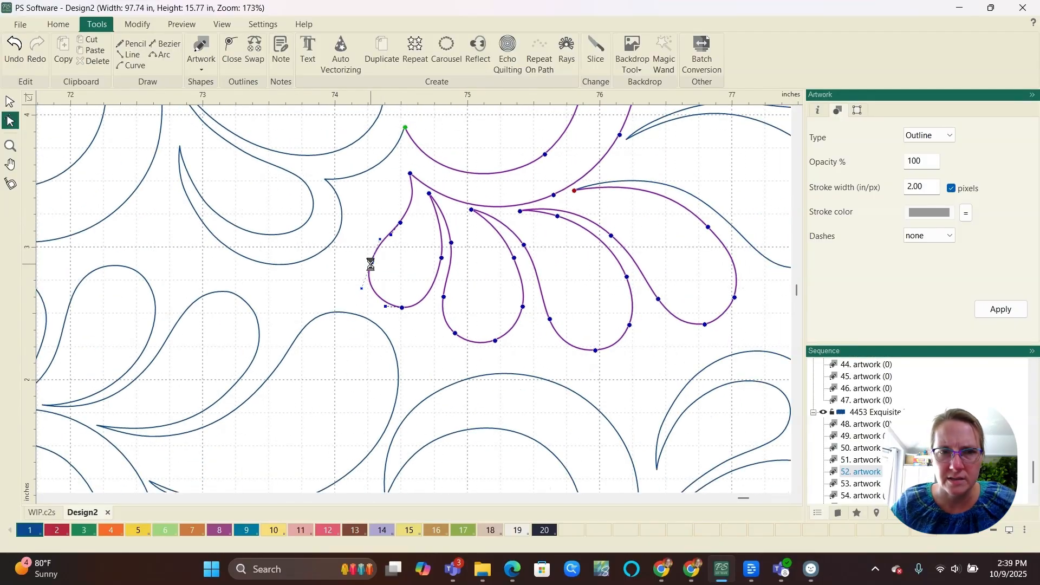
pyautogui.moveTo(400, 228); pyautogui.dragTo(401, 234)
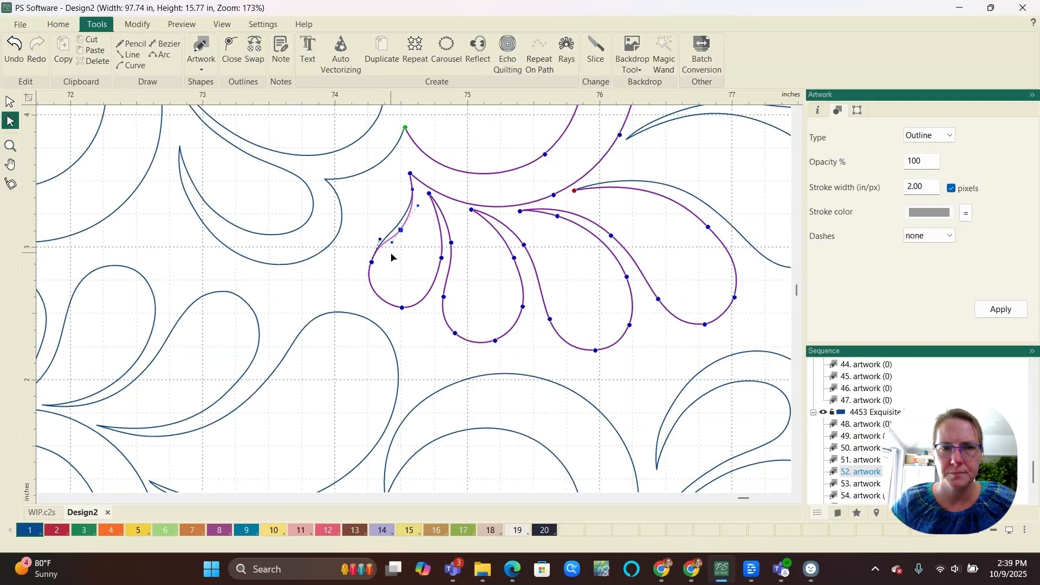
pyautogui.scroll(1, 393, 257)
pyautogui.click(371, 262)
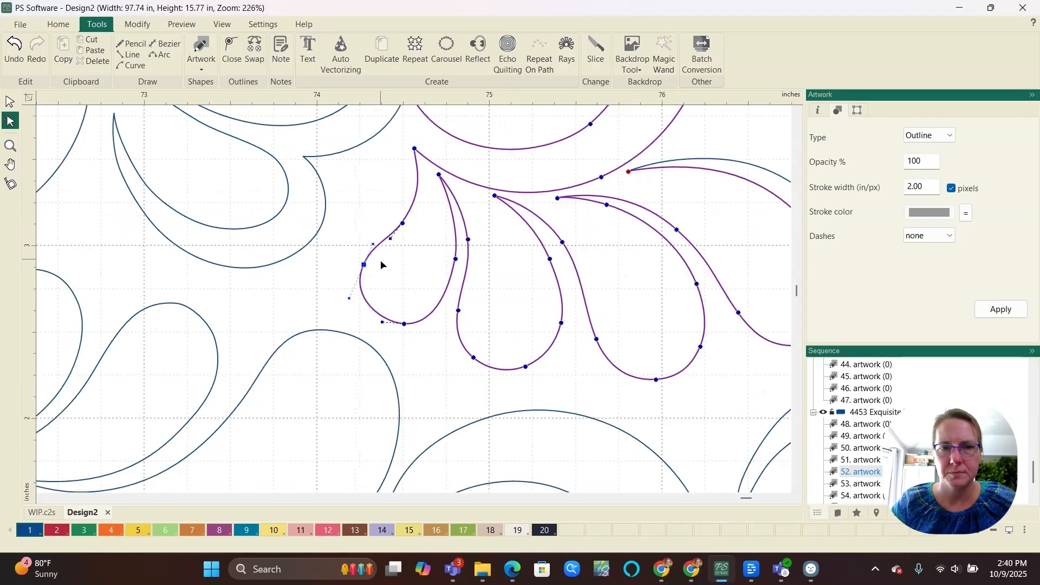
pyautogui.scroll(-1, 372, 269)
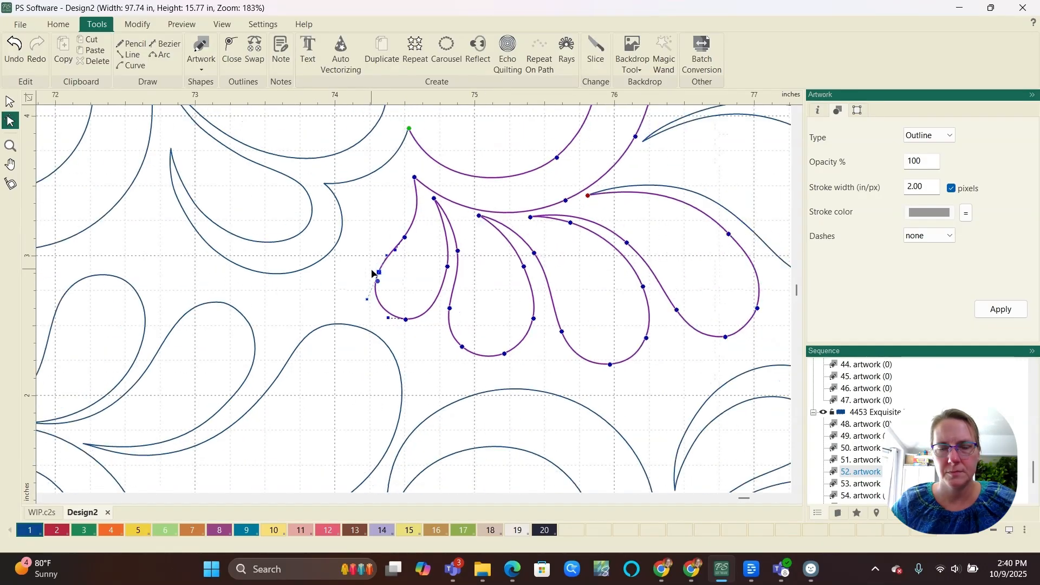
# - Move the teardrop feather's edge point facing the neighbouring feather slightly outward and down, and extend its lower curve handle downward
pyautogui.scroll(2, 382, 269)
pyautogui.scroll(1, 390, 272)
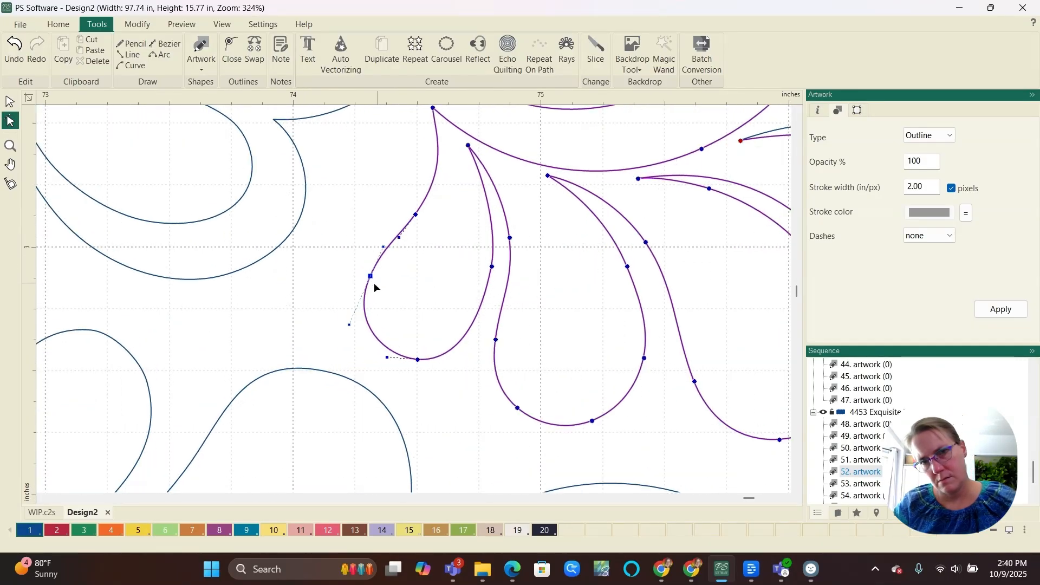
pyautogui.scroll(2, 423, 278)
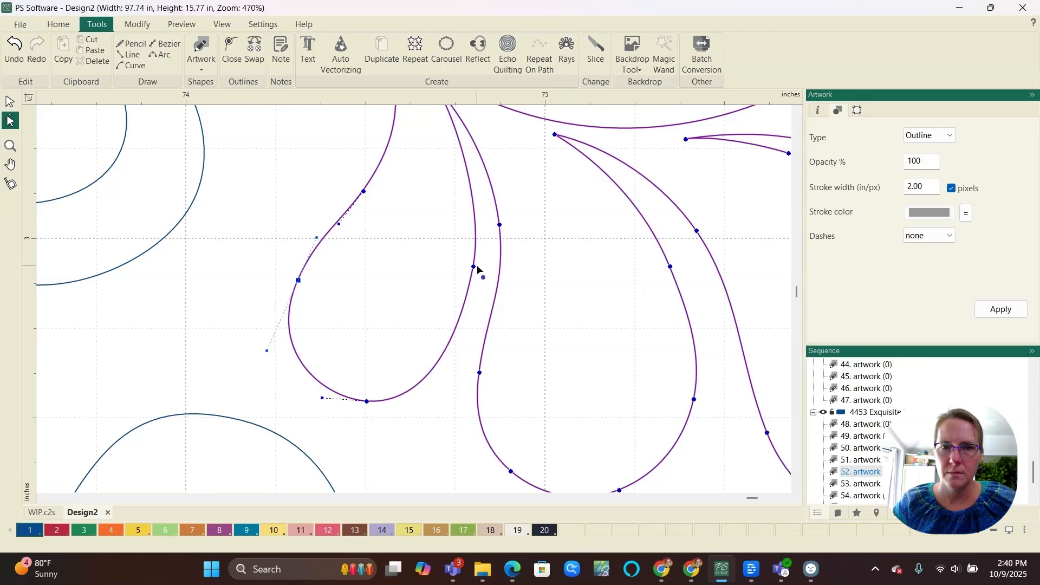
pyautogui.moveTo(476, 265); pyautogui.dragTo(481, 271)
pyautogui.scroll(-2, 461, 280)
pyautogui.scroll(-1, 397, 313)
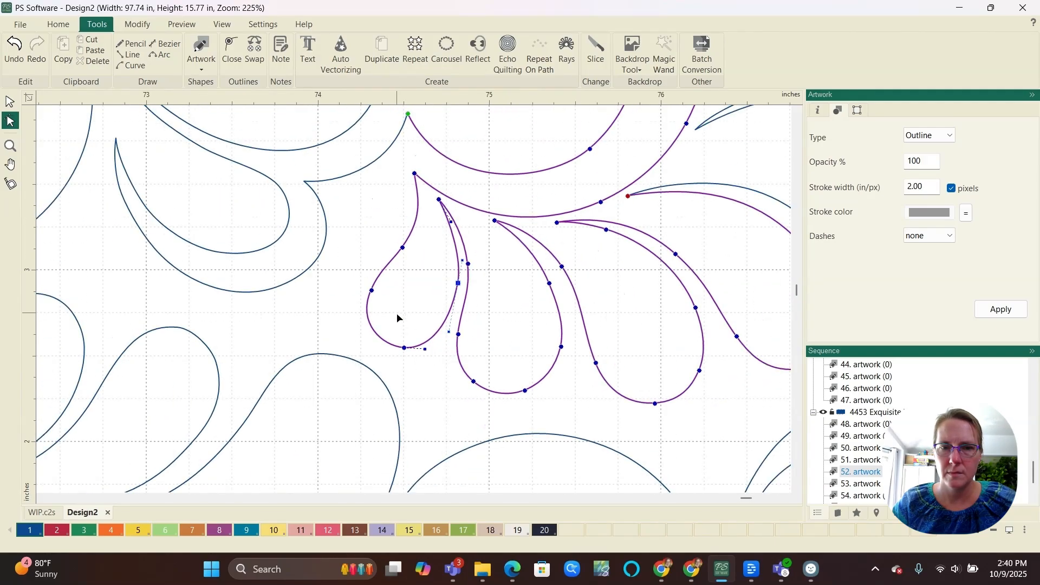
pyautogui.moveTo(447, 333); pyautogui.dragTo(445, 345)
pyautogui.scroll(-5, 369, 348)
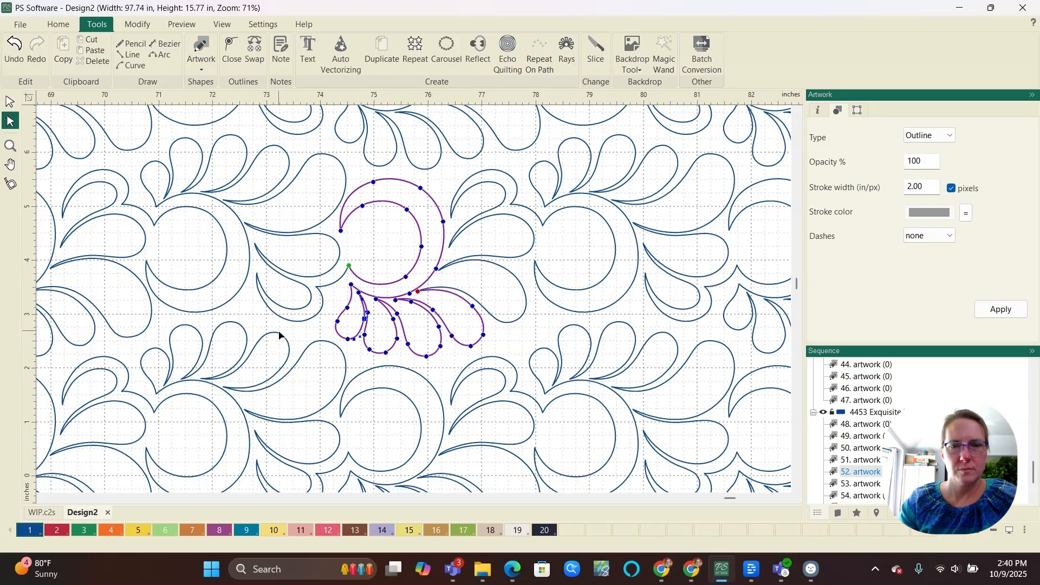
pyautogui.scroll(-1, 255, 333)
pyautogui.press('Escape')
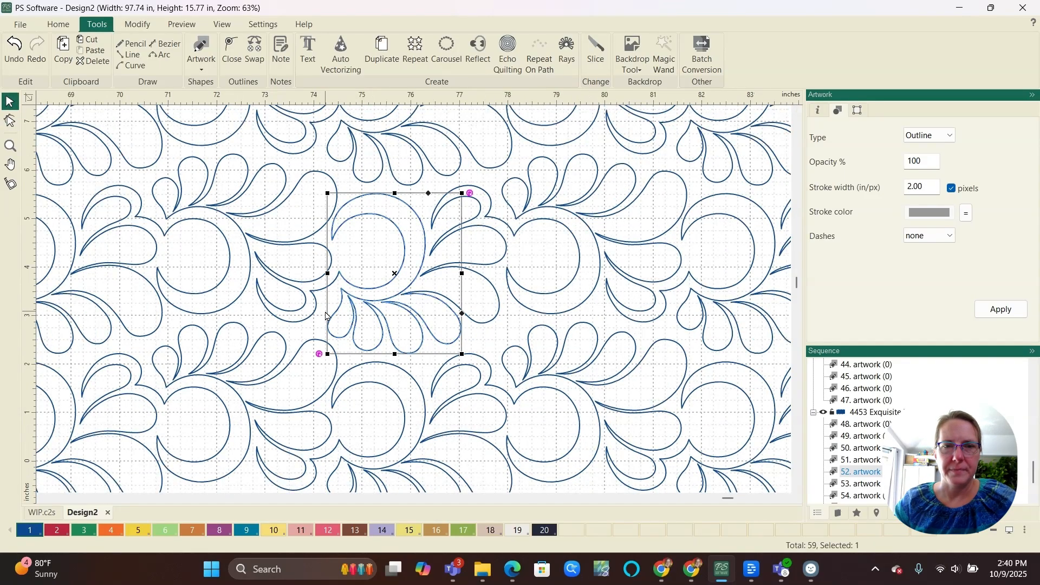
# - Join the reshaped feather outline with the two adjoining feather segments into one motif
pyautogui.keyDown('shift'); pyautogui.click(446, 297); pyautogui.keyUp('shift')
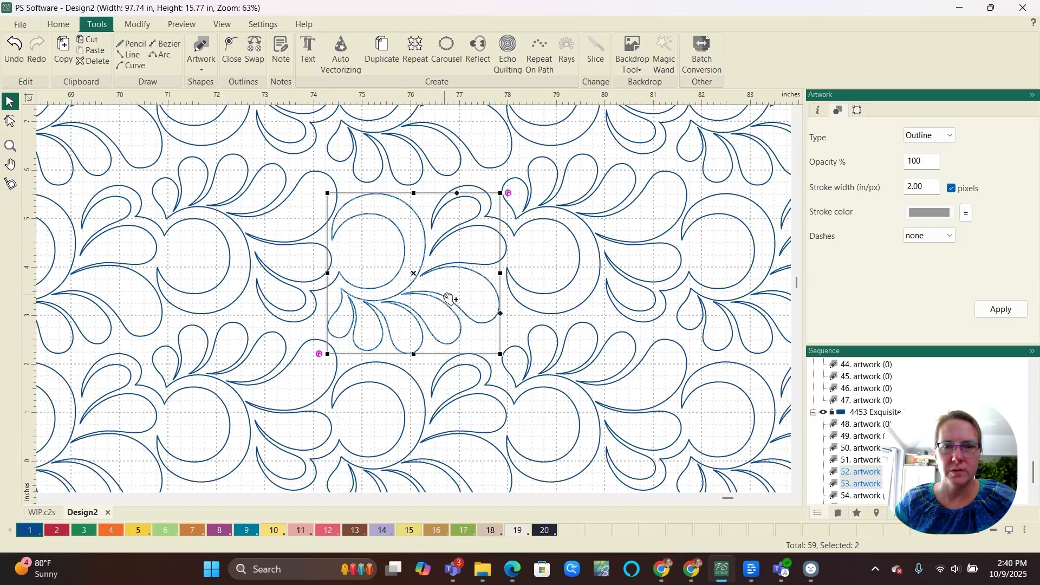
pyautogui.keyDown('shift'); pyautogui.click(451, 268); pyautogui.keyUp('shift')
pyautogui.hotkey('ctrl', 'l')
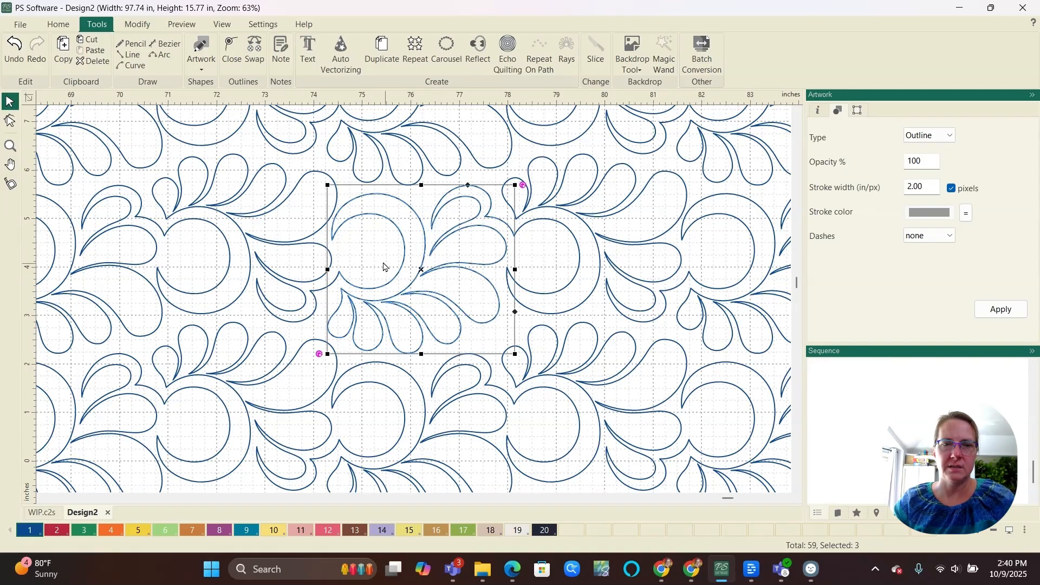
# - Place two copies of the joined motif in the empty space beside the pattern and recolor the original with red thread color 2
pyautogui.scroll(-8, 239, 307)
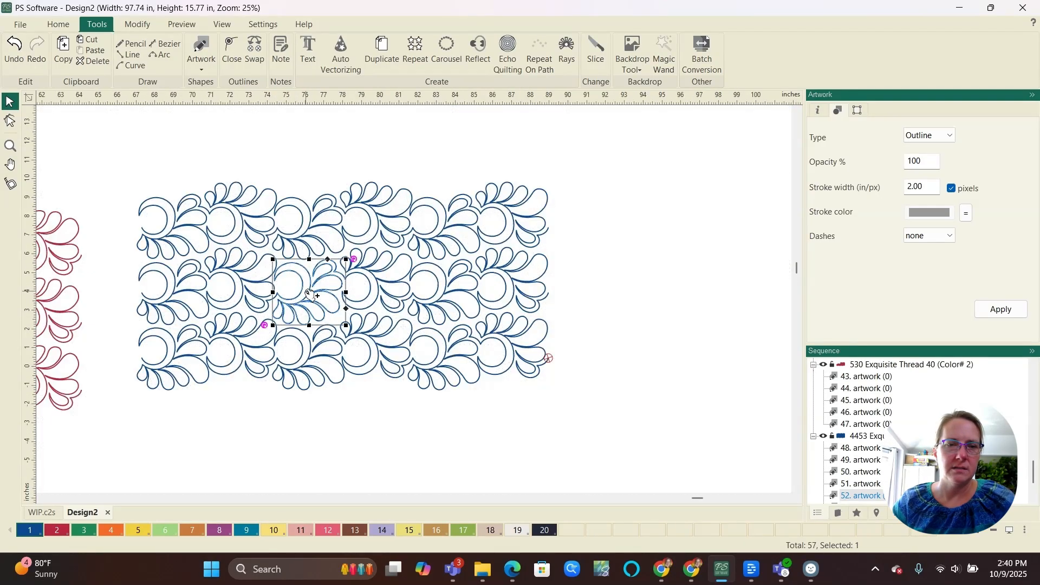
pyautogui.moveTo(306, 301); pyautogui.dragTo(736, 250)
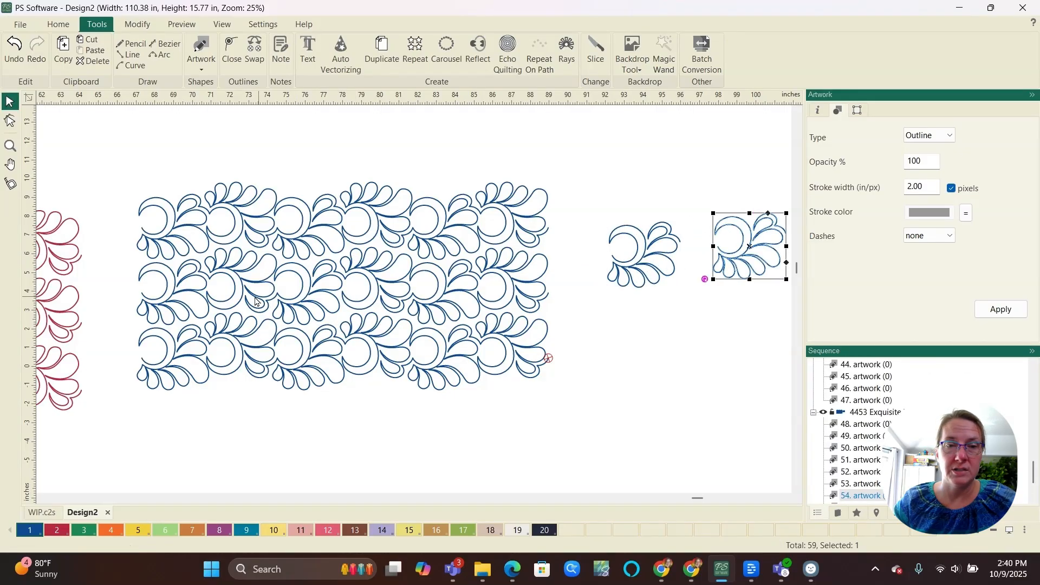
pyautogui.scroll(-1, 447, 283)
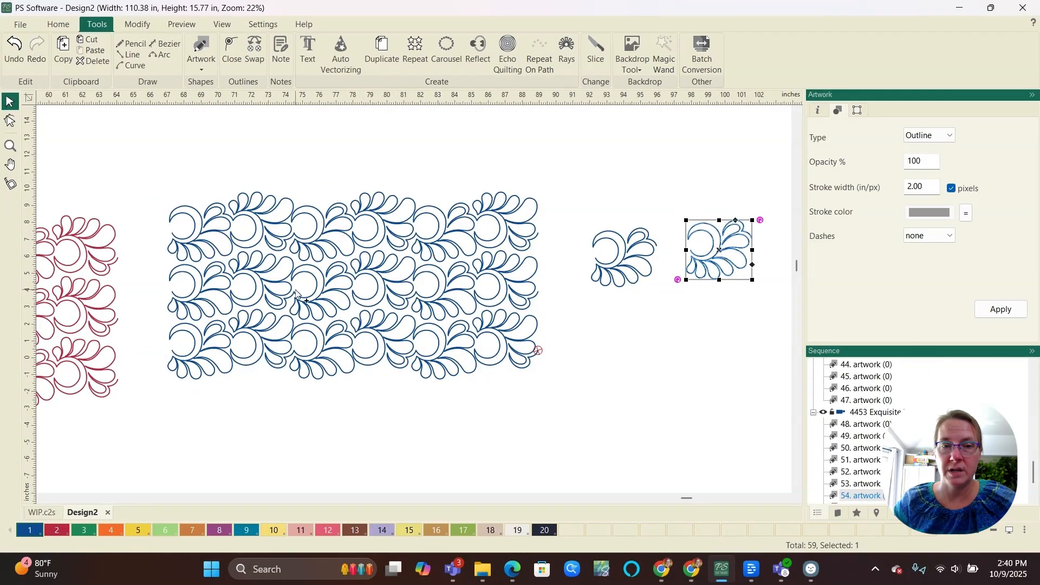
pyautogui.click(324, 303)
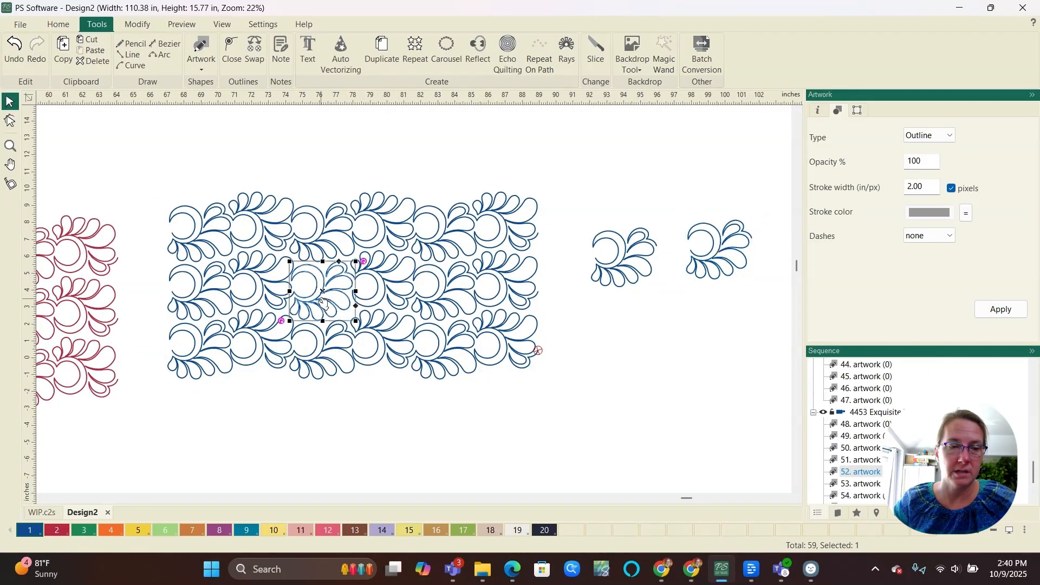
# - Flip the outermost motif copy vertically
pyautogui.click(742, 254)
pyautogui.click(136, 25)
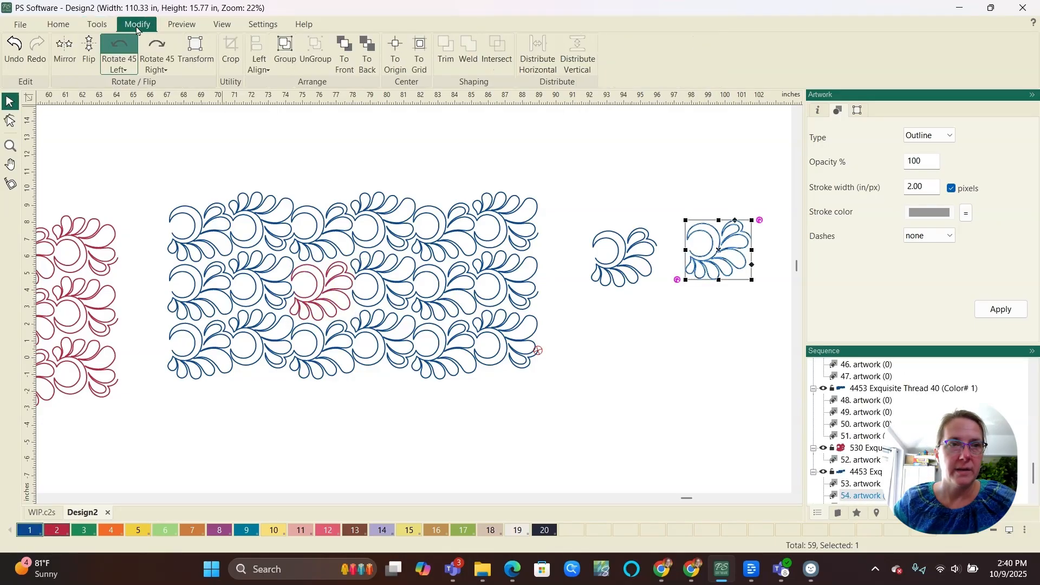
pyautogui.click(91, 47)
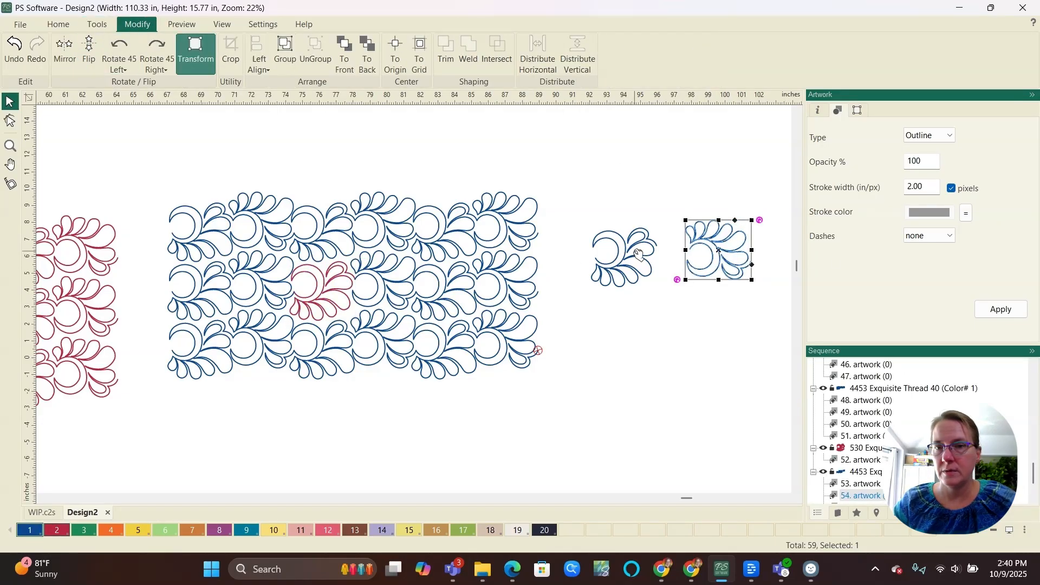
# - Move the unflipped copy against the flipped one and nudge it until its end point meets the flipped copy's start point exactly
pyautogui.moveTo(633, 249); pyautogui.dragTo(657, 253)
pyautogui.scroll(2, 710, 233)
pyautogui.scroll(8, 710, 237)
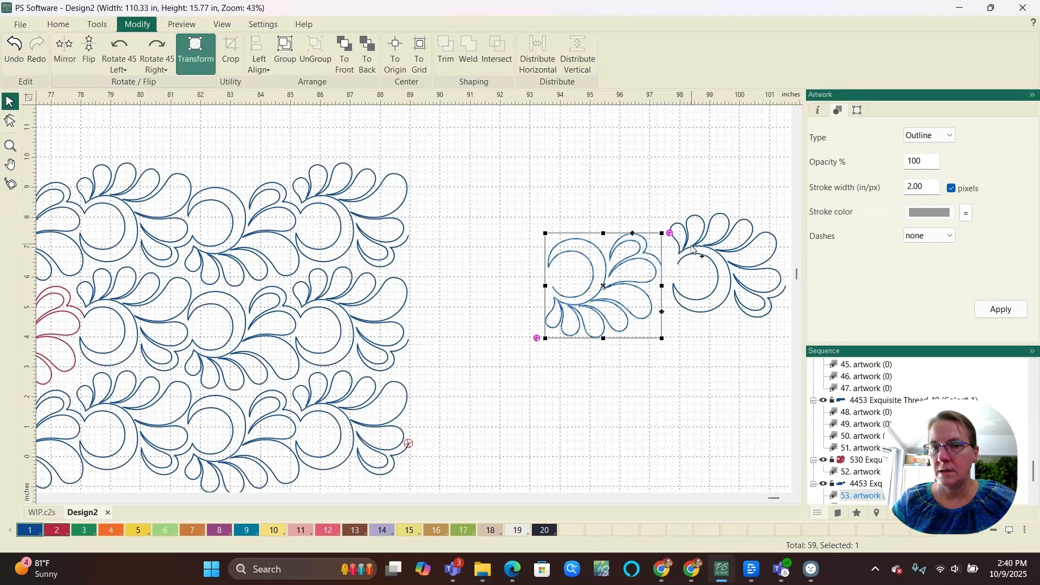
pyautogui.scroll(3, 666, 264)
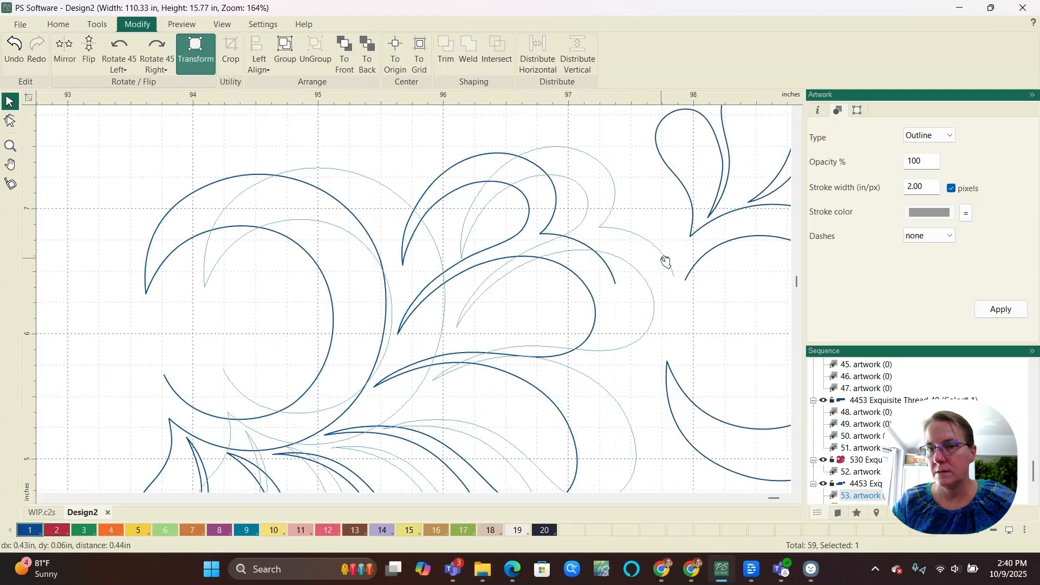
pyautogui.scroll(8, 686, 279)
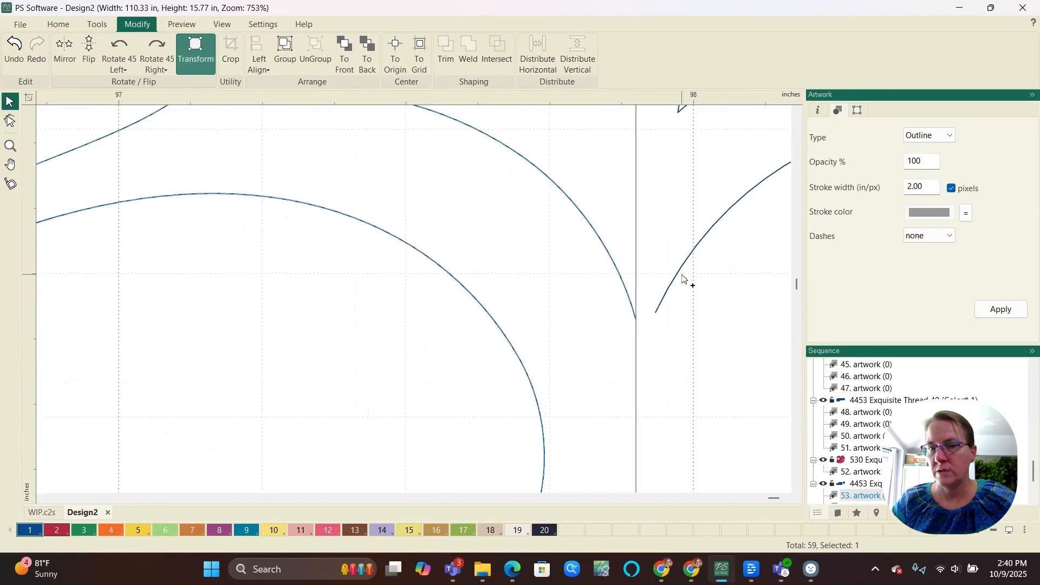
pyautogui.moveTo(592, 323); pyautogui.dragTo(634, 304)
pyautogui.scroll(5, 671, 343)
pyautogui.scroll(3, 589, 359)
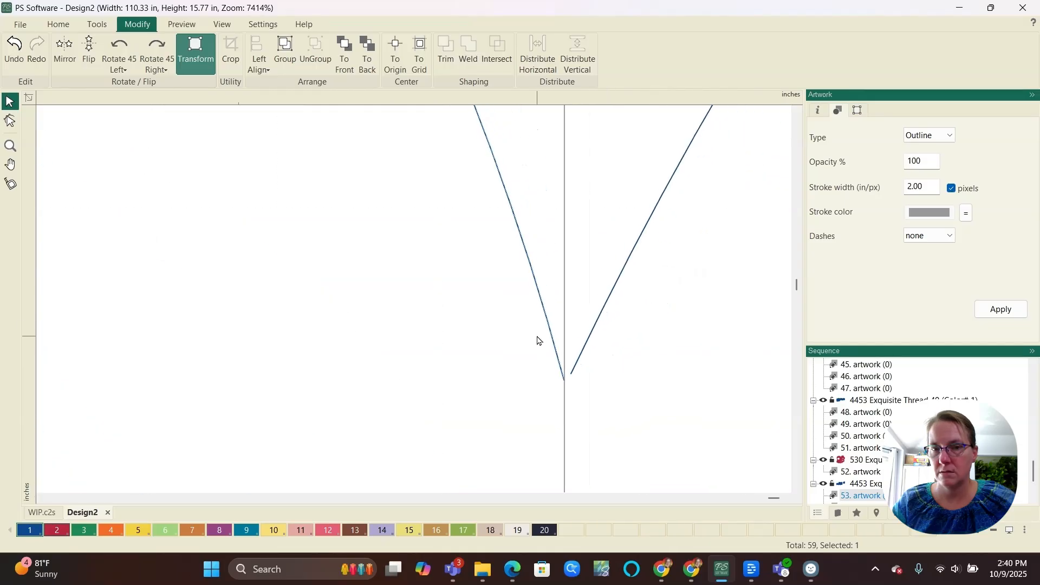
pyautogui.moveTo(547, 323); pyautogui.dragTo(555, 323)
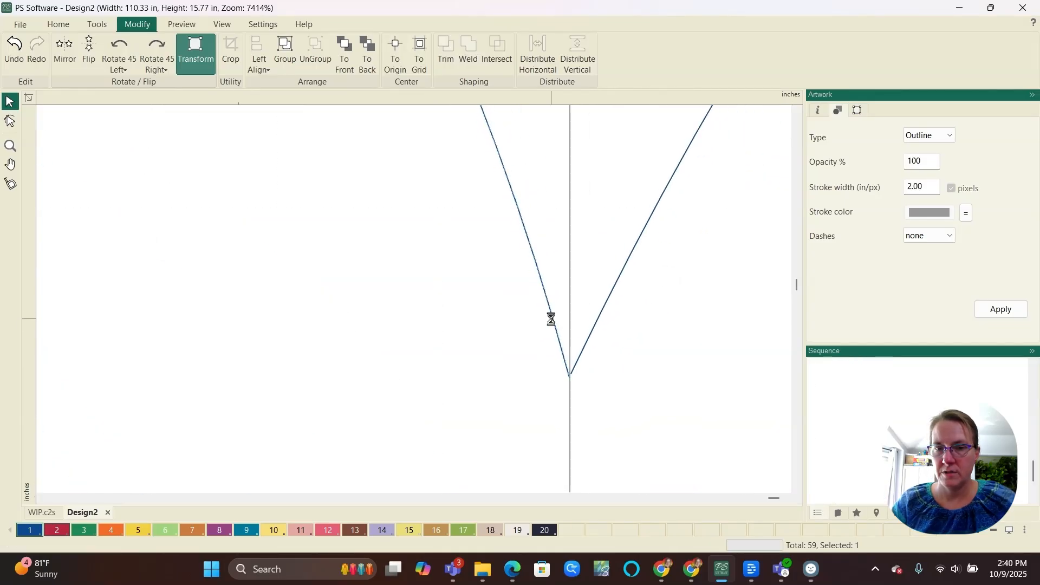
pyautogui.press('Up')
pyautogui.press('Up')
pyautogui.press('Up')
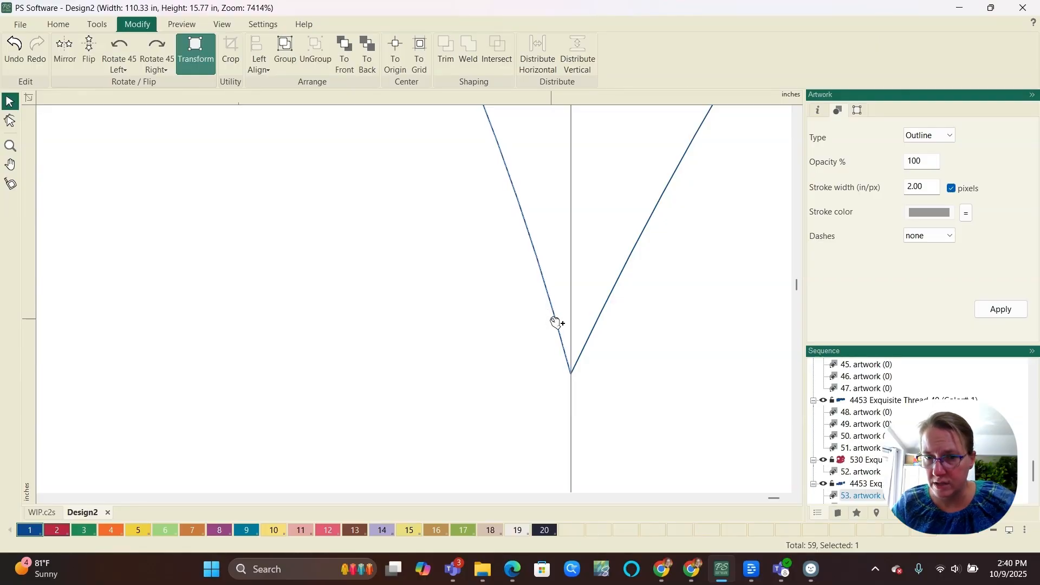
pyautogui.scroll(4, 587, 404)
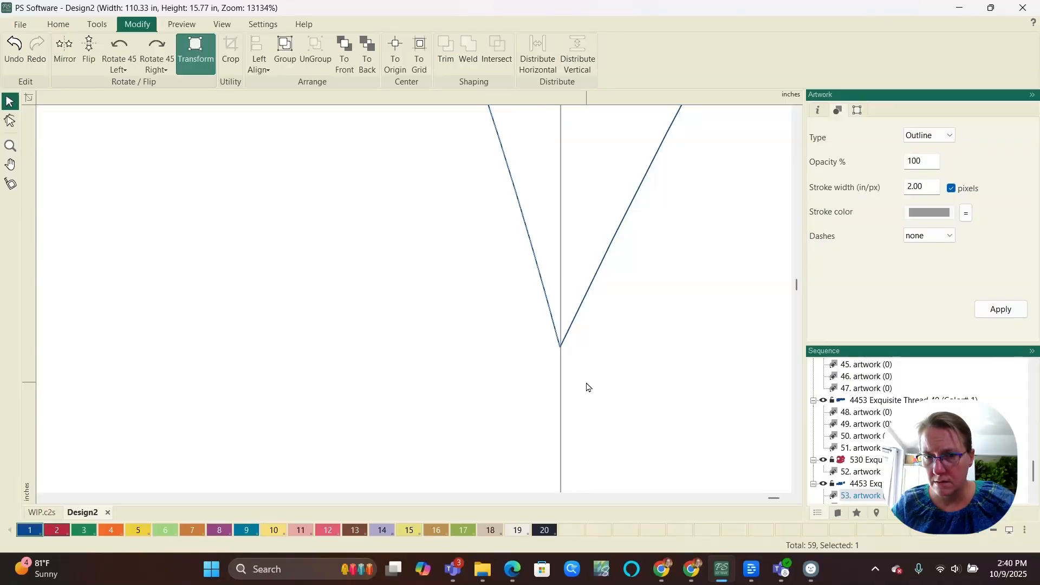
# - Join the unflipped and flipped motifs into a single path
pyautogui.keyDown('ctrl'); pyautogui.click(578, 317); pyautogui.keyUp('ctrl')
pyautogui.hotkey('ctrl', 'j')
pyautogui.hotkey('shift', '0')
pyautogui.scroll(-3, 425, 165)
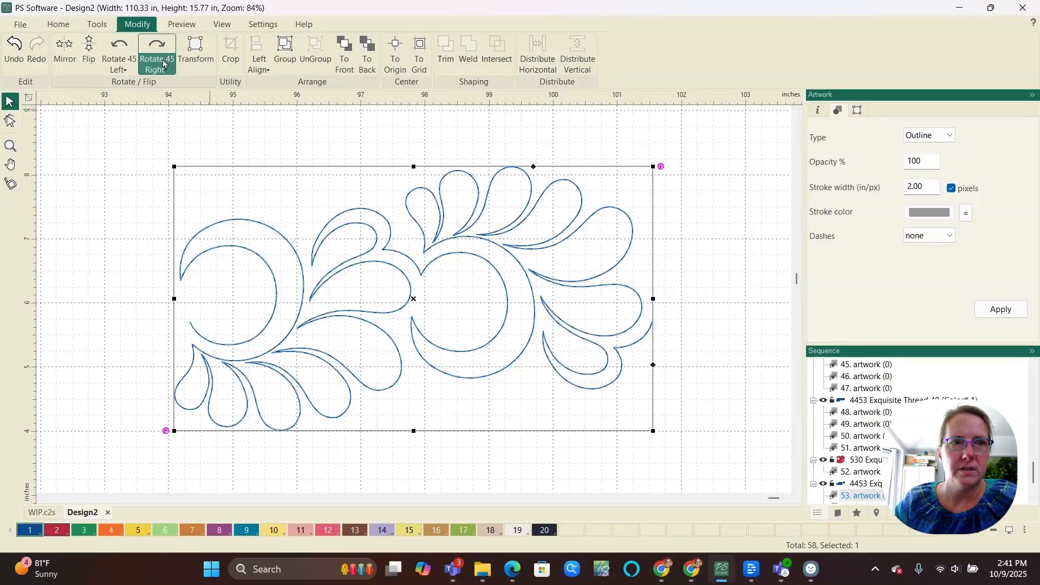
# - Repeat the joined pair 3 across and 3 down, point to point, with -0.65 in vertical distance, and place the block below the previous pattern
pyautogui.click(97, 24)
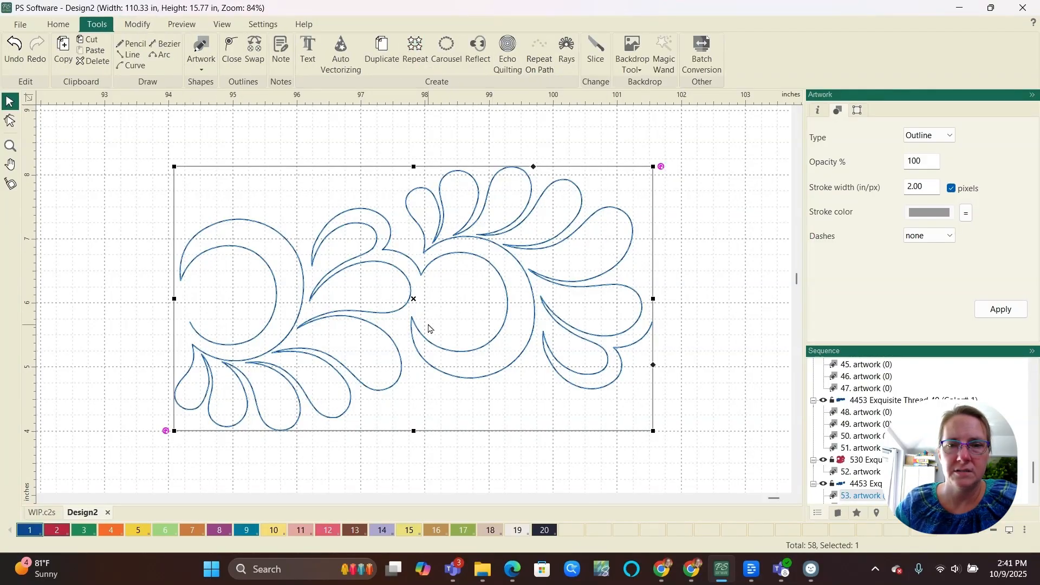
pyautogui.click(416, 51)
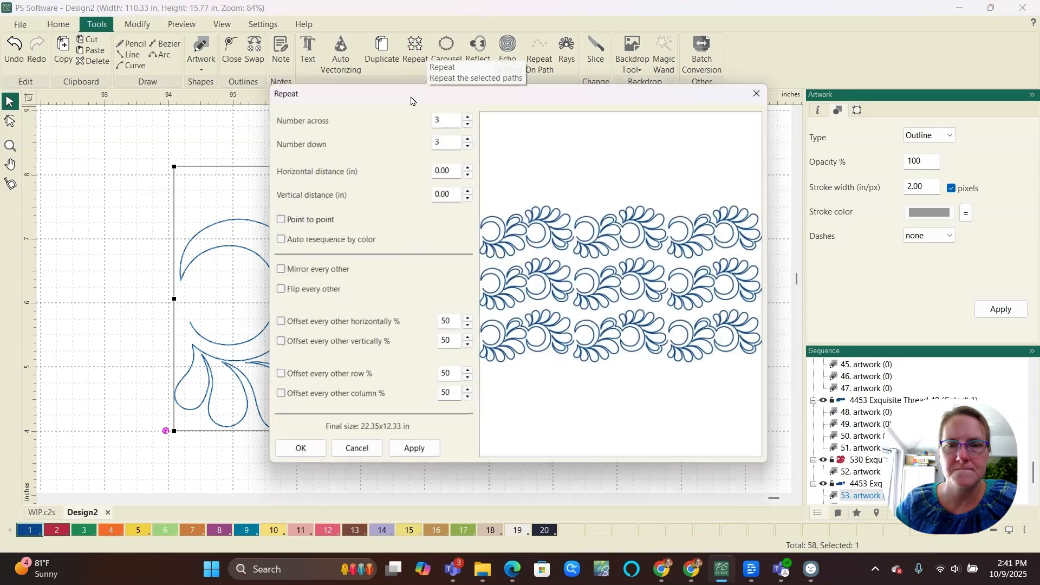
pyautogui.click(275, 218)
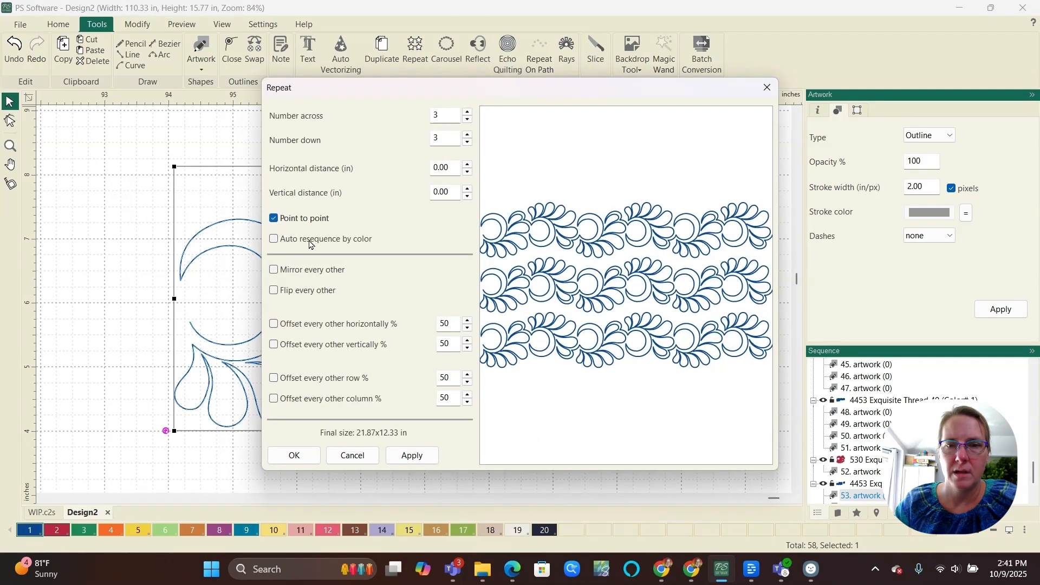
pyautogui.click(468, 197)
pyautogui.moveTo(468, 198); pyautogui.dragTo(468, 198)
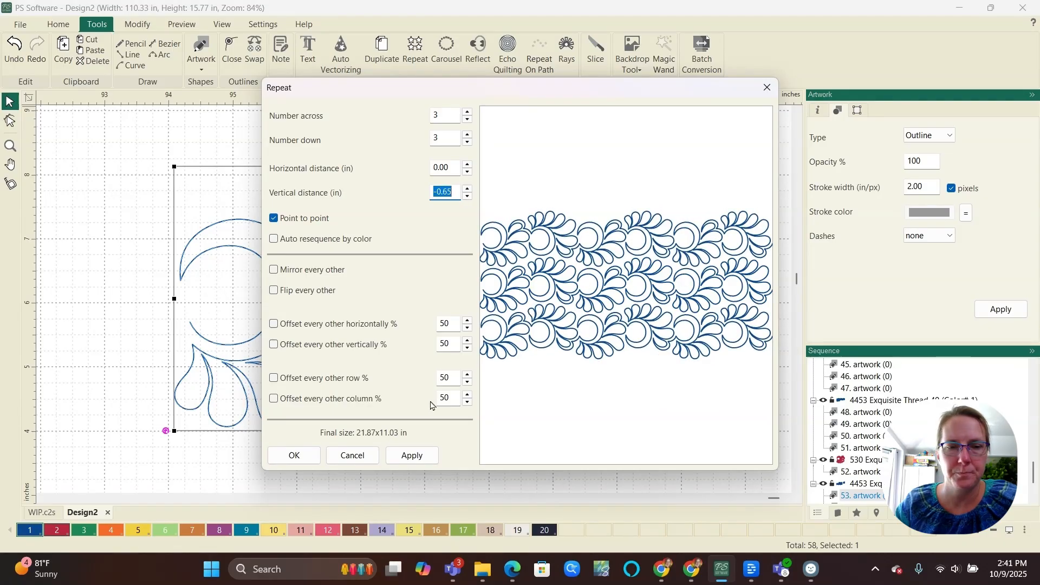
pyautogui.click(294, 455)
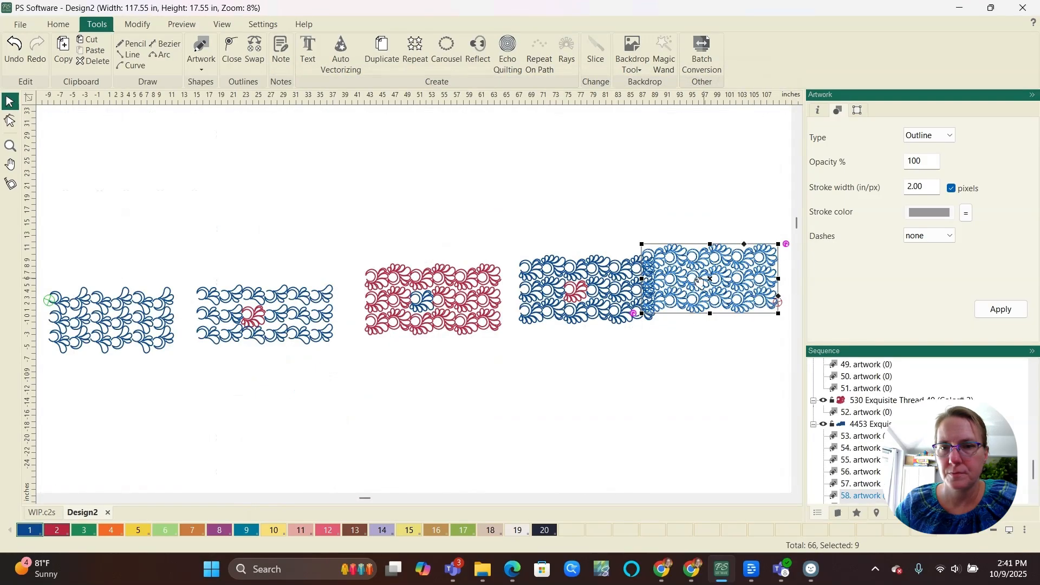
pyautogui.moveTo(698, 281); pyautogui.dragTo(568, 376)
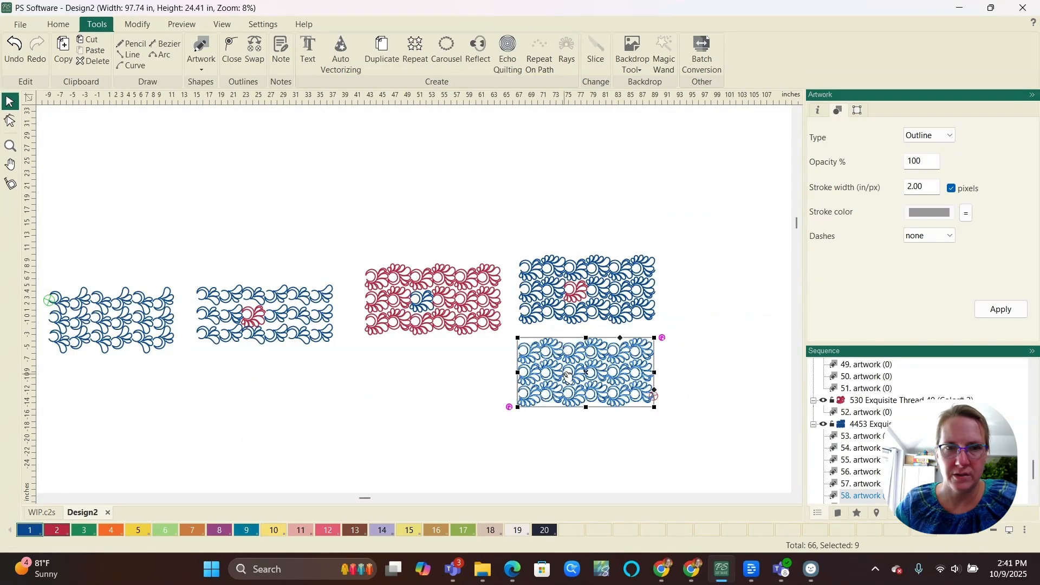
pyautogui.click(356, 440)
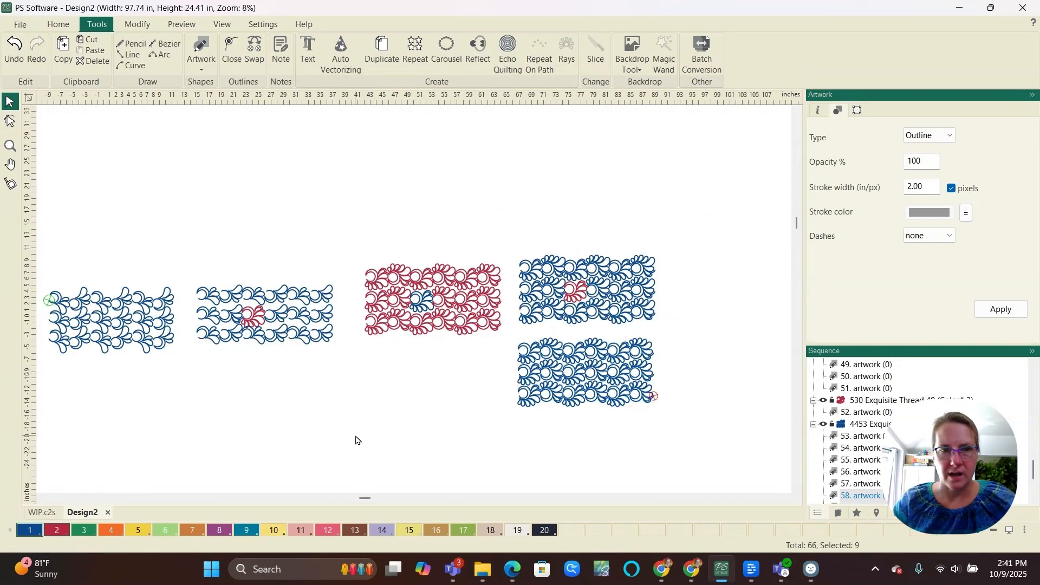
# - Compare the successive pattern versions from the first block to the newest, examining feather shapes and row spacing
pyautogui.scroll(-2, 186, 365)
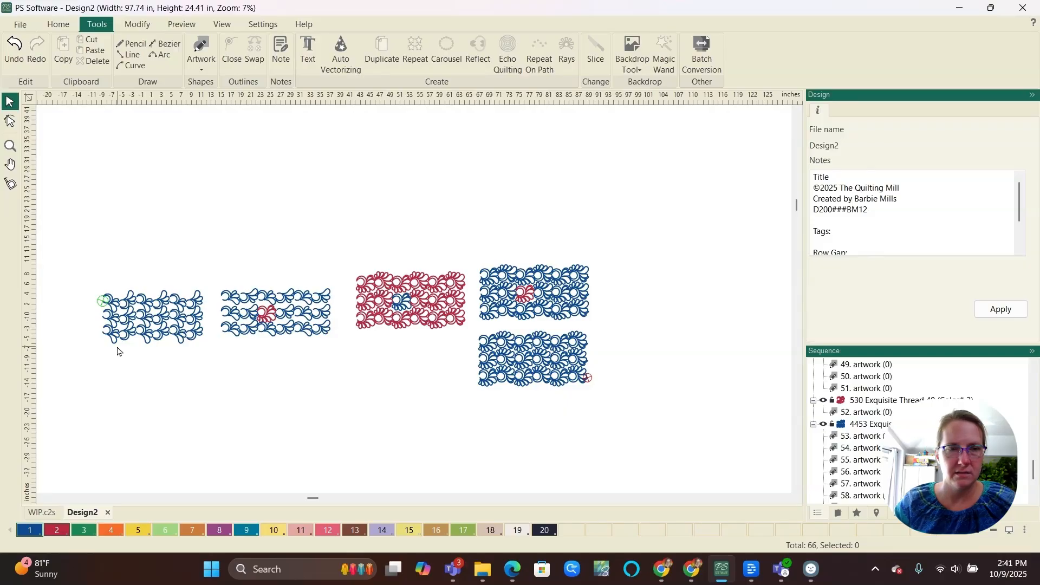
pyautogui.scroll(3, 95, 338)
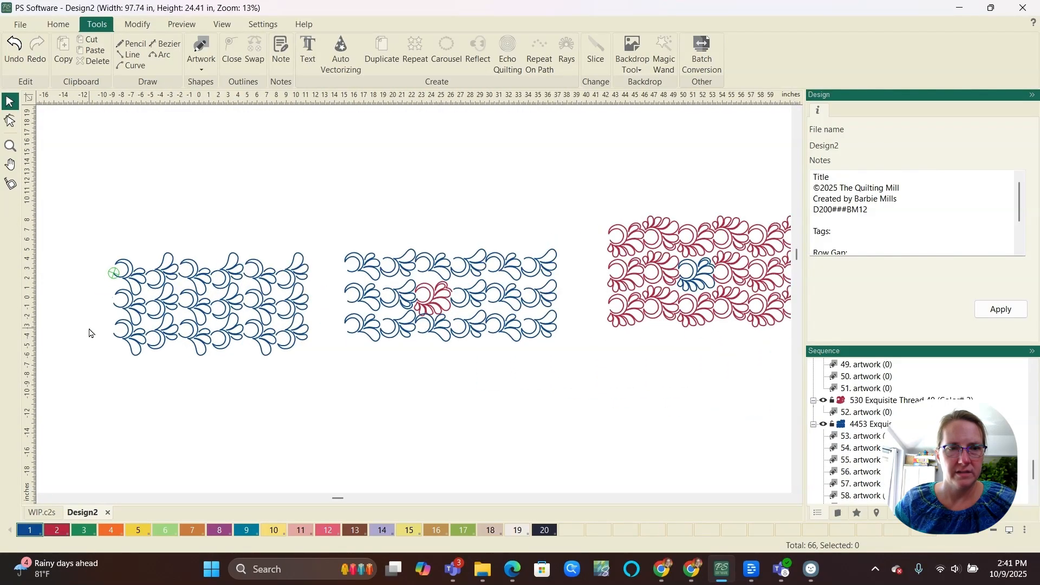
pyautogui.scroll(3, 93, 333)
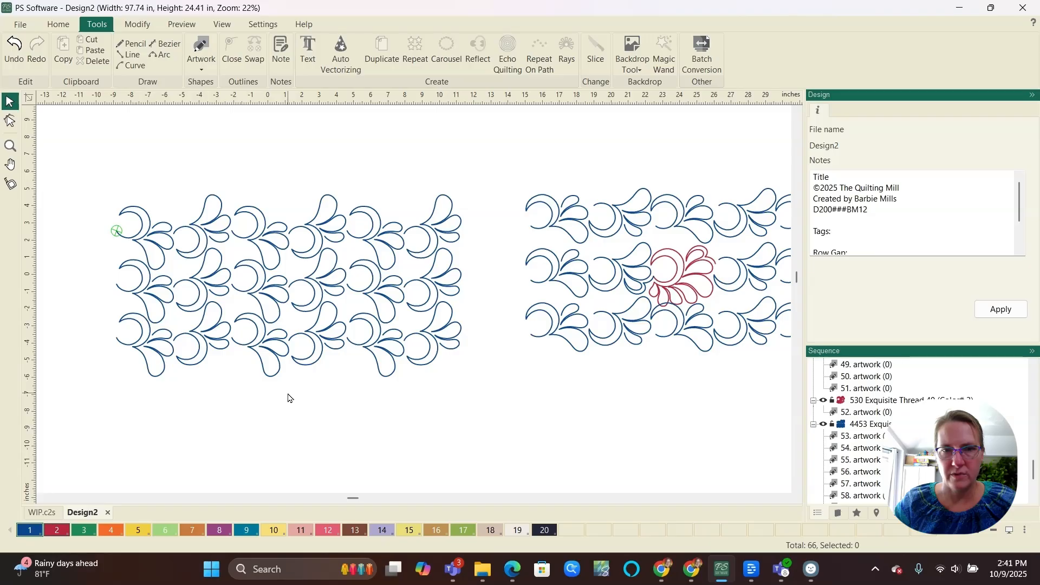
pyautogui.hscroll(2, 288, 398)
pyautogui.hscroll(7, 288, 399)
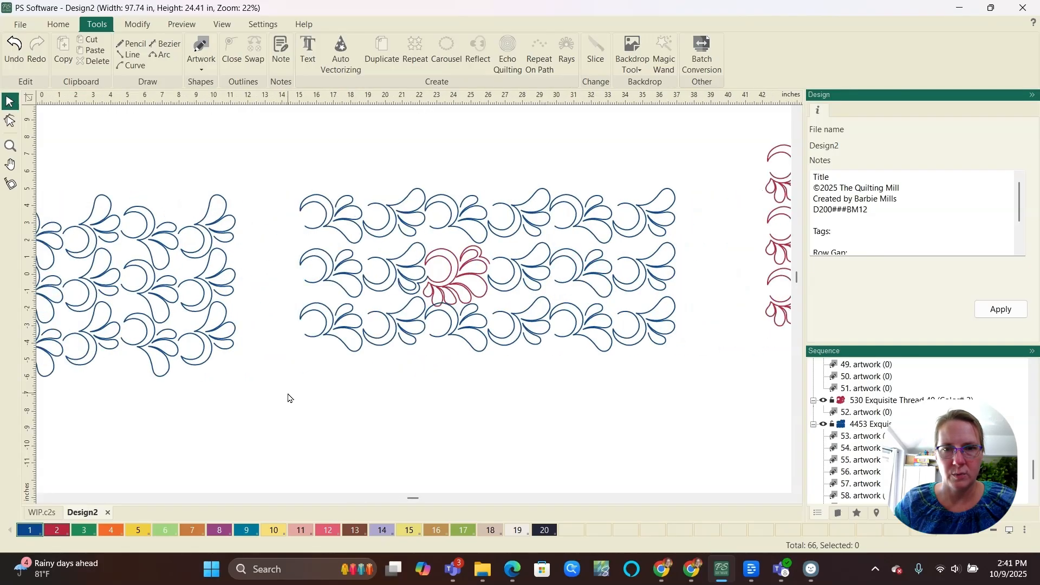
pyautogui.hscroll(1, 289, 398)
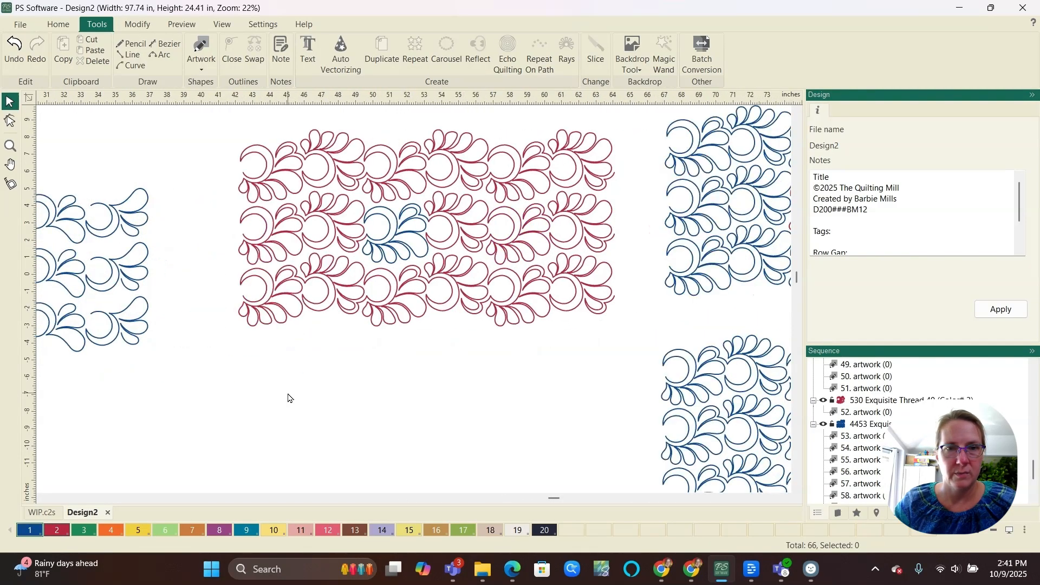
pyautogui.hscroll(5, 289, 398)
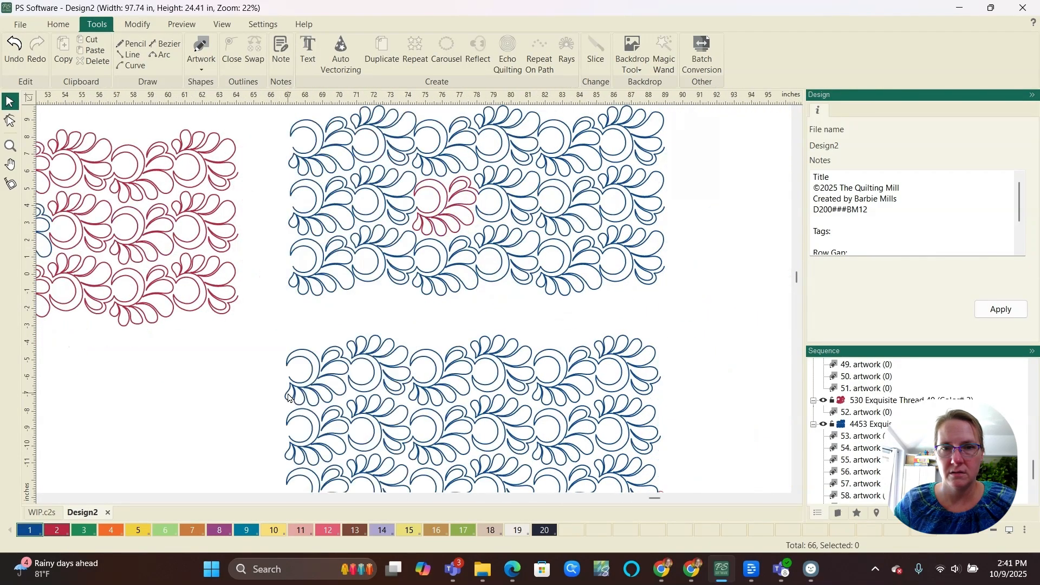
pyautogui.scroll(-2, 288, 399)
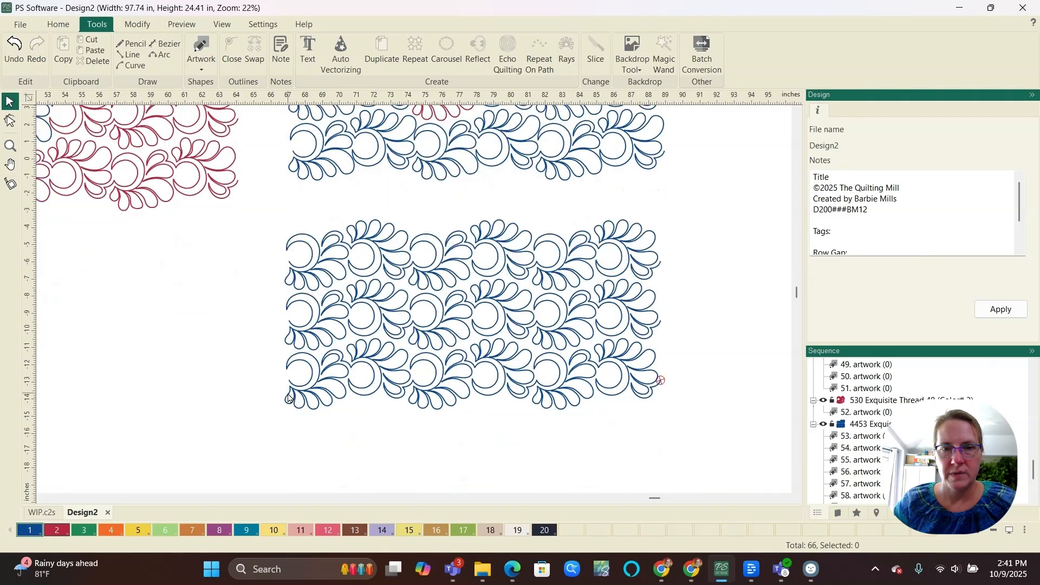
# - Open the middle motif pair of the newest block for point editing and split its line where the two halves meet
pyautogui.scroll(2, 613, 326)
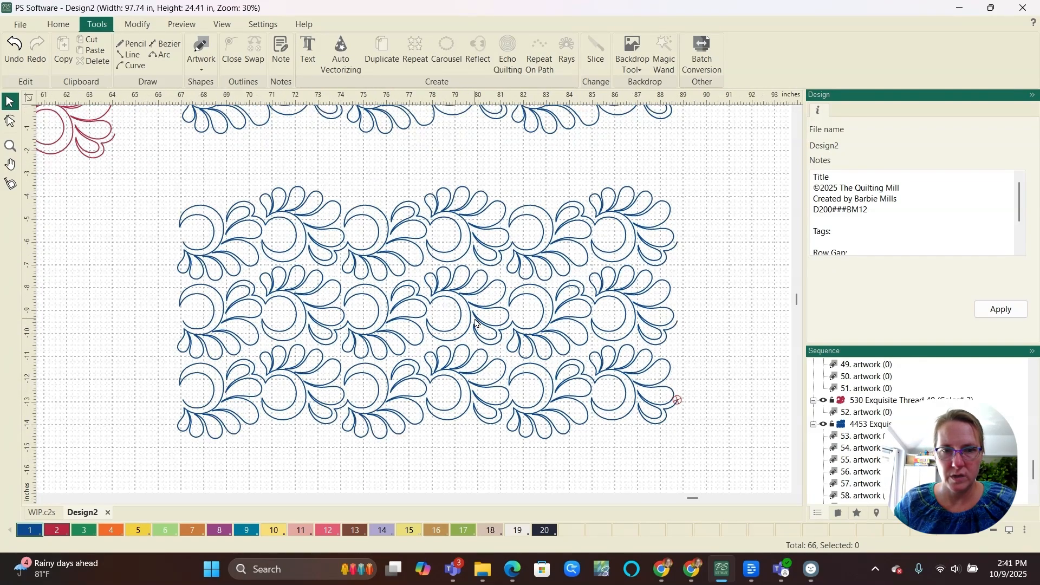
pyautogui.click(464, 330)
pyautogui.scroll(2, 460, 339)
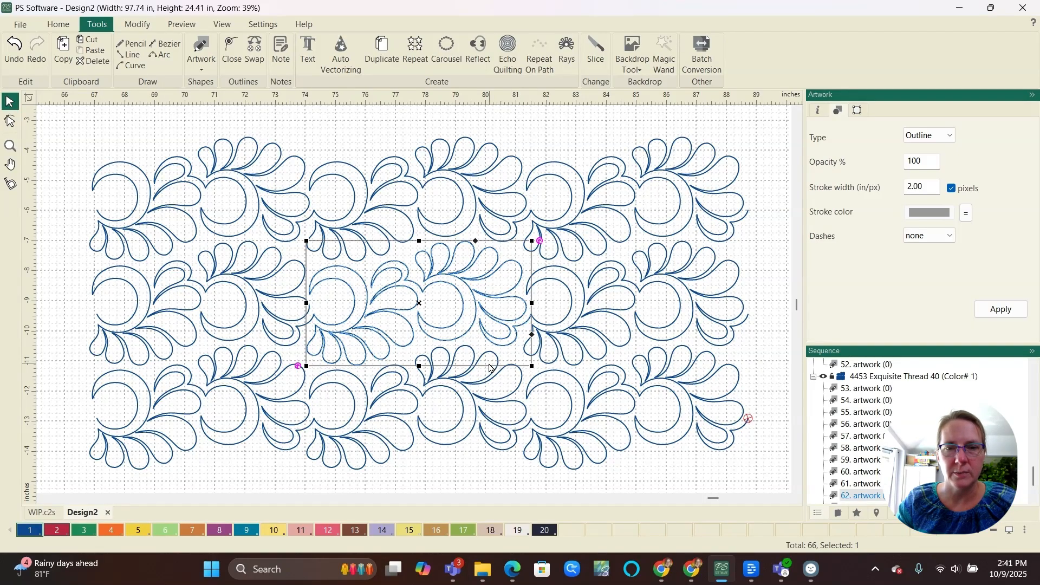
pyautogui.scroll(1, 489, 368)
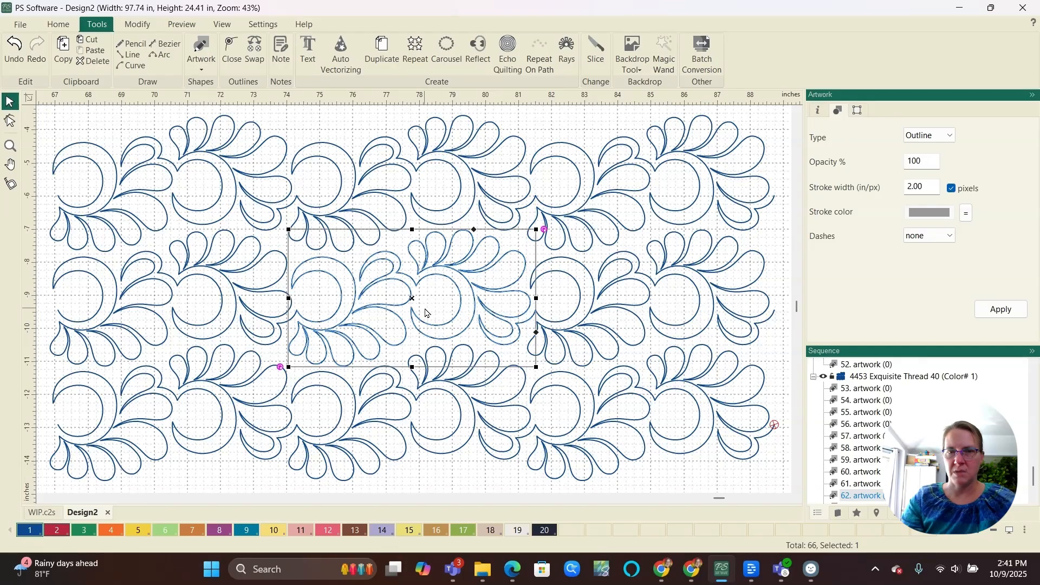
pyautogui.scroll(5, 446, 307)
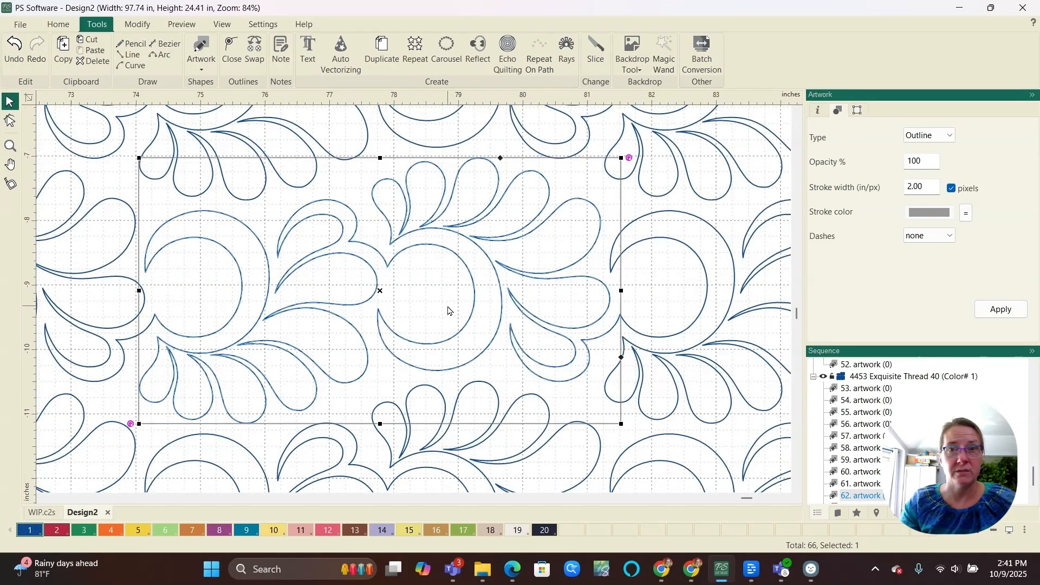
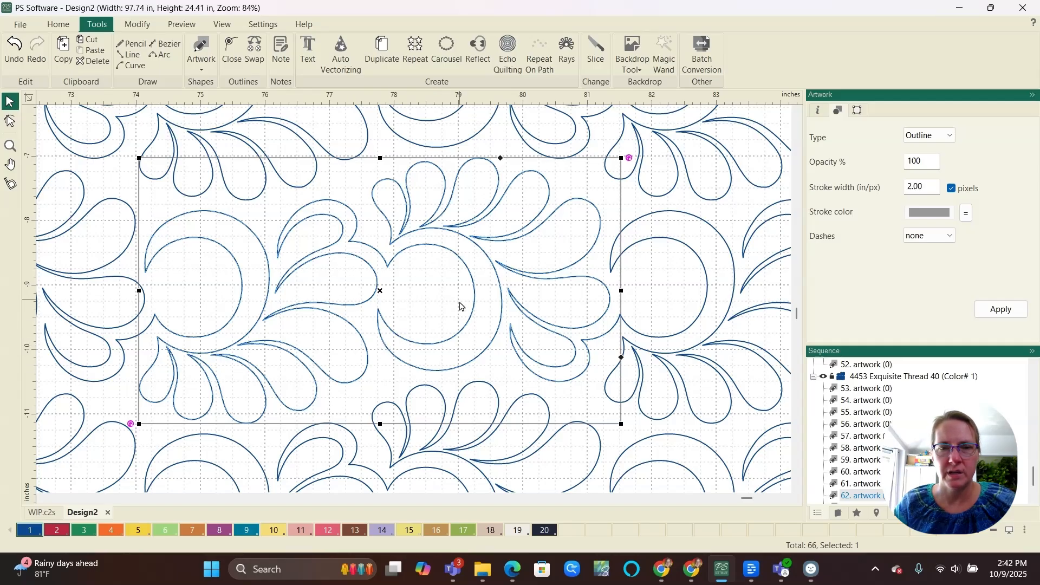
pyautogui.scroll(-2, 391, 344)
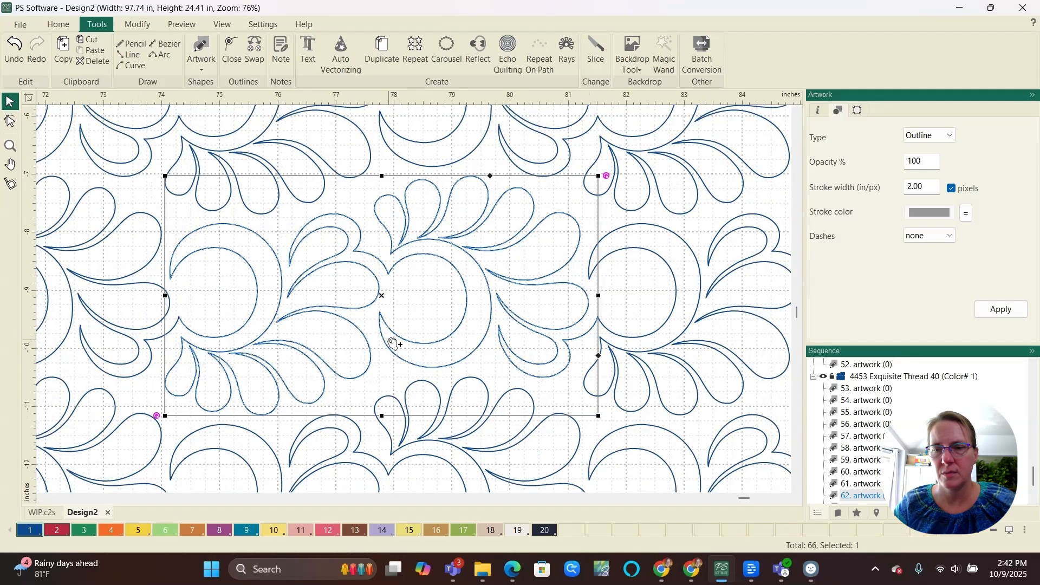
pyautogui.scroll(-1, 377, 343)
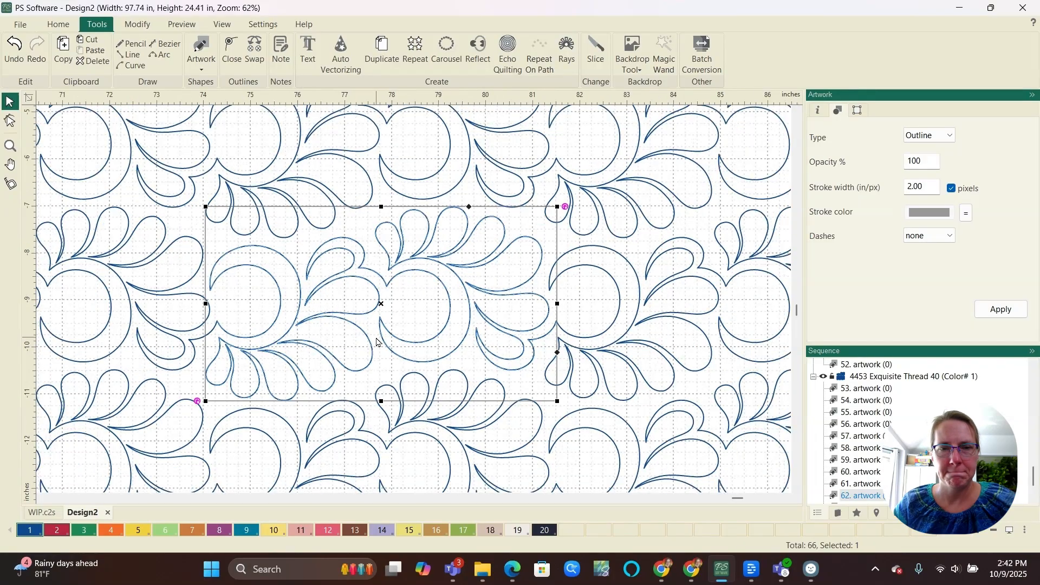
pyautogui.scroll(1, 428, 335)
pyautogui.doubleClick(420, 332)
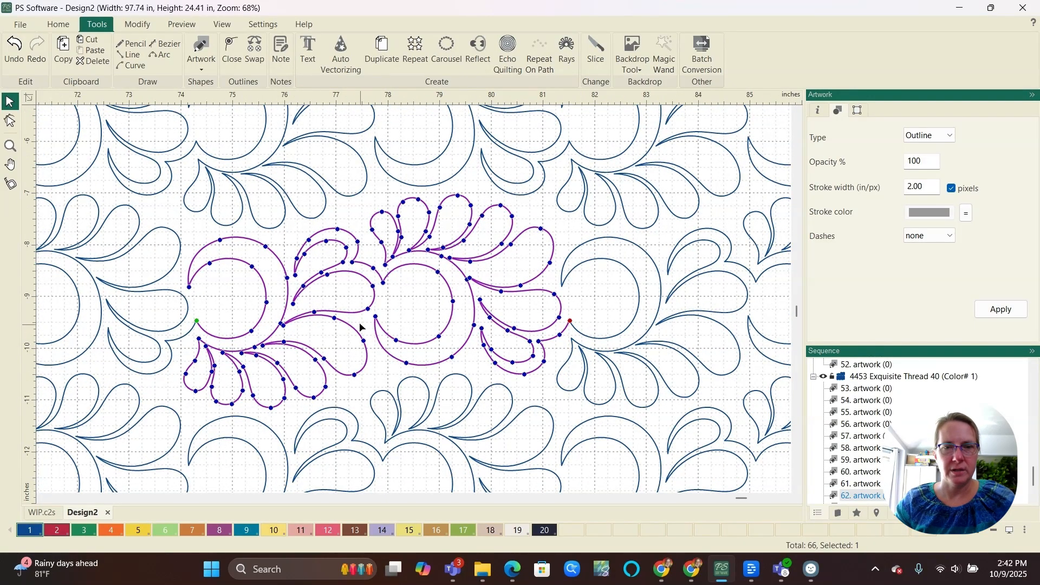
pyautogui.rightClick(383, 282)
pyautogui.click(439, 411)
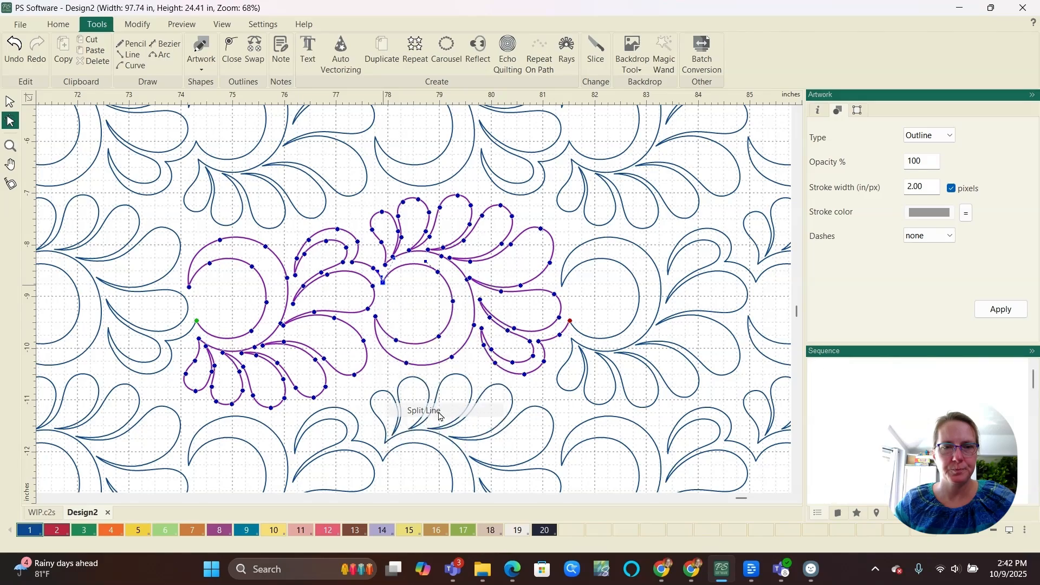
# - Bulge the crescent's outer arc outward on the left half by moving its upper points and adjusting the curve handles down to the tip
pyautogui.scroll(5, 92, 283)
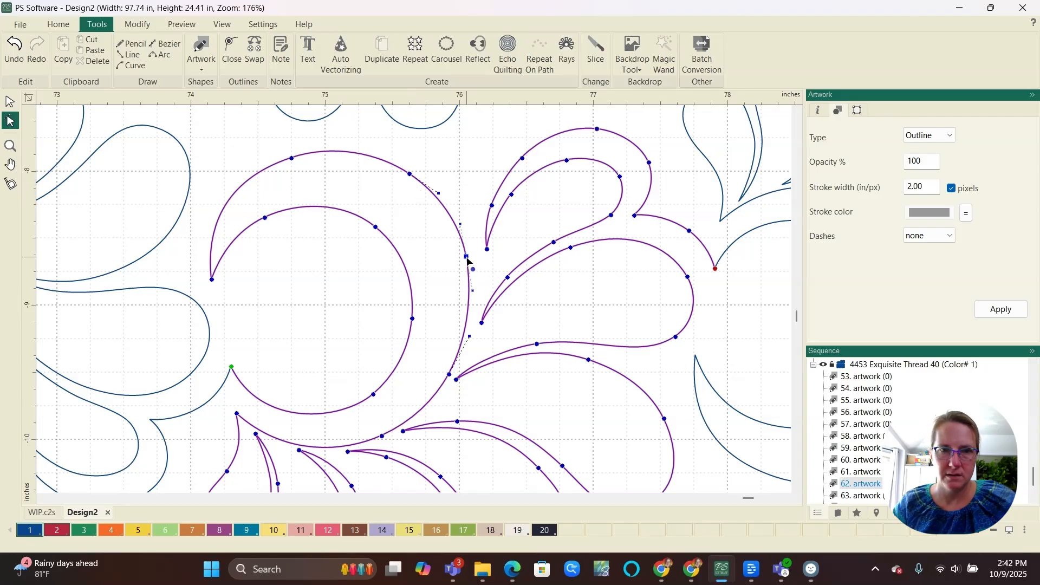
pyautogui.scroll(2, 165, 164)
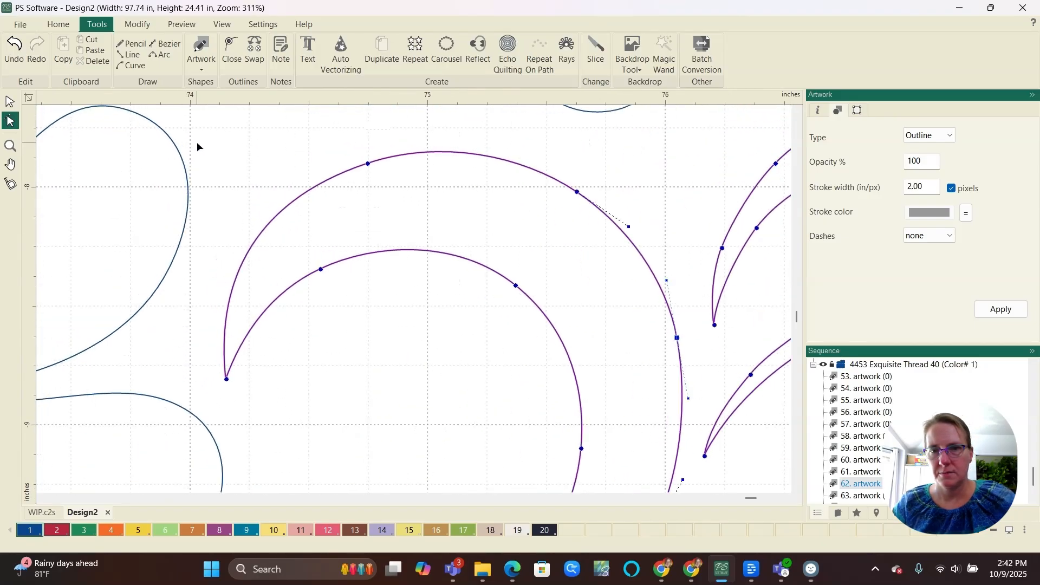
pyautogui.scroll(1, 209, 156)
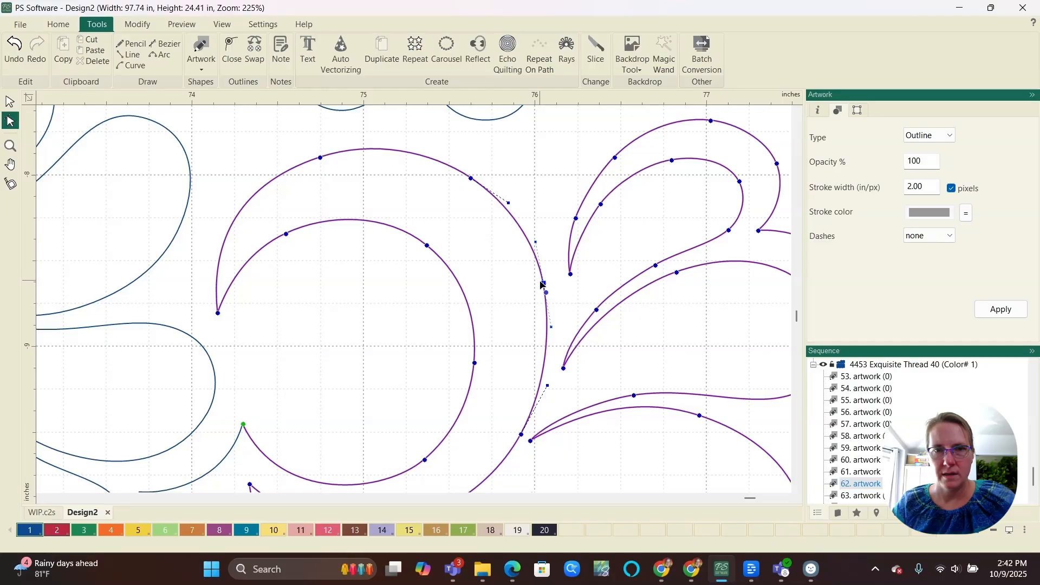
pyautogui.scroll(6, 542, 283)
pyautogui.scroll(-4, 550, 291)
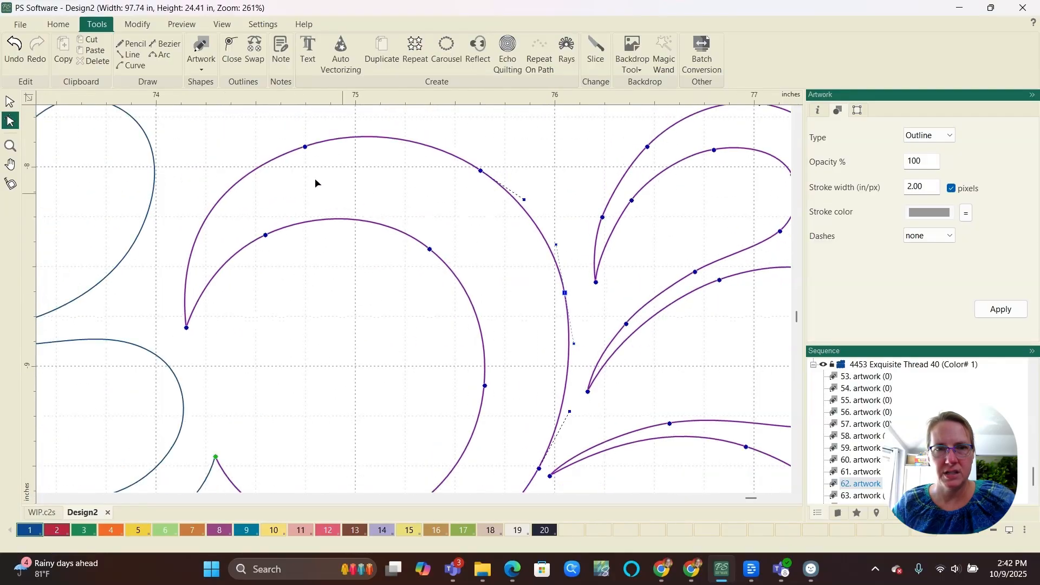
pyautogui.scroll(1, 208, 129)
pyautogui.scroll(1, 208, 131)
pyautogui.moveTo(642, 325)
pyautogui.mouseDown()
pyautogui.moveTo(628, 347)
pyautogui.moveTo(642, 335)
pyautogui.moveTo(645, 313)
pyautogui.mouseUp()
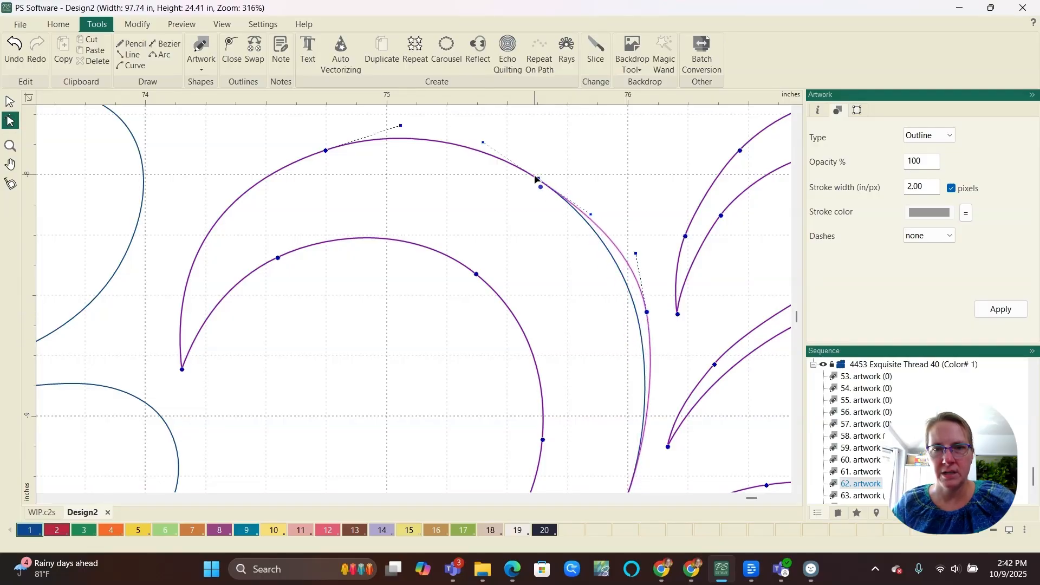
pyautogui.moveTo(538, 180); pyautogui.dragTo(537, 158)
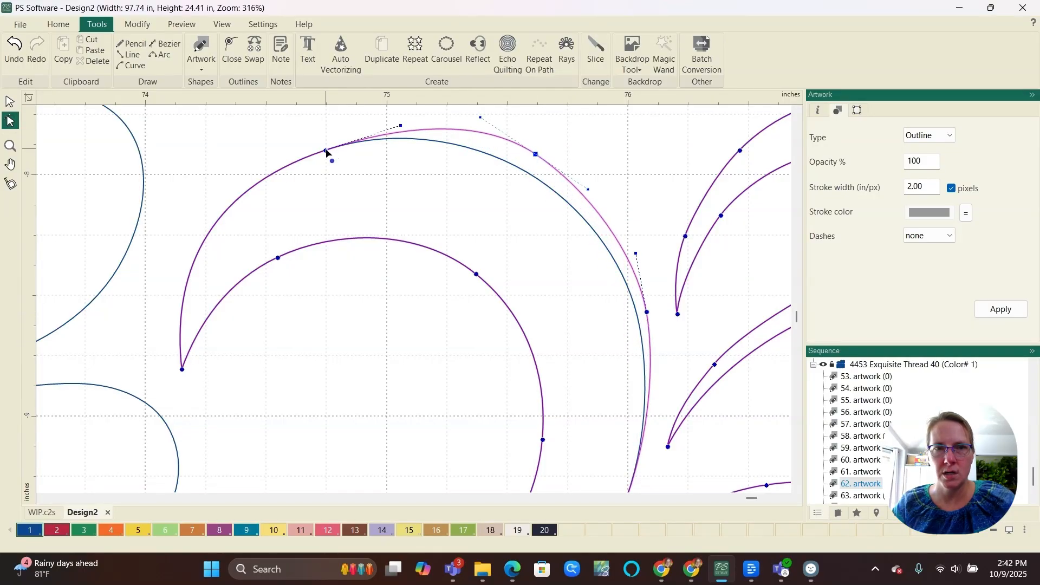
pyautogui.moveTo(325, 152); pyautogui.dragTo(307, 136)
pyautogui.moveTo(380, 113); pyautogui.dragTo(386, 108)
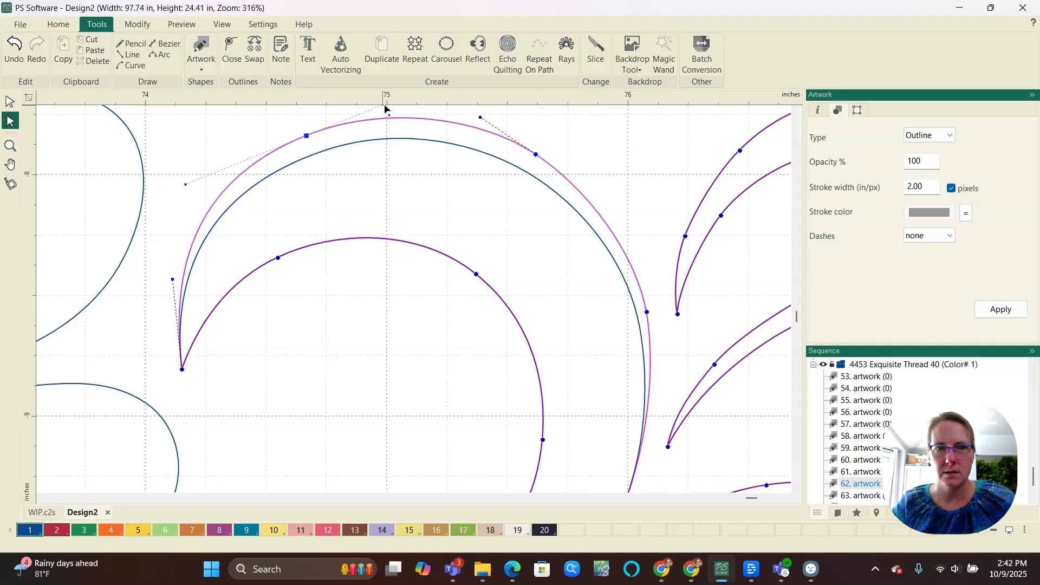
pyautogui.moveTo(168, 277); pyautogui.dragTo(151, 308)
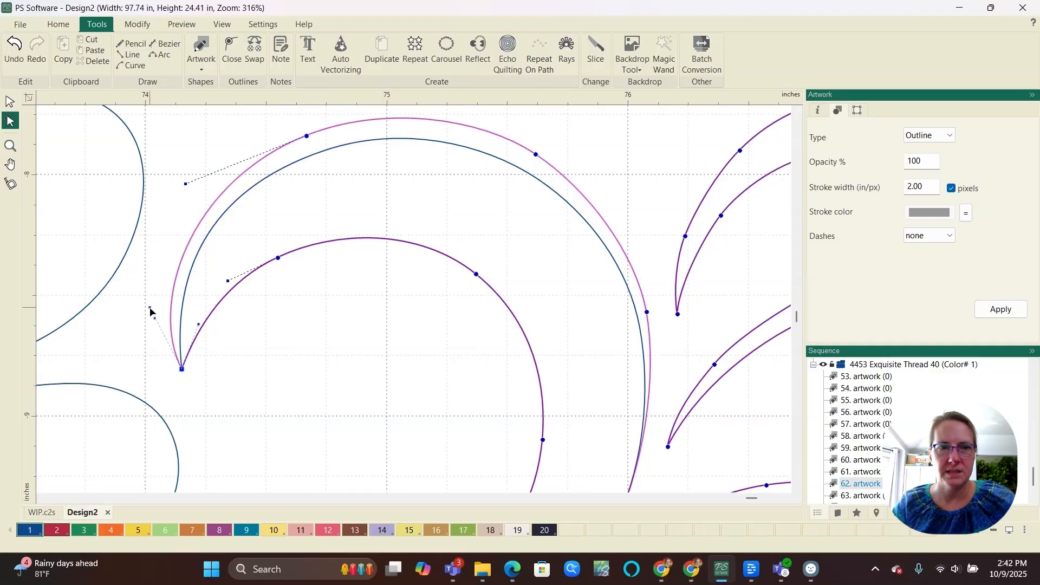
pyautogui.scroll(-3, 182, 328)
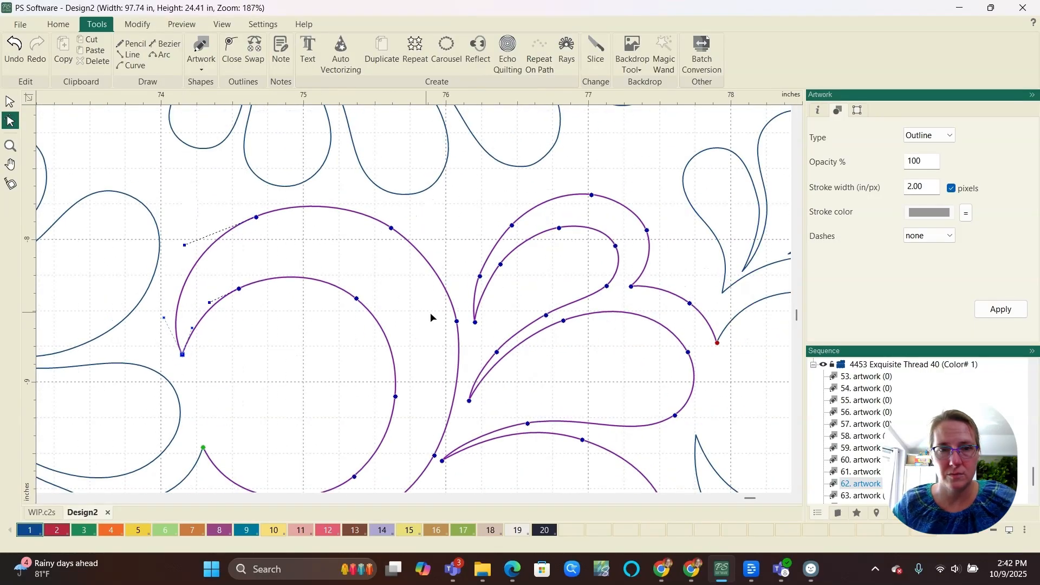
# - Smooth the upper right of the crescent's outer arc by fine-tuning the curve handle and the point on its right side
pyautogui.click(393, 232)
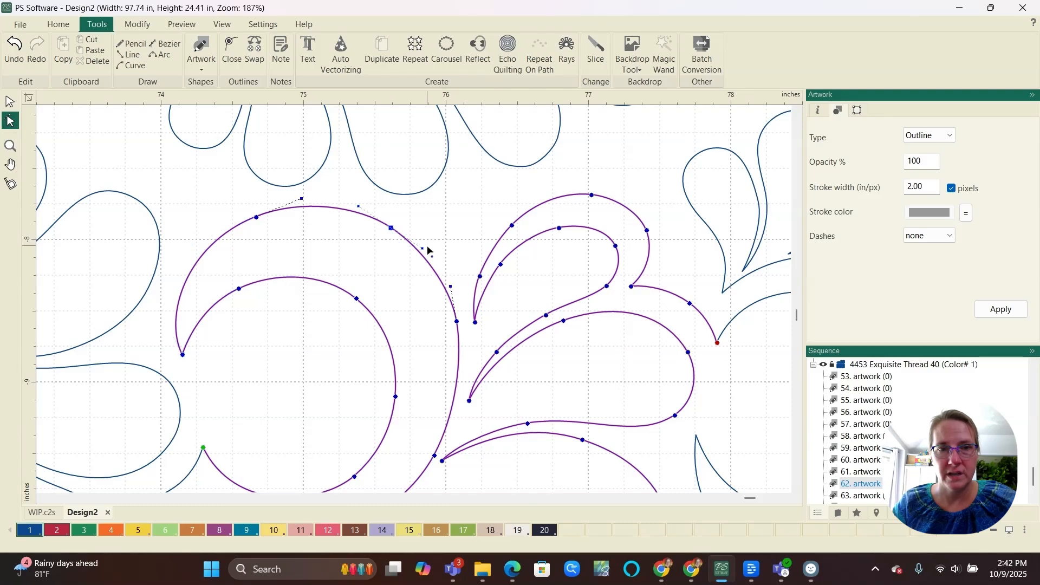
pyautogui.moveTo(424, 250); pyautogui.dragTo(429, 253)
pyautogui.scroll(-1, 448, 276)
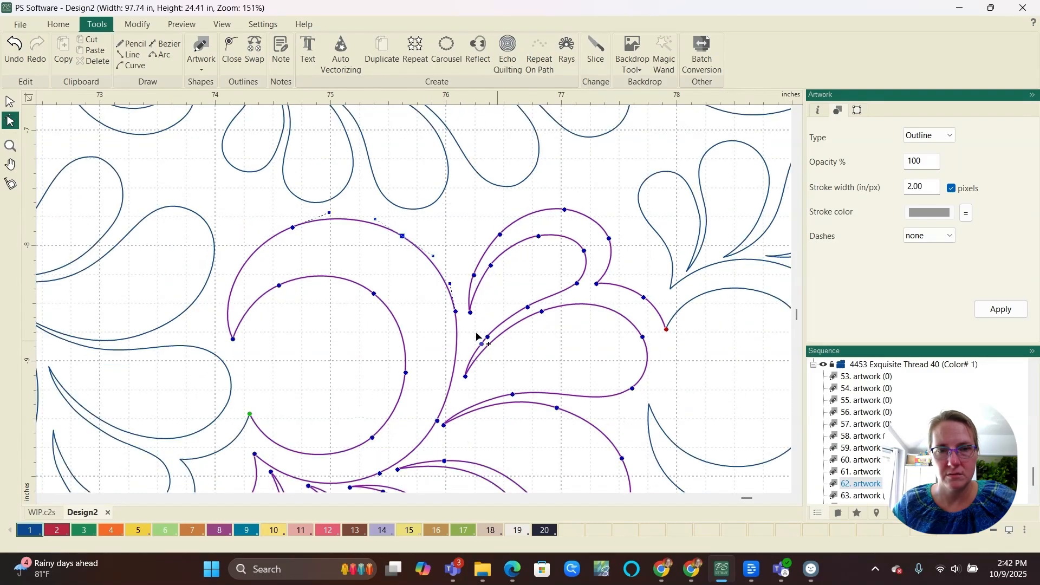
pyautogui.click(456, 315)
pyautogui.scroll(6, 456, 373)
pyautogui.moveTo(466, 322); pyautogui.dragTo(466, 328)
pyautogui.scroll(-3, 466, 331)
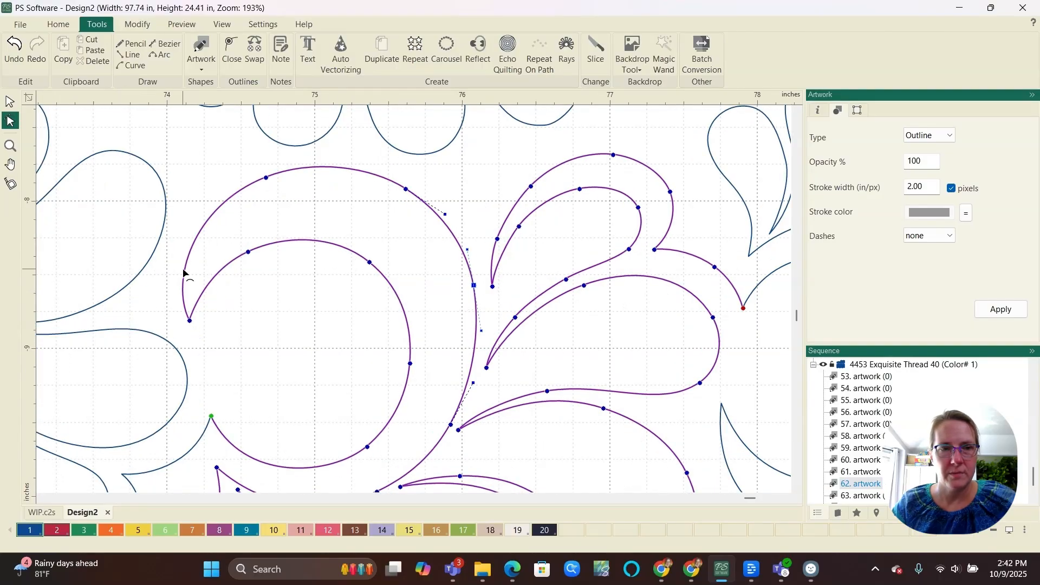
# - Curl the crescent's tip into the middle of the circle, adding one point on the outer arc's left side and another near the tip
pyautogui.rightClick(182, 298)
pyautogui.click(217, 324)
pyautogui.moveTo(193, 326); pyautogui.dragTo(192, 419)
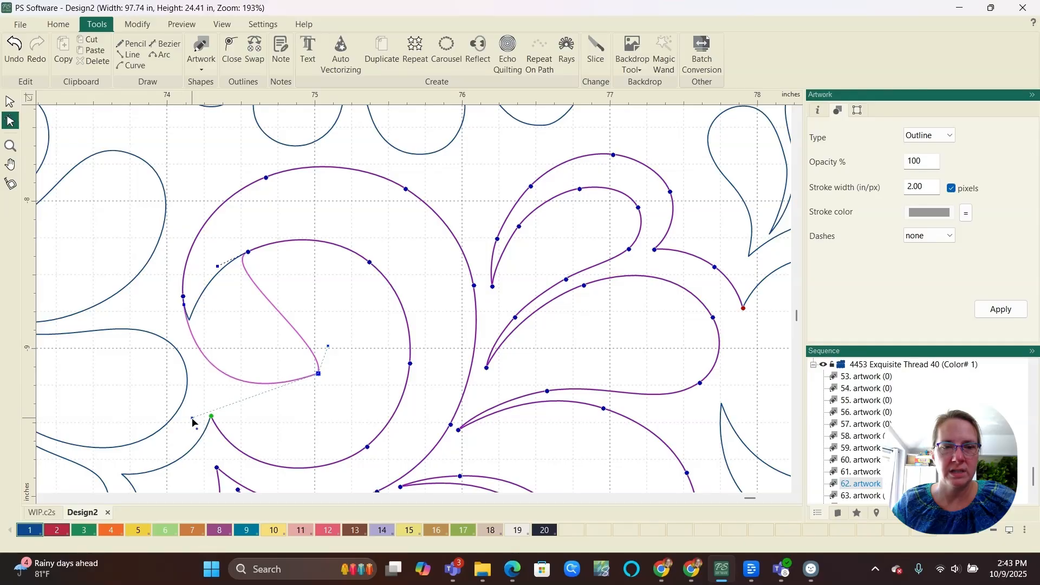
pyautogui.rightClick(267, 388)
pyautogui.click(302, 411)
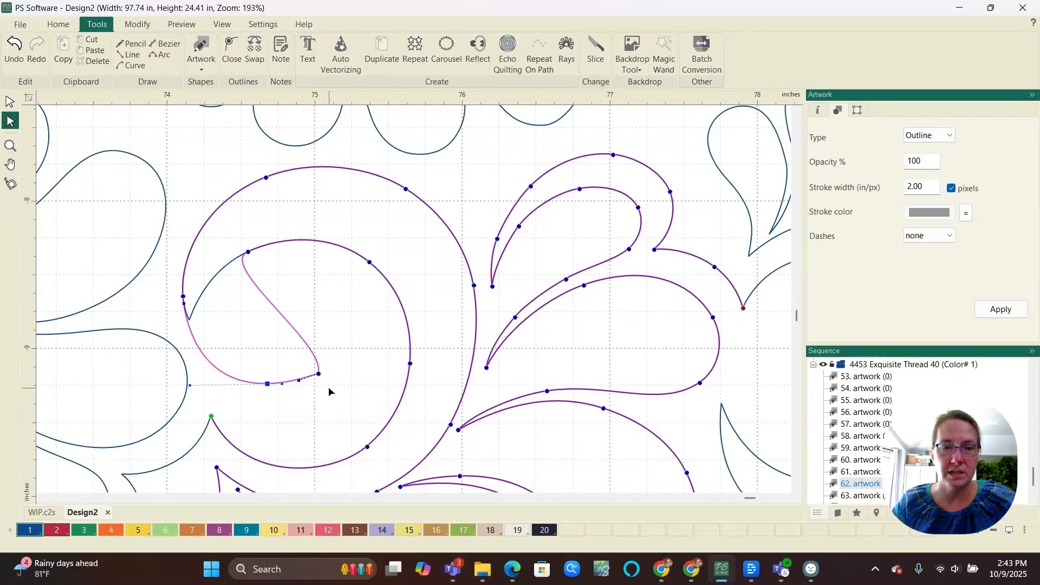
pyautogui.moveTo(318, 374)
pyautogui.mouseDown()
pyautogui.moveTo(318, 356)
pyautogui.moveTo(300, 375)
pyautogui.mouseUp()
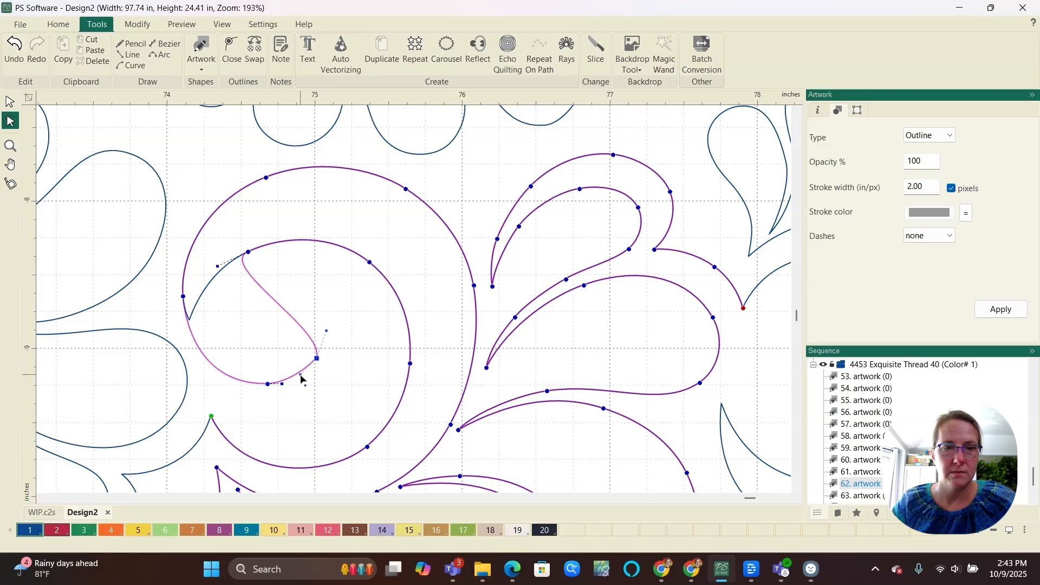
# - Bend the inner curve between the tip and the inner arc into a rounded spiral by adjusting its handles and upper left point
pyautogui.scroll(1, 240, 371)
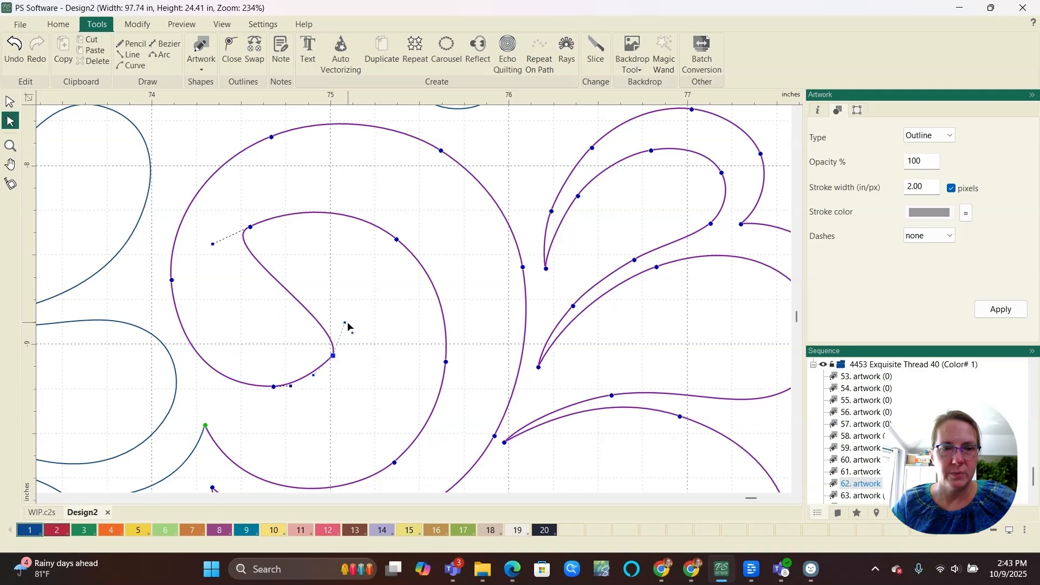
pyautogui.moveTo(348, 326); pyautogui.dragTo(241, 385)
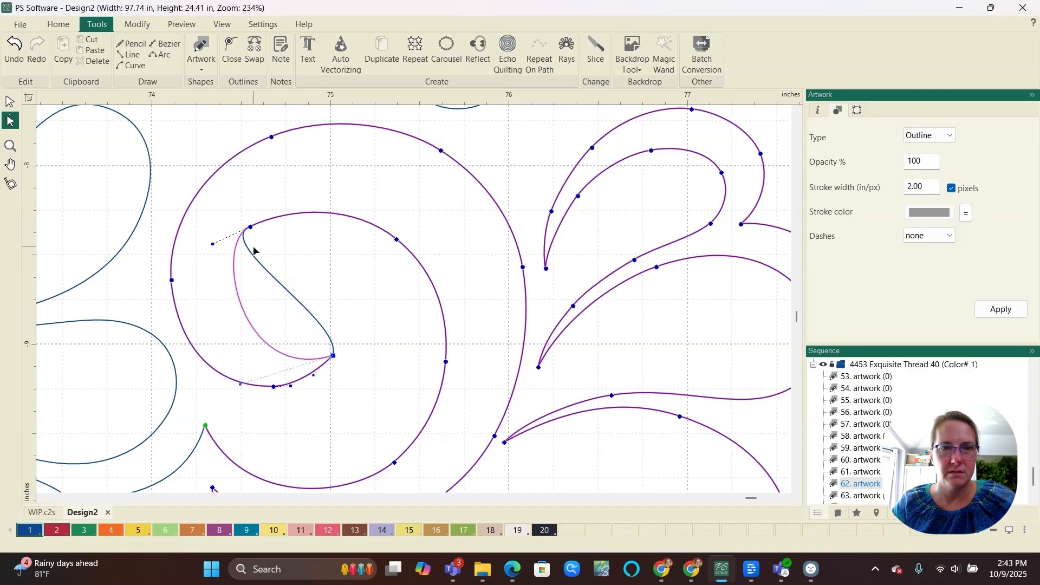
pyautogui.moveTo(250, 229); pyautogui.dragTo(306, 204)
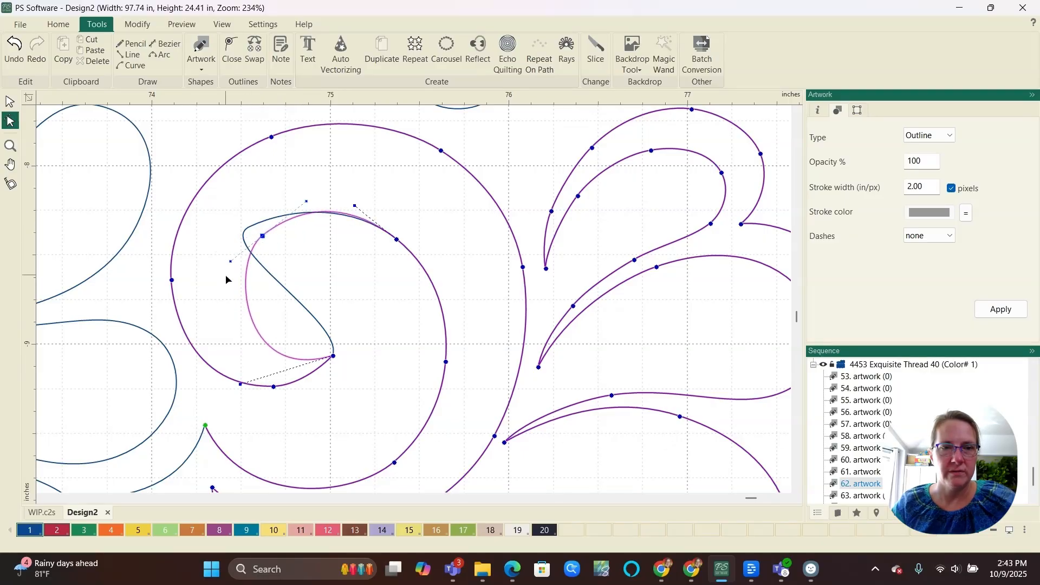
pyautogui.moveTo(231, 261); pyautogui.dragTo(213, 285)
pyautogui.scroll(-1, 224, 281)
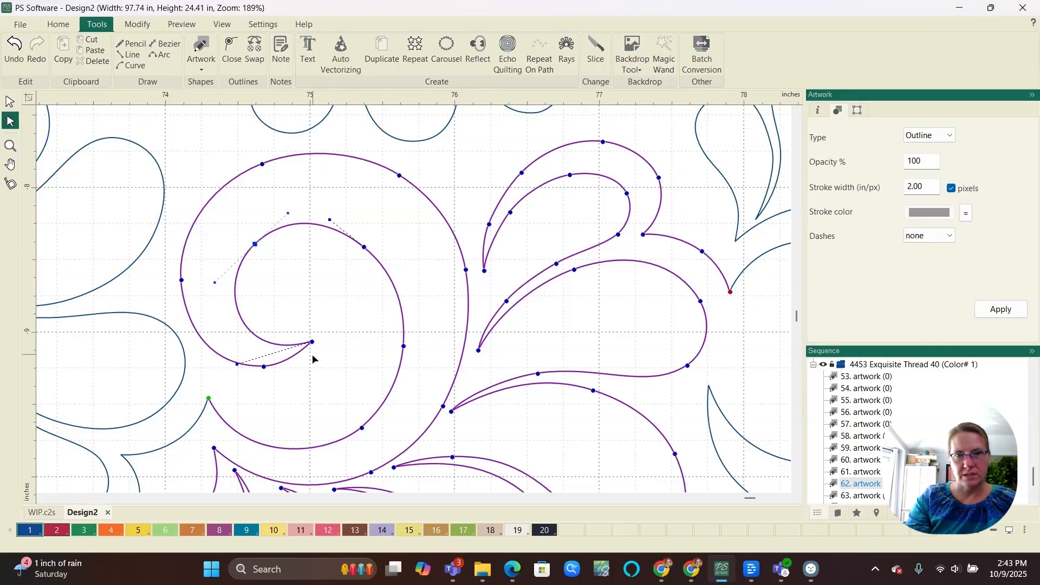
# - Round out the right side of the spiral's inner arc by shifting its two points outward and adjusting the handle, and deselect the motif
pyautogui.scroll(1, 371, 250)
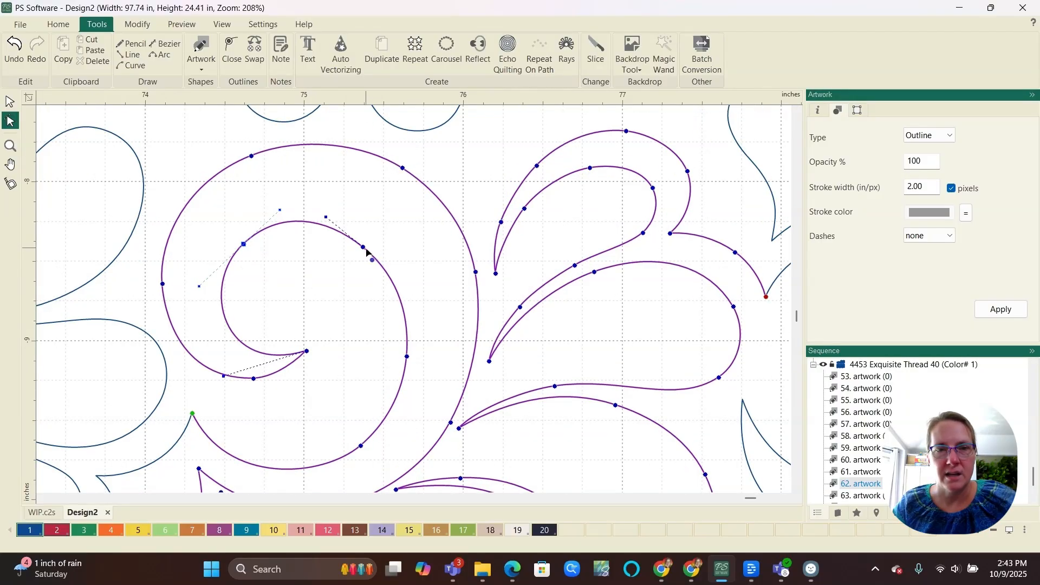
pyautogui.moveTo(363, 247); pyautogui.dragTo(373, 245)
pyautogui.scroll(-2, 353, 245)
pyautogui.scroll(1, 340, 223)
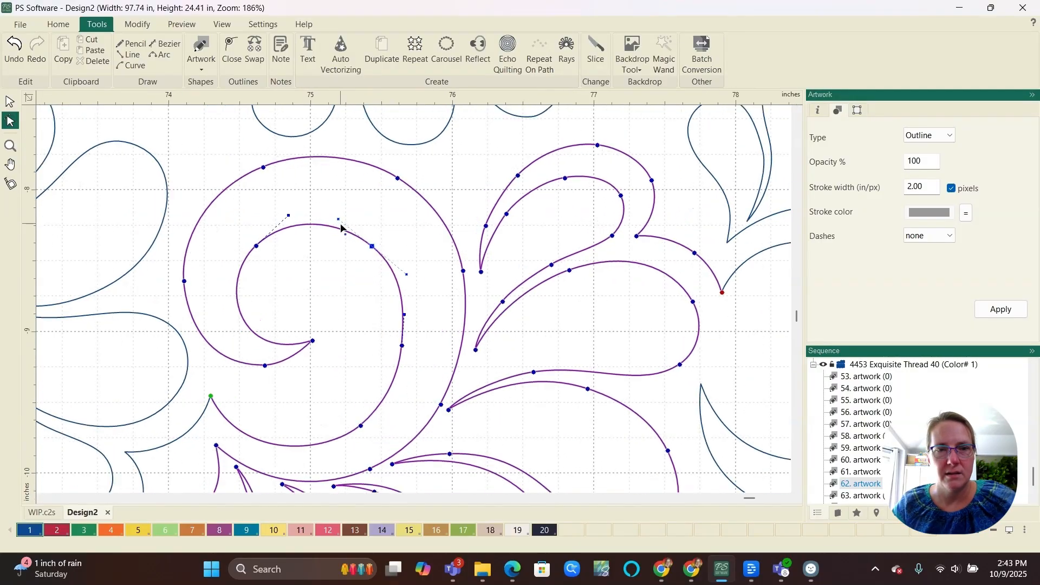
pyautogui.scroll(2, 341, 228)
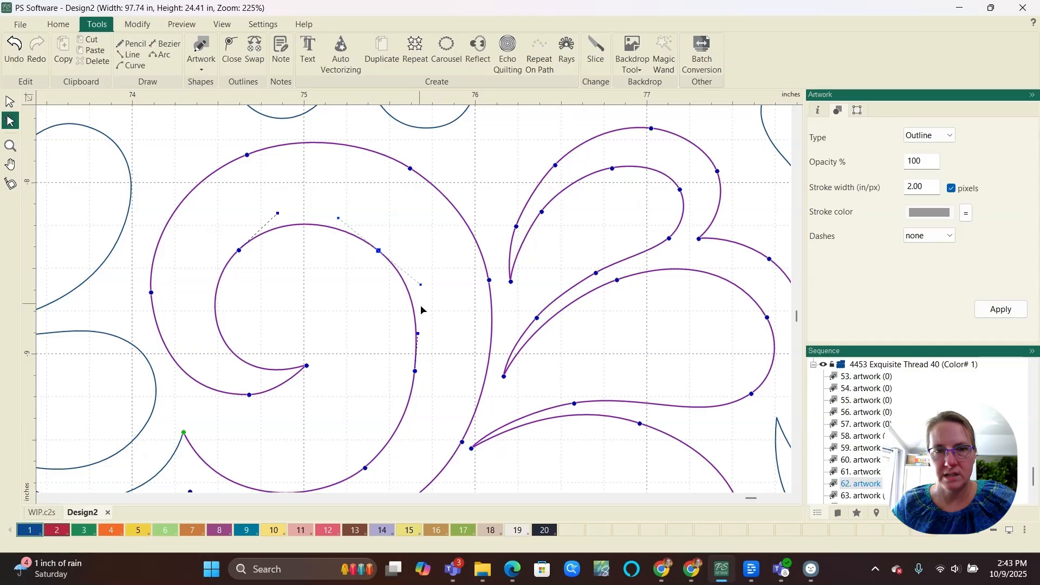
pyautogui.scroll(3, 441, 350)
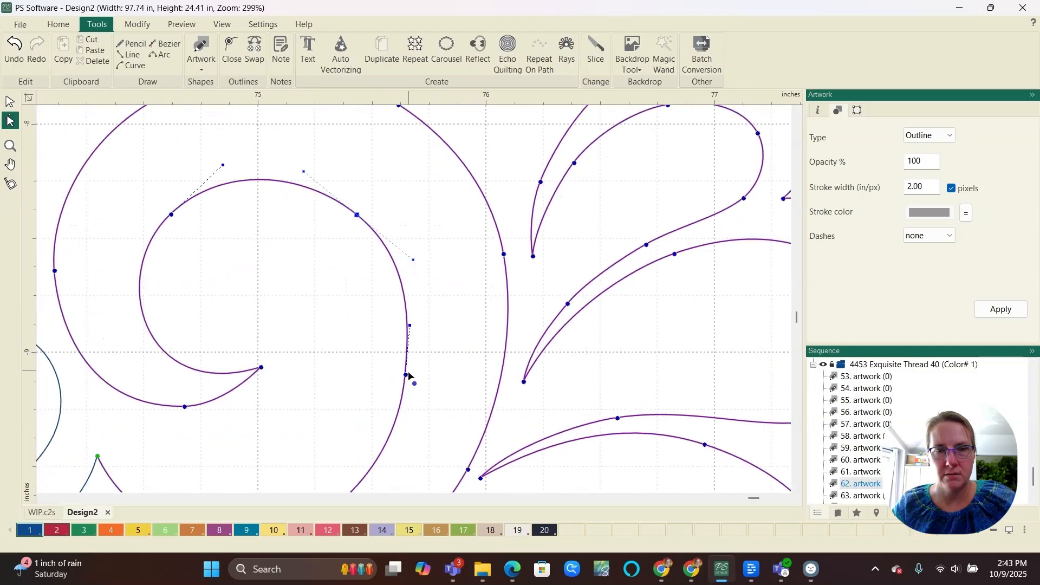
pyautogui.moveTo(408, 375); pyautogui.dragTo(414, 377)
pyautogui.moveTo(419, 334); pyautogui.dragTo(420, 330)
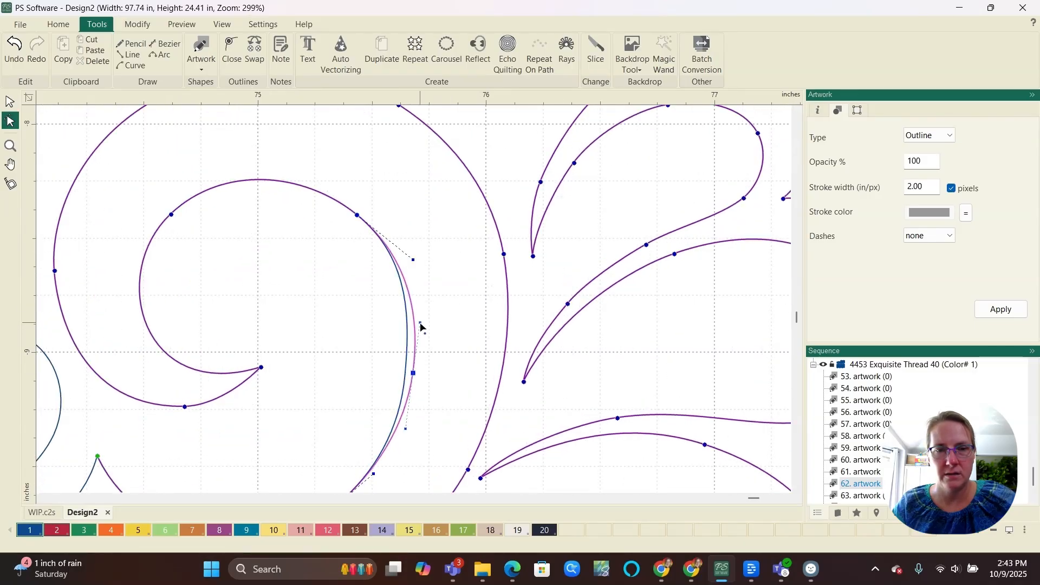
pyautogui.scroll(-5, 385, 374)
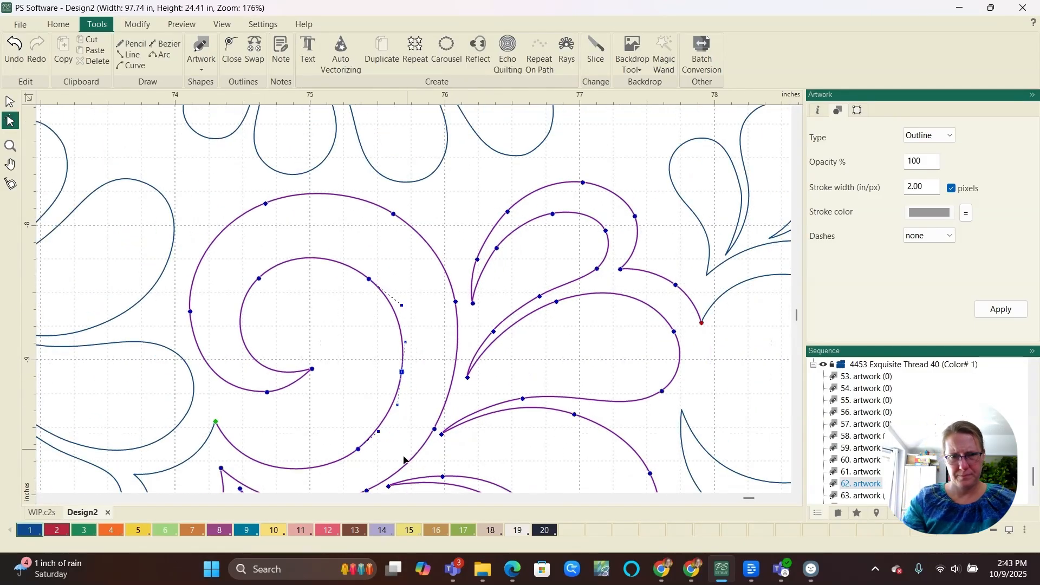
pyautogui.click(334, 400)
pyautogui.scroll(-6, 334, 400)
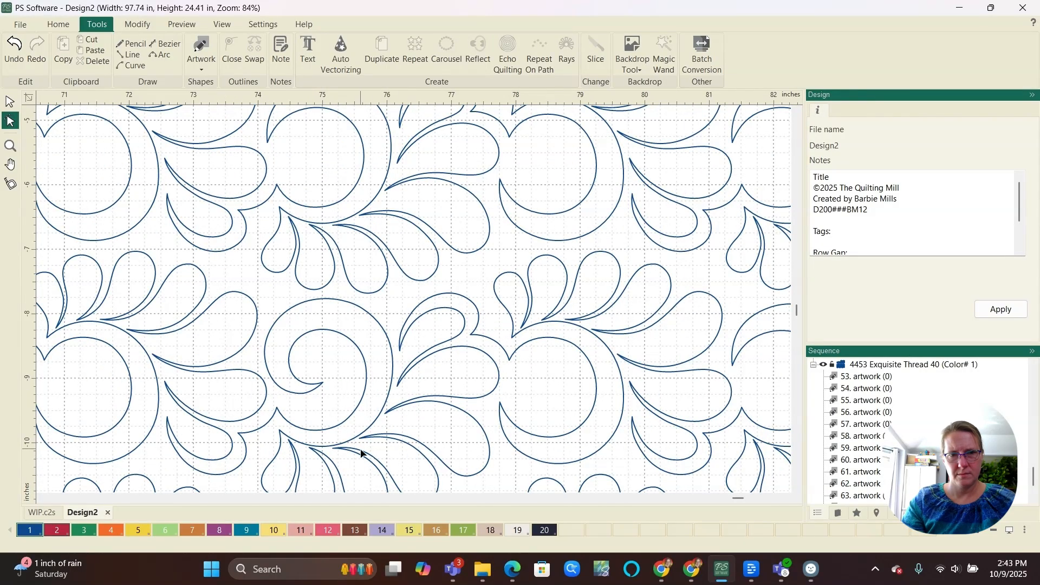
# - Select the spiral motif and round the lower left of its inner arc by adjusting the handle of its start point
pyautogui.scroll(-3, 283, 369)
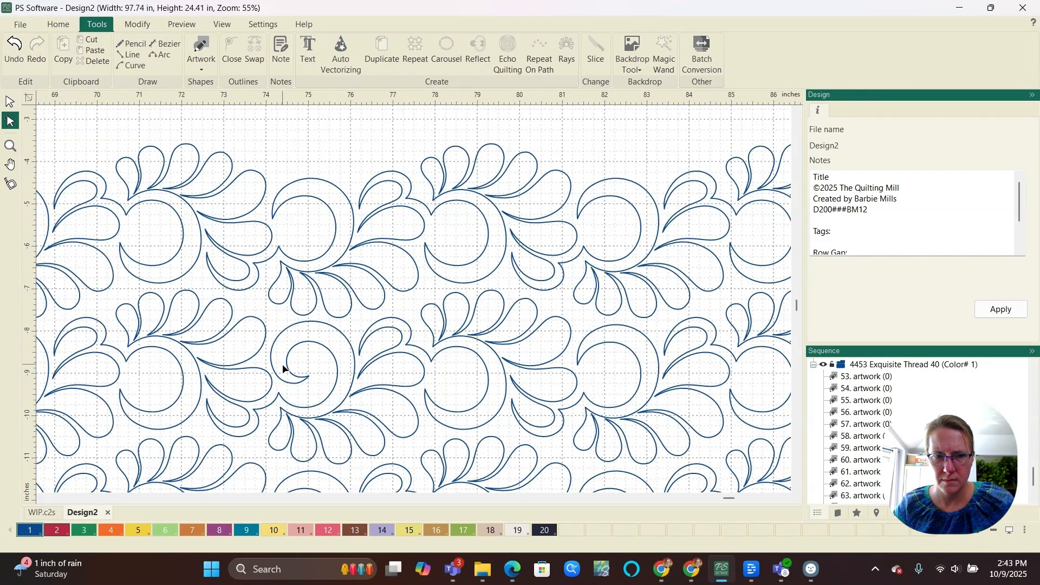
pyautogui.scroll(3, 295, 395)
pyautogui.click(318, 413)
pyautogui.scroll(6, 312, 412)
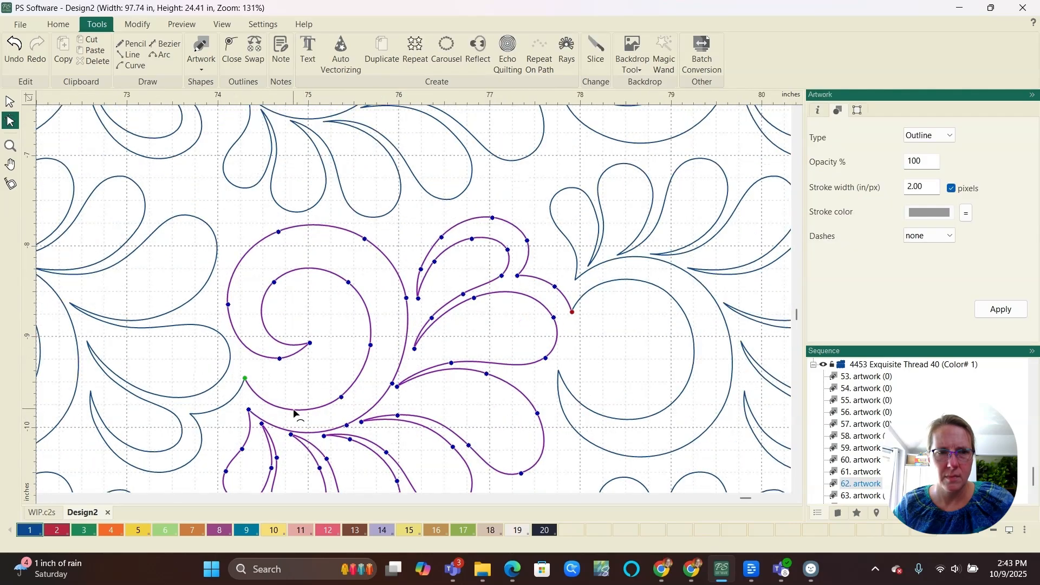
pyautogui.scroll(2, 246, 394)
pyautogui.click(231, 368)
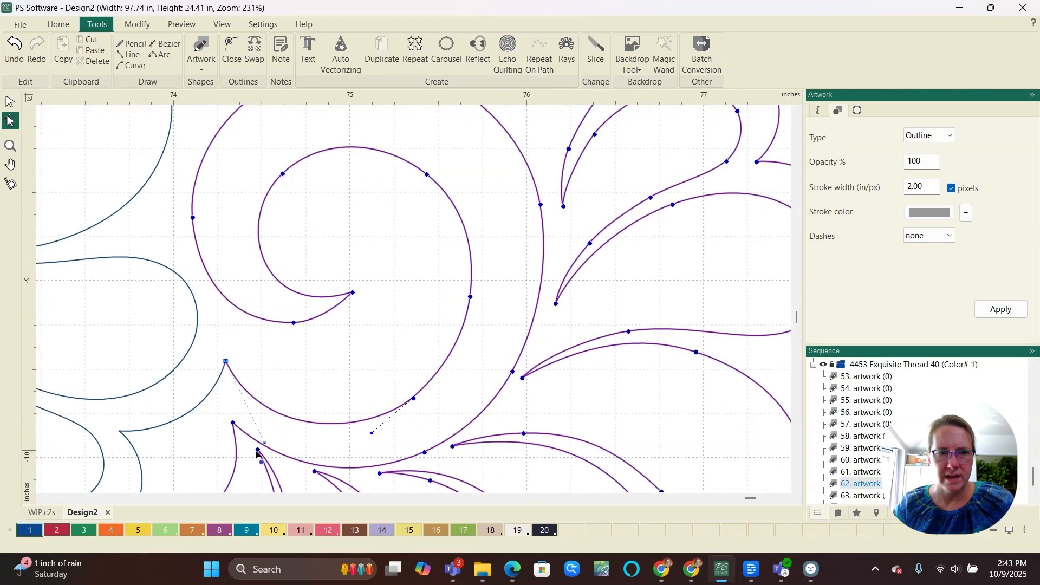
pyautogui.moveTo(264, 443)
pyautogui.mouseDown()
pyautogui.moveTo(268, 425)
pyautogui.moveTo(280, 436)
pyautogui.mouseUp()
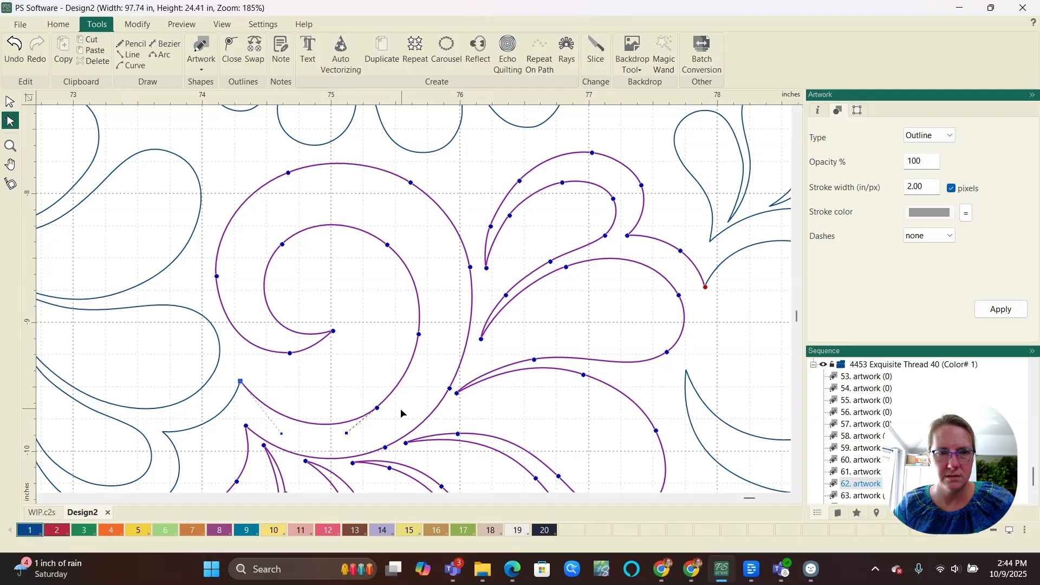
# - Smooth the bottom of the spiral's inner arc by nudging its lower right point and the start point's handle, and deselect the motif
pyautogui.scroll(-1, 401, 416)
pyautogui.click(413, 399)
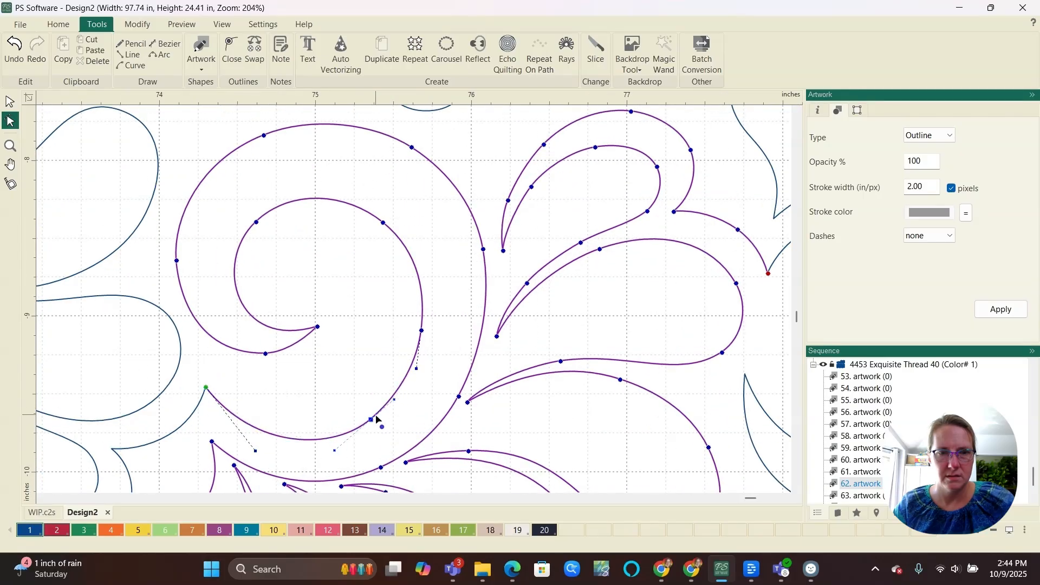
pyautogui.scroll(-1, 373, 425)
pyautogui.scroll(4, 352, 441)
pyautogui.scroll(3, 379, 418)
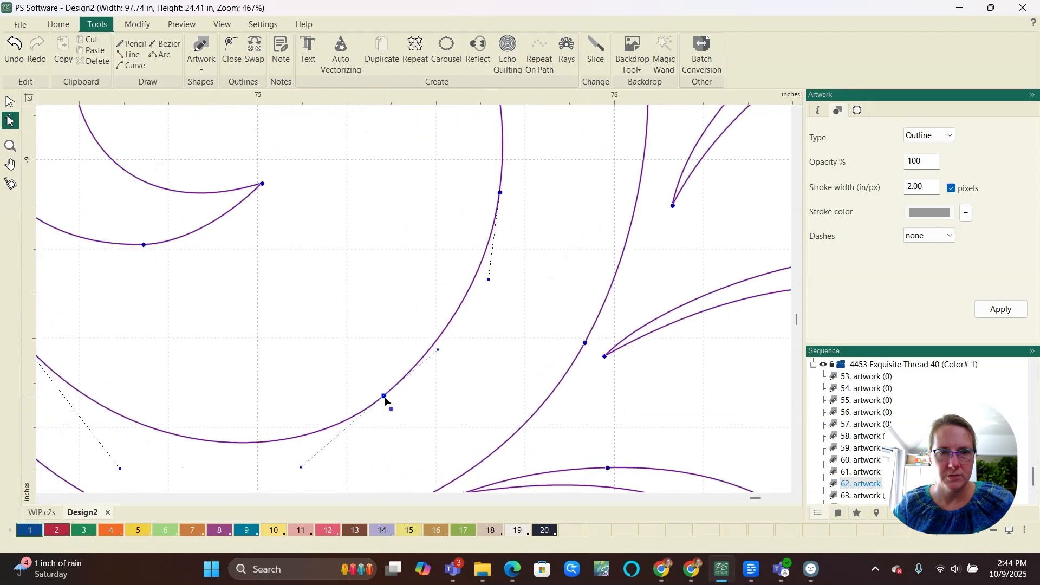
pyautogui.moveTo(385, 393); pyautogui.dragTo(386, 390)
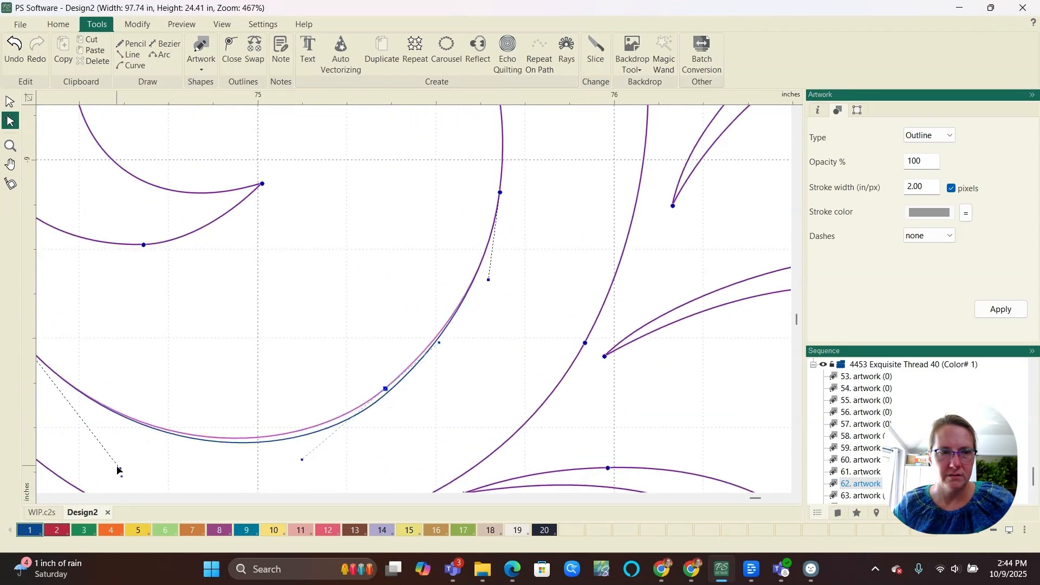
pyautogui.moveTo(118, 470); pyautogui.dragTo(100, 457)
pyautogui.scroll(-2, 467, 398)
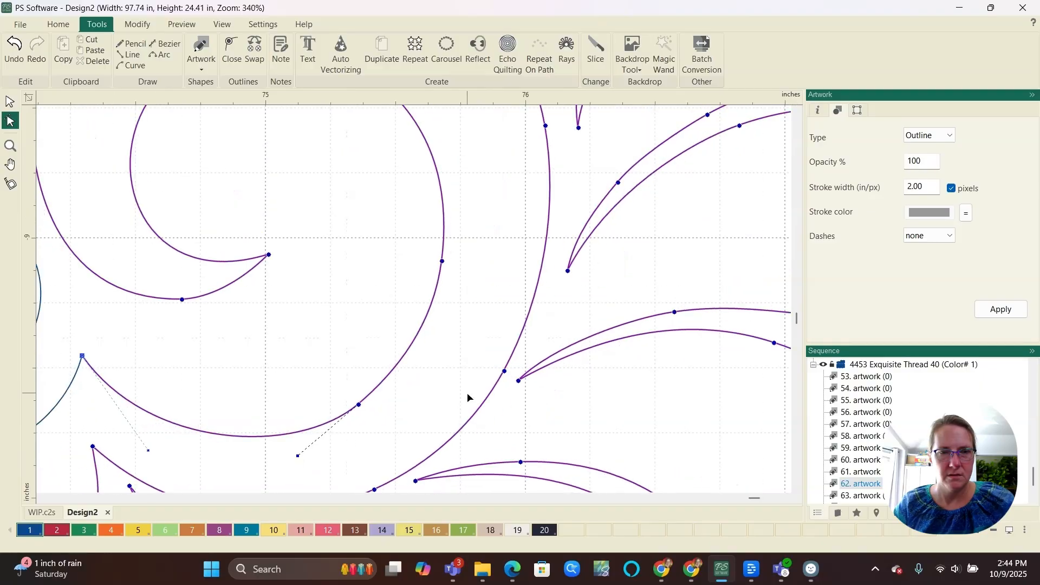
pyautogui.scroll(-2, 467, 394)
pyautogui.scroll(-5, 441, 346)
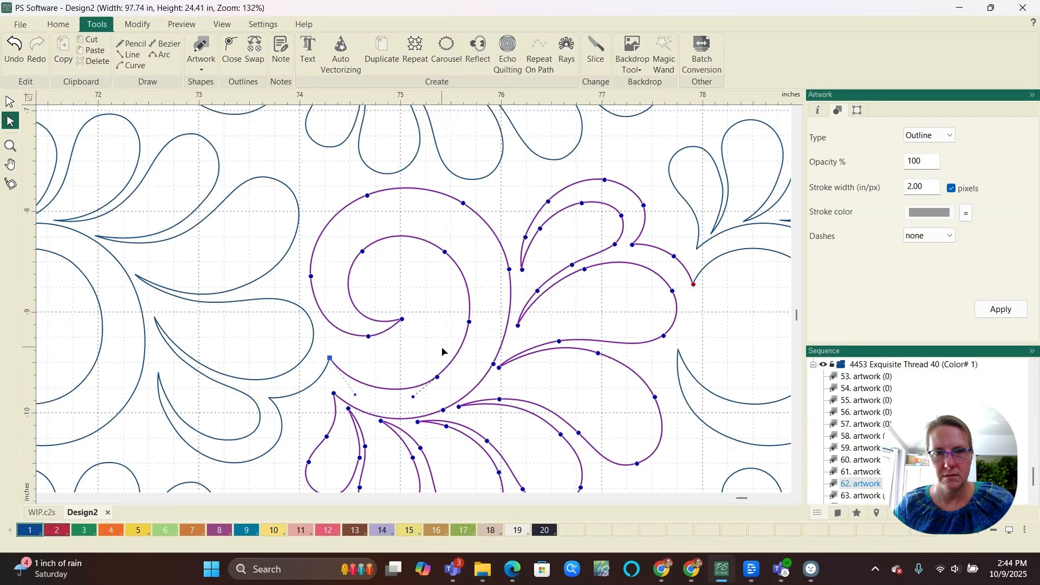
pyautogui.click(556, 379)
pyautogui.scroll(-2, 455, 379)
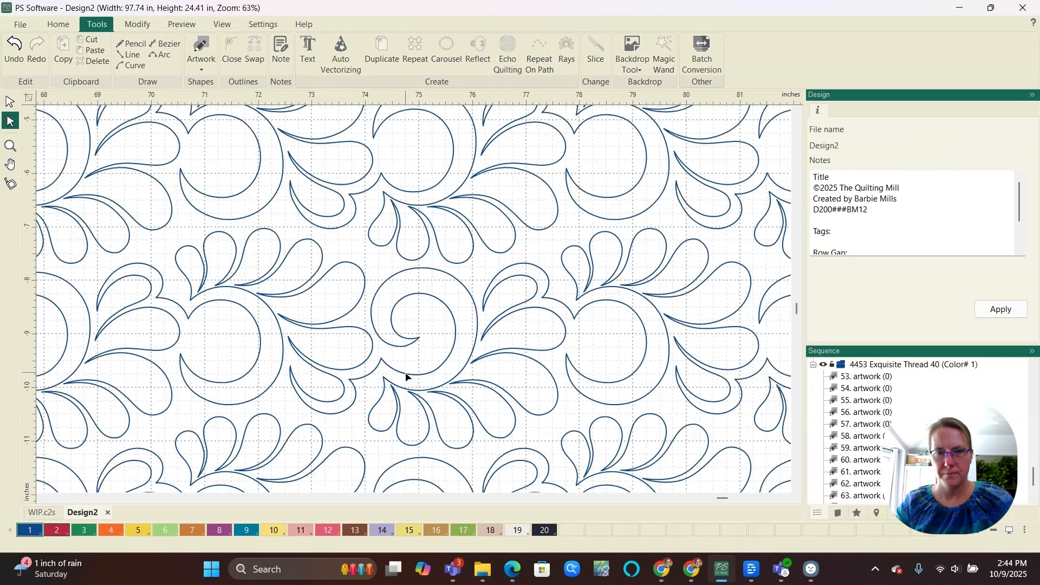
# - Recolor the spiral motif with thread color 2 and deselect it
pyautogui.click(478, 340)
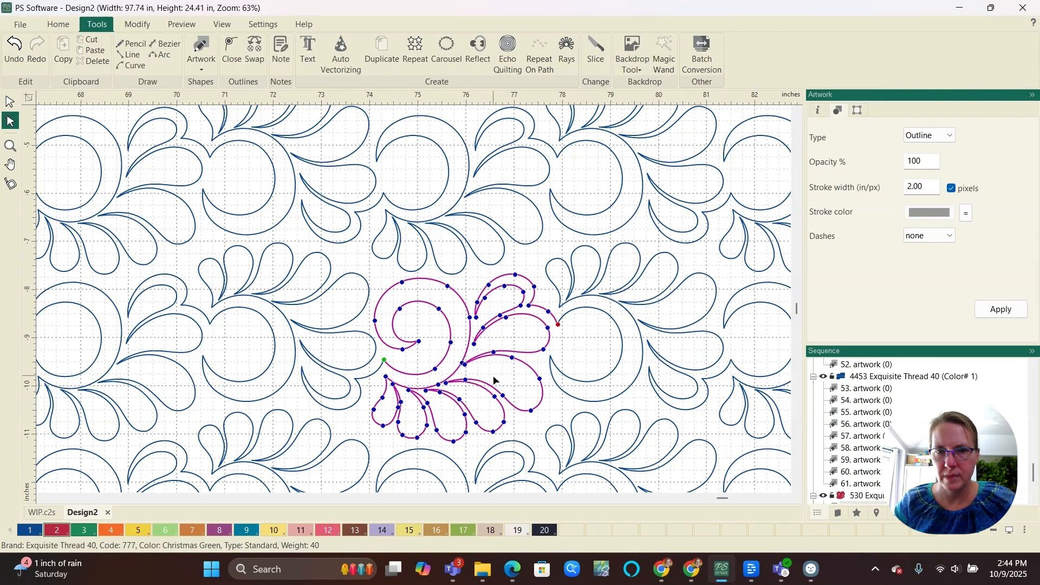
pyautogui.scroll(-2, 401, 375)
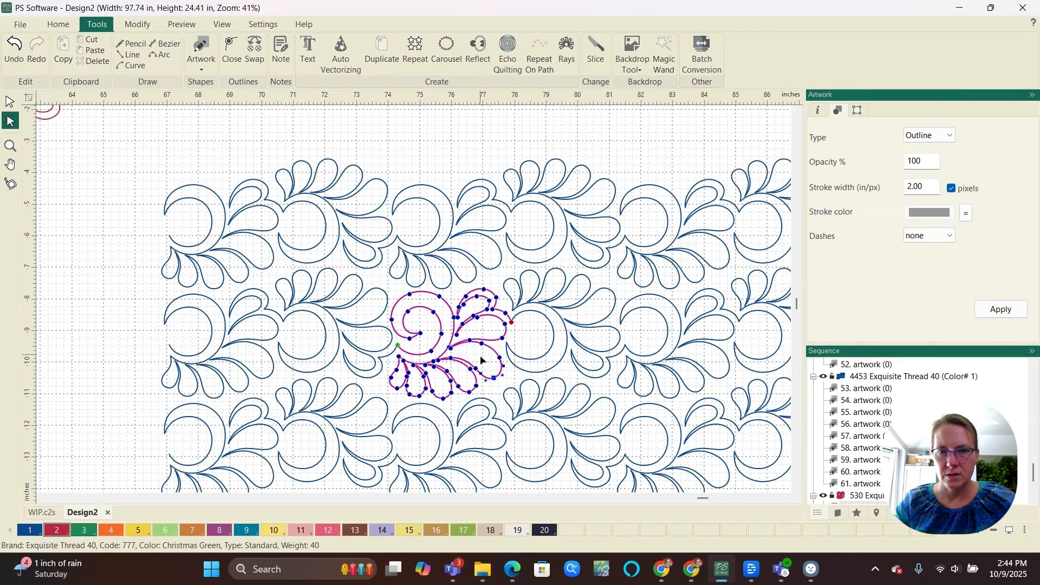
pyautogui.click(473, 358)
pyautogui.scroll(2, 559, 380)
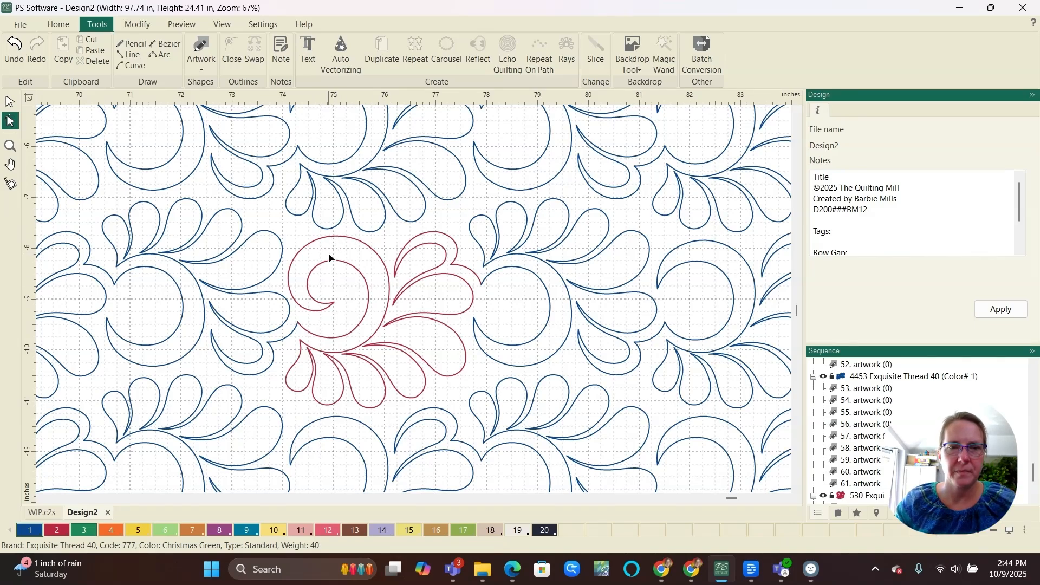
# - Select the spiral's upper, left and inner points together with its tip and shift them slightly down and to the right
pyautogui.scroll(3, 331, 233)
pyautogui.click(355, 272)
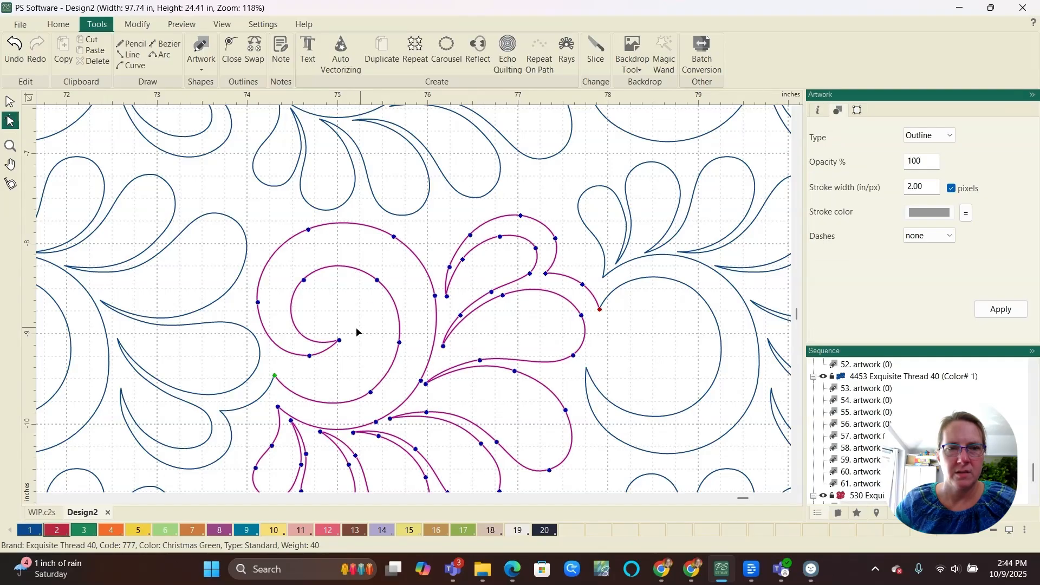
pyautogui.moveTo(211, 184); pyautogui.dragTo(428, 372)
pyautogui.scroll(1, 325, 391)
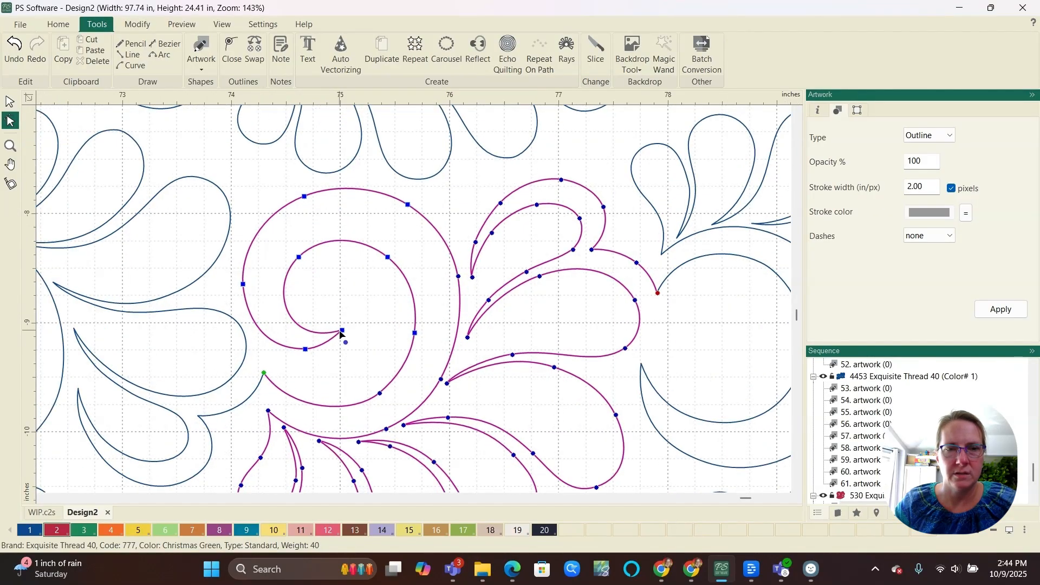
pyautogui.moveTo(341, 331); pyautogui.dragTo(352, 352)
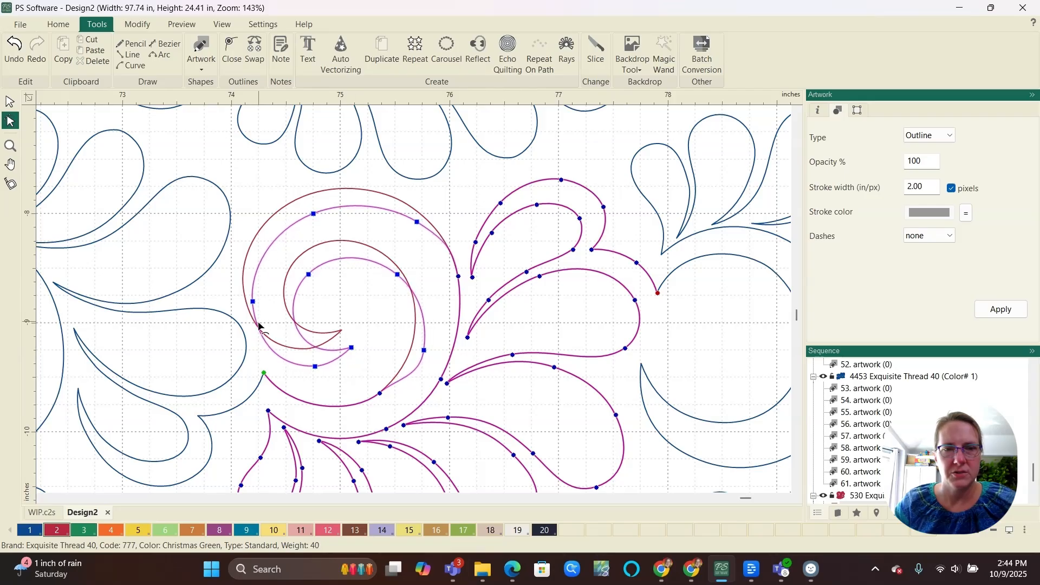
pyautogui.scroll(-1, 343, 292)
pyautogui.scroll(1, 366, 298)
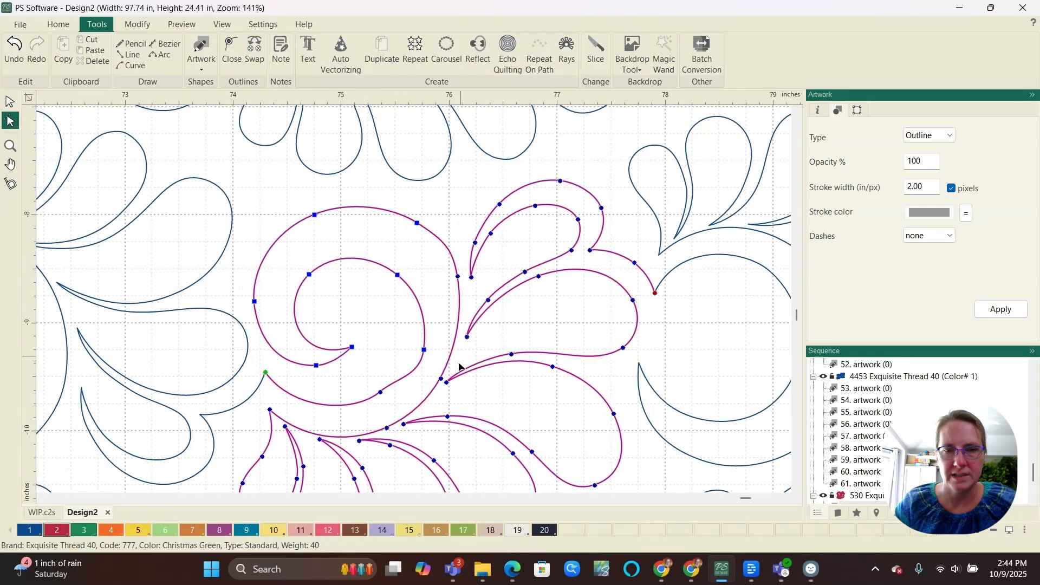
# - Round the right side of the inner arc by moving its right point inward, its upper right point up and its lower right point outward
pyautogui.scroll(1, 437, 337)
pyautogui.moveTo(421, 356); pyautogui.dragTo(409, 341)
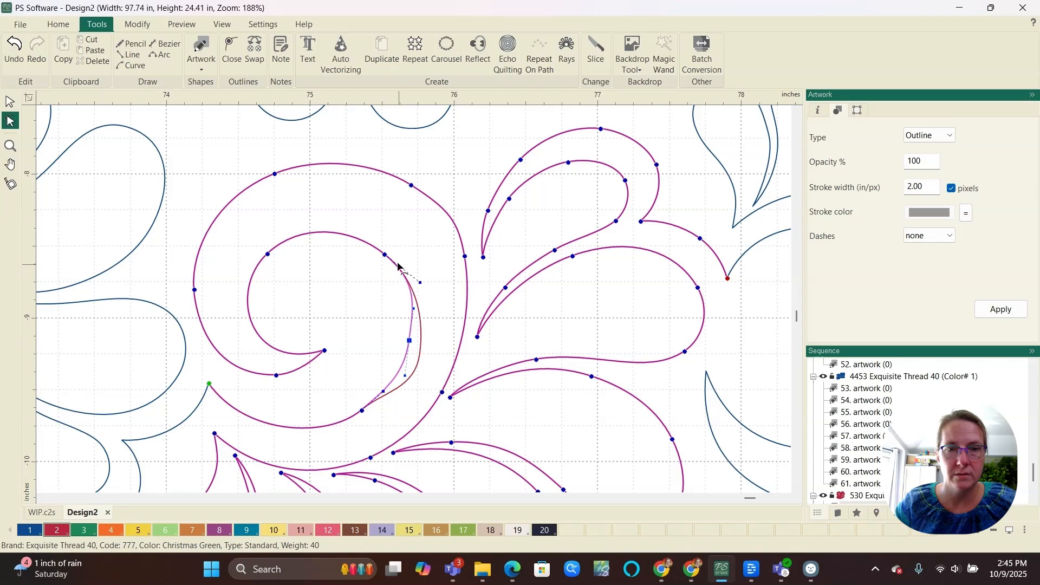
pyautogui.moveTo(385, 254); pyautogui.dragTo(418, 281)
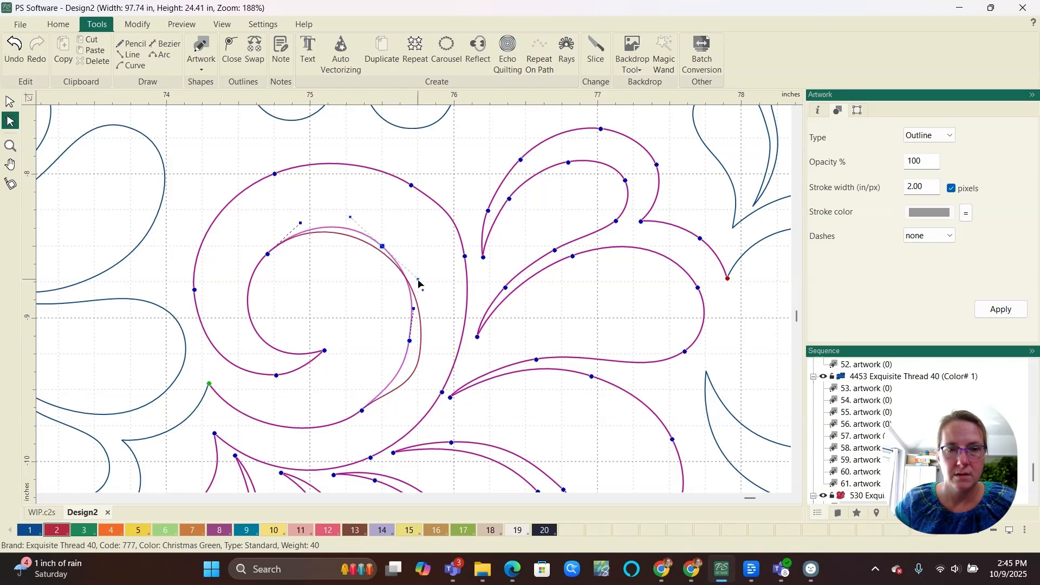
pyautogui.click(363, 411)
pyautogui.scroll(4, 357, 430)
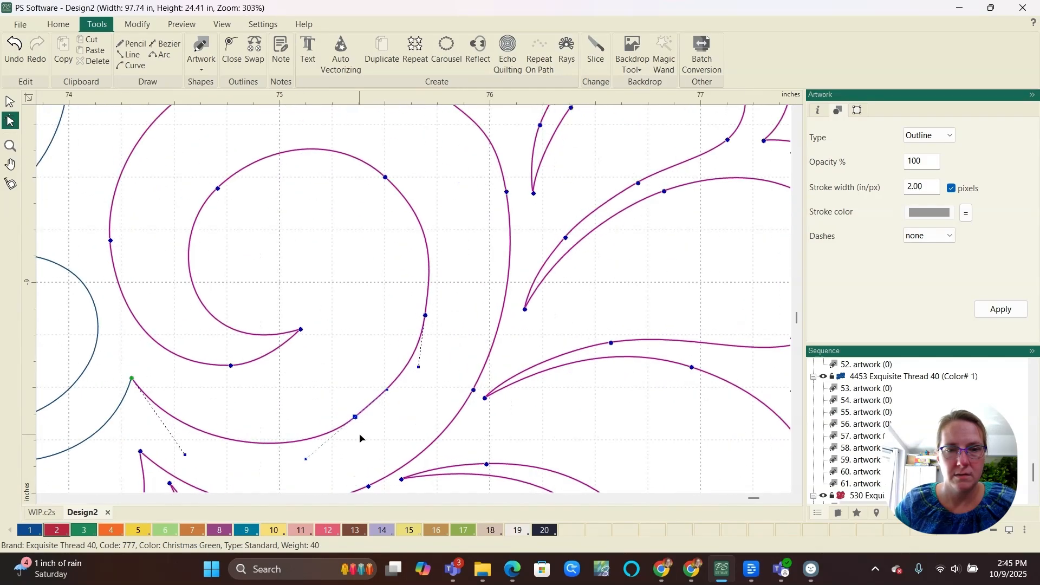
pyautogui.moveTo(403, 384); pyautogui.dragTo(408, 385)
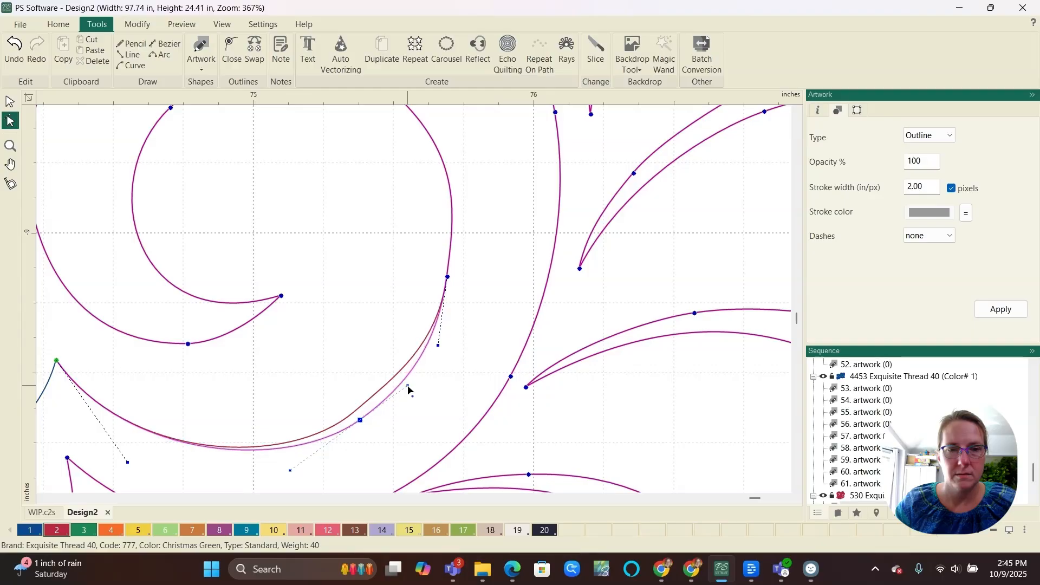
pyautogui.scroll(-4, 335, 384)
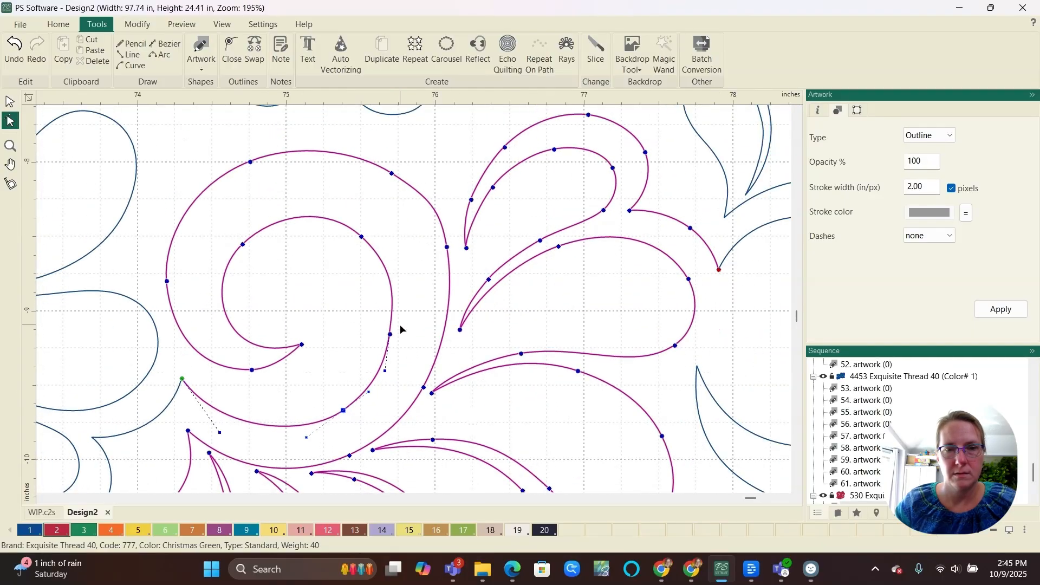
# - Fine-tune the upper right point of the spiral's inner arc to even out the curve above its right point
pyautogui.click(390, 335)
pyautogui.scroll(2, 390, 343)
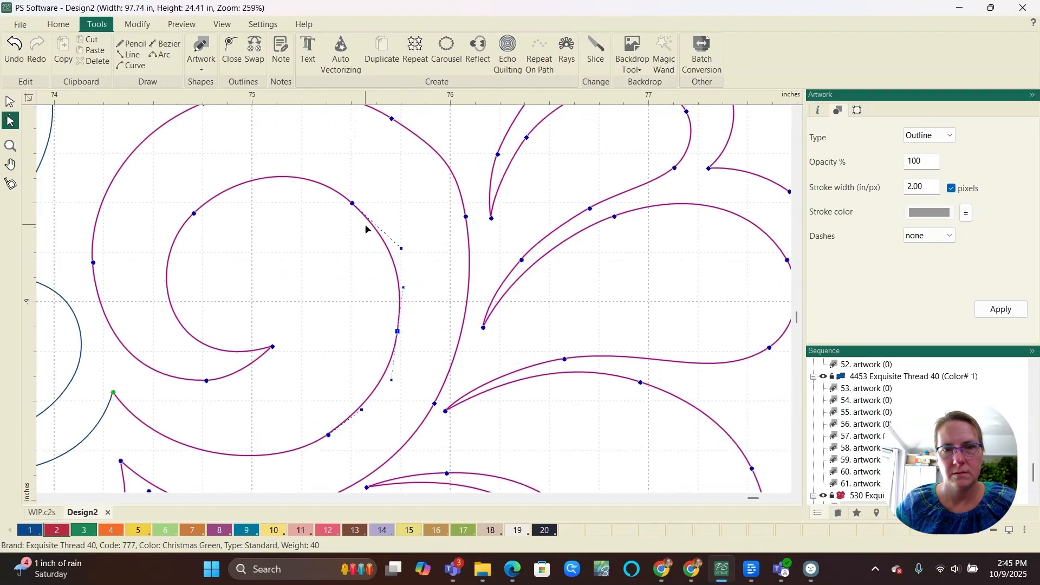
pyautogui.moveTo(352, 206); pyautogui.dragTo(355, 214)
pyautogui.scroll(-3, 327, 275)
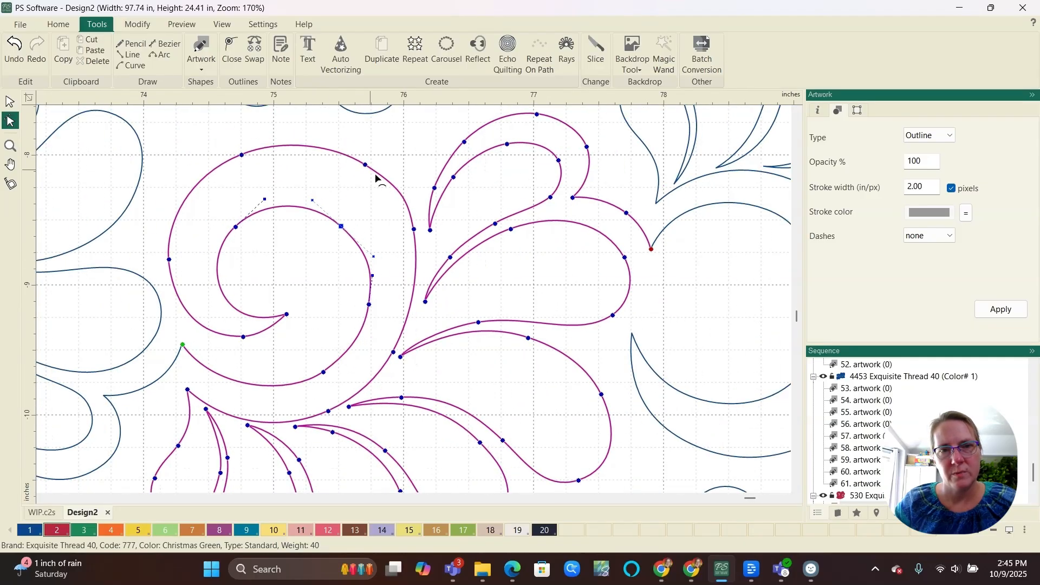
# - Smooth the bulge on the outer arc's upper right by moving its upper right and right points inward and adjusting the handle
pyautogui.scroll(4, 346, 182)
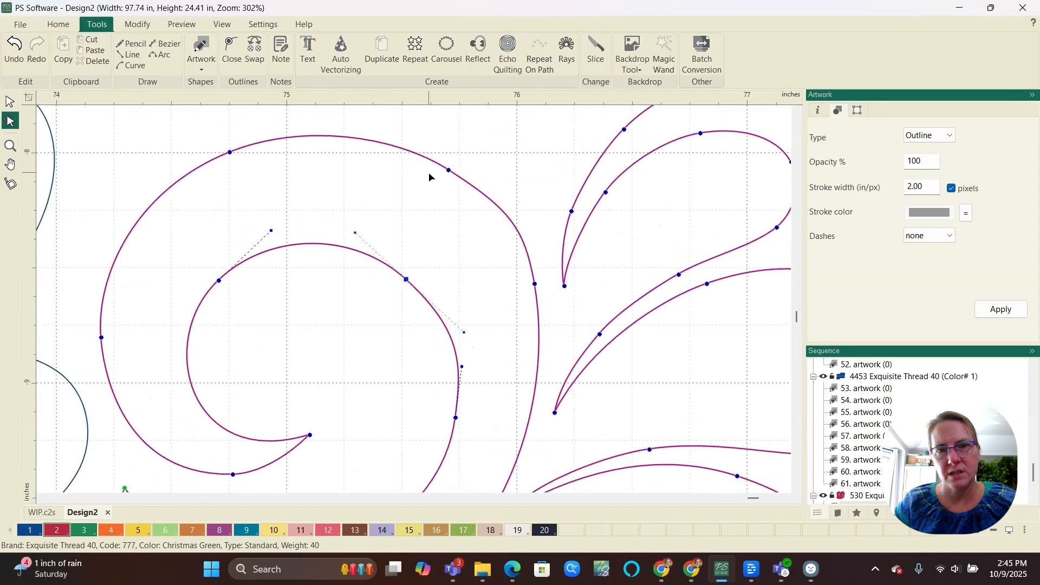
pyautogui.moveTo(448, 171); pyautogui.dragTo(443, 179)
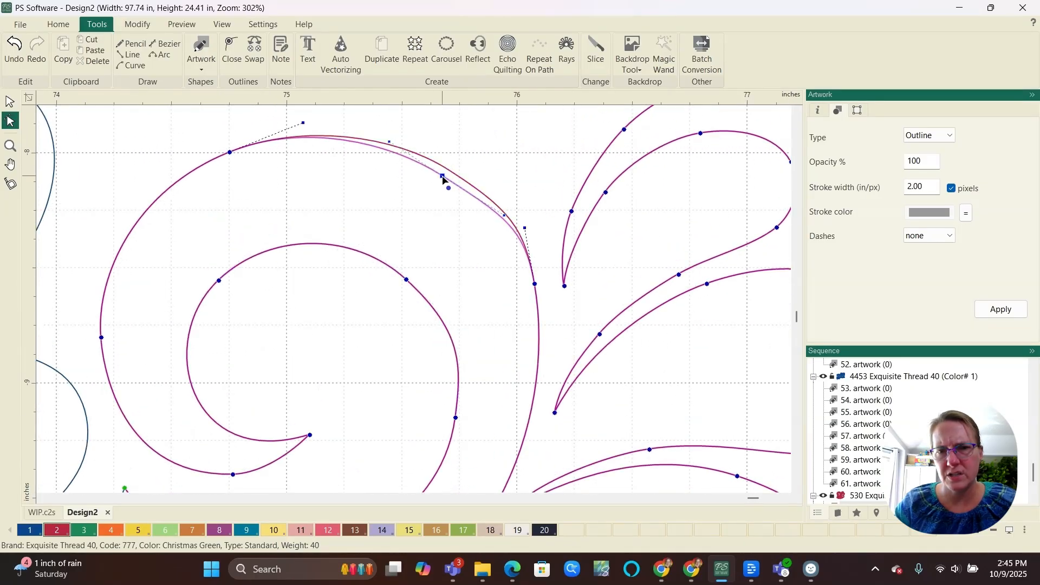
pyautogui.moveTo(535, 284); pyautogui.dragTo(534, 302)
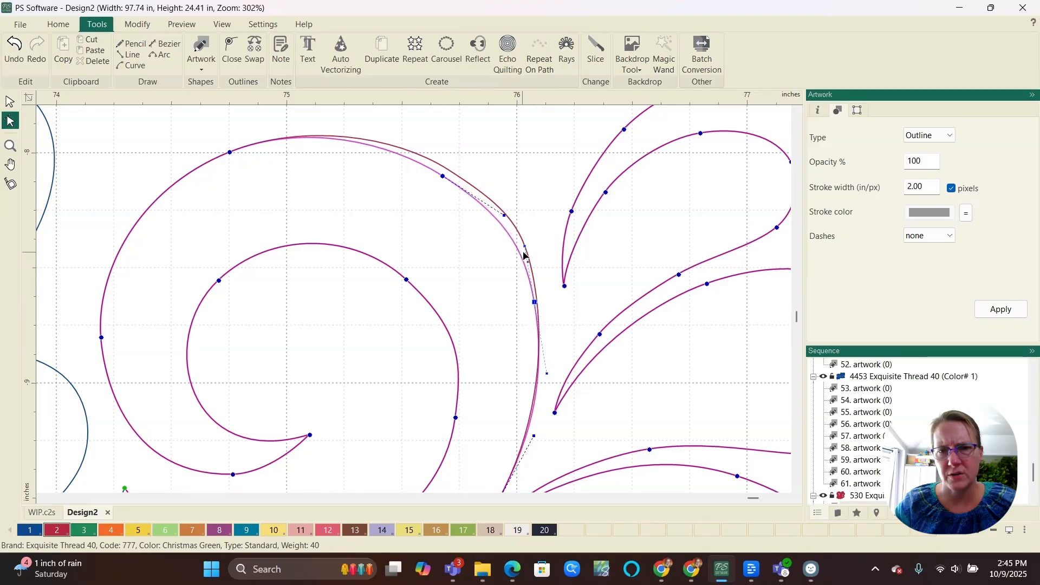
pyautogui.moveTo(524, 245); pyautogui.dragTo(524, 242)
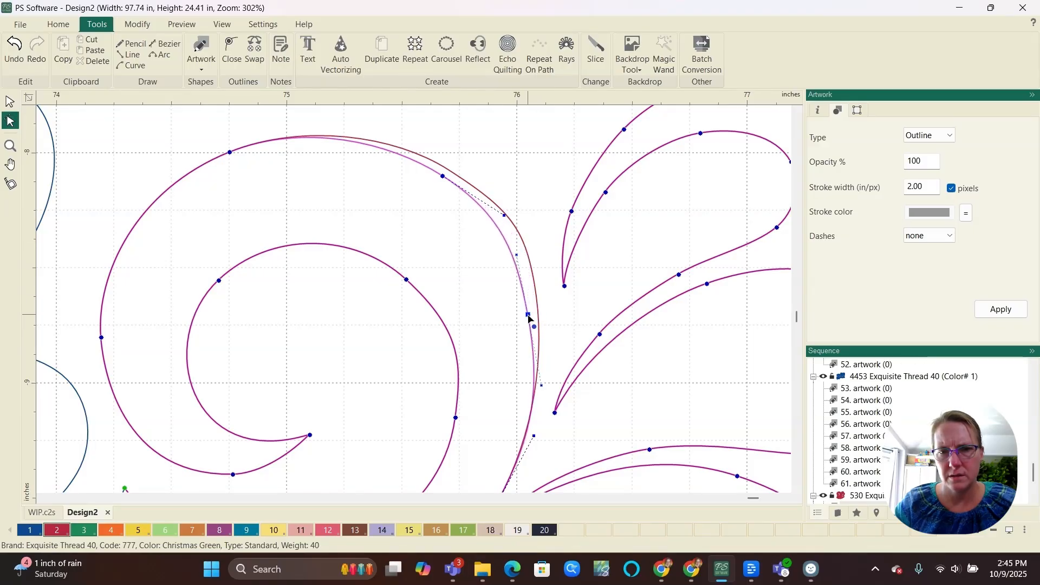
pyautogui.scroll(-3, 541, 339)
pyautogui.scroll(-1, 542, 340)
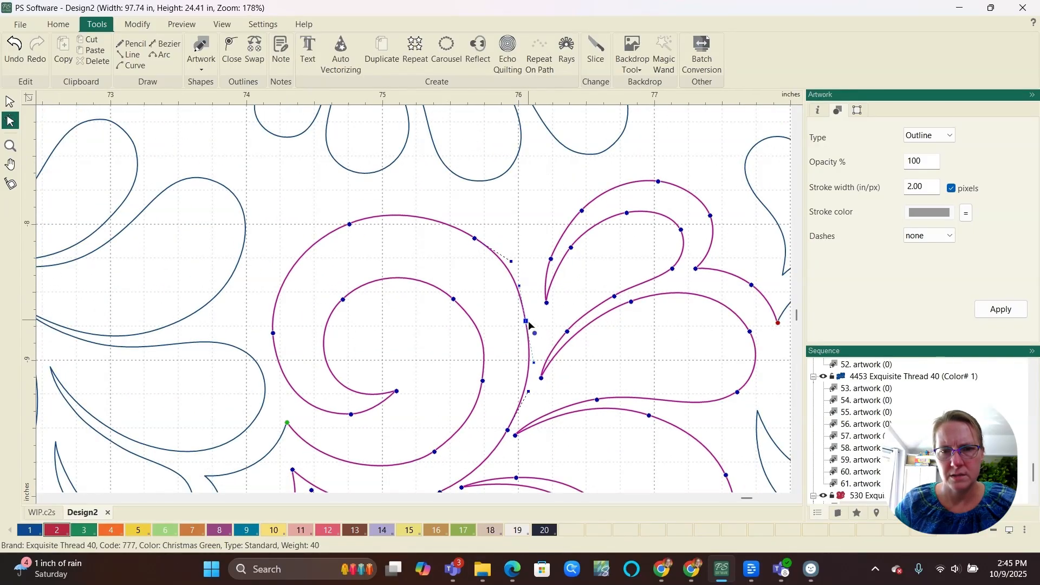
# - Shift the outer arc's right point slightly outward and shorten its upper handle to refine the curve
pyautogui.scroll(2, 529, 325)
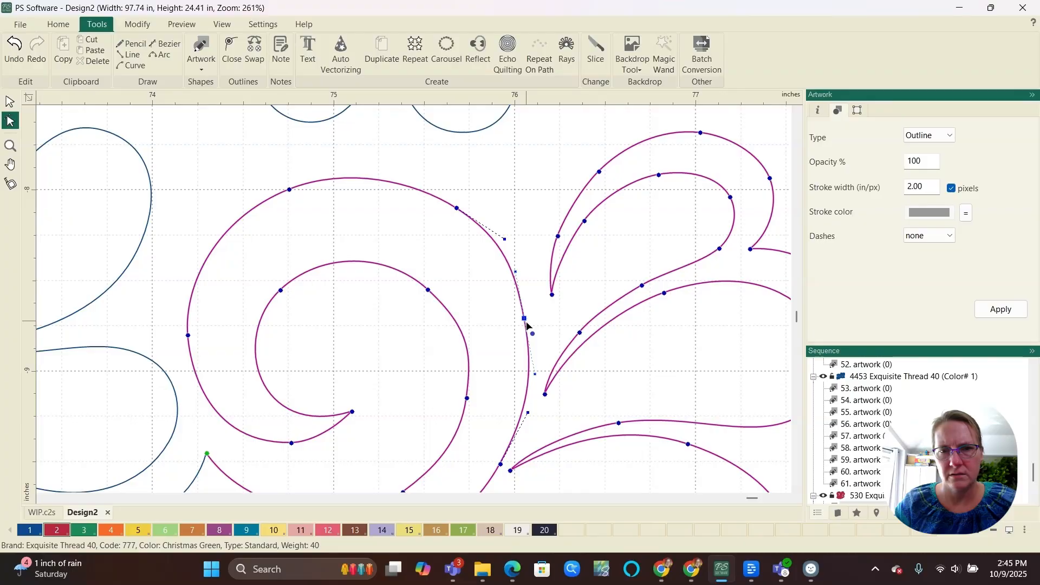
pyautogui.scroll(5, 525, 320)
pyautogui.moveTo(530, 321); pyautogui.dragTo(530, 322)
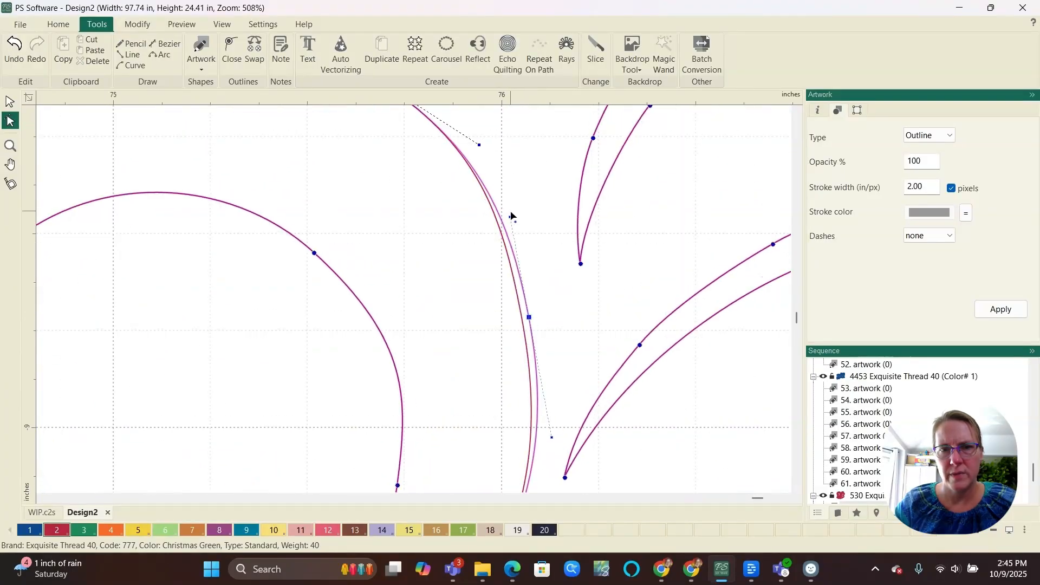
pyautogui.moveTo(511, 217); pyautogui.dragTo(515, 240)
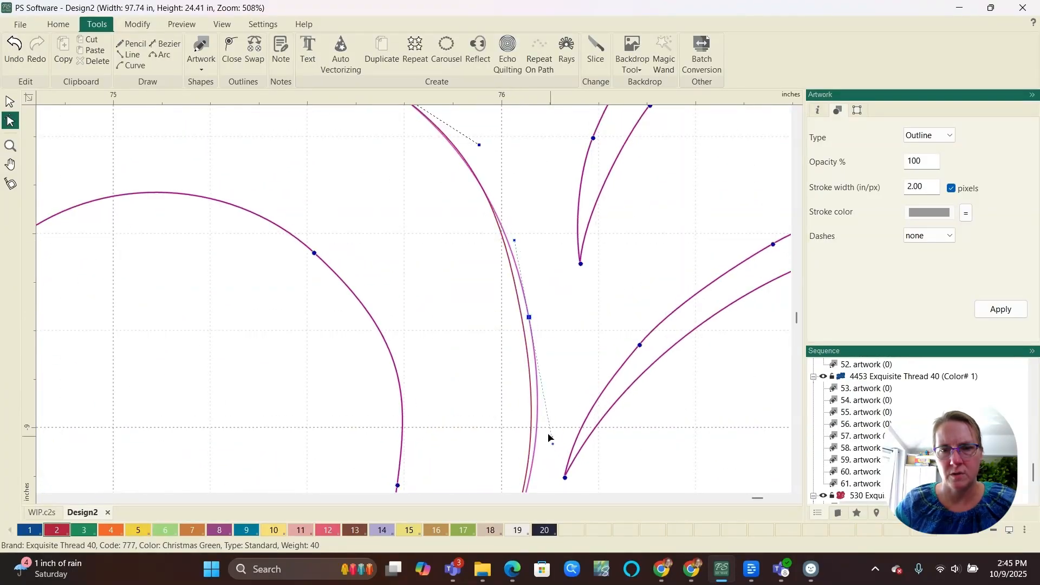
pyautogui.scroll(-6, 482, 338)
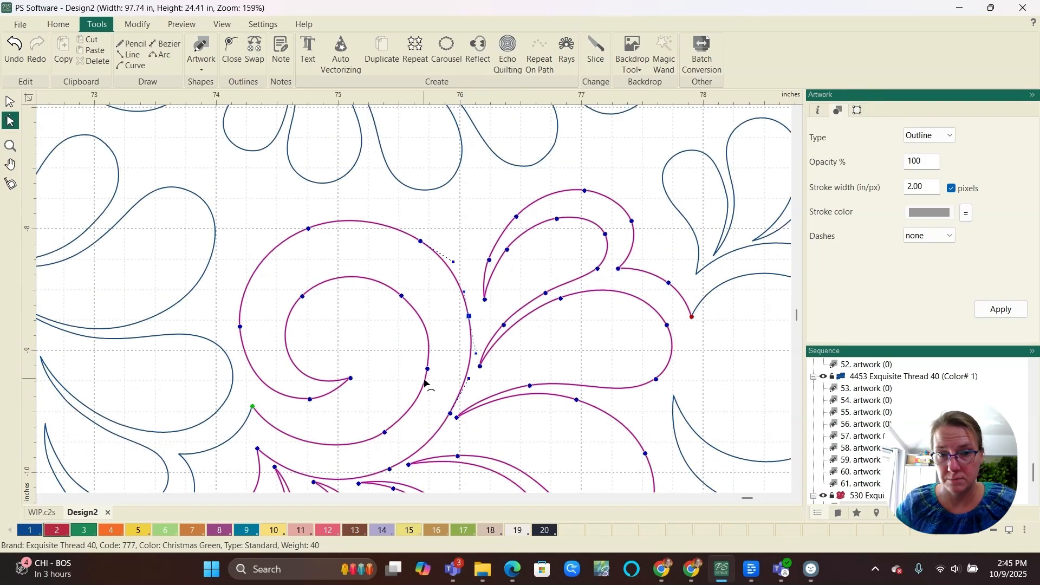
pyautogui.scroll(-2, 498, 390)
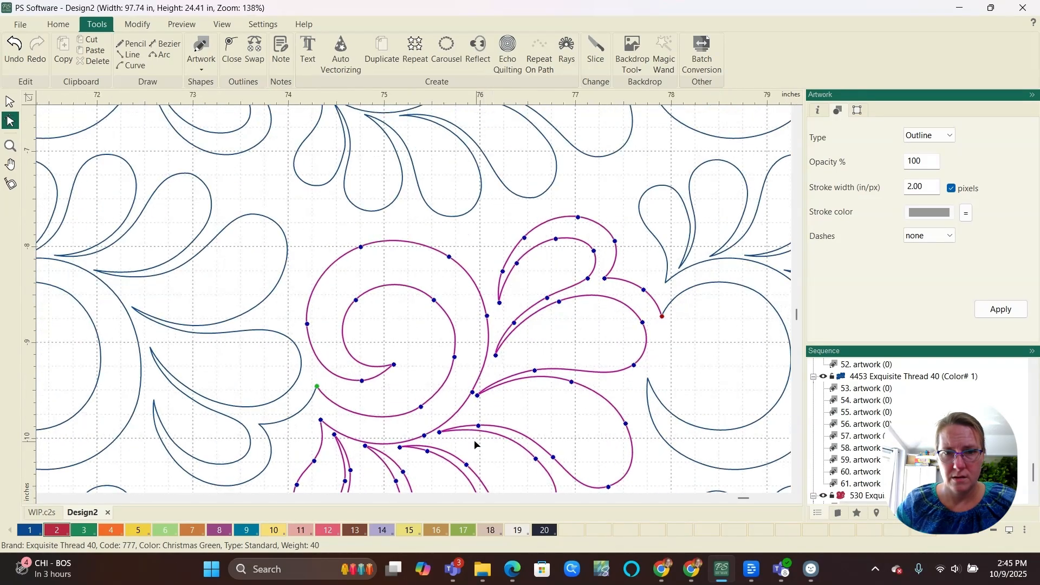
# - Smooth the lower right of the spiral's outer arc by moving its lower right point outward and adjusting its lower handle
pyautogui.scroll(4, 470, 412)
pyautogui.click(478, 362)
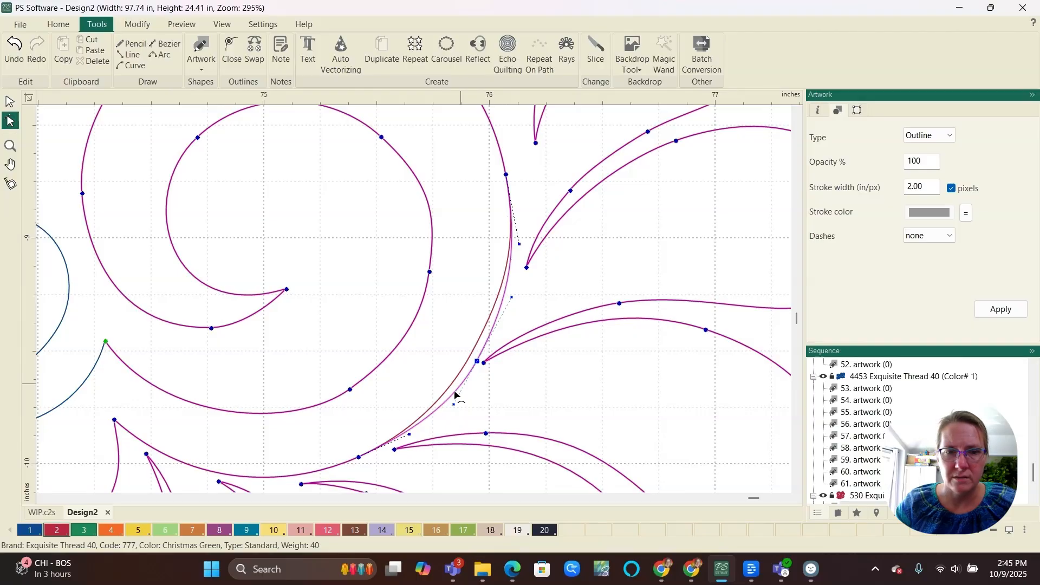
pyautogui.moveTo(454, 405); pyautogui.dragTo(453, 406)
pyautogui.scroll(-3, 492, 407)
pyautogui.click(507, 407)
pyautogui.scroll(-6, 499, 405)
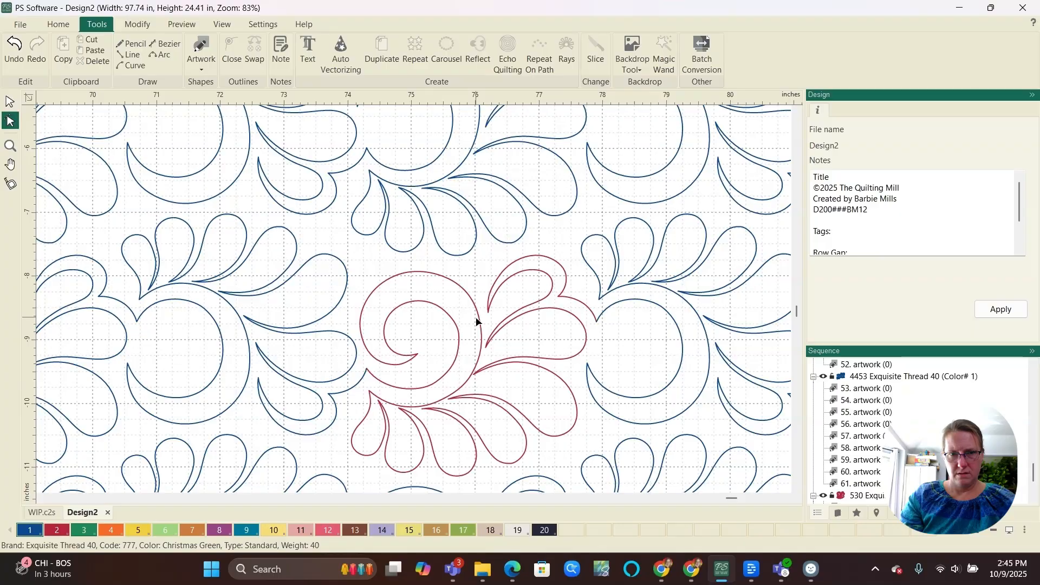
# - Round the upper right of the spiral's inner arc by adjusting the lower handle of its upper right point
pyautogui.scroll(3, 463, 357)
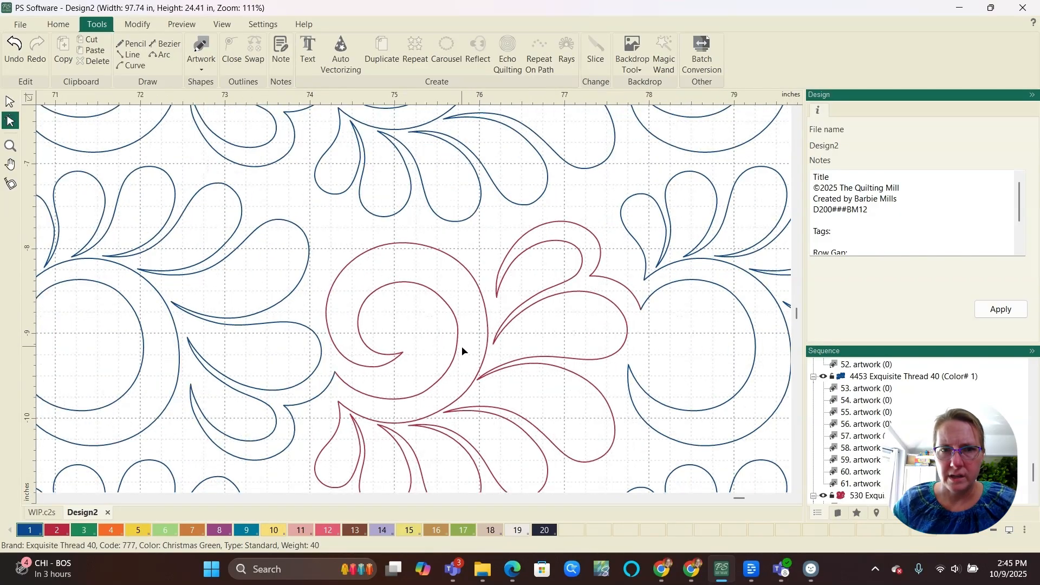
pyautogui.click(484, 324)
pyautogui.scroll(6, 484, 324)
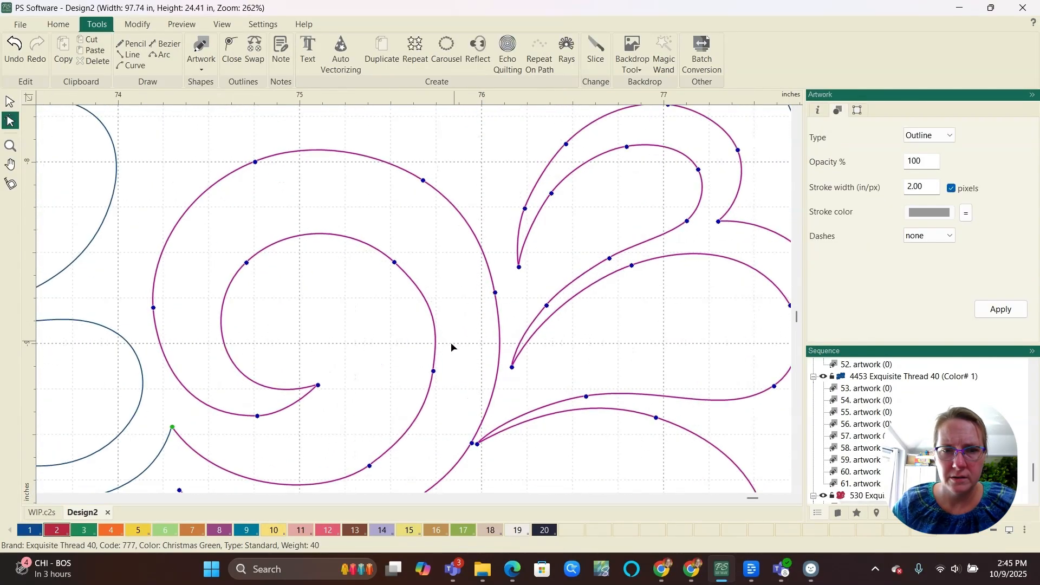
pyautogui.click(429, 378)
pyautogui.moveTo(440, 291); pyautogui.dragTo(422, 276)
pyautogui.scroll(-2, 434, 290)
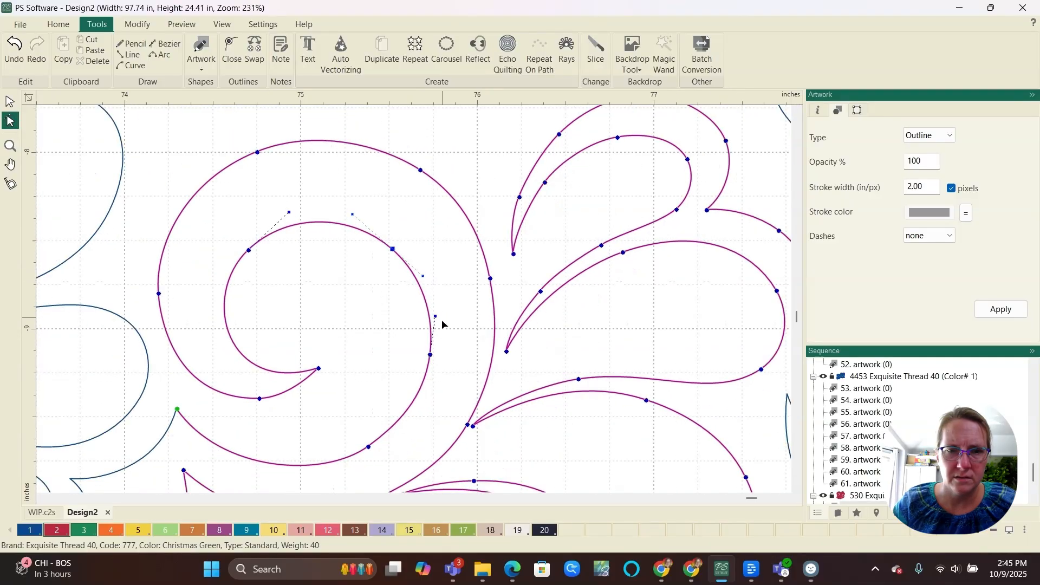
# - Flatten the bottom of the inner arc slightly by raising the lower handle of its lower right point
pyautogui.scroll(3, 374, 461)
pyautogui.click(373, 434)
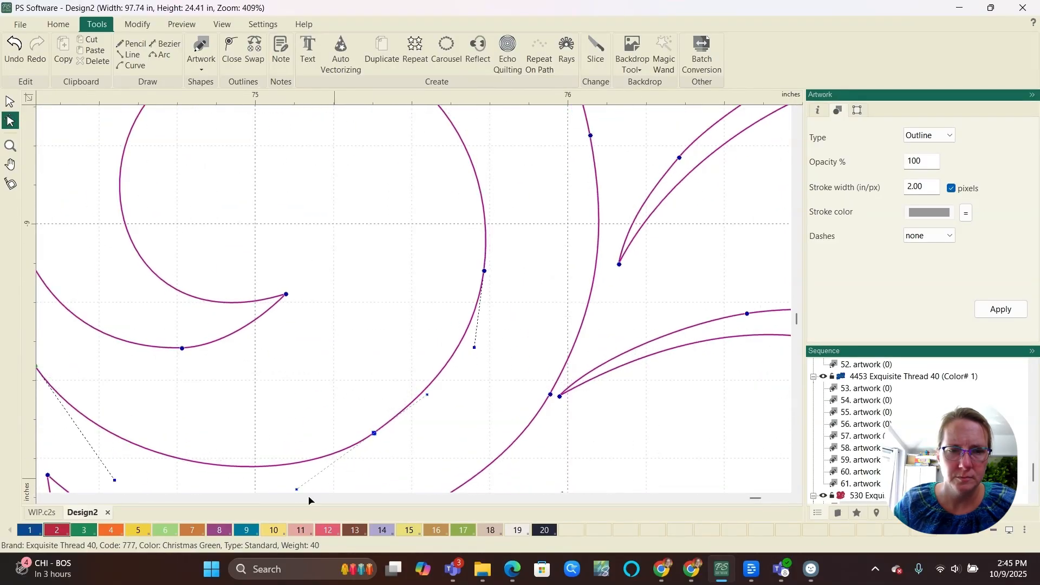
pyautogui.moveTo(298, 491); pyautogui.dragTo(298, 483)
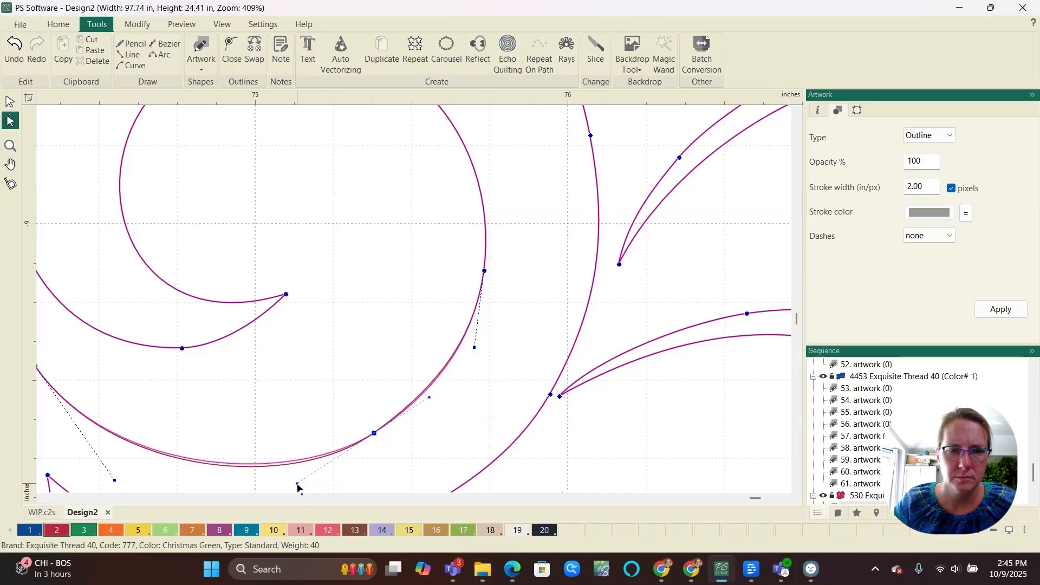
pyautogui.scroll(-6, 338, 393)
pyautogui.click(424, 401)
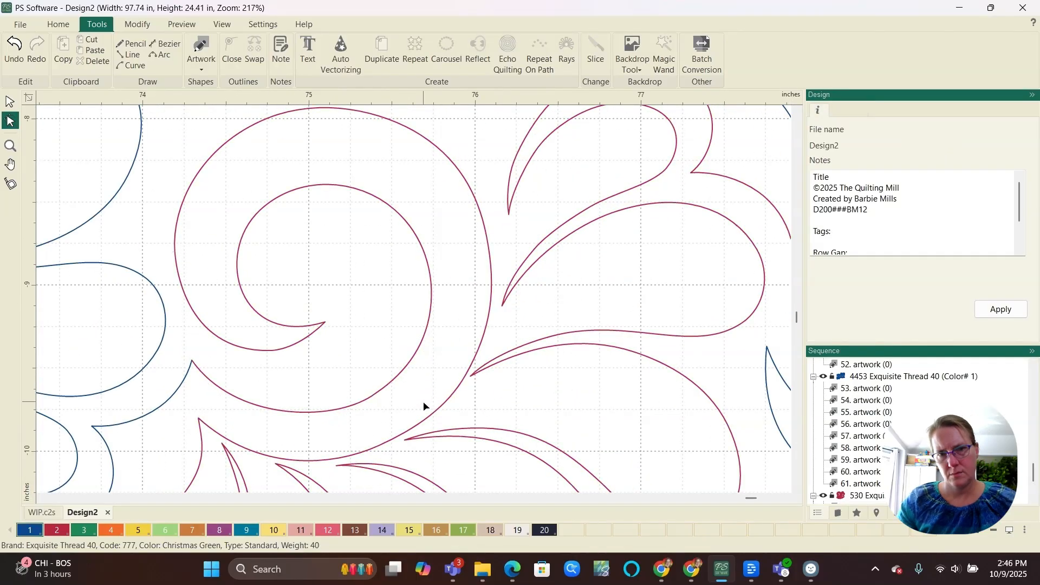
# - Copy the spiral feather motif twice into the empty area beside the repeat blocks and flip the second copy
pyautogui.scroll(-3, 328, 378)
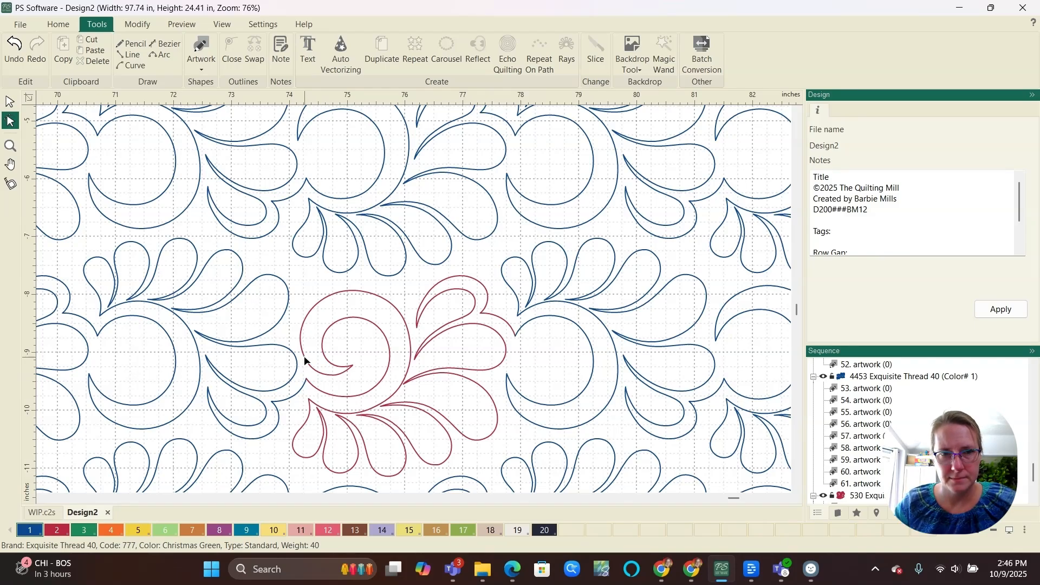
pyautogui.scroll(-1, 287, 351)
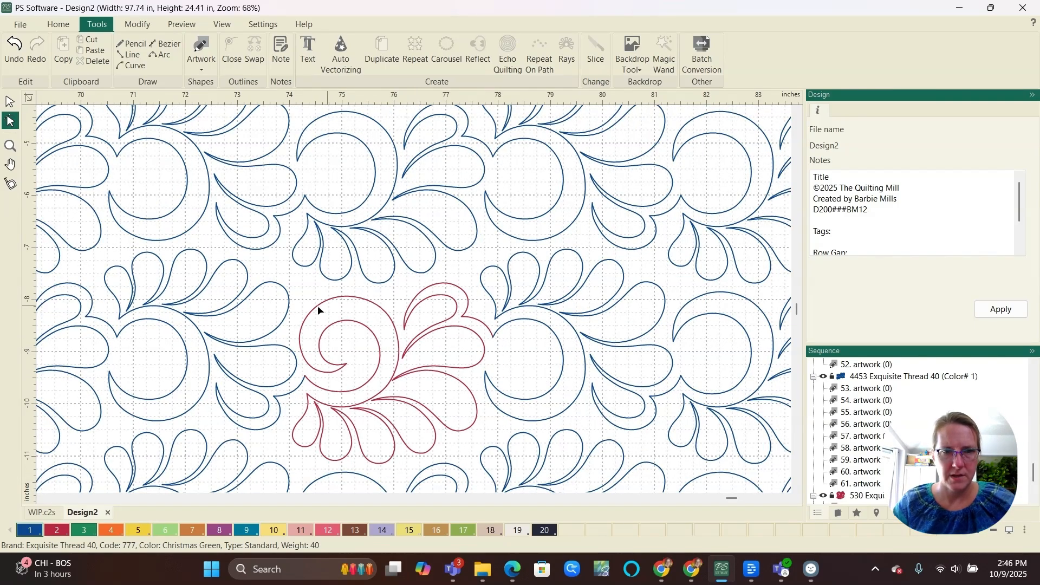
pyautogui.scroll(-3, 222, 319)
pyautogui.press('Escape')
pyautogui.scroll(-2, 412, 303)
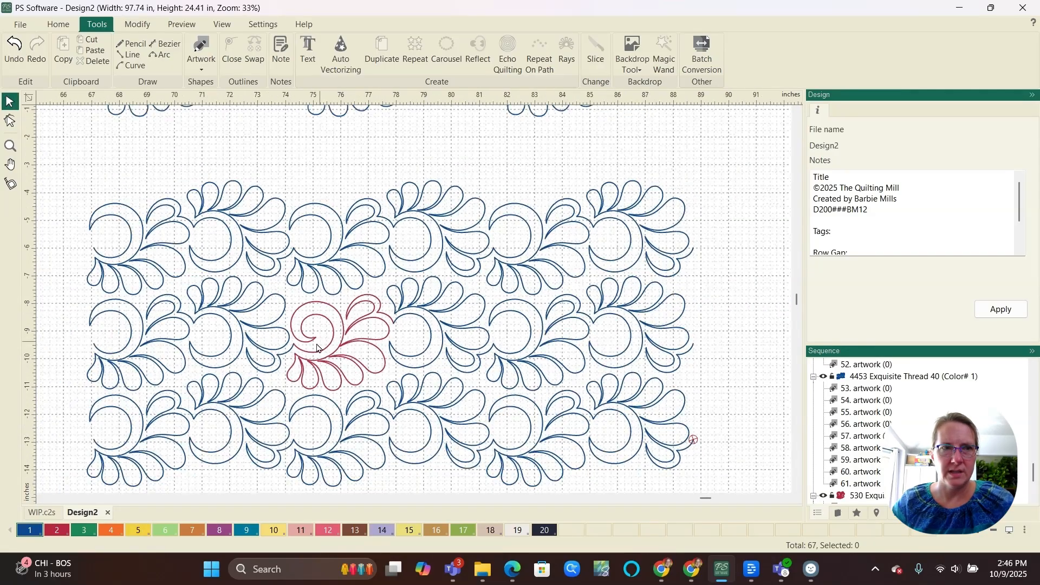
pyautogui.moveTo(371, 321); pyautogui.dragTo(777, 258)
pyautogui.scroll(2, 759, 266)
pyautogui.moveTo(564, 271); pyautogui.dragTo(631, 269)
pyautogui.click(136, 24)
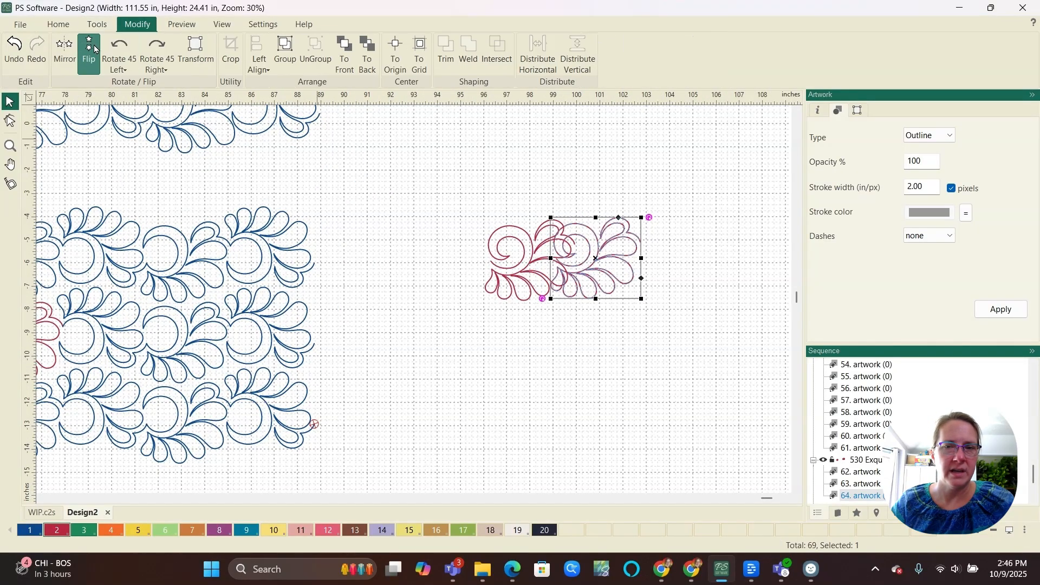
pyautogui.click(89, 54)
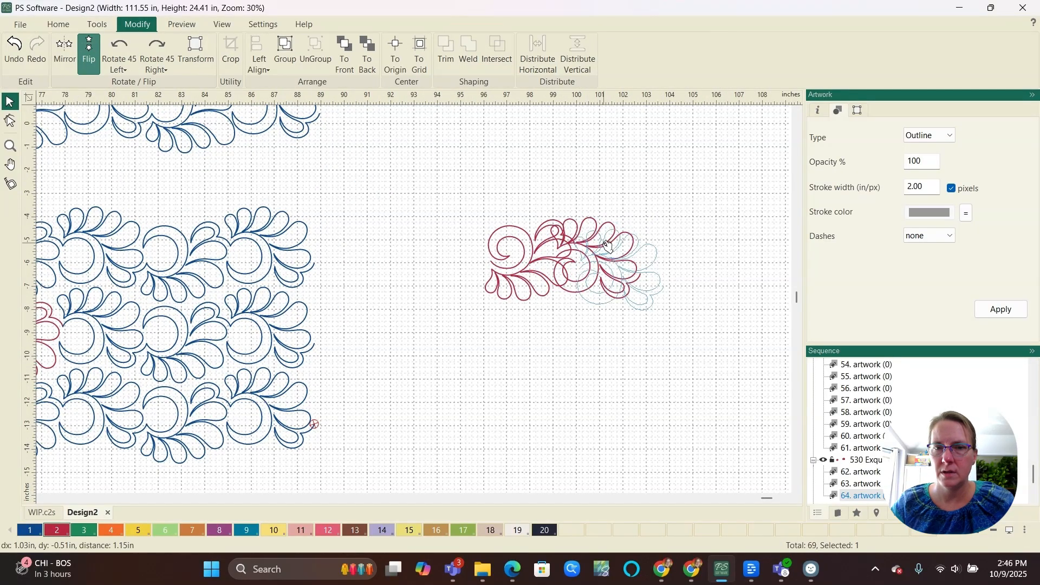
# - Move the flipped copy so its open starting end sits close to the first motif's right end
pyautogui.scroll(5, 585, 236)
pyautogui.moveTo(595, 299); pyautogui.dragTo(557, 223)
pyautogui.scroll(3, 552, 217)
pyautogui.scroll(1, 540, 272)
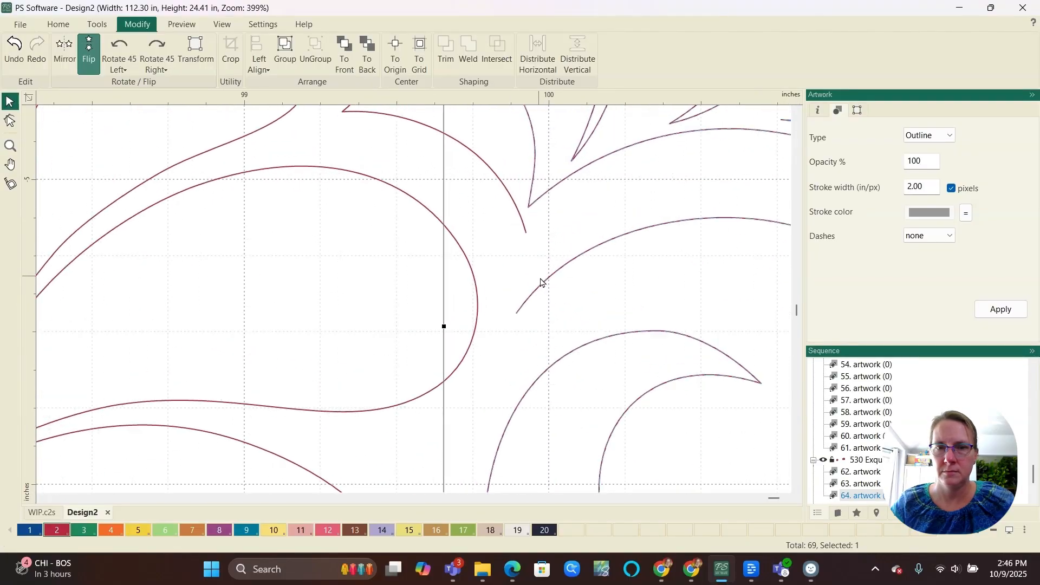
pyautogui.moveTo(541, 282); pyautogui.dragTo(555, 207)
pyautogui.scroll(9, 551, 228)
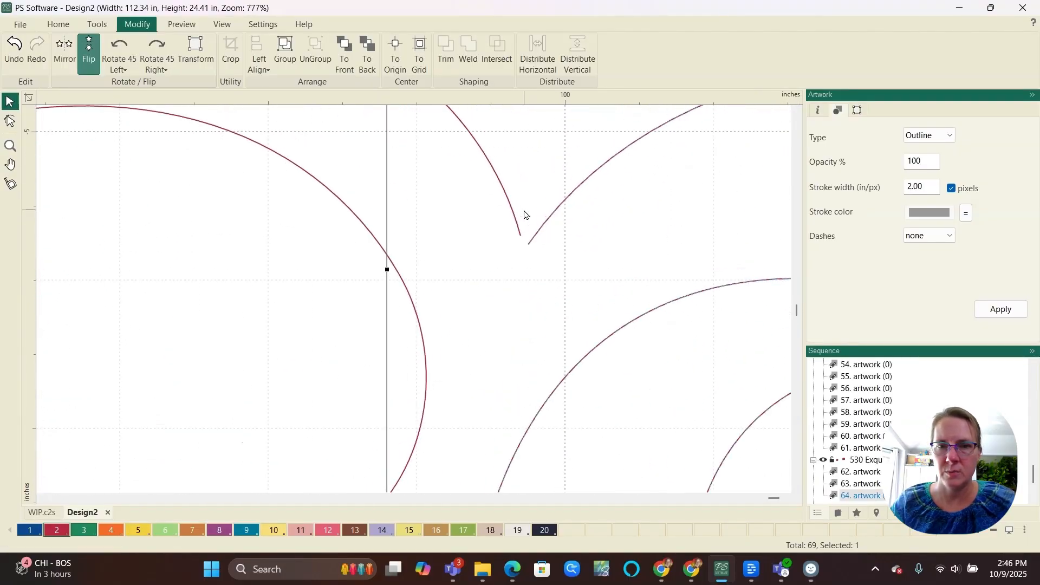
pyautogui.moveTo(551, 288); pyautogui.dragTo(527, 263)
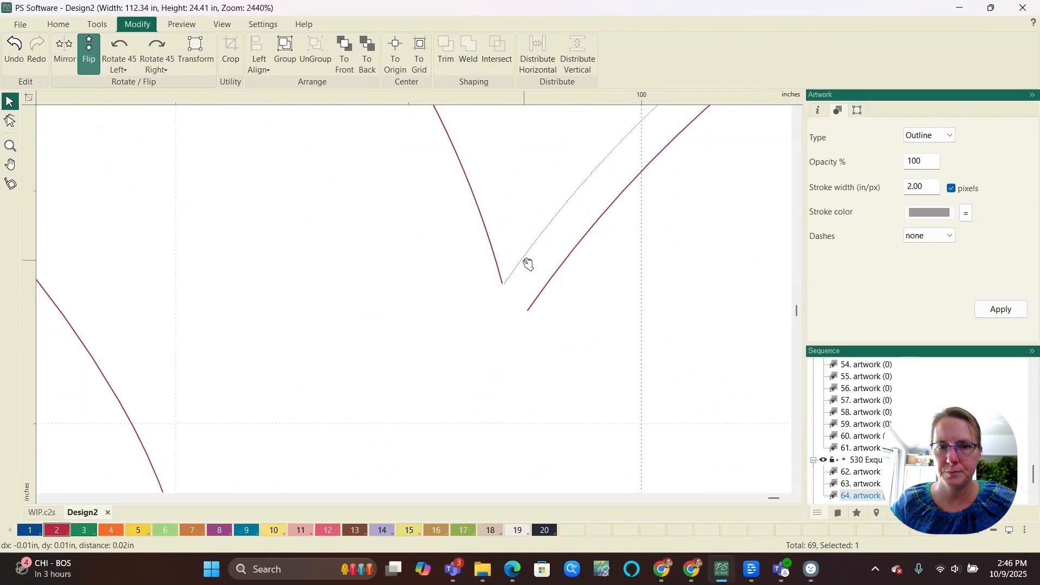
# - Bring the flipped copy's starting end into exact contact with the first motif's end and join both into one line
pyautogui.scroll(9, 481, 239)
pyautogui.scroll(4, 509, 325)
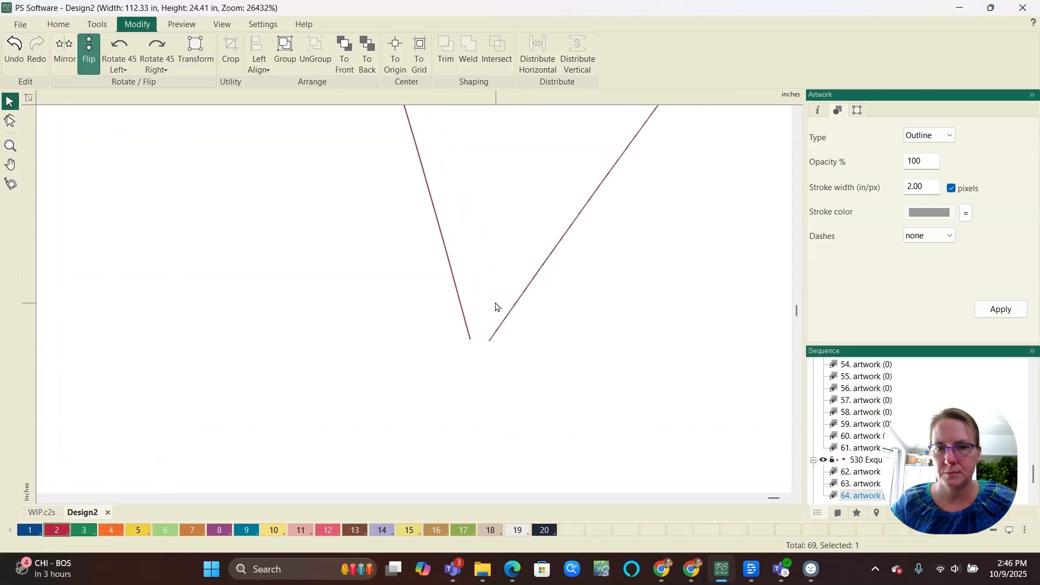
pyautogui.moveTo(509, 325); pyautogui.dragTo(483, 327)
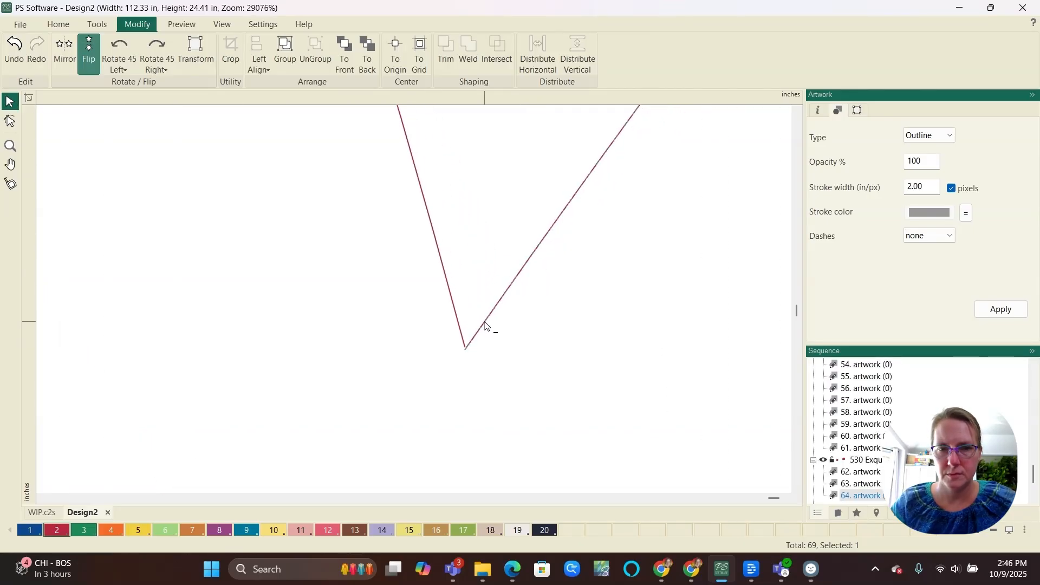
pyautogui.moveTo(484, 324); pyautogui.dragTo(483, 321)
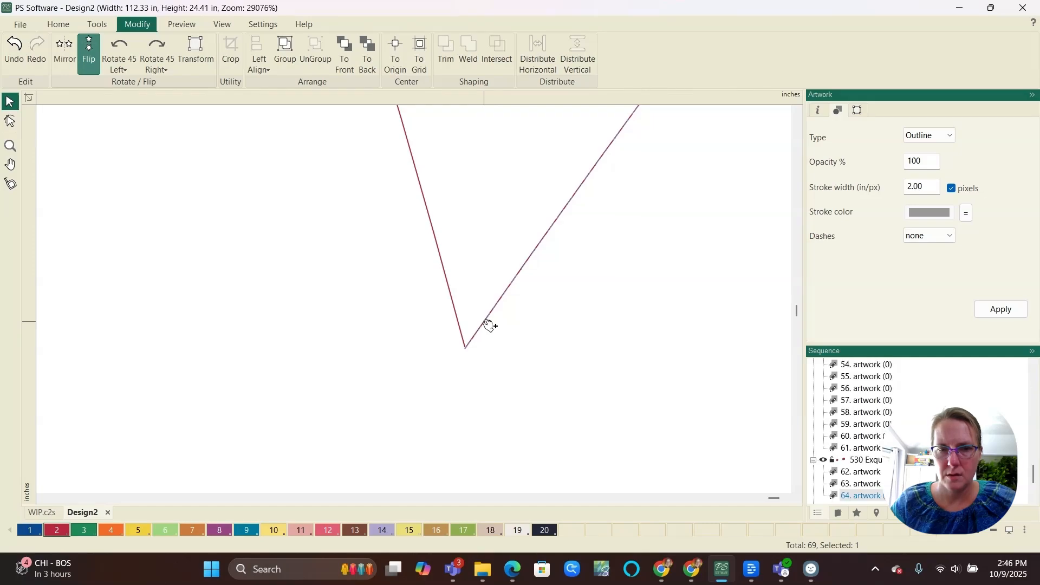
pyautogui.keyDown('shift'); pyautogui.click(454, 293); pyautogui.keyUp('shift')
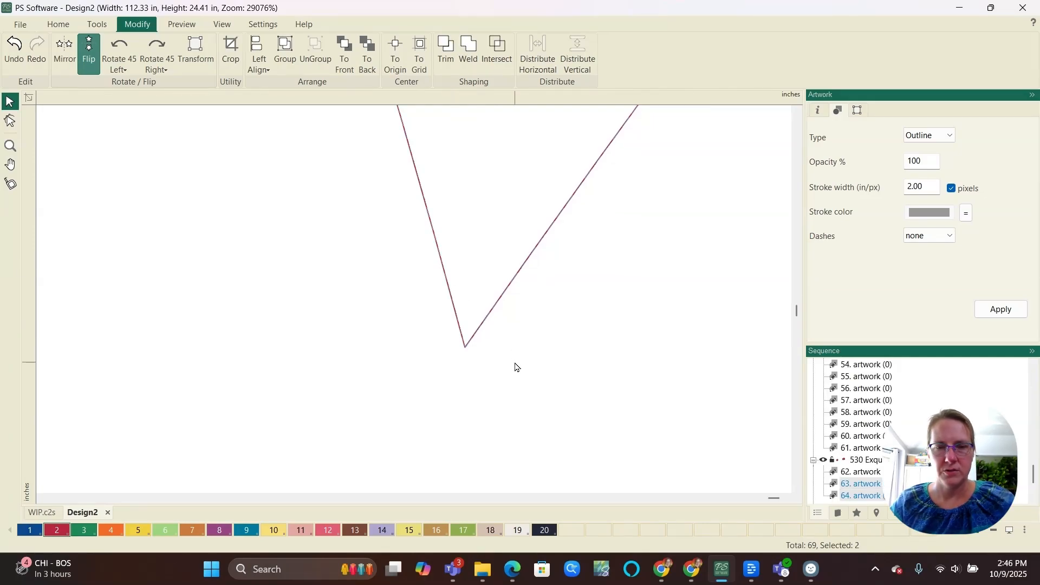
pyautogui.hotkey('ctrl', 'j')
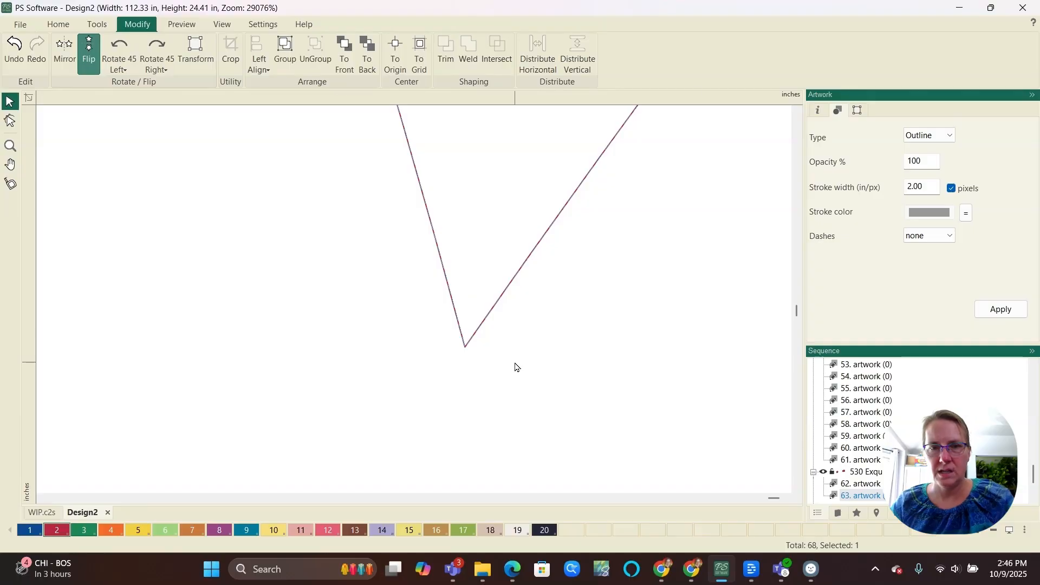
# - Repeat the joined spiral pair 3 across and 3 down, point to point, with a vertical distance of -0.64 in
pyautogui.hotkey('ctrl', '0')
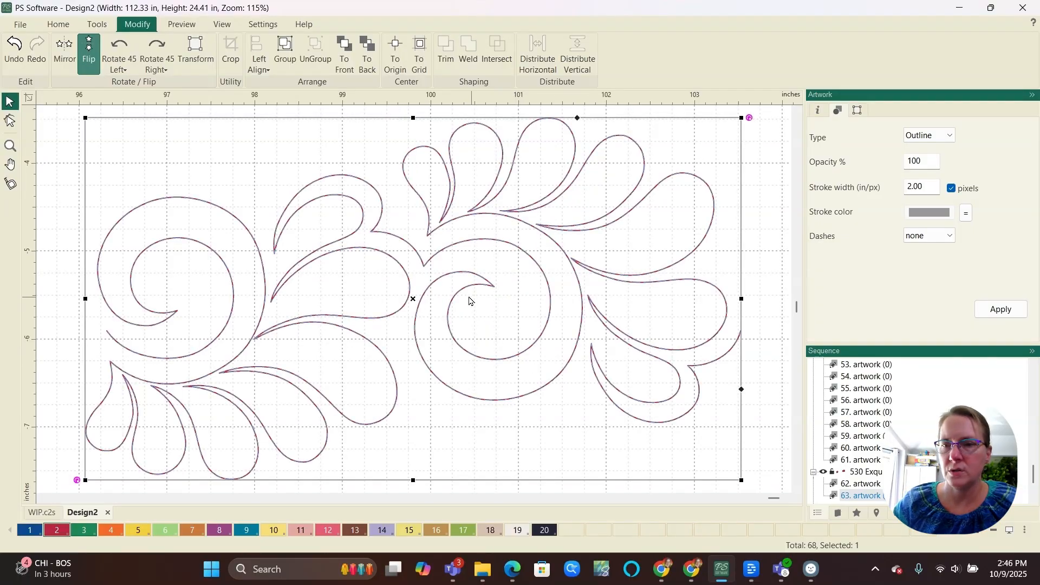
pyautogui.click(99, 27)
pyautogui.click(415, 50)
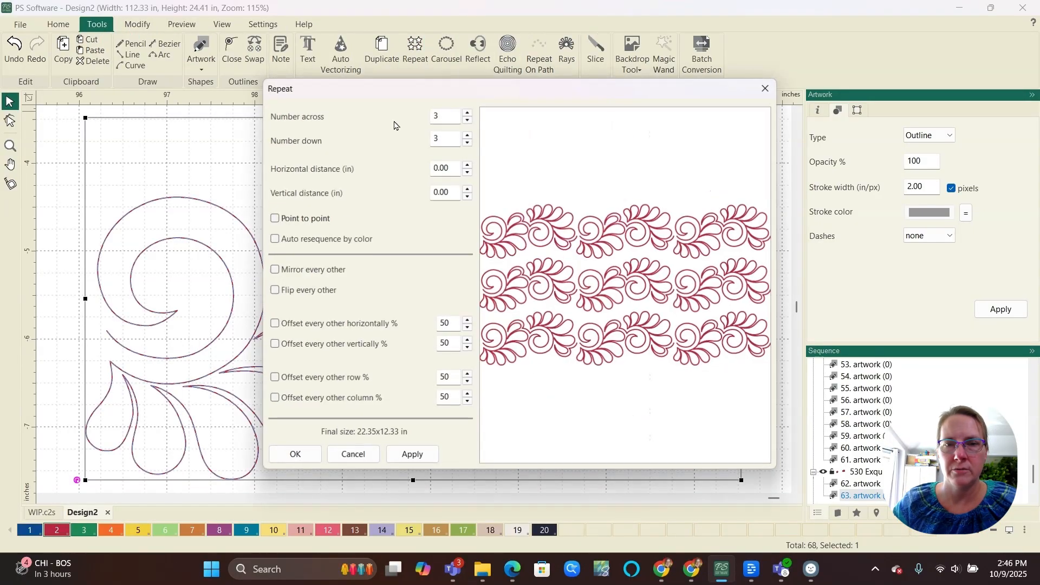
pyautogui.click(275, 219)
pyautogui.click(467, 196)
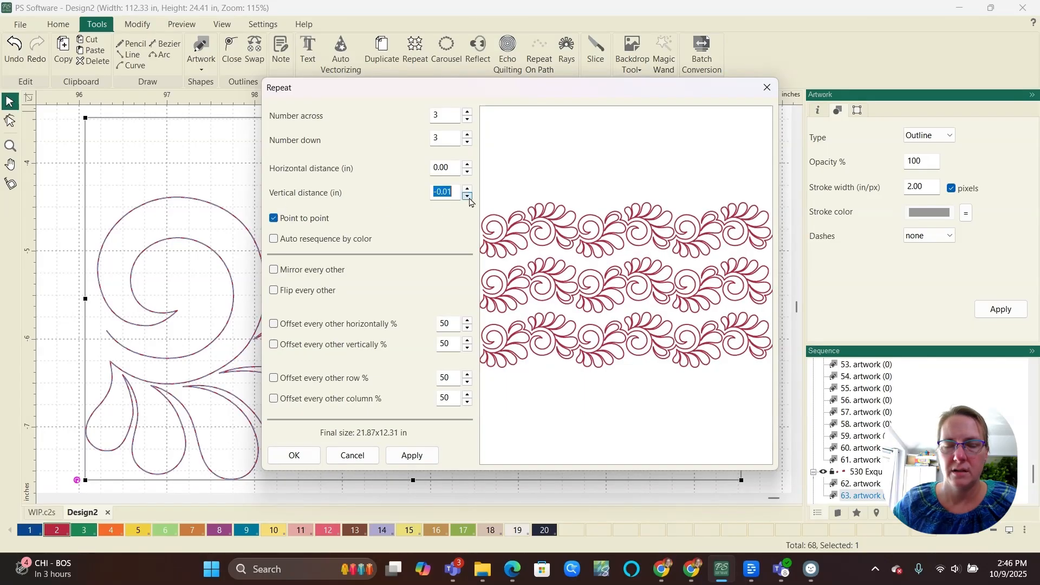
pyautogui.moveTo(467, 197); pyautogui.dragTo(467, 197)
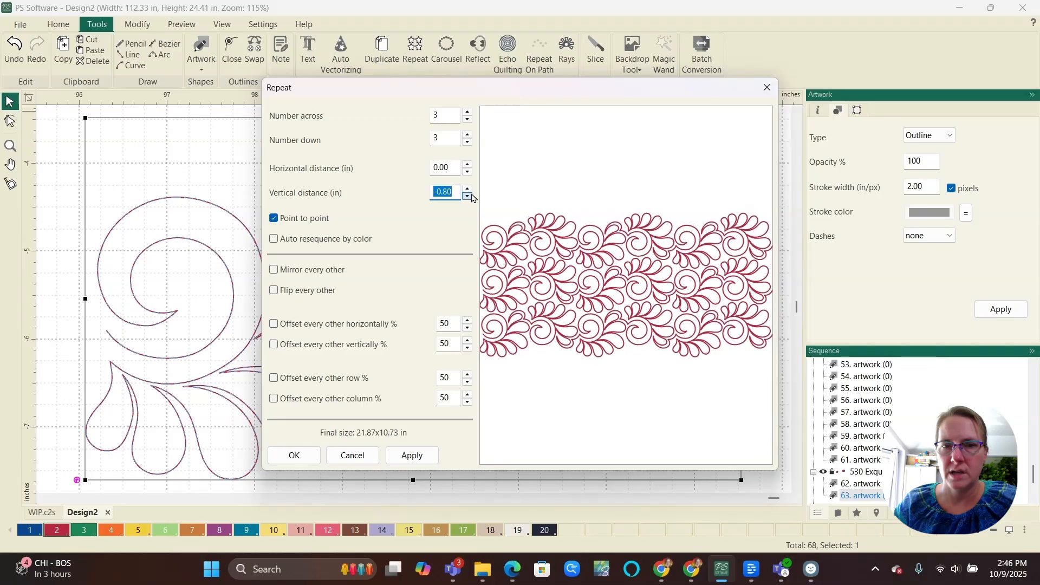
pyautogui.click(470, 191)
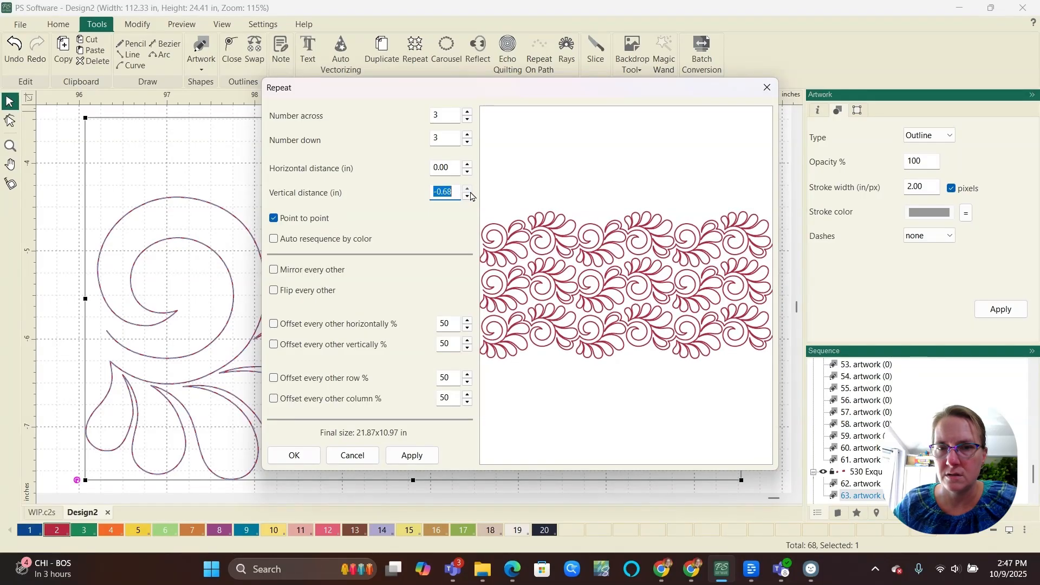
pyautogui.moveTo(470, 192); pyautogui.dragTo(470, 192)
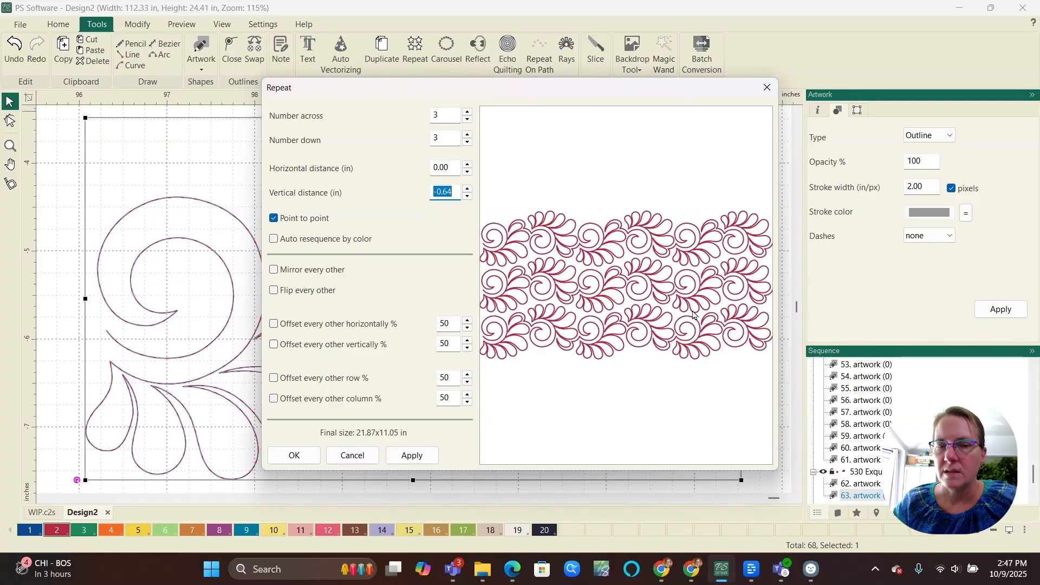
pyautogui.click(292, 455)
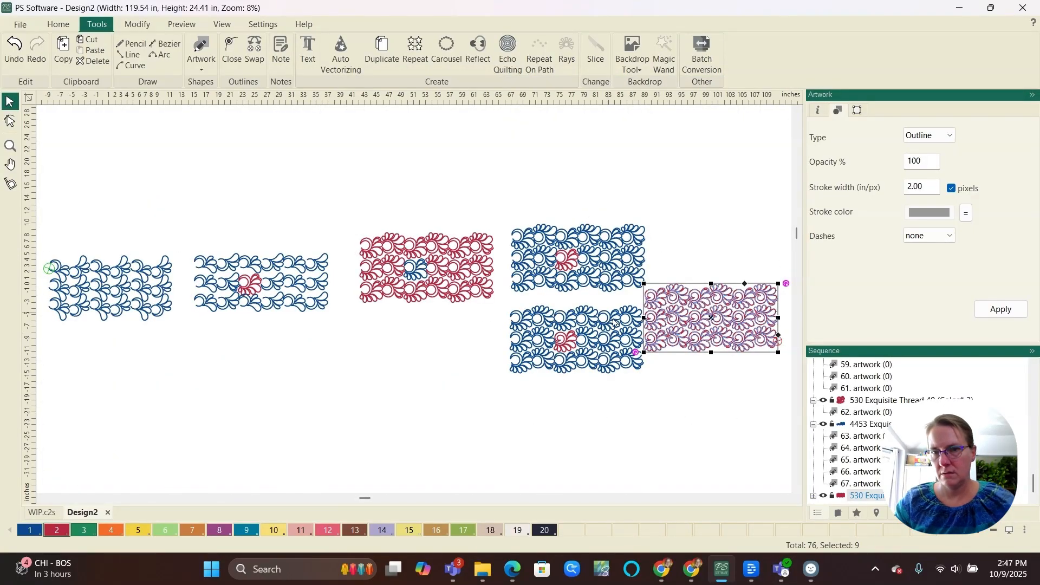
# - Move the new spiral repeat block away from the blue blocks and deselect it
pyautogui.moveTo(716, 317); pyautogui.dragTo(736, 321)
pyautogui.scroll(-1, 269, 387)
pyautogui.scroll(3, 740, 318)
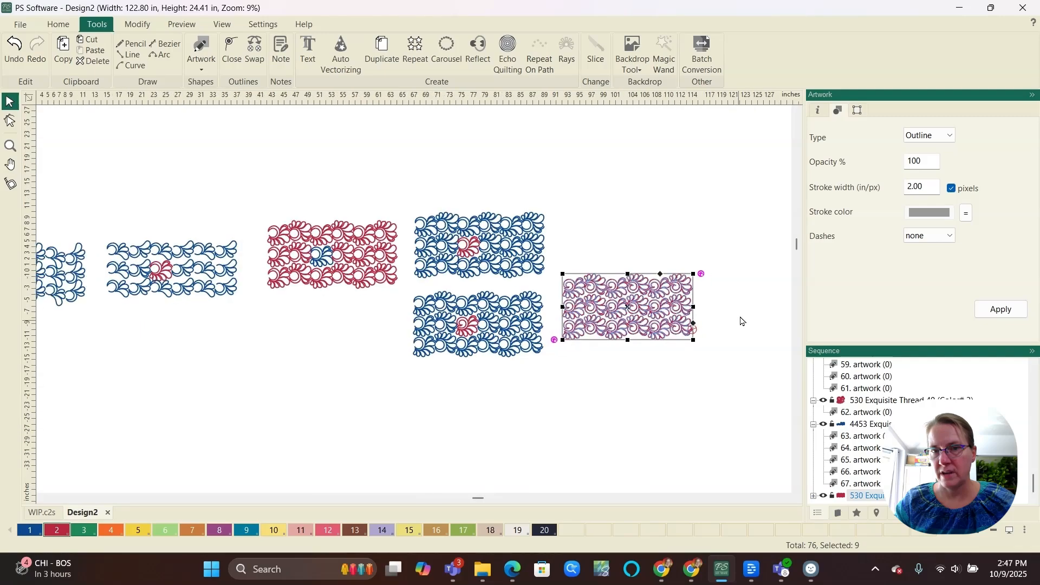
pyautogui.scroll(2, 727, 313)
pyautogui.click(727, 312)
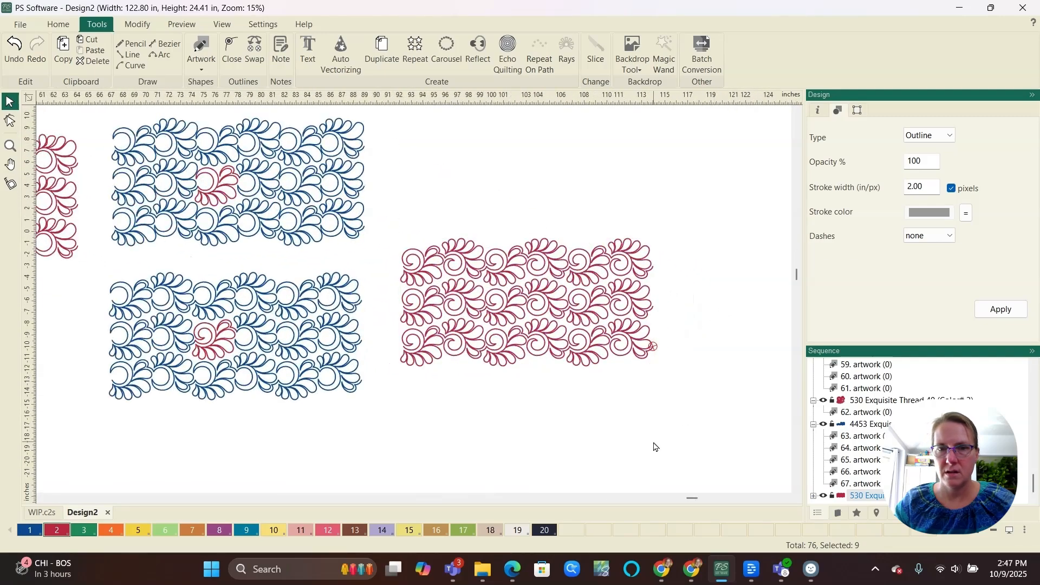
# - Copy the block's centre spiral pair to the empty area below and set the copy's height to 8 in, keeping its aspect ratio
pyautogui.click(506, 299)
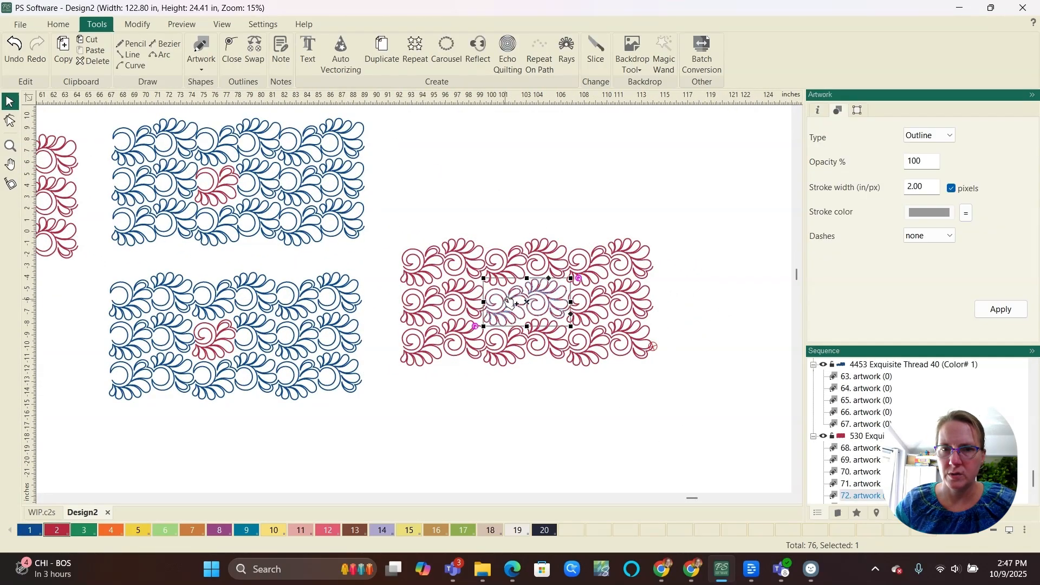
pyautogui.moveTo(506, 299); pyautogui.dragTo(523, 473)
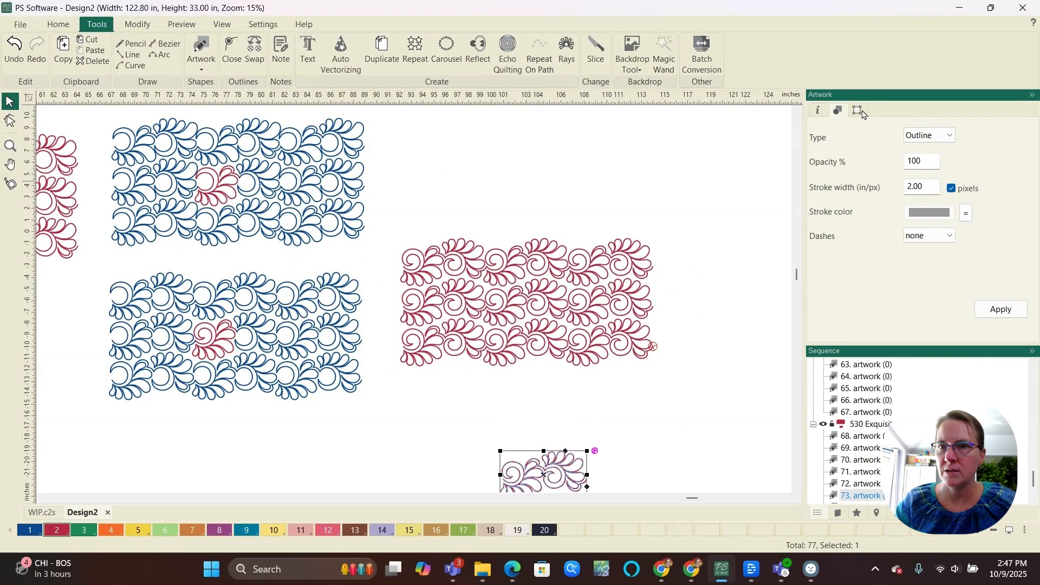
pyautogui.click(857, 112)
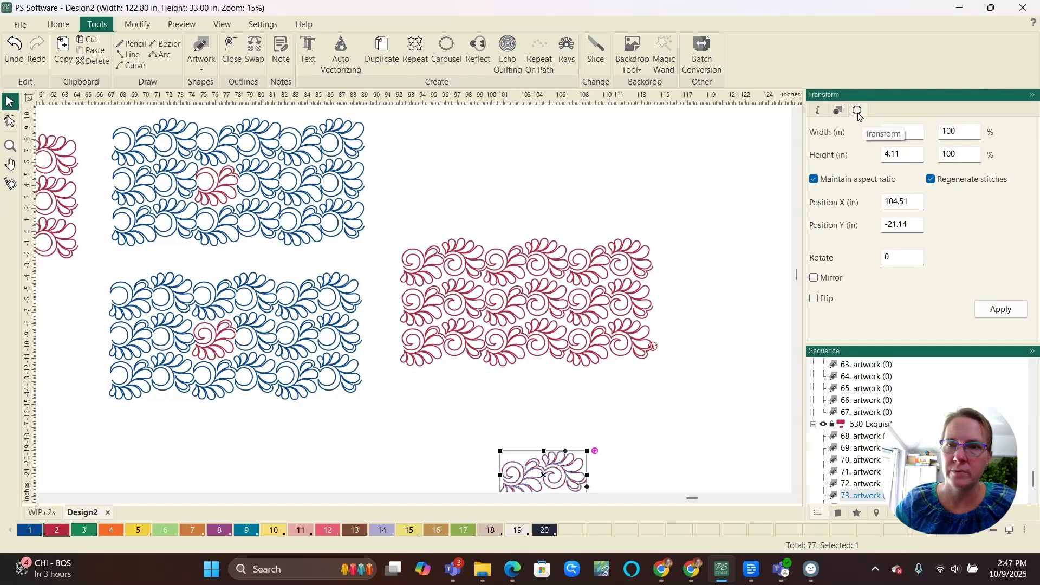
pyautogui.doubleClick(904, 155)
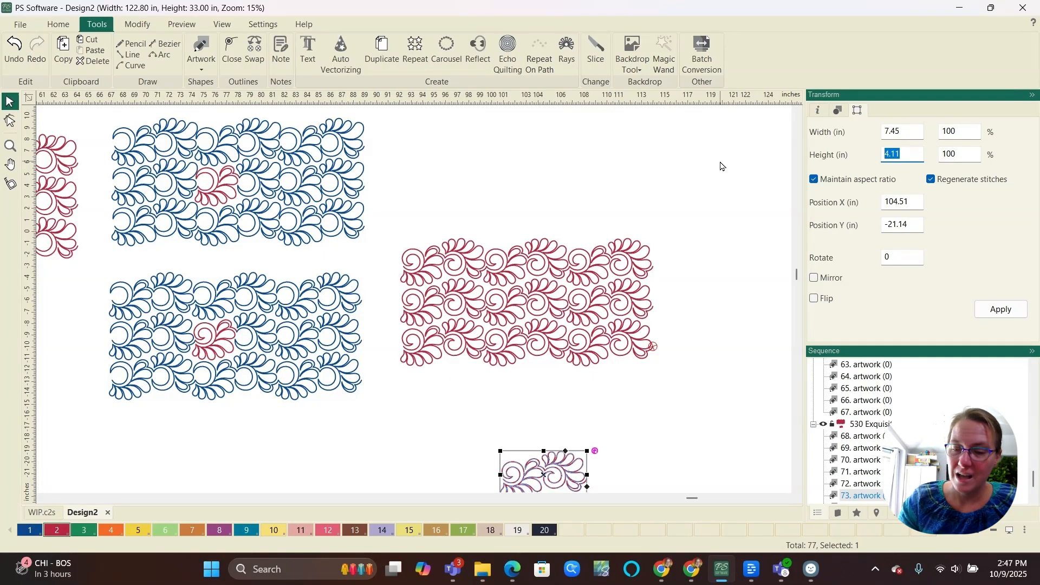
pyautogui.write('8')
pyautogui.press('Return')
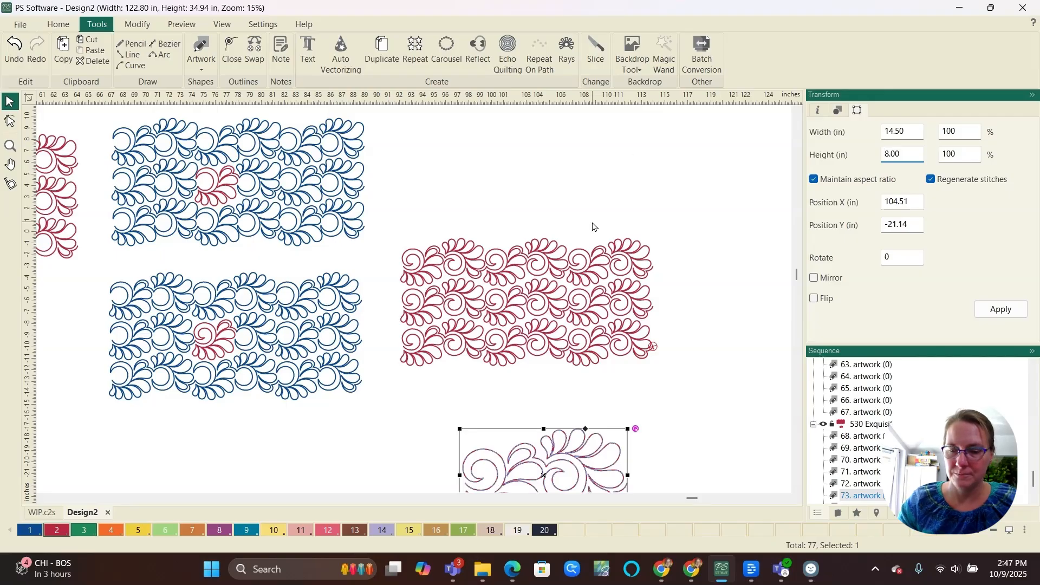
# - Inspect the spacing between the echo lines, feathers and spirals of the 8 in high spiral pair
pyautogui.write('.')
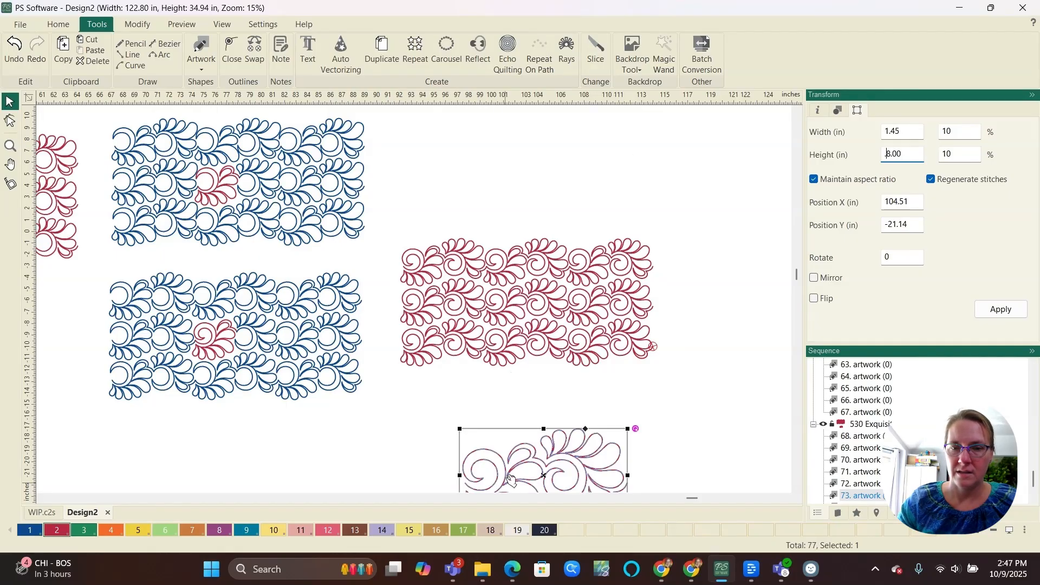
pyautogui.click(516, 478)
pyautogui.press('.')
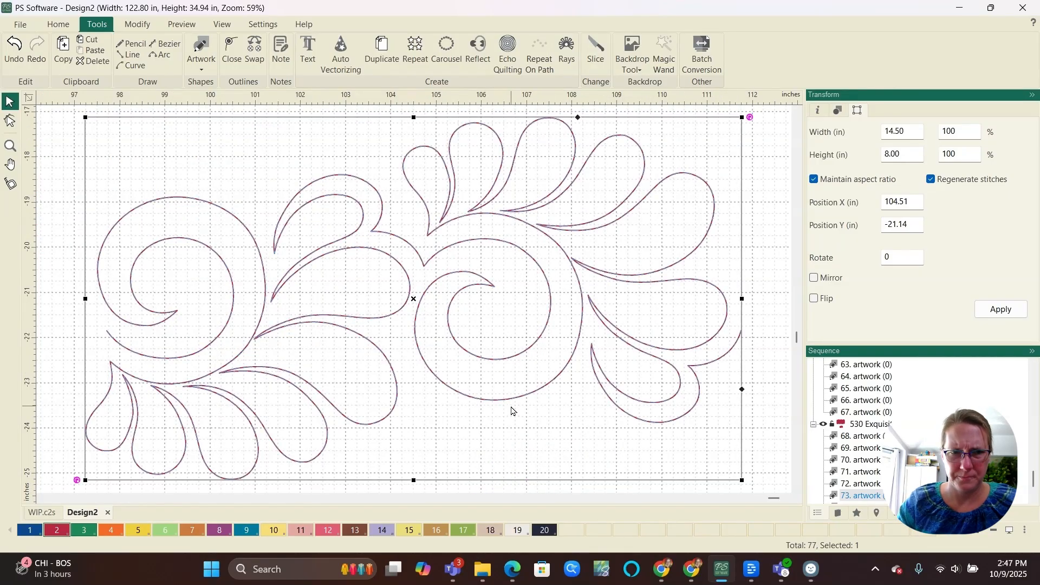
pyautogui.scroll(1, 335, 473)
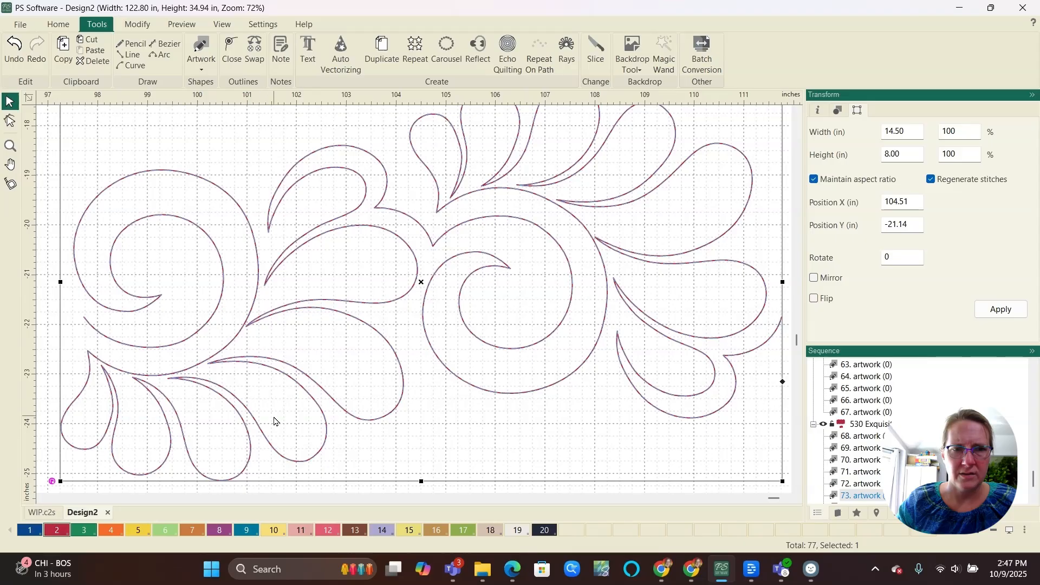
pyautogui.scroll(-1, 274, 421)
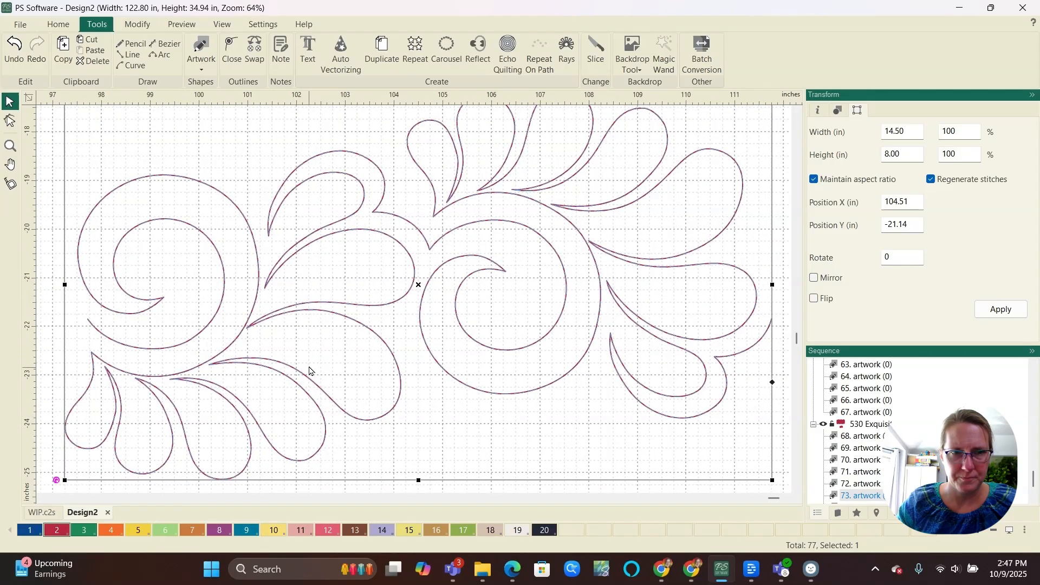
pyautogui.scroll(2, 305, 364)
pyautogui.scroll(1, 361, 361)
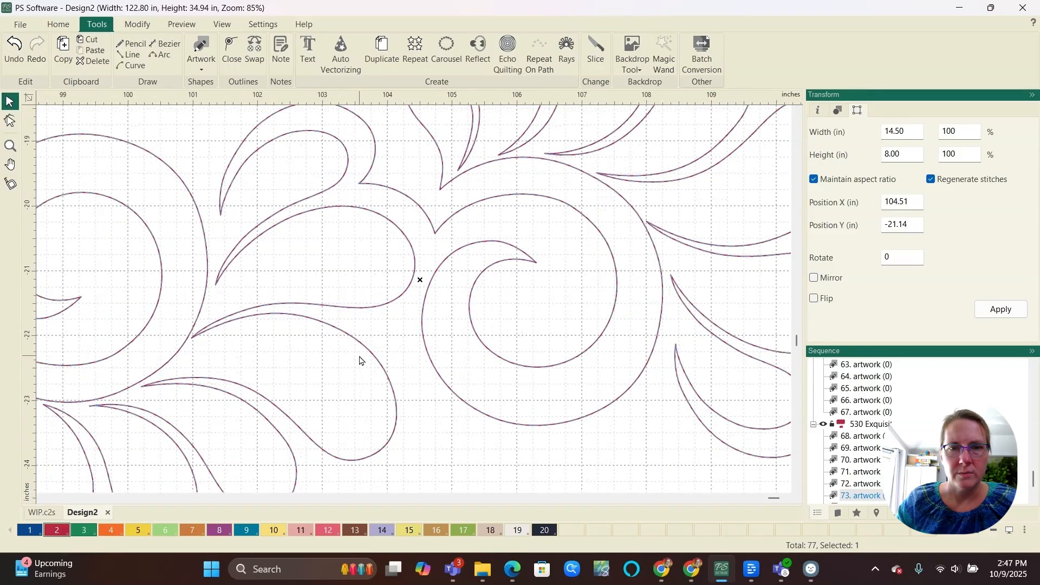
pyautogui.scroll(2, 373, 343)
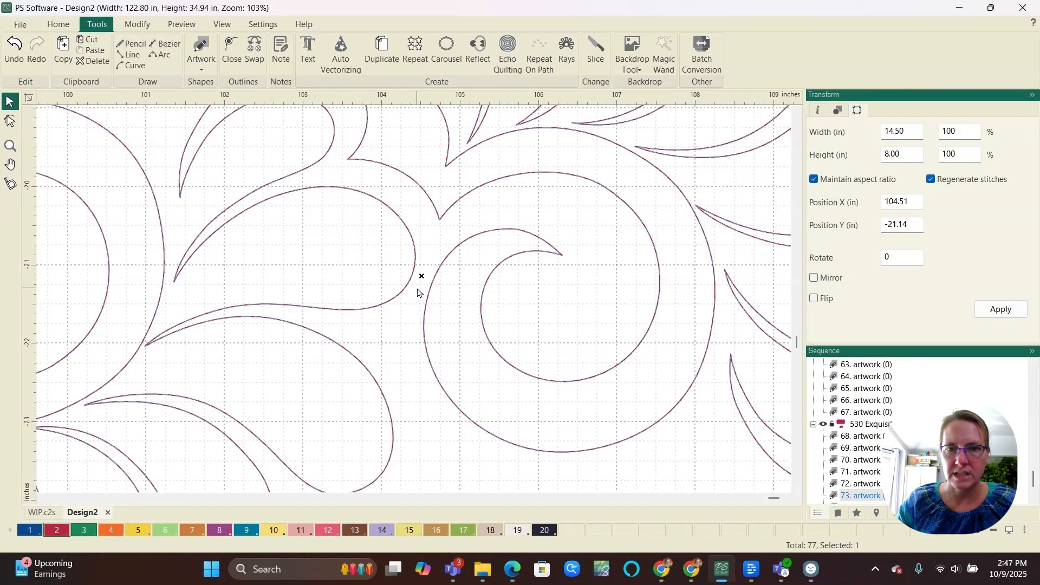
pyautogui.scroll(-1, 426, 289)
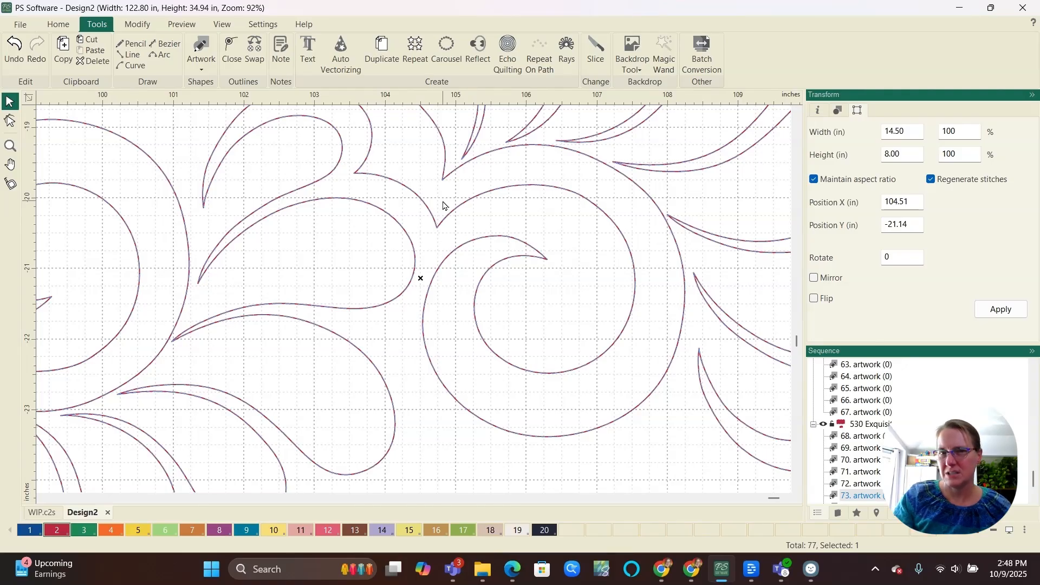
pyautogui.scroll(-2, 506, 277)
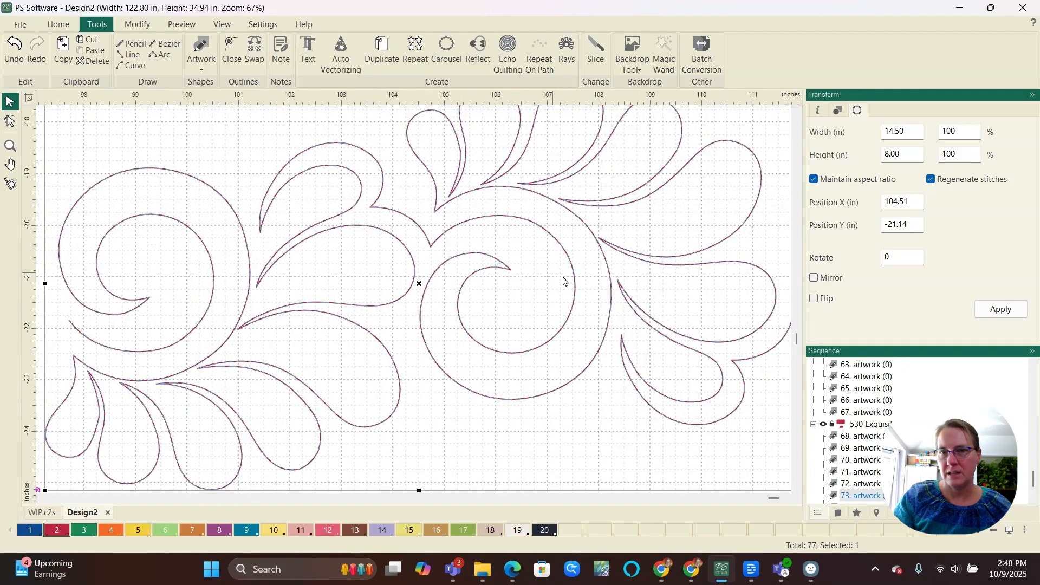
pyautogui.scroll(-2, 478, 302)
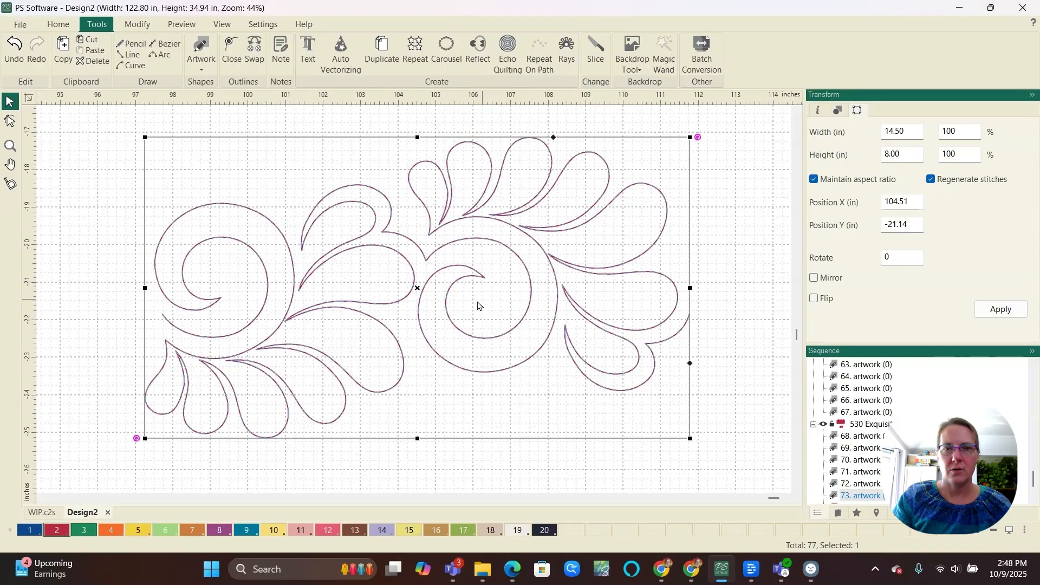
# - Set the spiral pair's height to 6 in with the aspect ratio kept, and check its line spacing up close
pyautogui.doubleClick(916, 153)
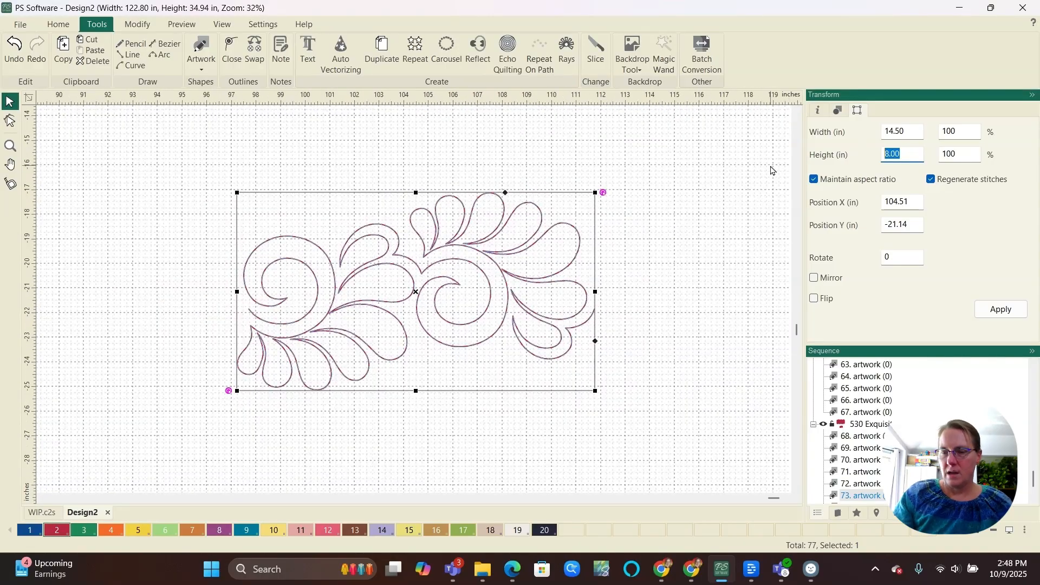
pyautogui.write('6')
pyautogui.press('Return')
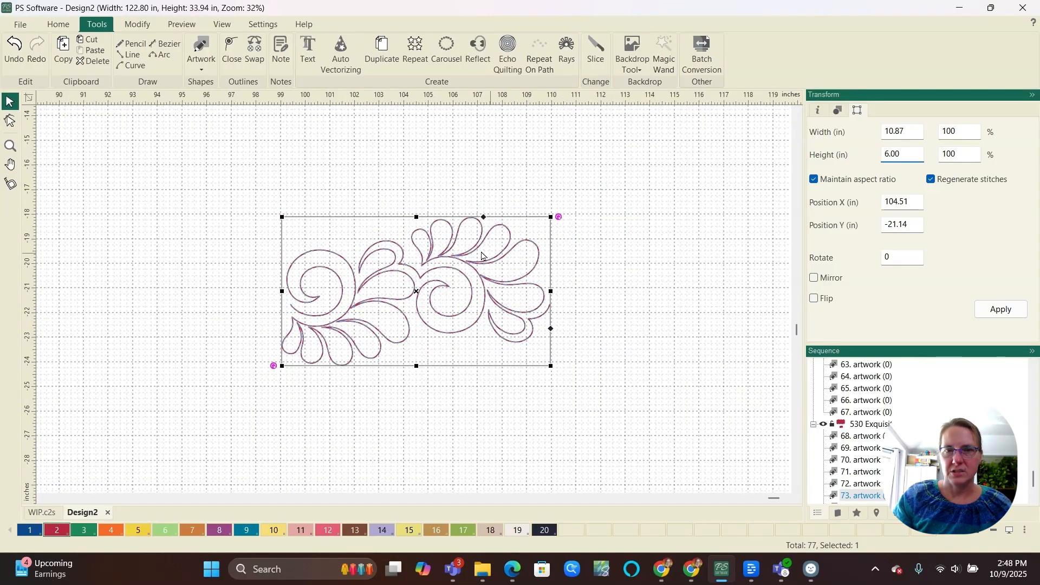
pyautogui.scroll(2, 484, 257)
pyautogui.scroll(3, 510, 292)
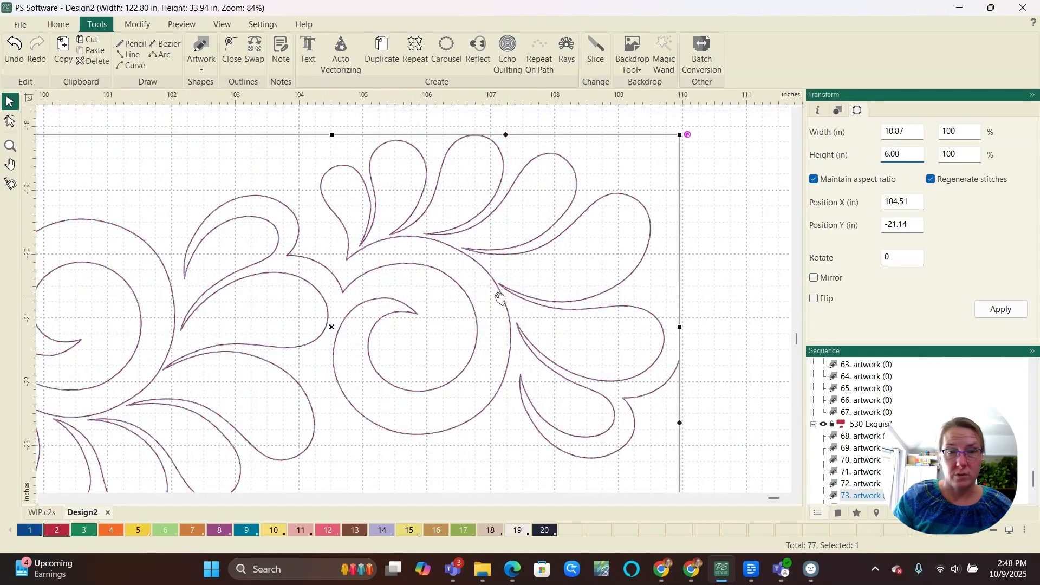
pyautogui.scroll(2, 492, 306)
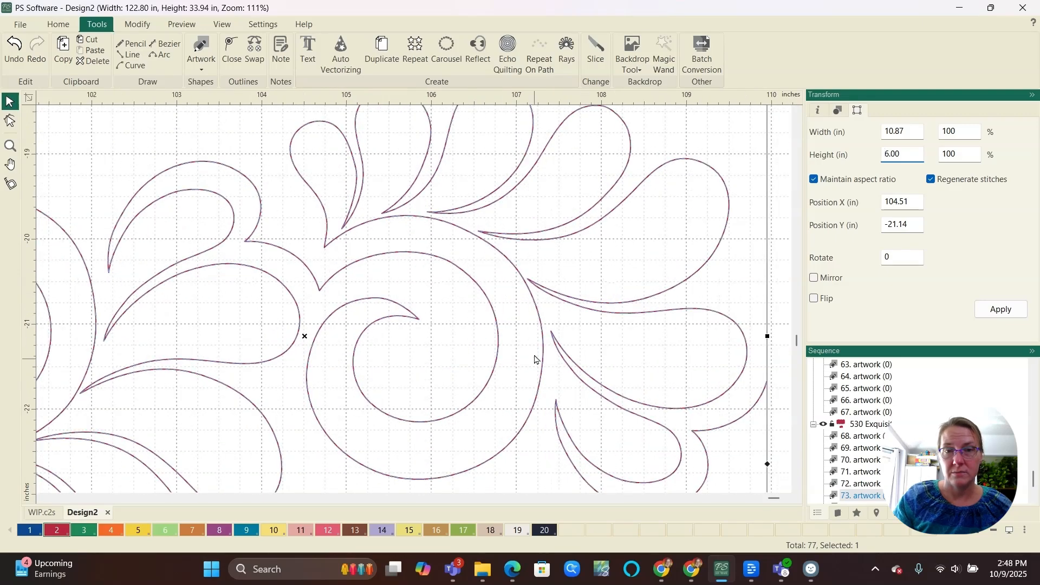
pyautogui.scroll(-1, 517, 240)
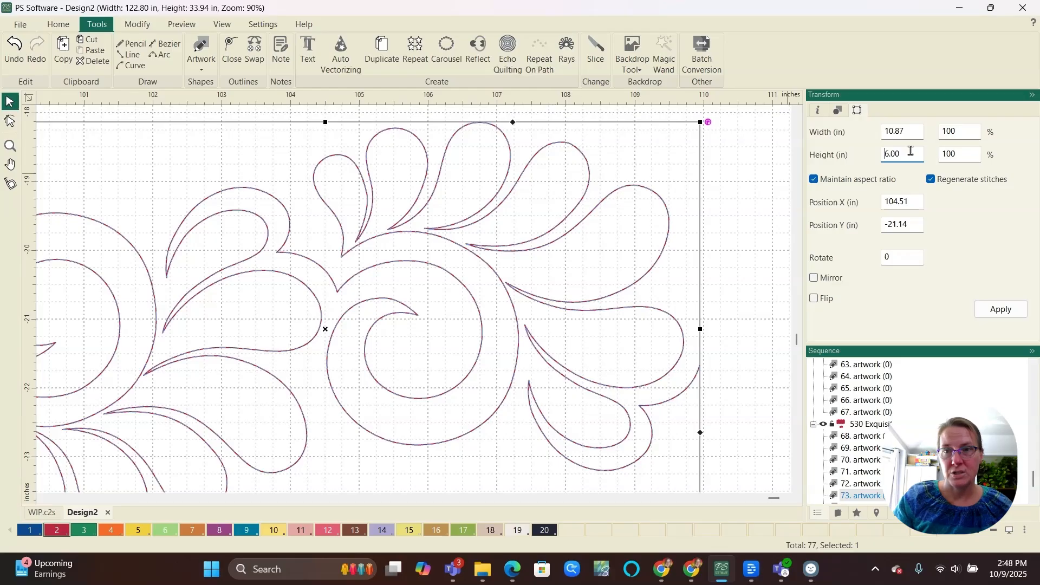
# - Set the spiral pair's height to 7 in, keeping its aspect ratio
pyautogui.moveTo(920, 153); pyautogui.dragTo(681, 156)
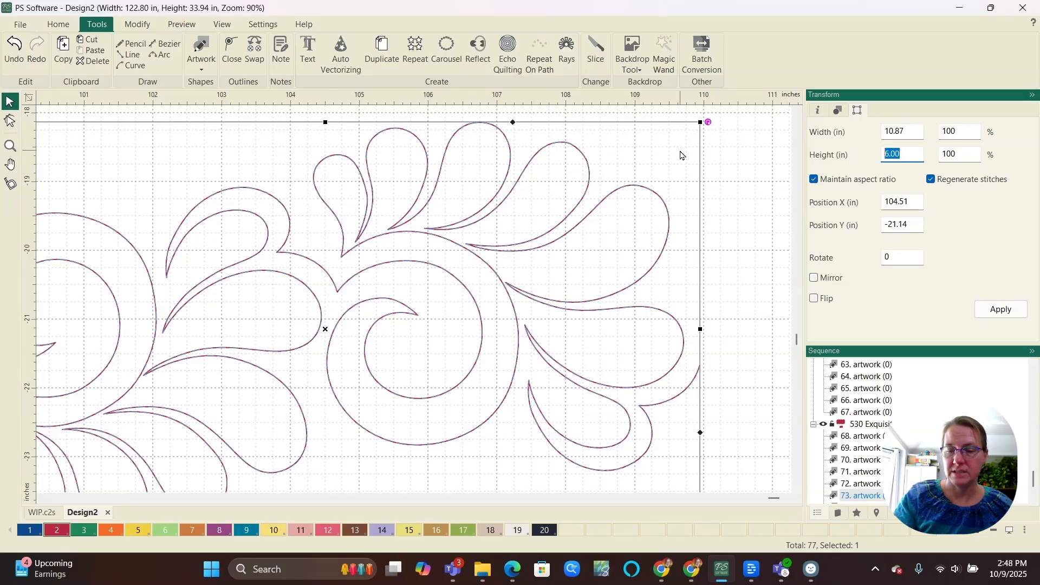
pyautogui.write('7')
pyautogui.press('Return')
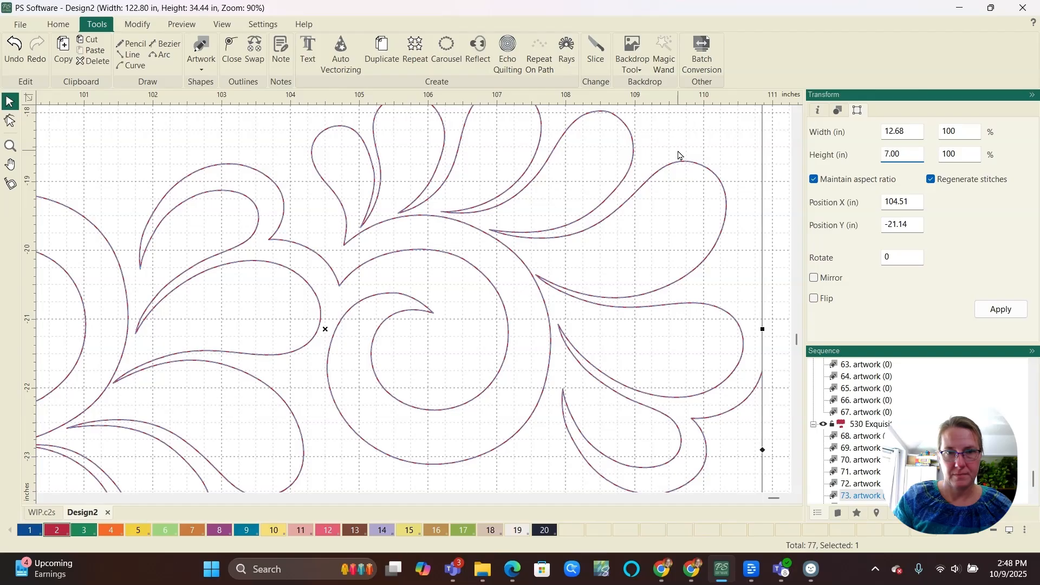
# - Repeat the resized spiral pair 3 across and 3 down, point to point, with a vertical distance of -1.25 in
pyautogui.scroll(-2, 678, 155)
pyautogui.scroll(-2, 453, 291)
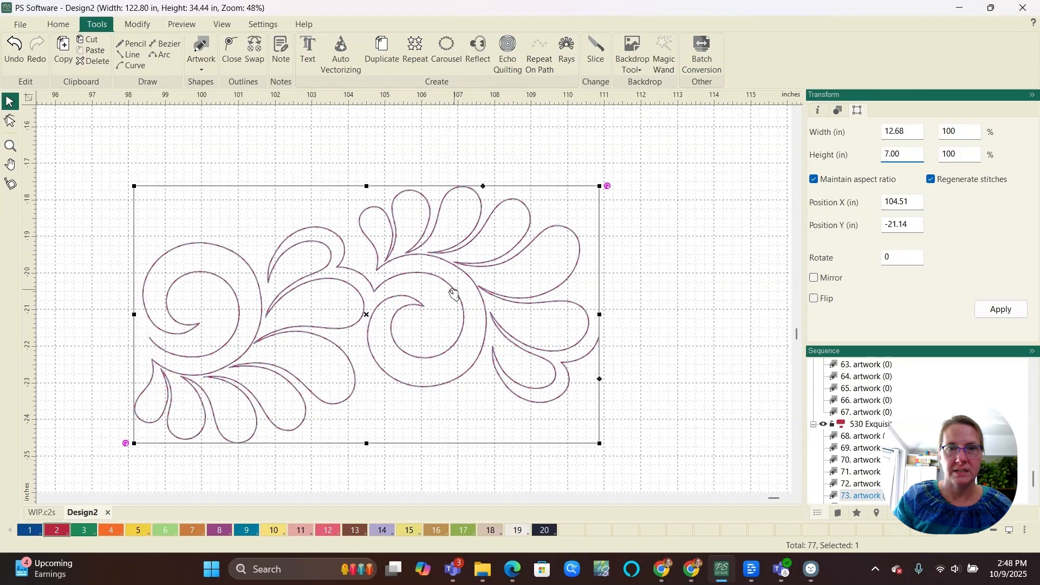
pyautogui.click(415, 48)
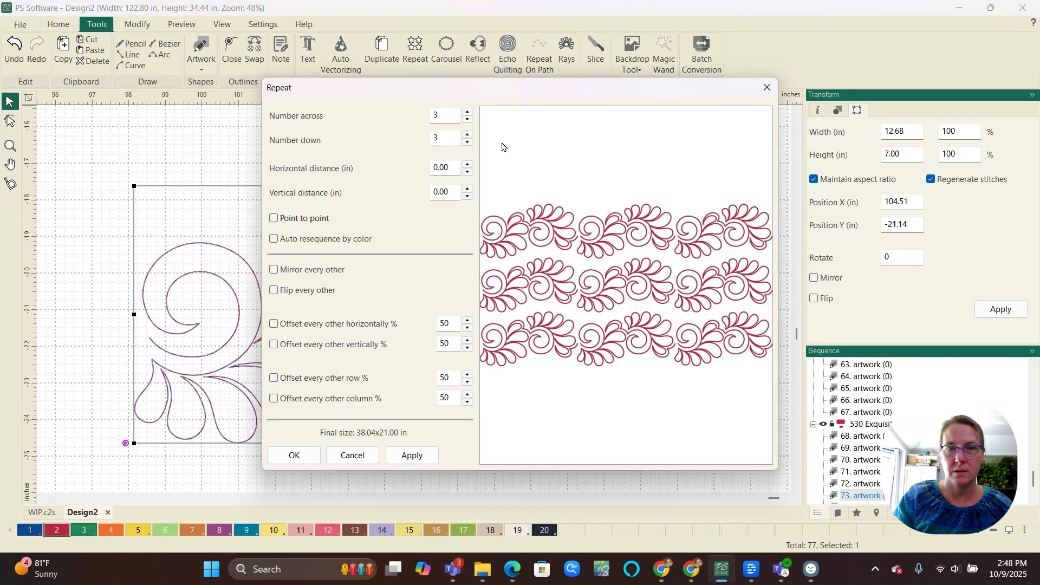
pyautogui.click(273, 218)
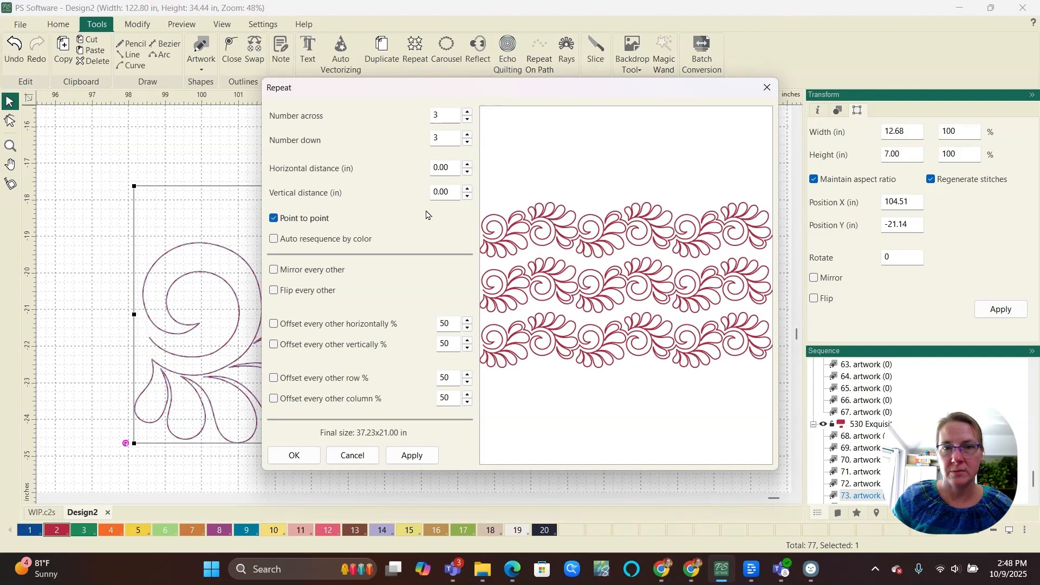
pyautogui.click(468, 196)
pyautogui.moveTo(468, 195); pyautogui.dragTo(469, 196)
pyautogui.click(469, 196)
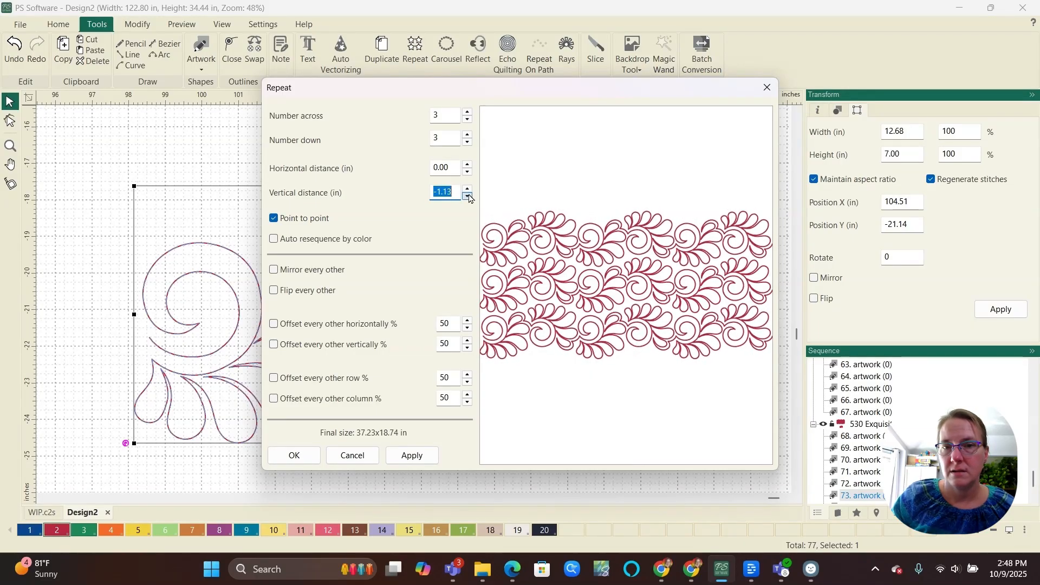
pyautogui.click(469, 196)
pyautogui.click(469, 196)
pyautogui.click(470, 196)
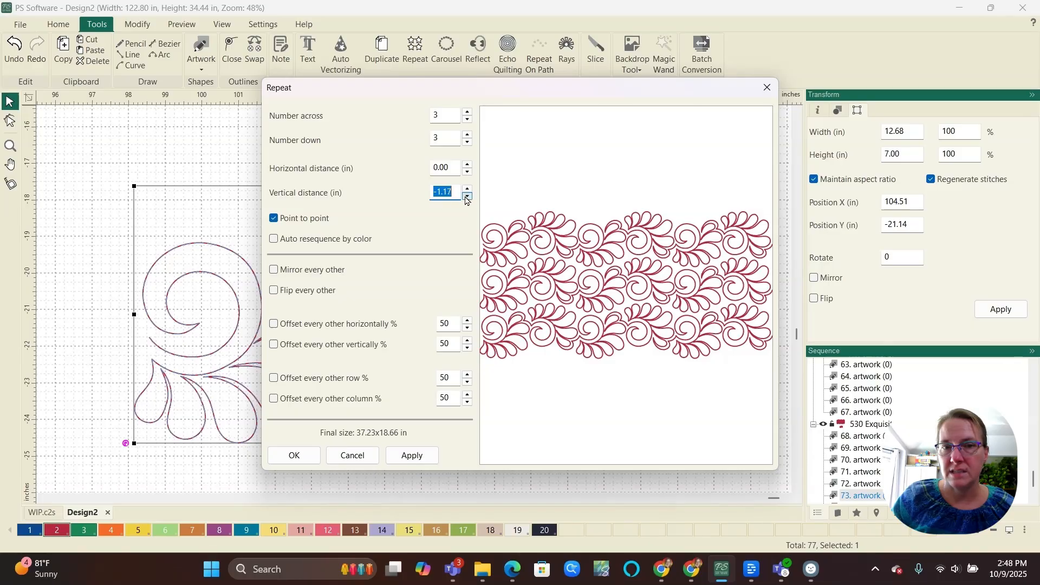
pyautogui.click(469, 199)
pyautogui.click(469, 198)
pyautogui.click(469, 199)
pyautogui.click(468, 198)
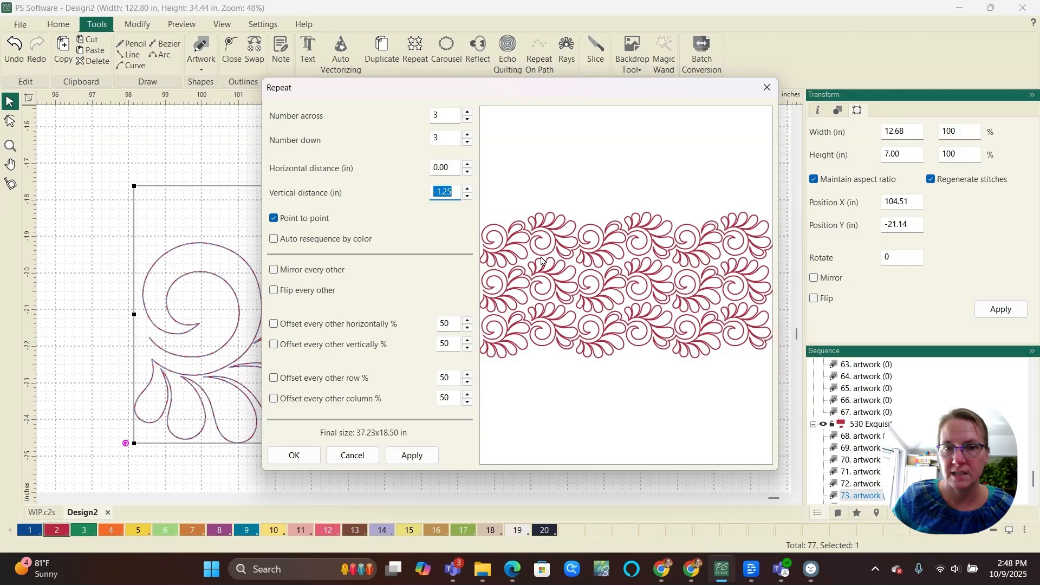
pyautogui.click(305, 458)
# - Check the gaps between the new block's rows, move the block down clear of the other blocks, and deselect it
pyautogui.scroll(3, 655, 374)
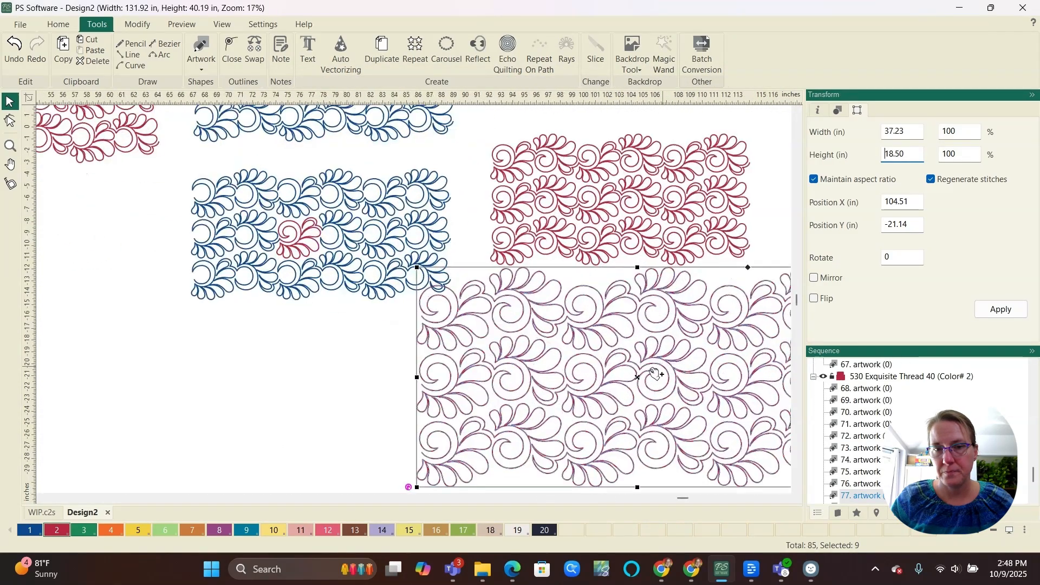
pyautogui.scroll(10, 655, 373)
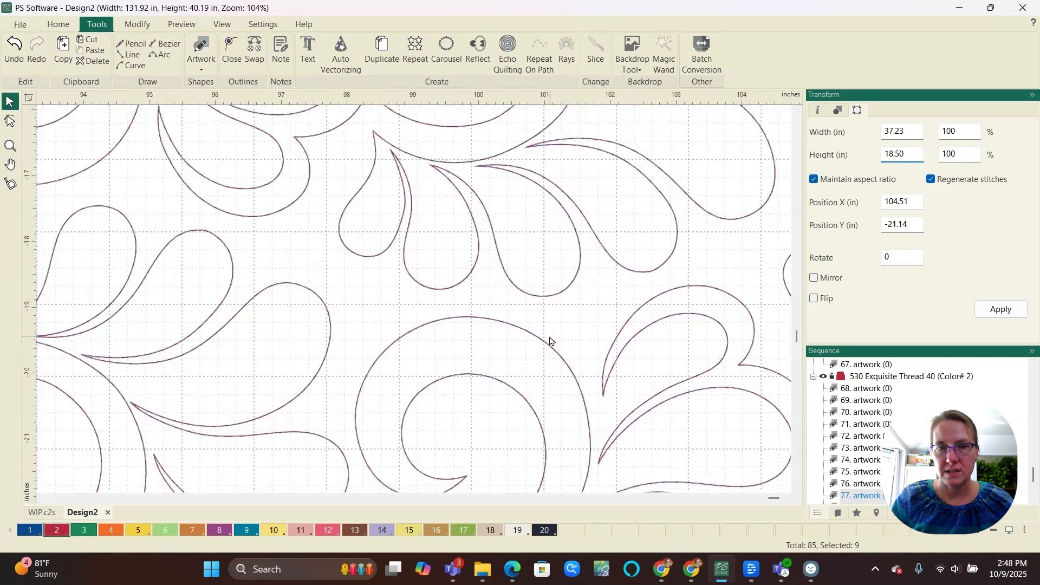
pyautogui.scroll(3, 471, 323)
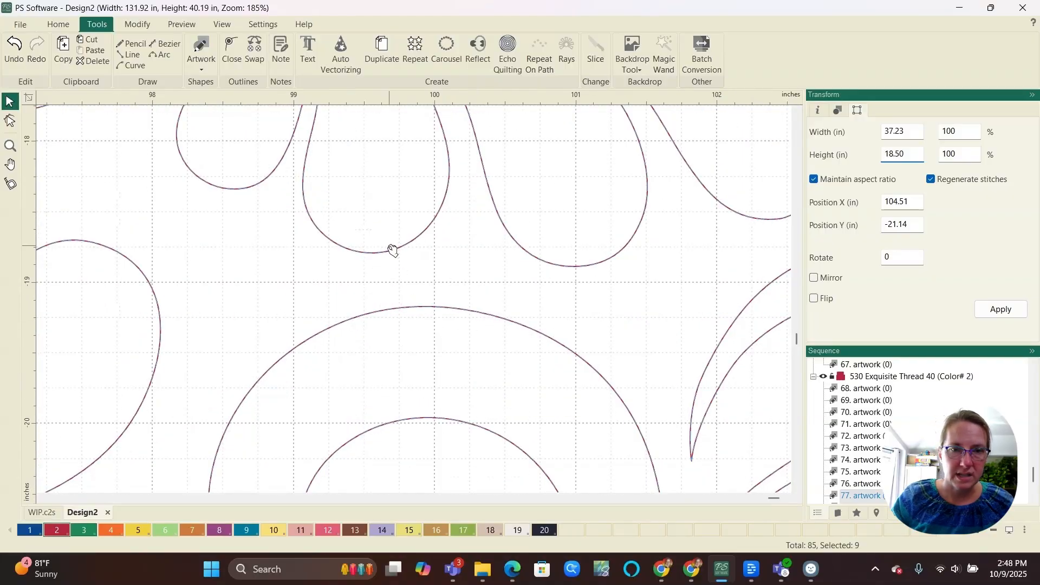
pyautogui.scroll(-4, 290, 318)
pyautogui.scroll(-5, 287, 323)
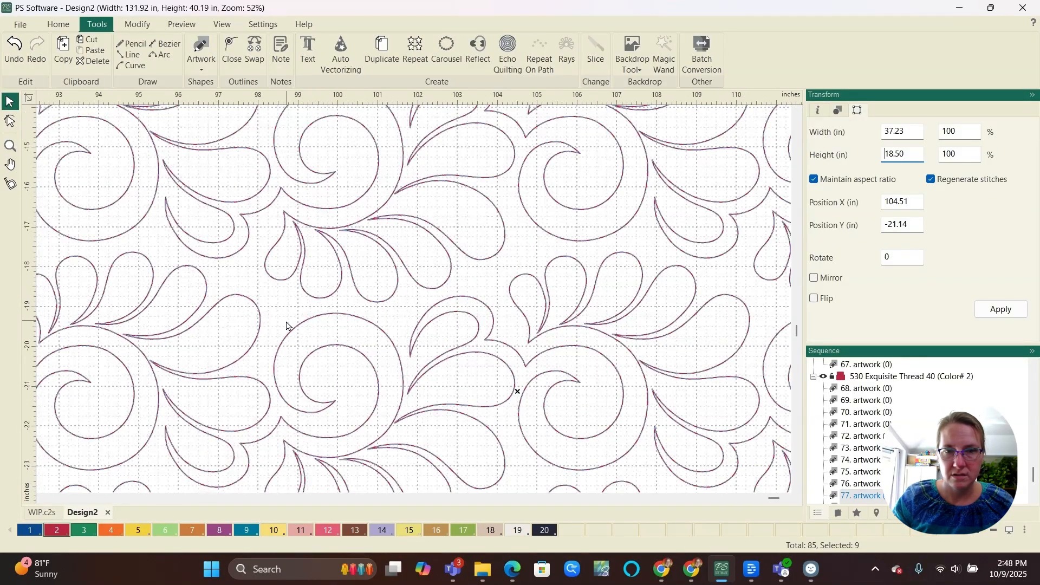
pyautogui.scroll(-3, 413, 278)
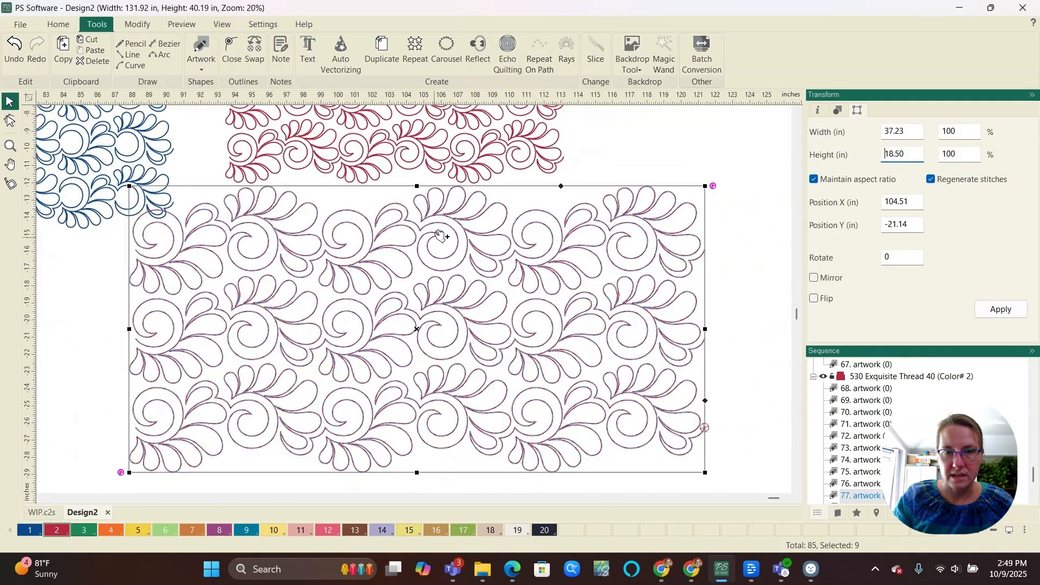
pyautogui.moveTo(450, 207); pyautogui.dragTo(455, 256)
pyautogui.scroll(2, 456, 257)
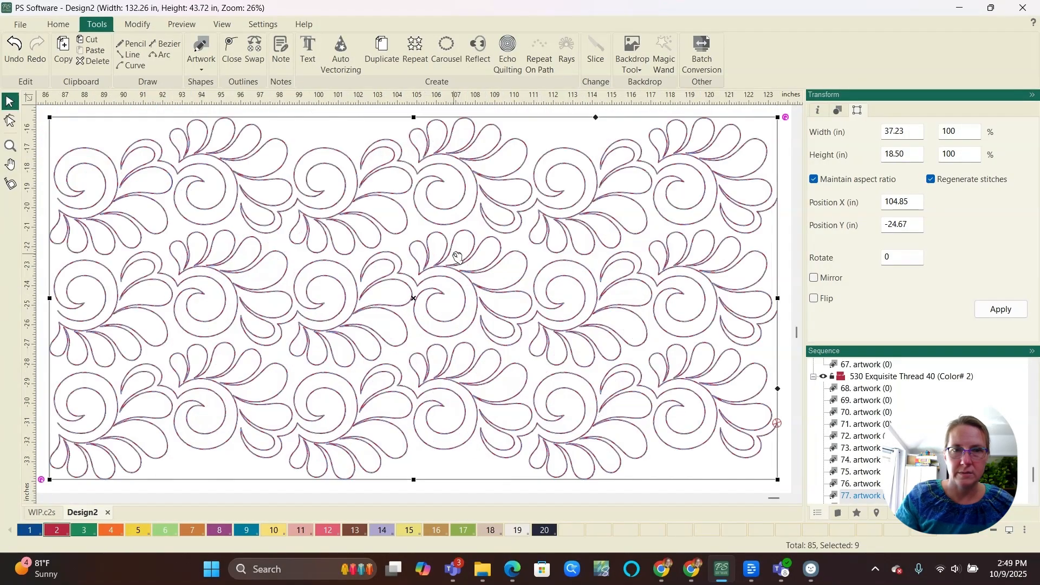
pyautogui.click(453, 442)
# - Examine how the rows, spirals and feathers nest across the enlarged repeat block, especially around the centre spiral pair
pyautogui.scroll(2, 514, 337)
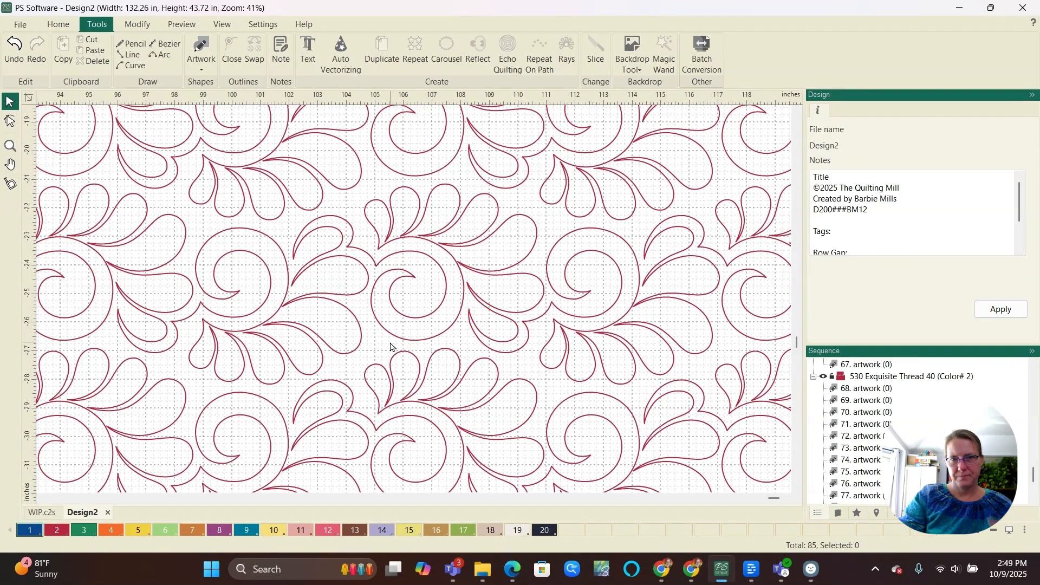
pyautogui.scroll(1, 393, 338)
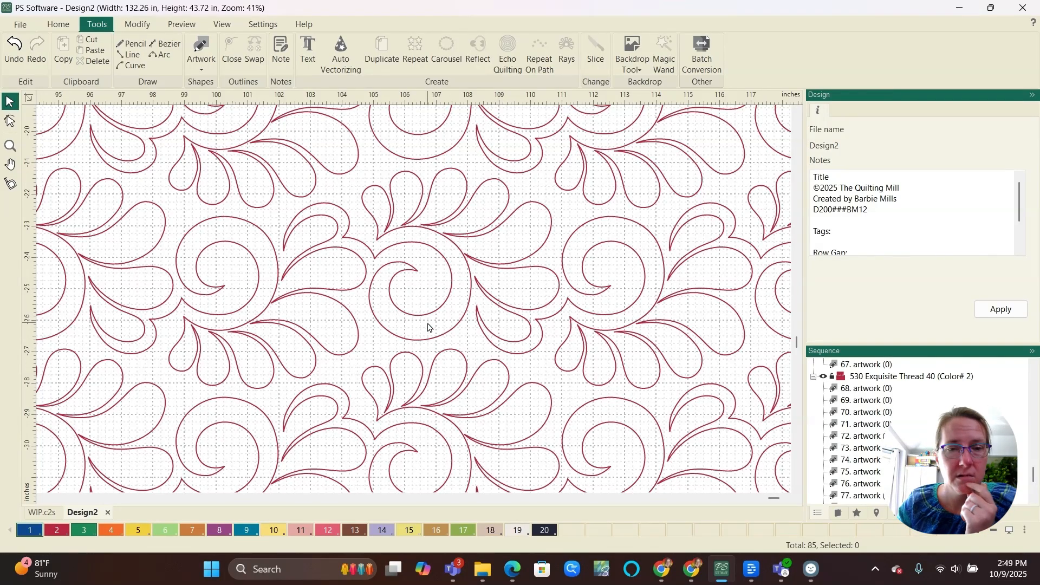
pyautogui.scroll(-4, 434, 314)
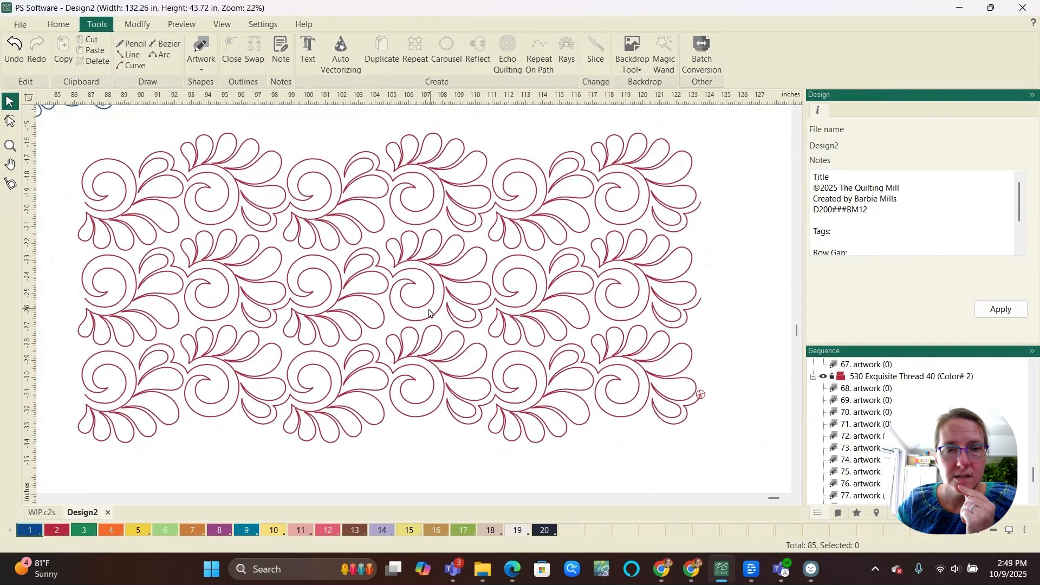
pyautogui.scroll(-2, 420, 312)
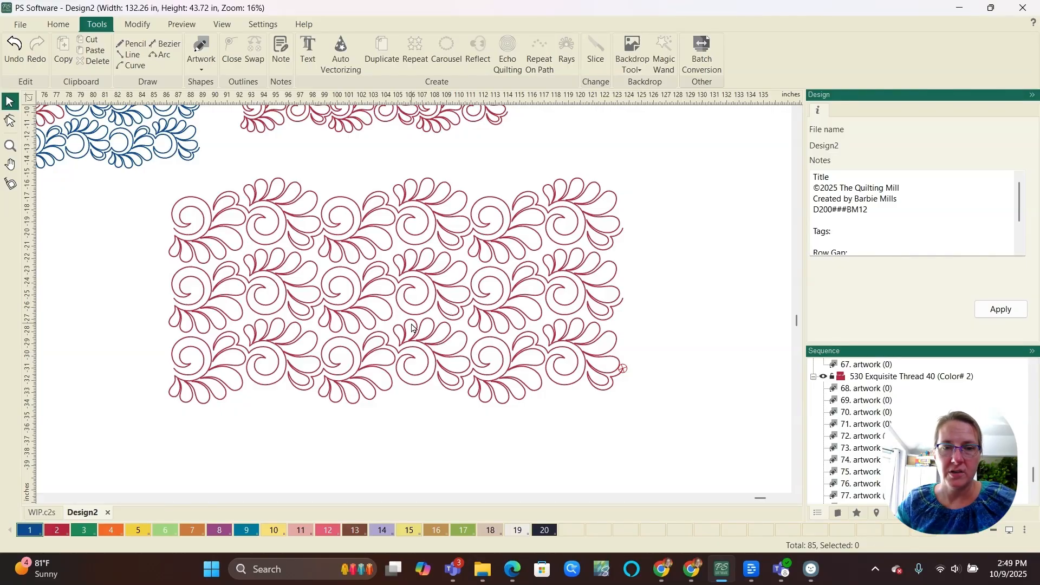
pyautogui.scroll(5, 411, 327)
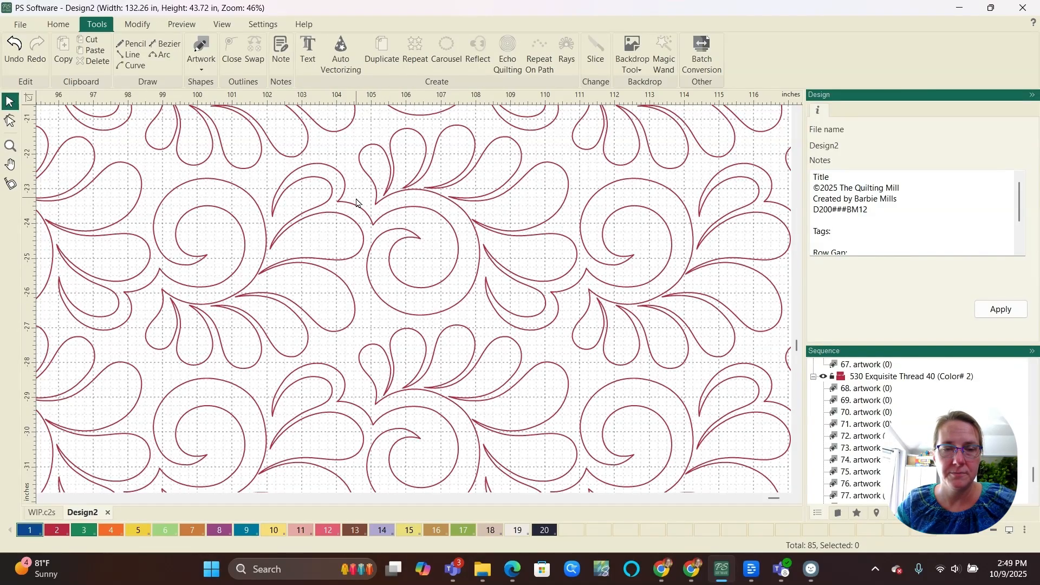
pyautogui.scroll(2, 358, 201)
pyautogui.click(369, 164)
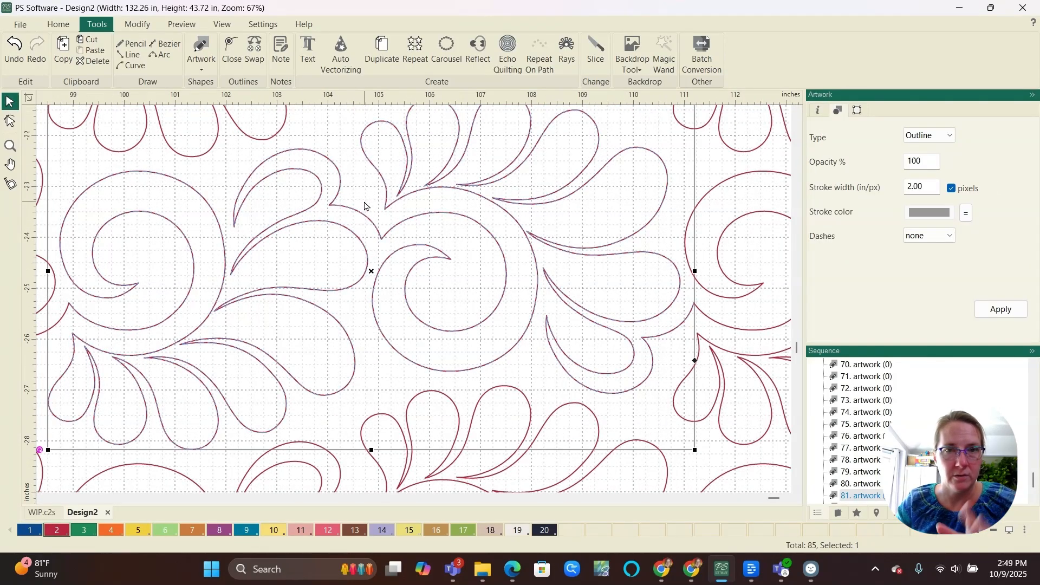
pyautogui.scroll(-2, 437, 288)
pyautogui.click(437, 288)
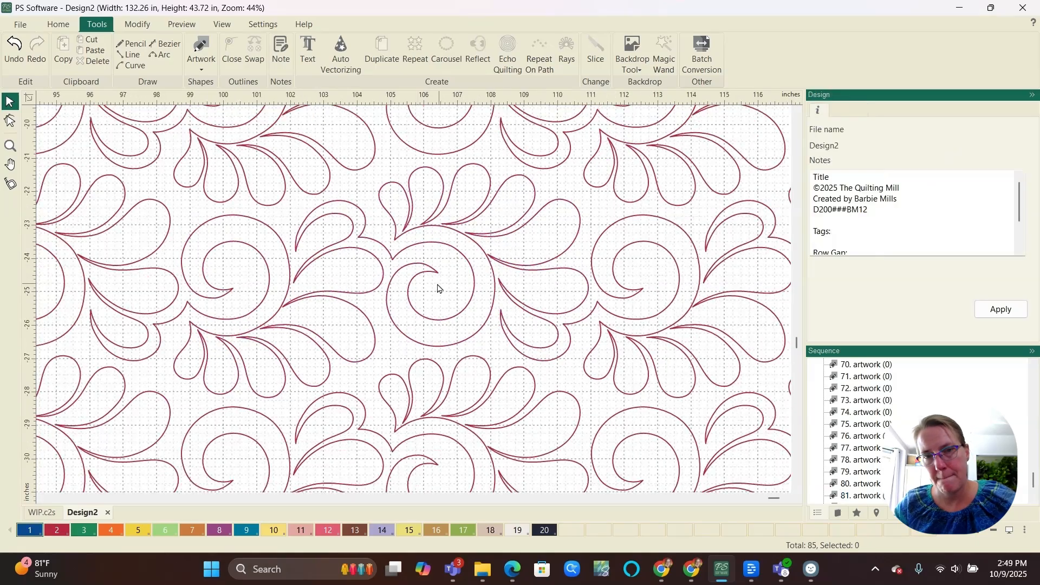
# - Copy the repeat block's centre spiral pair into a new design and centre it on the origin
pyautogui.scroll(-1, 397, 287)
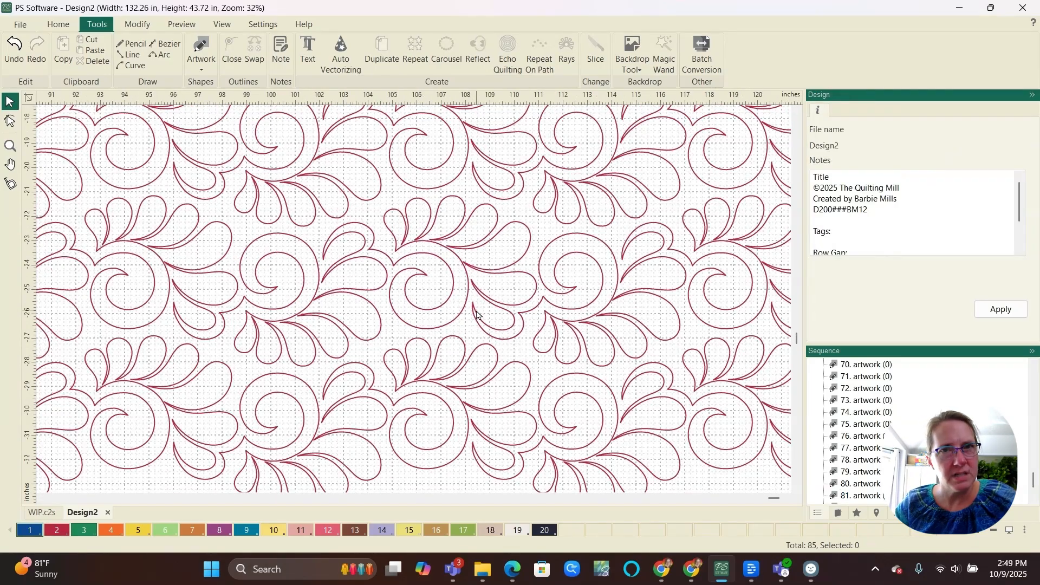
pyautogui.scroll(-2, 309, 281)
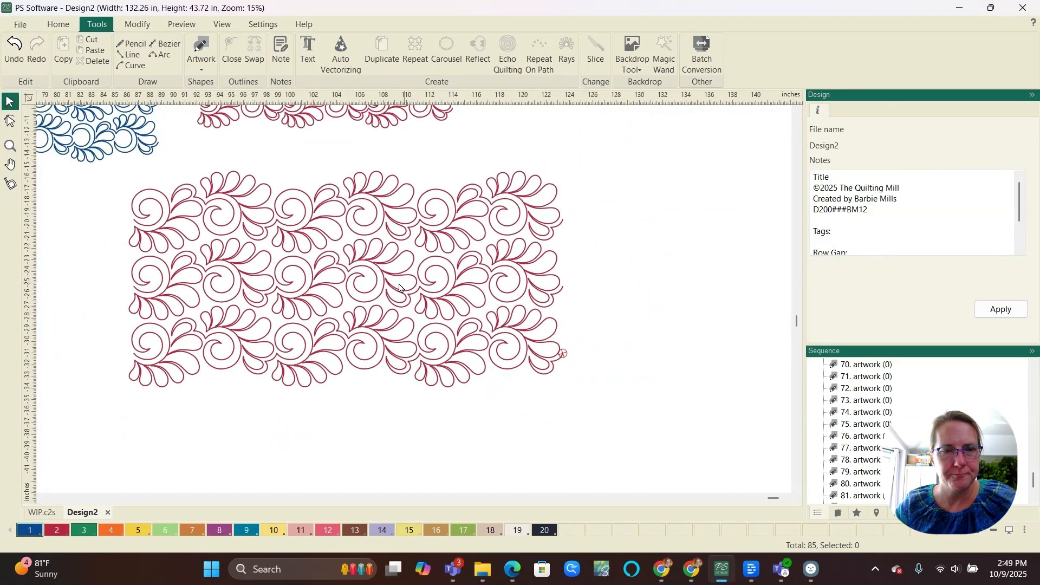
pyautogui.click(403, 279)
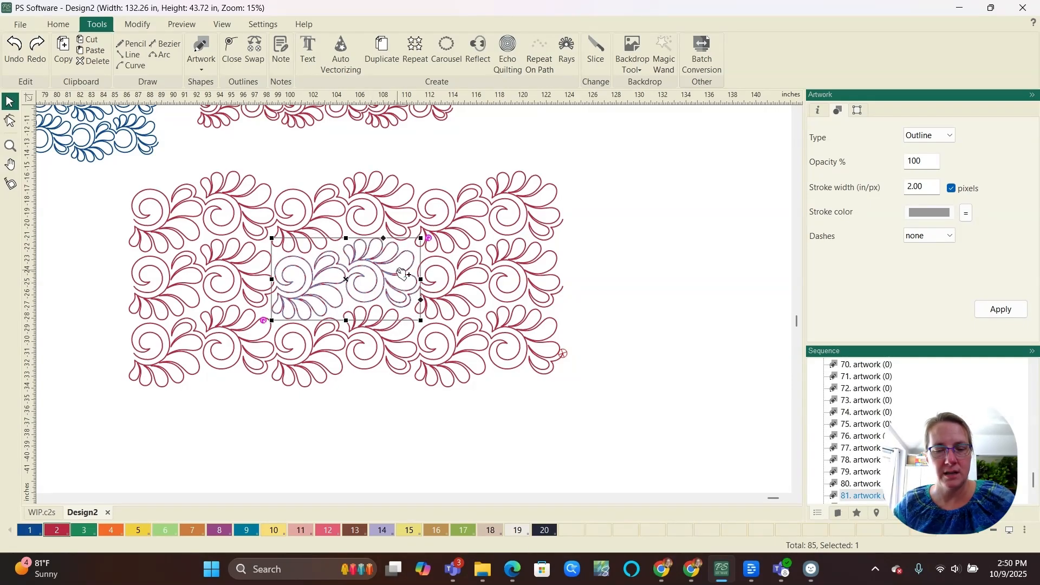
pyautogui.hotkey('ctrl', 'n')
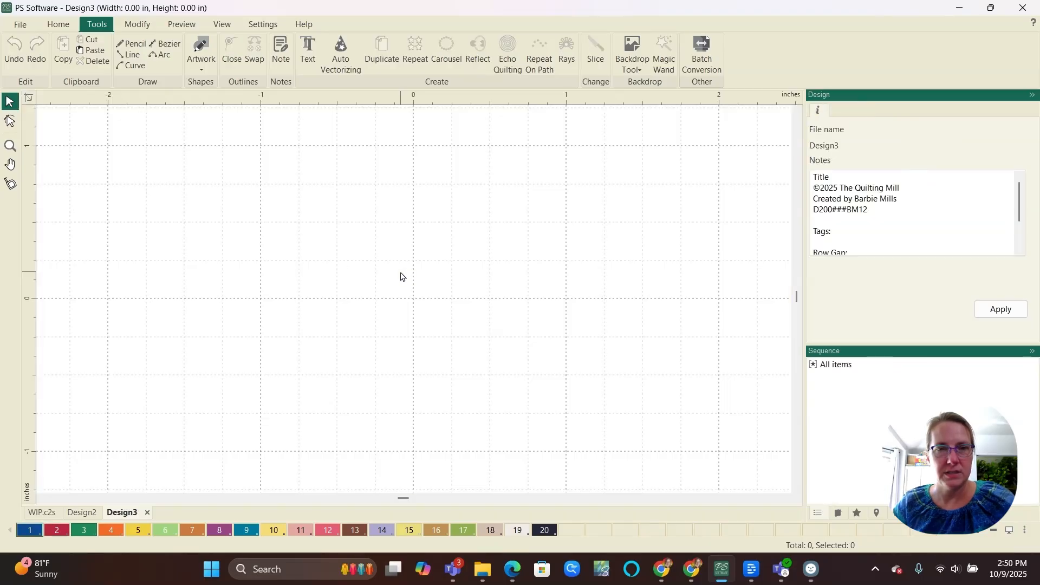
pyautogui.hotkey('ctrl', 'v')
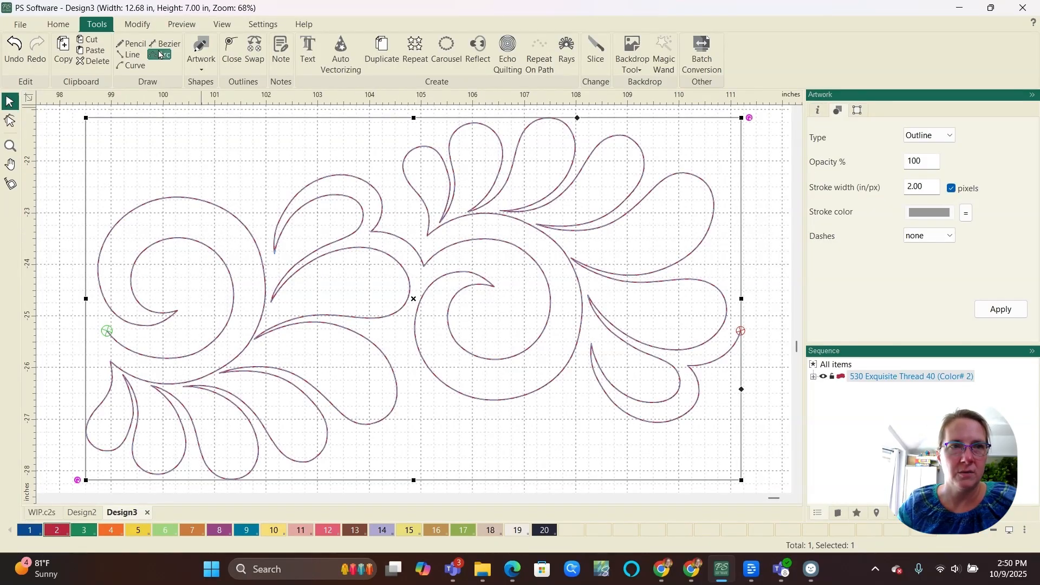
pyautogui.click(143, 26)
pyautogui.click(395, 49)
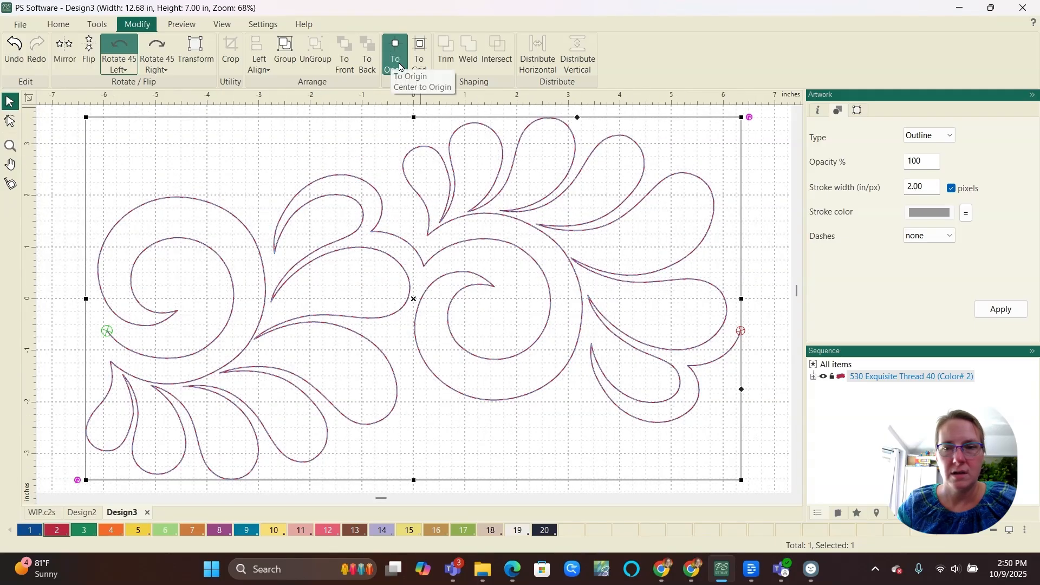
# - Change the spiral pair's thread to colour 1, the dark blue
pyautogui.scroll(-2, 469, 242)
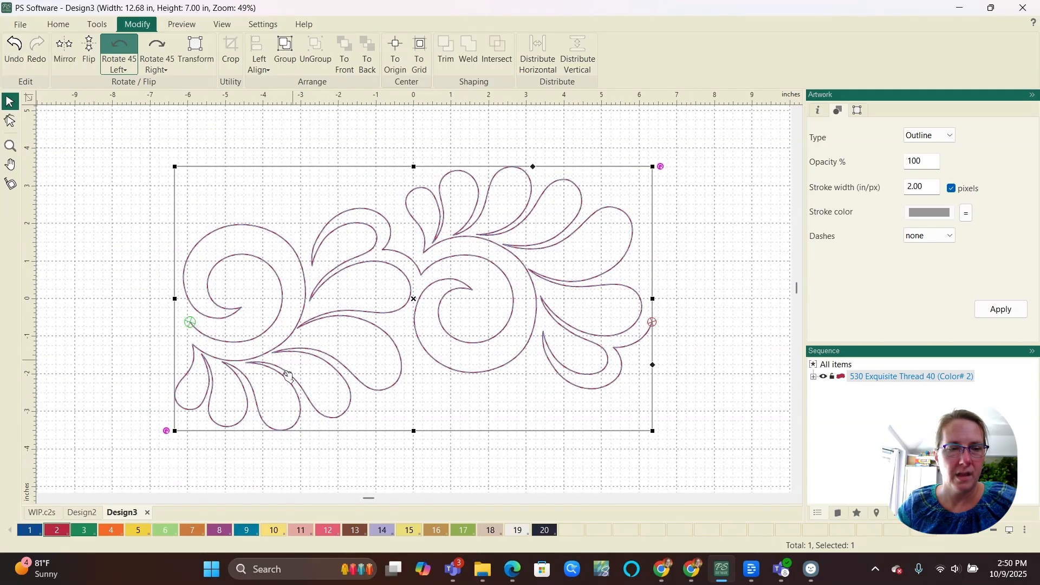
pyautogui.click(29, 530)
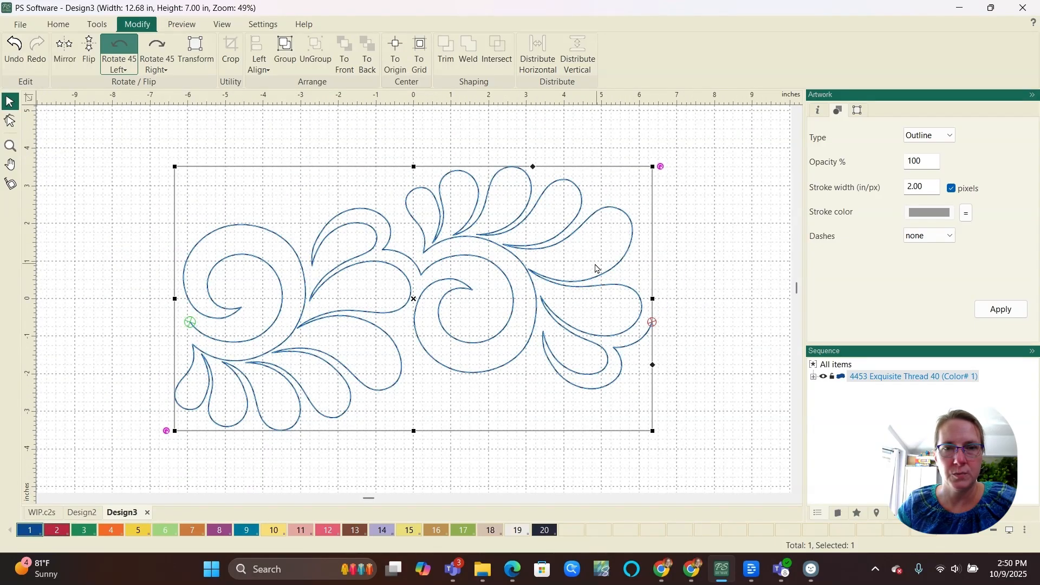
pyautogui.scroll(-1, 570, 273)
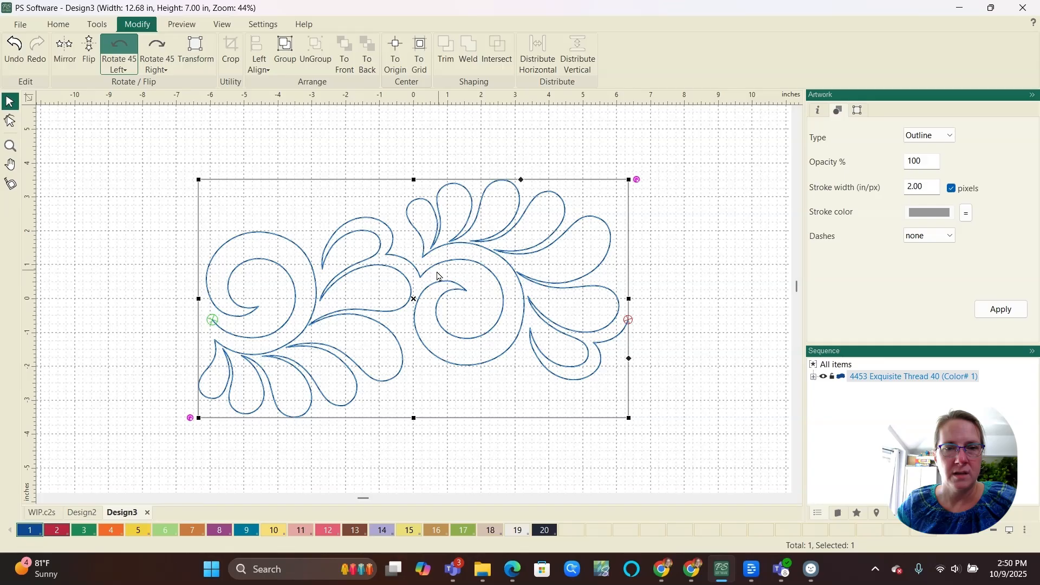
pyautogui.scroll(3, 471, 302)
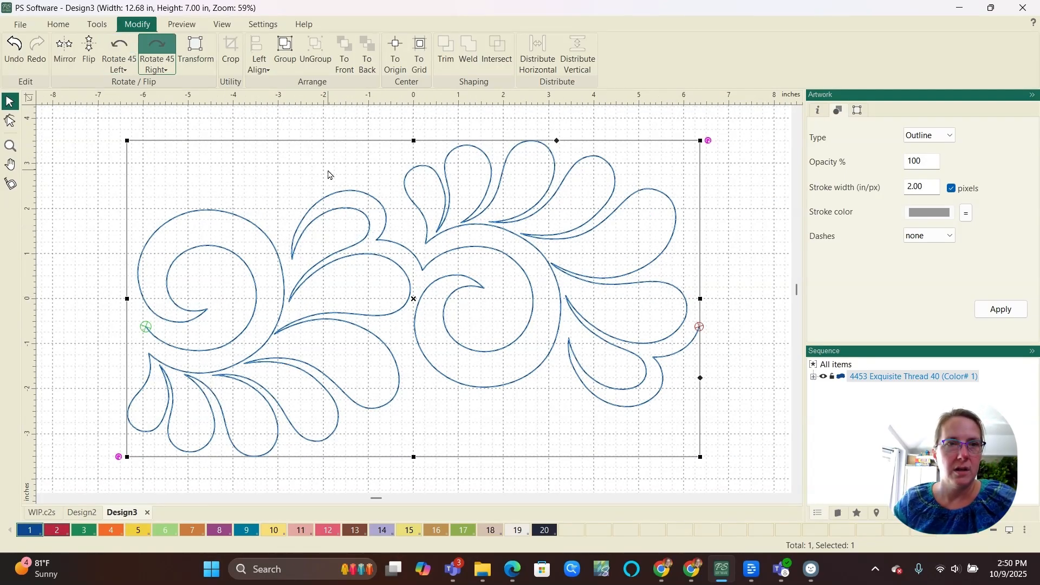
# - Convert the spiral pair to stitches and play its stitchout simulation through to the end
pyautogui.click(182, 24)
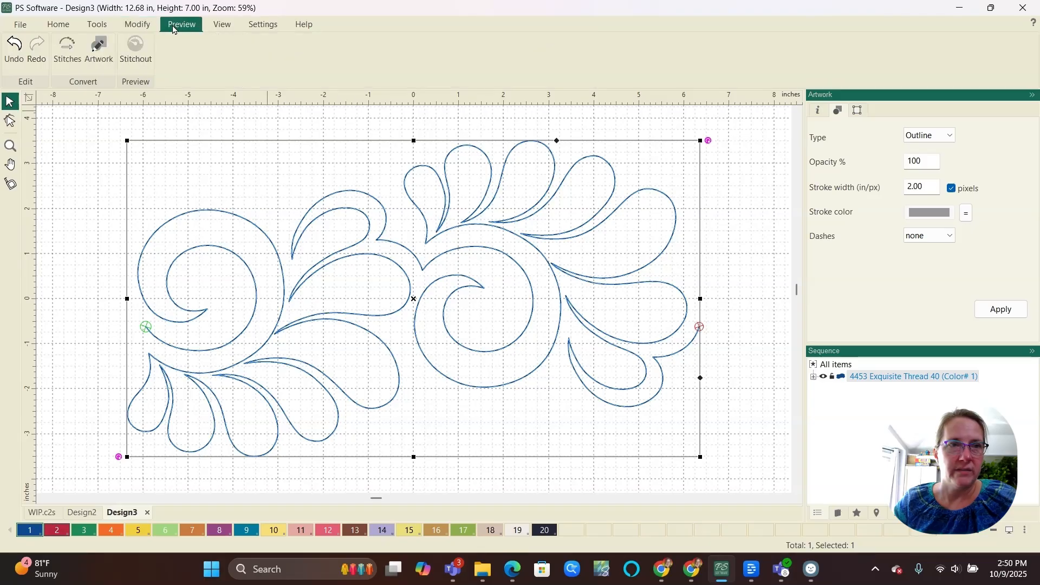
pyautogui.click(67, 54)
pyautogui.click(136, 52)
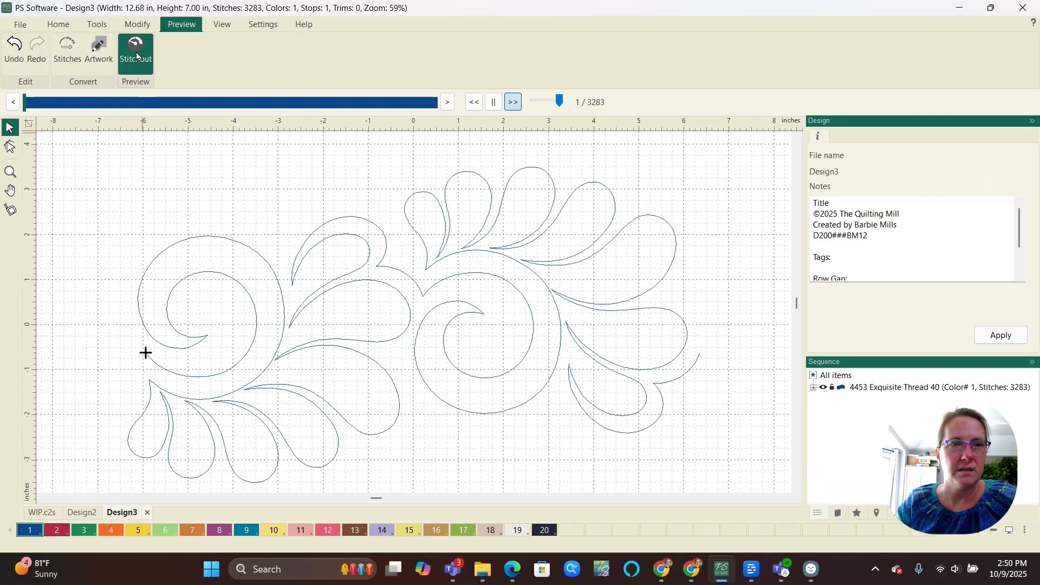
pyautogui.click(513, 102)
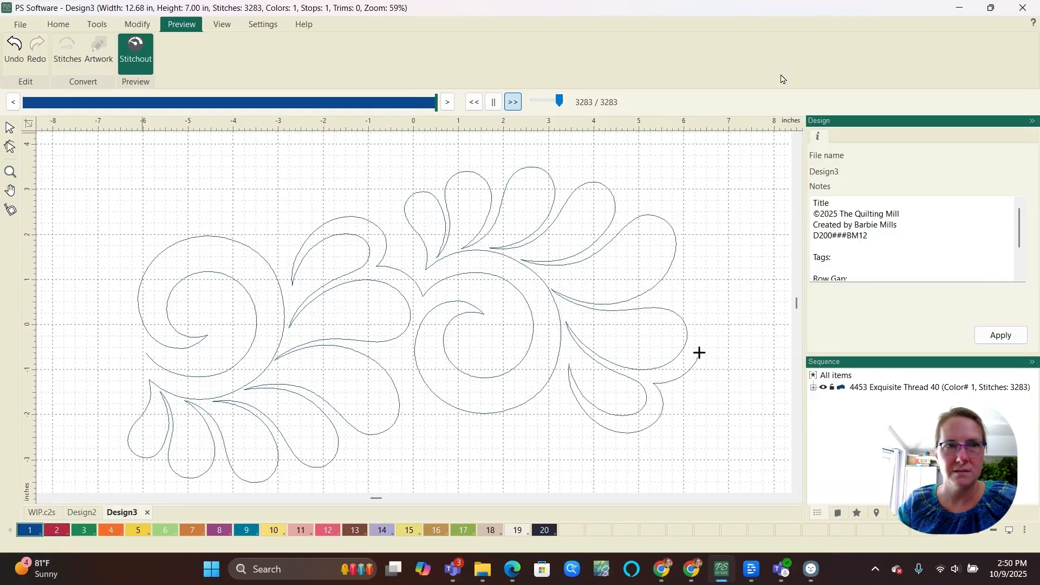
pyautogui.click(150, 58)
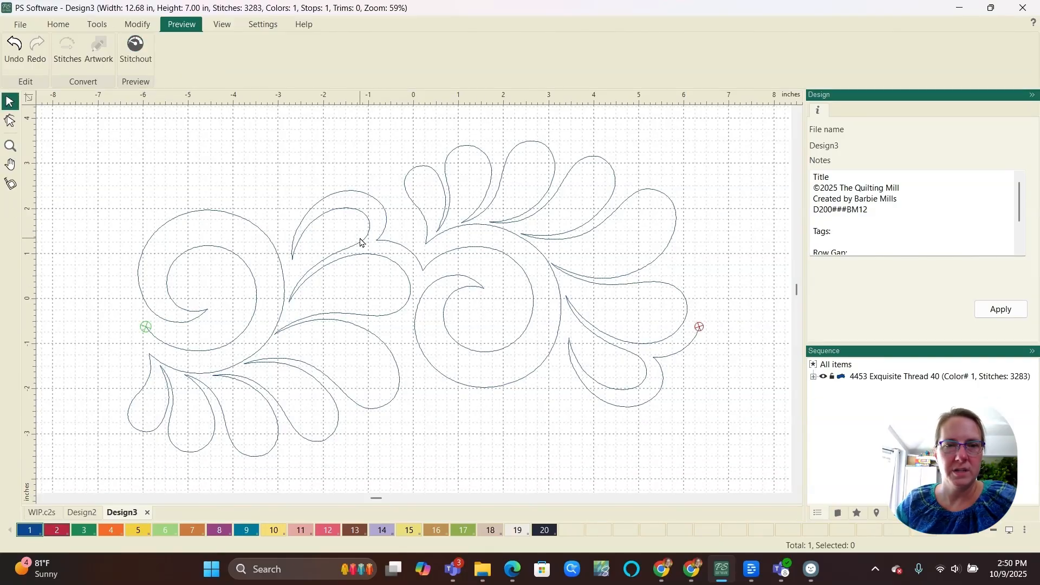
# - Stretch the stitched spiral pair horizontally to a width of about 12.75 in and centre it on the origin again
pyautogui.click(361, 222)
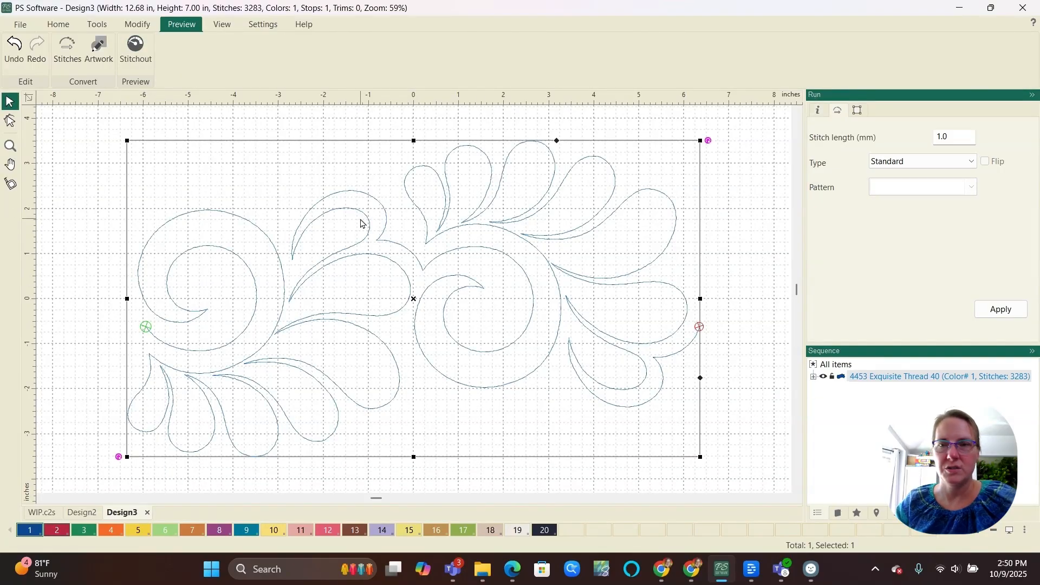
pyautogui.click(857, 115)
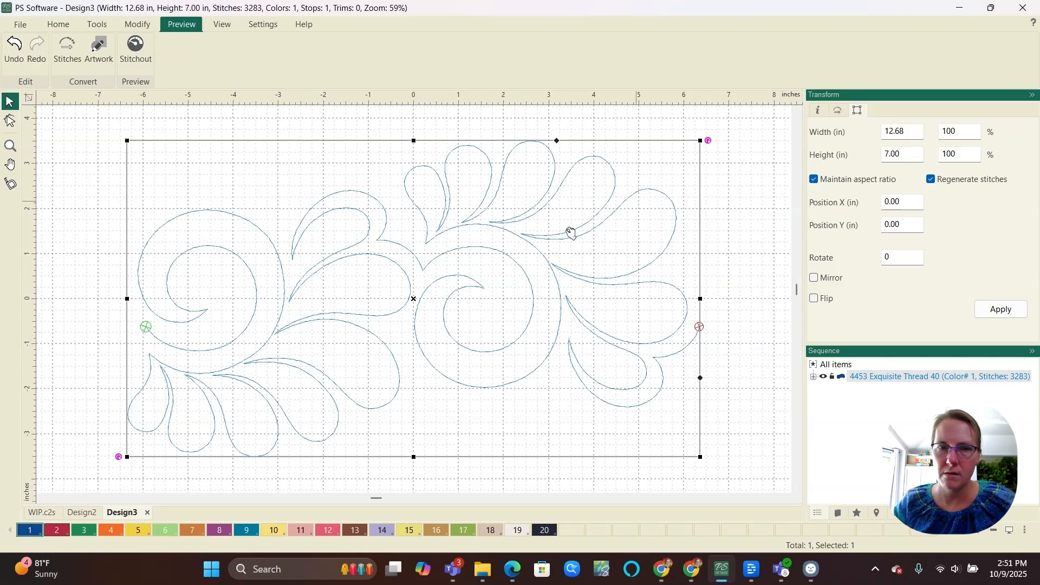
pyautogui.moveTo(286, 299); pyautogui.dragTo(280, 301)
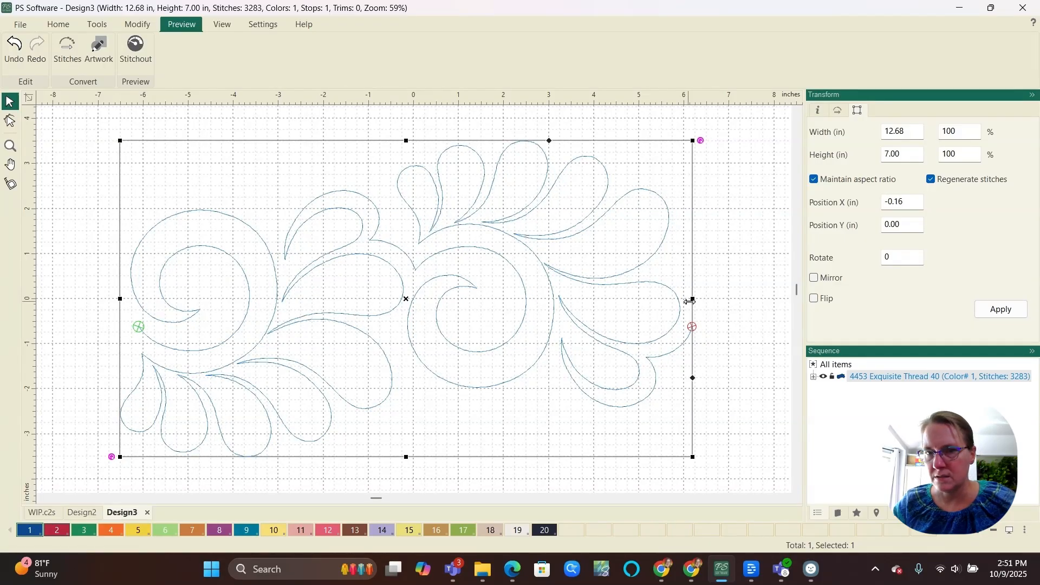
pyautogui.moveTo(690, 302); pyautogui.dragTo(696, 301)
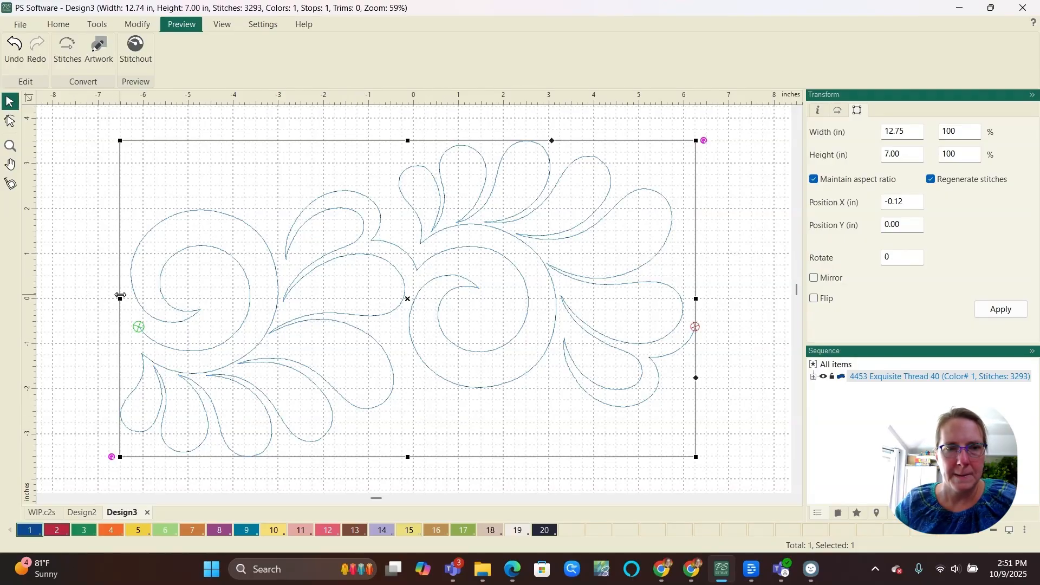
pyautogui.click(145, 26)
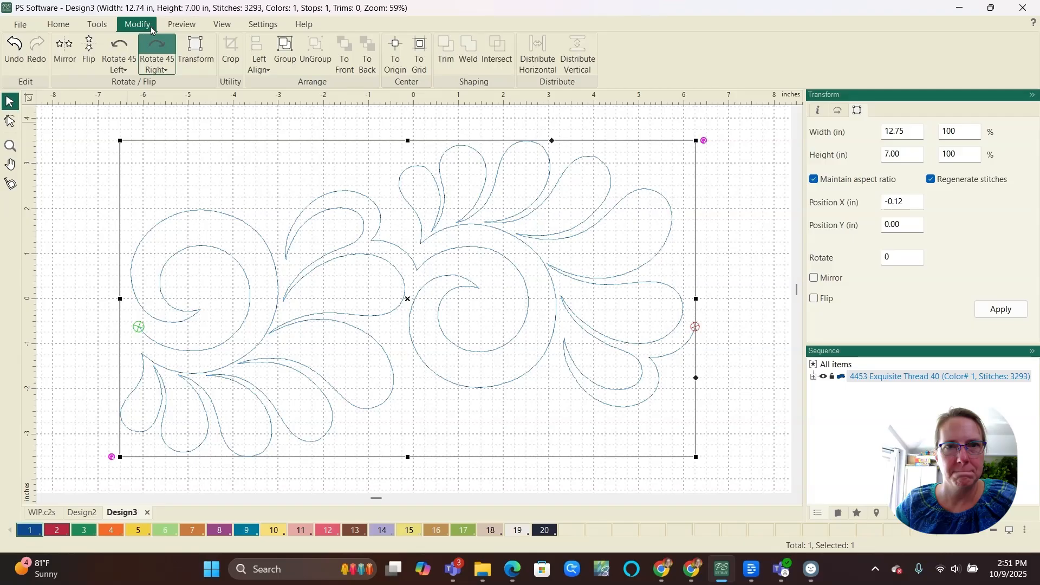
pyautogui.click(388, 49)
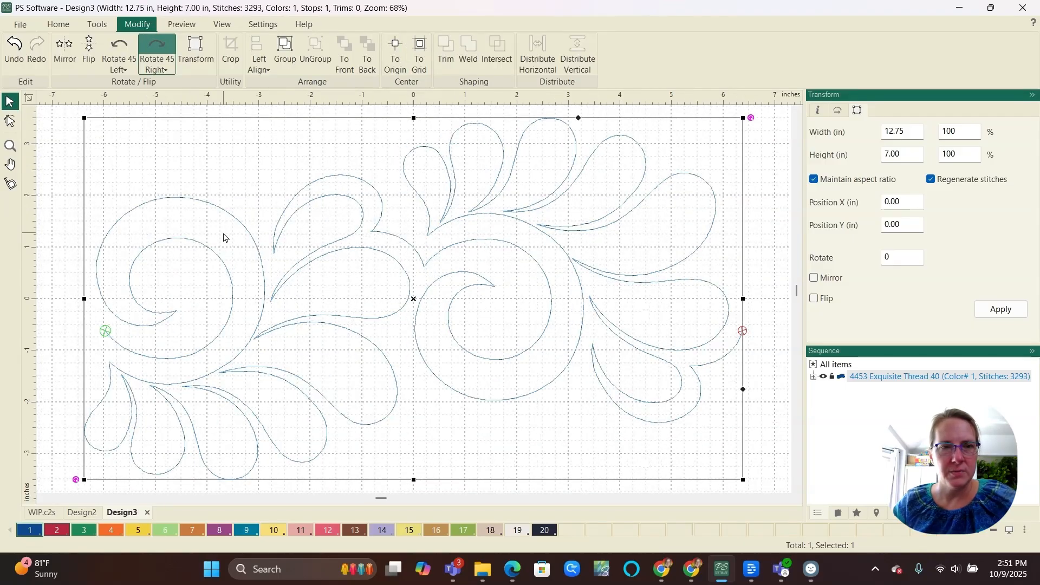
# - Align the stitch path's start and end points at the same height and deselect the path
pyautogui.click(238, 217)
pyautogui.doubleClick(237, 219)
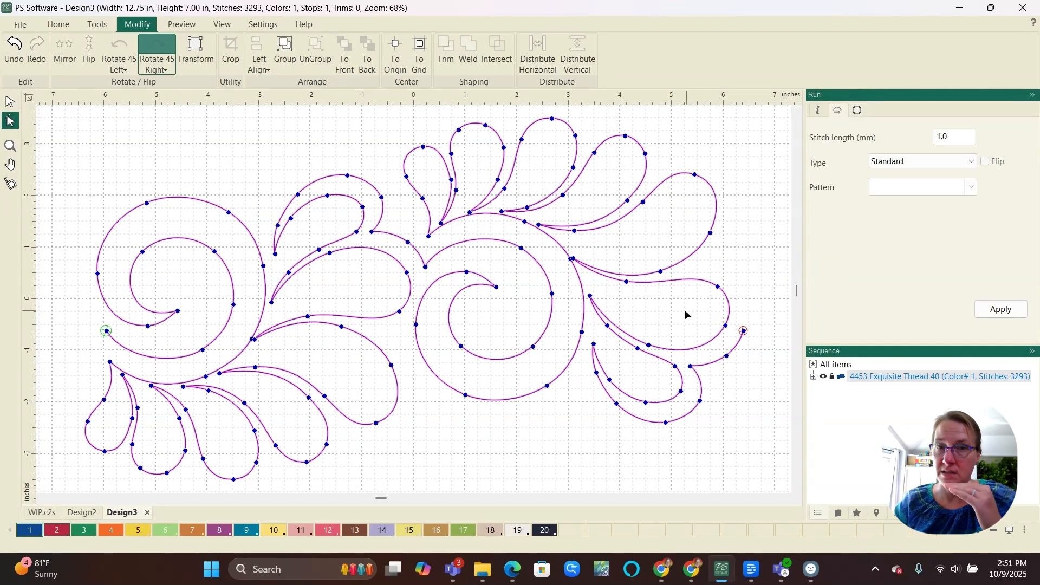
pyautogui.click(107, 331)
pyautogui.click(744, 331)
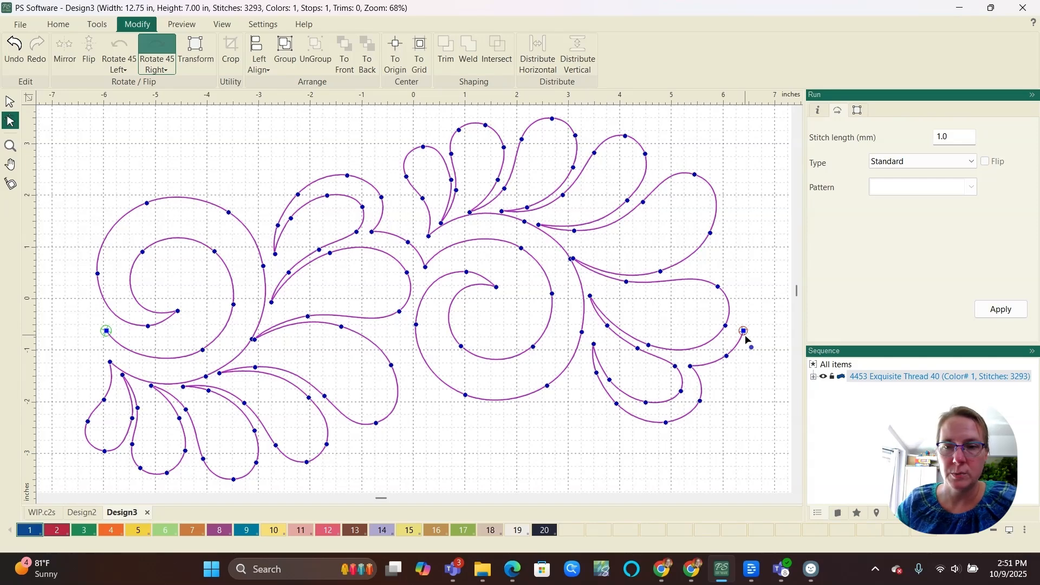
pyautogui.rightClick(747, 338)
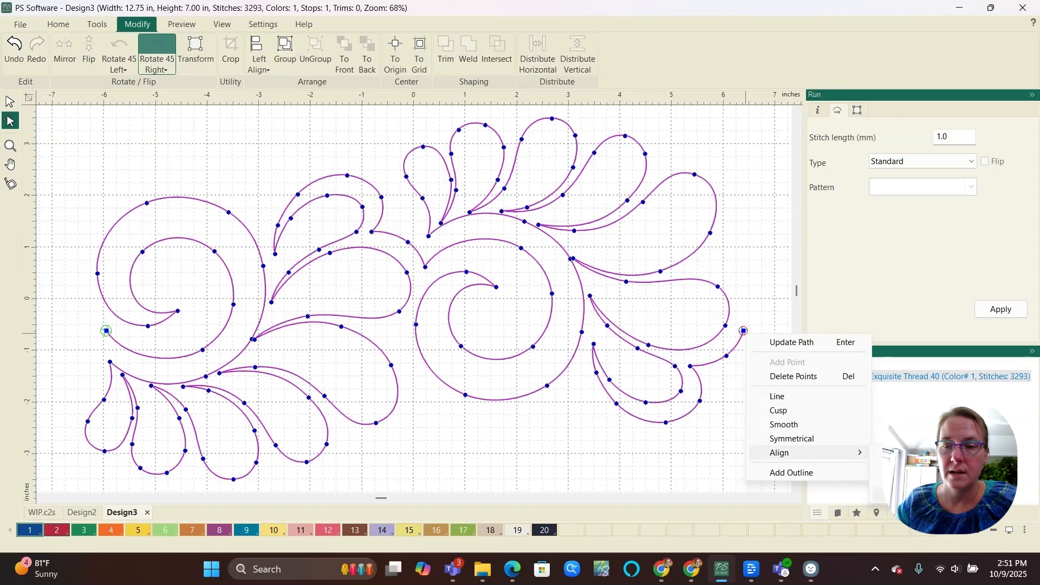
pyautogui.click(906, 494)
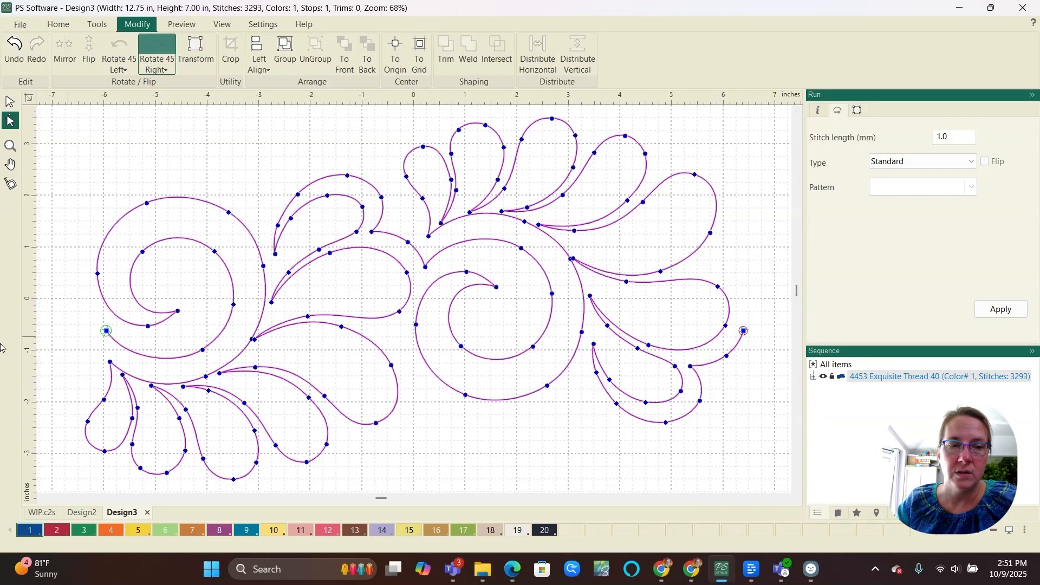
pyautogui.click(519, 448)
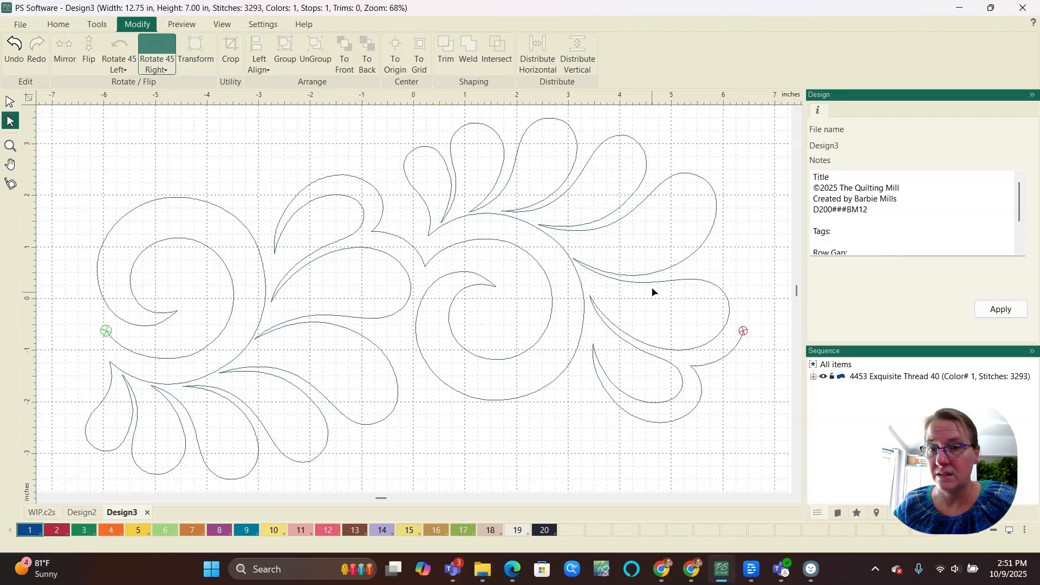
# - Enter the tags "Swirls, Feathers, Curves" in the design notes
pyautogui.click(868, 231)
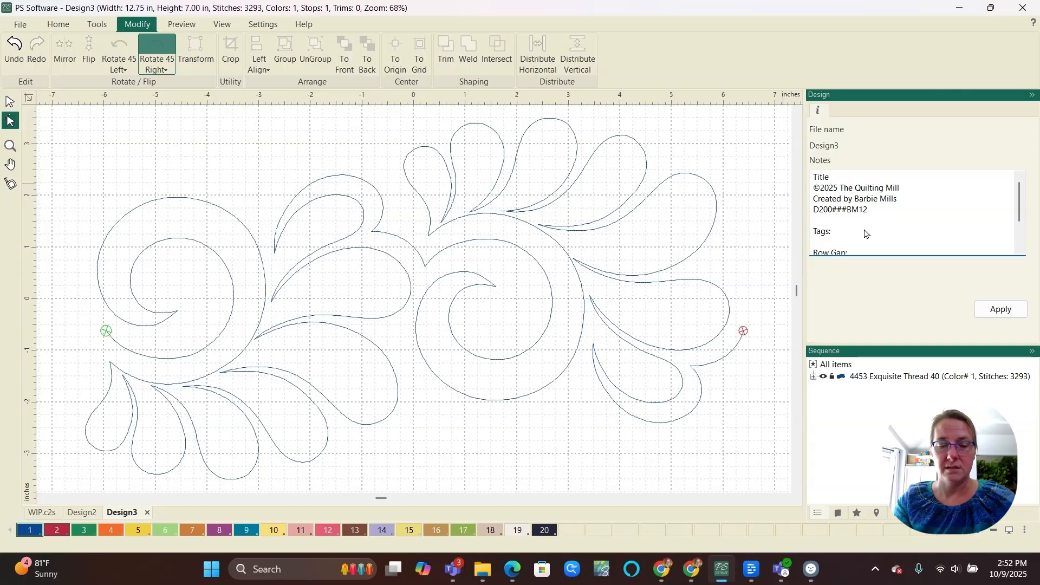
pyautogui.write('Curves')
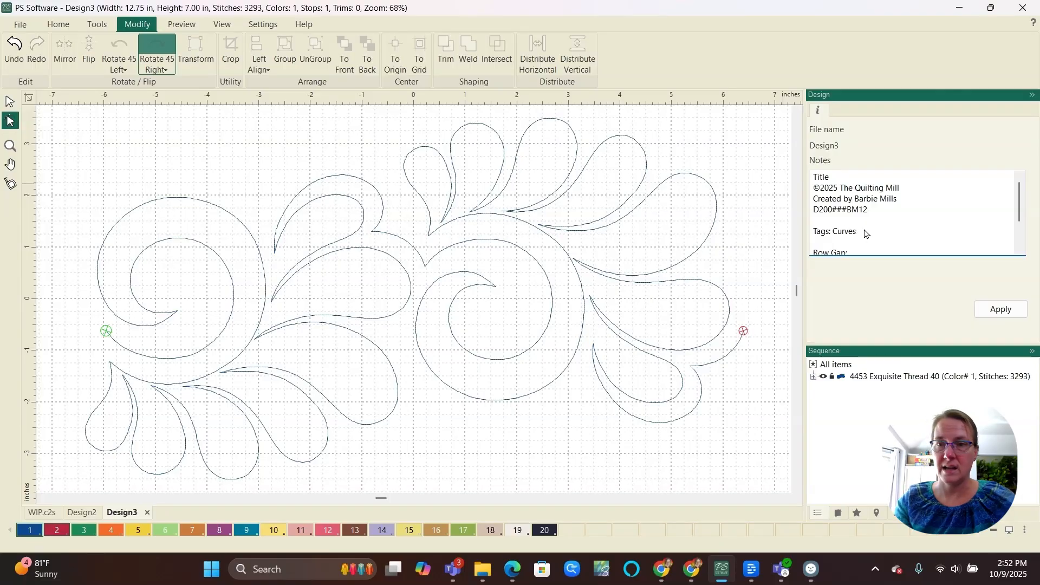
pyautogui.press('BackSpace')
pyautogui.press('BackSpace')
pyautogui.press('BackSpace')
pyautogui.press('BackSpace')
pyautogui.press('BackSpace')
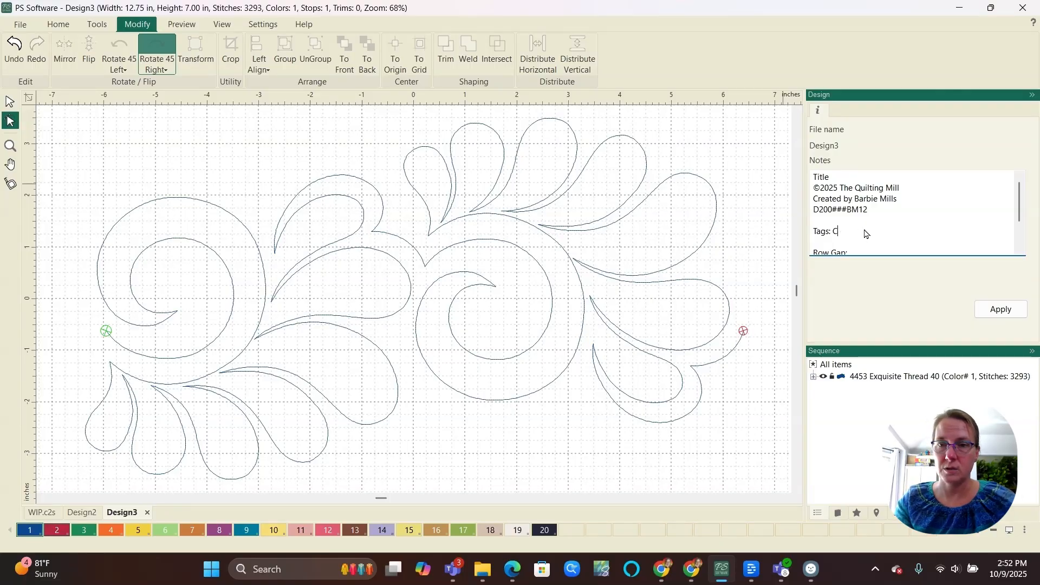
pyautogui.write('Swirls, Feathers')
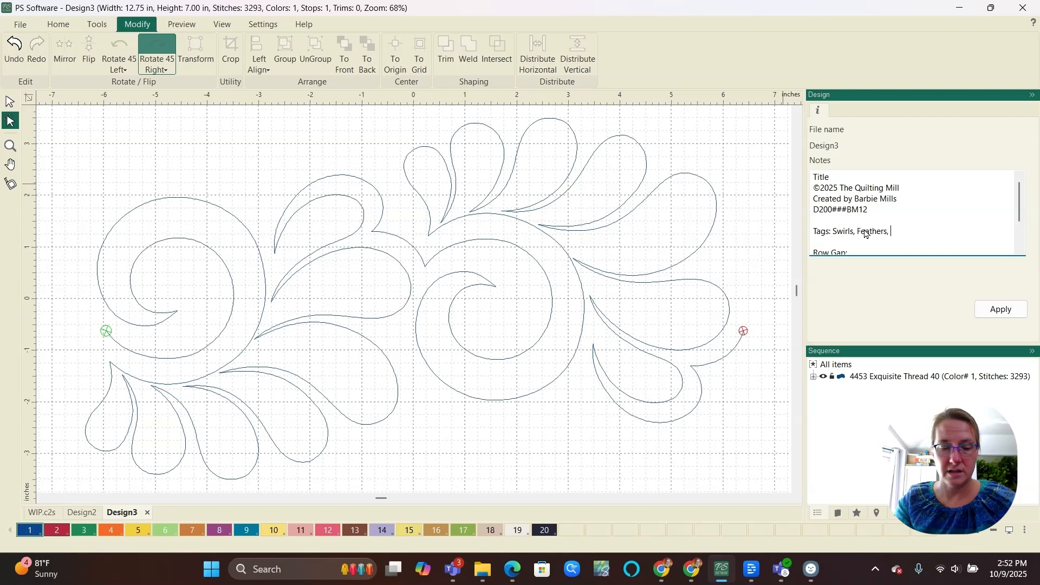
pyautogui.write(', Cure')
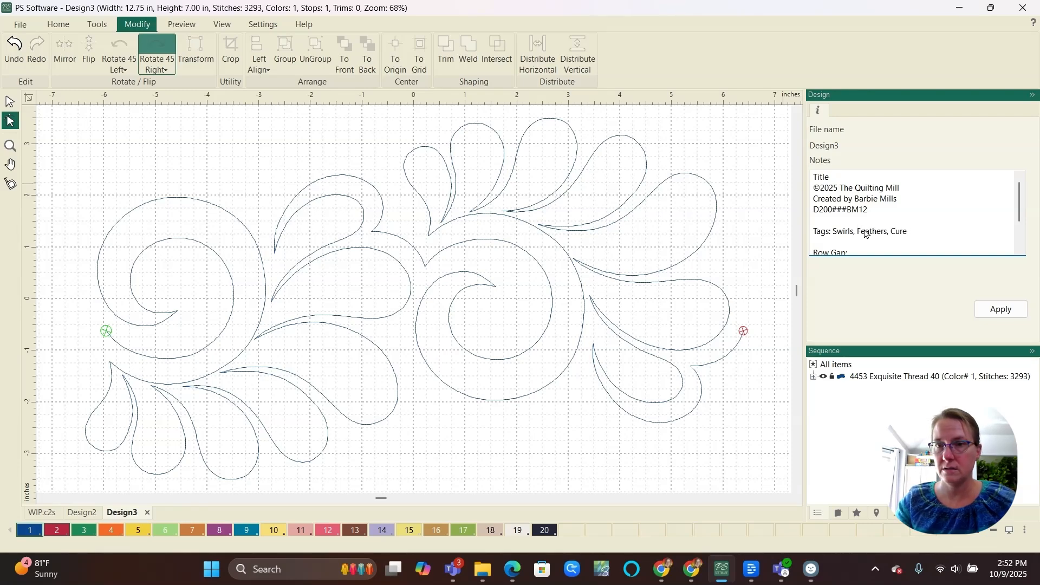
pyautogui.press('BackSpace')
pyautogui.write('ves')
# - Fill in the design notes with a row gap of -1.25" and an offset of 50%
pyautogui.scroll(-1, 935, 241)
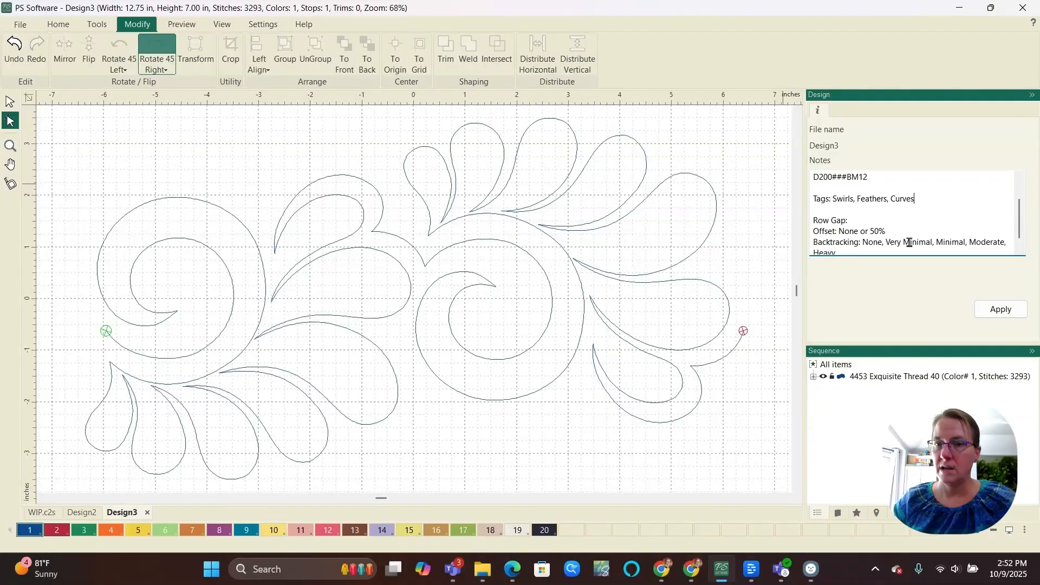
pyautogui.click(883, 220)
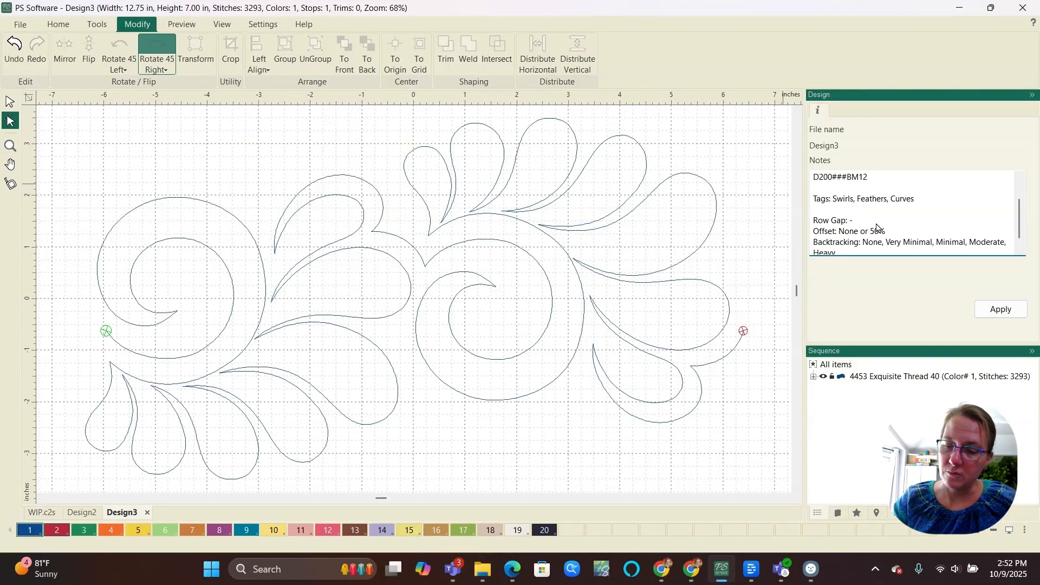
pyautogui.write('-1.25')
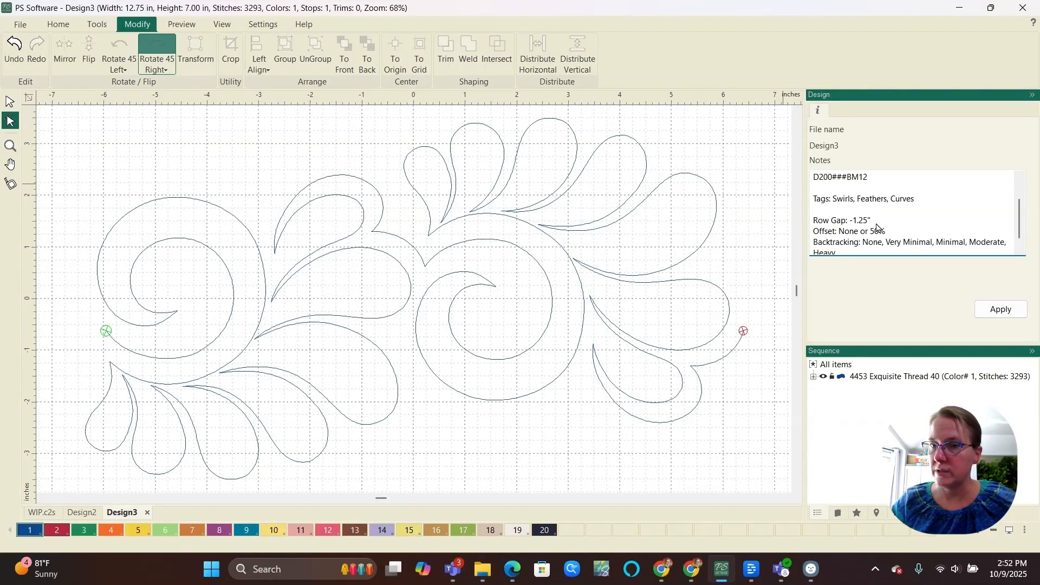
pyautogui.moveTo(839, 231); pyautogui.dragTo(876, 231)
pyautogui.press('BackSpace')
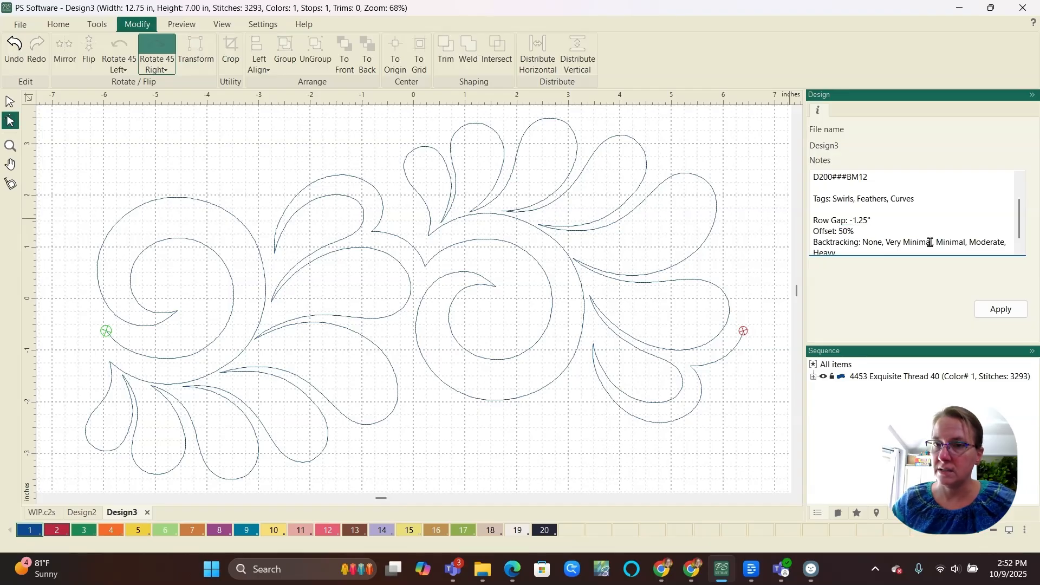
# - Set the backtracking entry in the design notes to None and apply the notes
pyautogui.moveTo(883, 242); pyautogui.dragTo(920, 313)
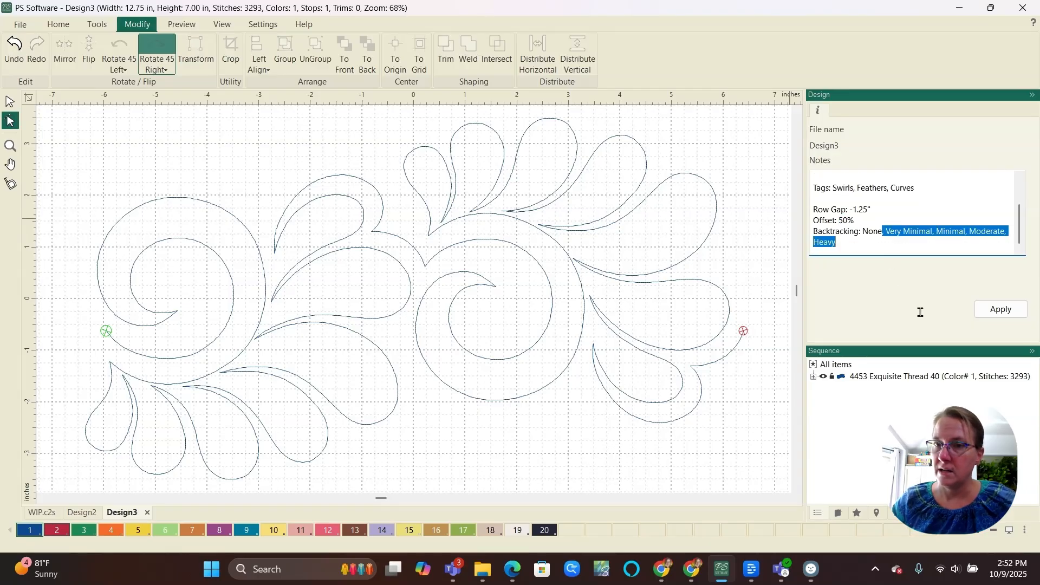
pyautogui.press('BackSpace')
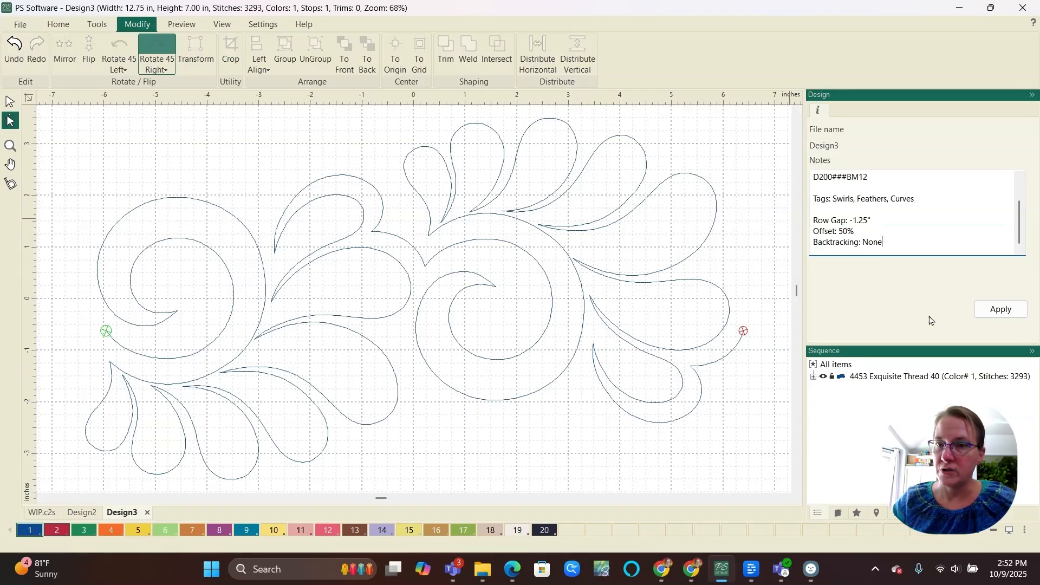
pyautogui.click(1011, 311)
pyautogui.scroll(-2, 980, 206)
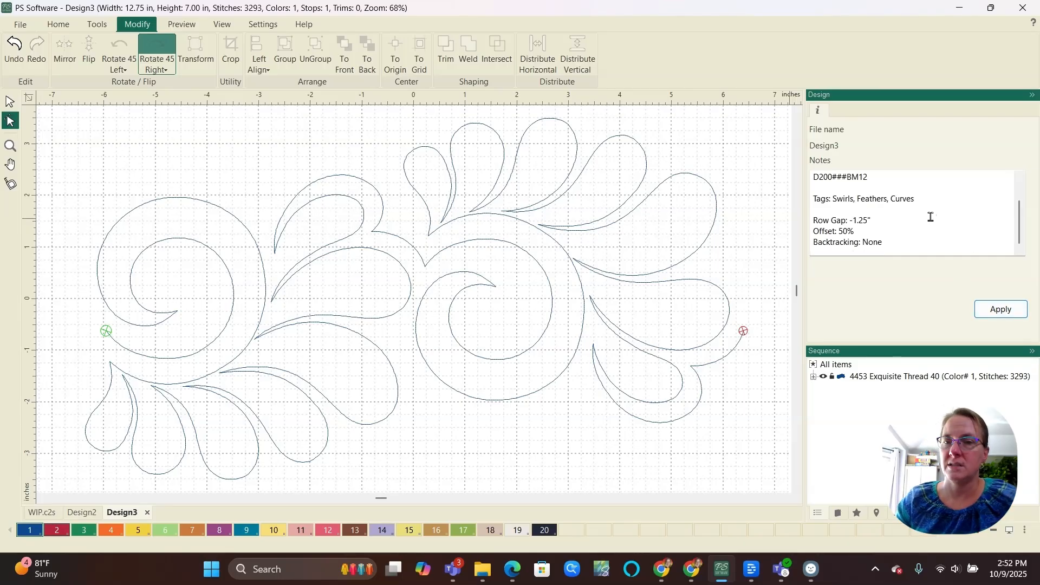
pyautogui.scroll(1, 897, 247)
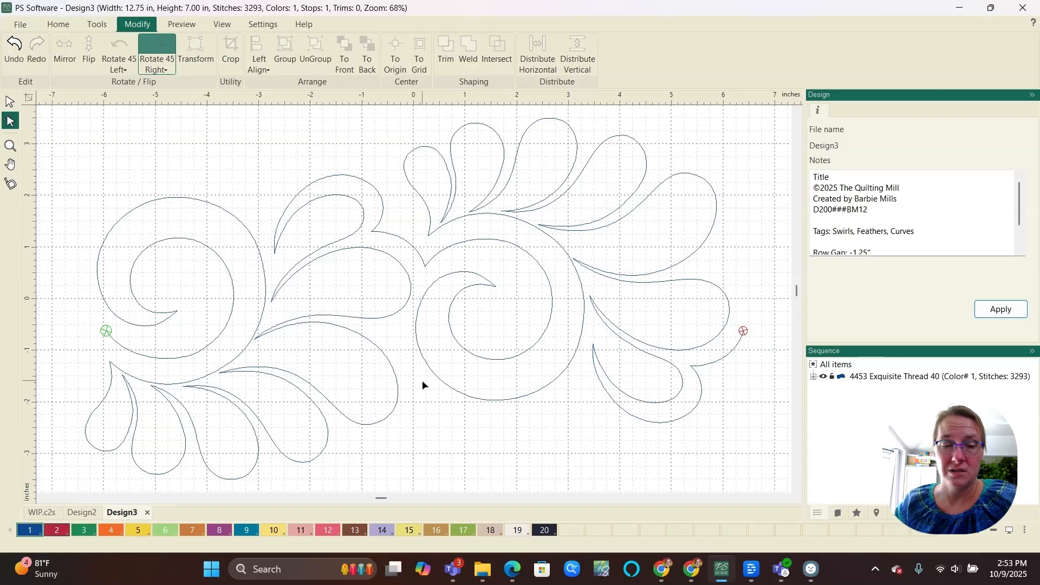
# - In Design2, move the middle feathered spiral pair out of the largest red repeat block to the empty area below the first blue pattern
pyautogui.click(81, 512)
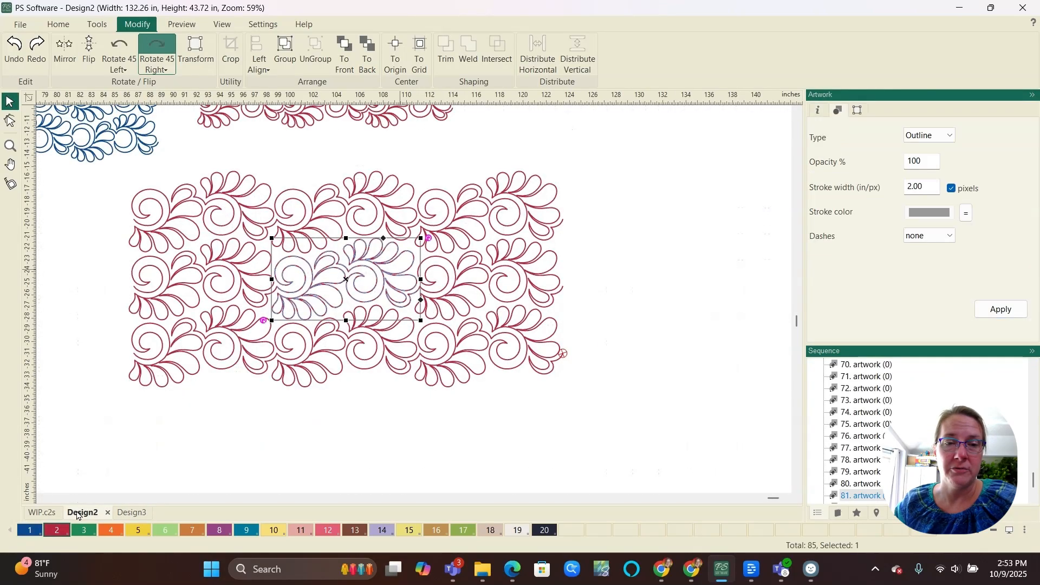
pyautogui.scroll(-5, 583, 357)
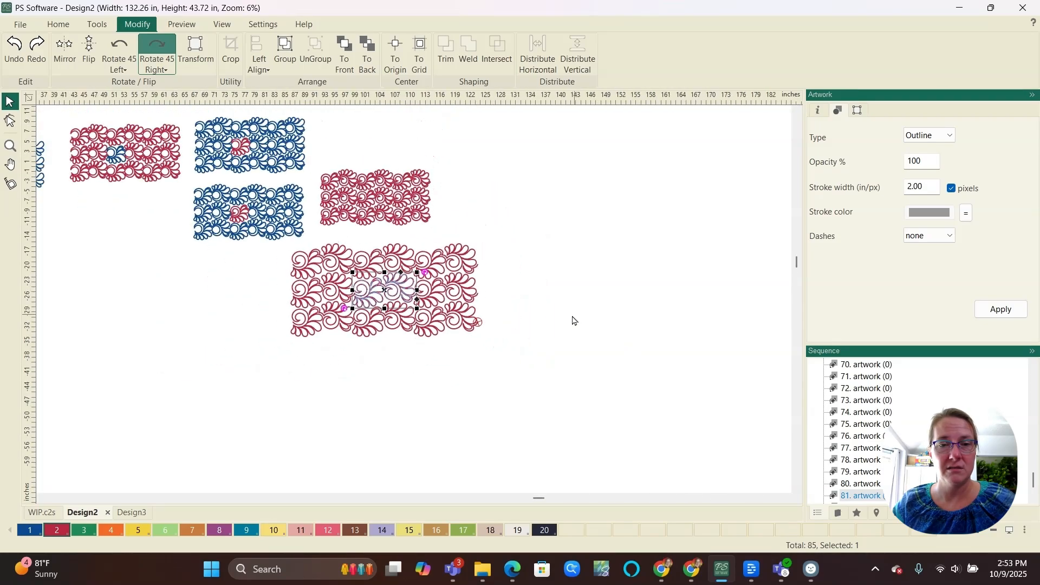
pyautogui.scroll(-1, 503, 294)
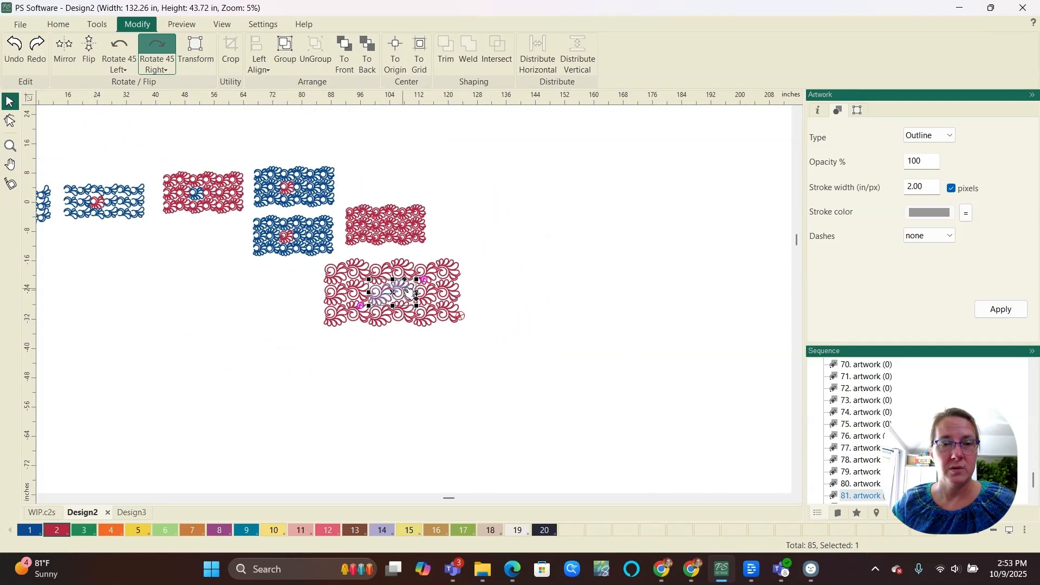
pyautogui.scroll(-1, 457, 317)
pyautogui.moveTo(412, 298); pyautogui.dragTo(151, 267)
pyautogui.scroll(3, 101, 239)
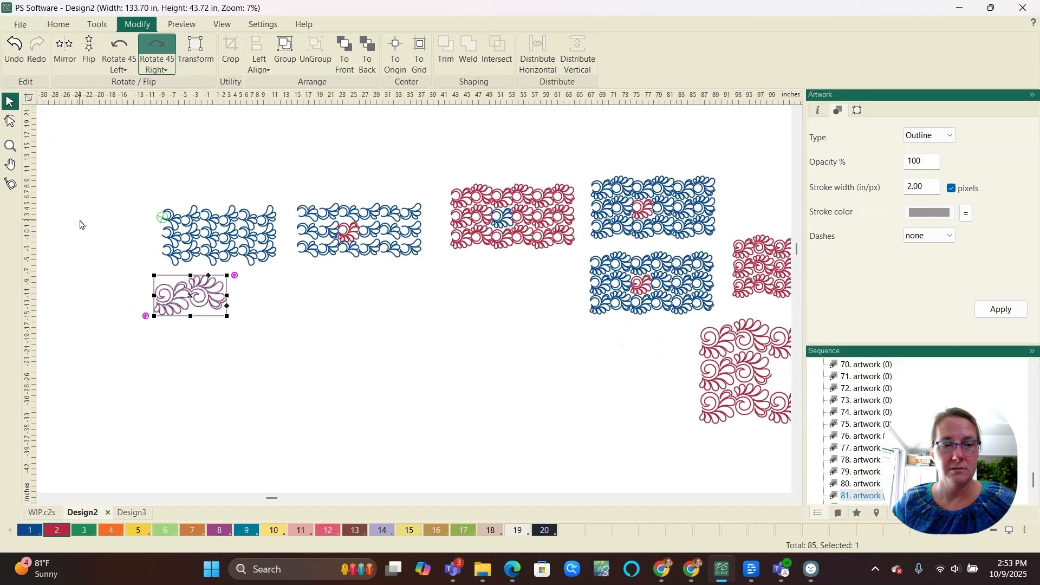
pyautogui.moveTo(271, 331); pyautogui.dragTo(316, 424)
# - Move one blue crescent-and-feather motif out of the first pattern to just above the red spiral pair for comparison
pyautogui.scroll(2, 252, 266)
pyautogui.scroll(-2, 428, 265)
pyautogui.moveTo(331, 285); pyautogui.dragTo(297, 386)
pyautogui.scroll(2, 294, 445)
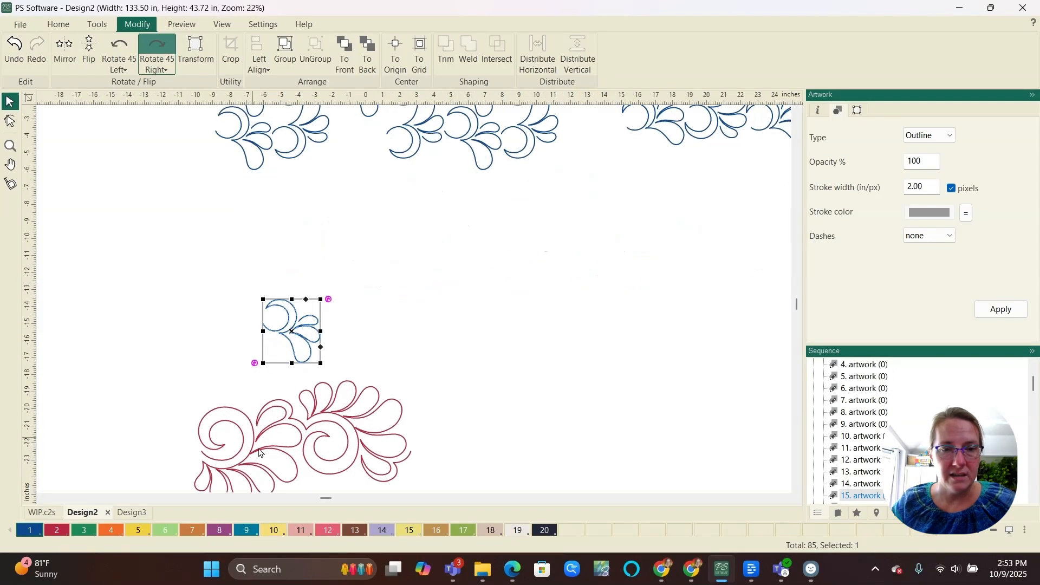
pyautogui.scroll(-1, 471, 379)
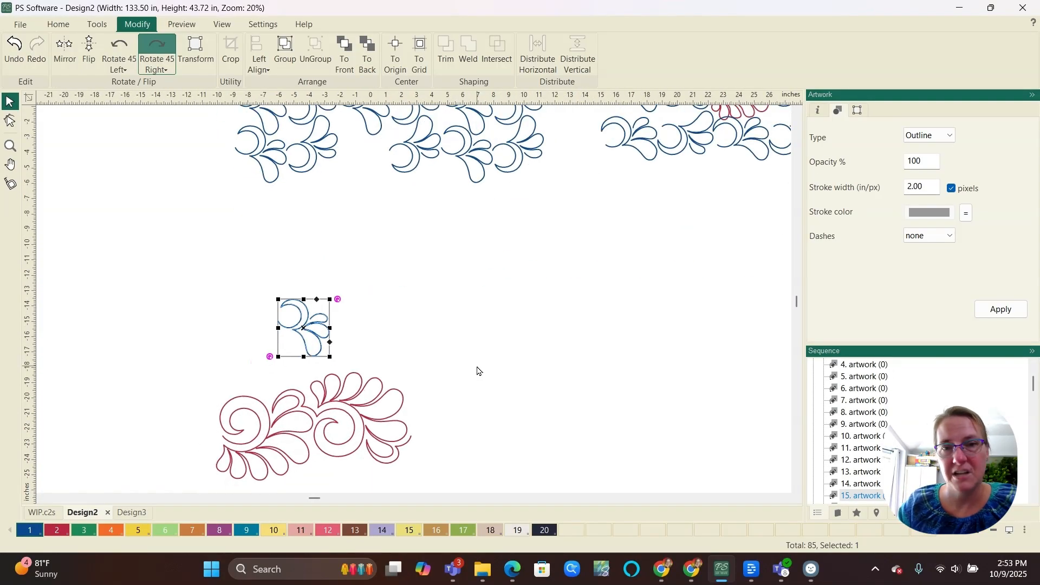